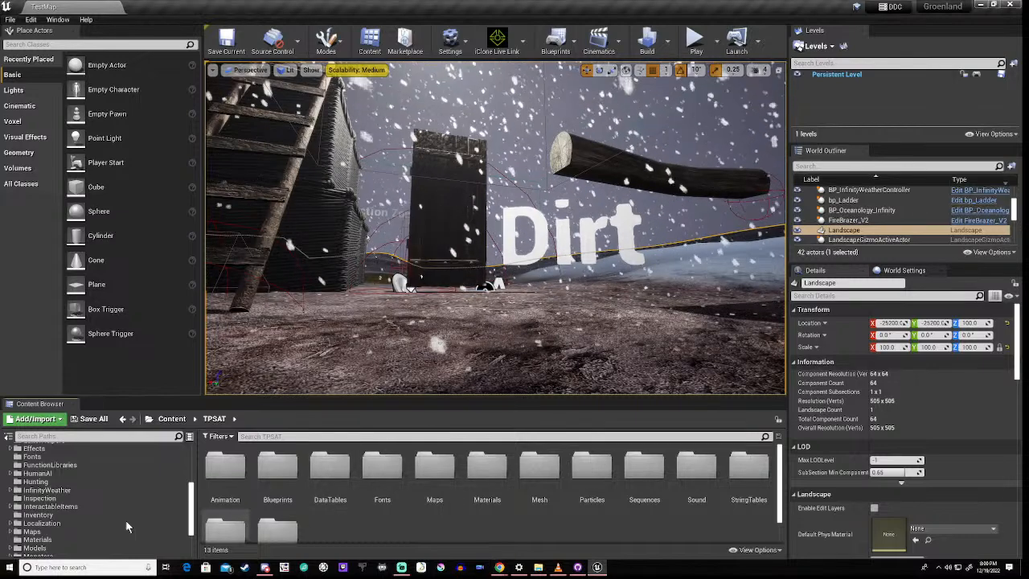
# Step: Expand the Monsters folder, collapse its Big_Ghoul and Ghoul subfolders, and open the AI folder of Infected_Zombie
pyautogui.scroll(-3, 76, 492)
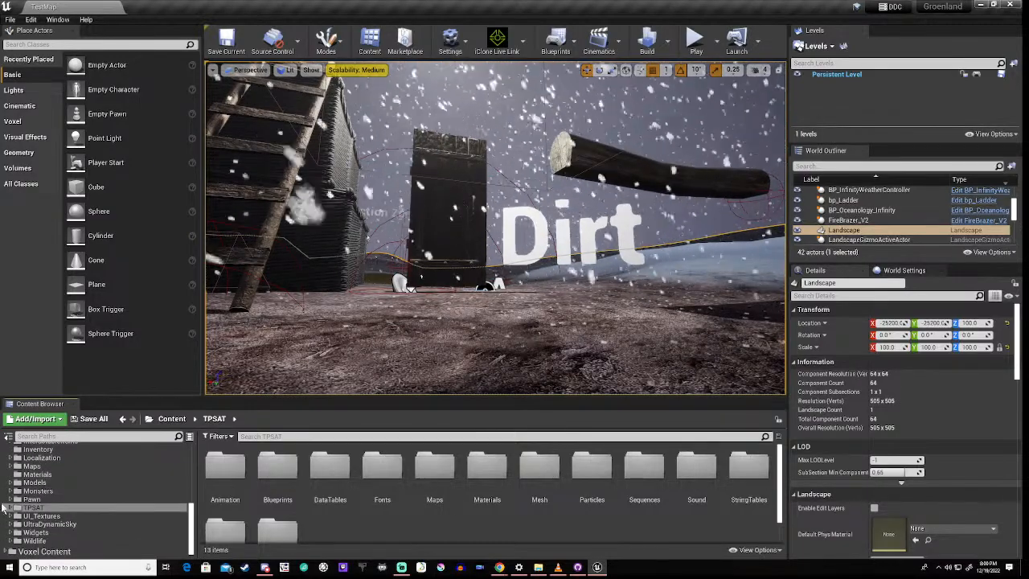
pyautogui.click(9, 490)
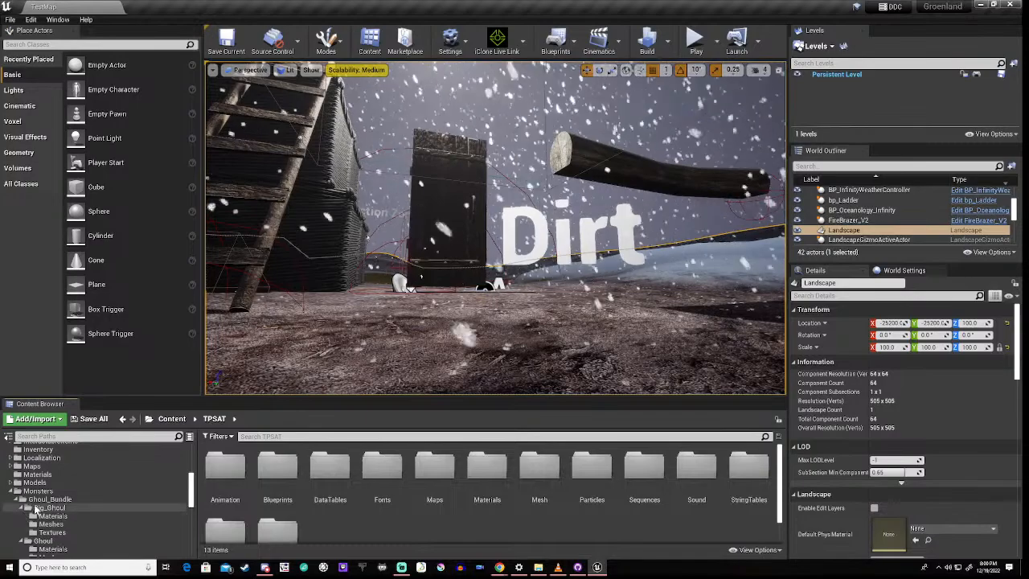
pyautogui.scroll(-1, 32, 506)
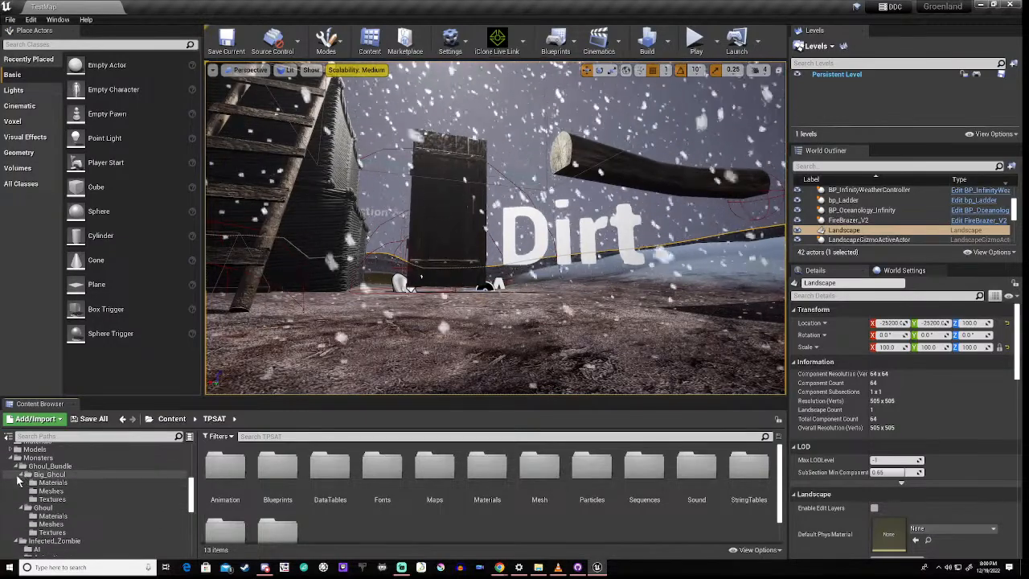
pyautogui.click(20, 475)
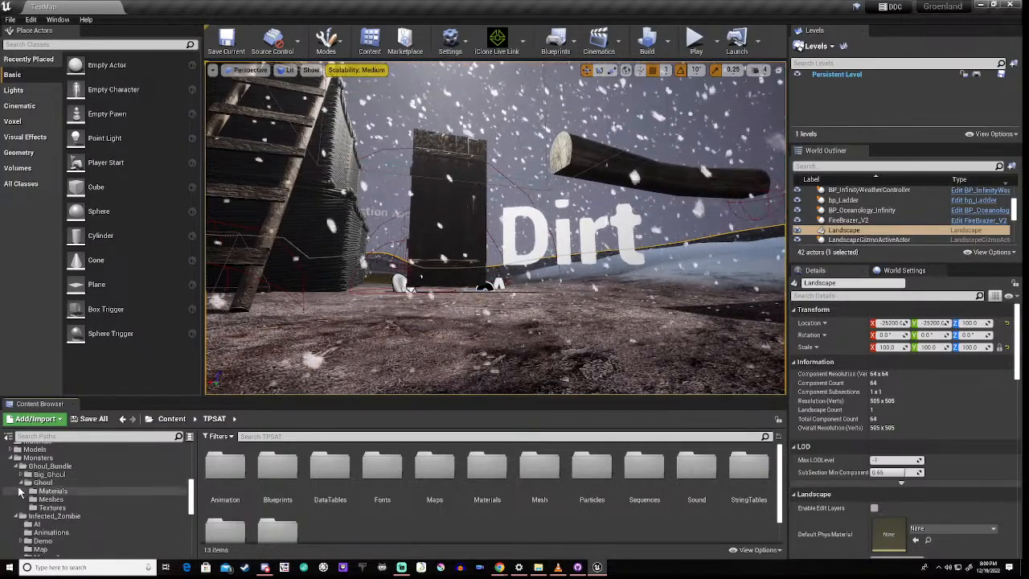
pyautogui.click(21, 484)
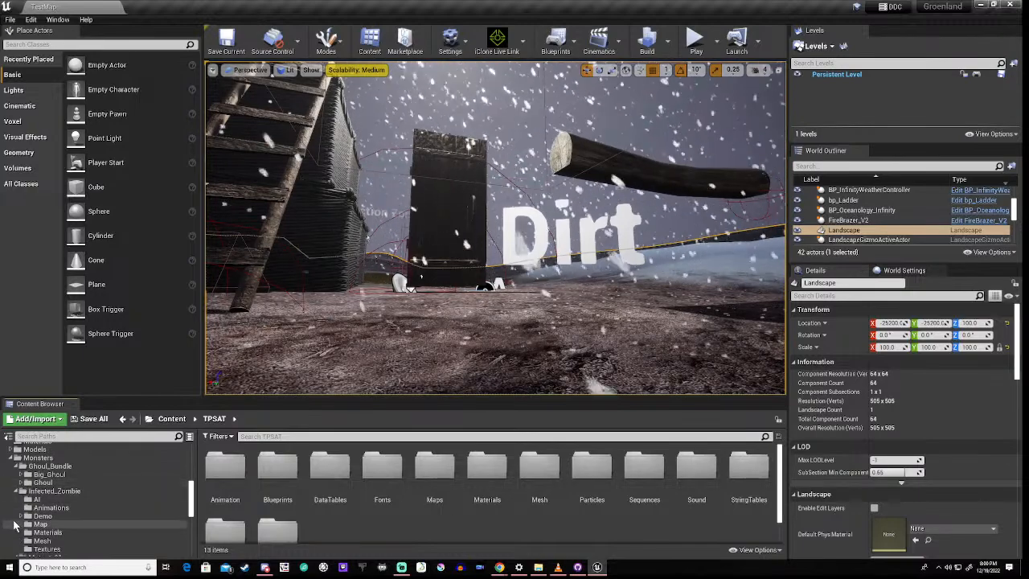
pyautogui.scroll(-2, 13, 525)
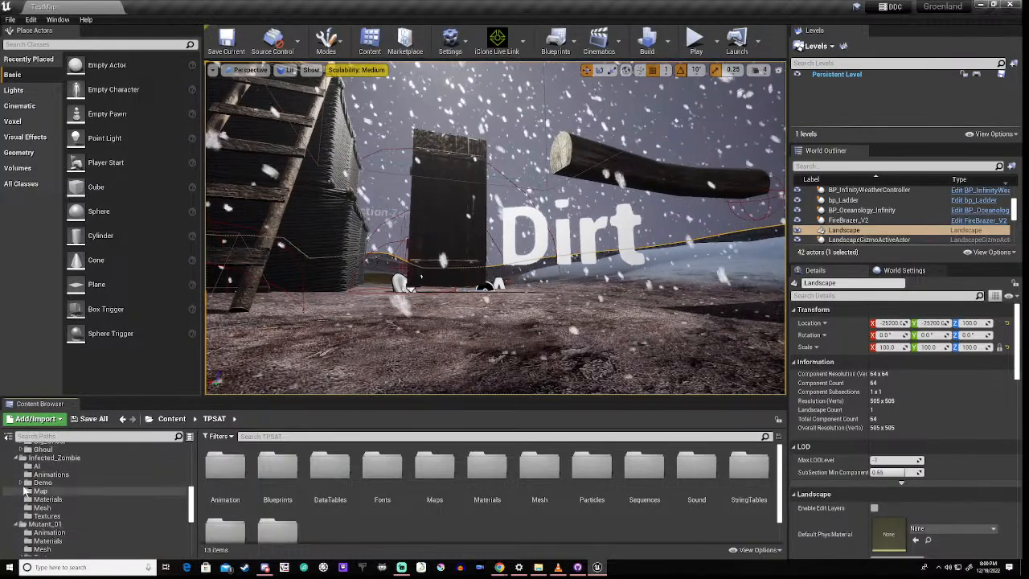
pyautogui.click(37, 468)
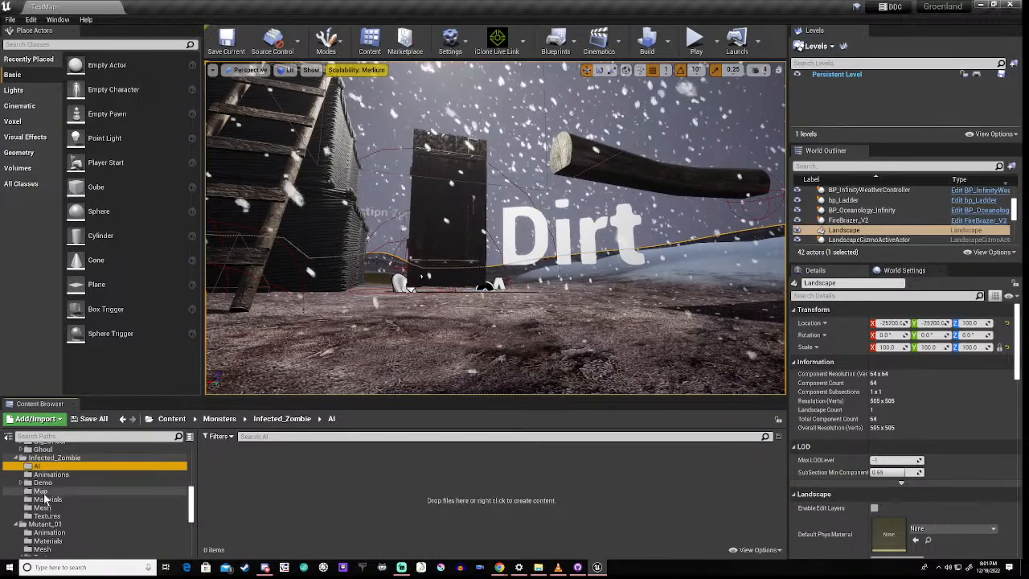
# Step: Look through the remaining monster folders, collapsing Mutant_01's Textures folder and the Zombies_Collection folder
pyautogui.scroll(-2, 52, 489)
pyautogui.scroll(-1, 36, 498)
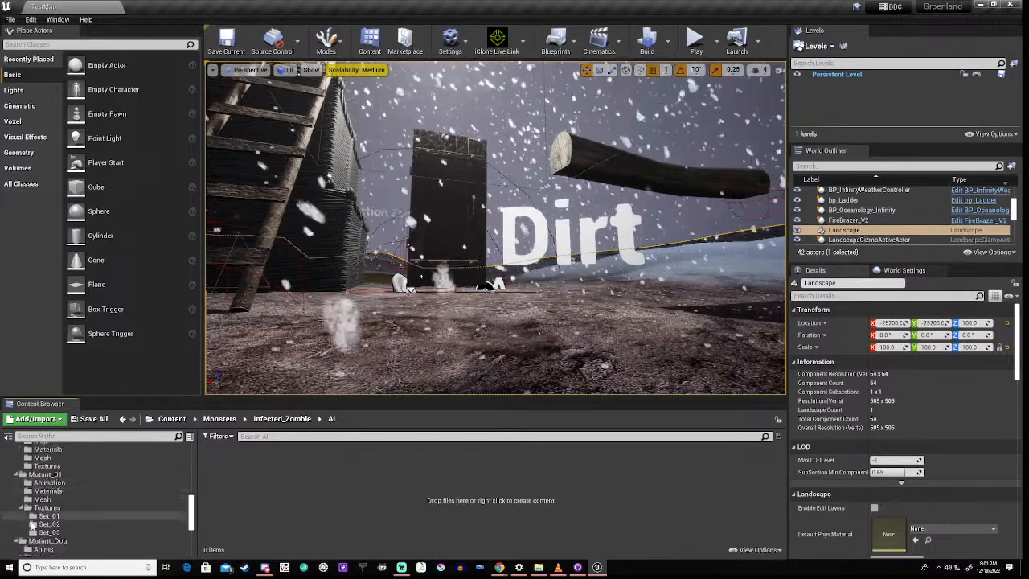
pyautogui.click(23, 509)
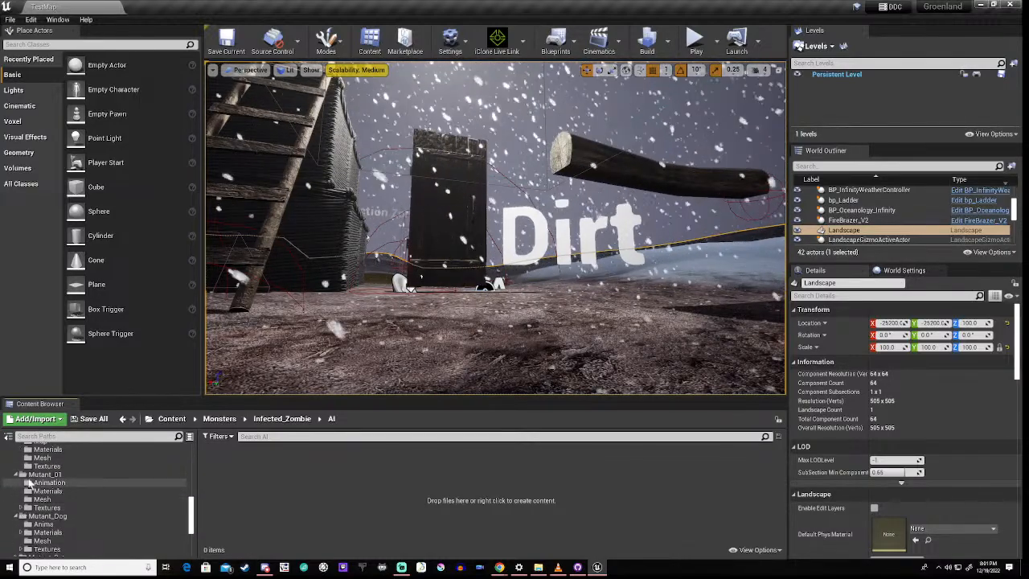
pyautogui.scroll(-4, 40, 508)
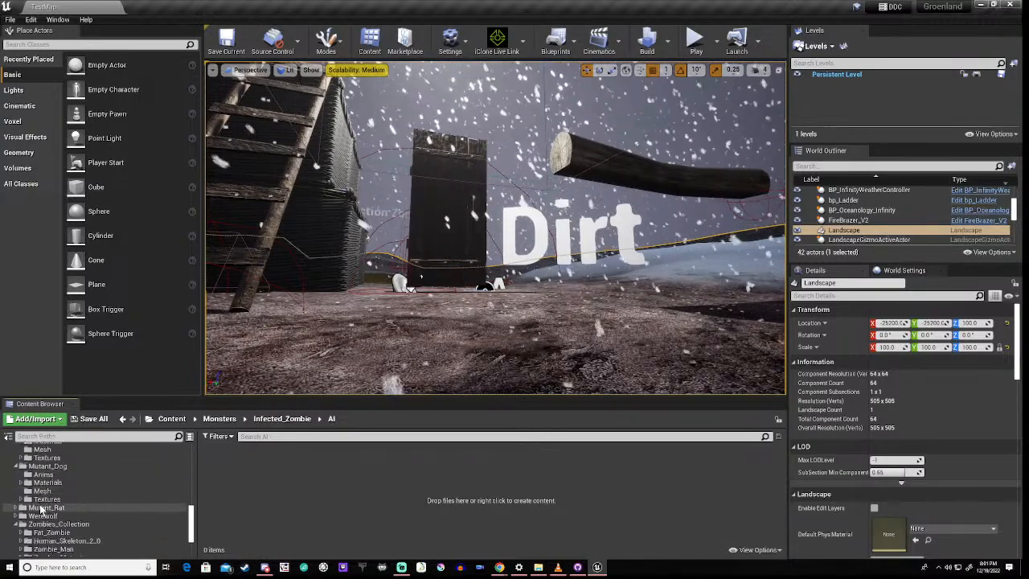
pyautogui.scroll(-2, 36, 539)
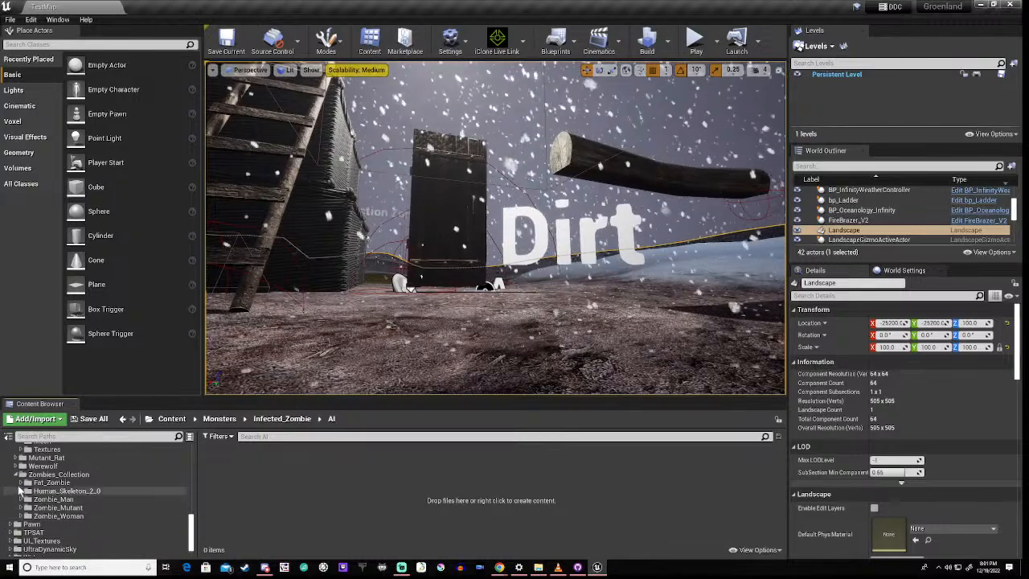
pyautogui.click(17, 476)
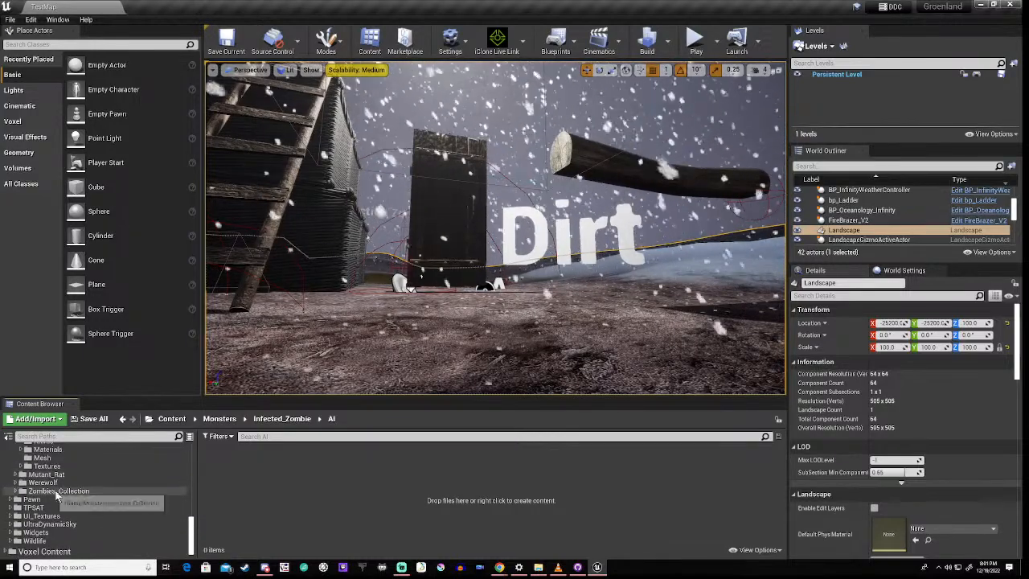
# Step: Show the contents of Mutant_01's Mesh folder
pyautogui.scroll(3, 57, 492)
pyautogui.scroll(2, 57, 489)
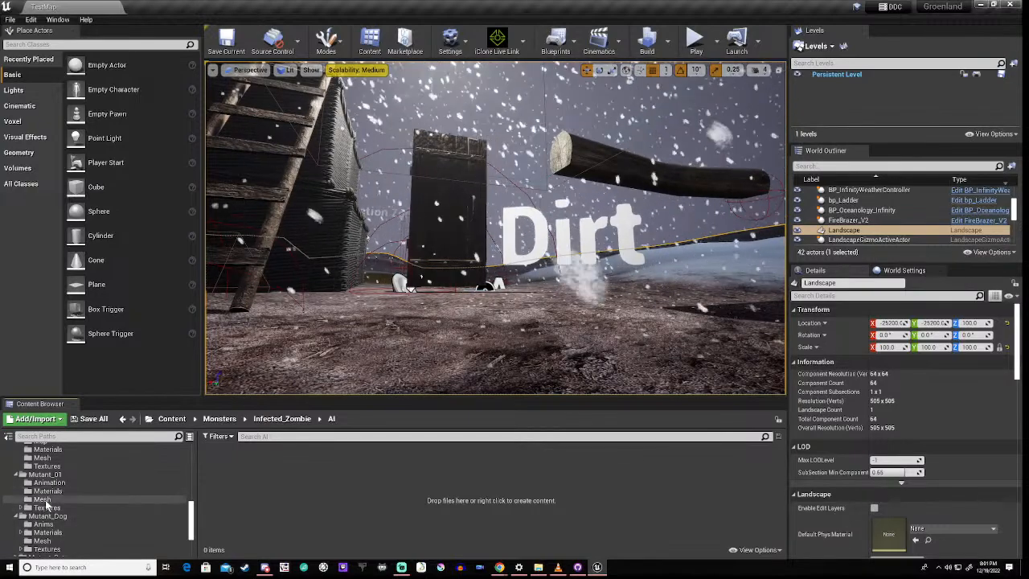
pyautogui.click(44, 500)
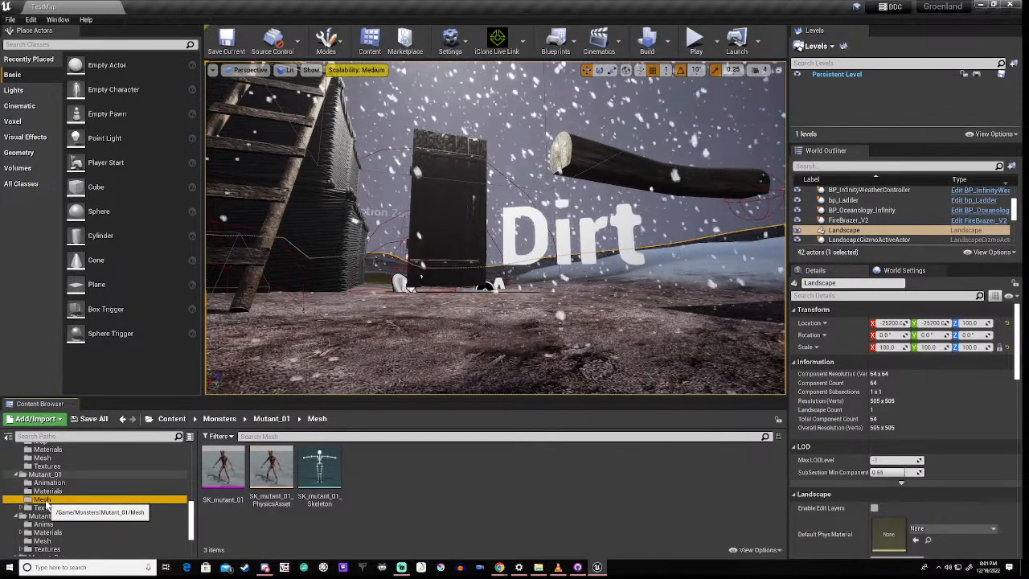
# Step: Browse the animation sequences in Mutant_01's Animation folder and open Anim_mutant_01_walk for preview
pyautogui.click(48, 484)
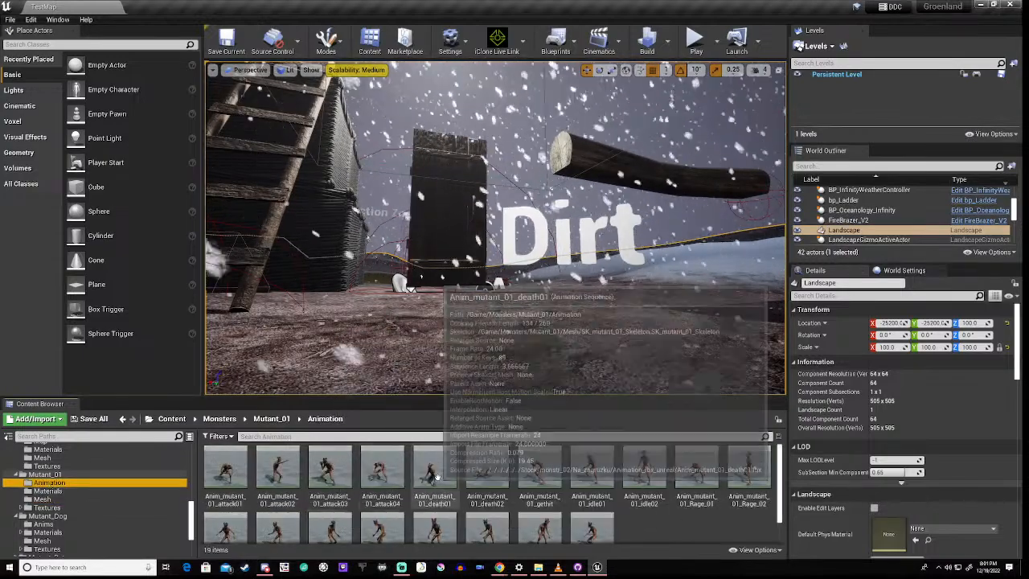
pyautogui.scroll(-1, 438, 476)
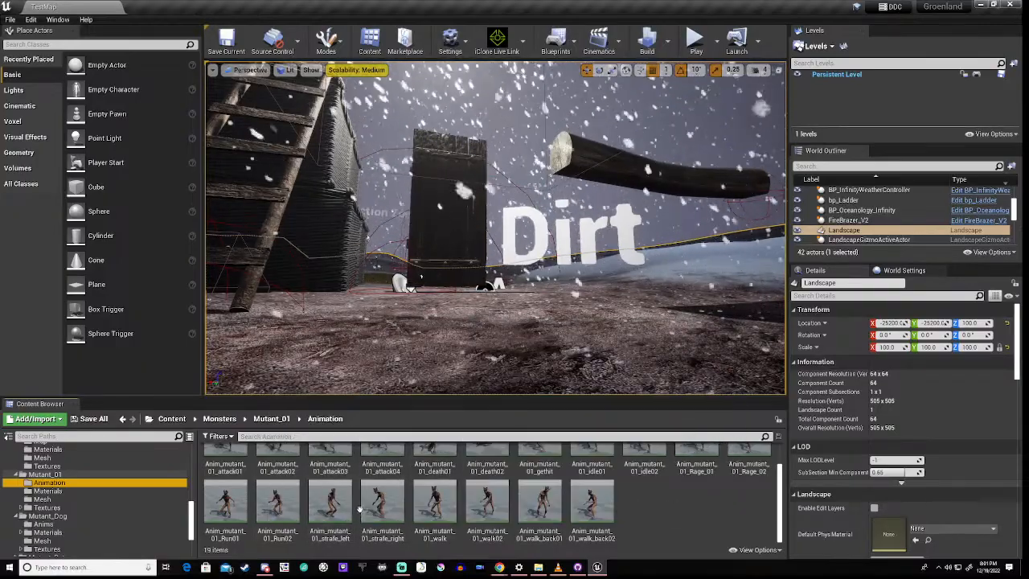
pyautogui.scroll(1, 382, 499)
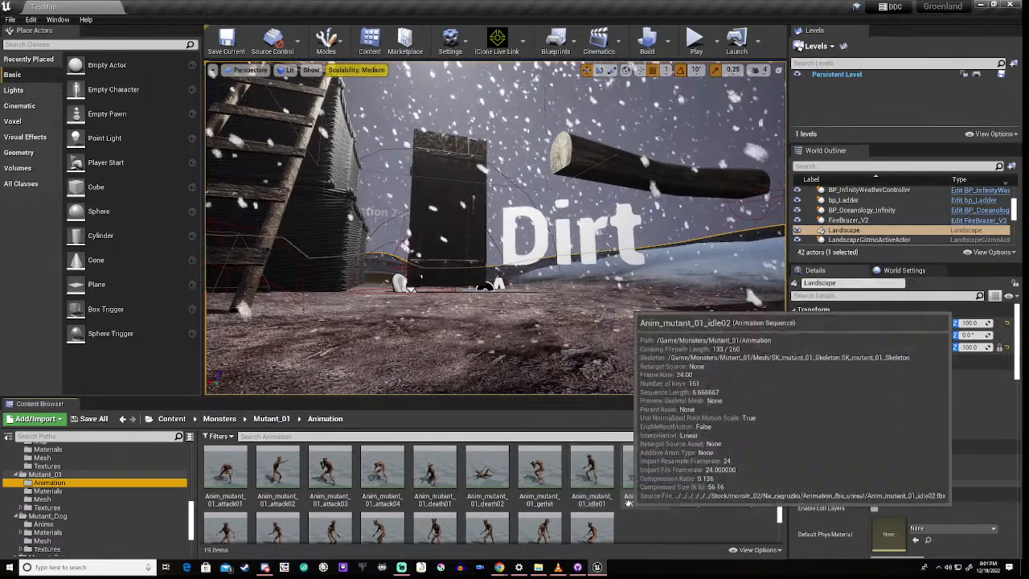
pyautogui.scroll(-2, 628, 503)
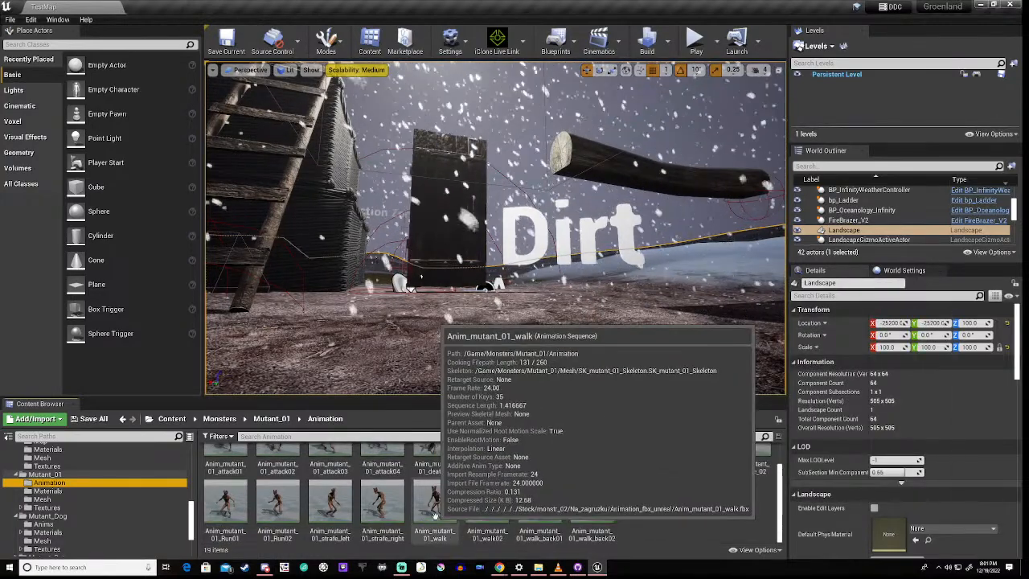
pyautogui.doubleClick(432, 520)
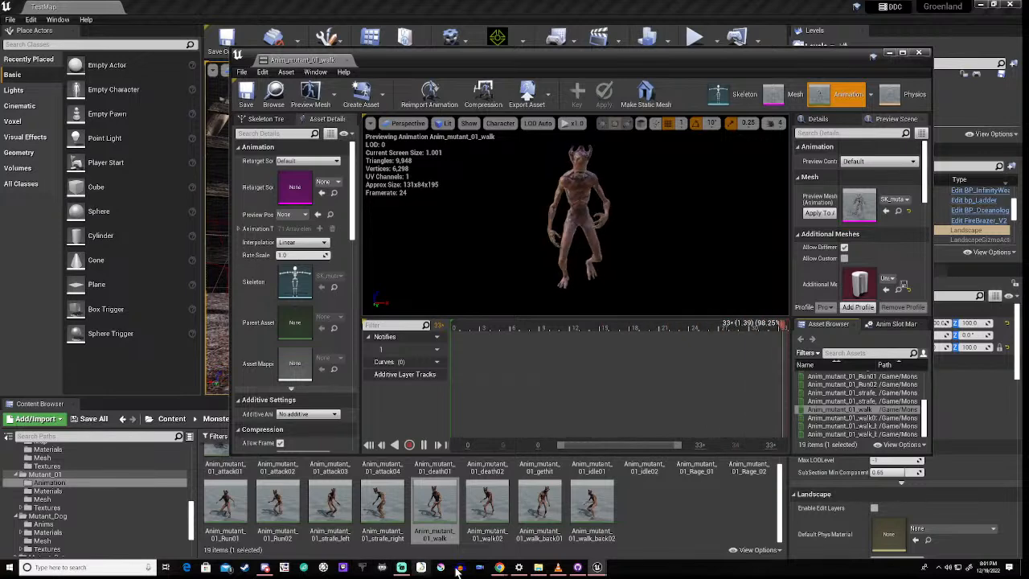
pyautogui.click(703, 508)
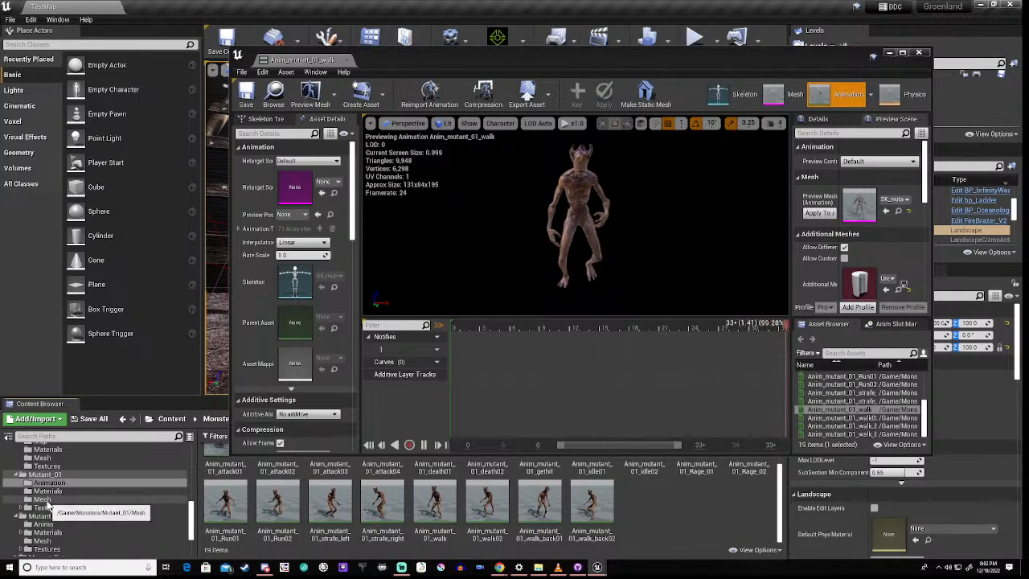
# Step: Check the contents of Infected_Zombie and its Animations and AI folders
pyautogui.scroll(1, 48, 505)
pyautogui.scroll(1, 49, 505)
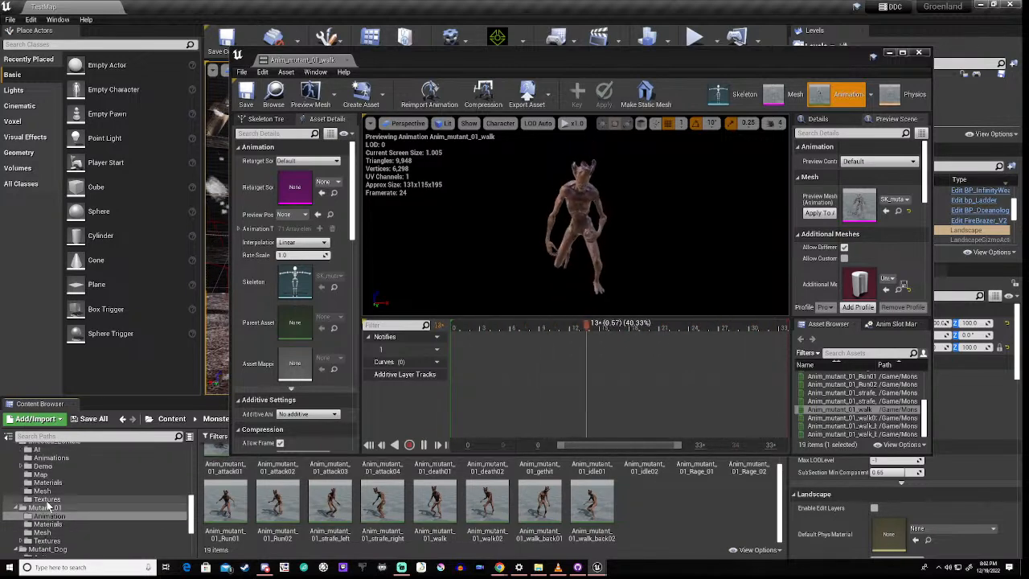
pyautogui.scroll(1, 48, 505)
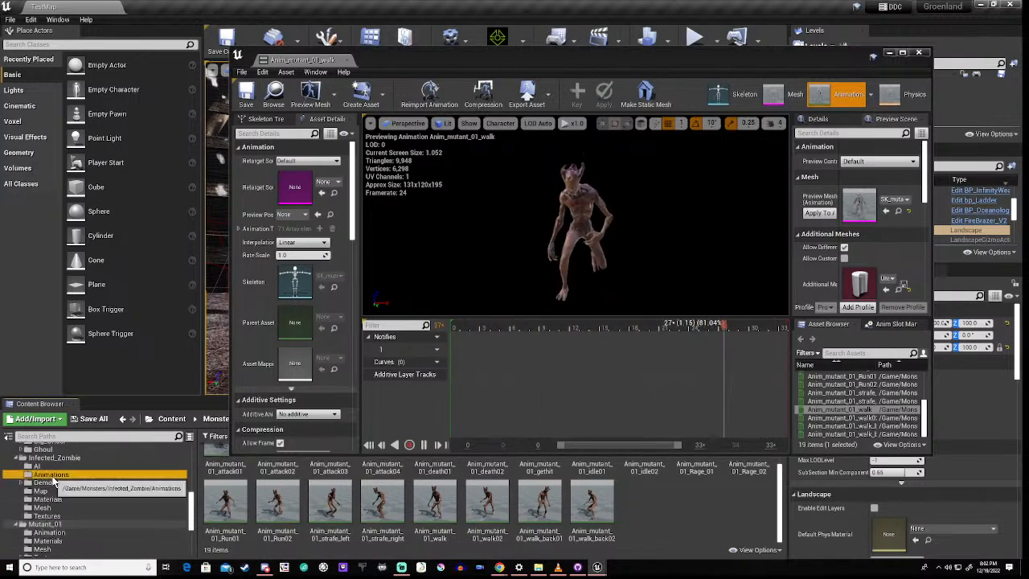
pyautogui.click(51, 474)
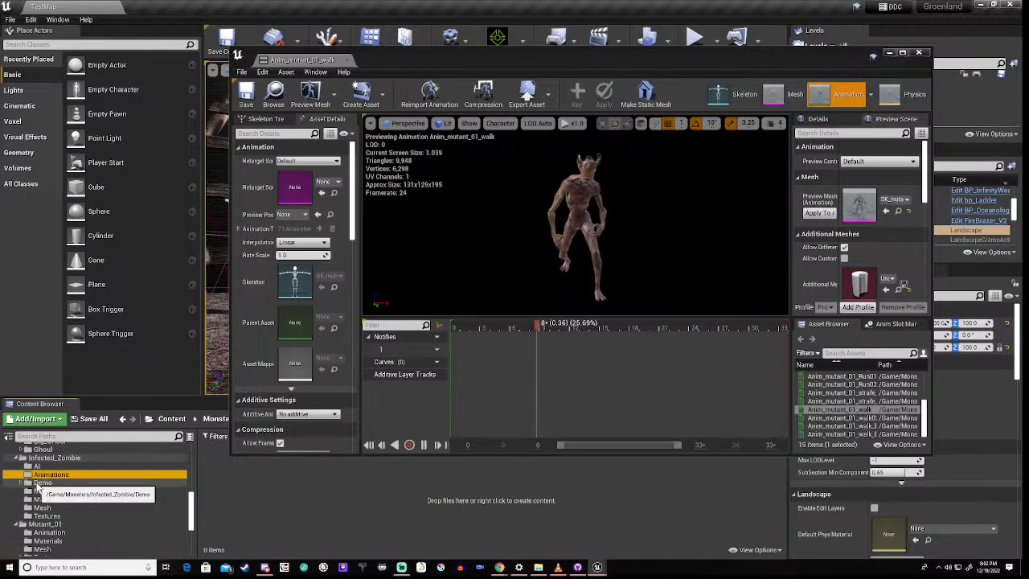
pyautogui.click(48, 457)
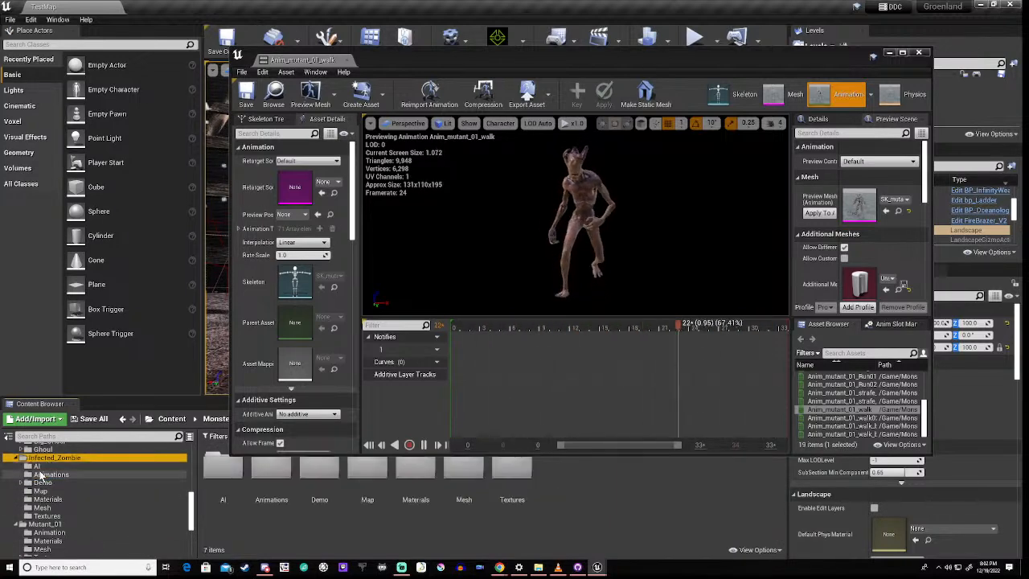
pyautogui.click(37, 467)
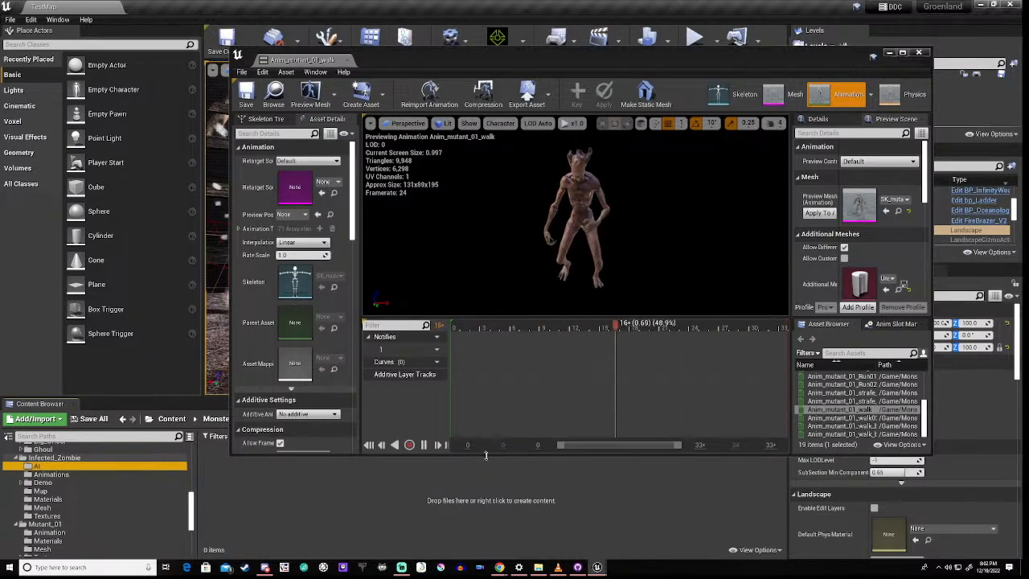
# Step: Shorten the animation editor window, preview the SK_Infected_zombie mesh from Infected_Zombie's Mesh folder, and minimize the editor
pyautogui.moveTo(485, 452); pyautogui.dragTo(483, 435)
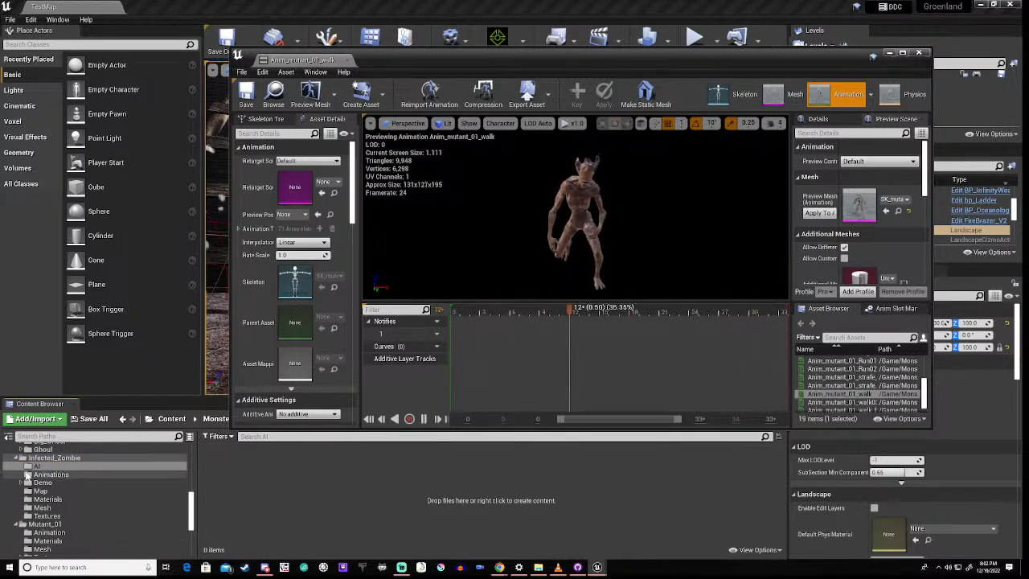
pyautogui.click(42, 507)
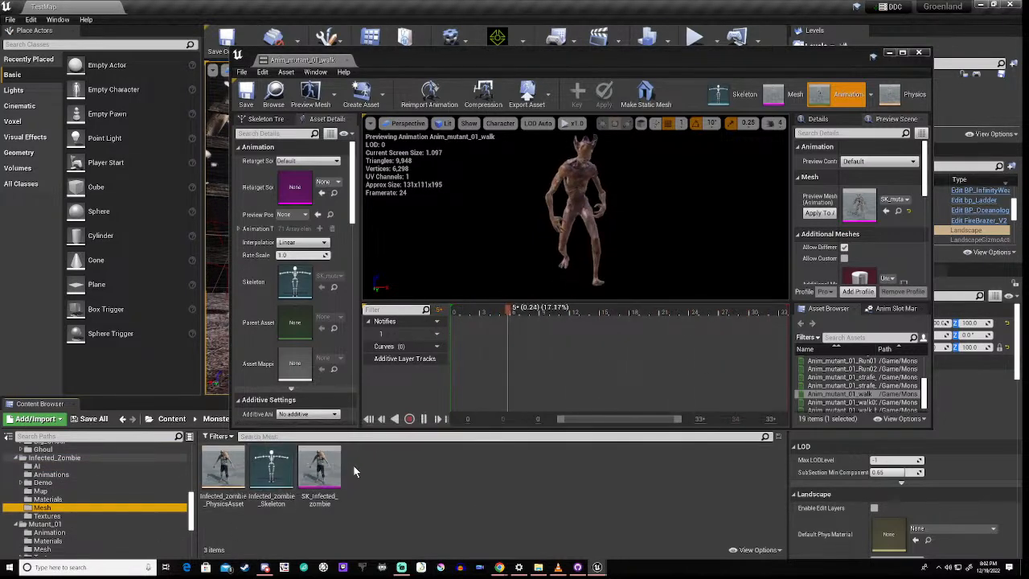
pyautogui.doubleClick(324, 480)
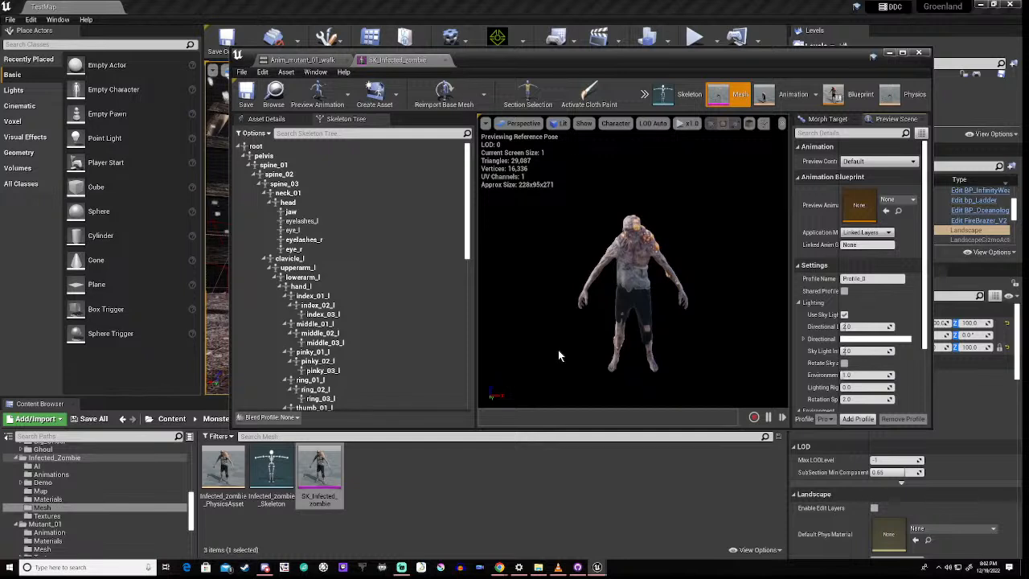
pyautogui.click(890, 54)
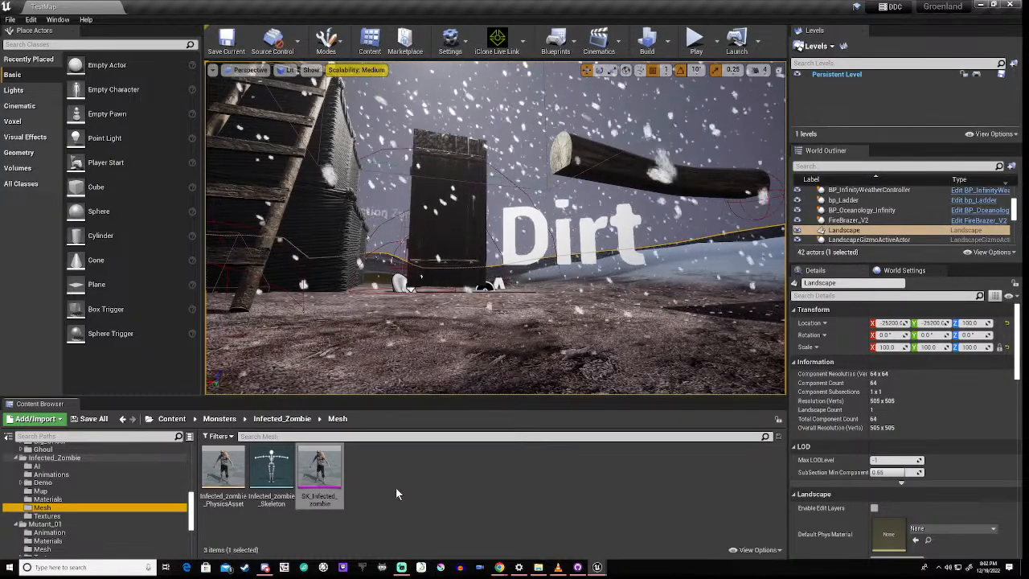
# Step: Open the ThirdPerson_AnimBP animation blueprint from Infected_Zombie's Demo folder and examine its Event Graph nodes
pyautogui.click(64, 461)
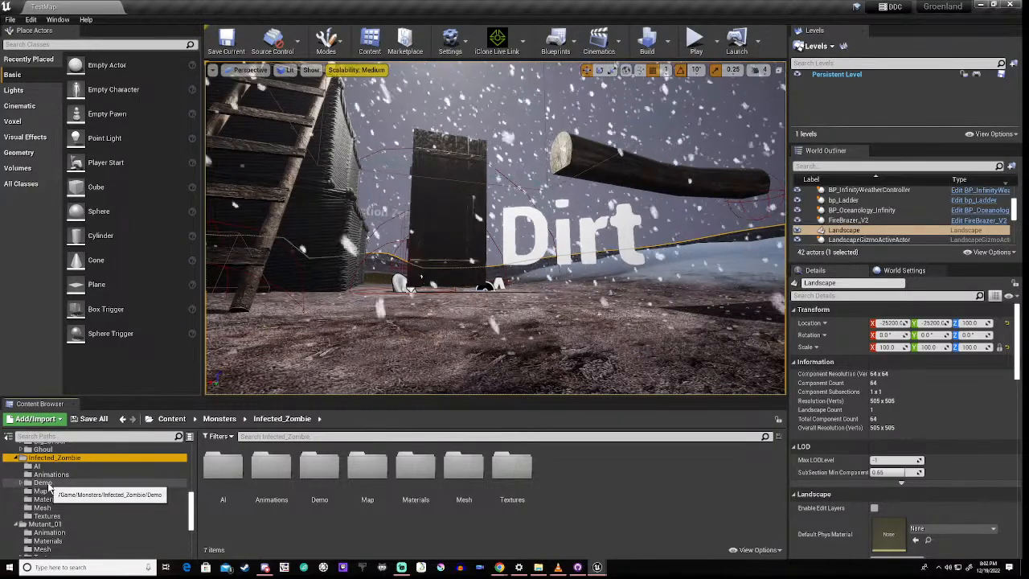
pyautogui.click(44, 483)
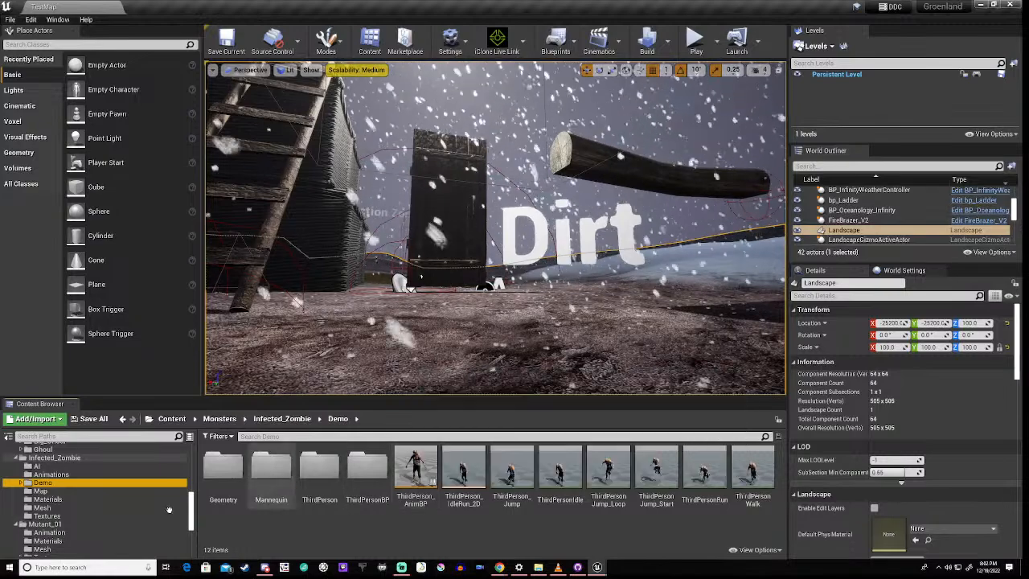
pyautogui.click(416, 474)
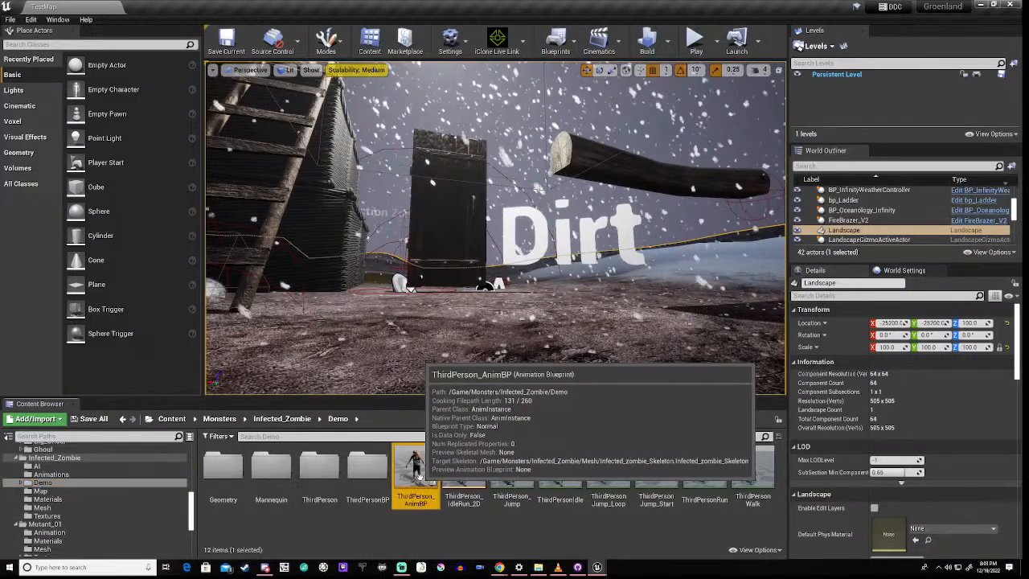
pyautogui.doubleClick(416, 475)
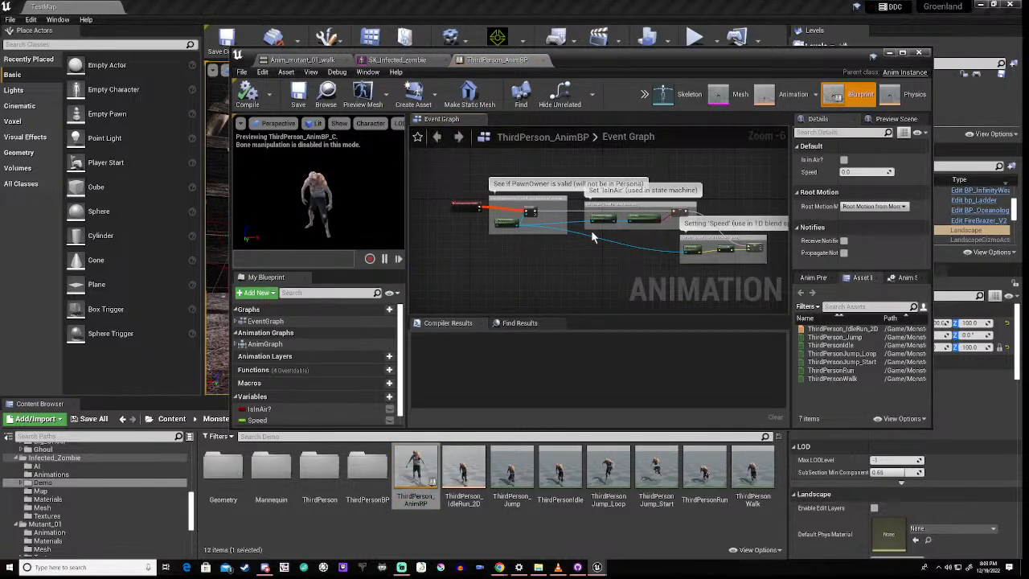
pyautogui.scroll(3, 679, 229)
pyautogui.scroll(1, 622, 240)
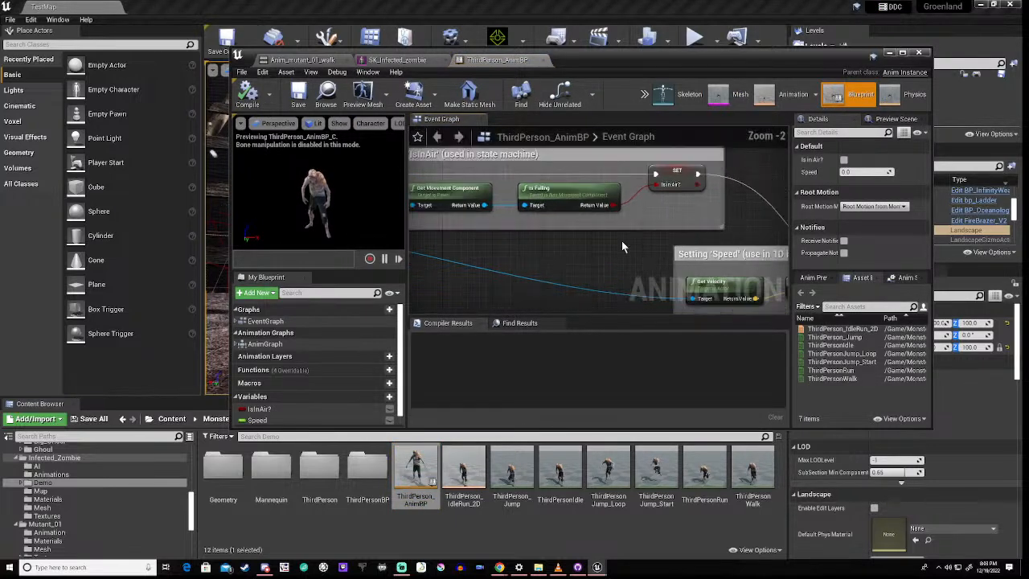
pyautogui.scroll(-3, 622, 241)
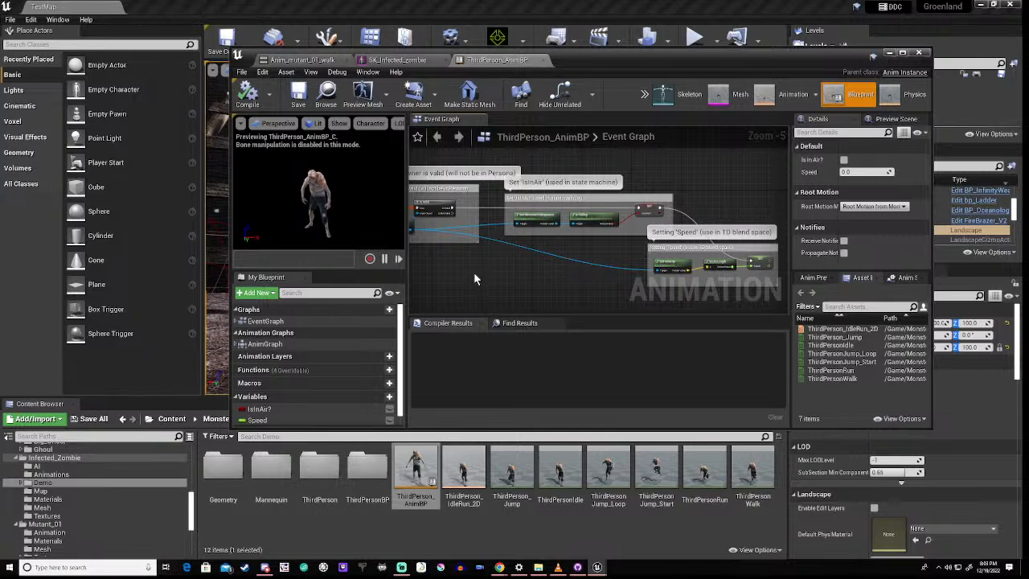
# Step: Finish examining the Event Graph, close the ThirdPerson_AnimBP blueprint, and minimize the animation editor
pyautogui.moveTo(486, 271); pyautogui.dragTo(573, 262, button='right')
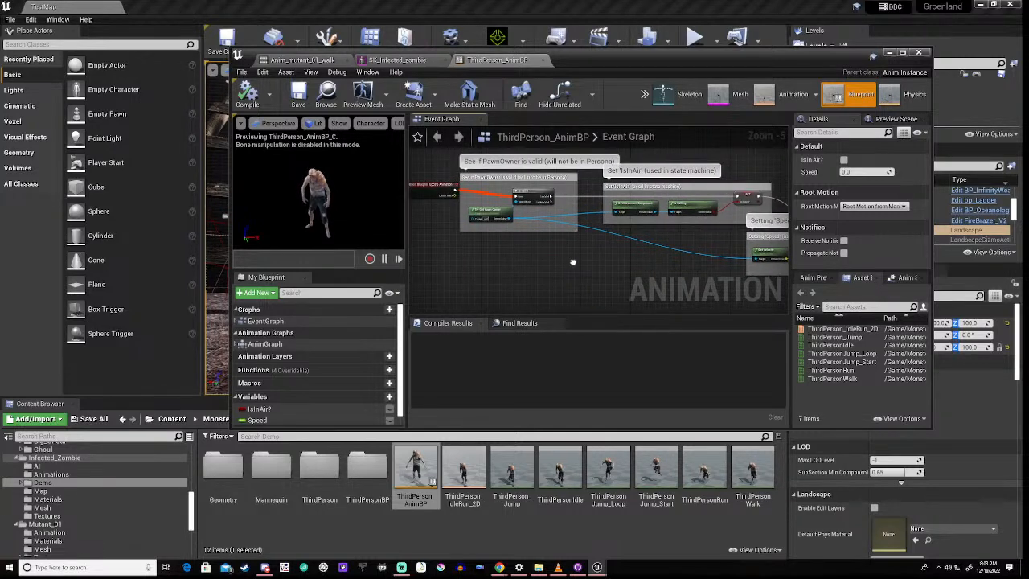
pyautogui.click(543, 61)
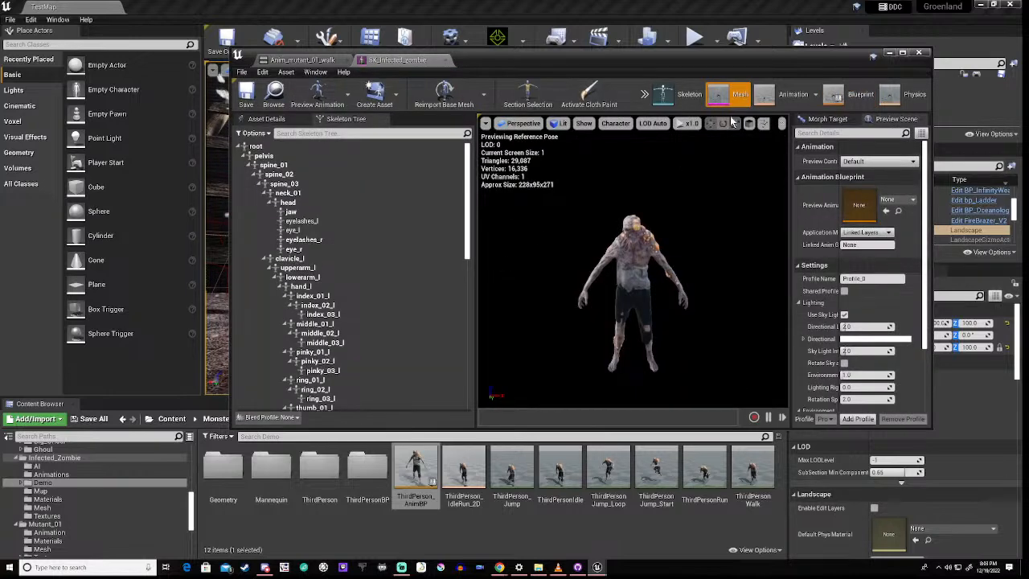
pyautogui.click(889, 53)
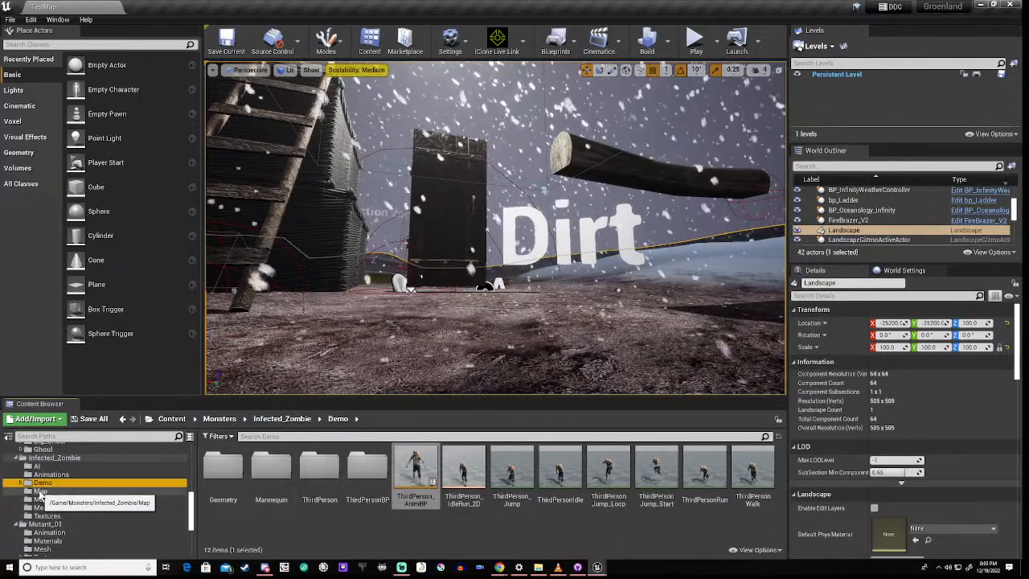
# Step: Force-delete the Demo and Map folders from Infected_Zombie, including assets that are still referenced
pyautogui.keyDown('ctrl'); pyautogui.click(39, 491); pyautogui.keyUp('ctrl')
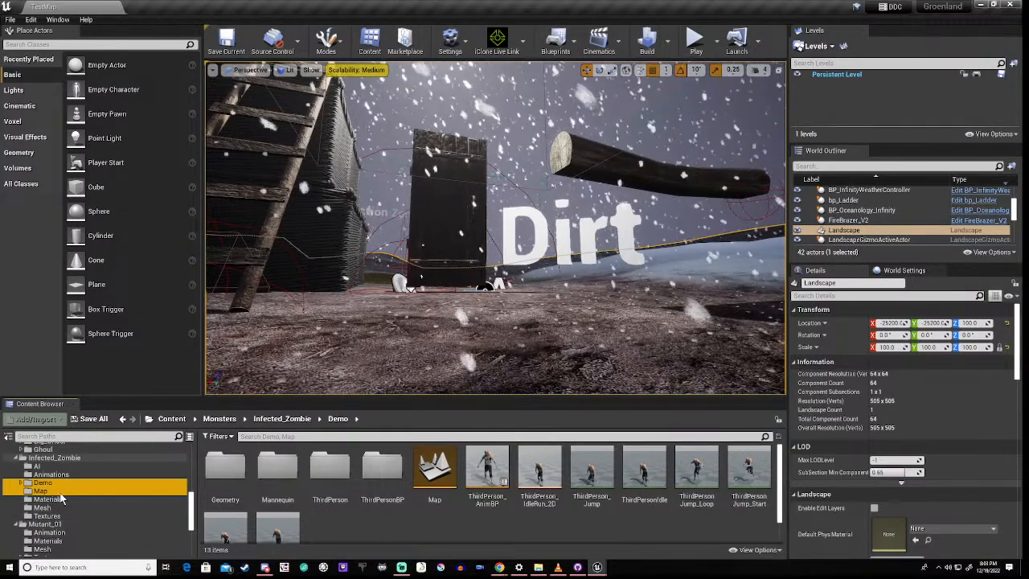
pyautogui.press('Delete')
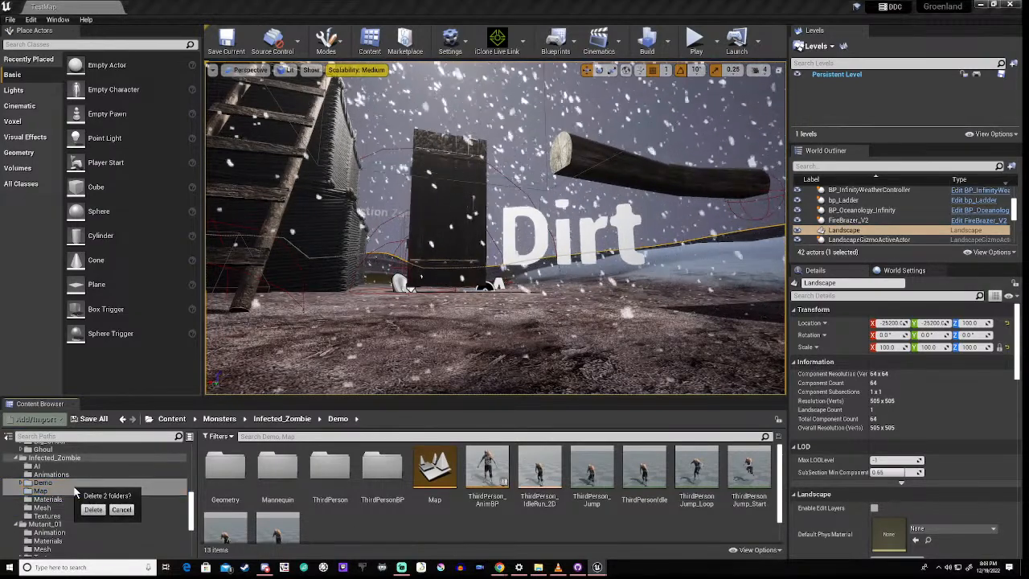
pyautogui.click(91, 512)
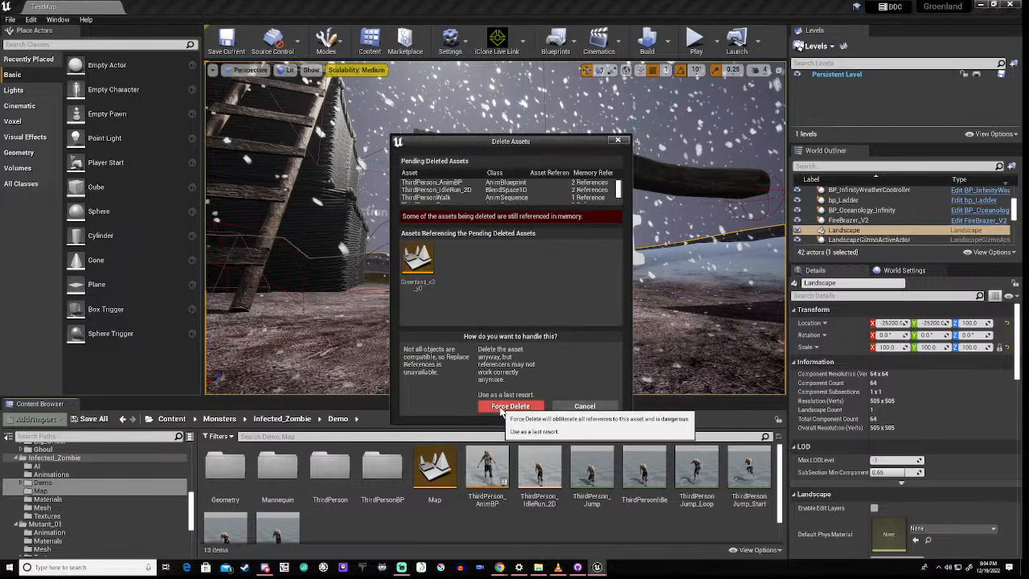
pyautogui.moveTo(425, 283)
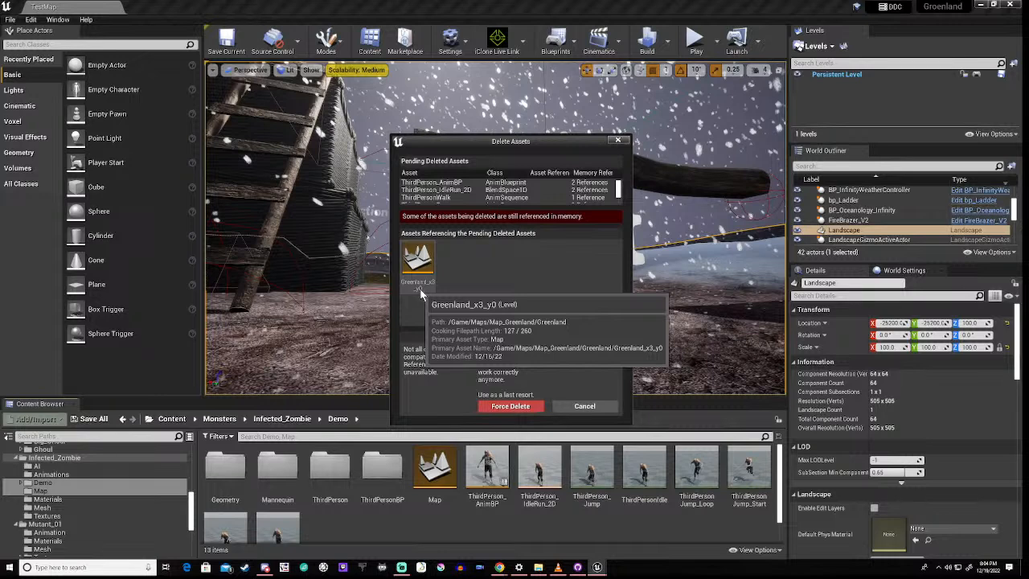
pyautogui.click(515, 407)
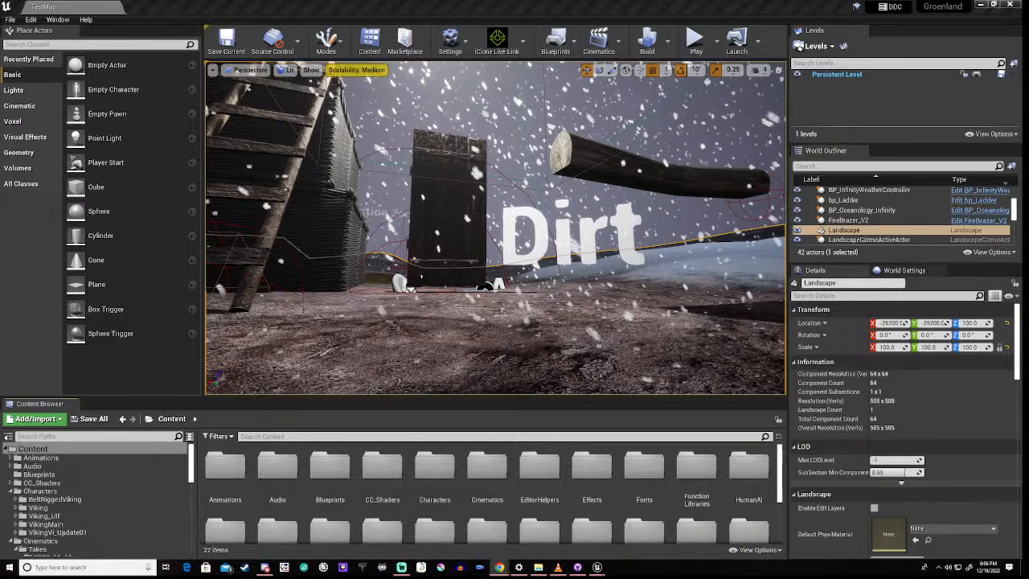
# Step: Return to the Monsters folders and look through Mutant_01's animation sequences and Infected_Zombie's Mesh folder
pyautogui.click(61, 503)
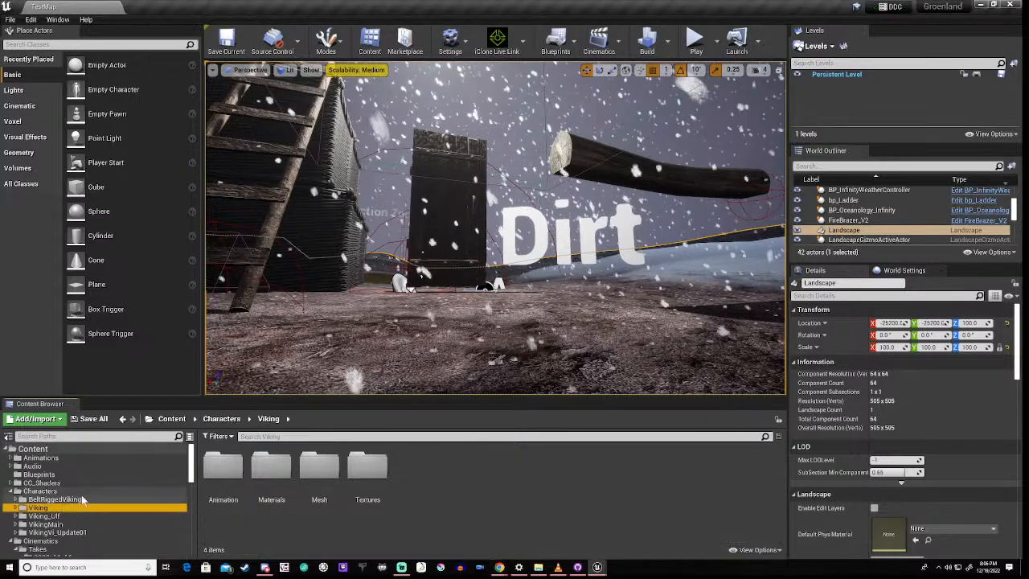
pyautogui.scroll(-3, 80, 500)
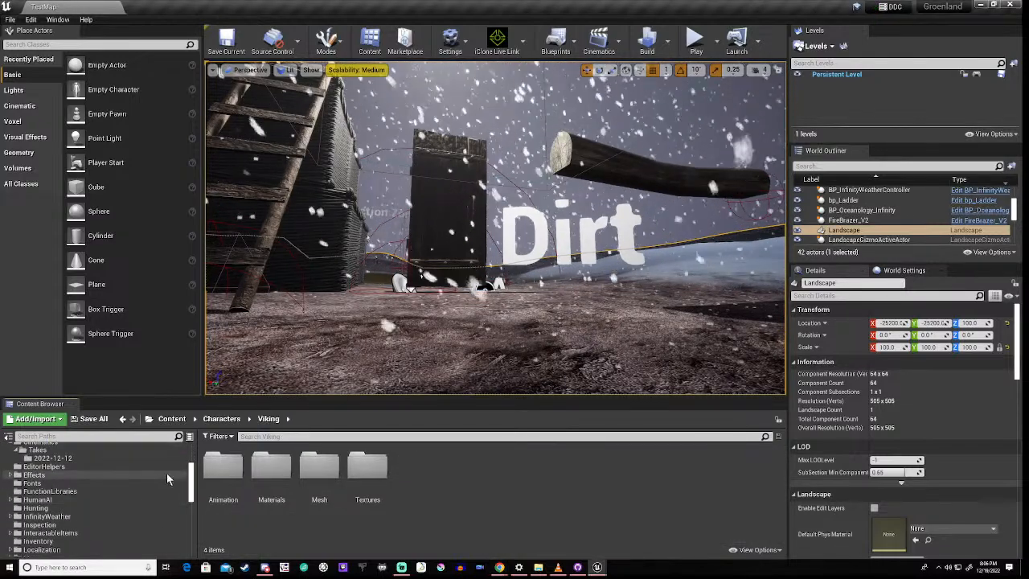
pyautogui.moveTo(191, 474); pyautogui.dragTo(192, 561)
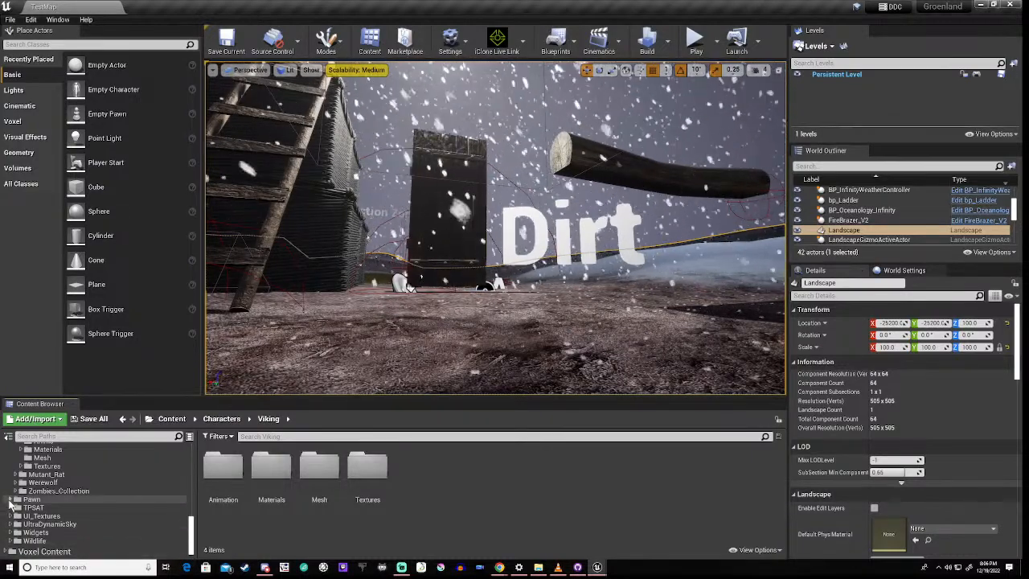
pyautogui.scroll(1, 67, 504)
pyautogui.scroll(2, 68, 510)
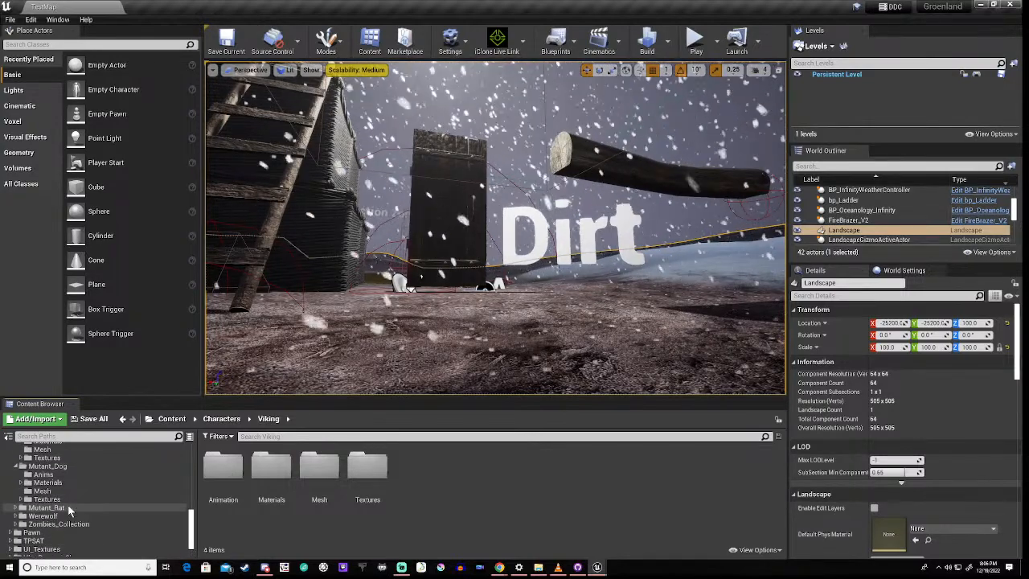
pyautogui.click(17, 483)
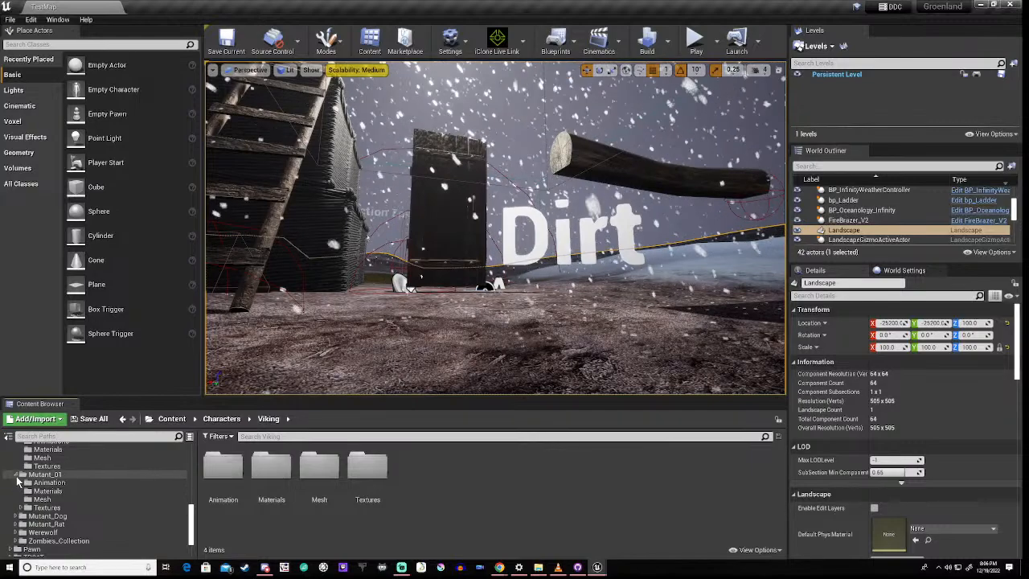
pyautogui.scroll(1, 40, 501)
pyautogui.scroll(2, 33, 486)
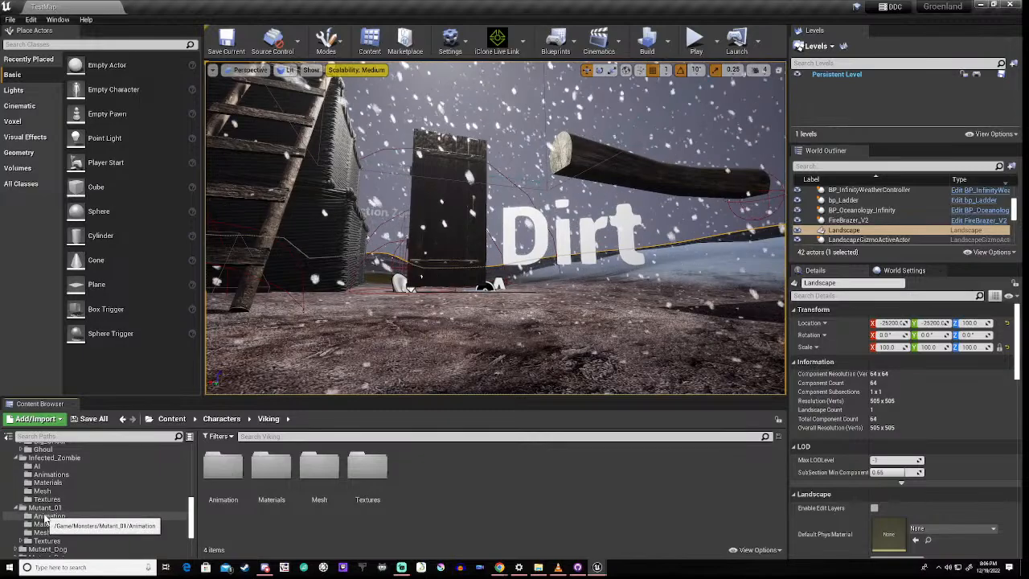
pyautogui.click(48, 516)
pyautogui.scroll(-2, 328, 511)
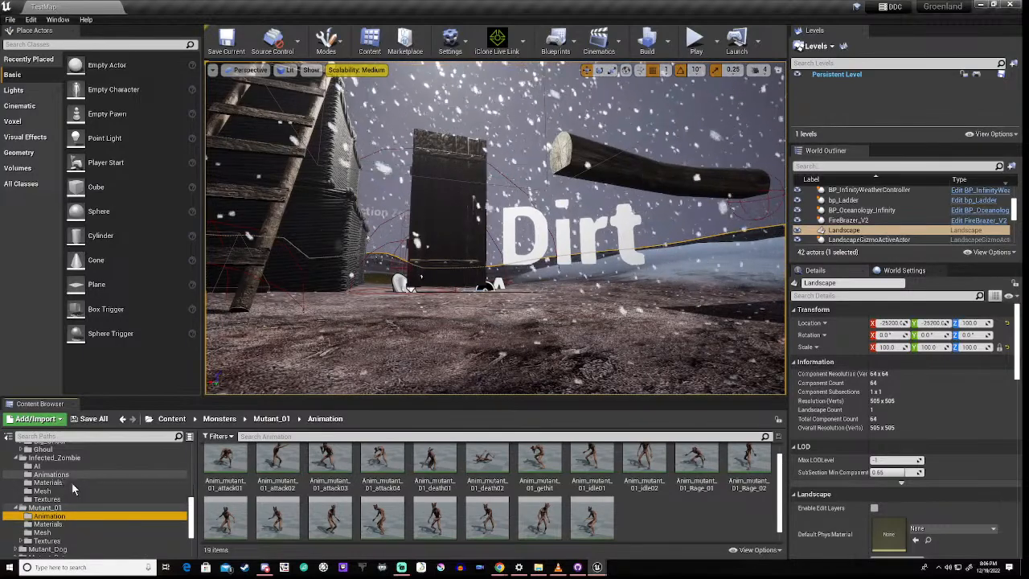
pyautogui.click(228, 464)
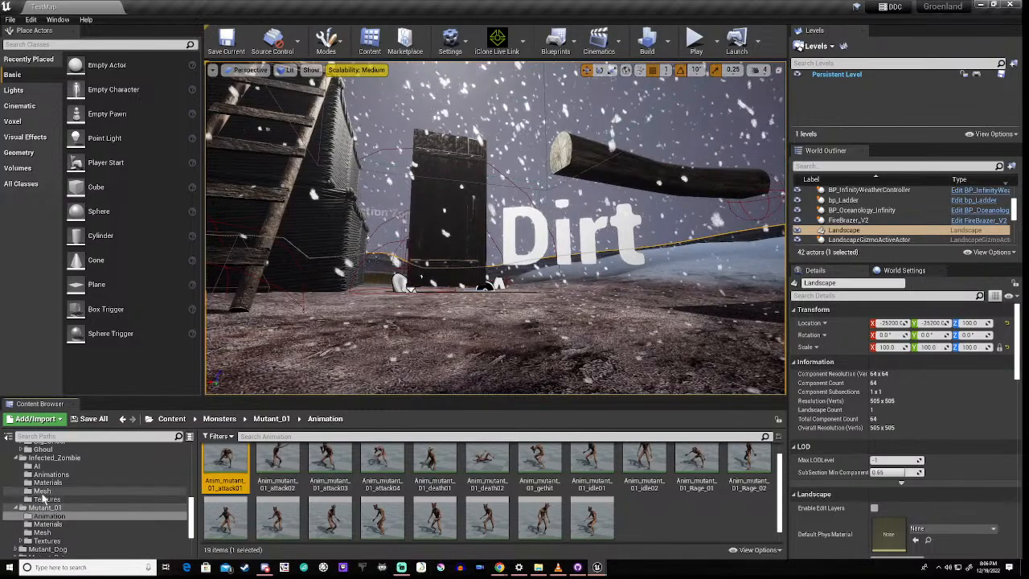
pyautogui.click(41, 491)
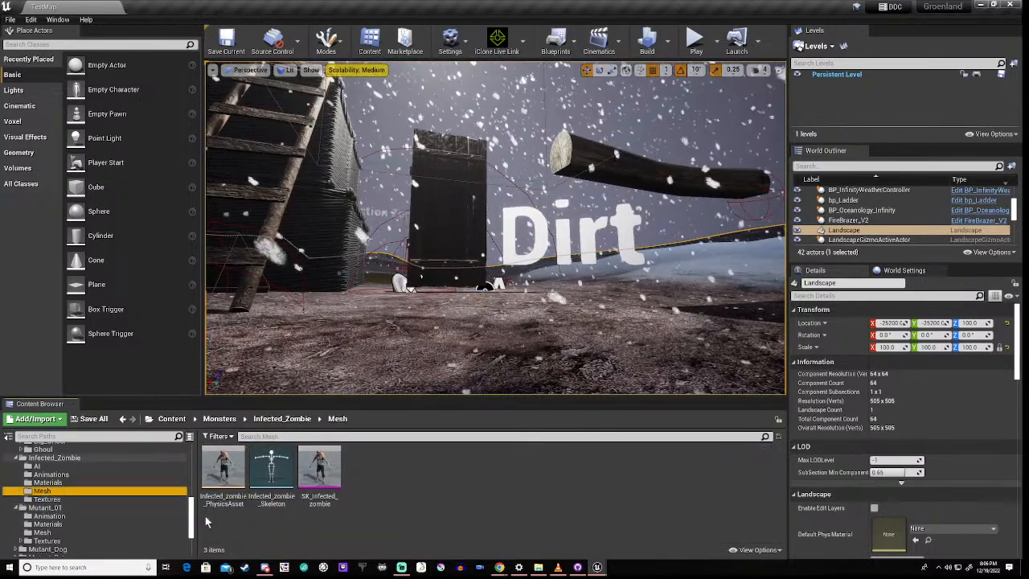
# Step: Try to duplicate and retarget all animation sequences in Mutant_01's Animation folder, and close the skeleton selection dialog
pyautogui.click(57, 519)
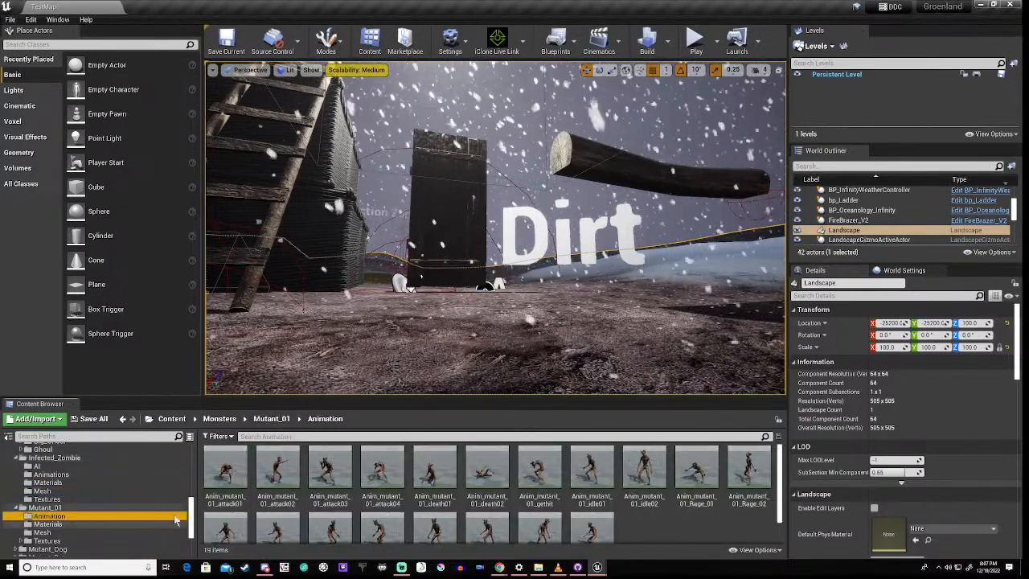
pyautogui.click(225, 471)
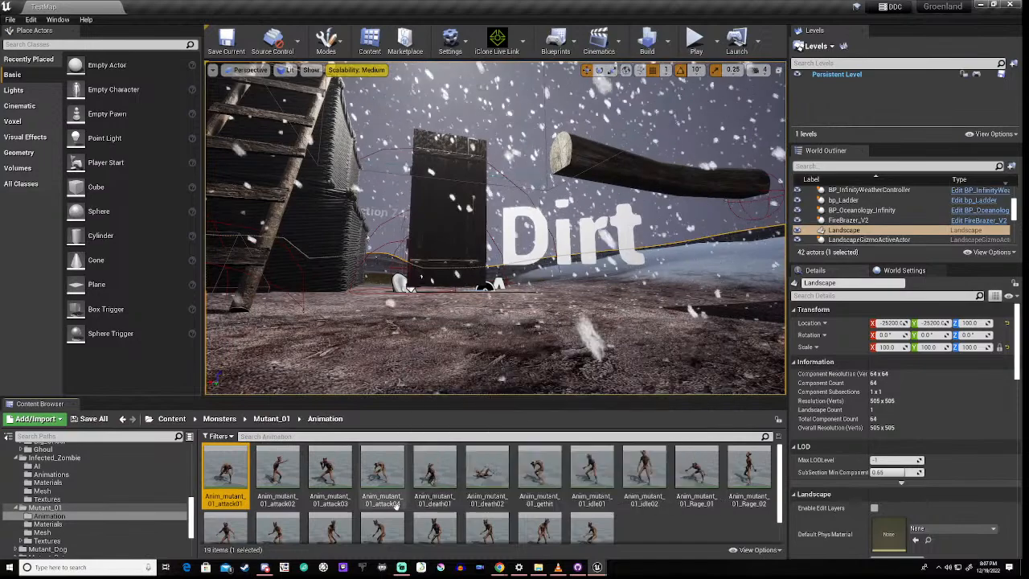
pyautogui.keyDown('shift'); pyautogui.click(586, 526); pyautogui.keyUp('shift')
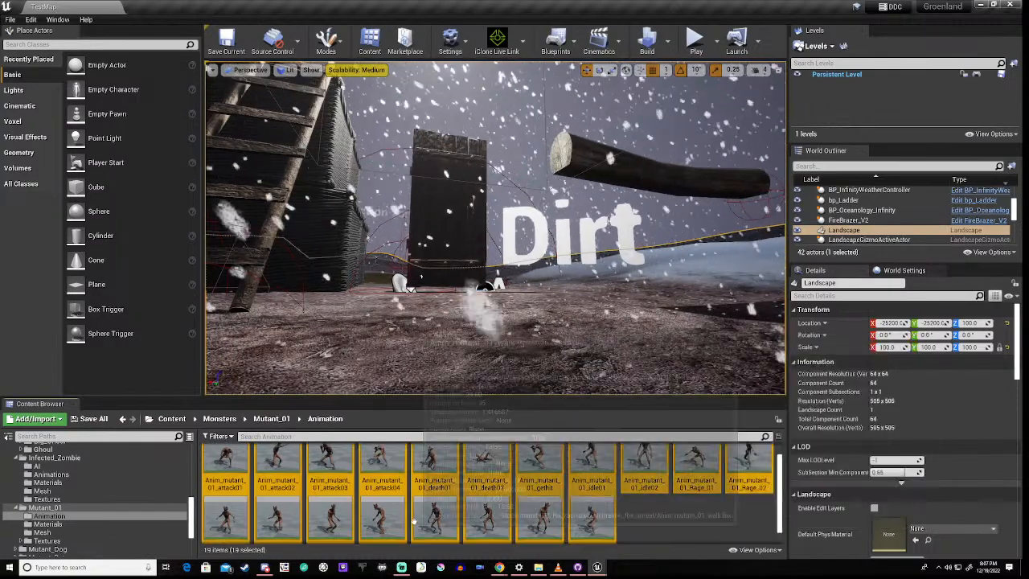
pyautogui.rightClick(438, 519)
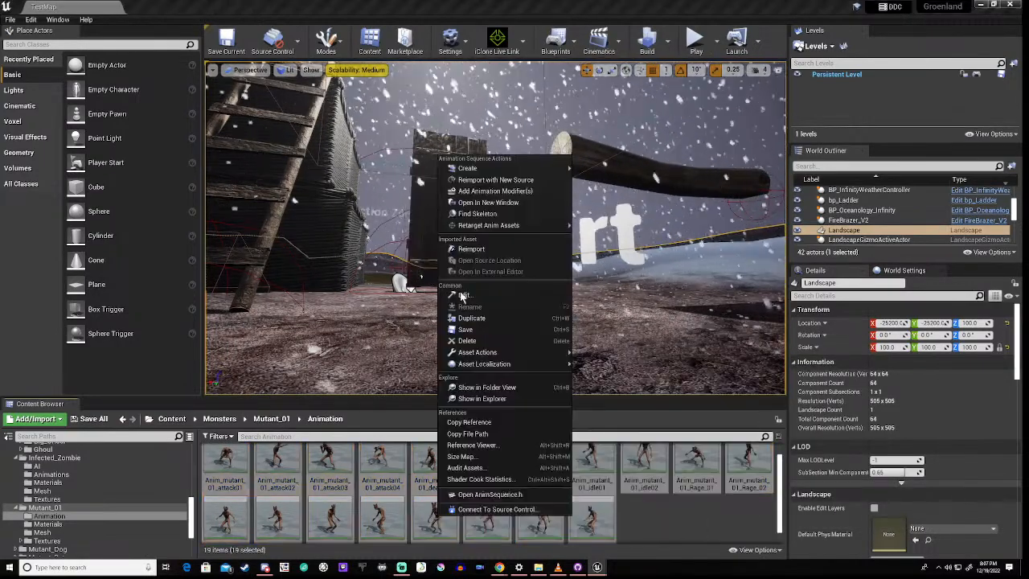
pyautogui.moveTo(549, 230)
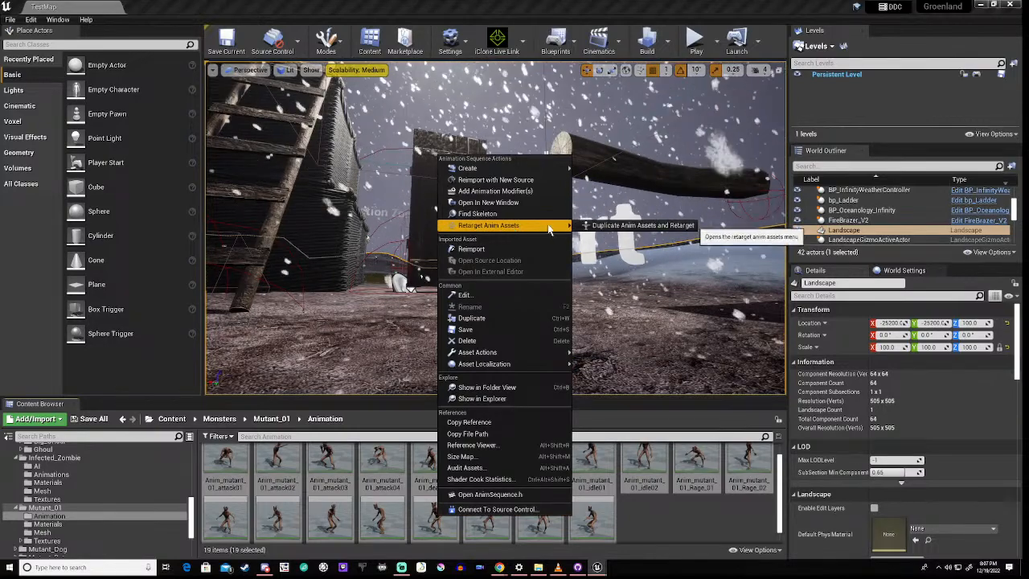
pyautogui.click(624, 225)
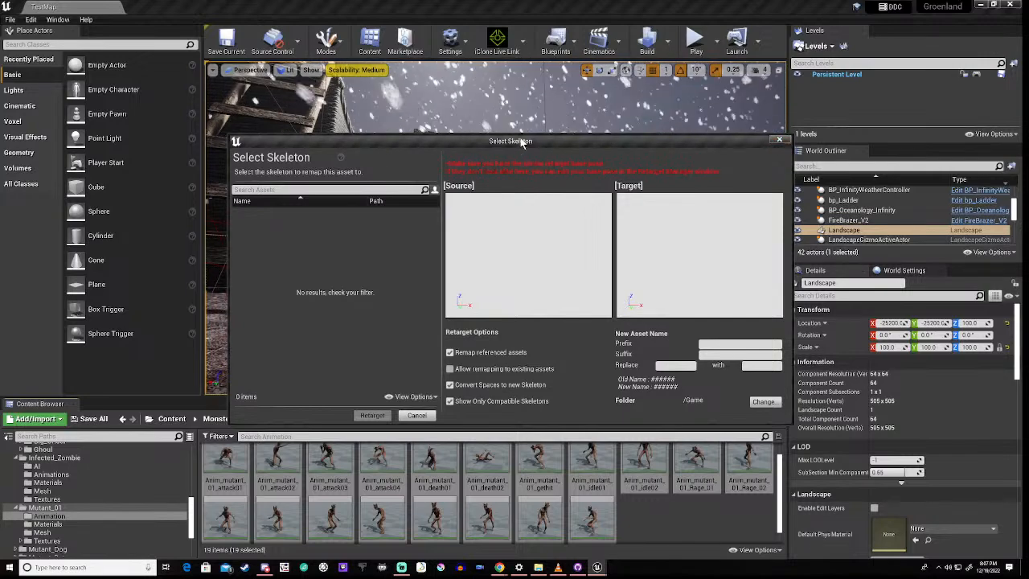
pyautogui.moveTo(522, 141); pyautogui.dragTo(523, 260)
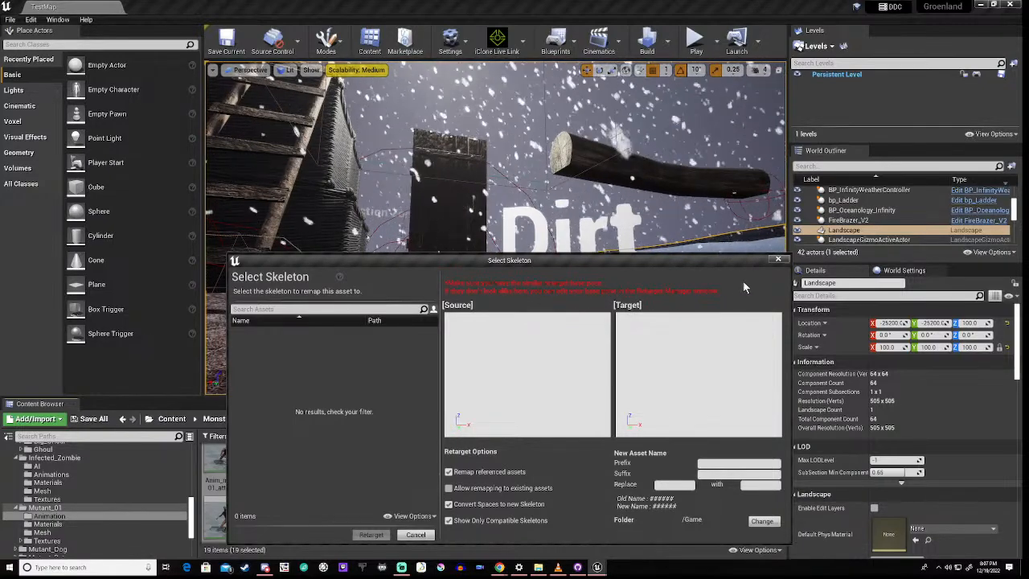
pyautogui.click(778, 260)
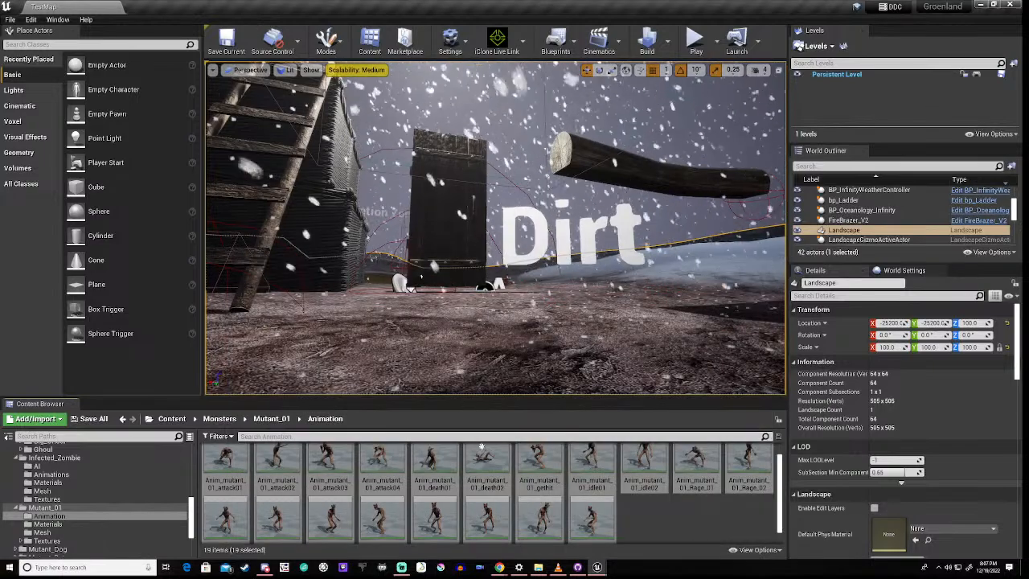
# Step: Try to duplicate and retarget only the Anim_mutant_01_idle01 sequence, and close the skeleton selection dialog
pyautogui.moveTo(438, 457)
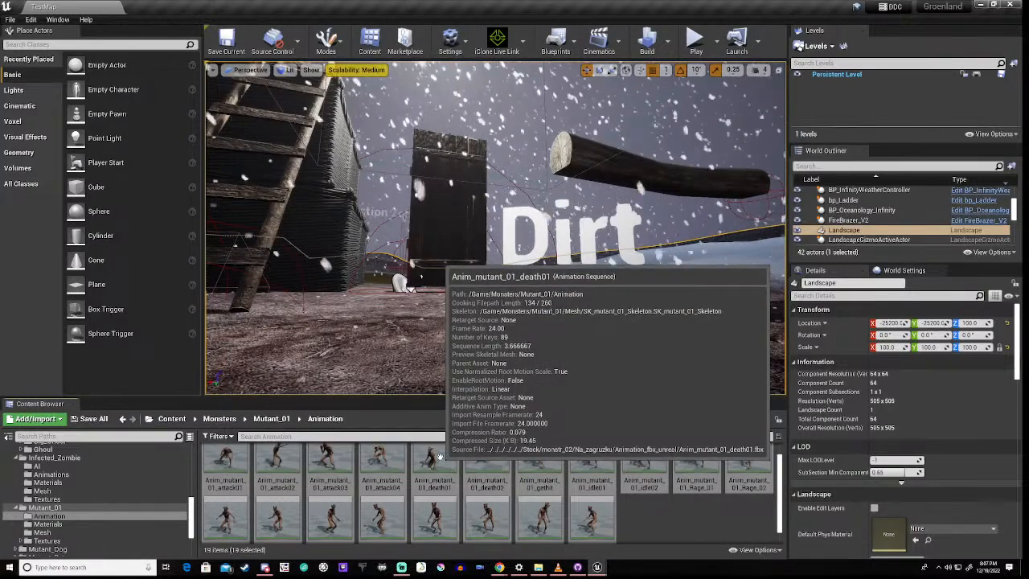
pyautogui.click(661, 519)
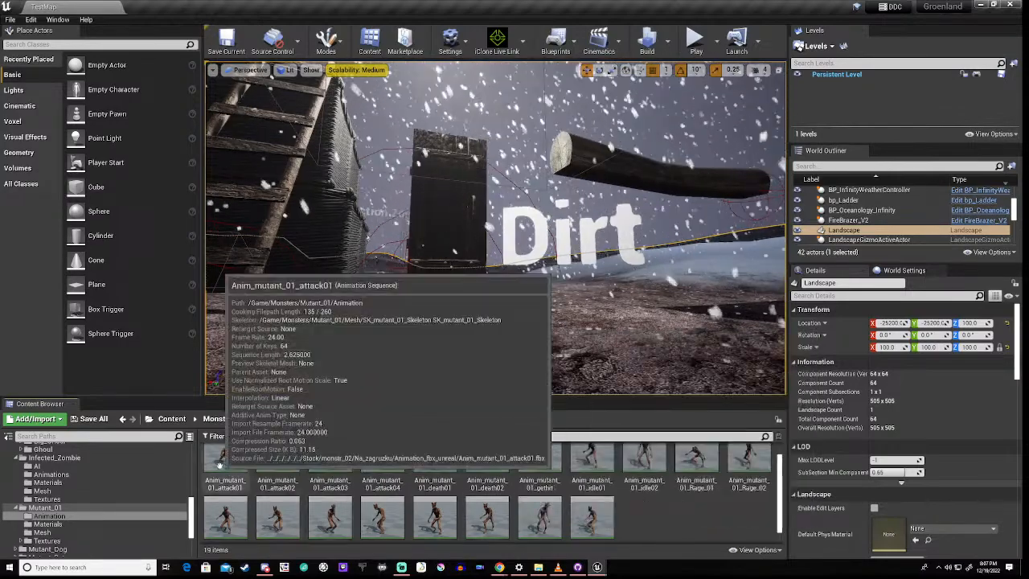
pyautogui.moveTo(447, 527)
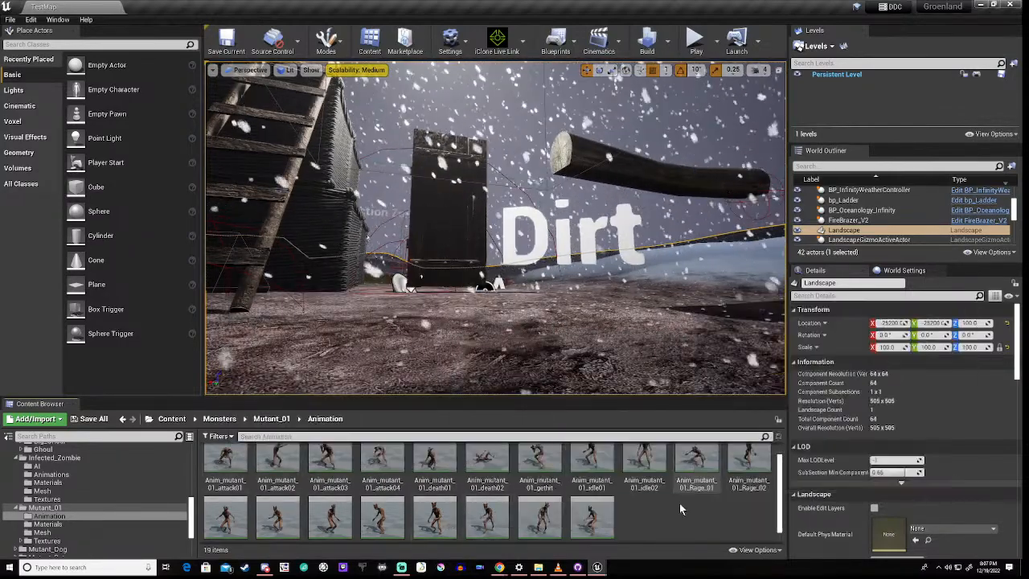
pyautogui.rightClick(596, 472)
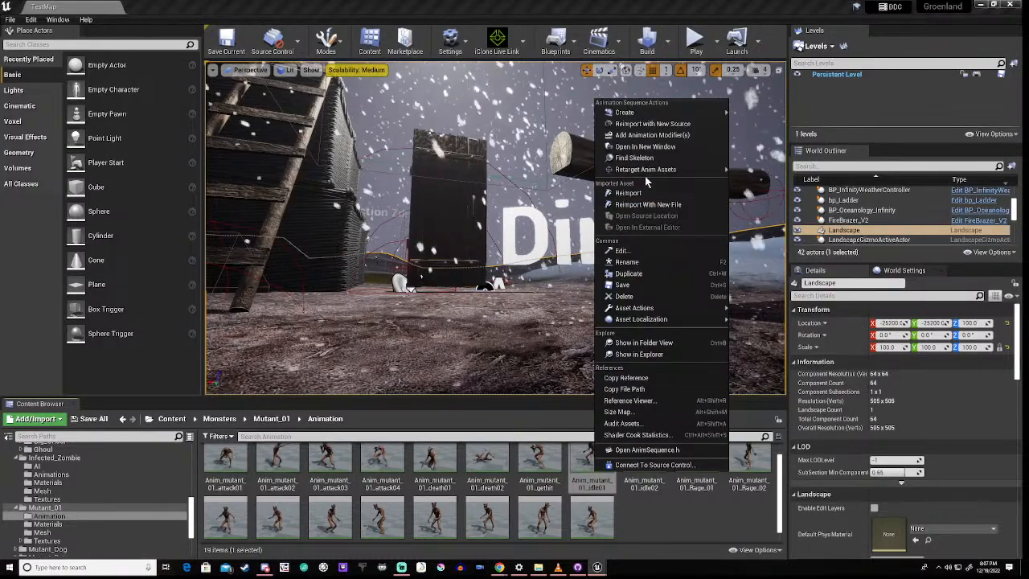
pyautogui.moveTo(706, 172)
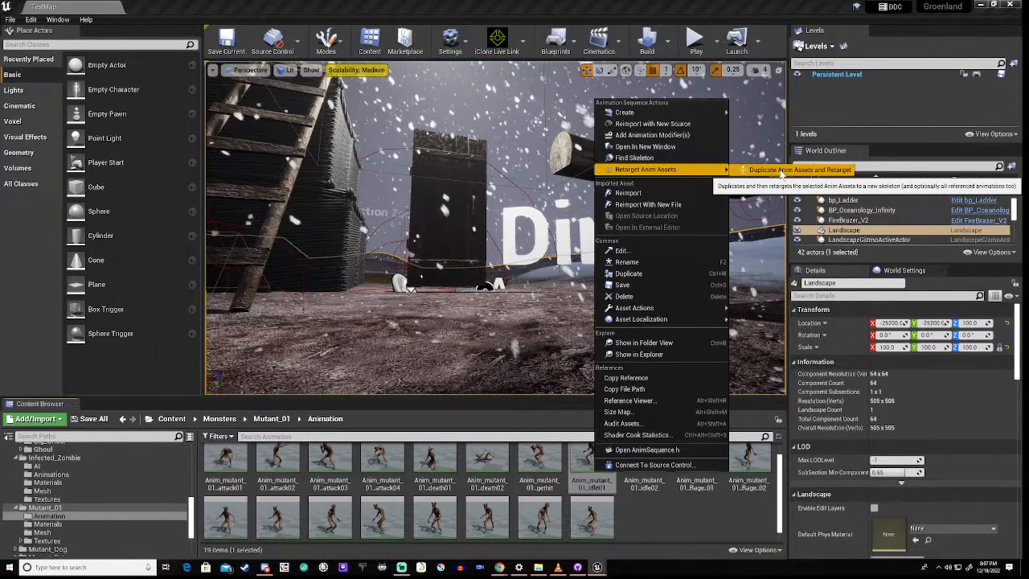
pyautogui.click(781, 171)
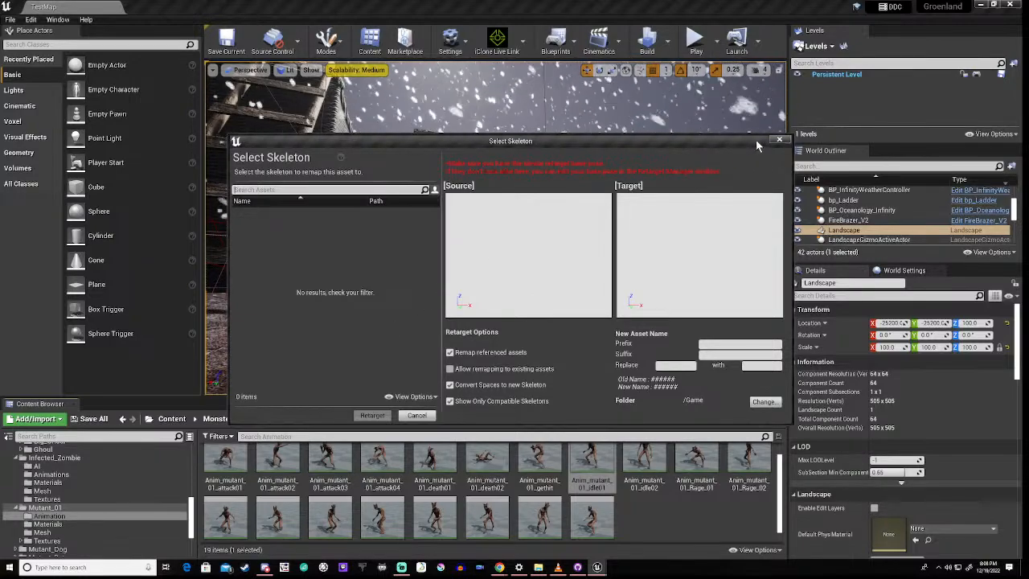
pyautogui.click(779, 143)
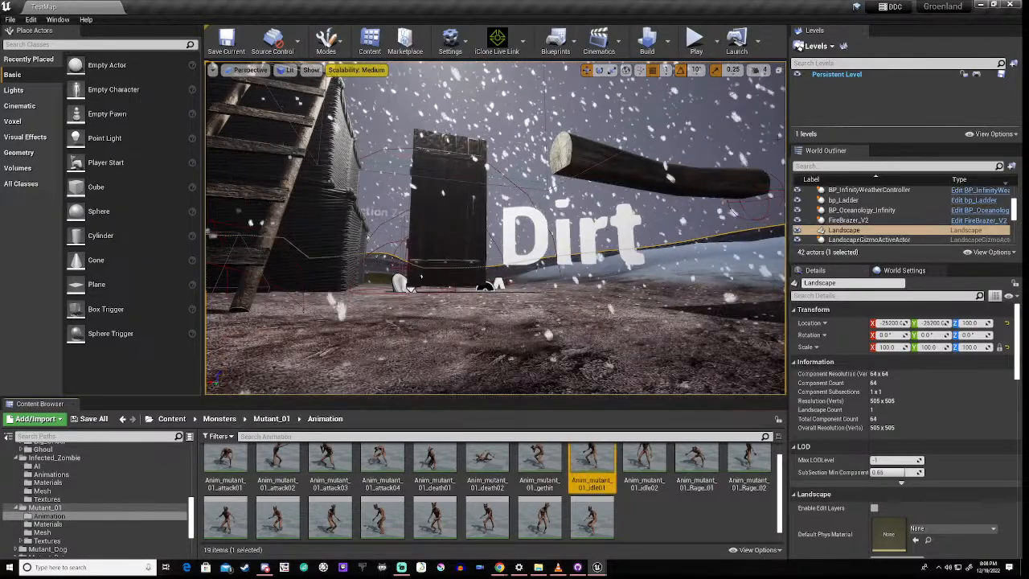
# Step: Open Anim_mutant_01_idle01 in the animation editor and show its skeleton, SK_mutant_01_Skeleton
pyautogui.click(642, 523)
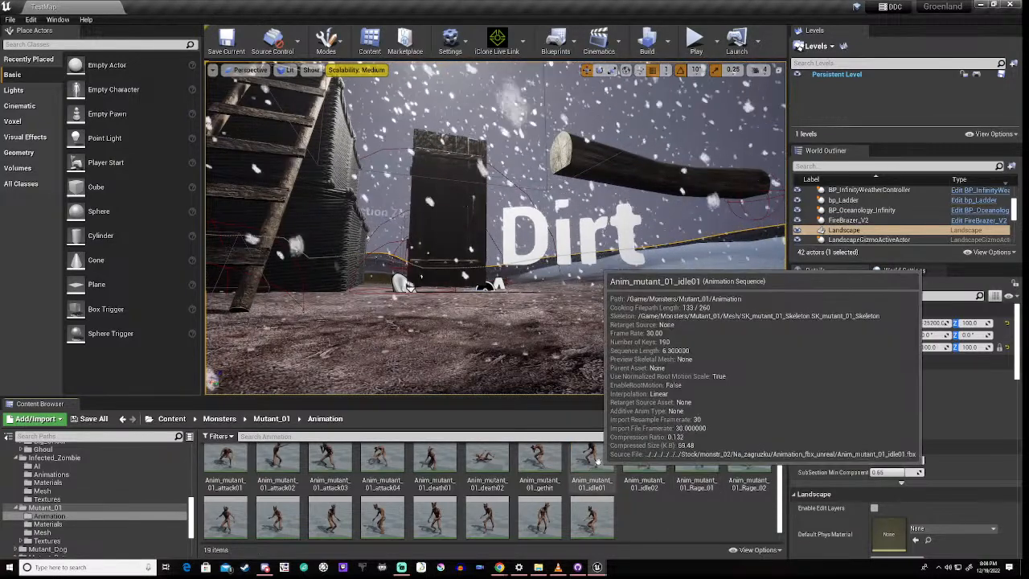
pyautogui.doubleClick(595, 462)
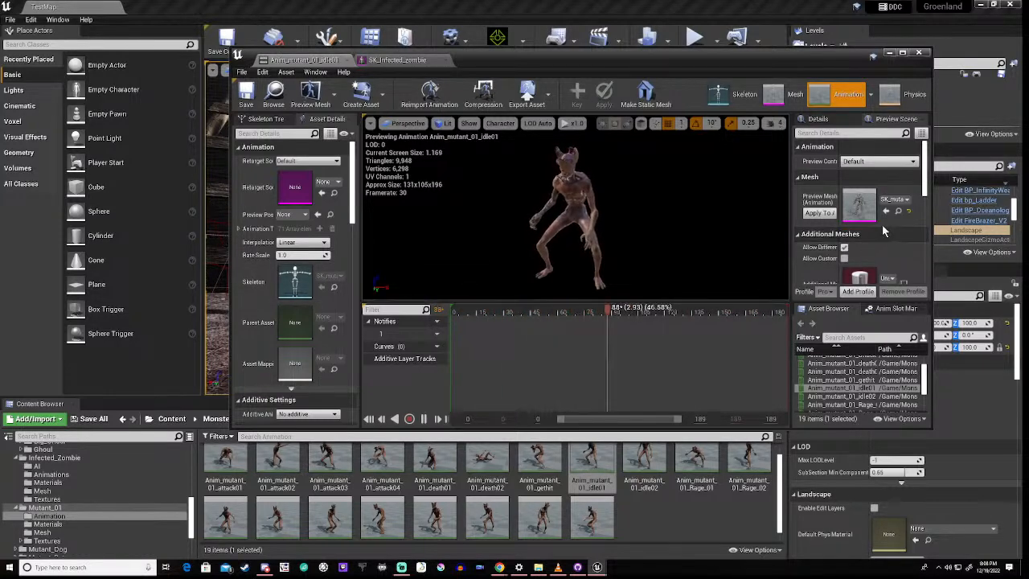
pyautogui.click(737, 97)
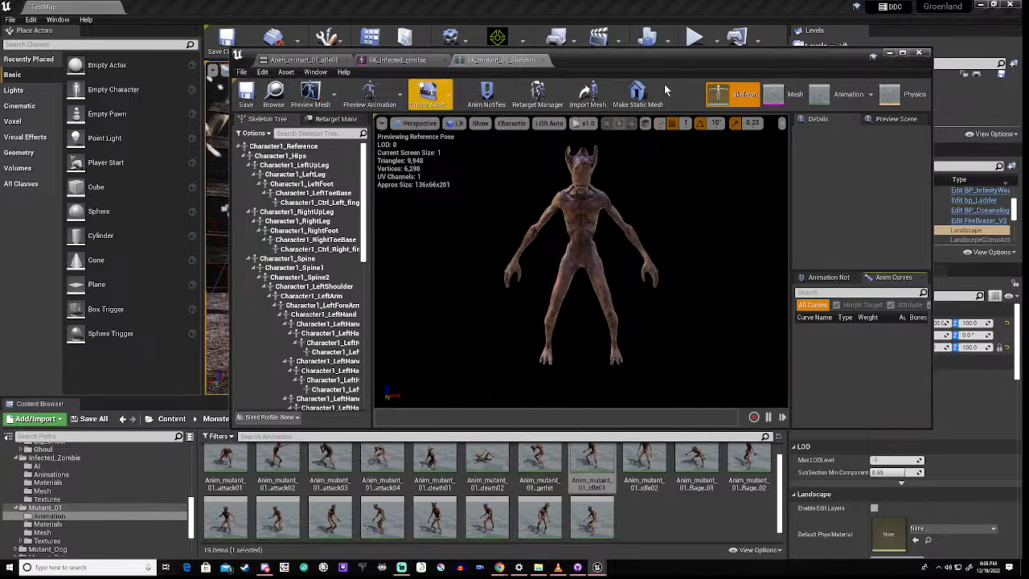
# Step: Open the Retarget Manager for SK_mutant_01_Skeleton and set its rig to Humanoid
pyautogui.click(532, 98)
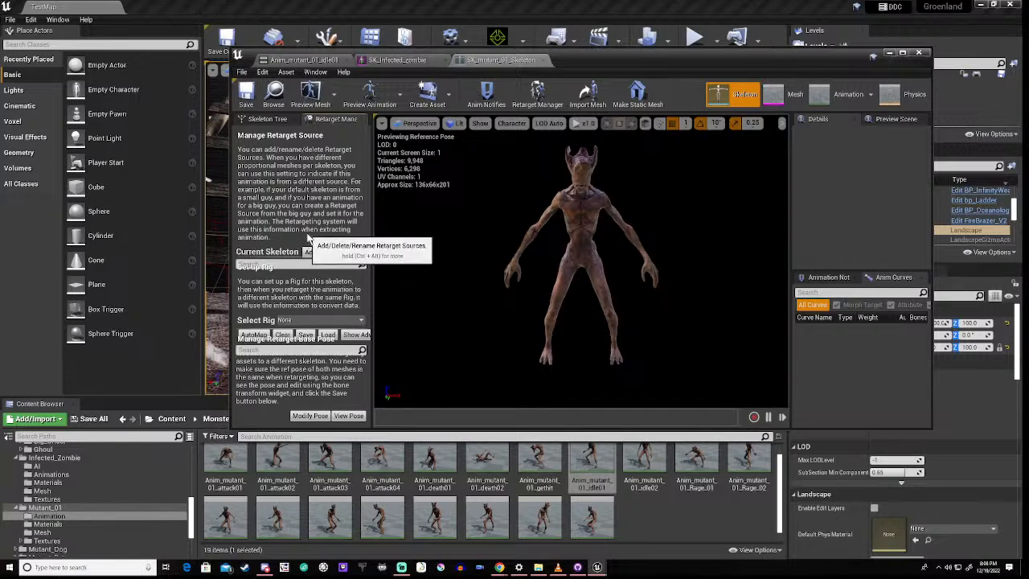
pyautogui.click(313, 319)
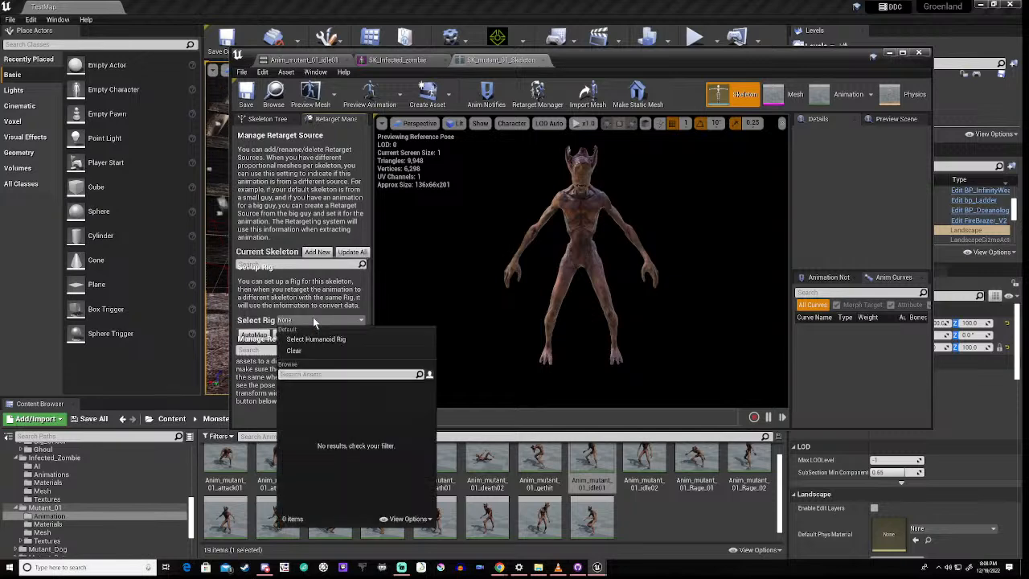
pyautogui.click(312, 341)
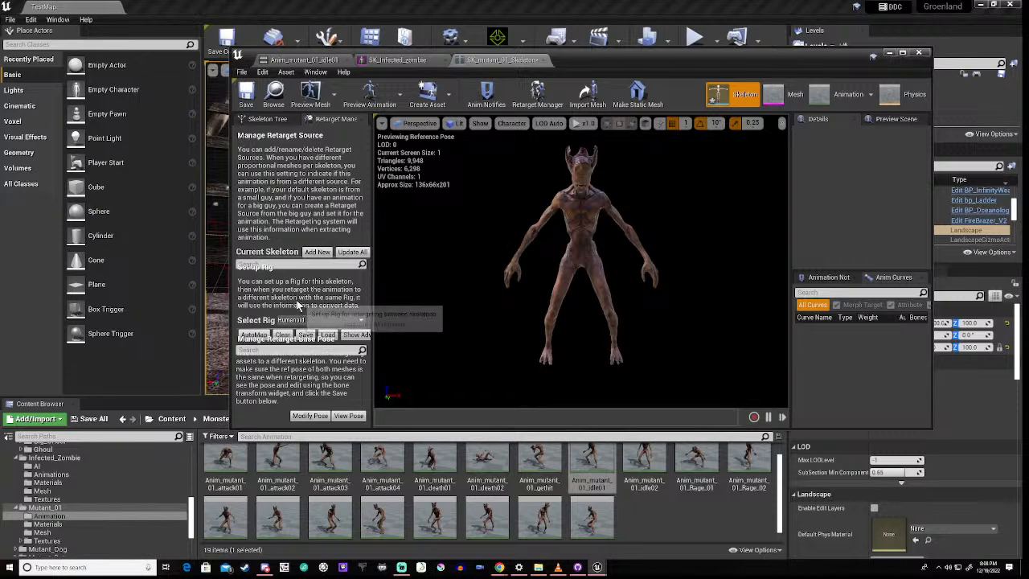
# Step: Add SK_mutant_01 as a retarget source for the current skeleton and save the skeleton asset
pyautogui.click(316, 253)
pyautogui.click(340, 201)
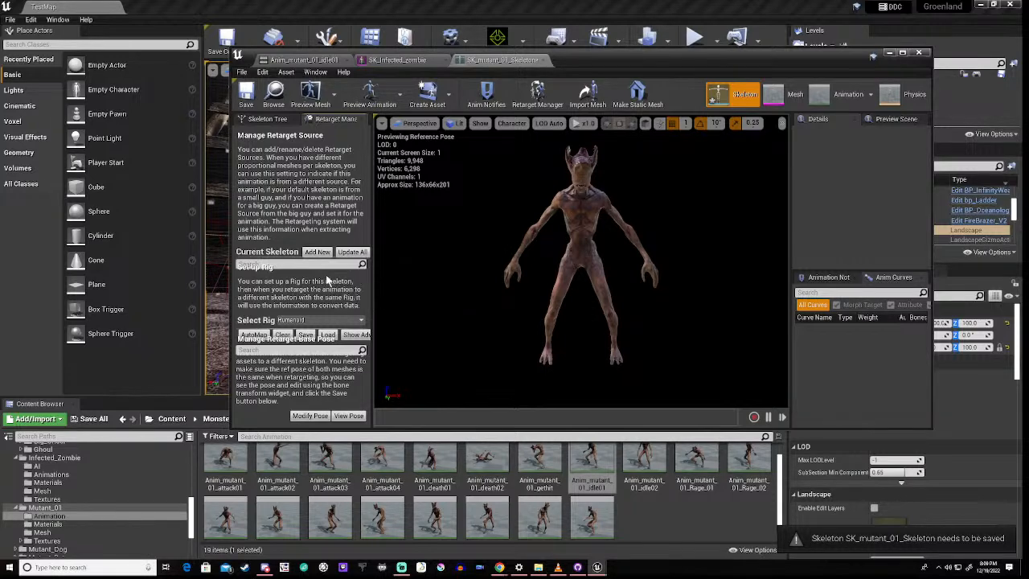
pyautogui.click(247, 95)
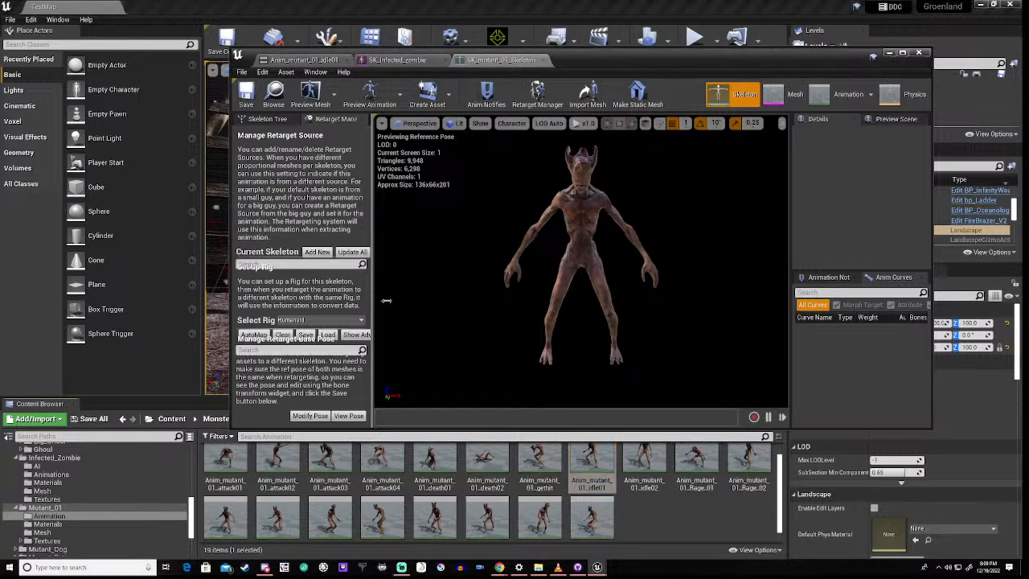
# Step: Enlarge the Retarget Manager to show the bone list, auto-map the Humanoid rig's bones and review the mapping
pyautogui.moveTo(374, 304); pyautogui.dragTo(460, 304)
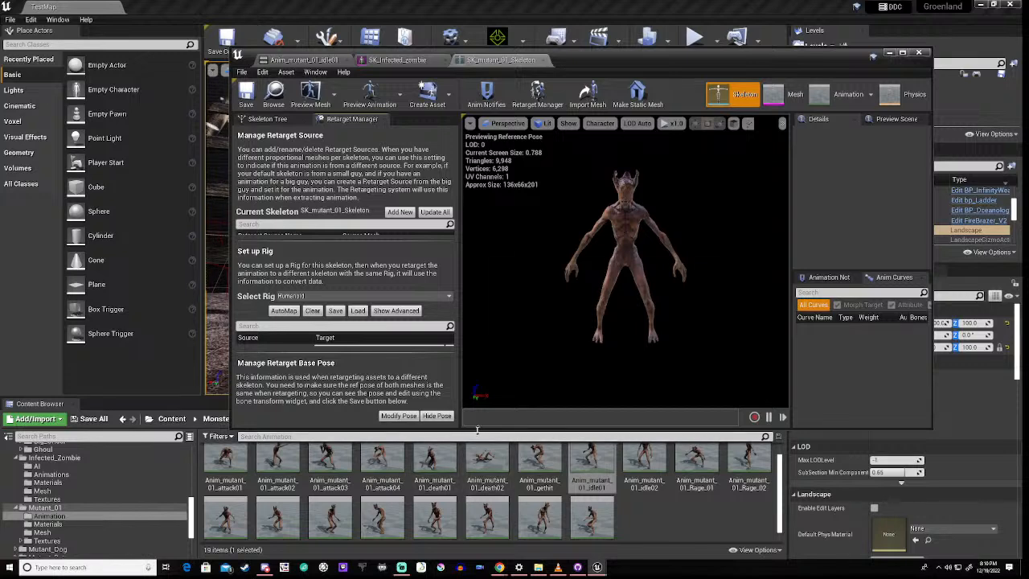
pyautogui.moveTo(478, 430); pyautogui.dragTo(483, 526)
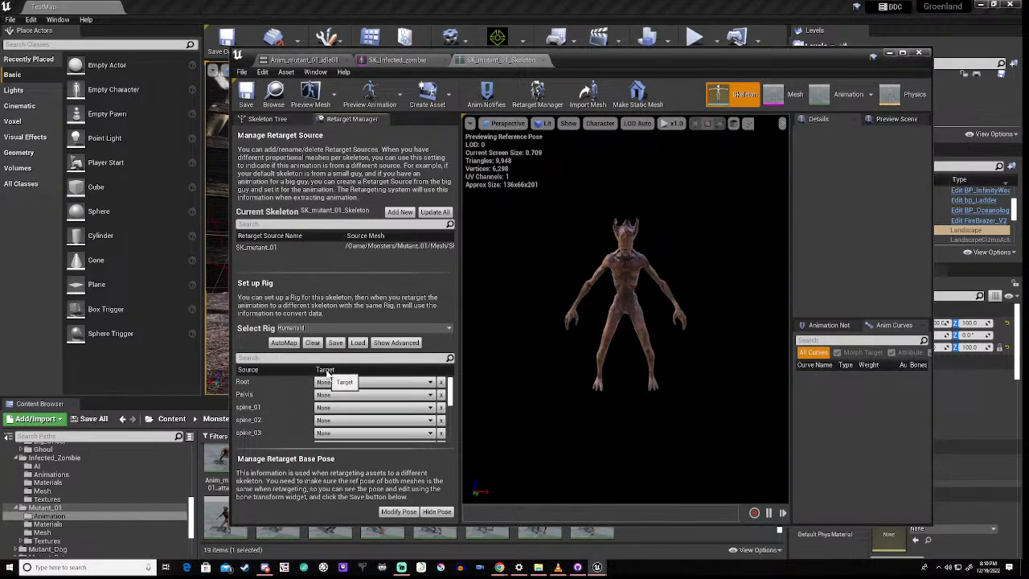
pyautogui.scroll(-8, 327, 377)
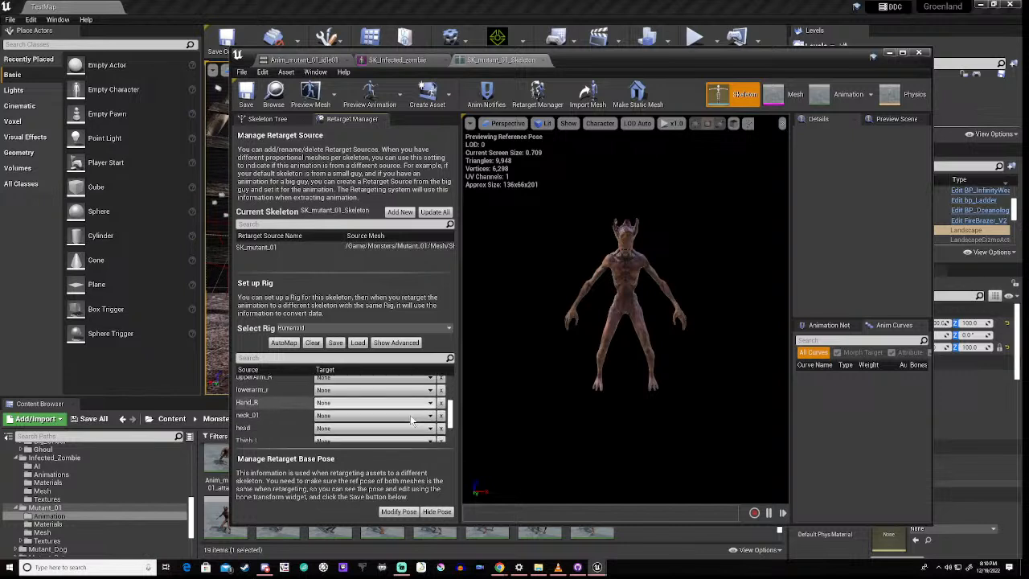
pyautogui.scroll(10, 371, 432)
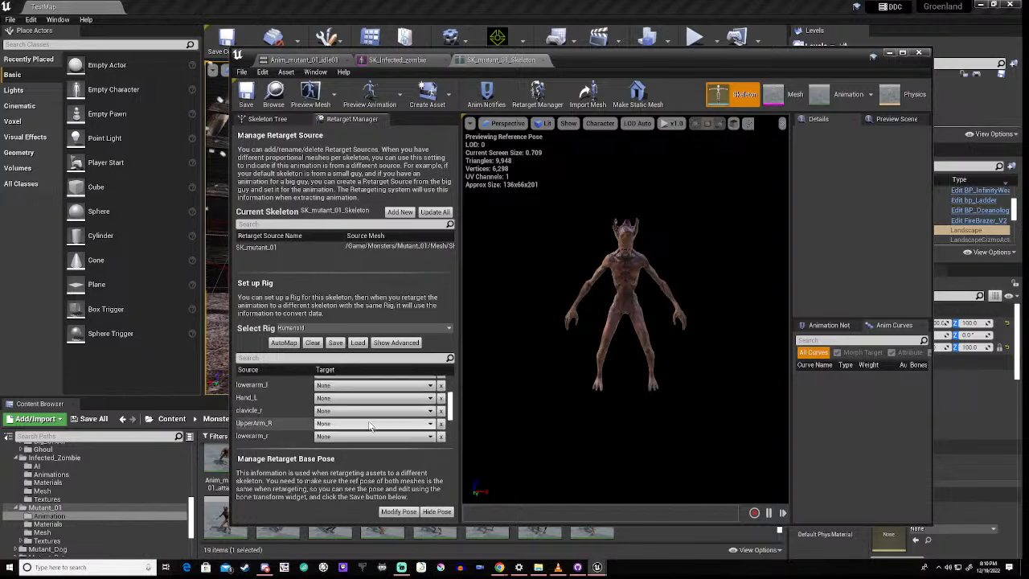
pyautogui.click(283, 343)
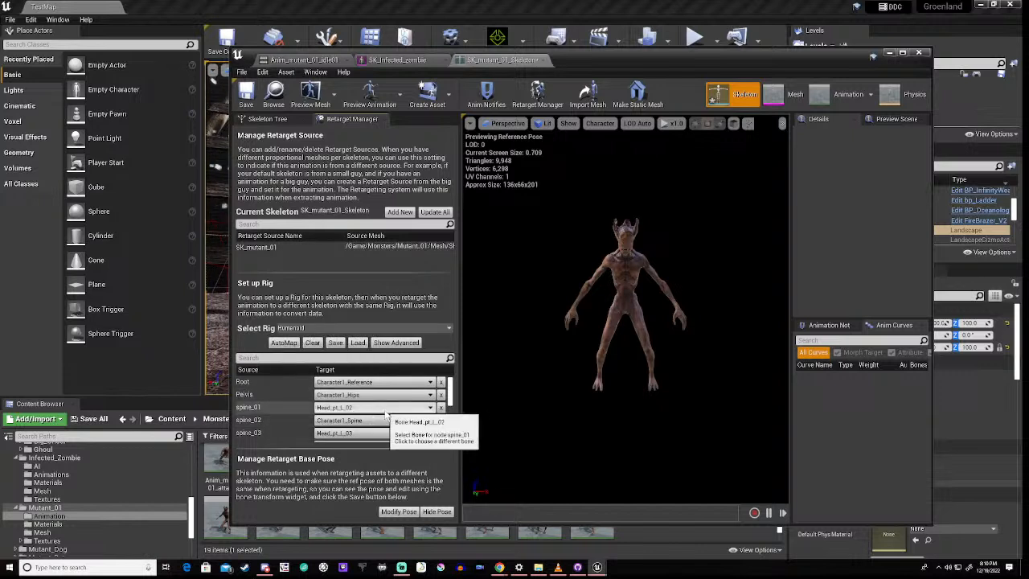
pyautogui.scroll(-7, 386, 417)
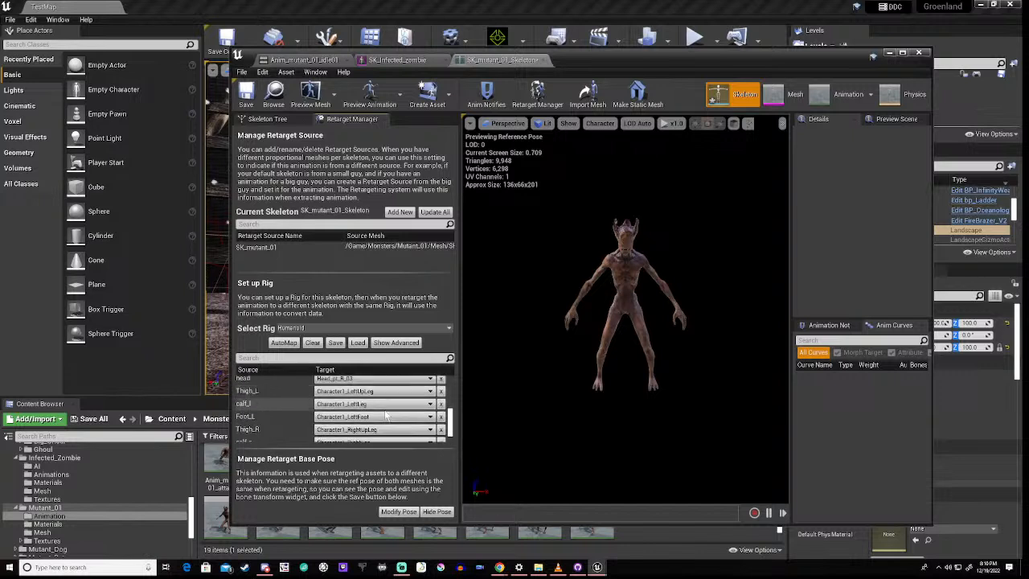
pyautogui.scroll(-2, 386, 414)
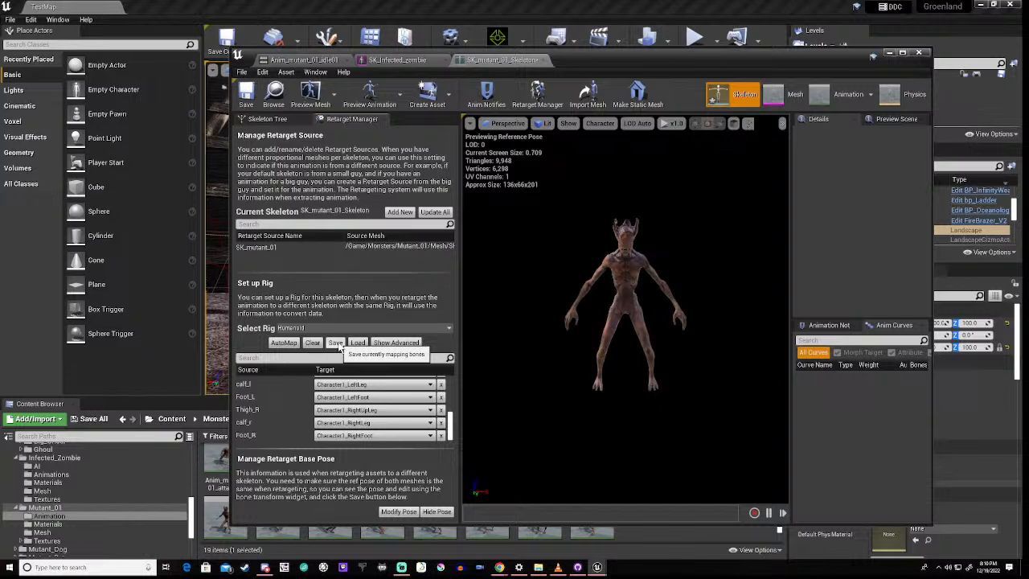
# Step: Save the bone mapping as InfectedMapping in the Monsters/Infected_Zombie/Animations folder
pyautogui.click(336, 343)
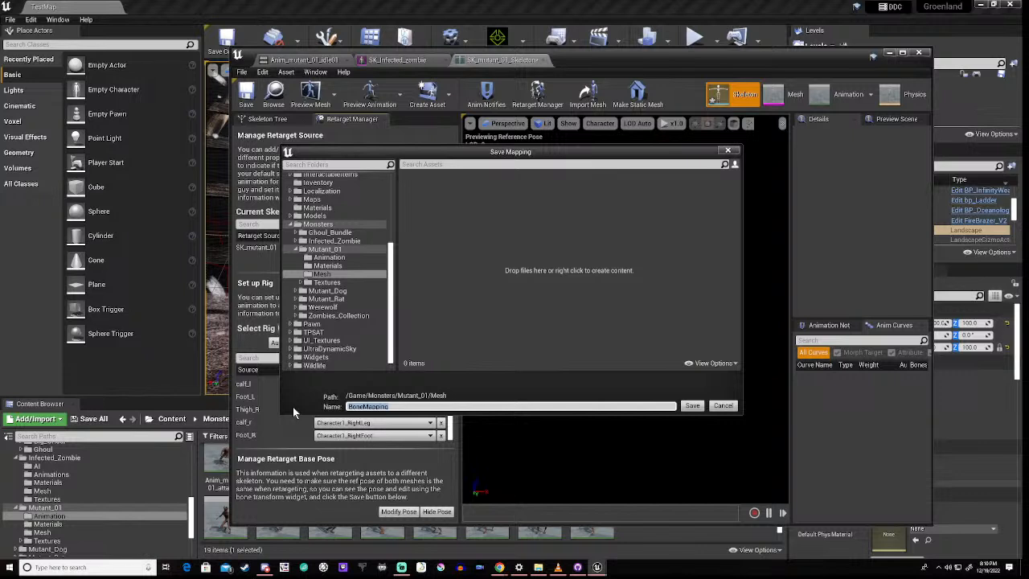
pyautogui.click(297, 242)
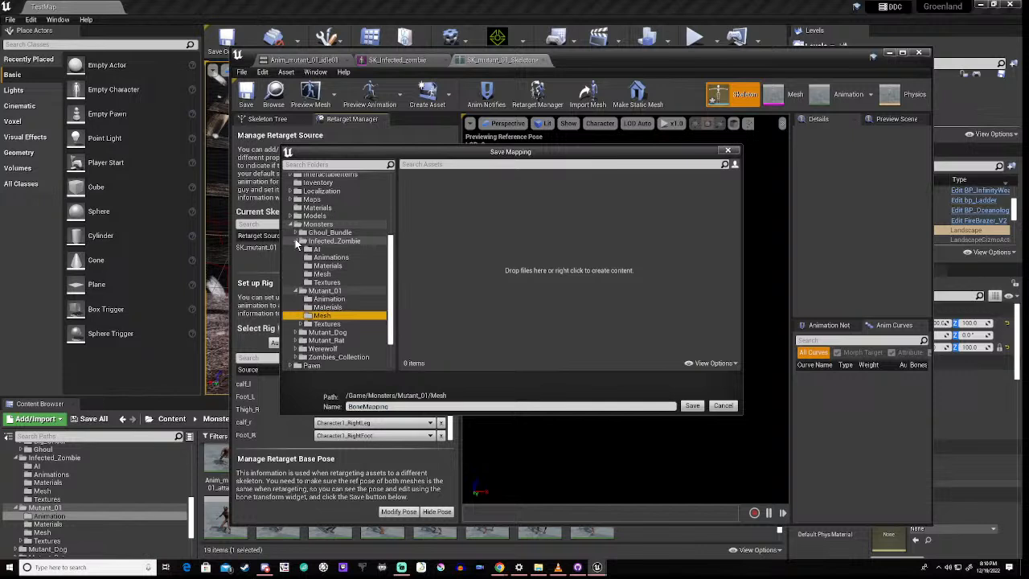
pyautogui.click(322, 257)
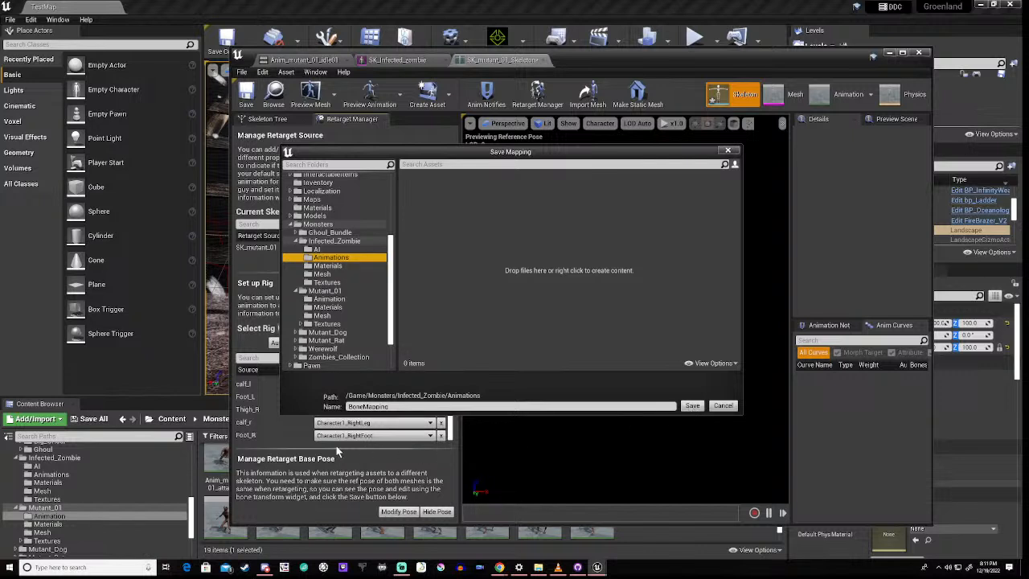
pyautogui.click(363, 406)
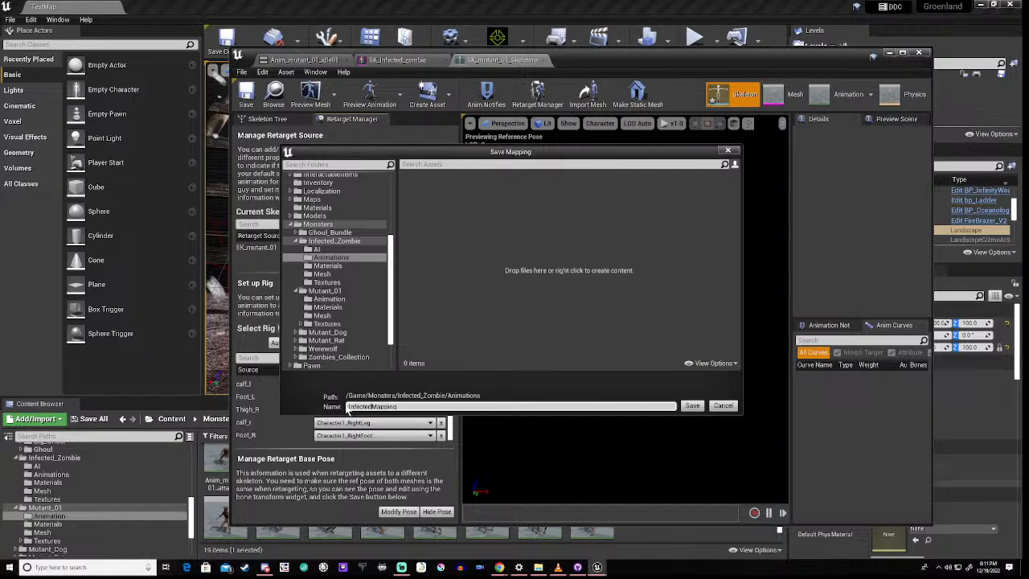
pyautogui.click(692, 407)
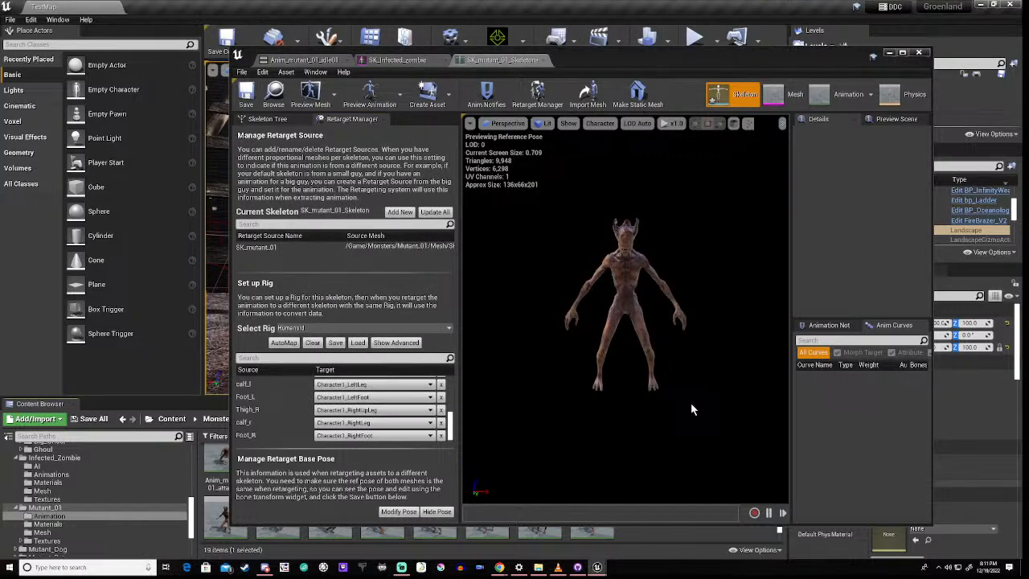
# Step: Check Infected_Zombie's Animations folder for the saved mapping and view the asset details of Anim_mutant_01_idle01
pyautogui.click(68, 476)
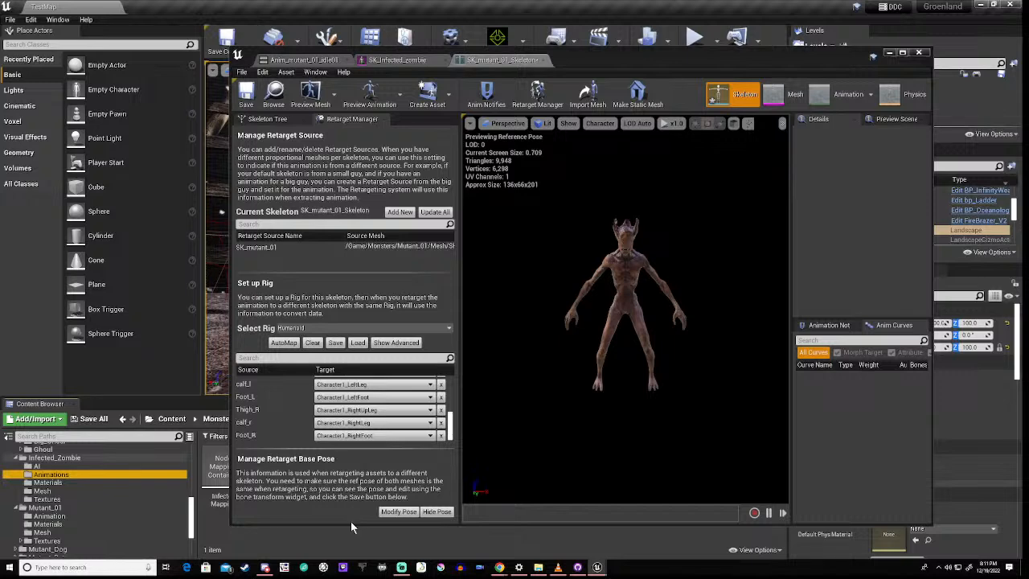
pyautogui.moveTo(351, 524)
pyautogui.mouseDown()
pyautogui.moveTo(367, 435)
pyautogui.moveTo(366, 513)
pyautogui.mouseUp()
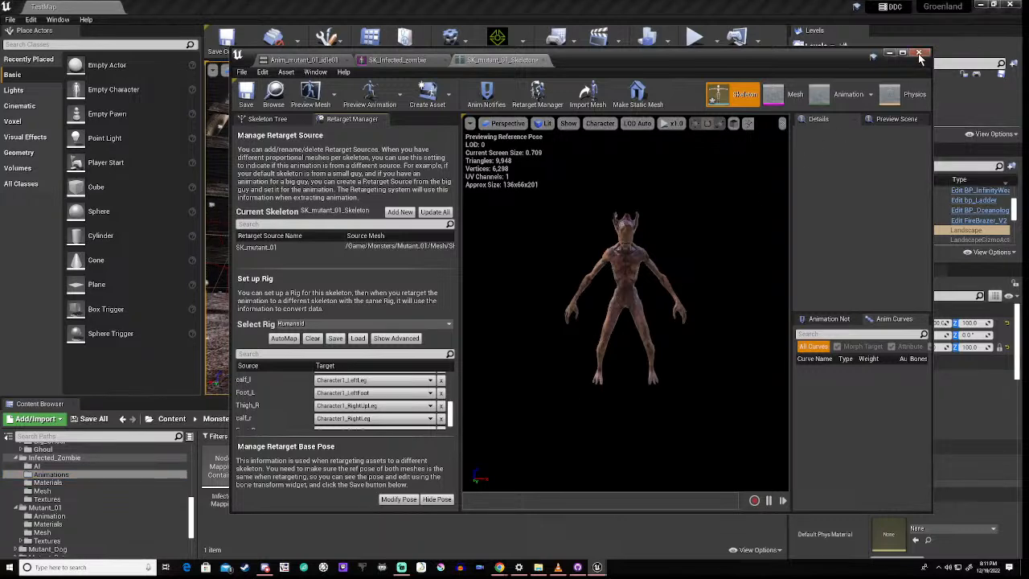
pyautogui.click(828, 95)
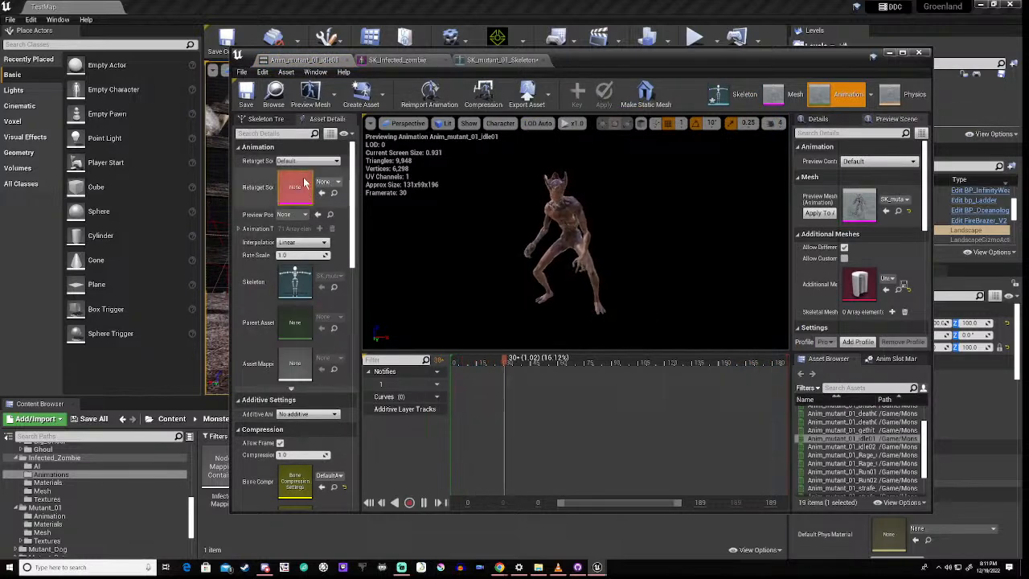
# Step: Duplicate Anim_mutant_01_idle01 from Mutant_01's Animation folder and retarget it to the Infected_zombie skeleton
pyautogui.click(889, 54)
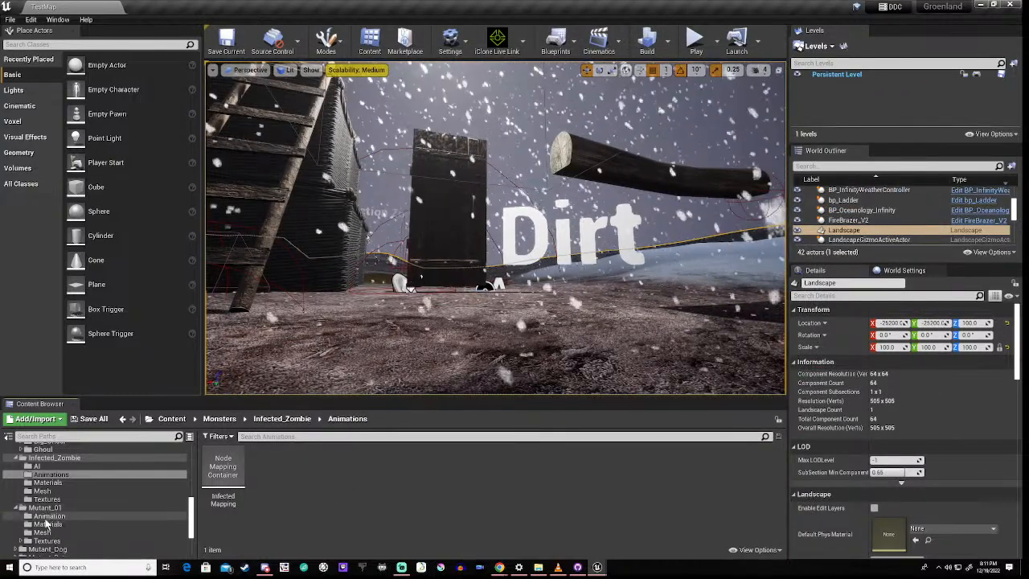
pyautogui.click(48, 516)
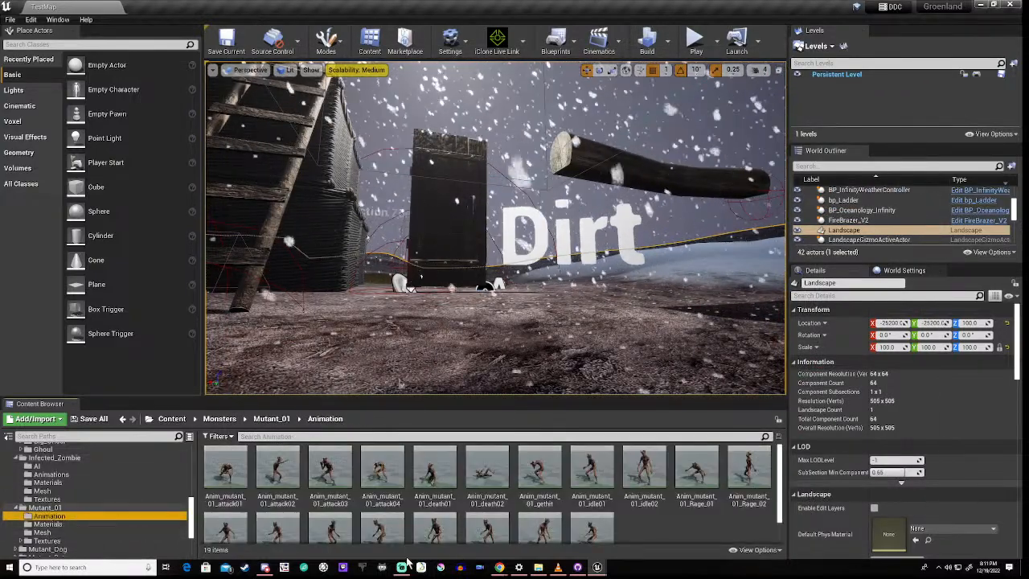
pyautogui.scroll(-2, 428, 541)
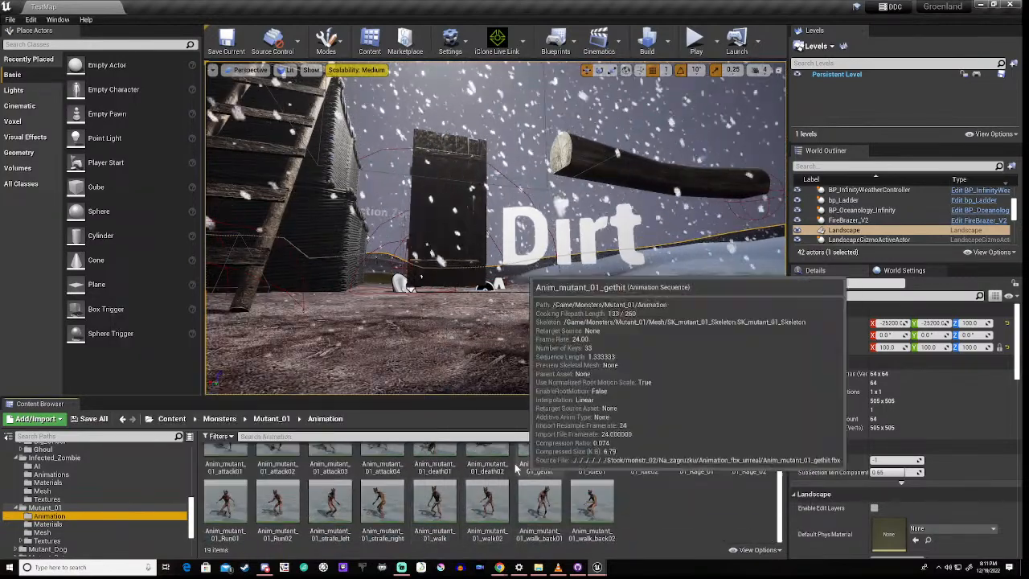
pyautogui.rightClick(592, 462)
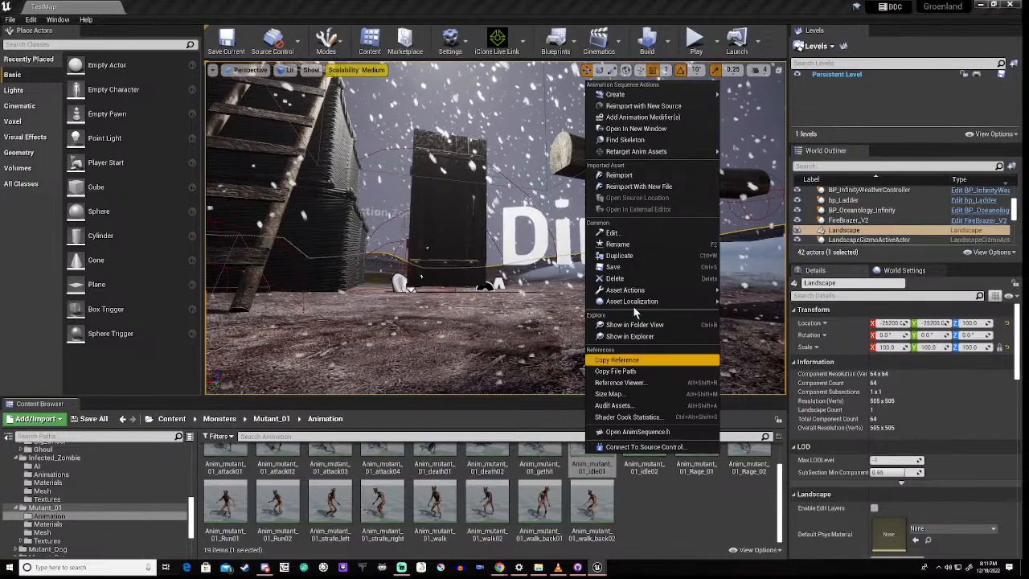
pyautogui.moveTo(659, 152)
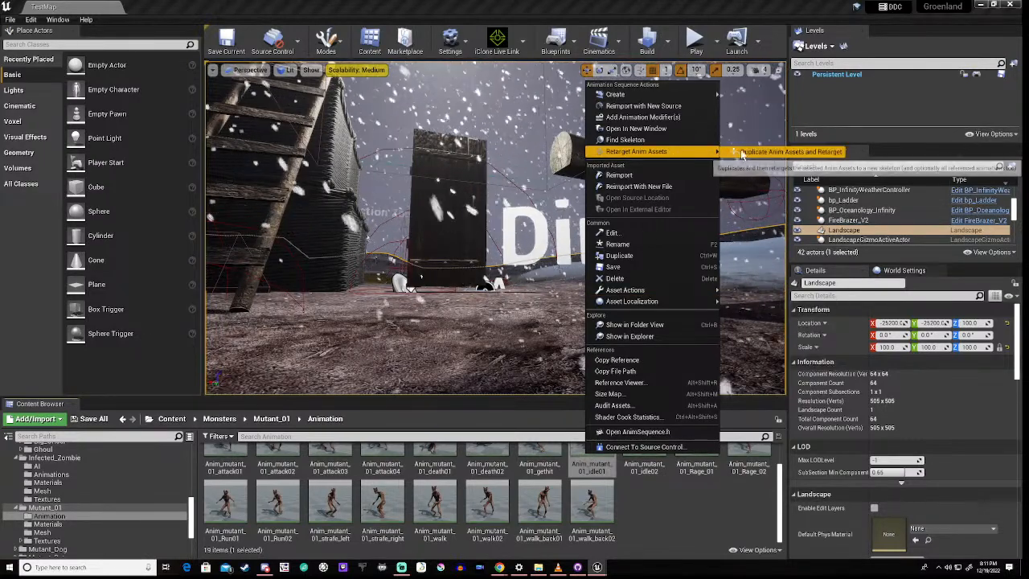
pyautogui.click(748, 152)
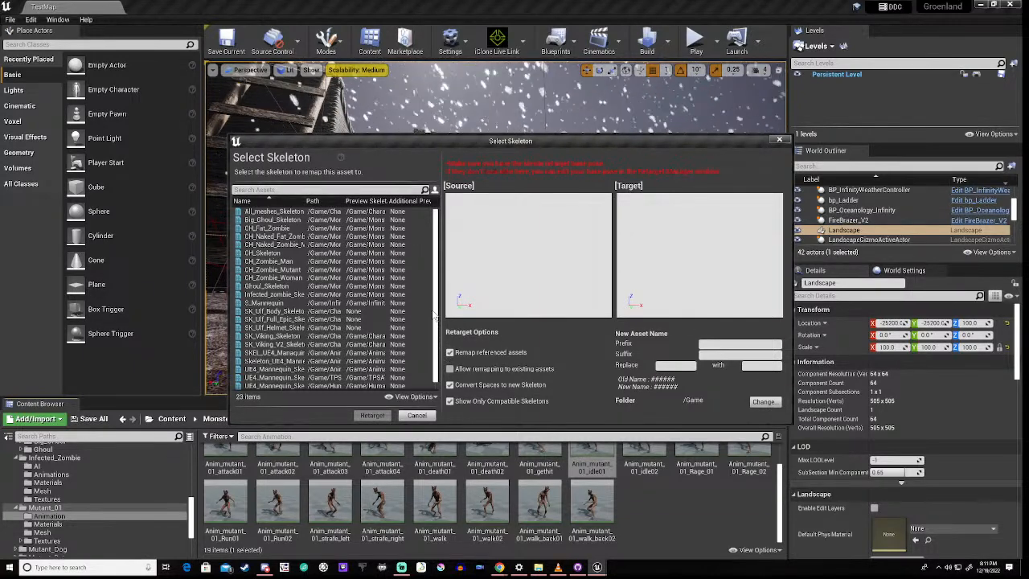
pyautogui.scroll(-1, 354, 354)
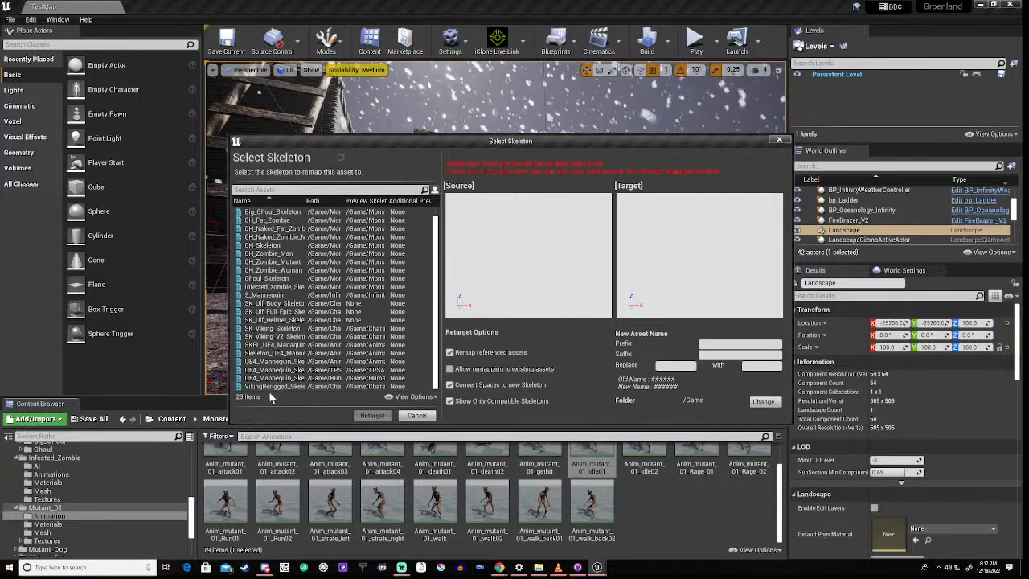
pyautogui.click(283, 289)
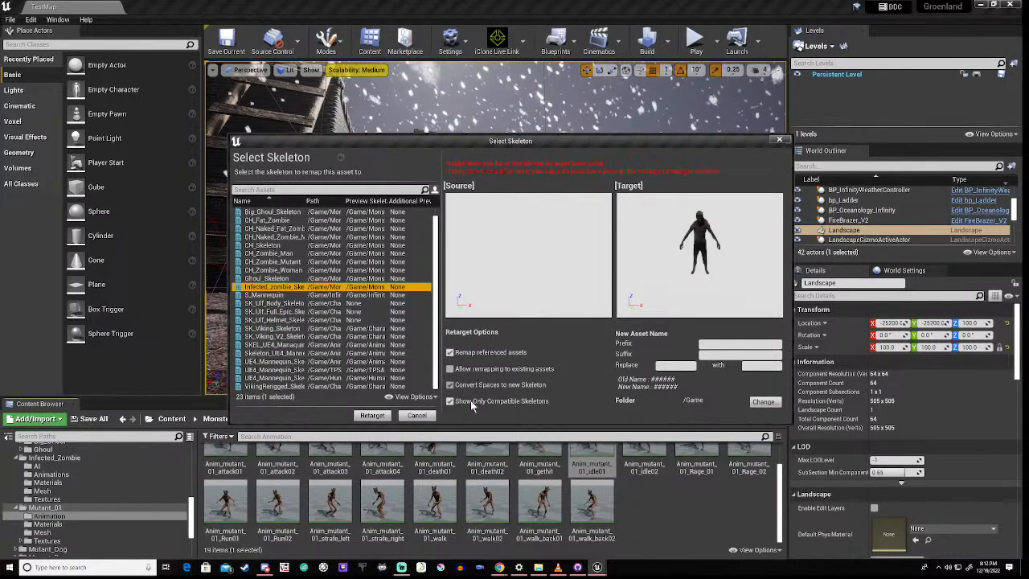
pyautogui.click(371, 415)
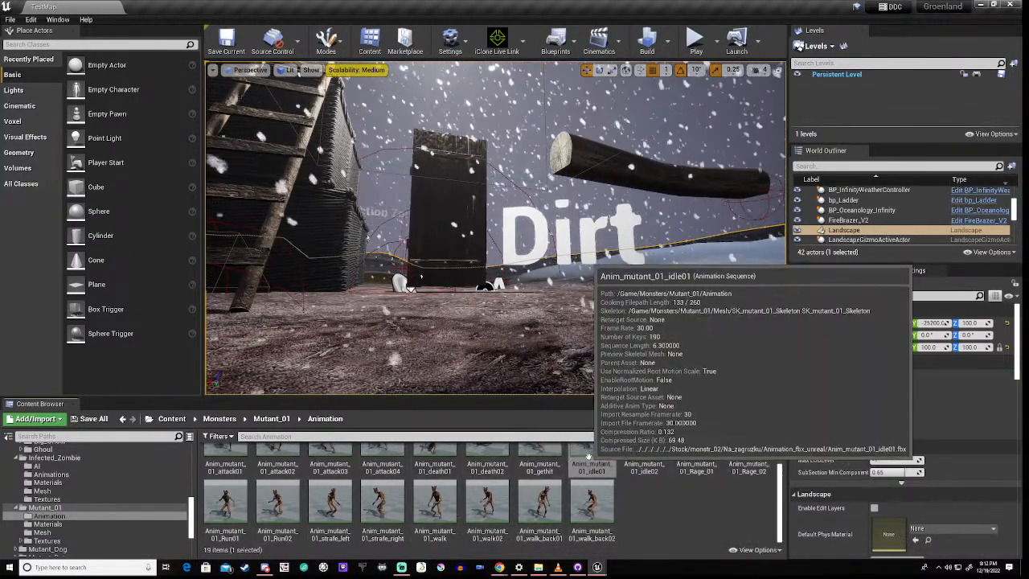
# Step: On Mutant_01's skeleton, apply the preview mesh to the asset and set the retarget base pose from the current pose
pyautogui.moveTo(597, 568)
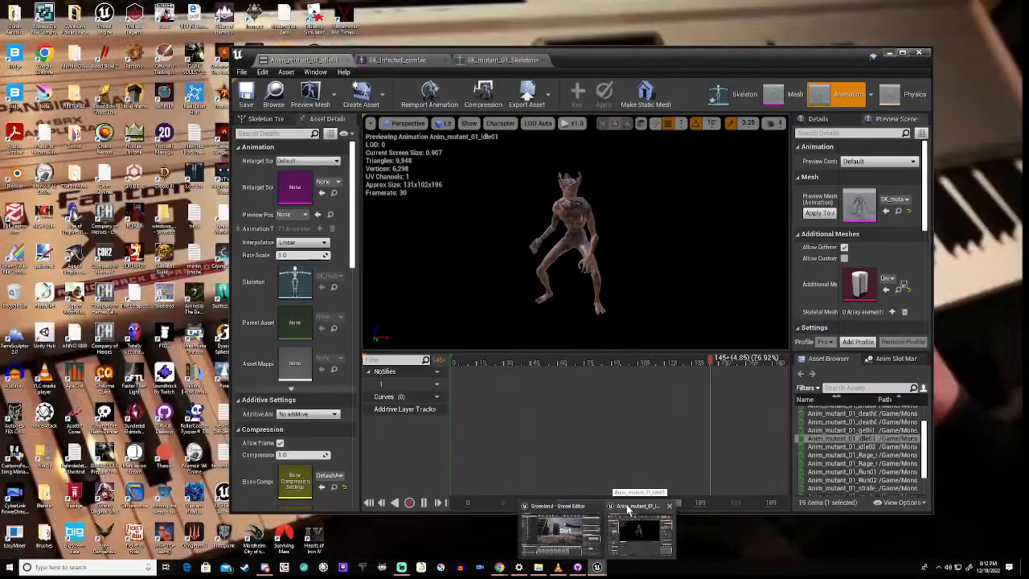
pyautogui.click(626, 504)
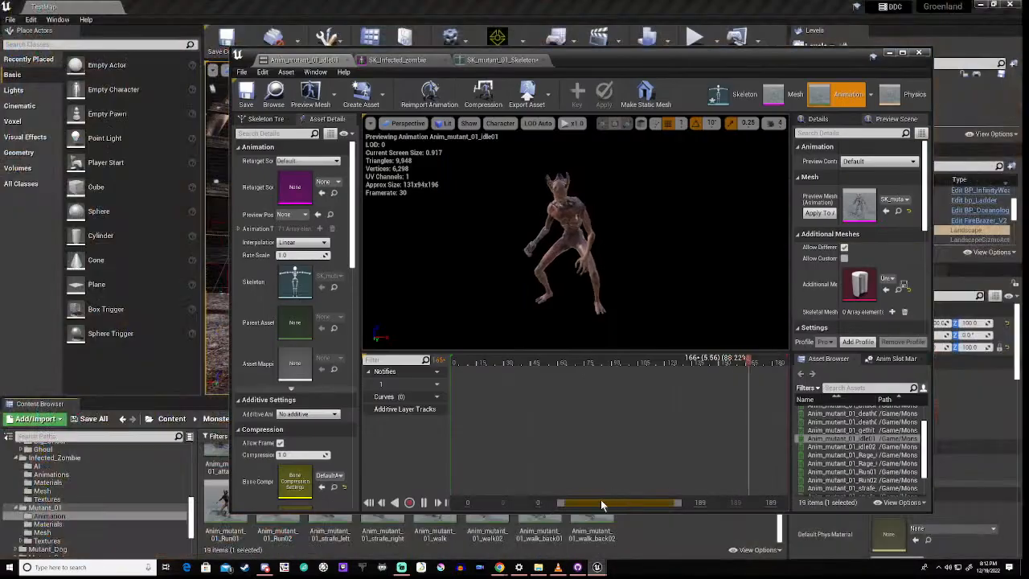
pyautogui.click(733, 96)
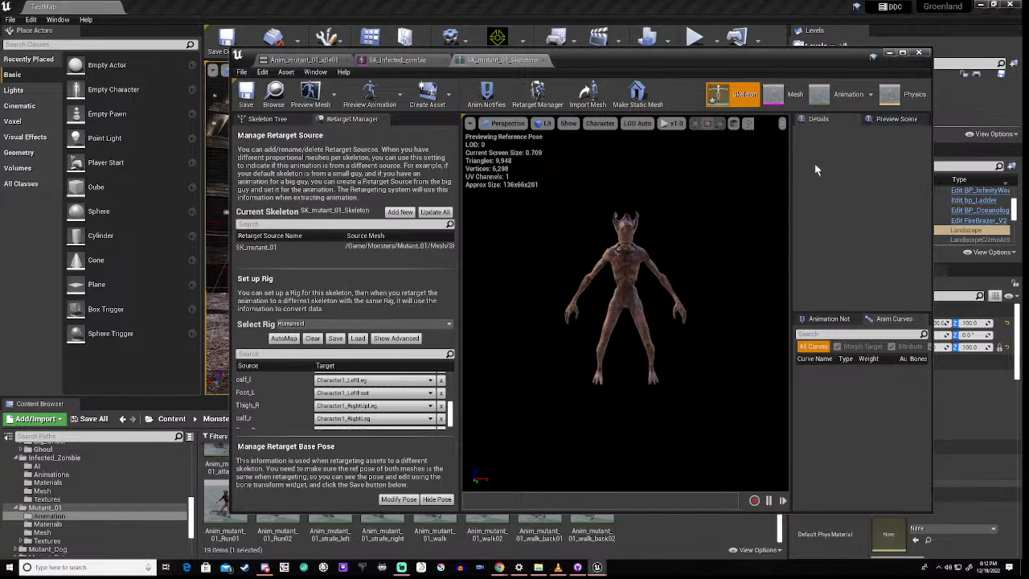
pyautogui.click(894, 119)
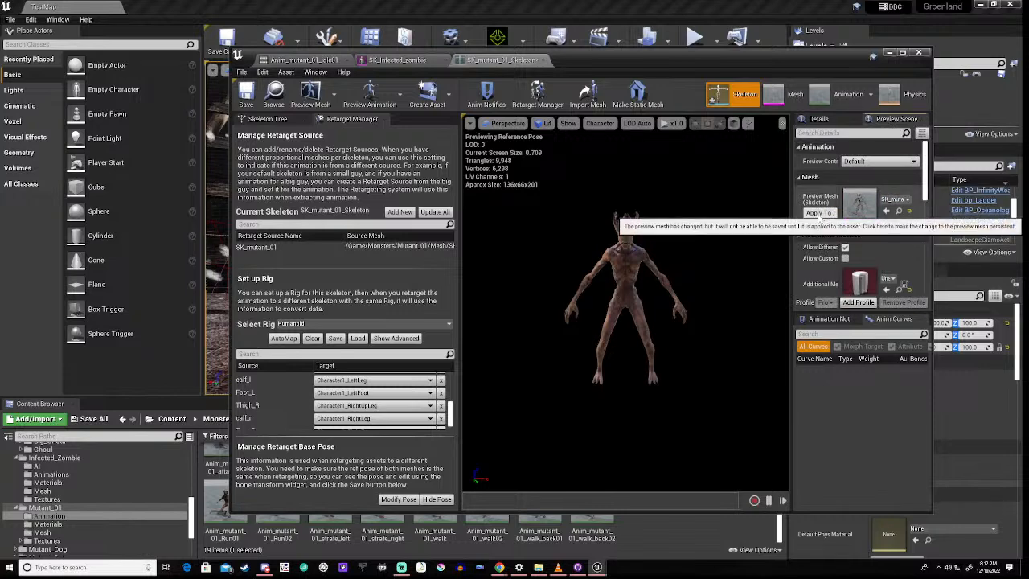
pyautogui.click(820, 214)
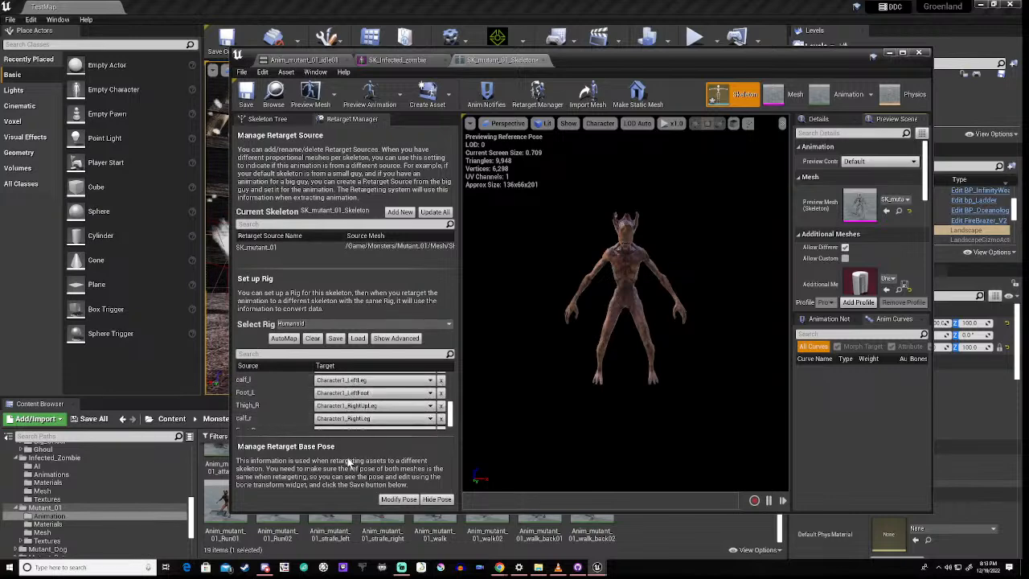
pyautogui.click(391, 500)
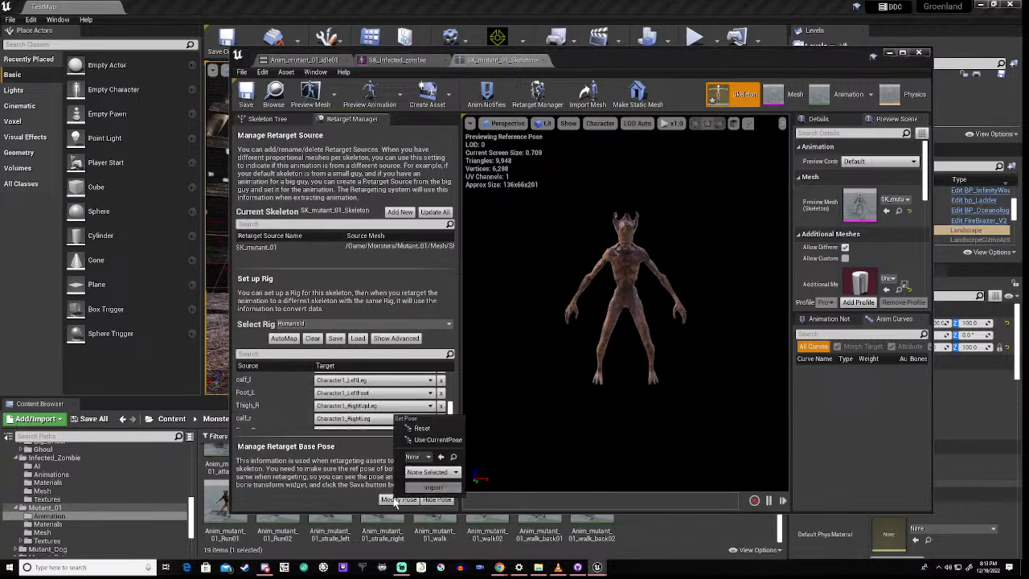
pyautogui.click(434, 441)
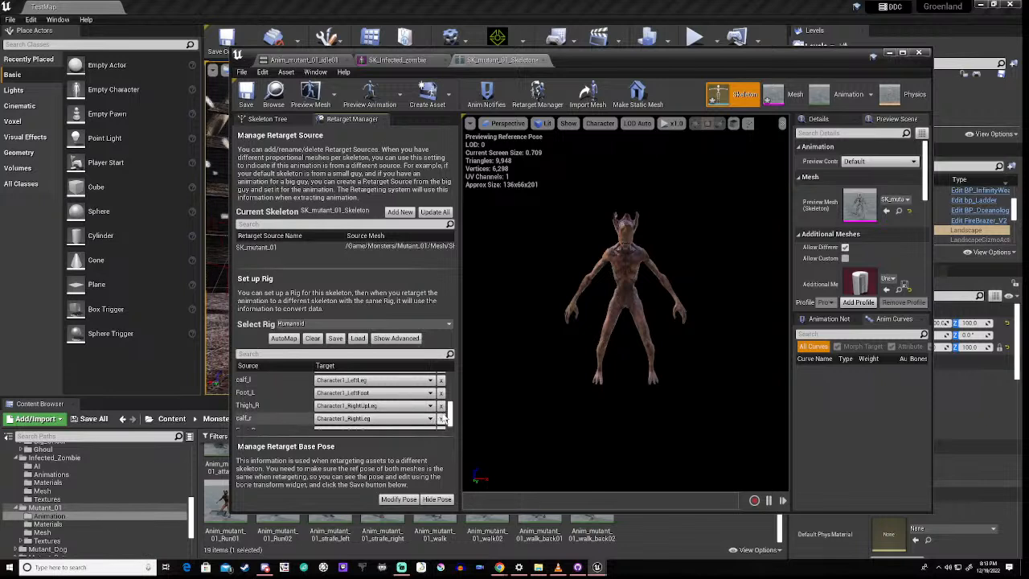
# Step: Save the skeleton's bone mapping over the existing InfectedMapping in the Monsters/Infected_Zombie/Animations folder
pyautogui.moveTo(450, 412); pyautogui.dragTo(450, 443)
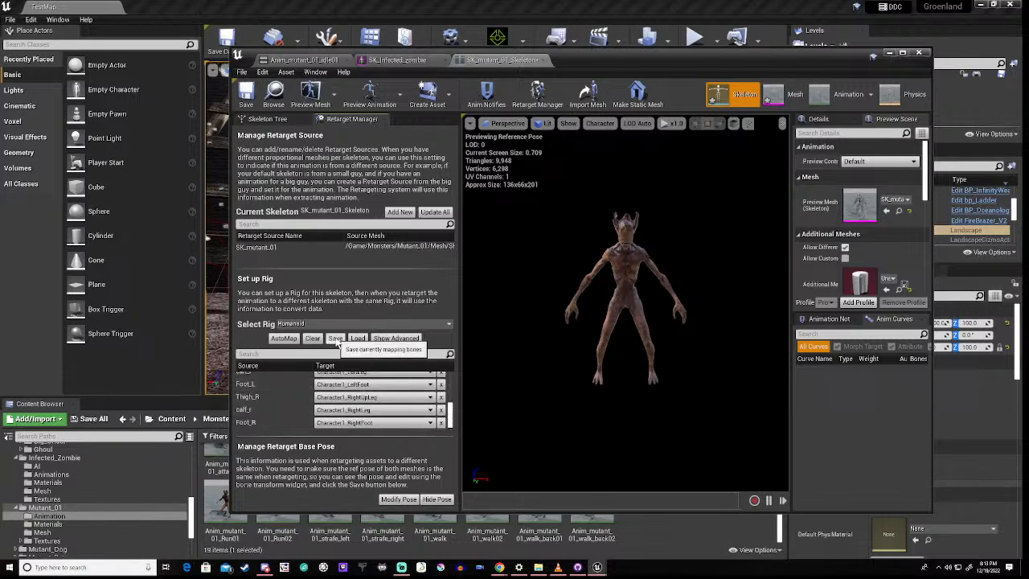
pyautogui.click(336, 339)
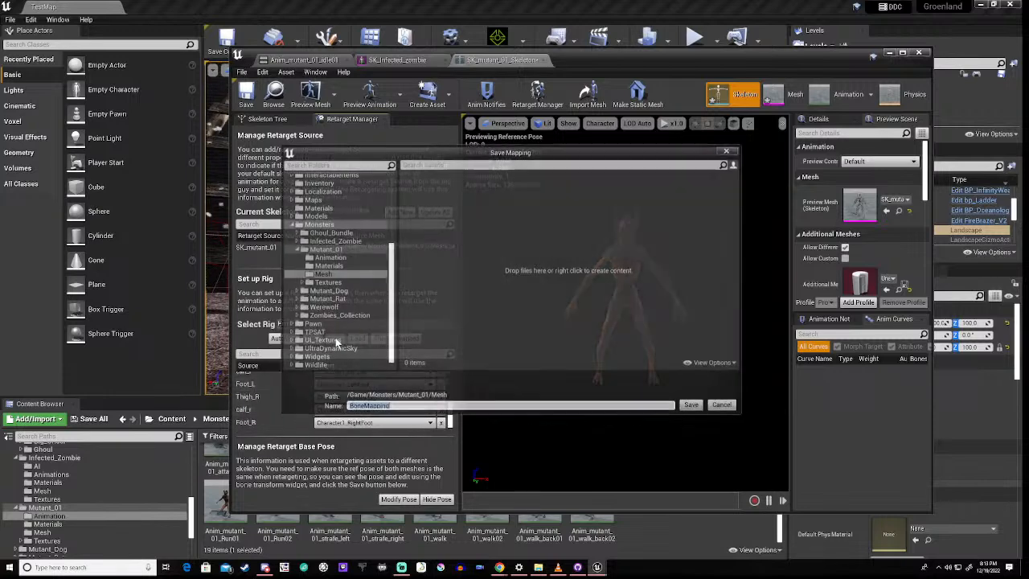
pyautogui.click(297, 243)
pyautogui.click(328, 258)
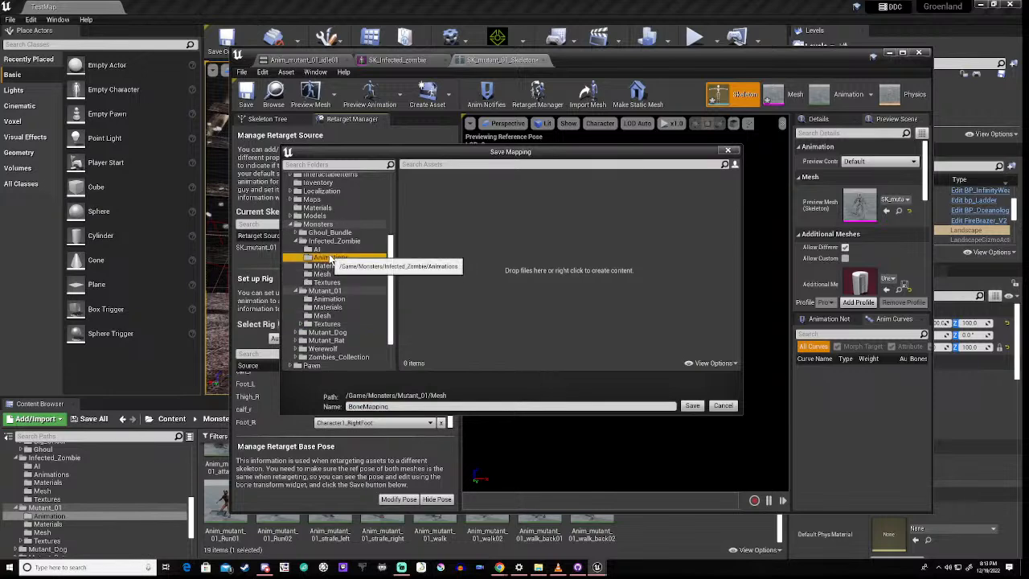
pyautogui.click(416, 198)
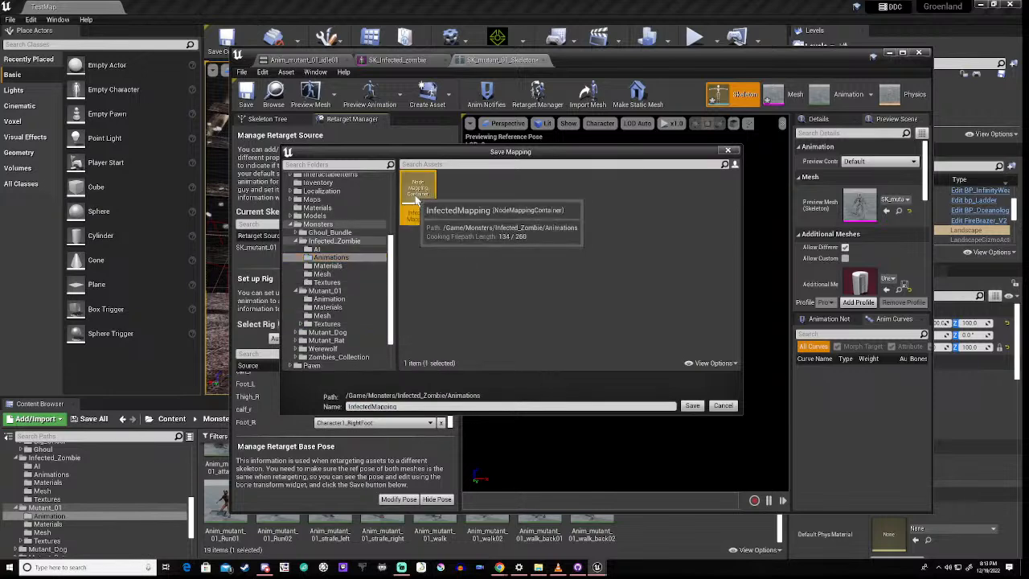
pyautogui.click(692, 406)
pyautogui.click(554, 307)
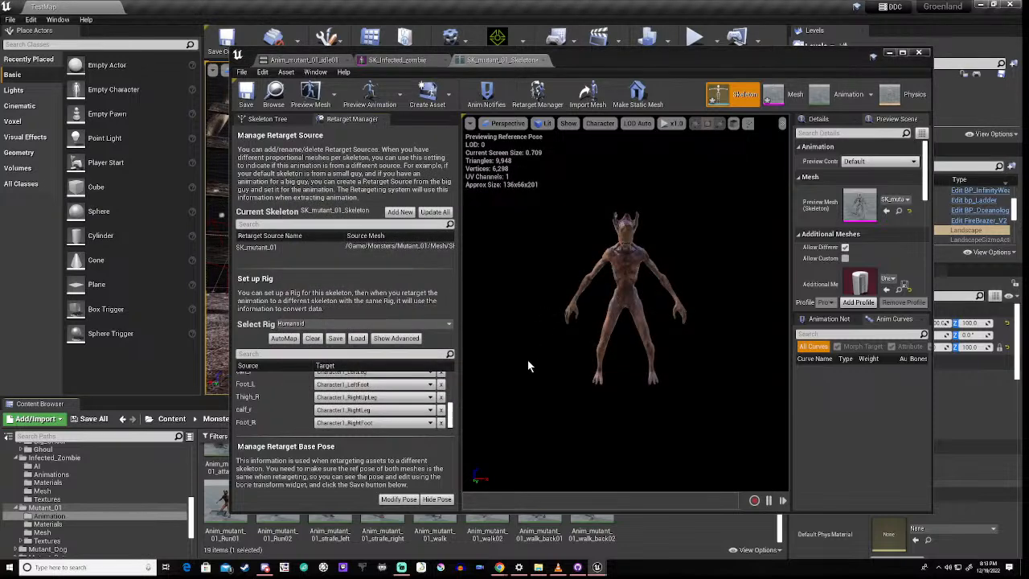
pyautogui.rightClick(436, 526)
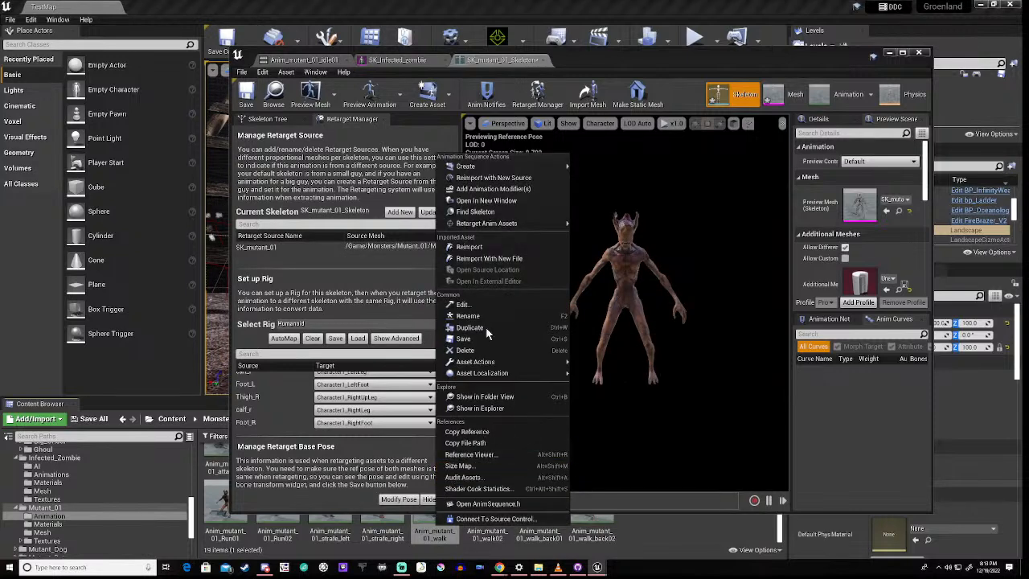
pyautogui.moveTo(507, 227)
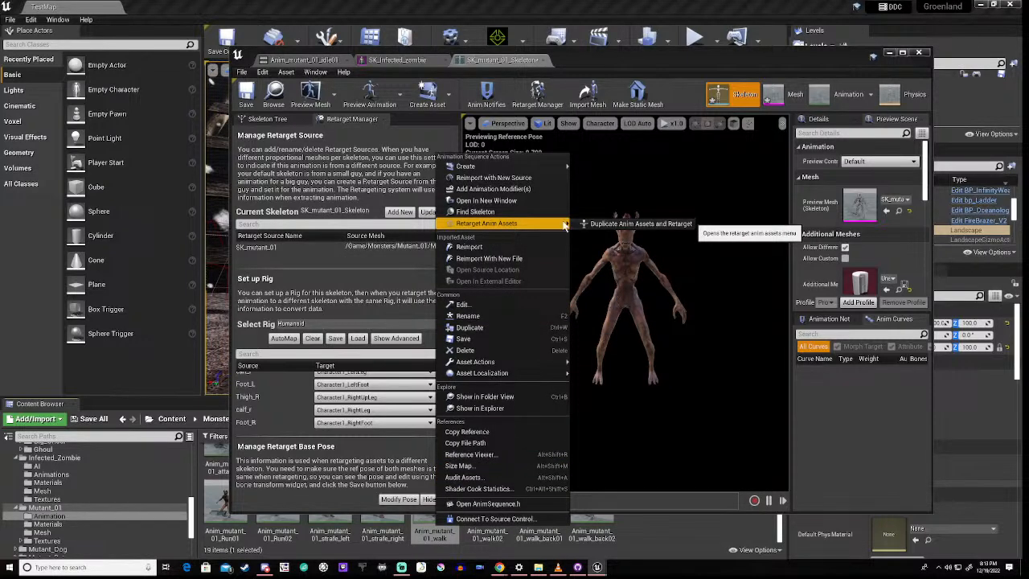
pyautogui.click(607, 224)
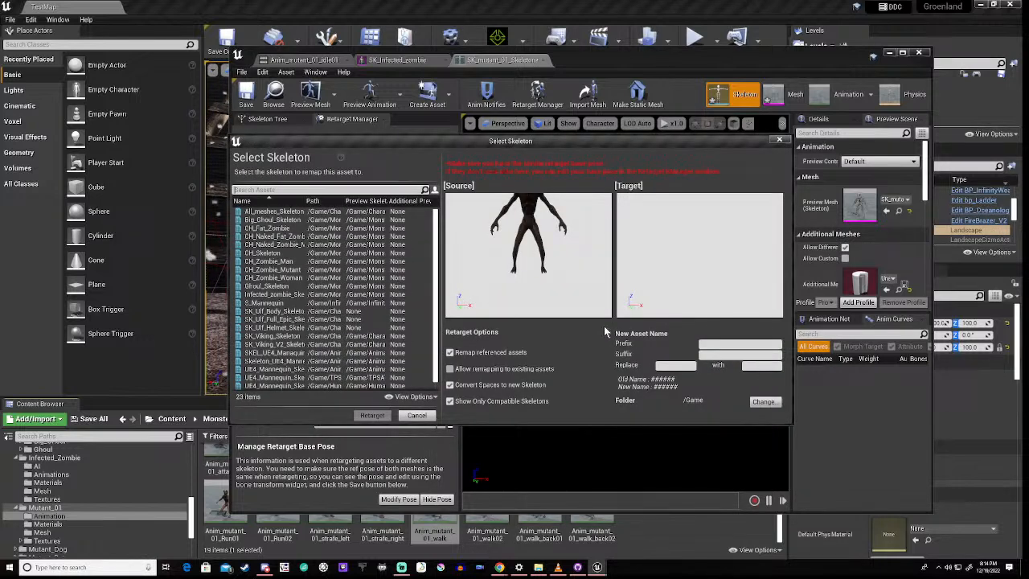
pyautogui.scroll(-1, 370, 355)
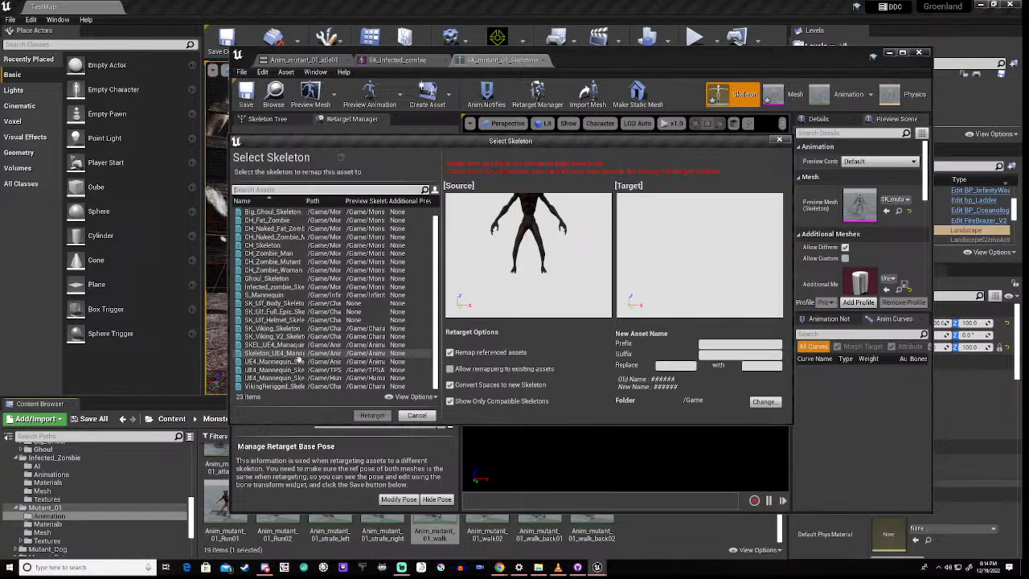
pyautogui.click(285, 287)
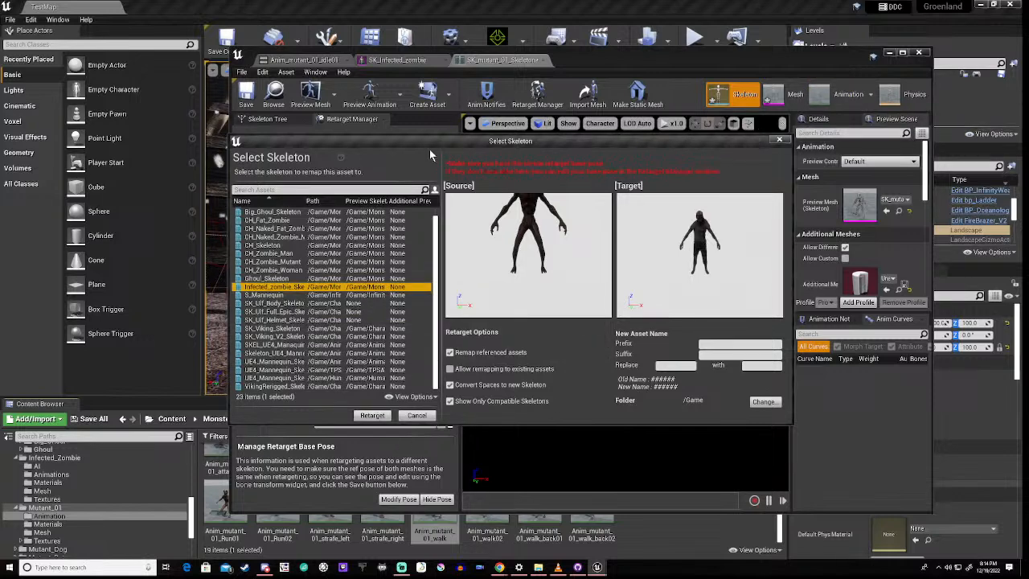
pyautogui.click(778, 142)
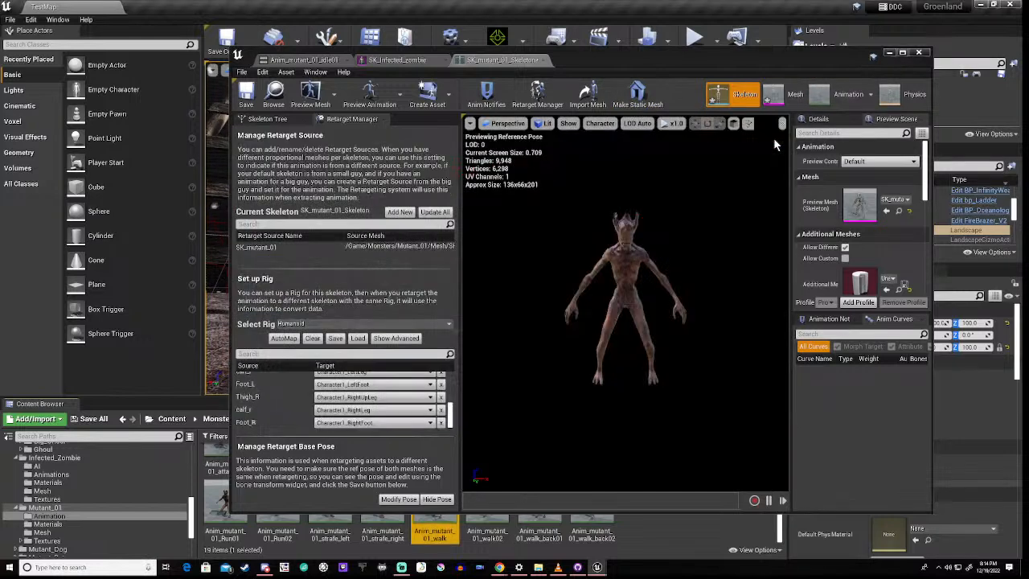
# Step: Duplicate all animations in Mutant_01's Animation folder, attack01 through walk_back02, and retarget them to the Infected_zombie skeleton
pyautogui.click(891, 54)
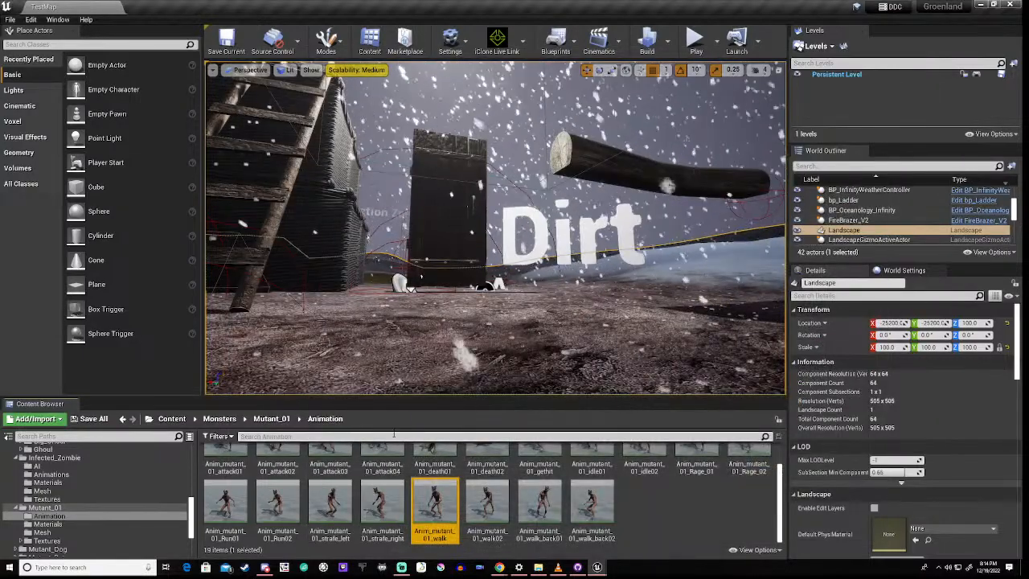
pyautogui.click(229, 452)
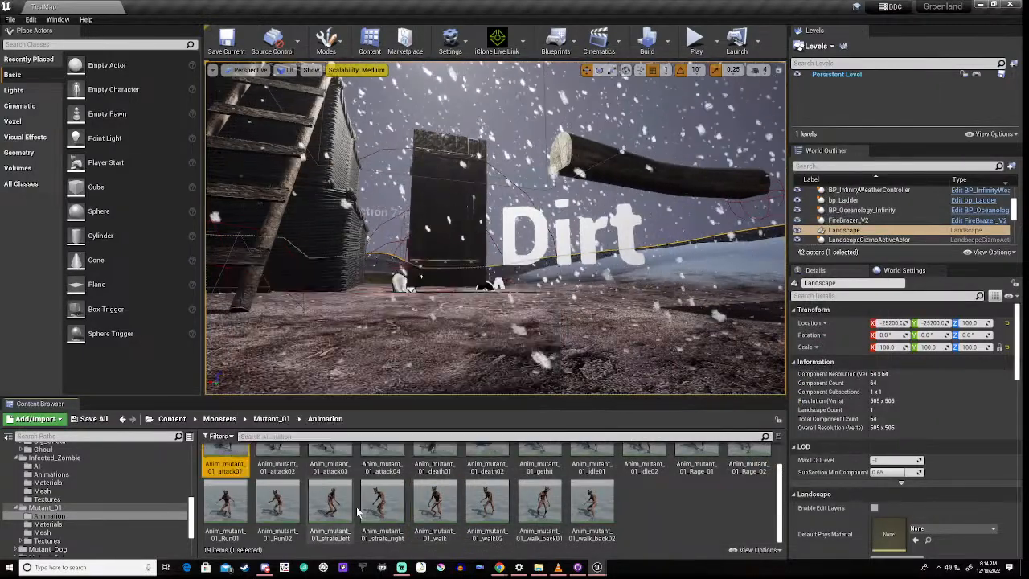
pyautogui.keyDown('shift'); pyautogui.click(591, 507); pyautogui.keyUp('shift')
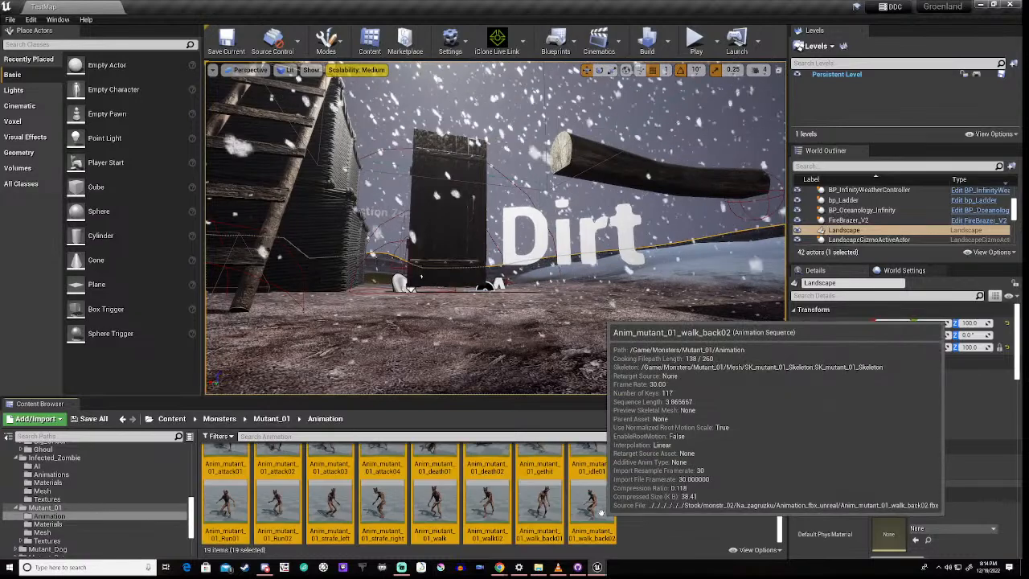
pyautogui.rightClick(590, 518)
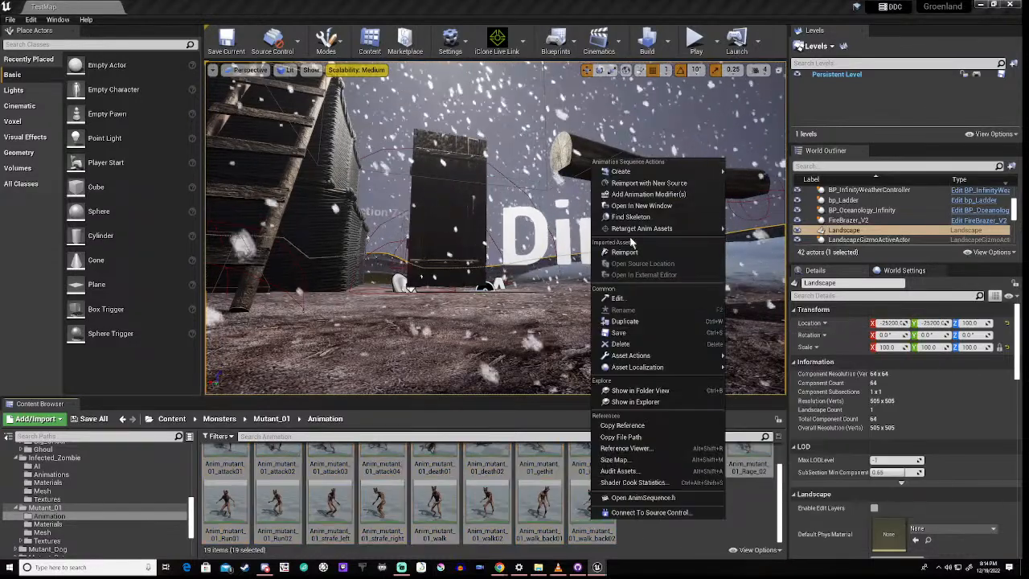
pyautogui.moveTo(661, 230)
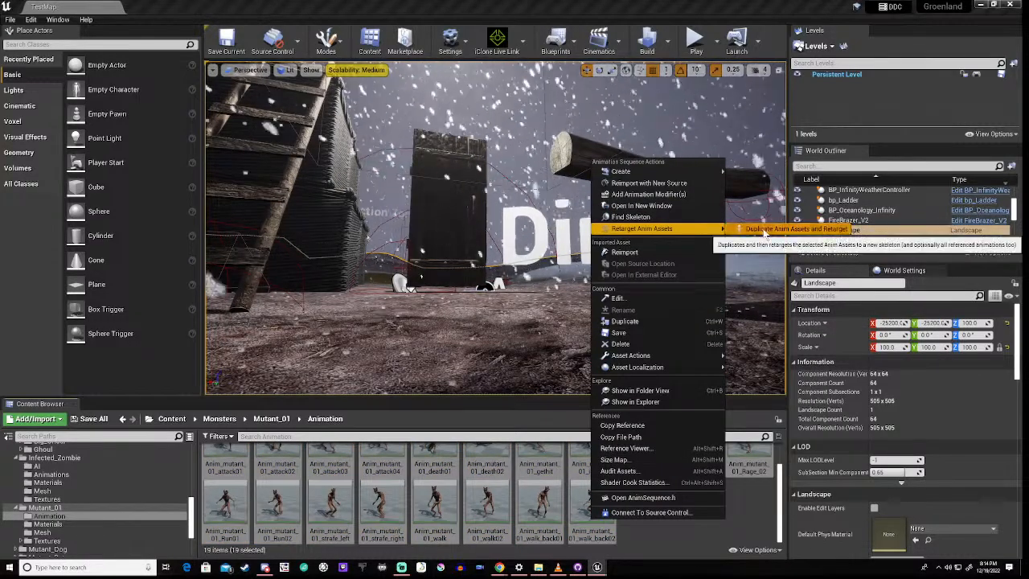
pyautogui.click(792, 228)
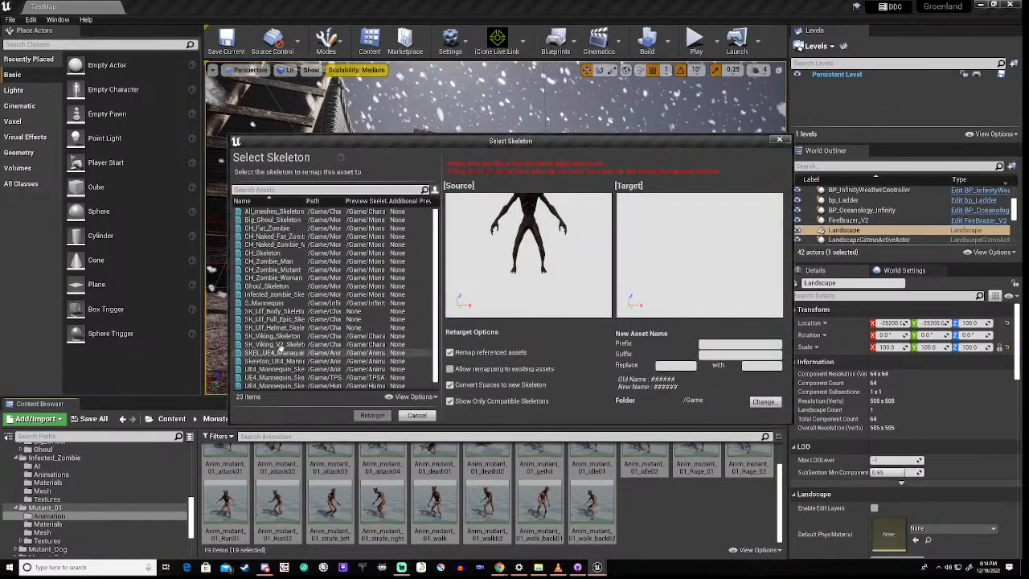
pyautogui.click(272, 295)
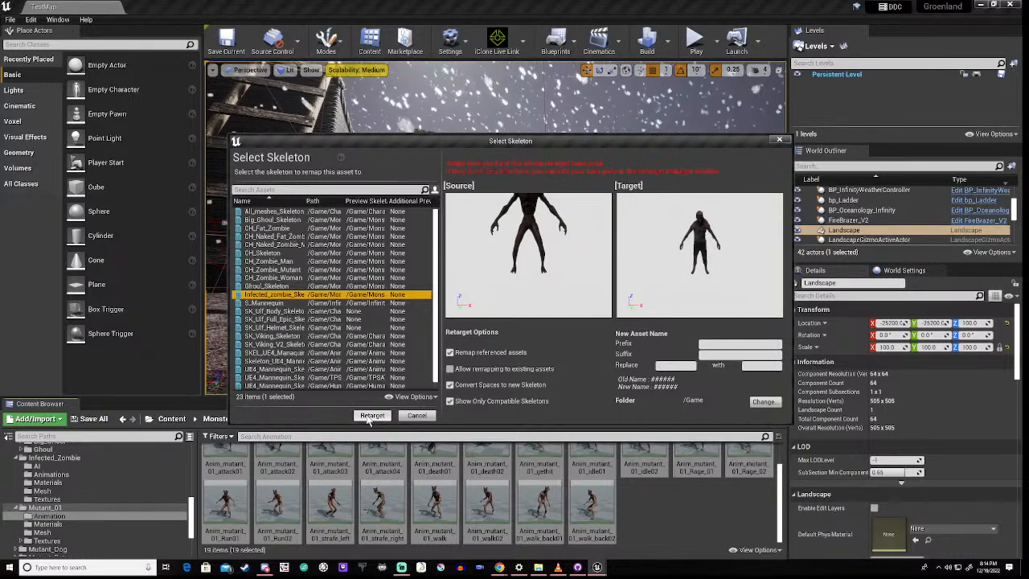
pyautogui.click(370, 416)
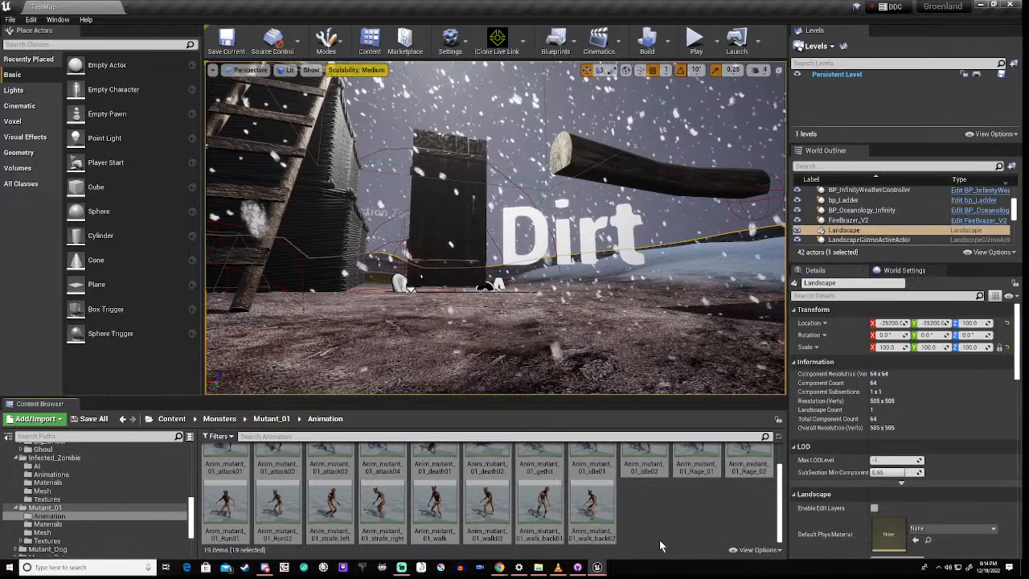
# Step: Move all the retargeted Anim_mutant_01 animations, attack01 through walk_back02, from the Content root folder into Monsters/Infected_Zombie/Animations
pyautogui.scroll(1, 666, 518)
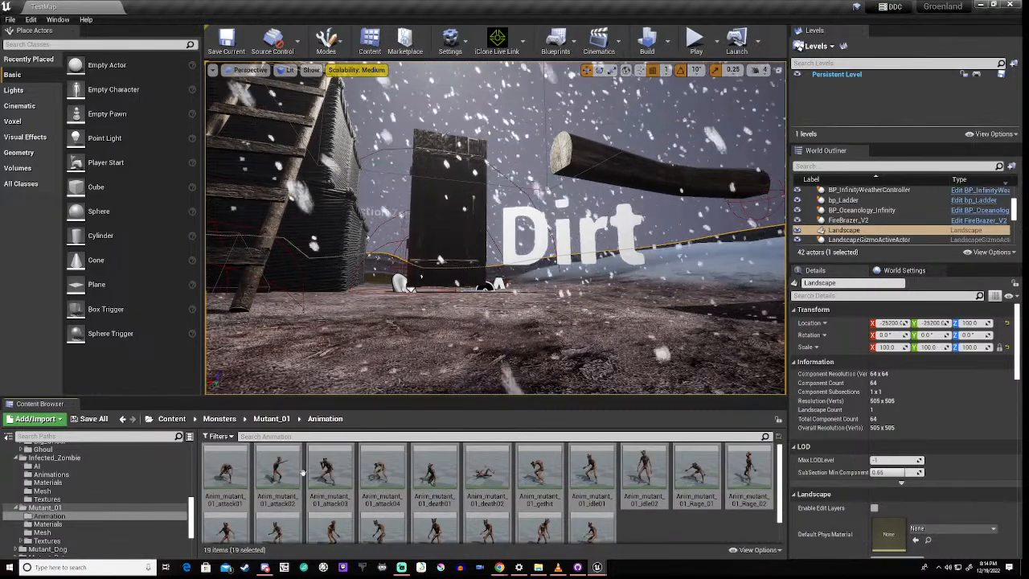
pyautogui.click(190, 449)
pyautogui.click(32, 449)
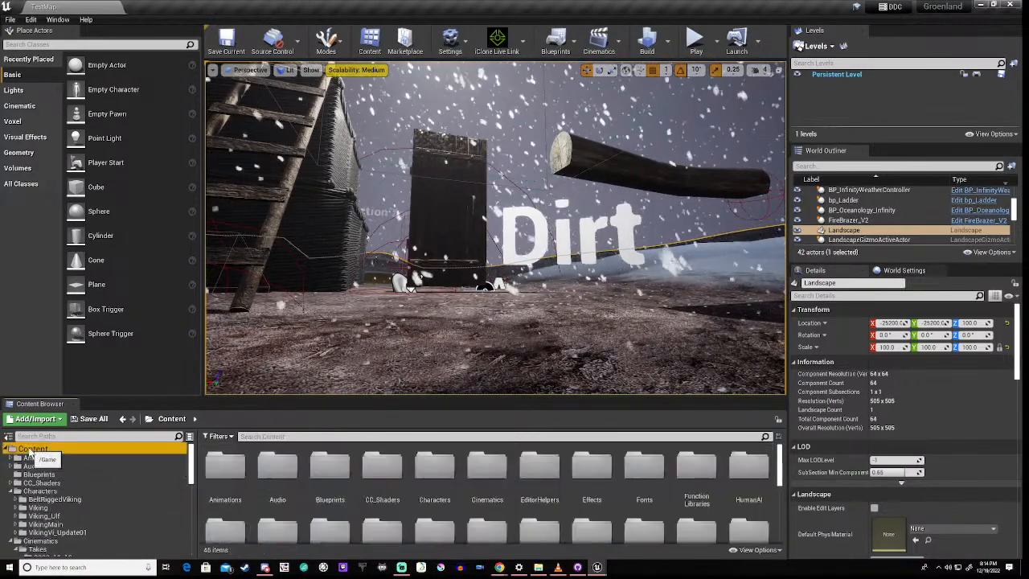
pyautogui.scroll(-1, 419, 500)
pyautogui.scroll(-5, 419, 500)
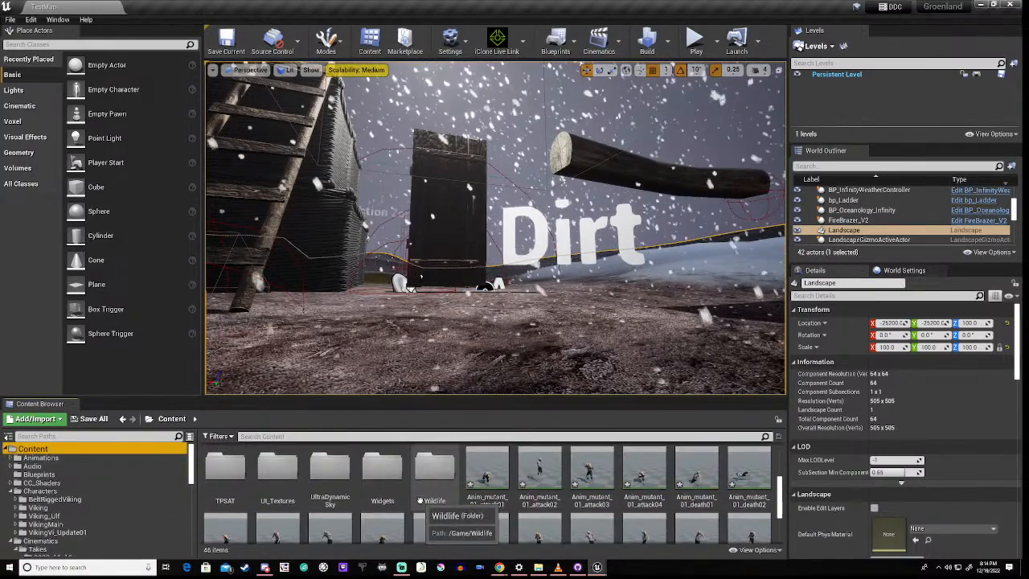
pyautogui.click(479, 459)
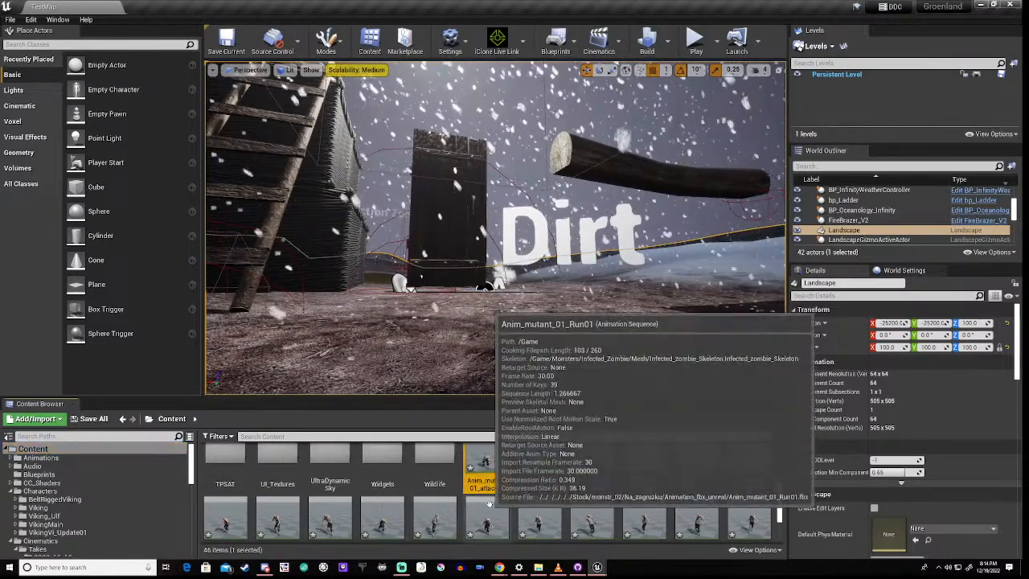
pyautogui.scroll(-2, 486, 483)
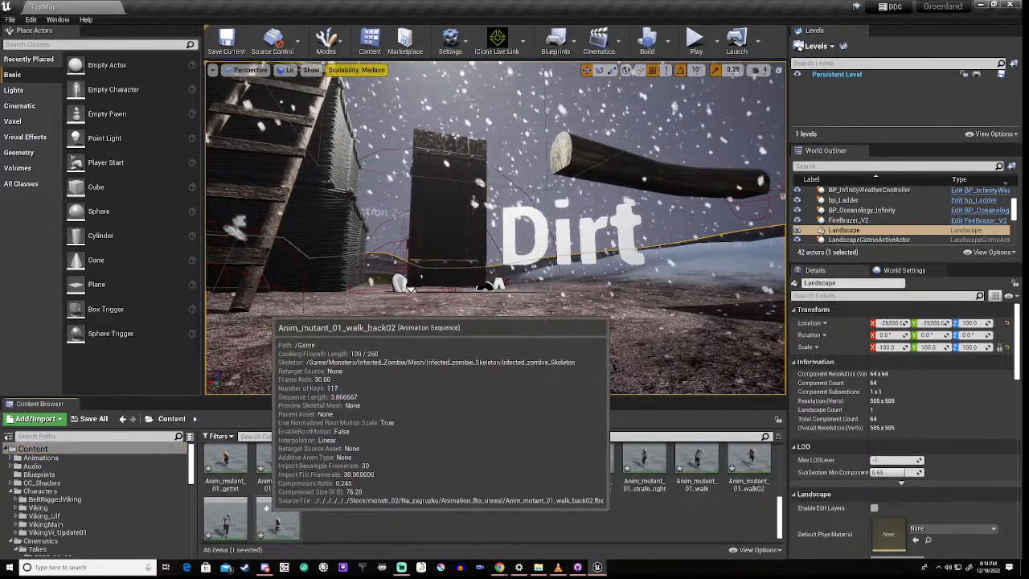
pyautogui.keyDown('shift'); pyautogui.click(266, 508); pyautogui.keyUp('shift')
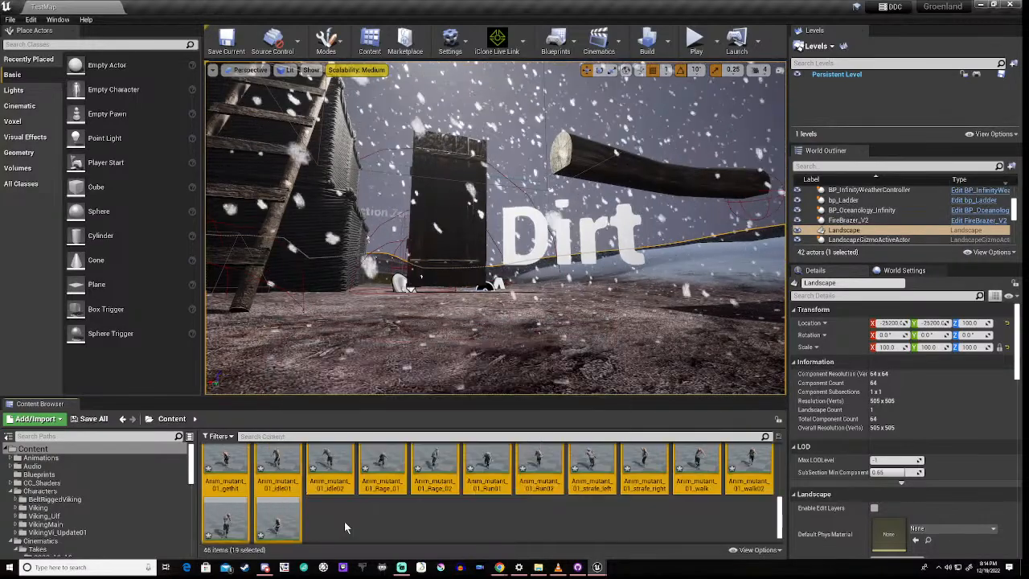
pyautogui.scroll(3, 354, 518)
pyautogui.scroll(-2, 362, 515)
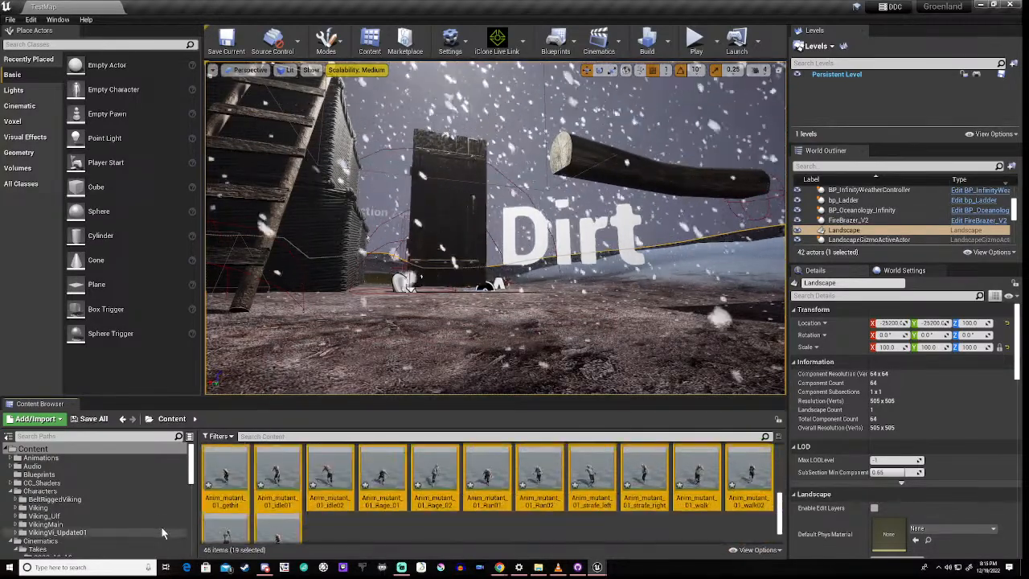
pyautogui.moveTo(190, 458); pyautogui.dragTo(190, 509)
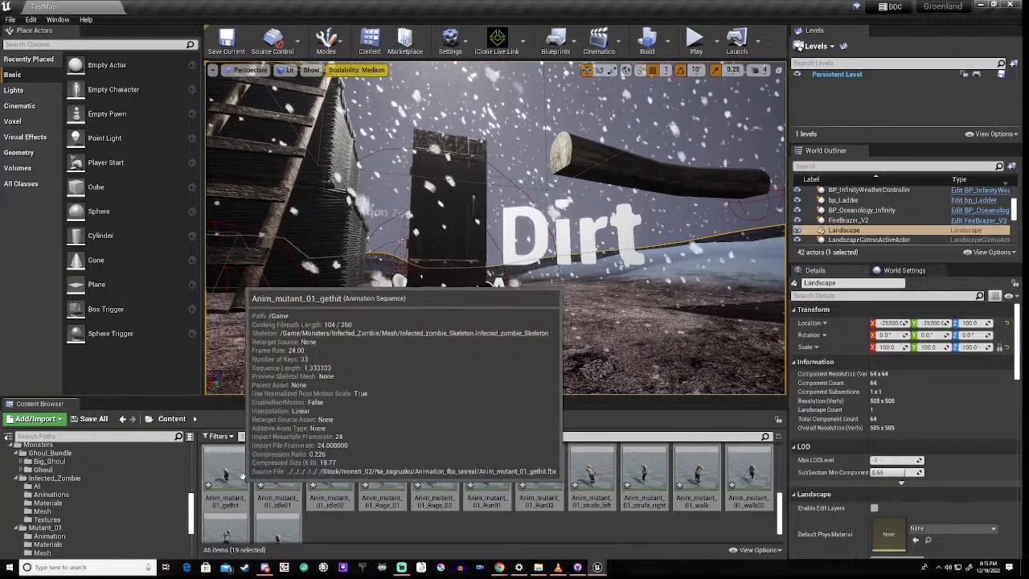
pyautogui.moveTo(225, 475); pyautogui.dragTo(96, 494)
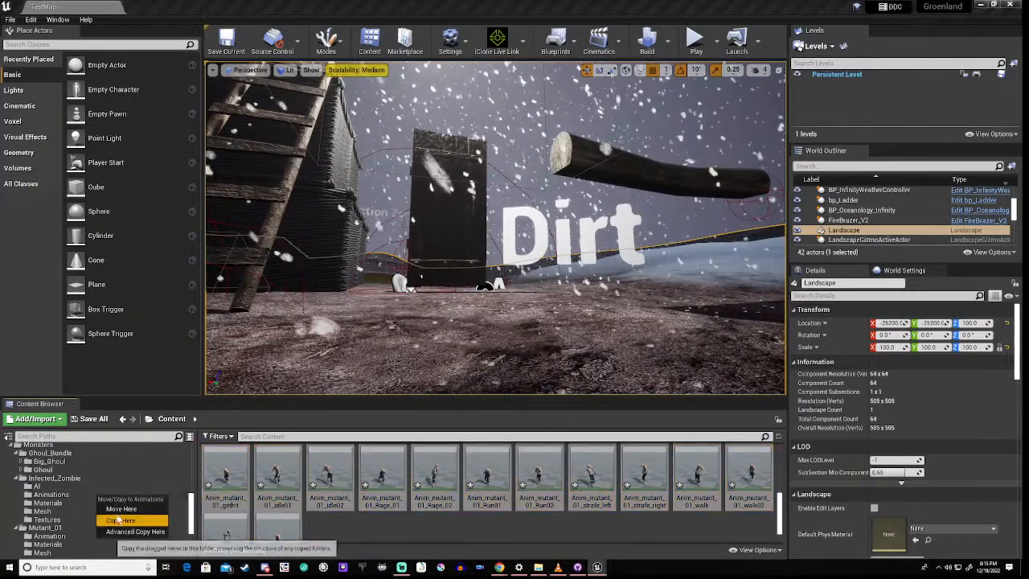
pyautogui.click(122, 509)
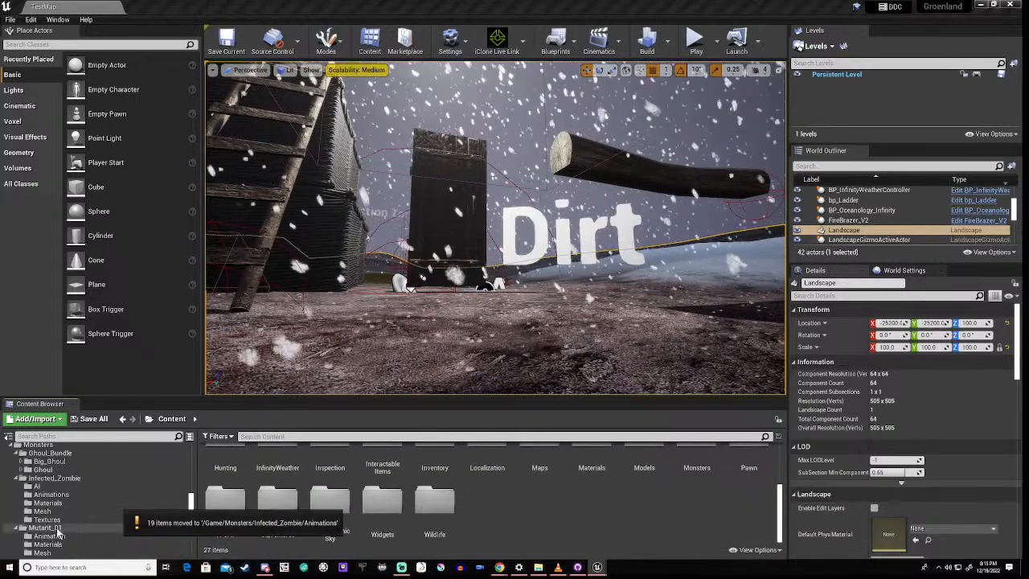
# Step: Preview the retargeted Anim_mutant_01_walk from Infected_Zombie's Animations folder on the zombie mesh, and close it again
pyautogui.click(51, 496)
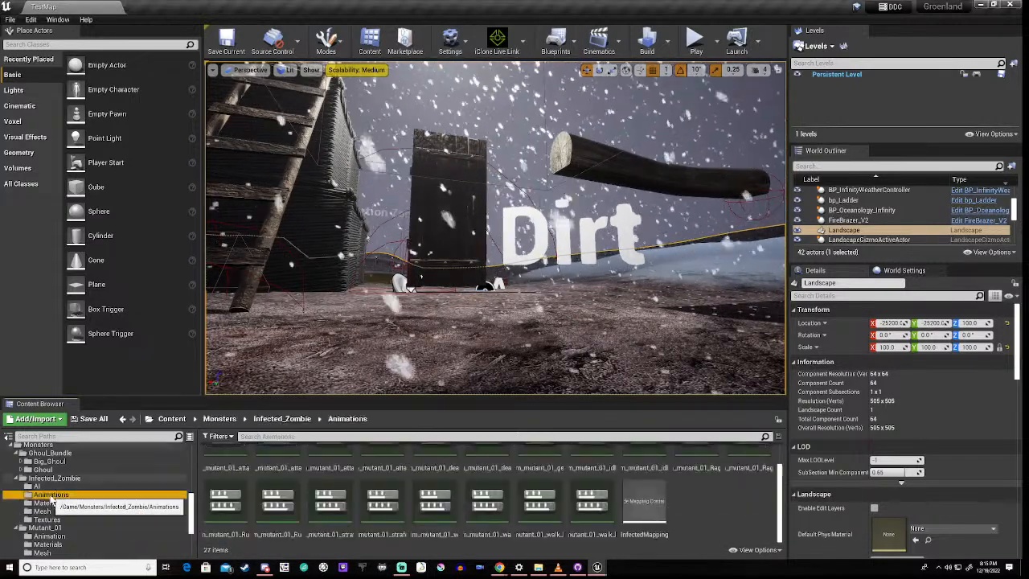
pyautogui.doubleClick(435, 511)
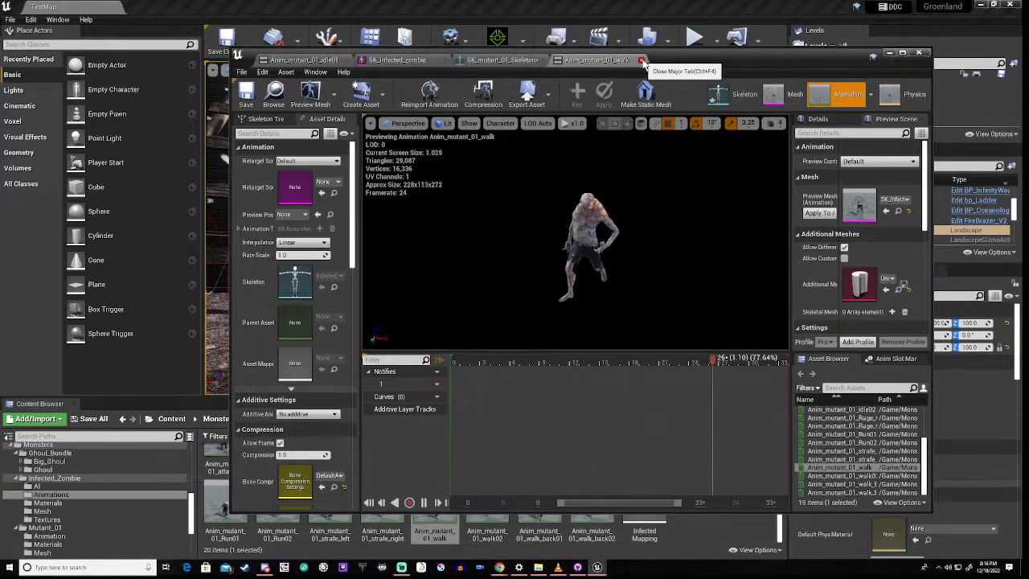
pyautogui.click(642, 60)
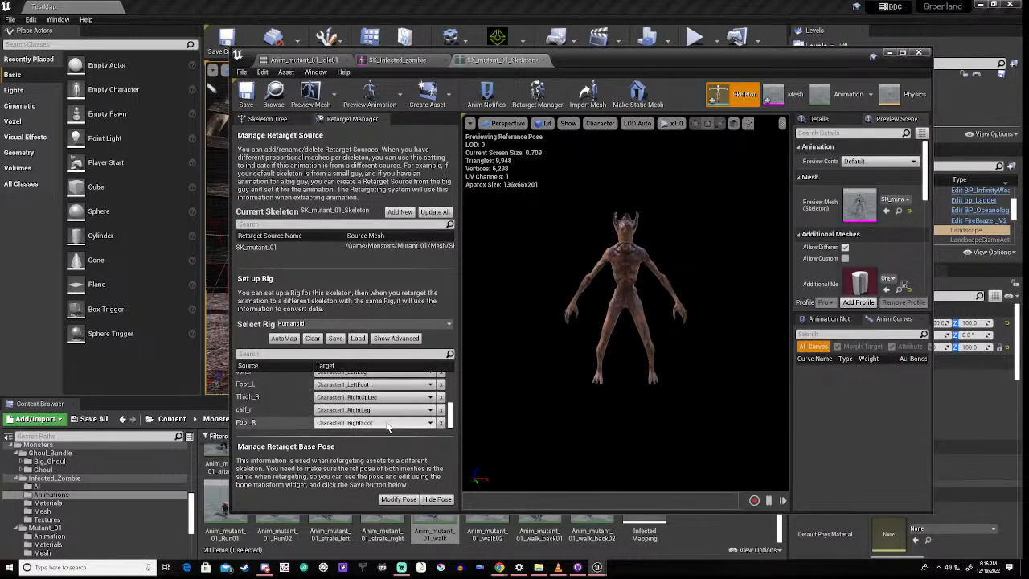
# Step: Examine the base bone mapping of Mutant_01's Humanoid rig, from Root and Pelvis through the spine, arms, neck, head and feet
pyautogui.scroll(8, 387, 427)
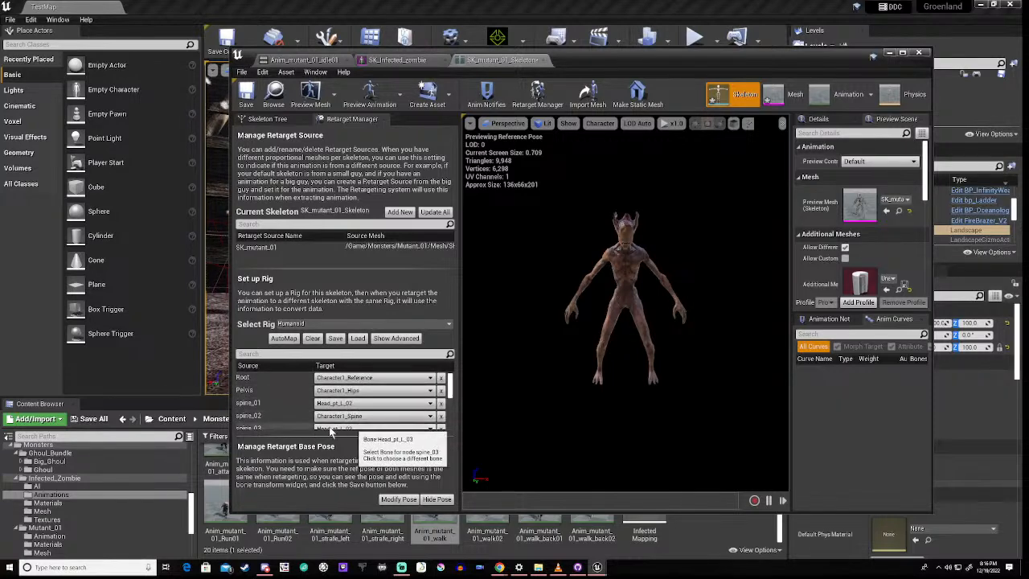
pyautogui.scroll(-3, 387, 411)
pyautogui.scroll(-2, 390, 406)
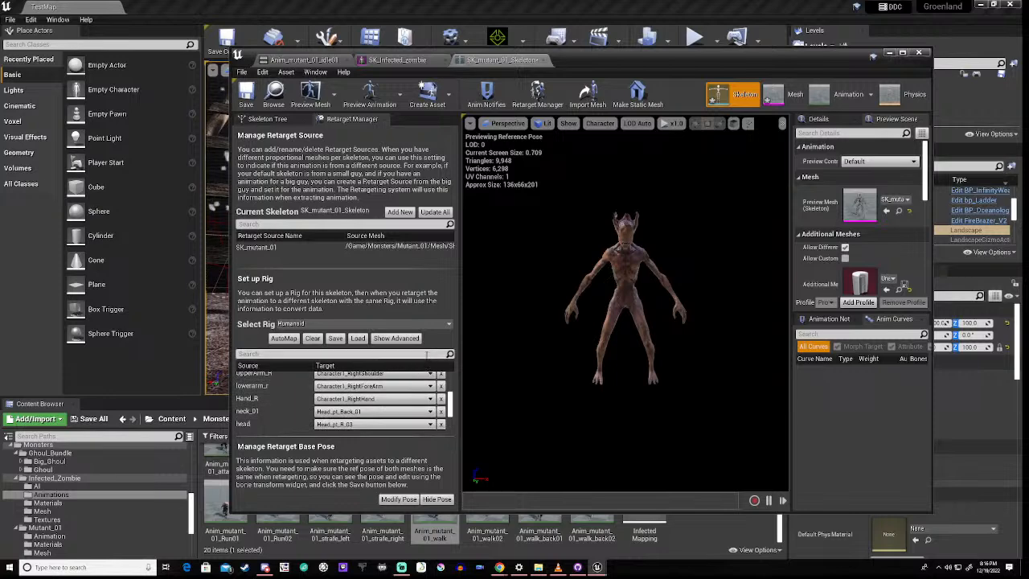
pyautogui.scroll(5, 400, 405)
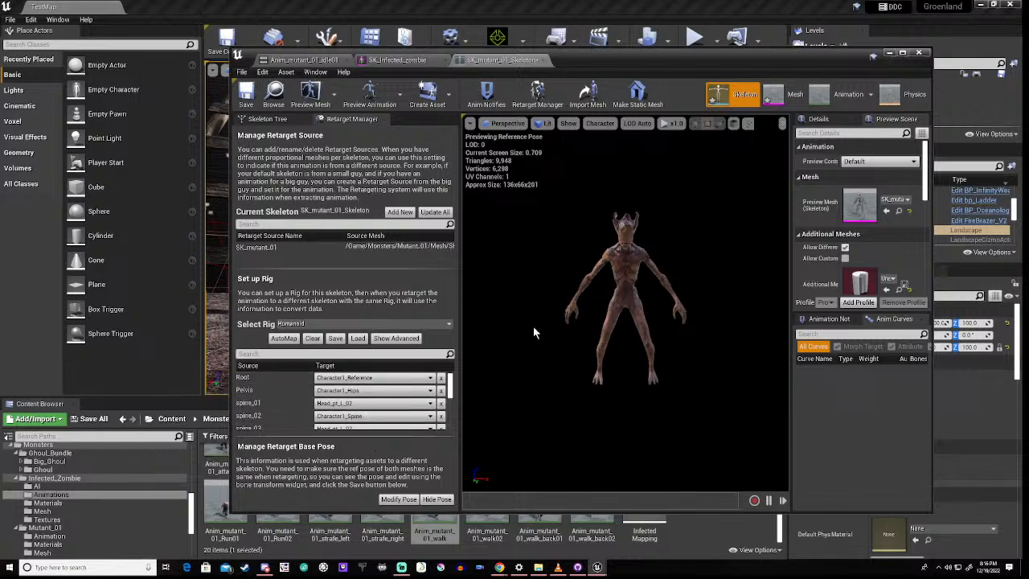
pyautogui.click(255, 379)
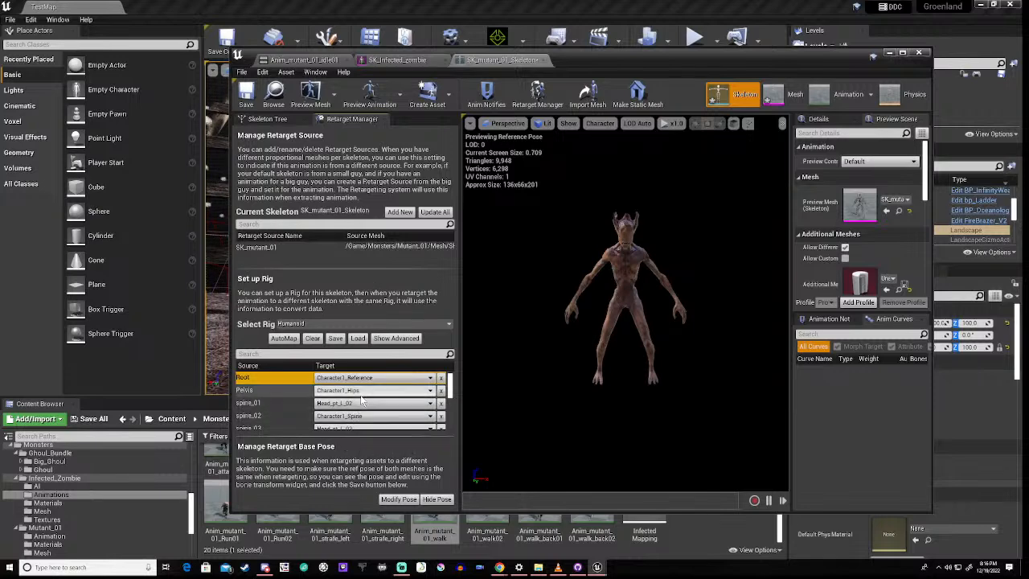
# Step: Show the advanced bone mapping of Mutant_01's Humanoid rig and examine the finger, twist and custom bone assignments
pyautogui.click(396, 338)
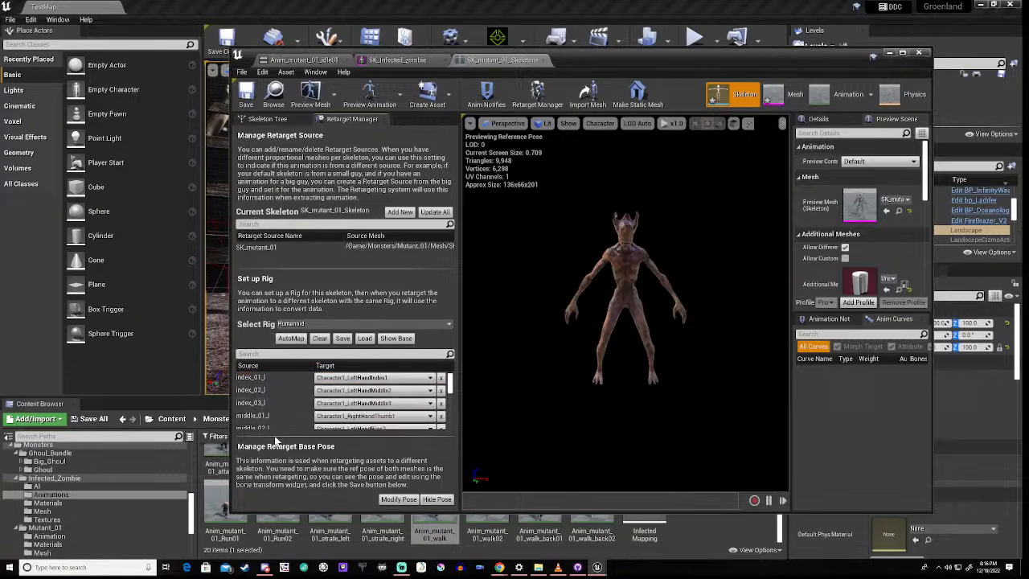
pyautogui.scroll(-3, 281, 416)
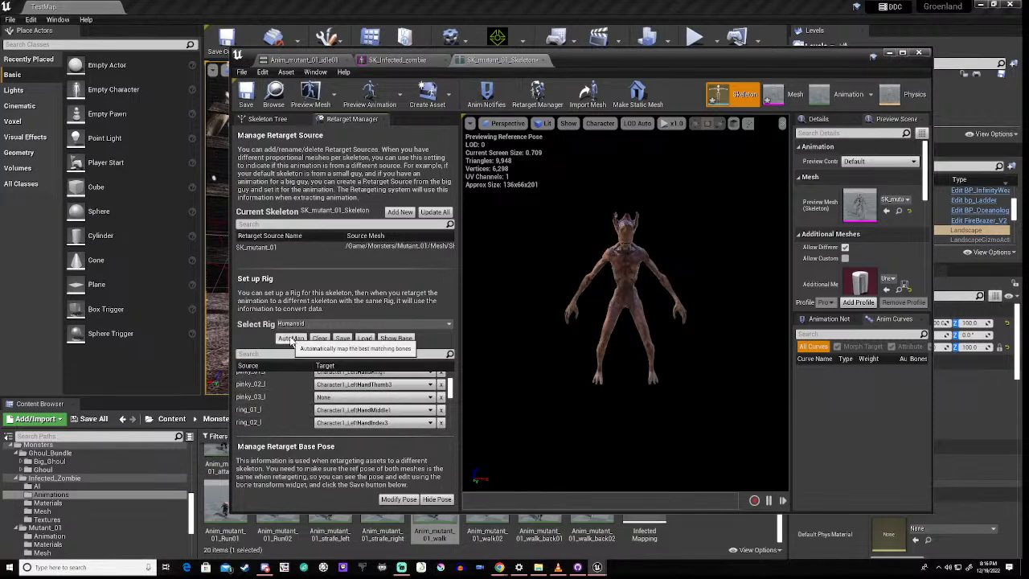
pyautogui.scroll(5, 302, 414)
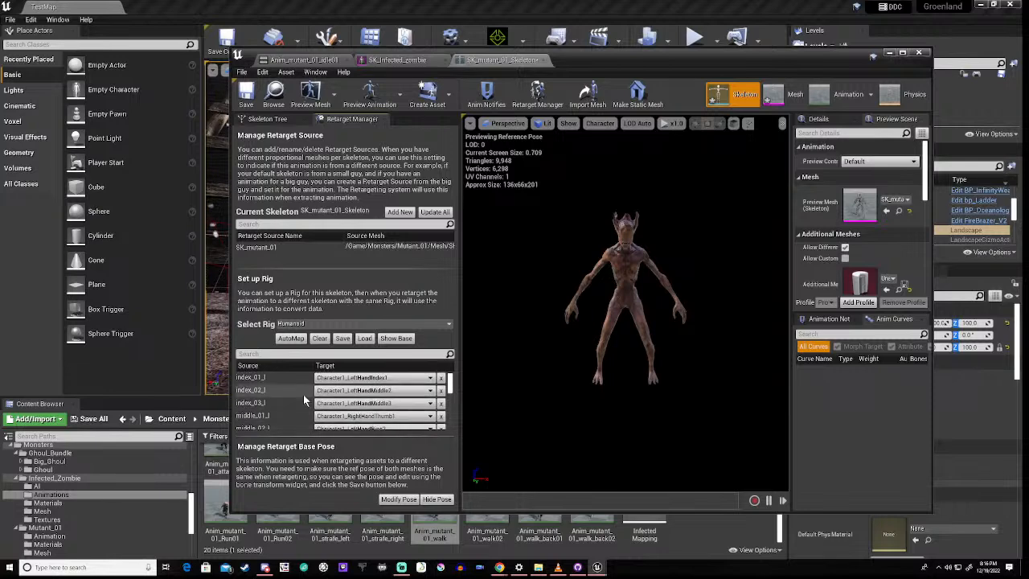
pyautogui.scroll(-5, 303, 400)
pyautogui.scroll(-6, 304, 399)
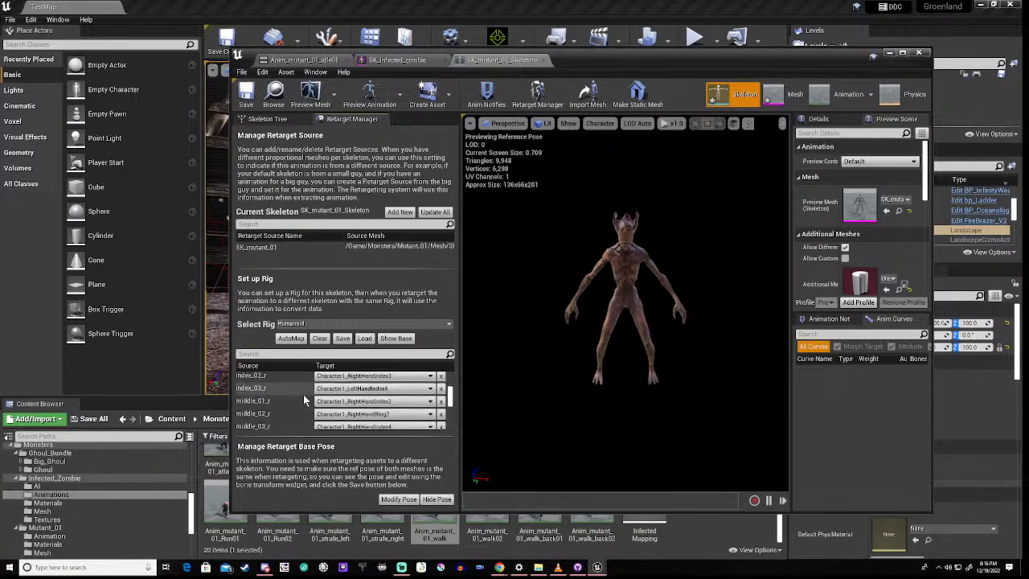
pyautogui.scroll(-8, 303, 394)
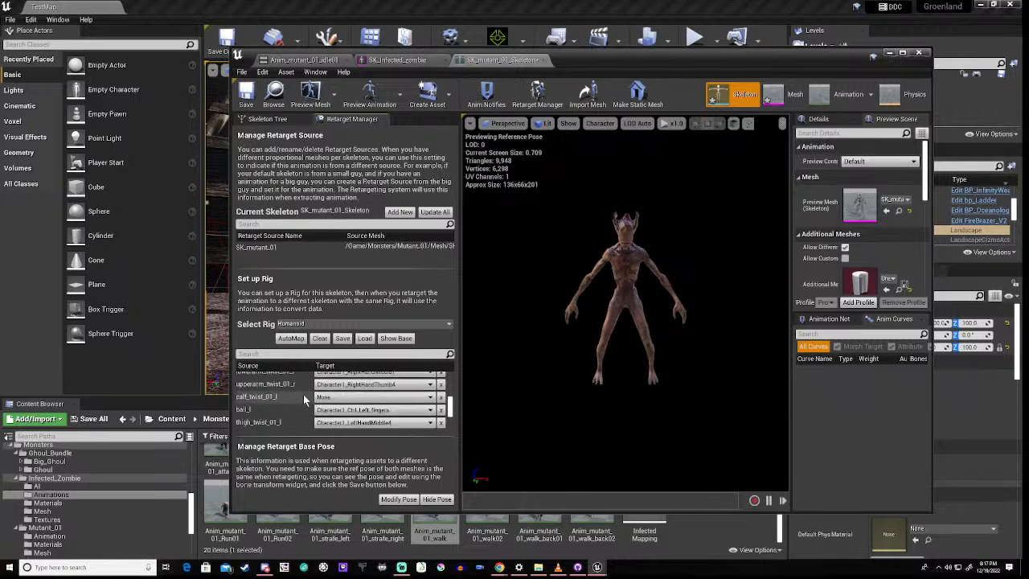
pyautogui.scroll(-6, 303, 394)
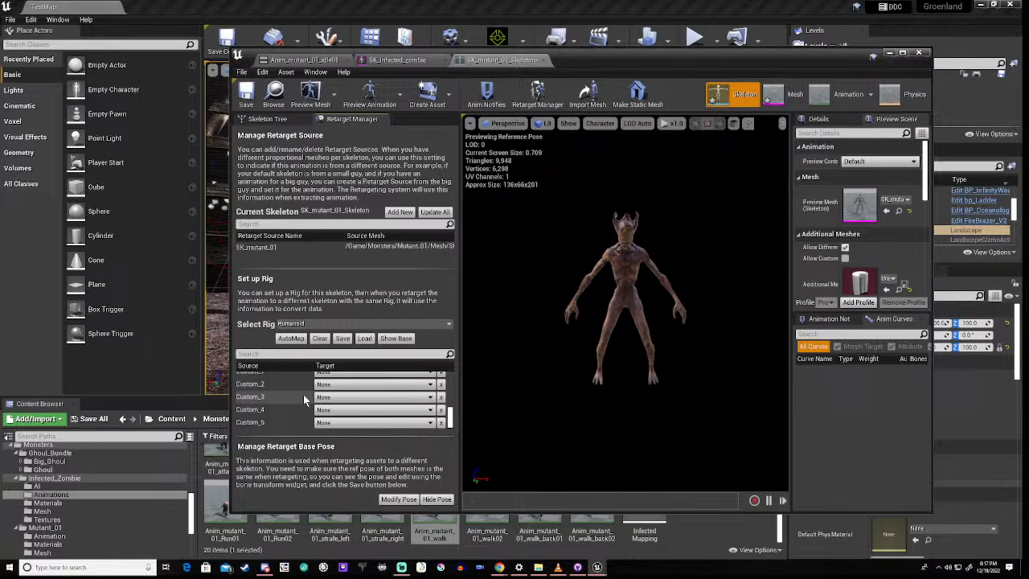
pyautogui.scroll(8, 303, 394)
pyautogui.scroll(10, 303, 394)
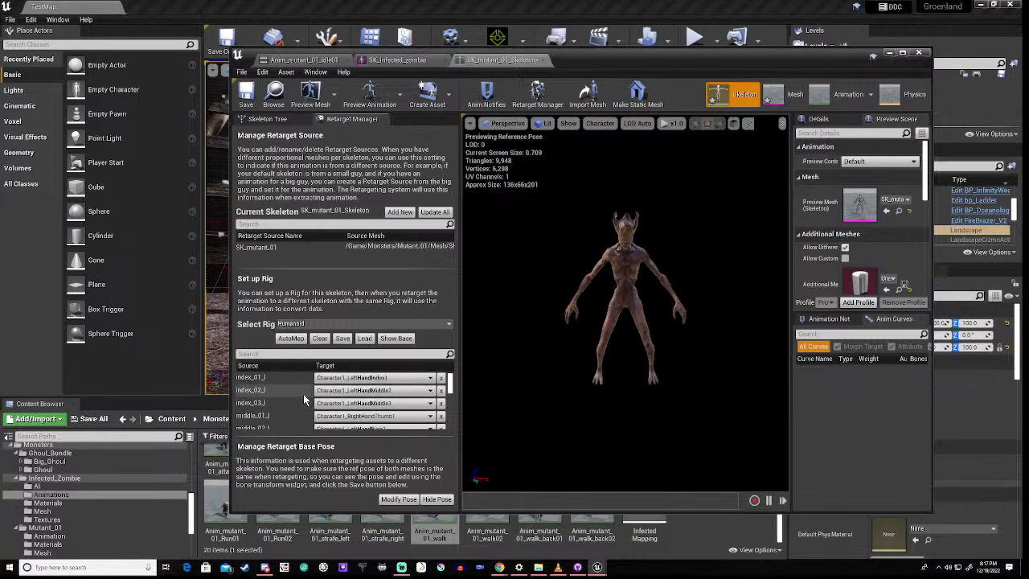
# Step: Return the rig mapping to the base bones and examine Mutant_01's bone hierarchy from Character1_Reference down to the head bones
pyautogui.click(278, 120)
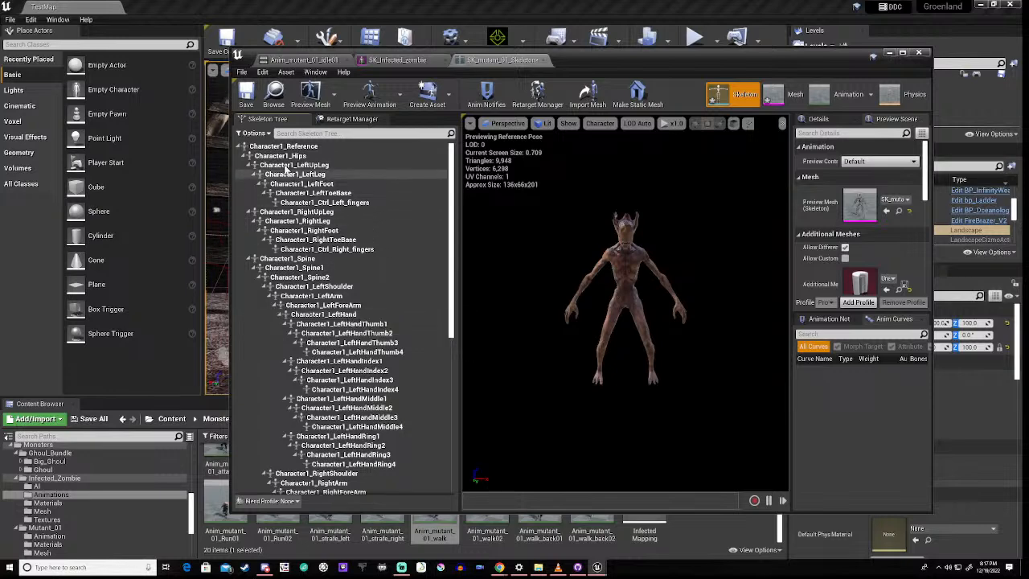
pyautogui.click(352, 119)
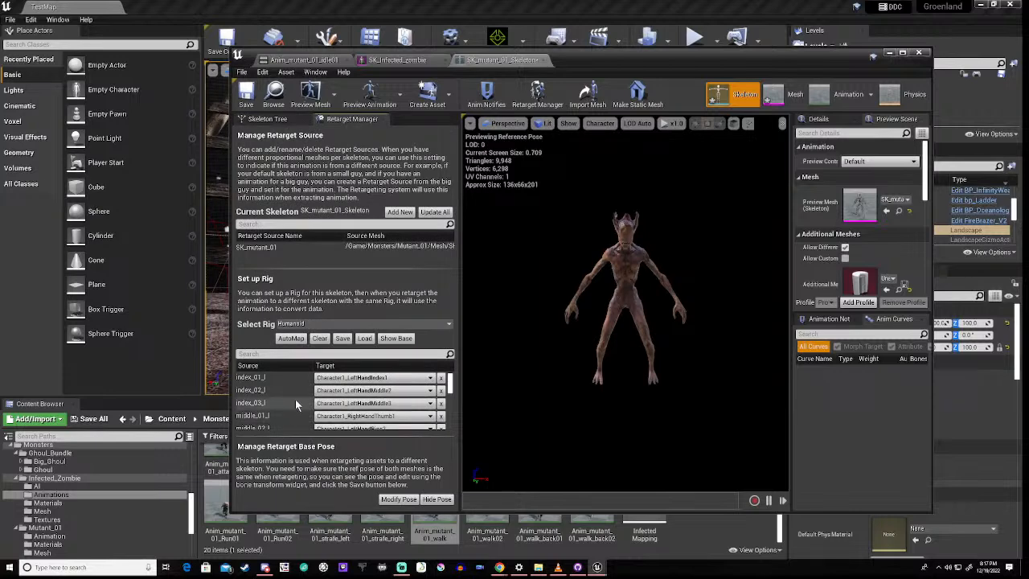
pyautogui.click(396, 338)
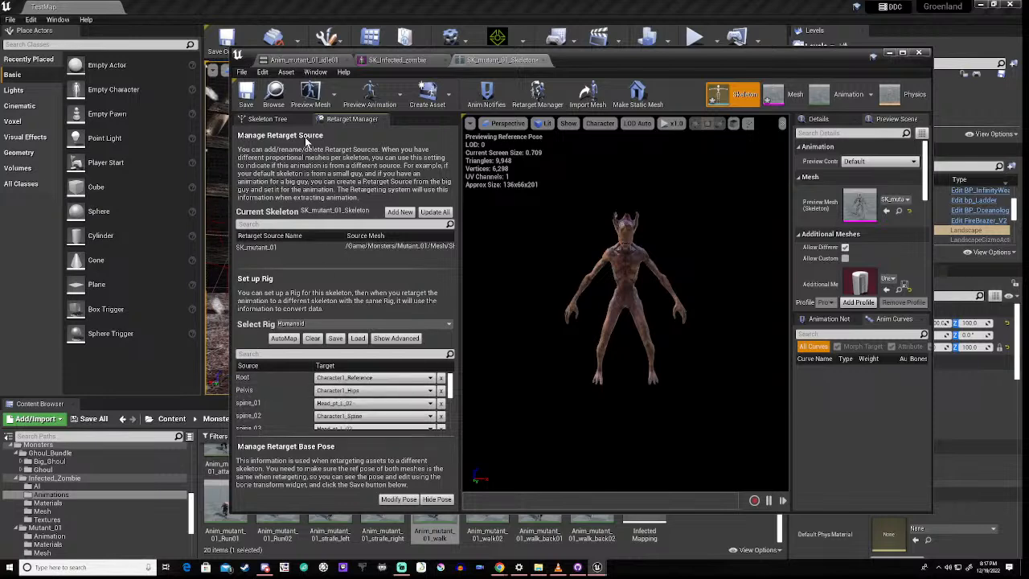
pyautogui.click(265, 119)
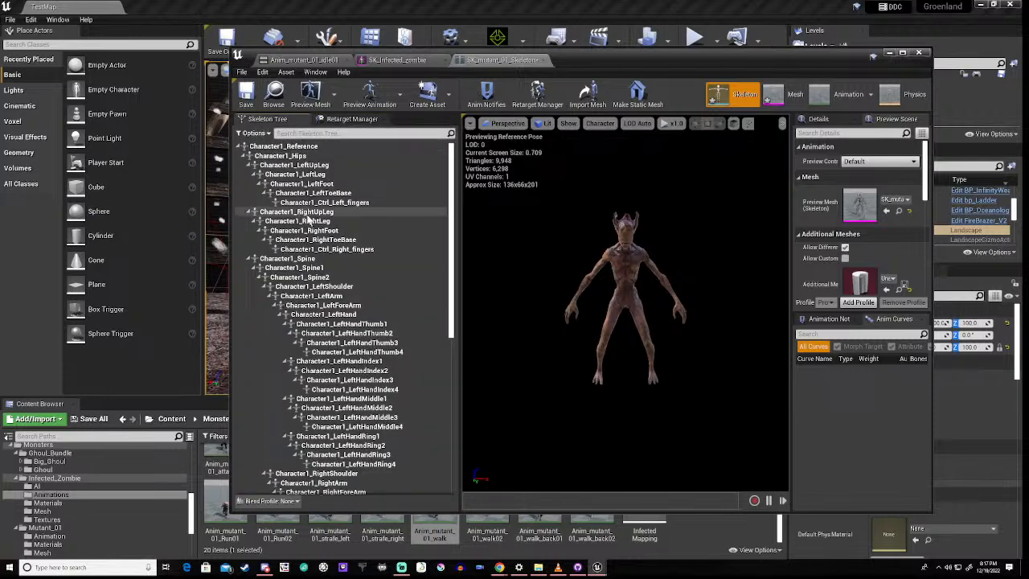
pyautogui.scroll(-3, 325, 285)
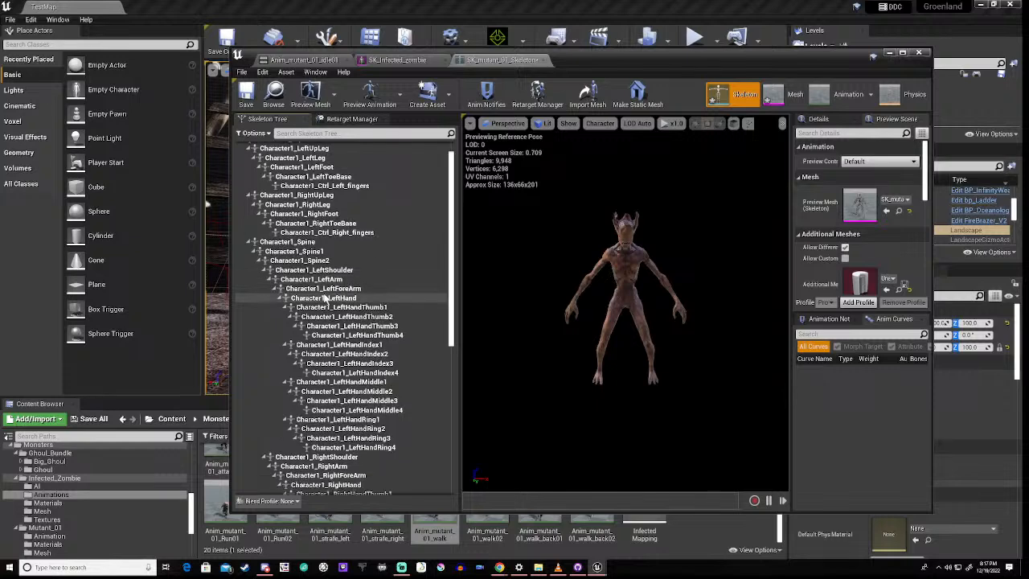
pyautogui.scroll(-9, 326, 297)
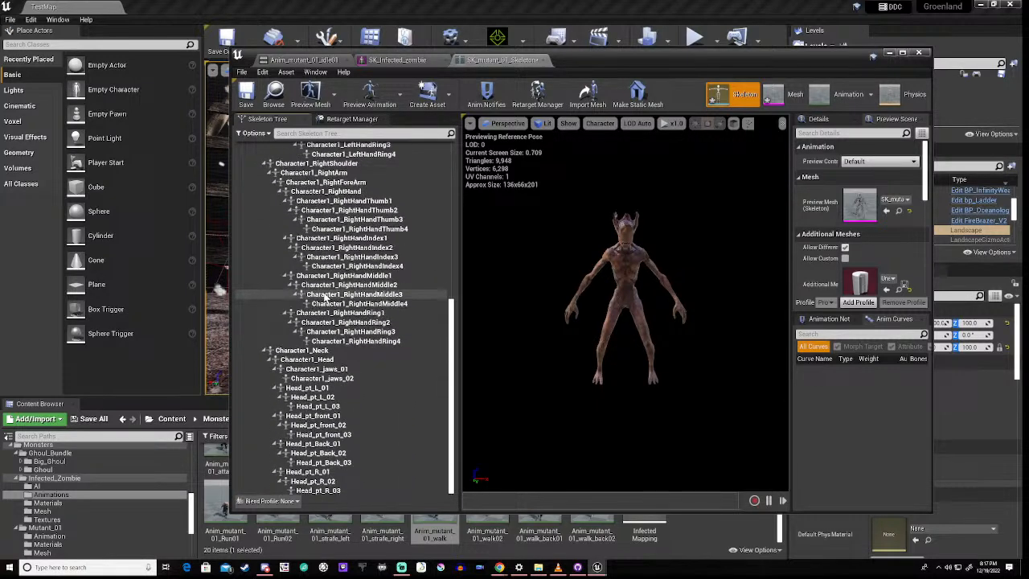
pyautogui.scroll(5, 326, 298)
pyautogui.scroll(4, 326, 297)
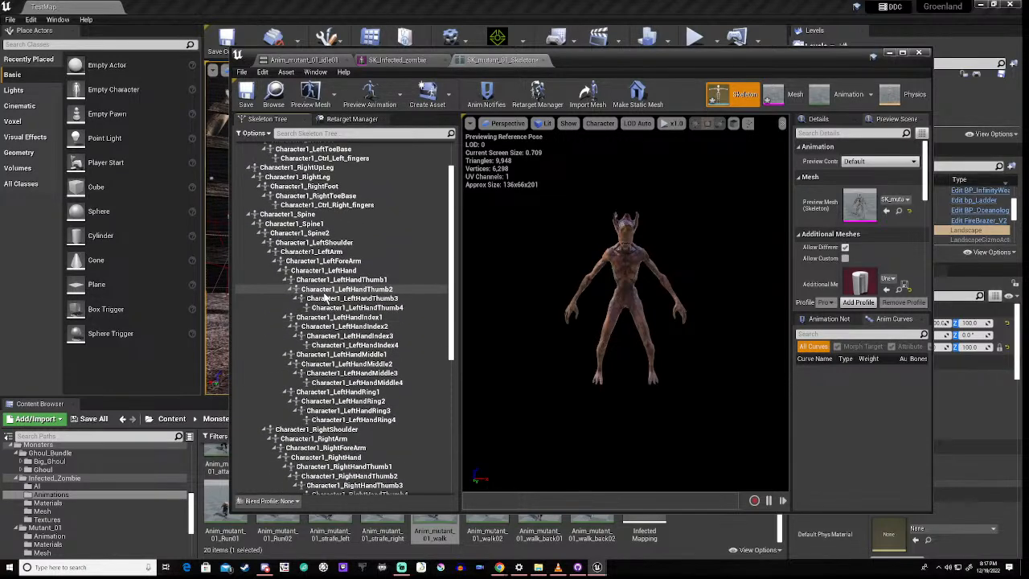
pyautogui.scroll(3, 338, 298)
pyautogui.scroll(1, 326, 298)
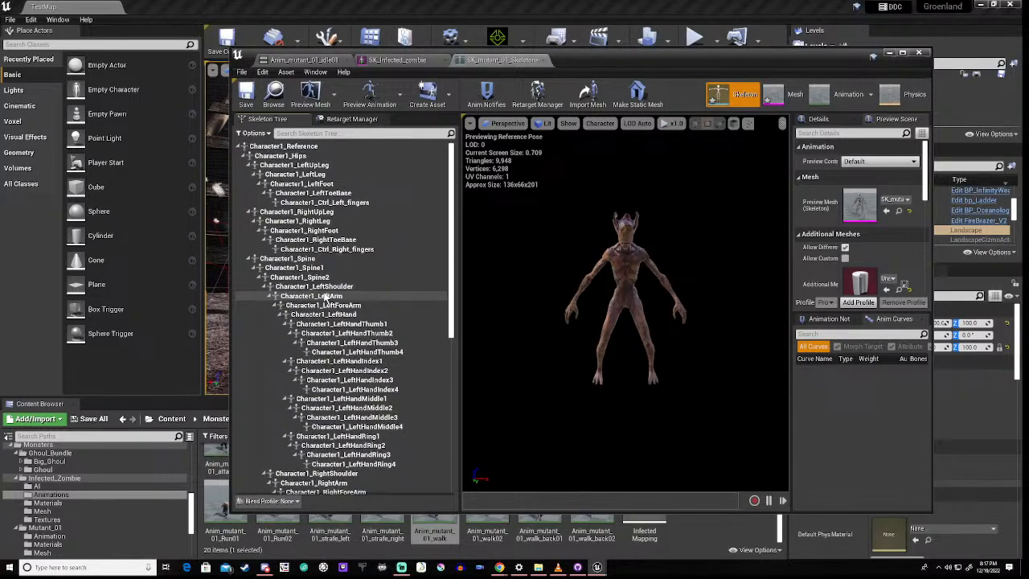
# Step: Highlight Mutant_01's Character1_Hips bone, and examine the Humanoid rig's bone assignments from spine_01 through clavicle_l and the left arm
pyautogui.click(283, 156)
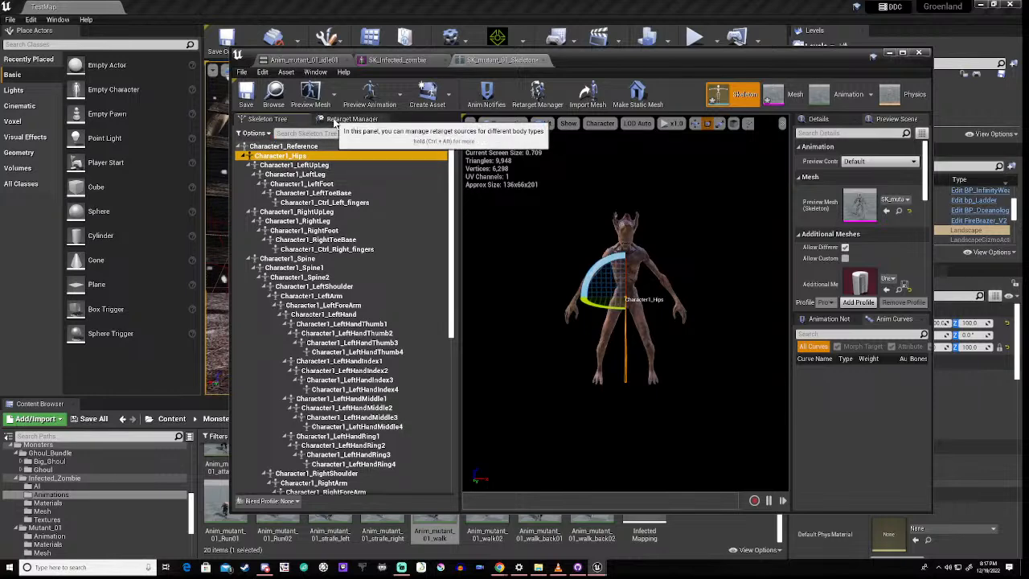
pyautogui.click(347, 119)
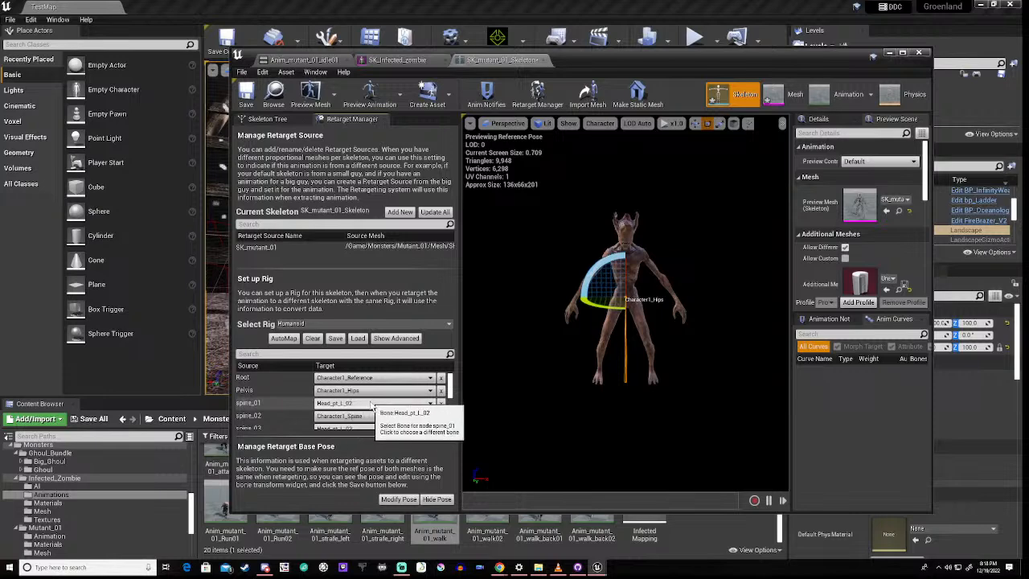
pyautogui.click(280, 403)
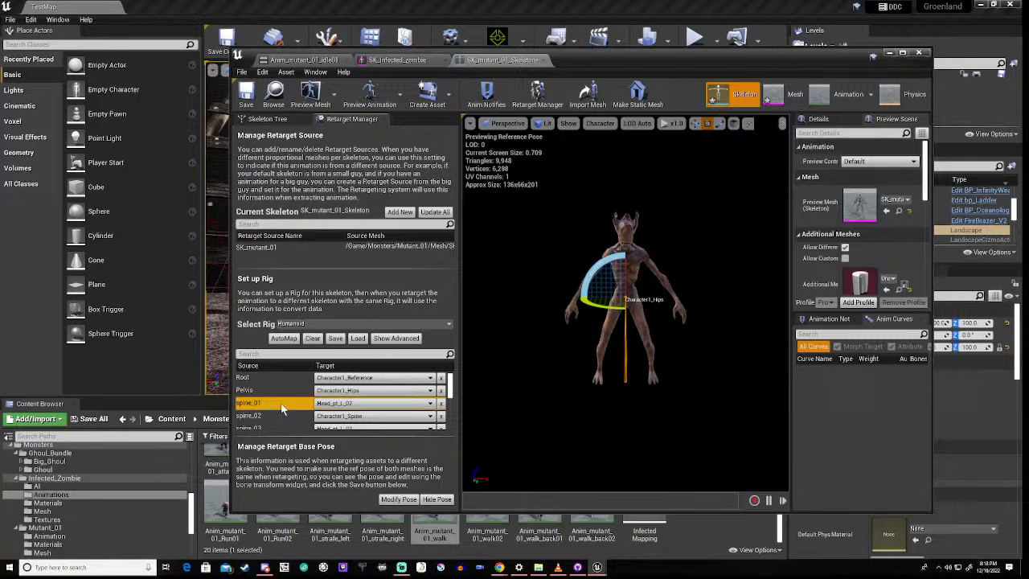
pyautogui.click(280, 417)
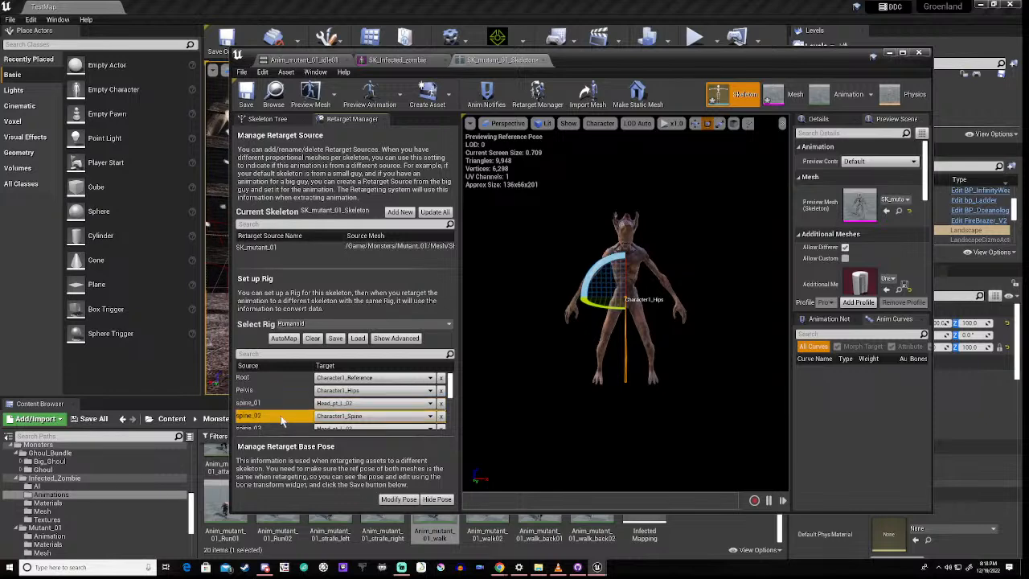
pyautogui.scroll(-2, 290, 415)
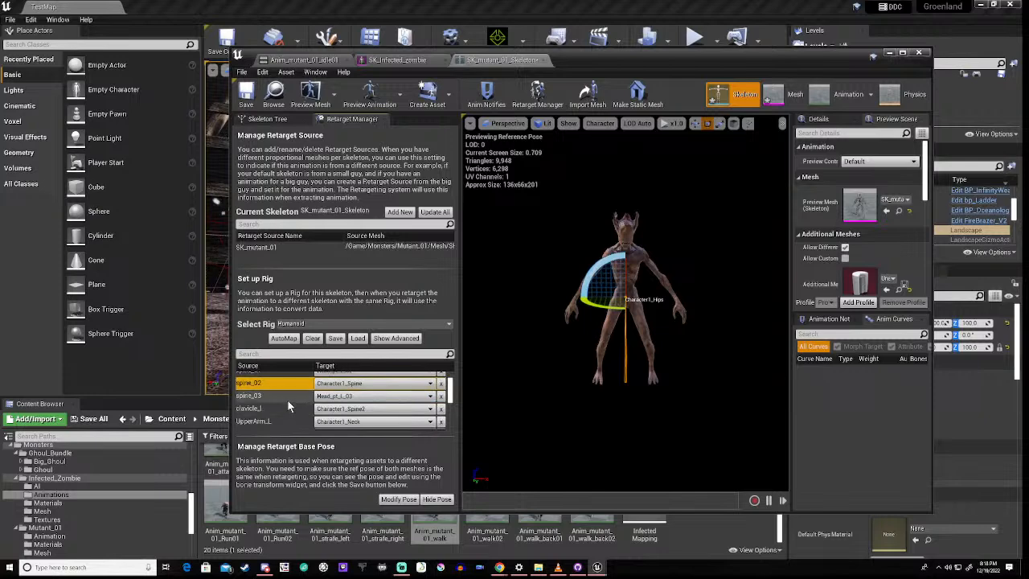
pyautogui.click(288, 395)
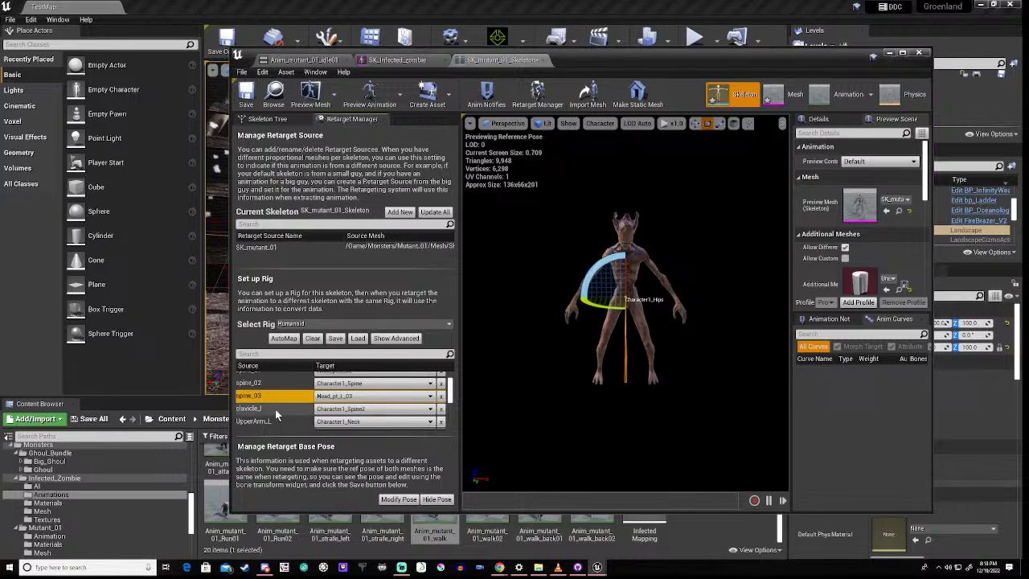
pyautogui.click(275, 409)
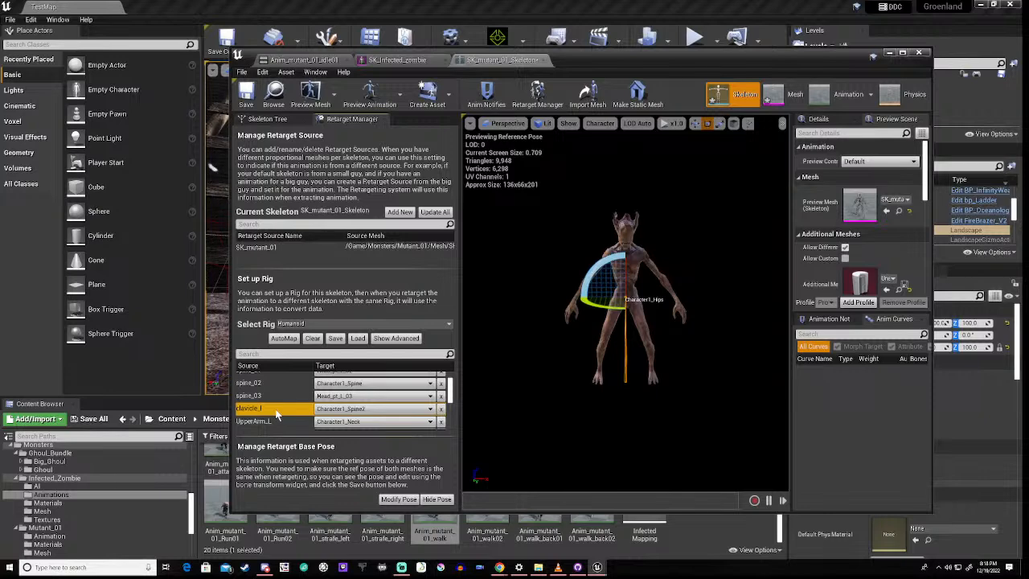
pyautogui.scroll(-1, 275, 413)
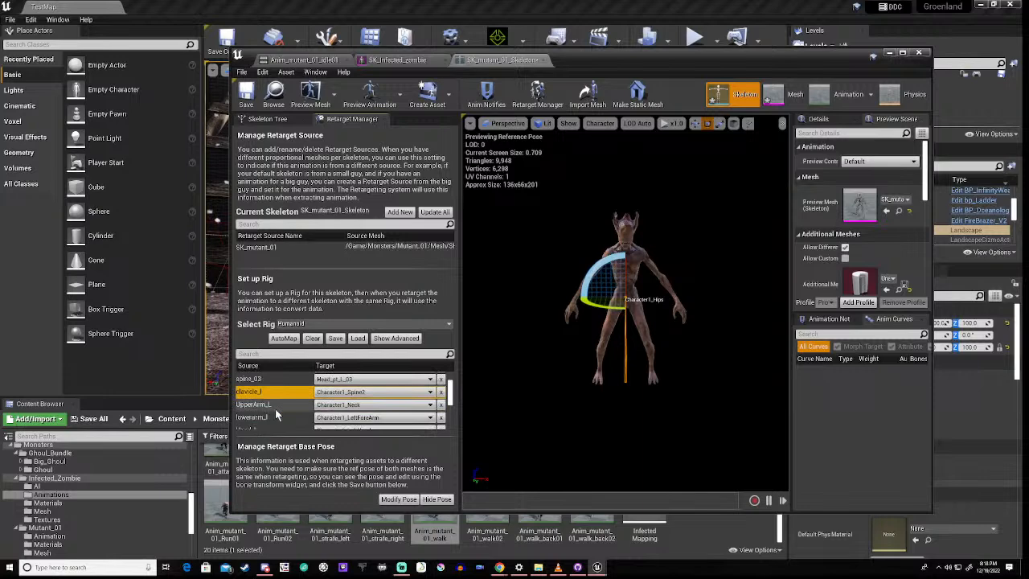
pyautogui.scroll(-1, 275, 413)
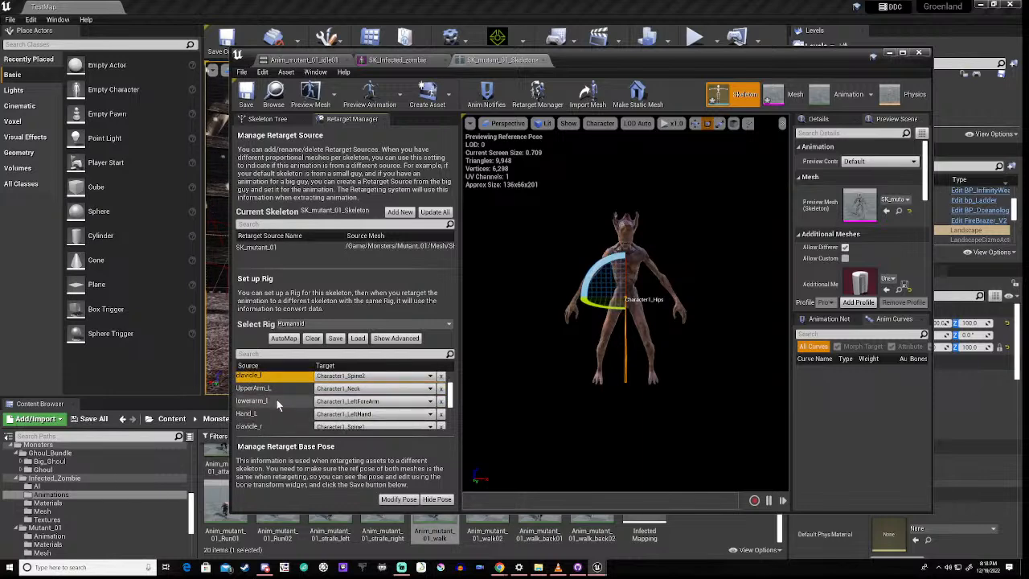
pyautogui.scroll(1, 276, 399)
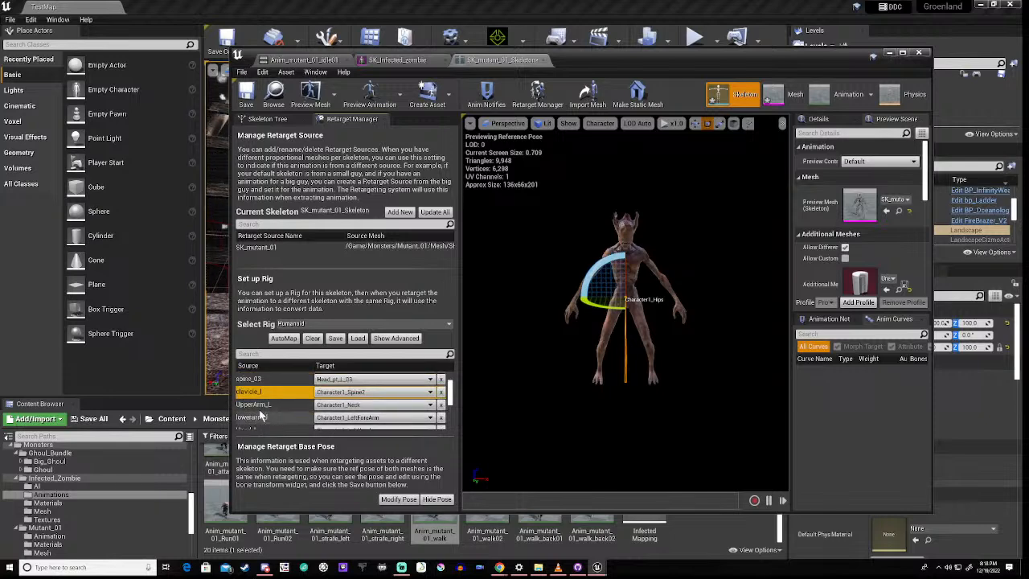
# Step: Map the Humanoid rig's UpperArm_L to the Character1_LeftShoulder bone of Mutant_01
pyautogui.click(270, 408)
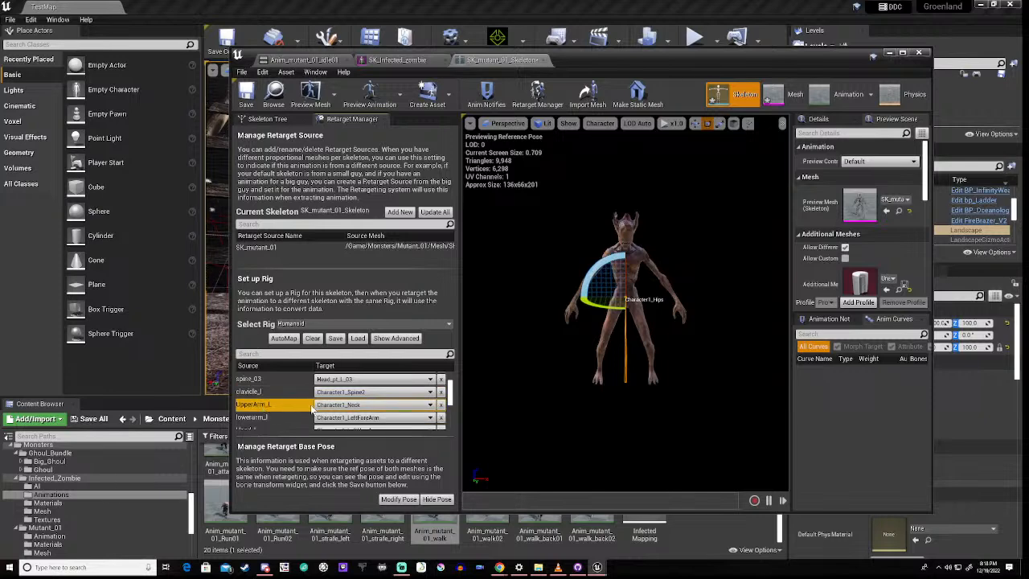
pyautogui.click(372, 409)
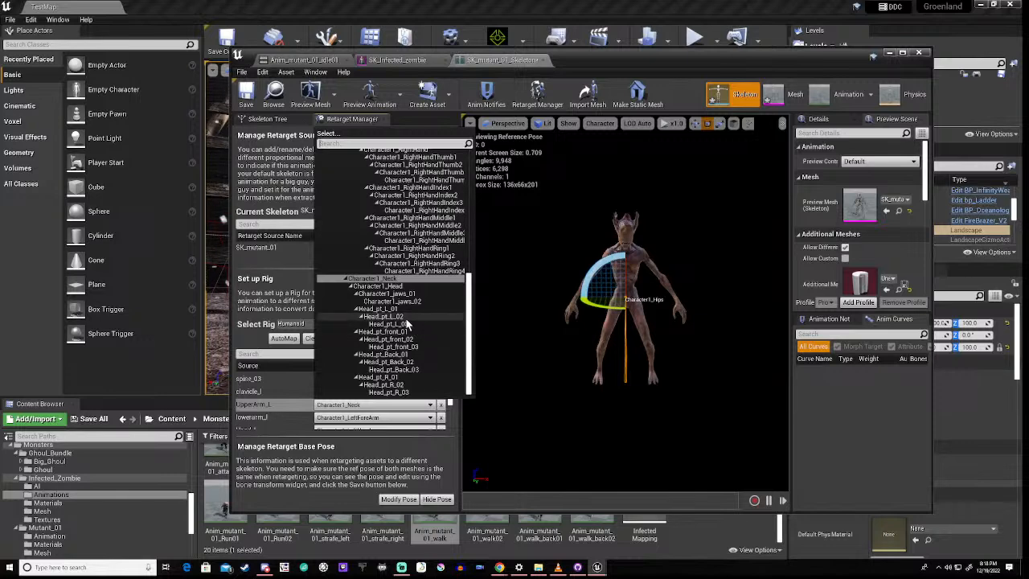
pyautogui.scroll(4, 408, 321)
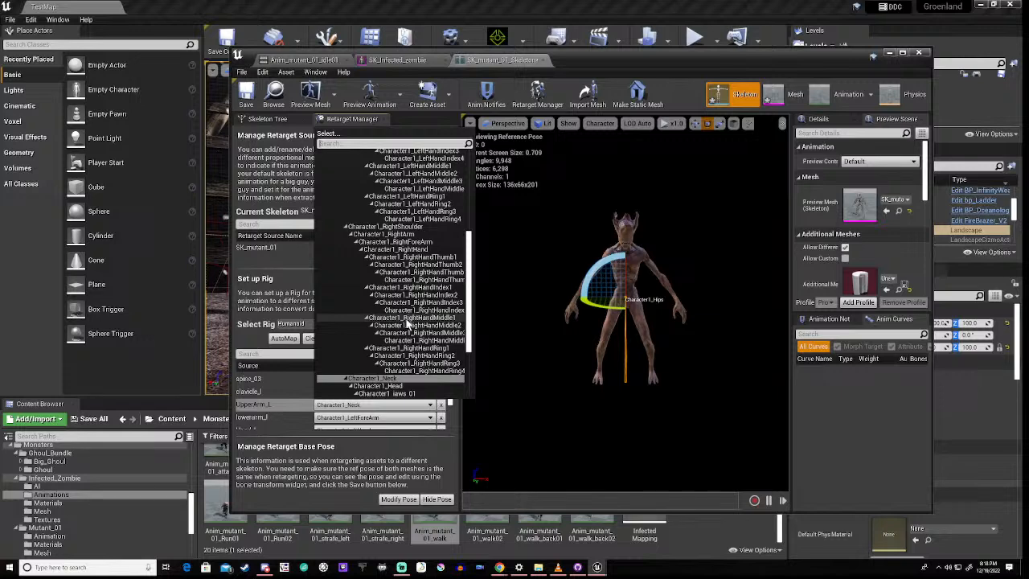
pyautogui.scroll(3, 408, 323)
pyautogui.scroll(1, 408, 322)
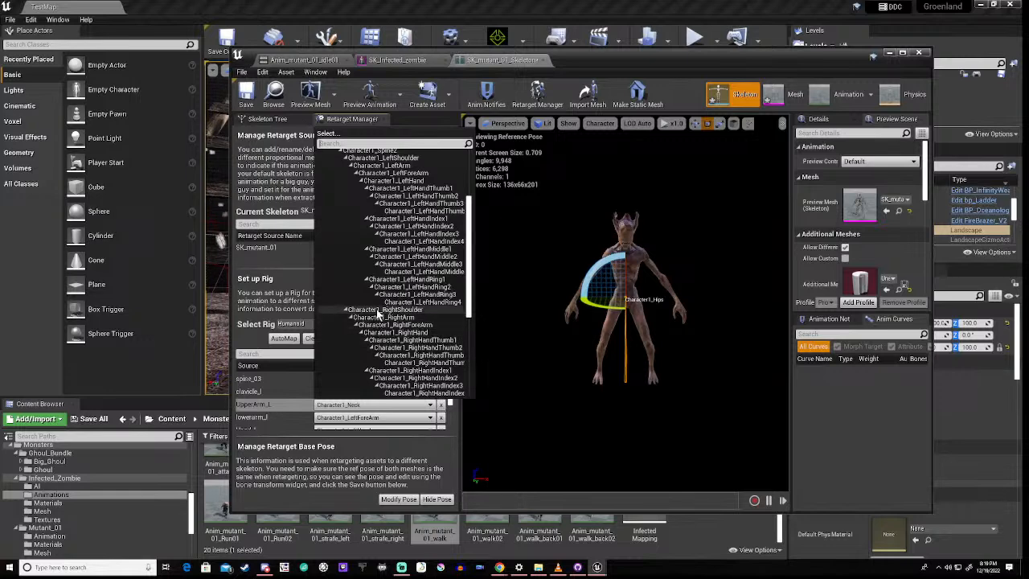
pyautogui.scroll(1, 378, 313)
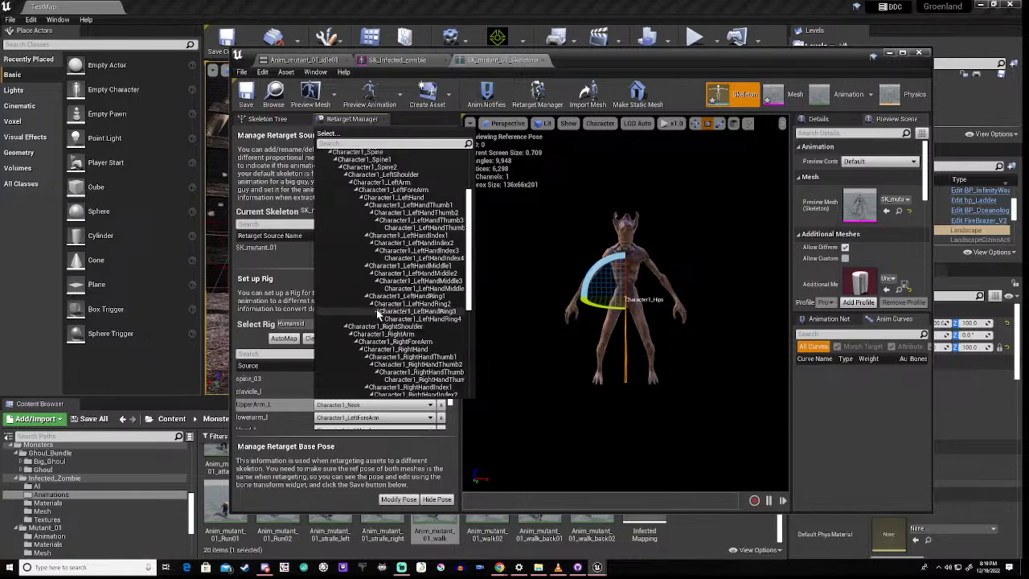
pyautogui.click(379, 174)
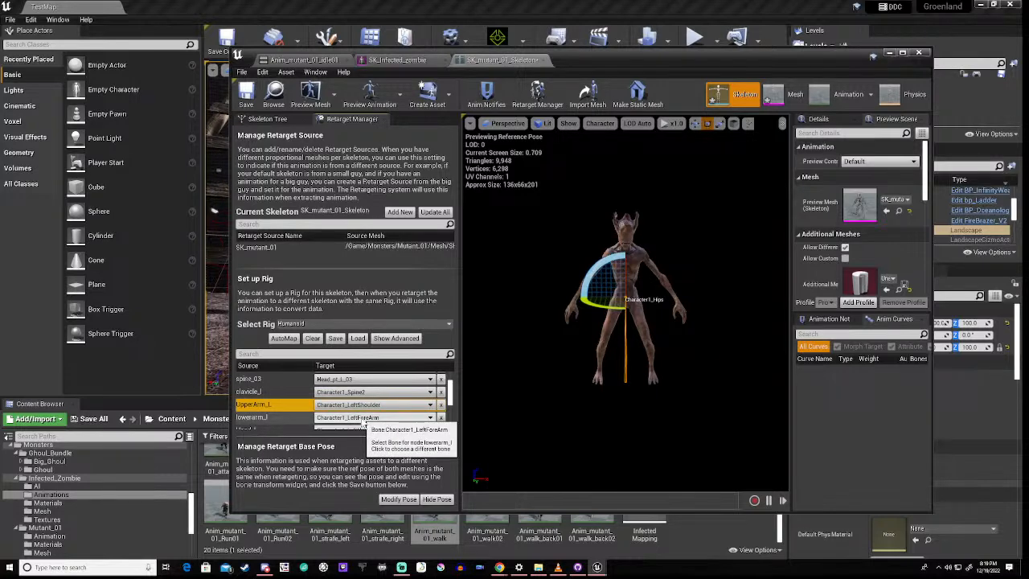
# Step: Examine the remaining Humanoid rig assignments of Mutant_01, from the left forearm through clavicle_r, right arm, neck and head to the feet
pyautogui.scroll(-1, 366, 420)
pyautogui.scroll(-2, 363, 418)
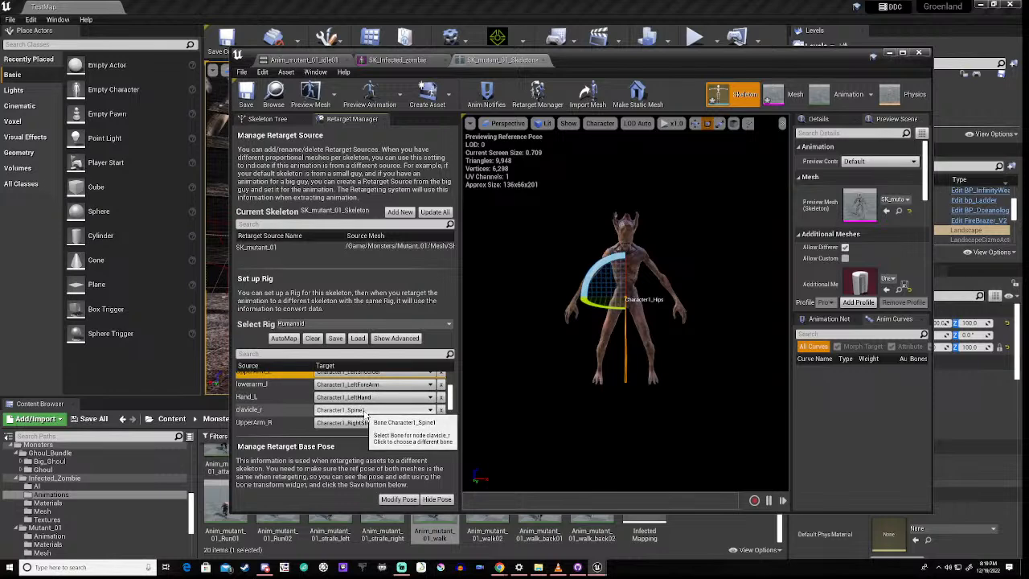
pyautogui.click(366, 412)
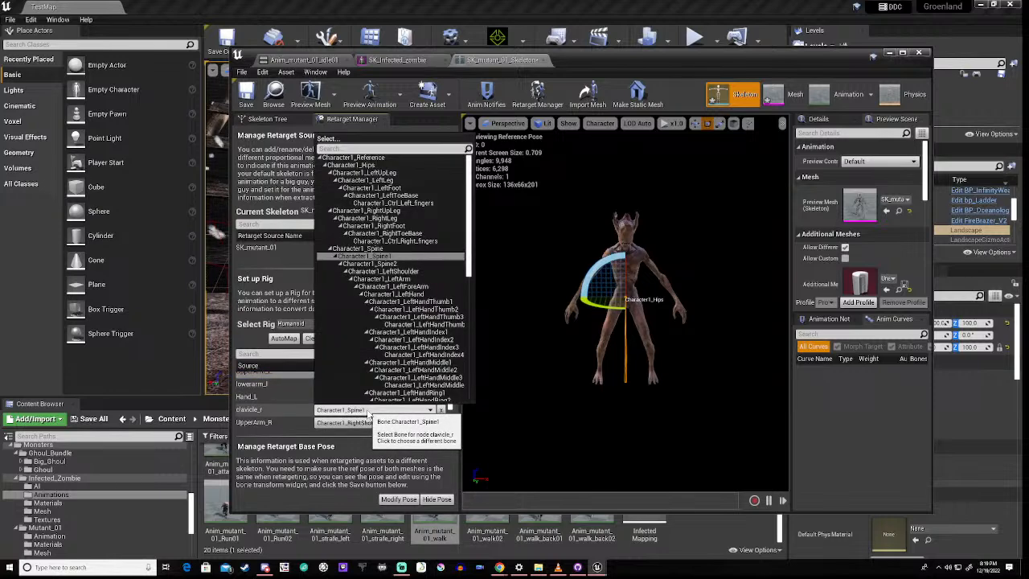
pyautogui.click(284, 396)
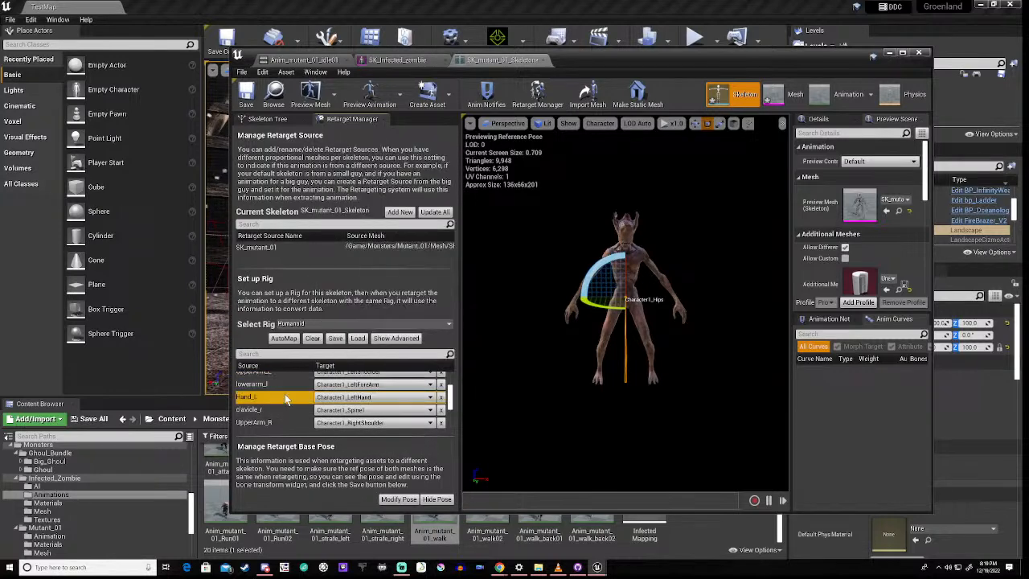
pyautogui.scroll(2, 353, 394)
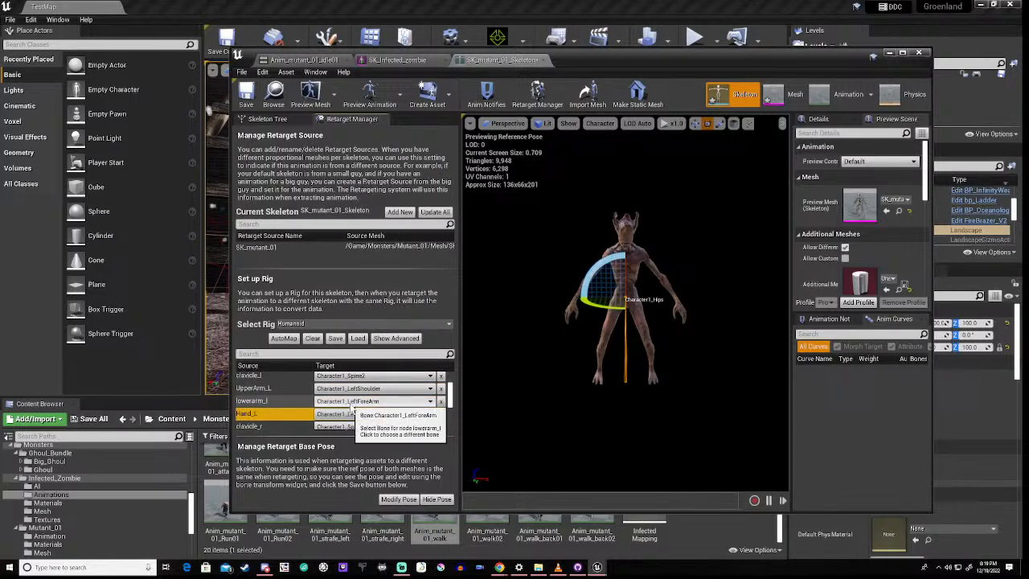
pyautogui.scroll(-1, 352, 410)
pyautogui.scroll(2, 352, 410)
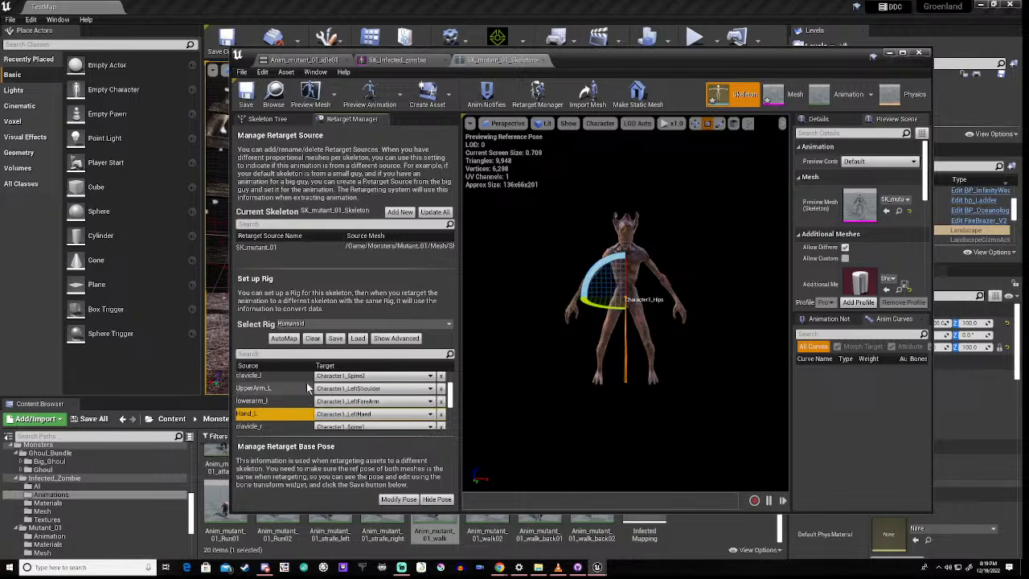
pyautogui.scroll(-1, 329, 398)
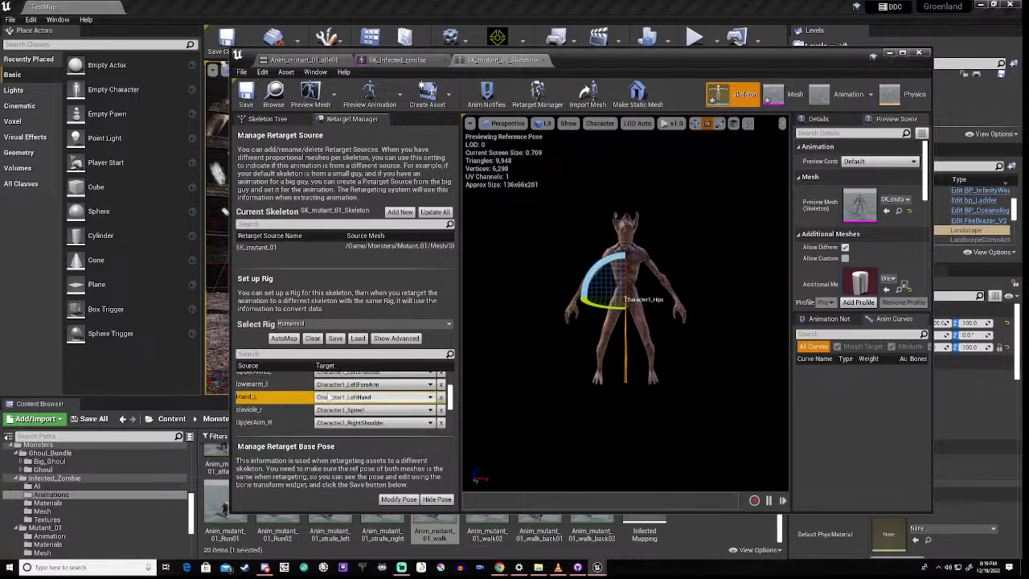
pyautogui.scroll(-1, 315, 414)
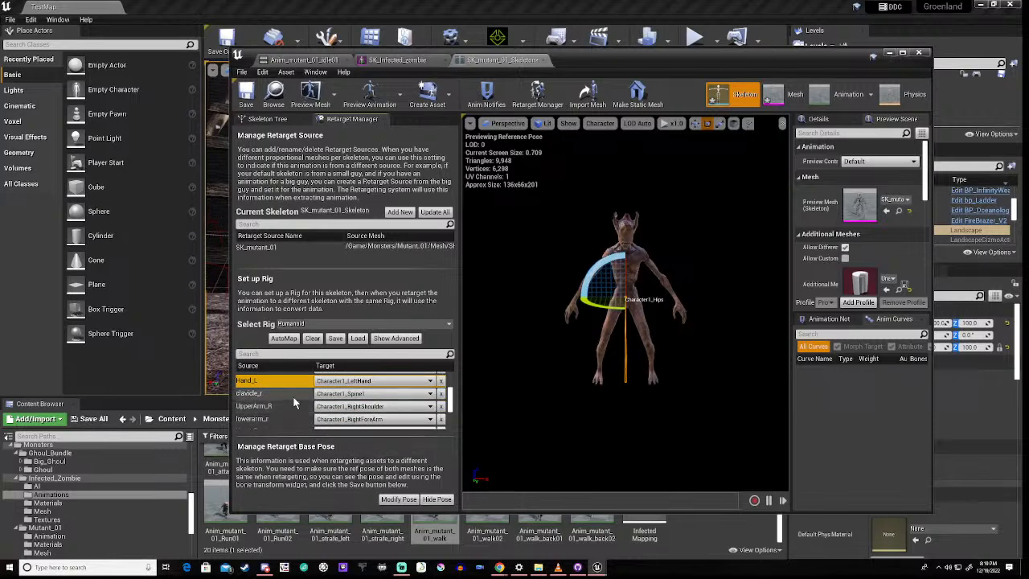
pyautogui.scroll(-3, 294, 397)
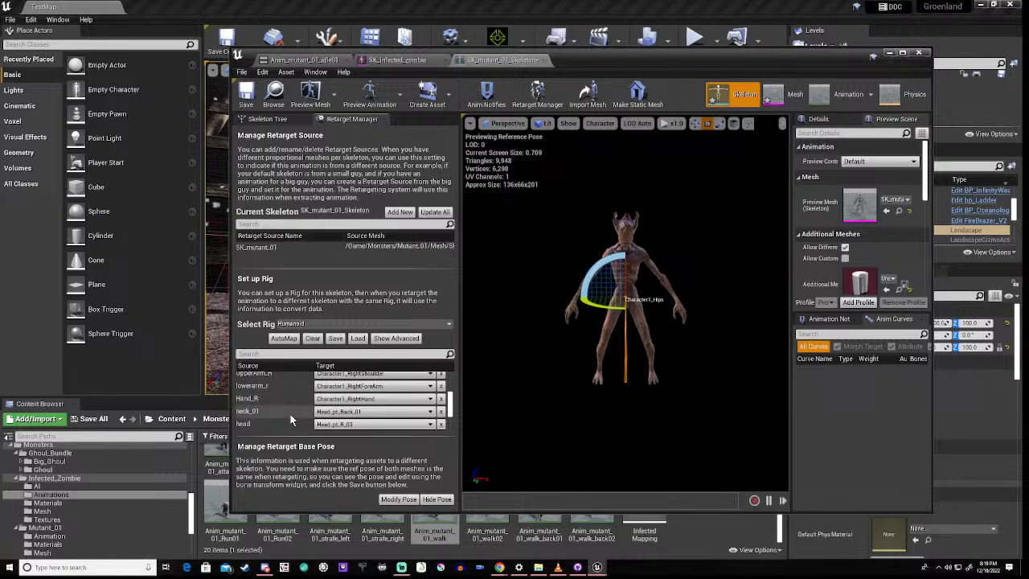
pyautogui.scroll(-3, 290, 414)
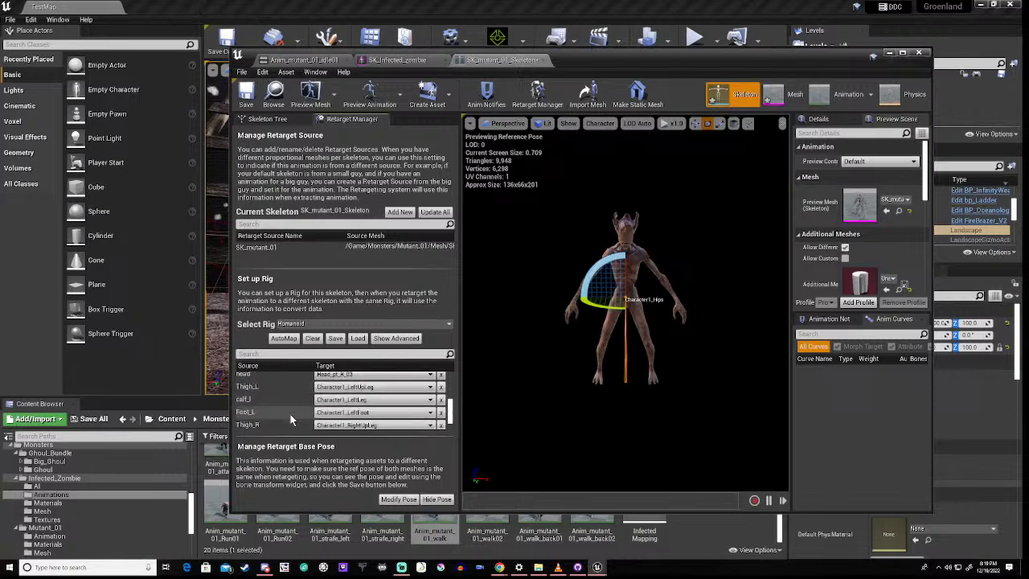
pyautogui.scroll(-1, 290, 414)
pyautogui.scroll(-1, 289, 412)
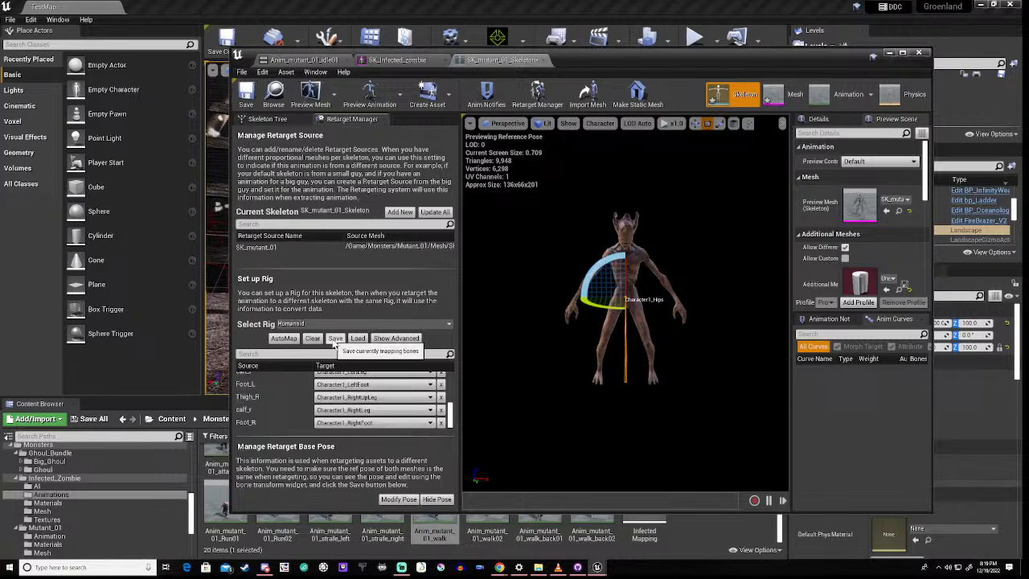
# Step: Save the bone mapping as InfectedMapping in Infected_Zombie's Animations folder, replacing the existing mapping asset
pyautogui.click(335, 338)
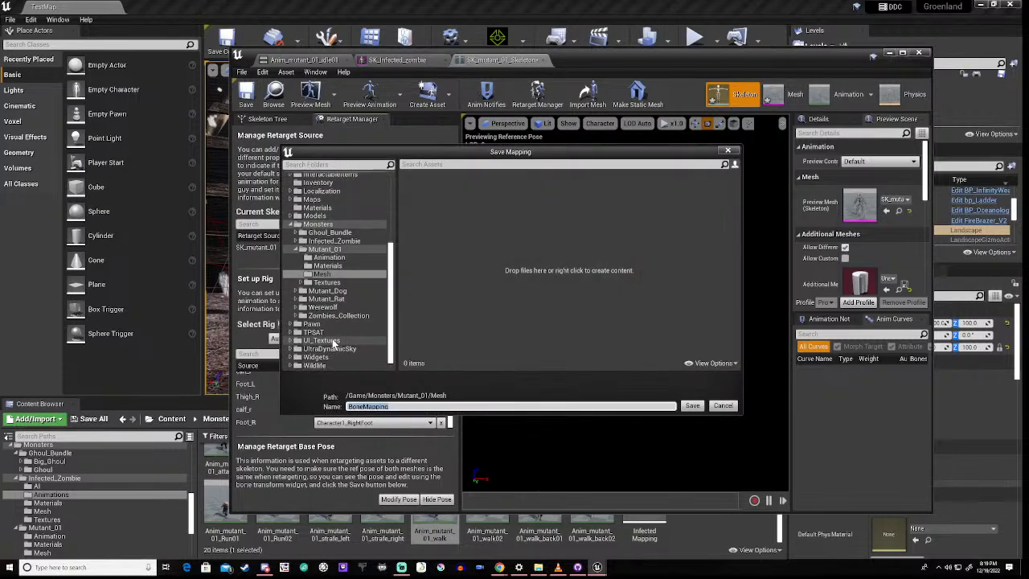
pyautogui.click(299, 242)
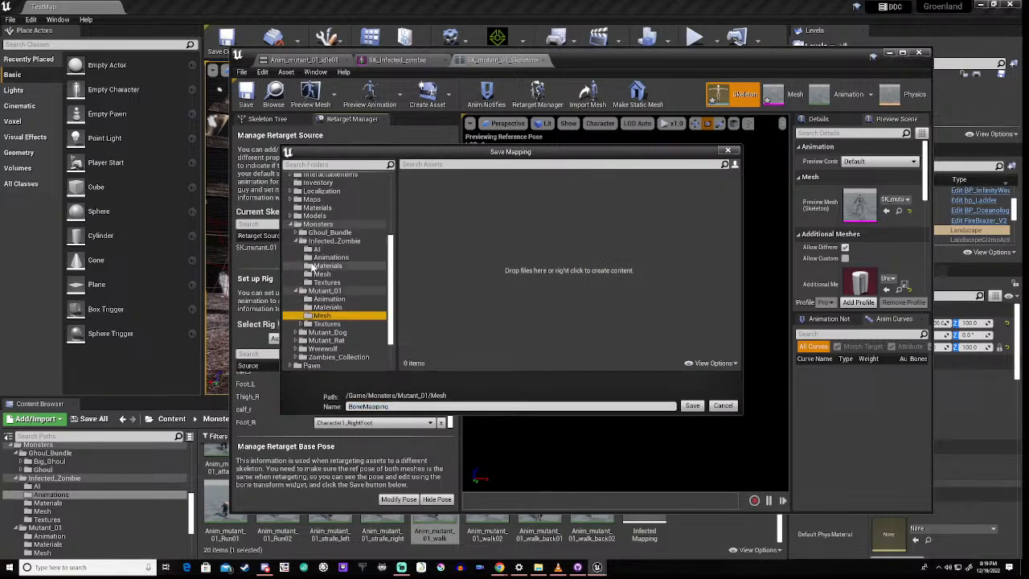
pyautogui.click(330, 257)
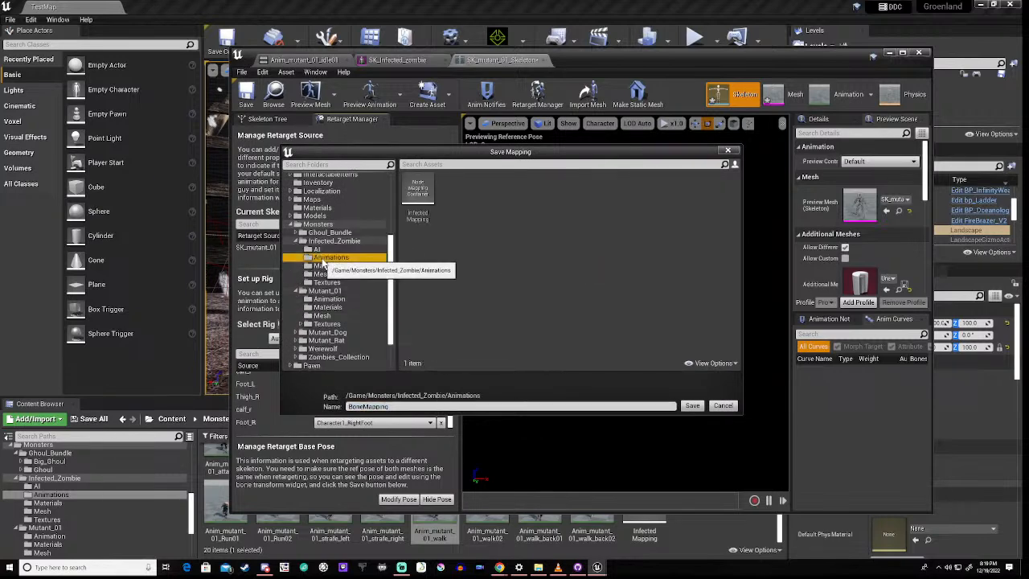
pyautogui.click(430, 189)
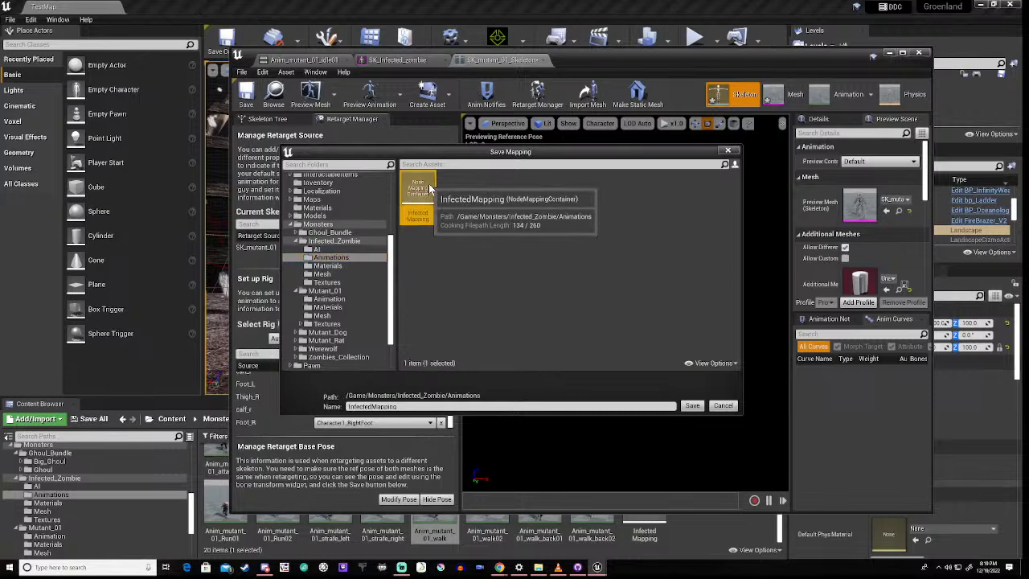
pyautogui.click(696, 408)
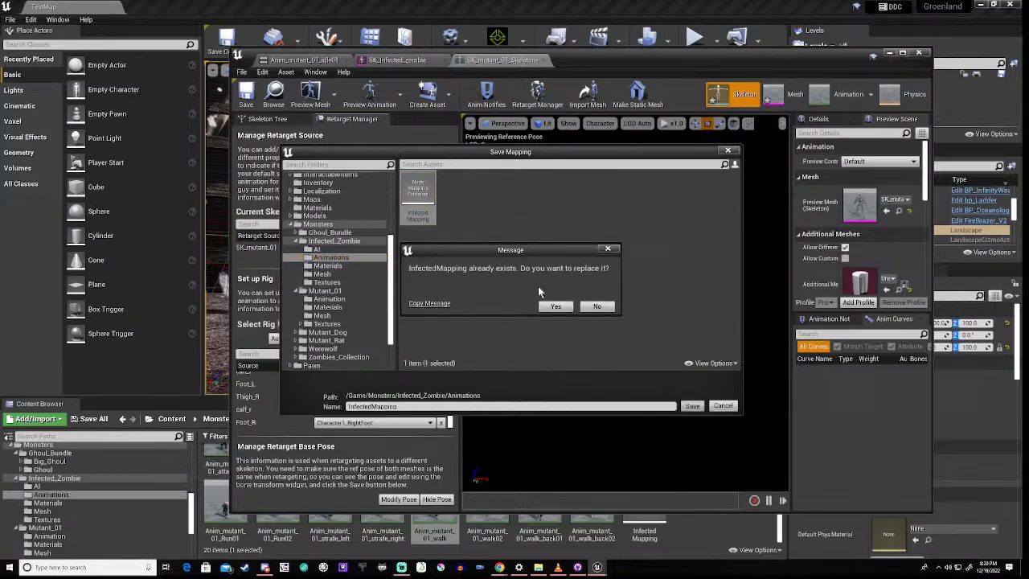
pyautogui.click(555, 305)
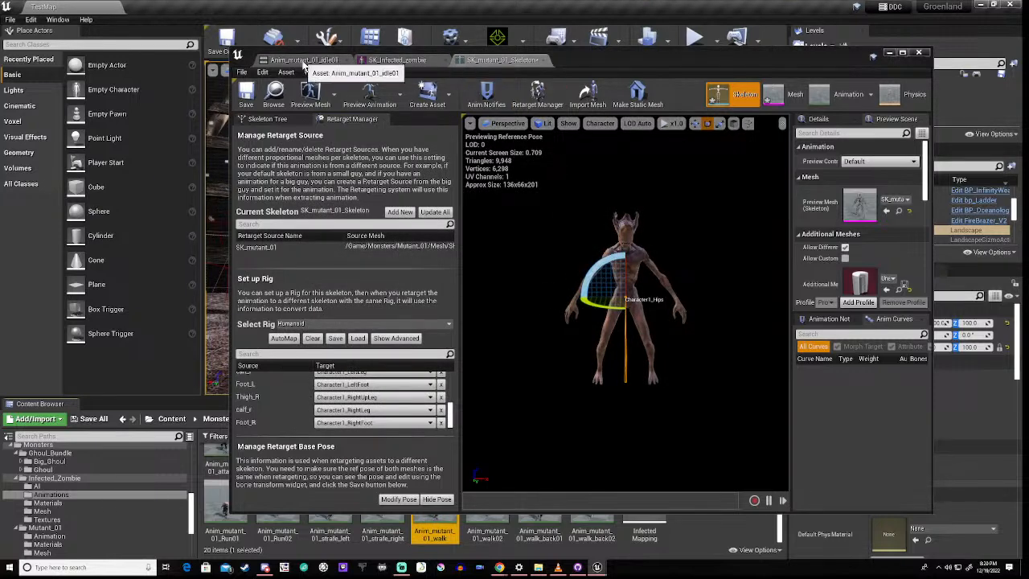
# Step: Preview the retargeted Anim_mutant_01_walk on the zombie mesh from another angle, and return to Mutant_01's Anim_mutant_01_idle01
pyautogui.doubleClick(442, 529)
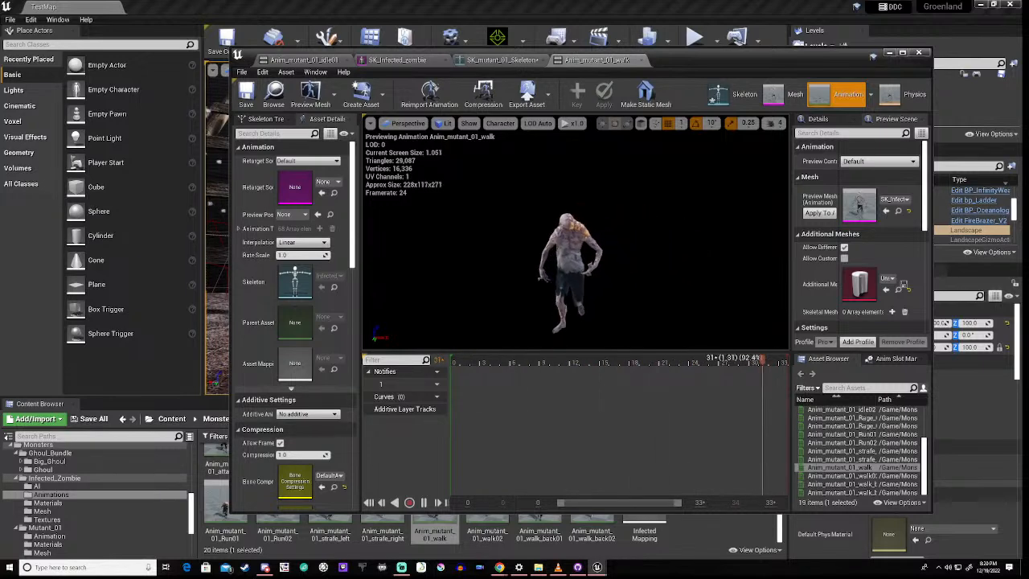
pyautogui.moveTo(576, 242); pyautogui.dragTo(542, 241, button='right')
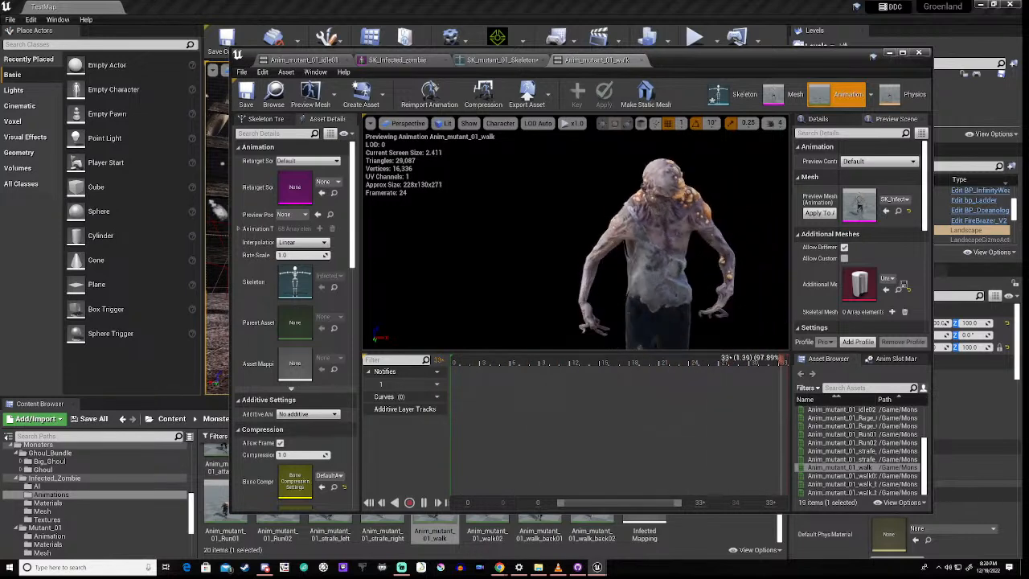
pyautogui.click(316, 61)
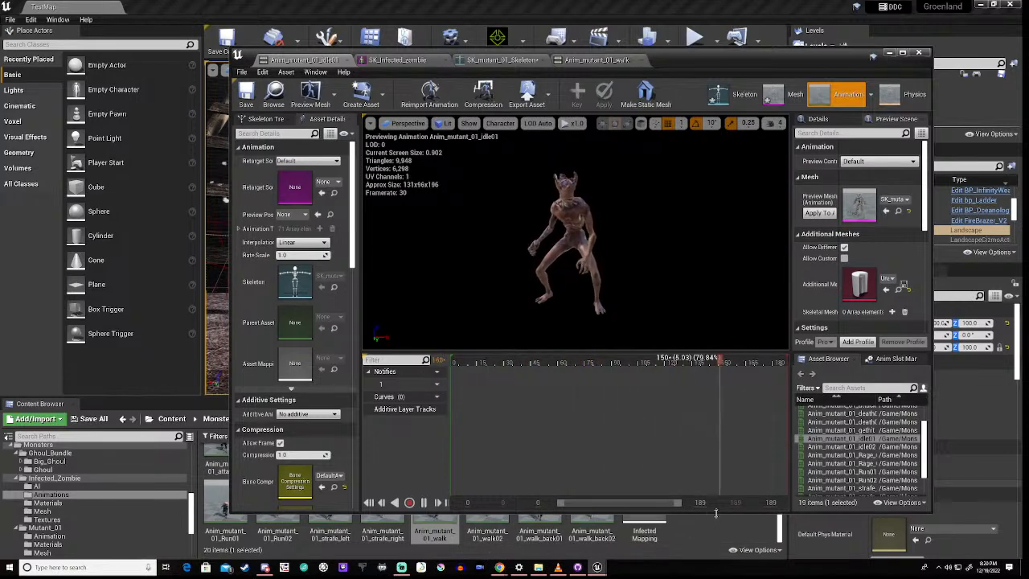
# Step: Preview the retargeted Anim_mutant_01_idle01 from Infected_Zombie's Animations folder on the zombie mesh and pause its playback
pyautogui.moveTo(710, 513); pyautogui.dragTo(711, 433)
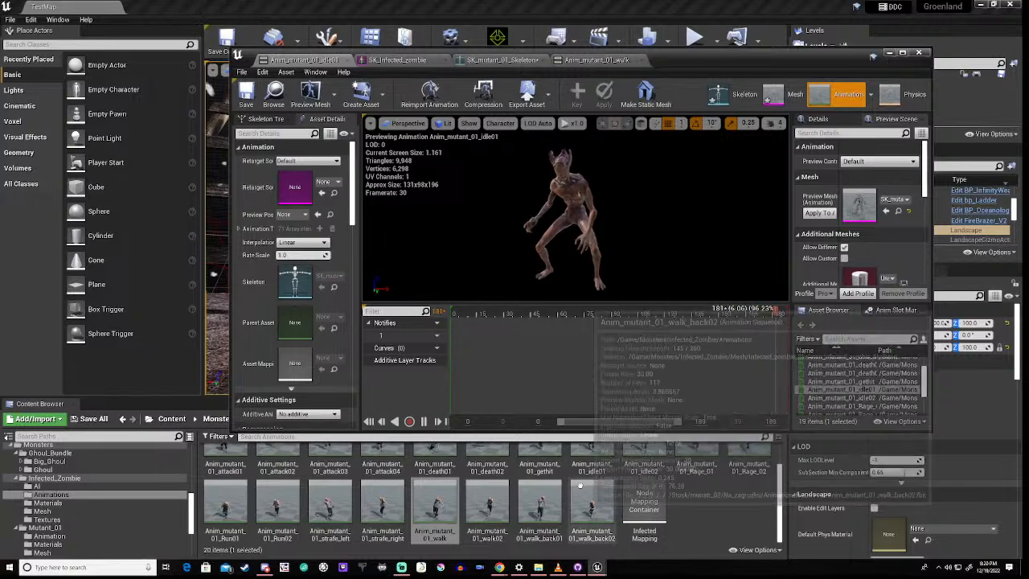
pyautogui.doubleClick(590, 451)
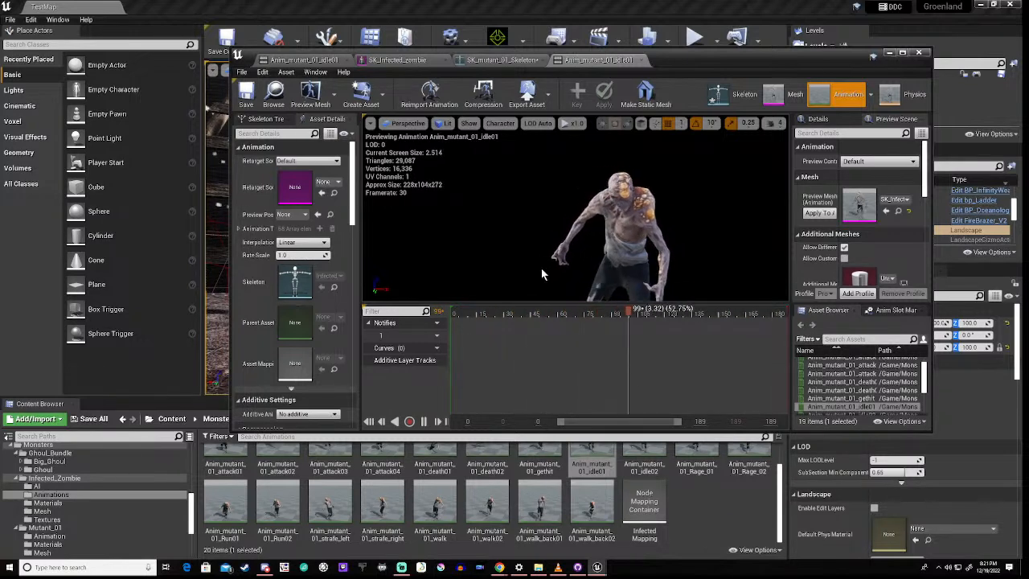
pyautogui.click(424, 420)
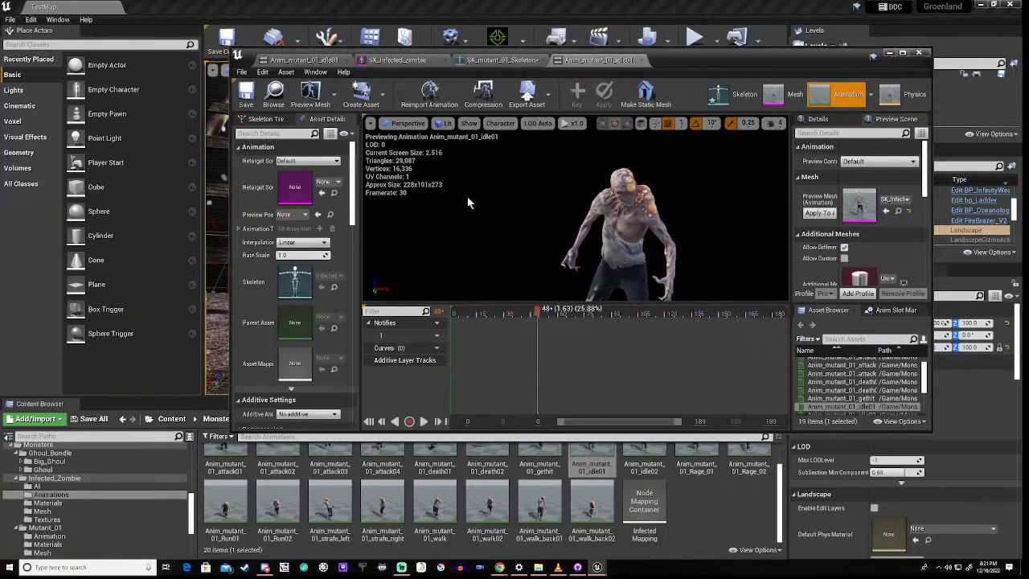
# Step: Map the Humanoid rig's UpperArm_R to the Character1_RightArm bone in the Mutant_01 skeleton
pyautogui.click(502, 60)
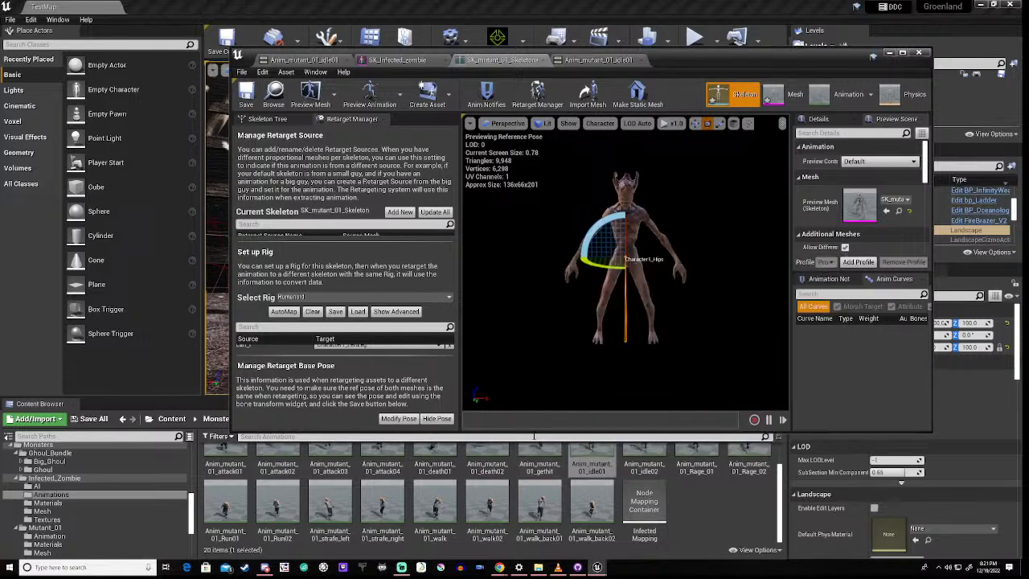
pyautogui.moveTo(536, 432); pyautogui.dragTo(535, 519)
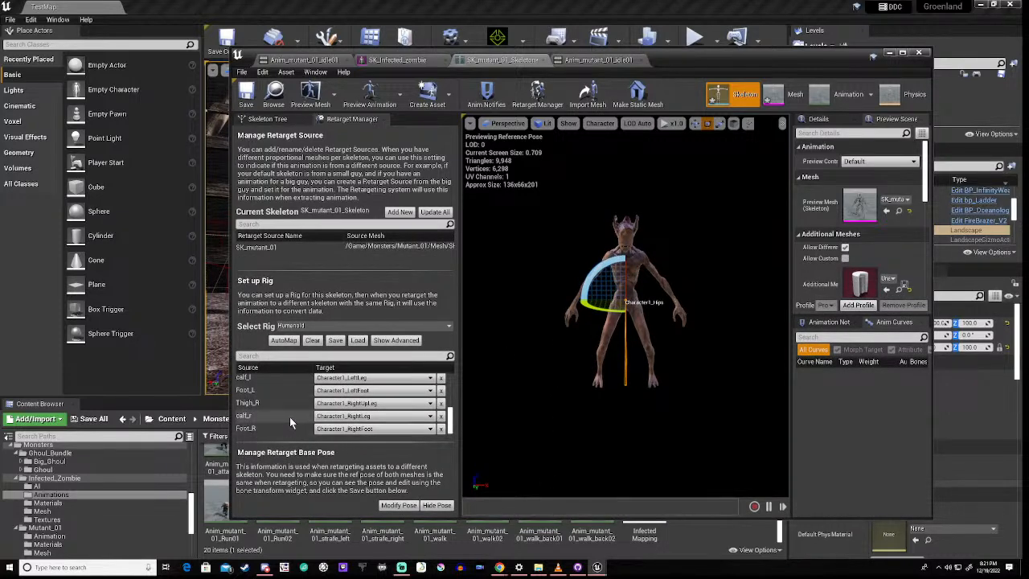
pyautogui.scroll(2, 411, 424)
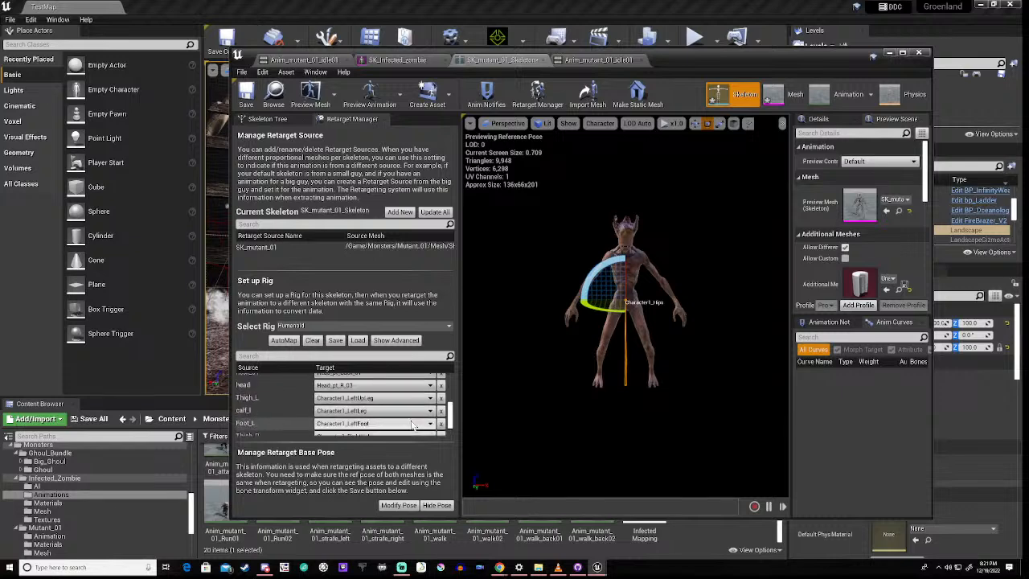
pyautogui.scroll(5, 412, 424)
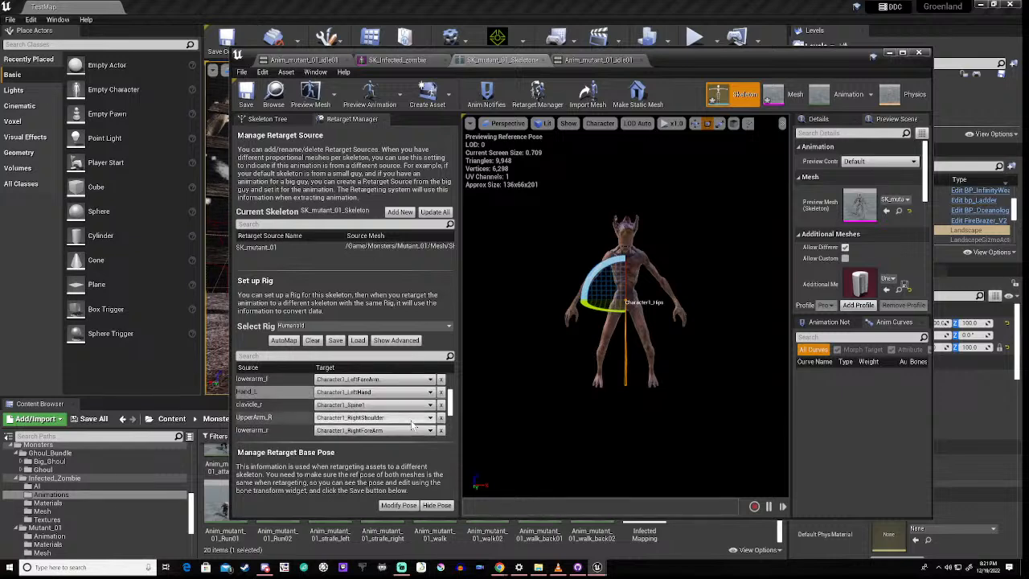
pyautogui.scroll(-1, 353, 418)
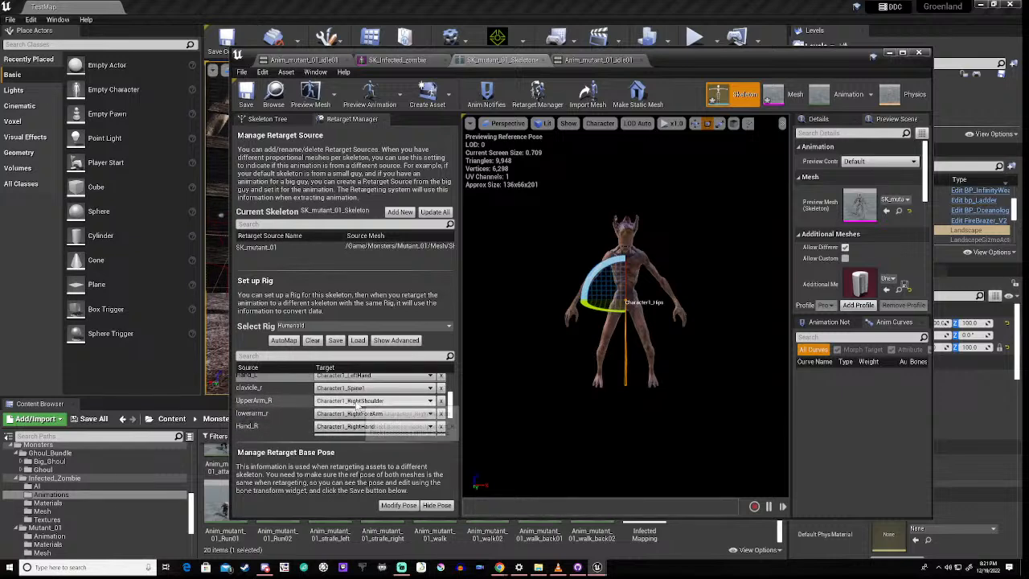
pyautogui.click(359, 402)
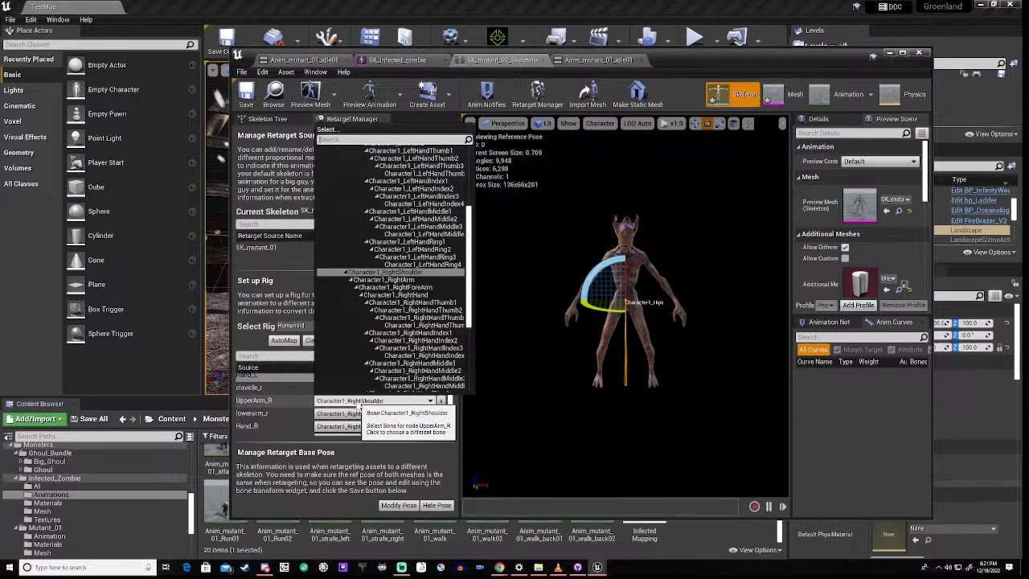
pyautogui.click(395, 283)
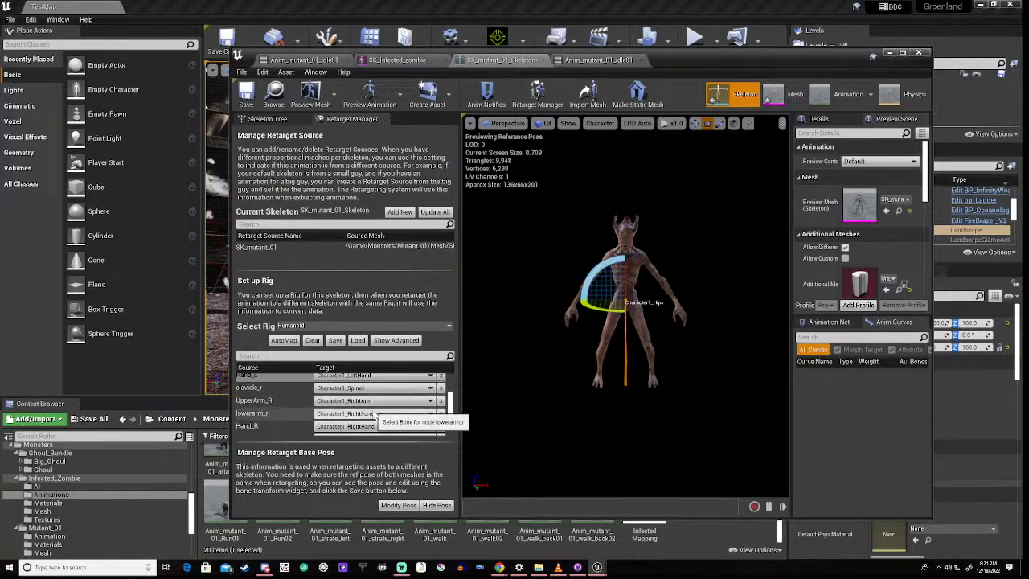
# Step: Map the Humanoid rig's UpperArm_L to the Character1_LeftArm bone in the Mutant_01 skeleton
pyautogui.scroll(-1, 378, 416)
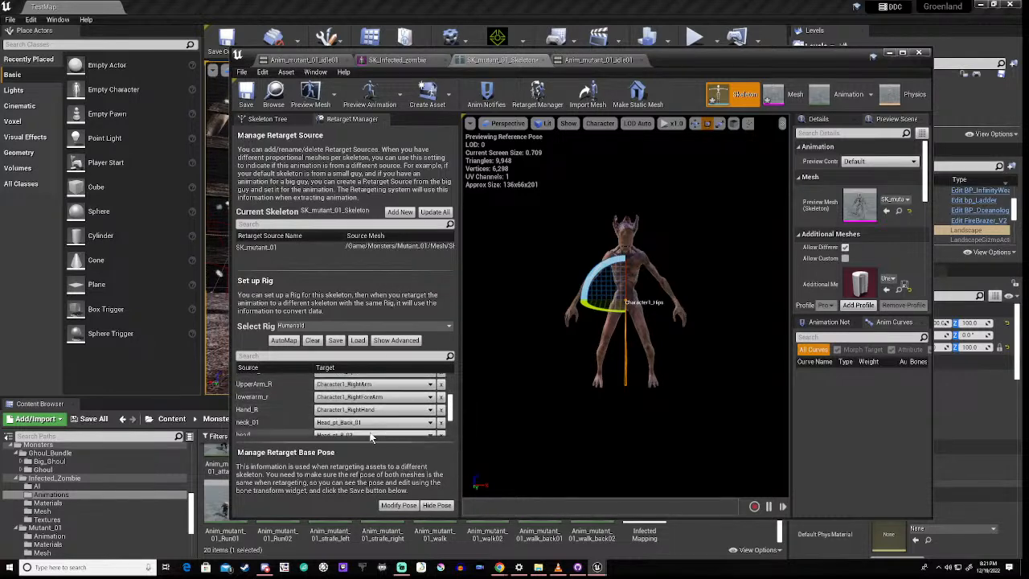
pyautogui.scroll(-1, 372, 436)
pyautogui.scroll(4, 374, 426)
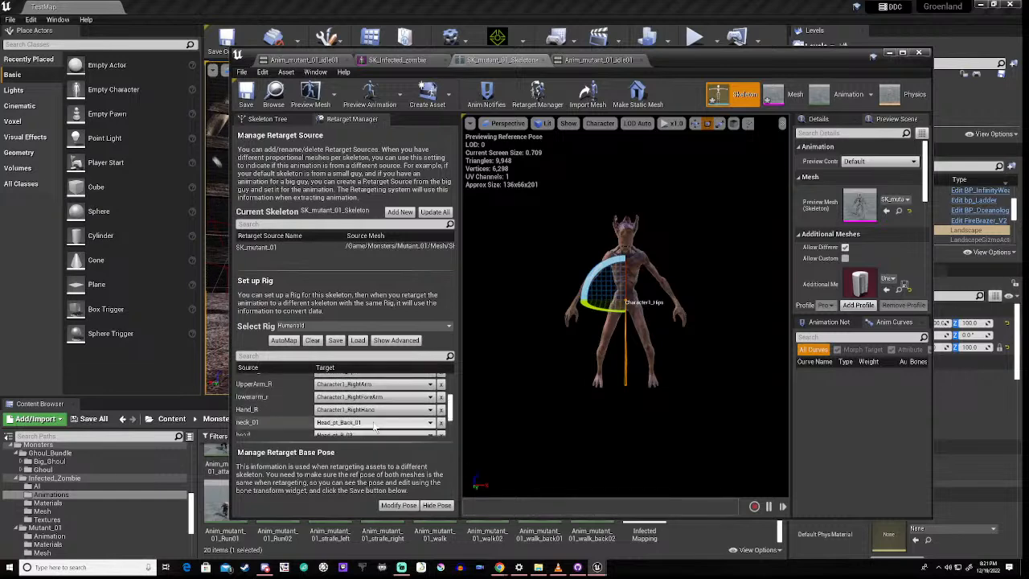
pyautogui.scroll(1, 375, 427)
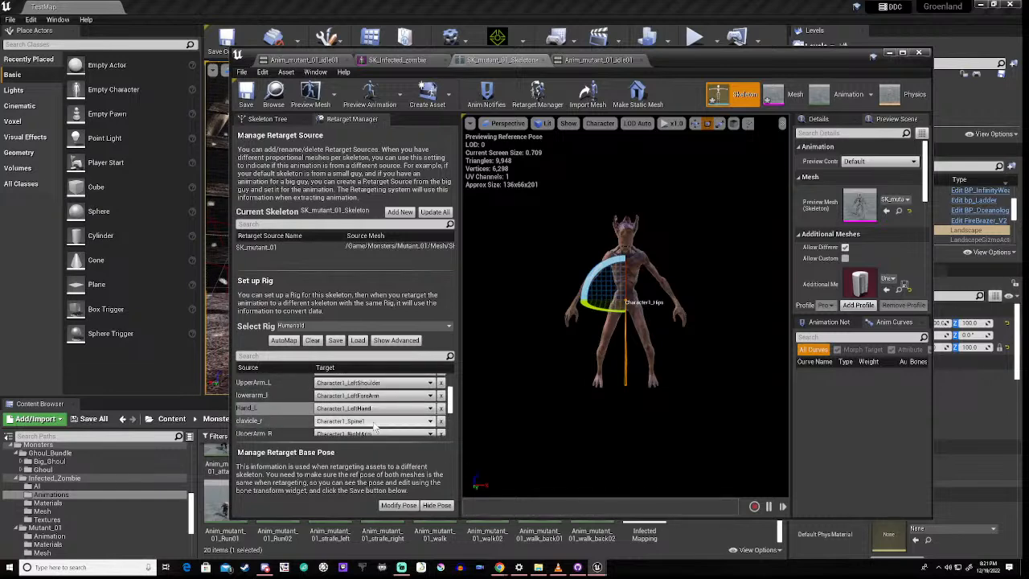
pyautogui.scroll(2, 374, 427)
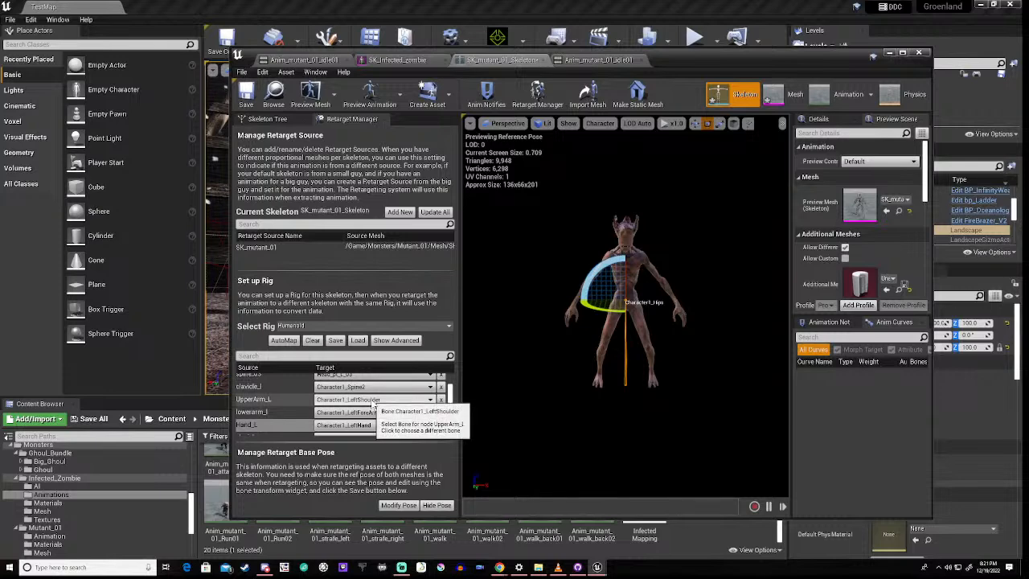
pyautogui.click(374, 399)
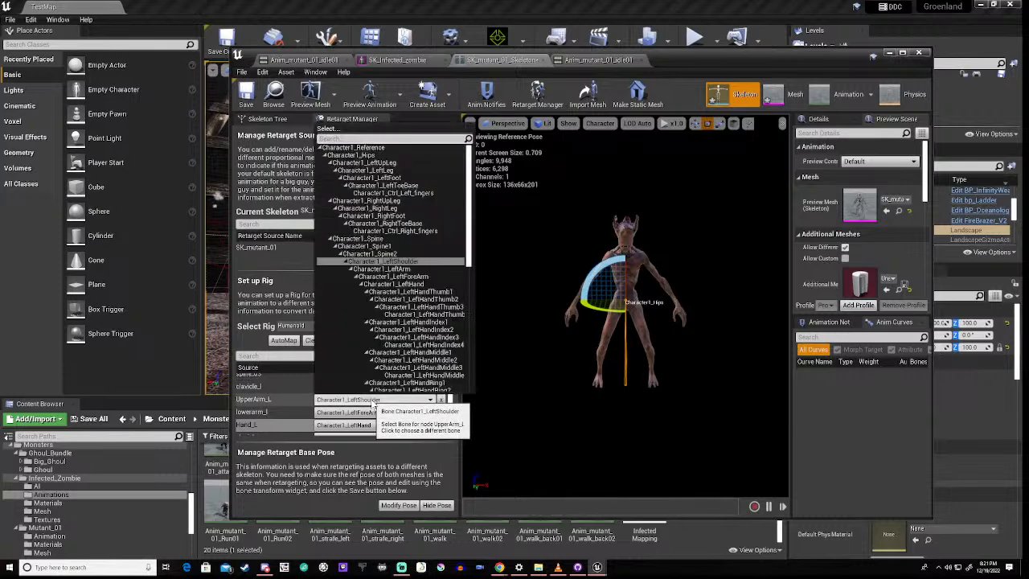
pyautogui.click(383, 268)
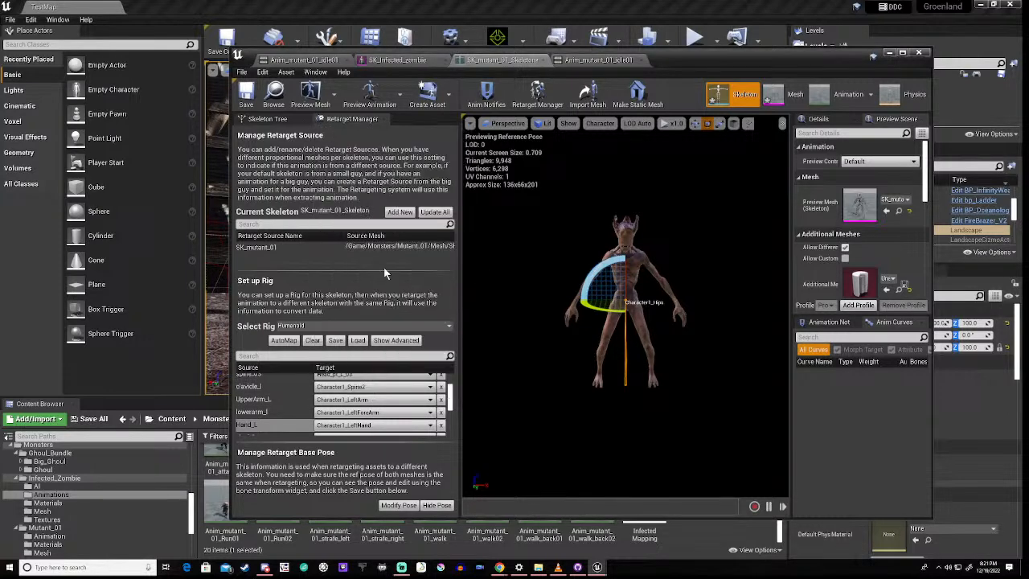
# Step: Save the rig's bone mapping as BoneMapping in Infected_Zombie's Animations folder
pyautogui.click(336, 341)
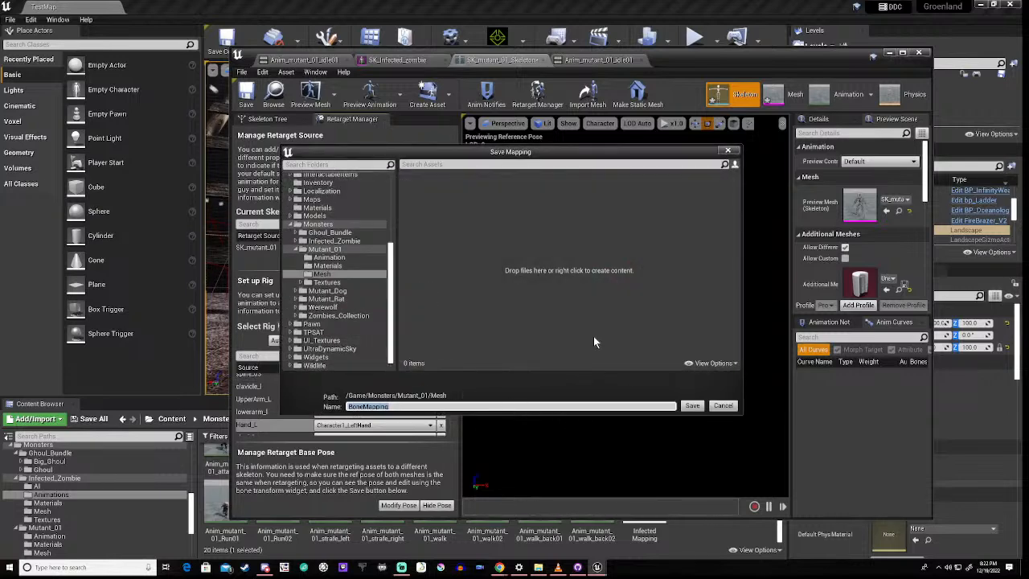
pyautogui.click(296, 242)
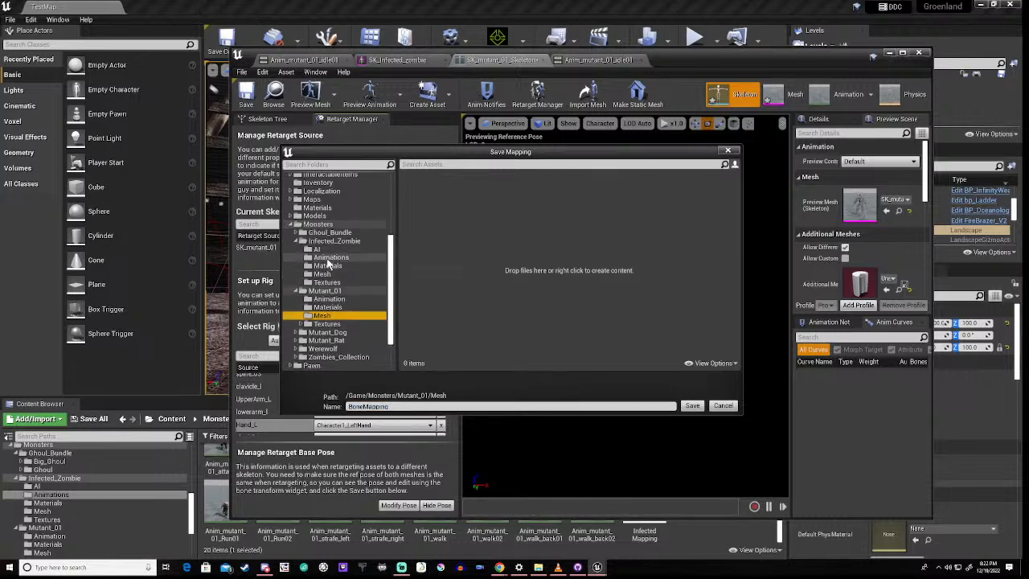
pyautogui.click(328, 258)
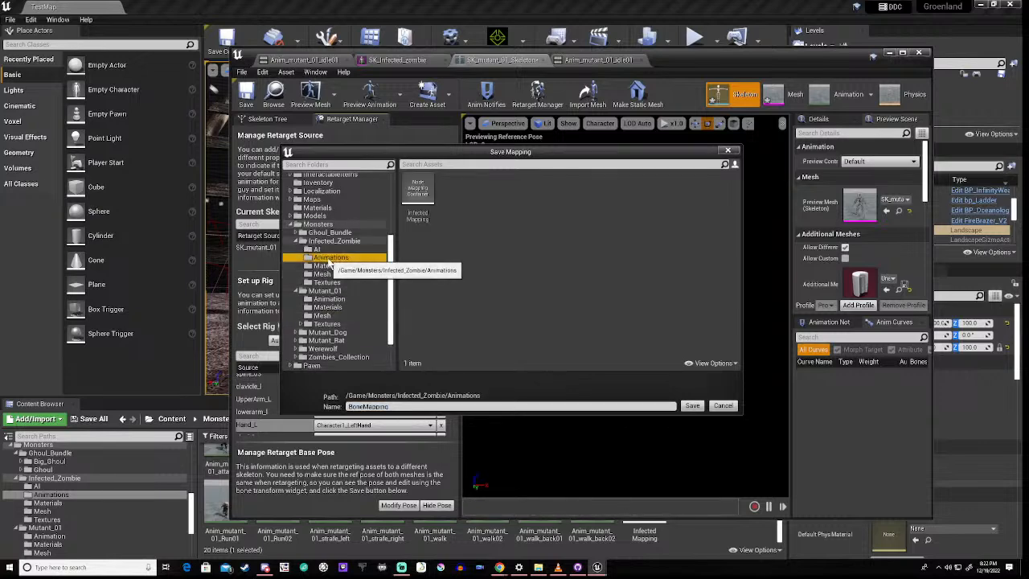
pyautogui.click(692, 406)
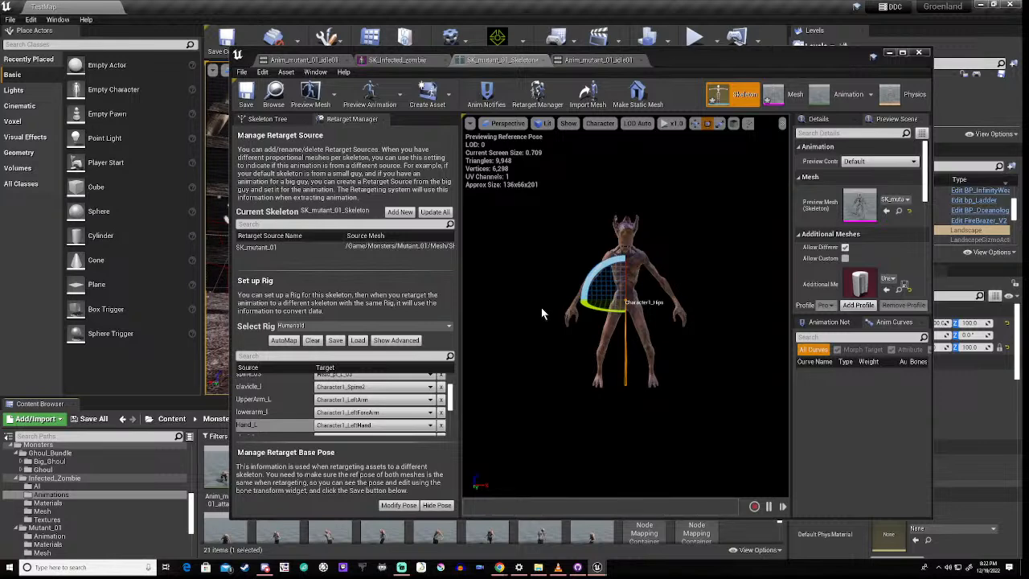
# Step: Save the corrected bone mapping over the existing InfectedMapping asset in Infected_Zombie's Animations folder
pyautogui.click(335, 341)
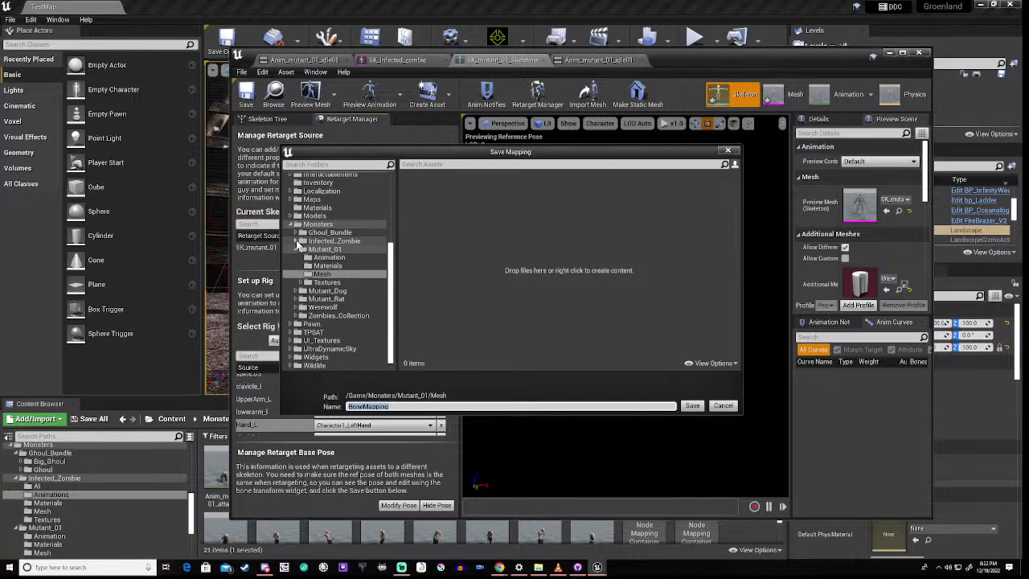
pyautogui.click(296, 241)
pyautogui.click(328, 257)
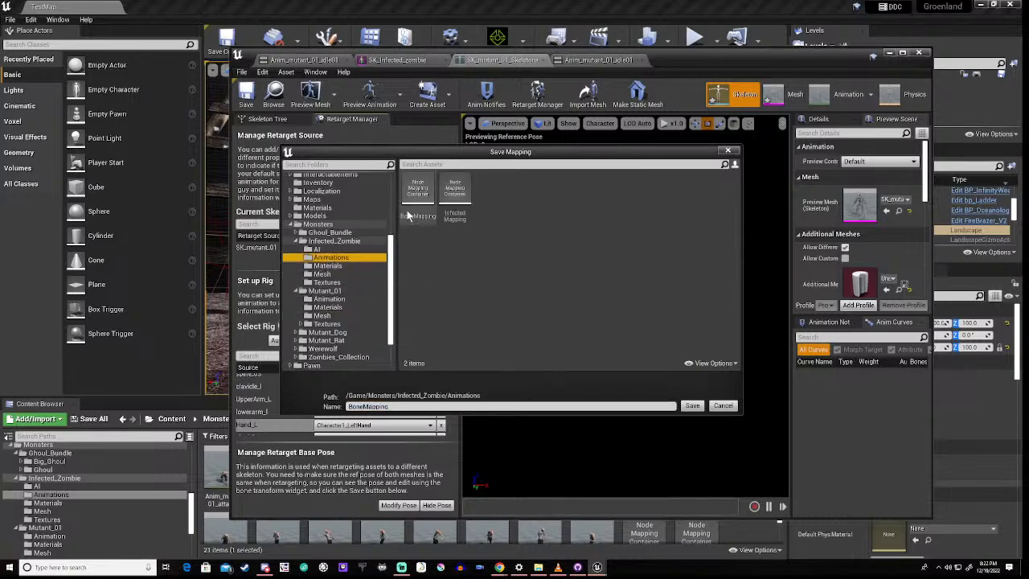
pyautogui.click(452, 193)
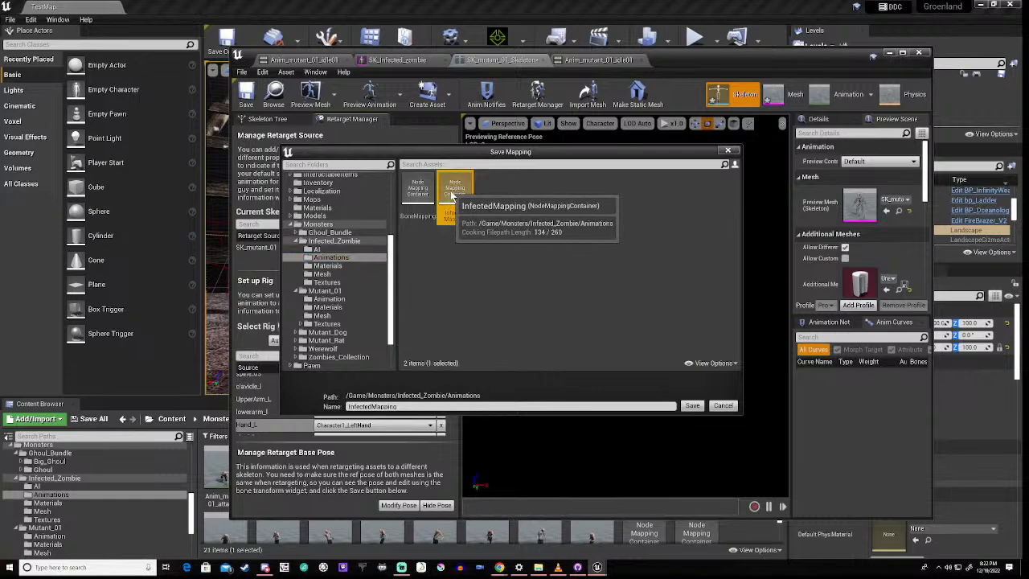
pyautogui.click(692, 406)
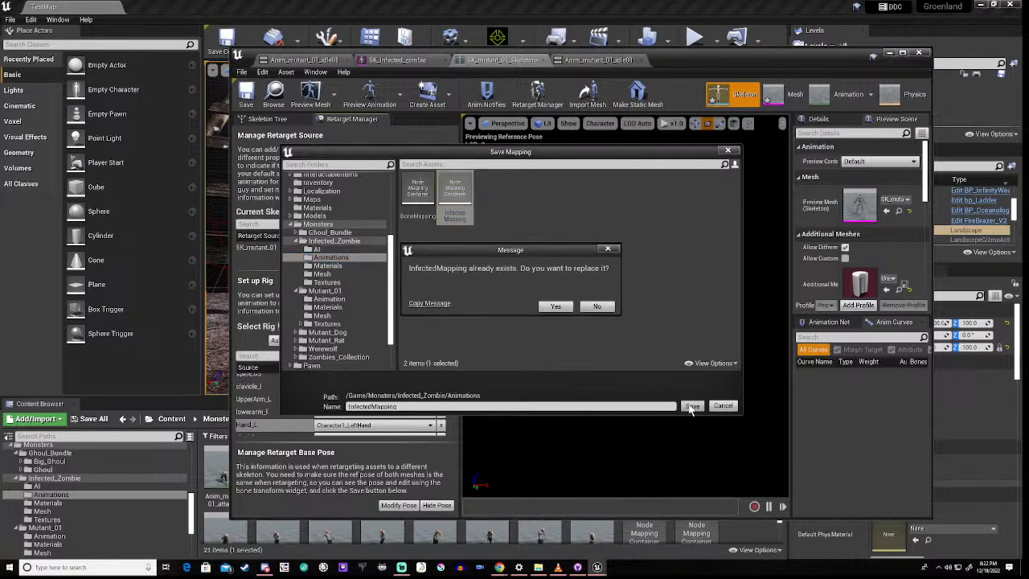
pyautogui.click(555, 306)
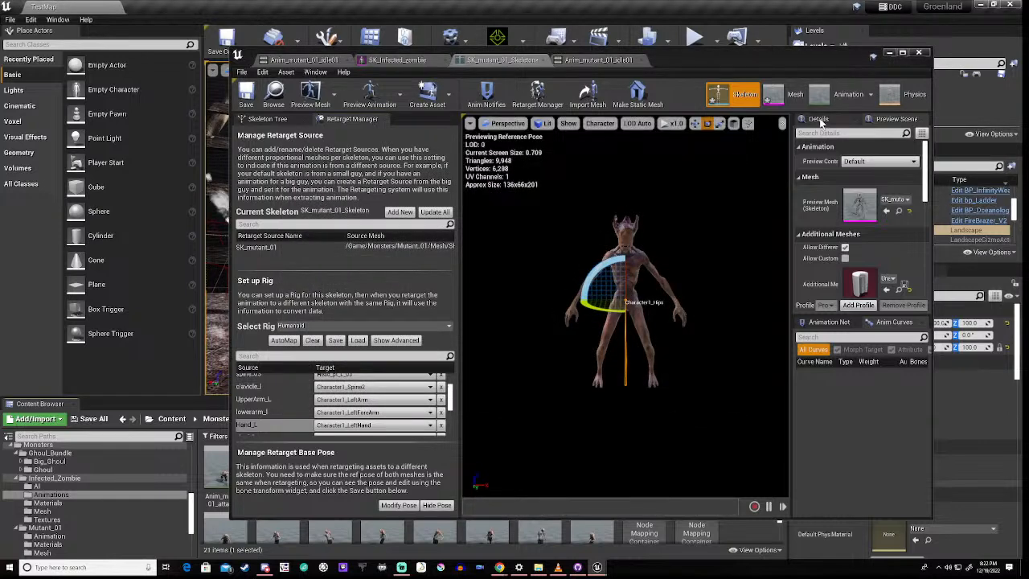
# Step: Delete the superfluous BoneMapping asset from Infected_Zombie's Animations folder
pyautogui.click(889, 53)
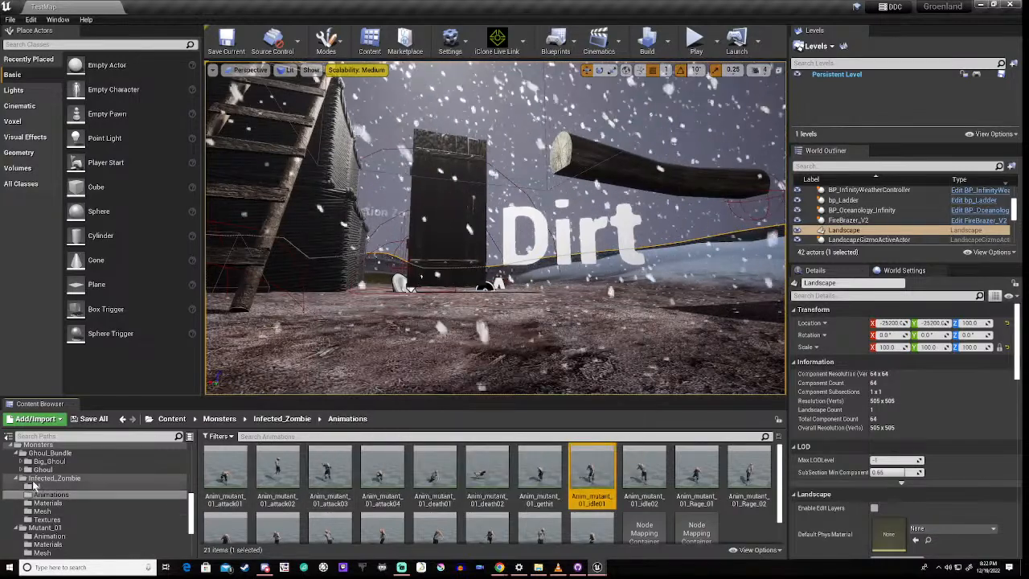
pyautogui.scroll(-1, 274, 503)
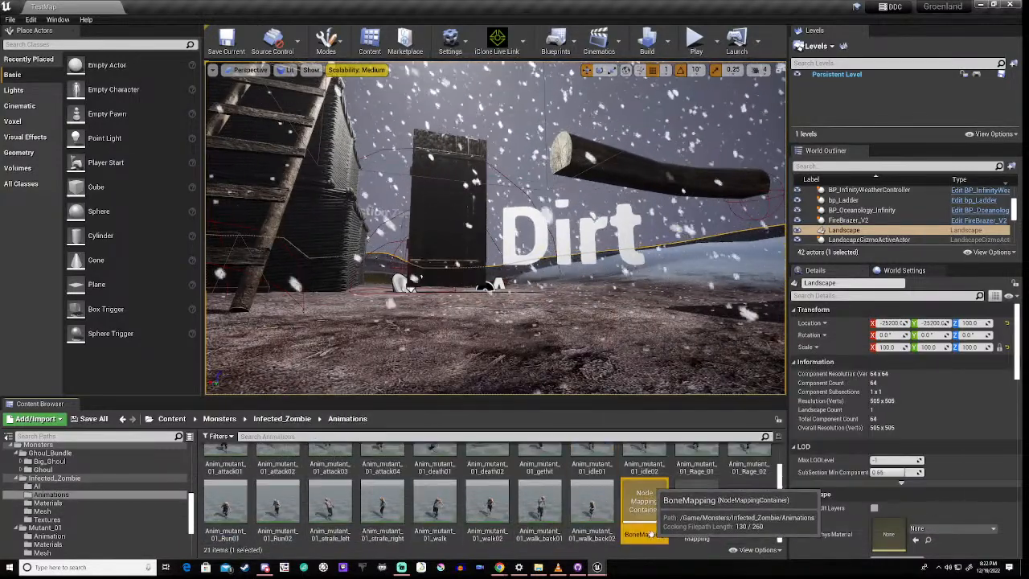
pyautogui.press('Delete')
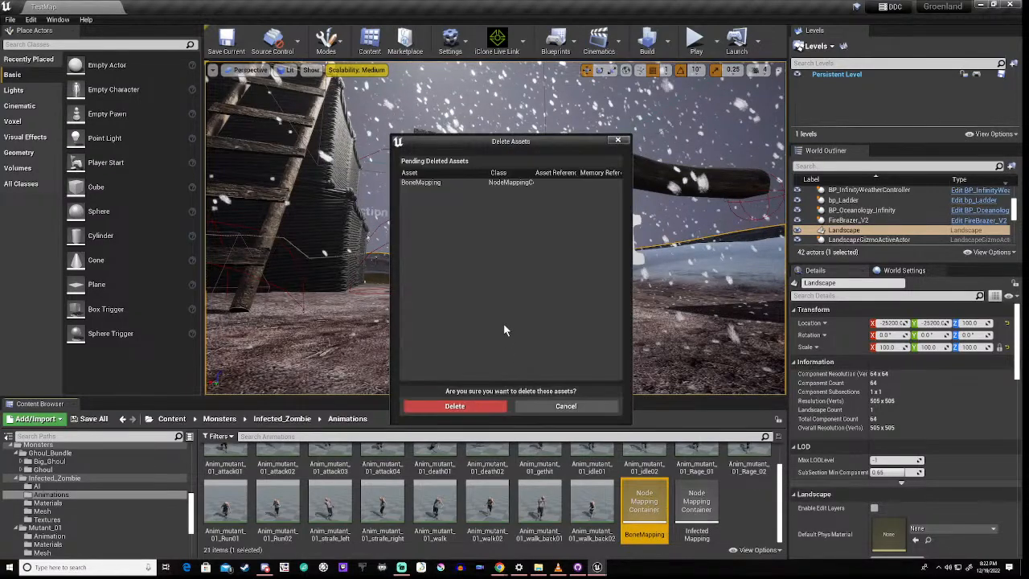
pyautogui.click(456, 406)
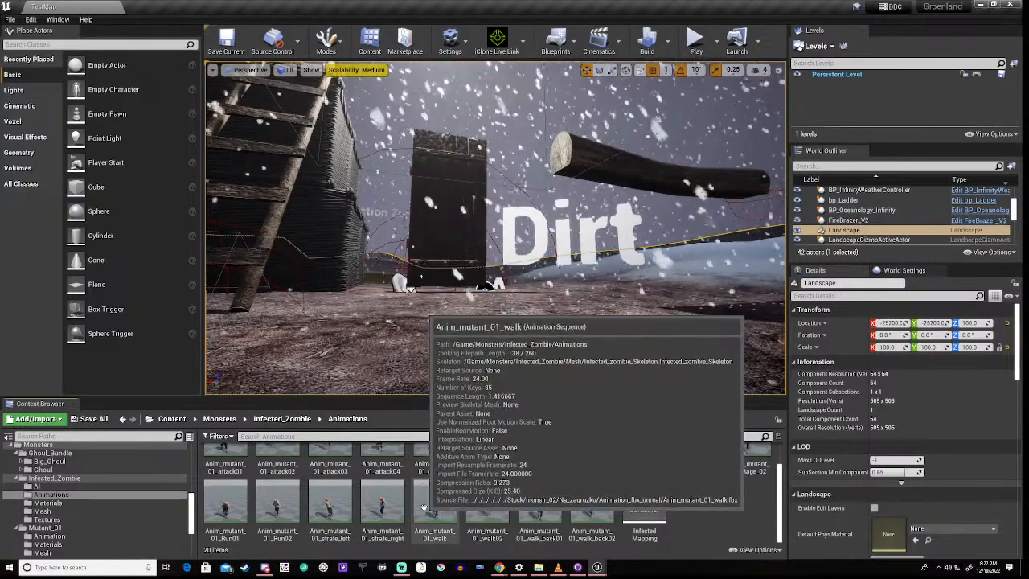
# Step: Preview the retargeted Anim_mutant_01_walk on the zombie mesh and close that animation
pyautogui.doubleClick(428, 513)
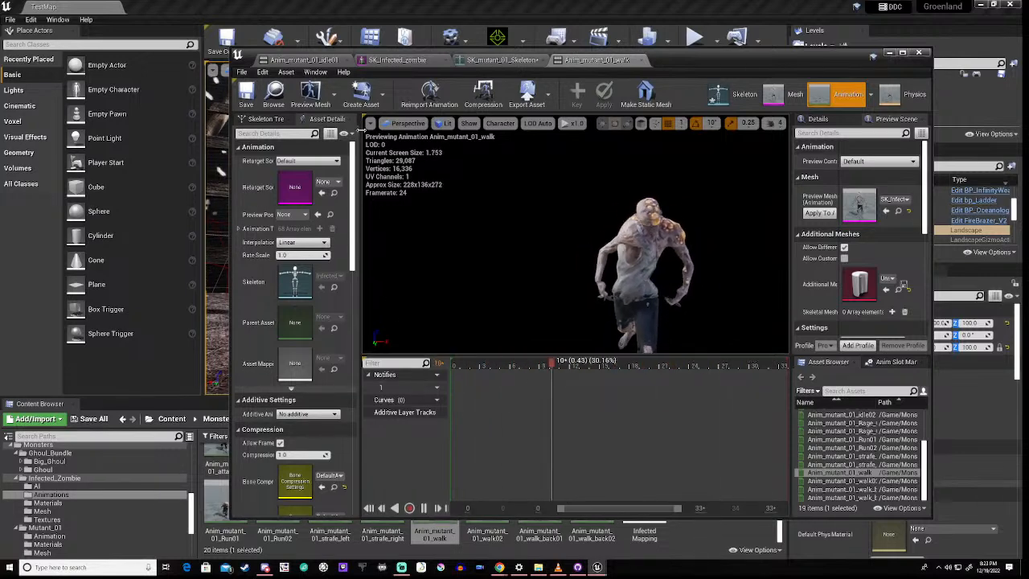
pyautogui.click(642, 61)
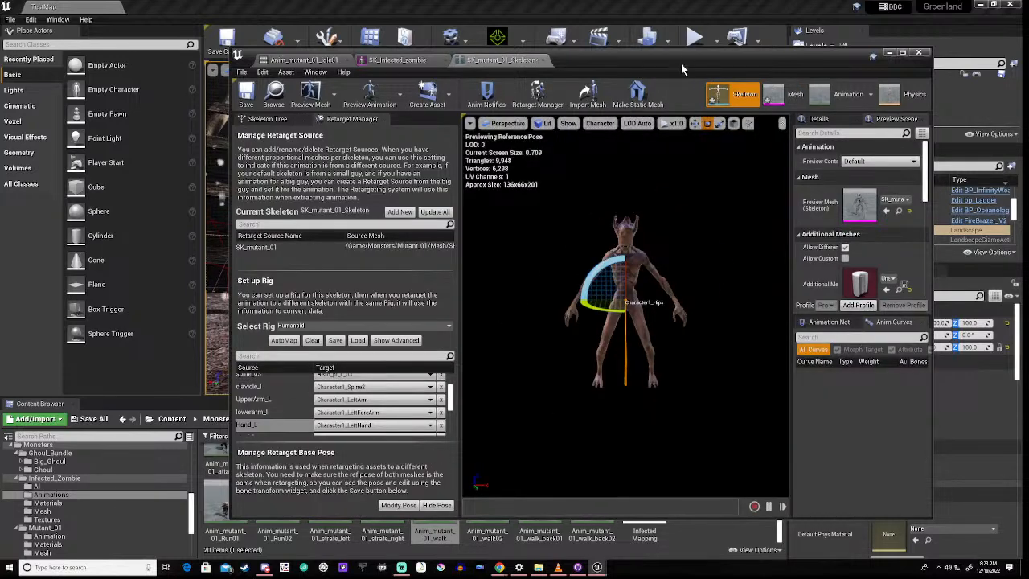
# Step: Force-delete all retargeted Anim_mutant_01 animations from Infected_Zombie's Animations folder, keeping InfectedMapping, and close the skeleton editor window
pyautogui.moveTo(685, 54); pyautogui.dragTo(684, 10)
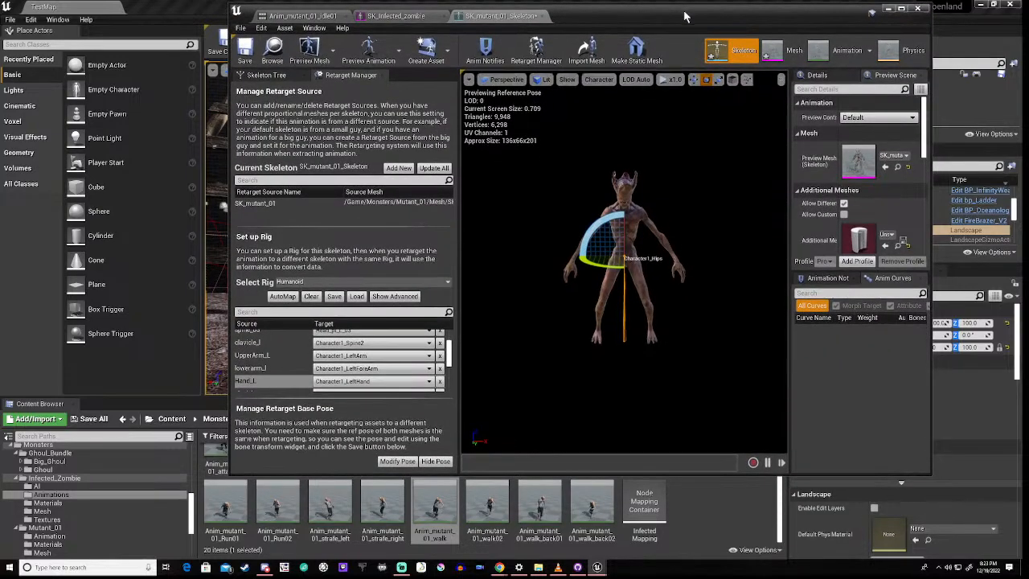
pyautogui.scroll(1, 585, 505)
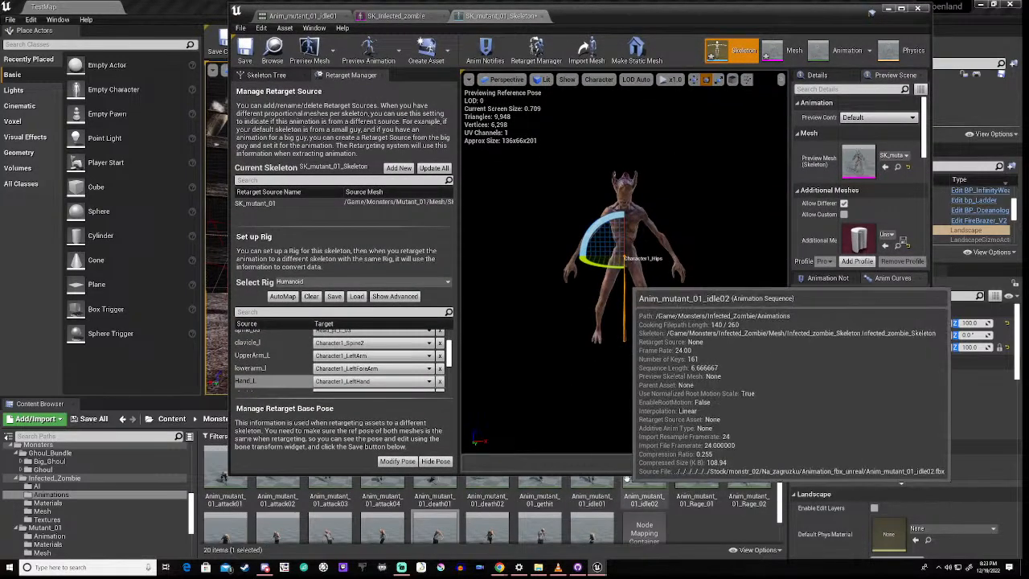
pyautogui.moveTo(629, 475); pyautogui.dragTo(635, 432)
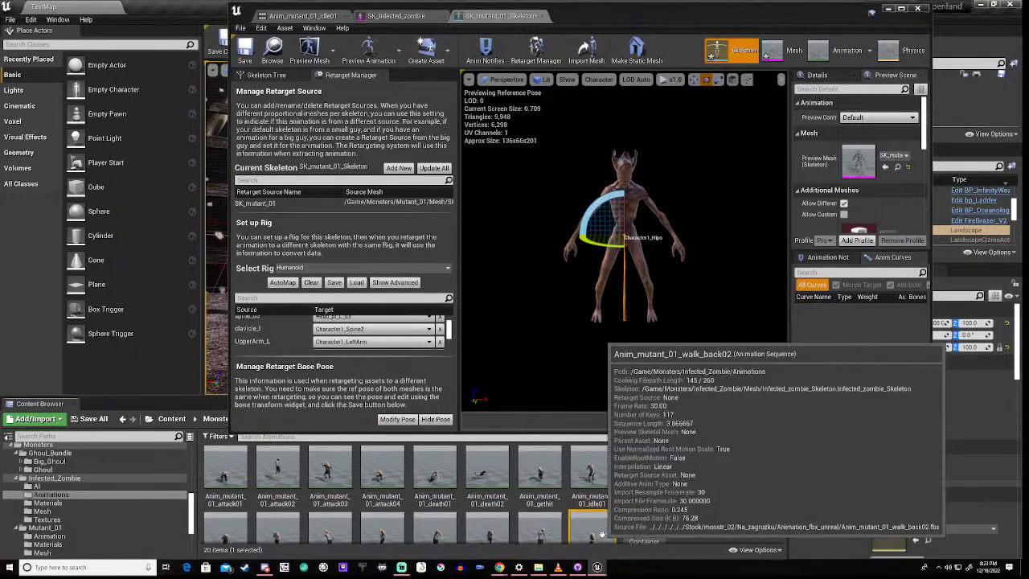
pyautogui.click(570, 528)
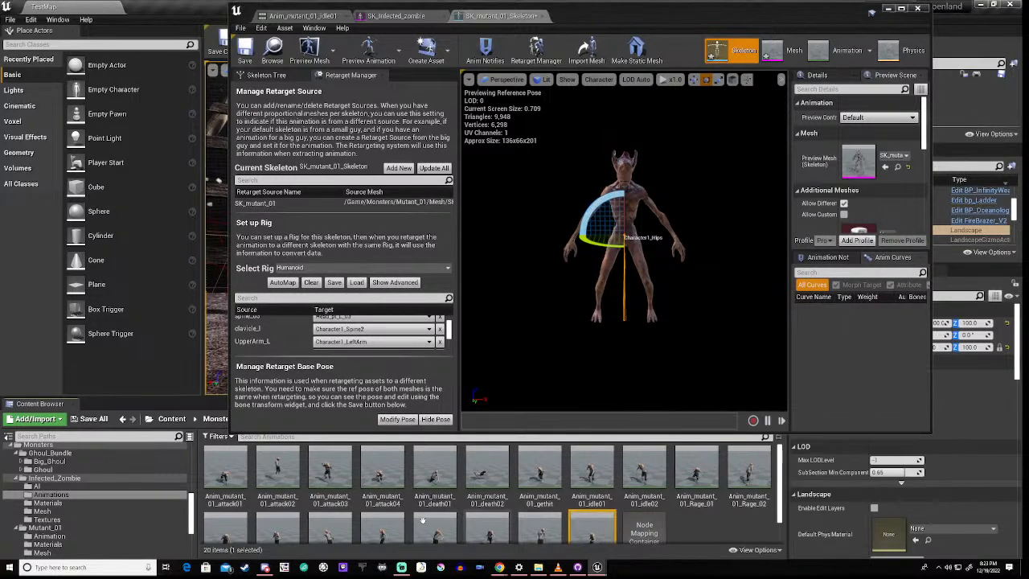
pyautogui.keyDown('shift'); pyautogui.click(233, 482); pyautogui.keyUp('shift')
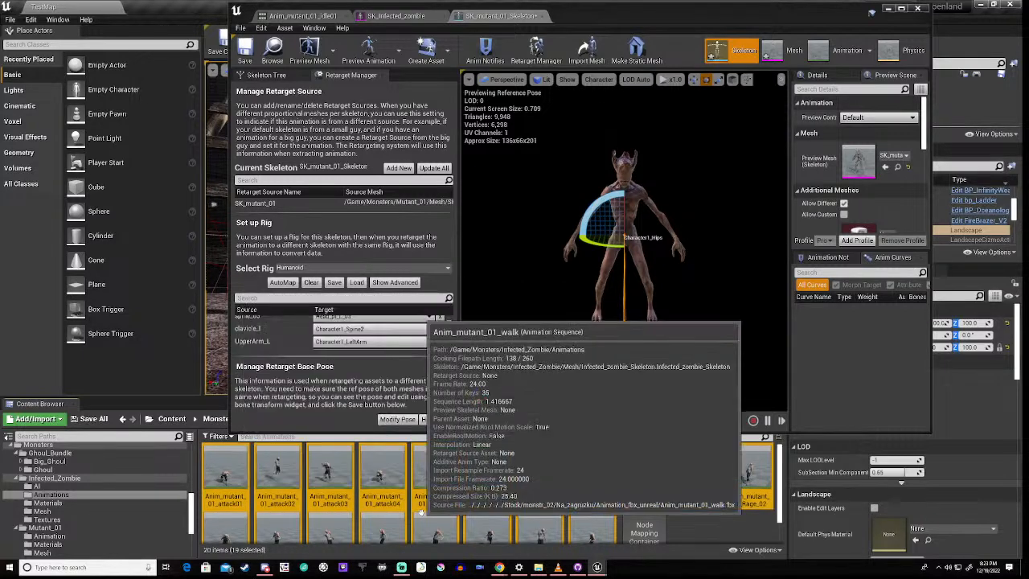
pyautogui.press('Delete')
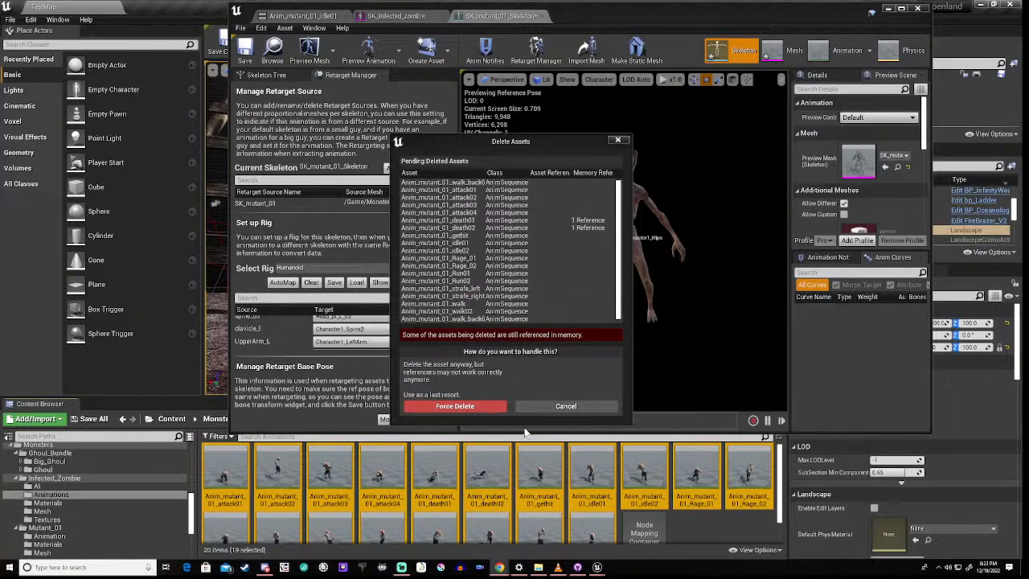
pyautogui.click(466, 406)
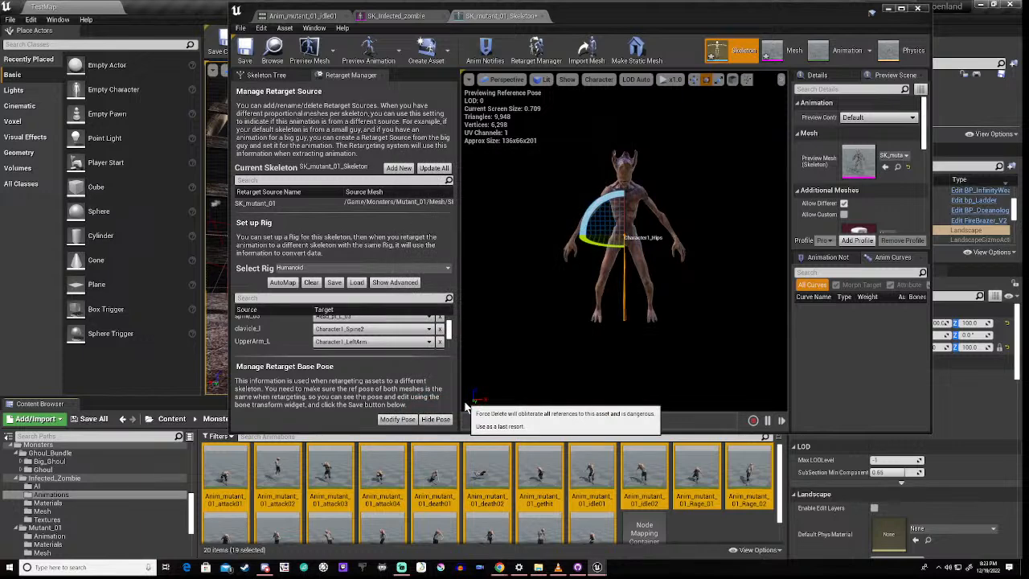
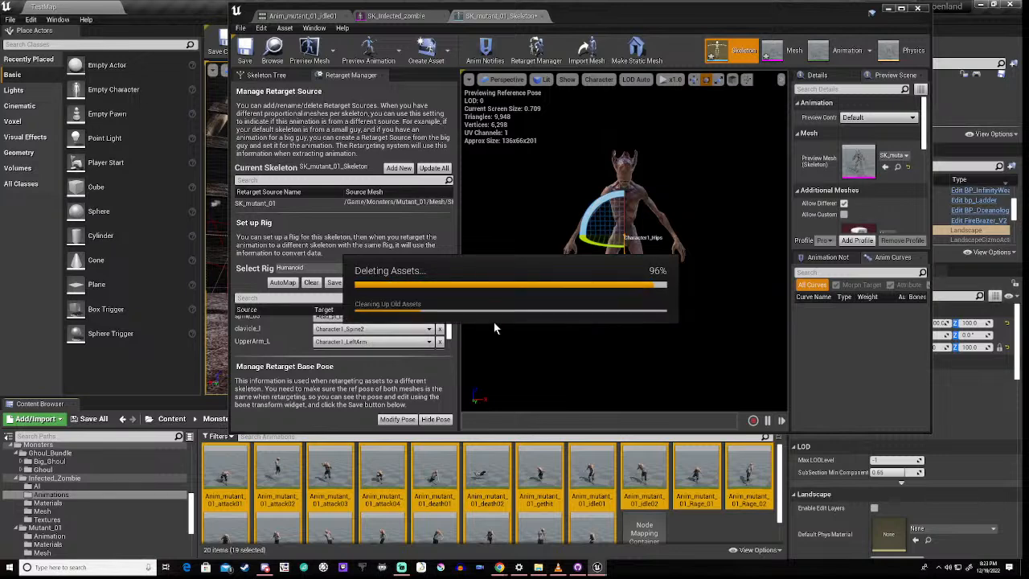
pyautogui.click(921, 9)
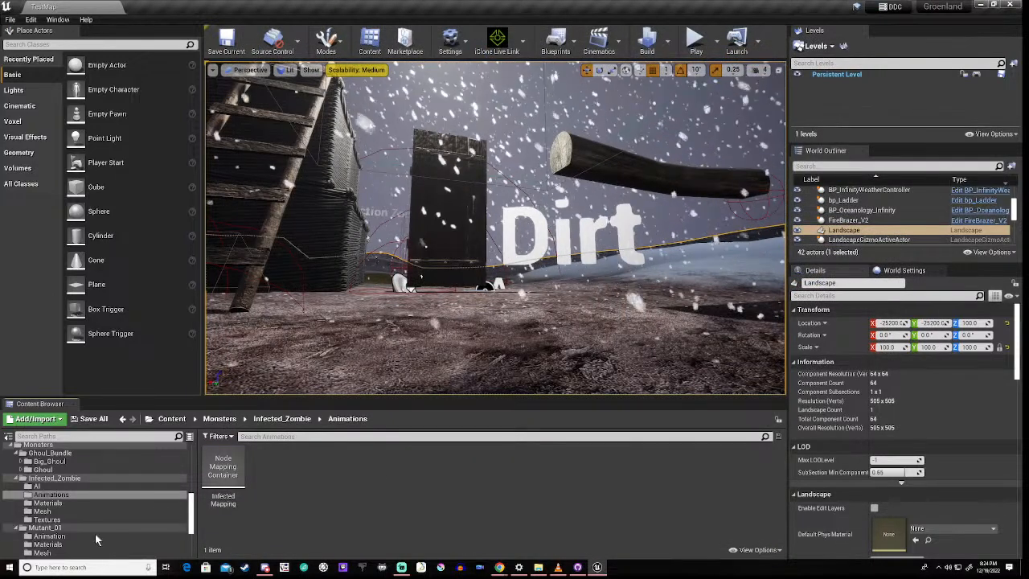
# Step: Duplicate and retarget all animations in Mutant_01's Animation folder to Infected_zombie_Skeleton
pyautogui.click(48, 538)
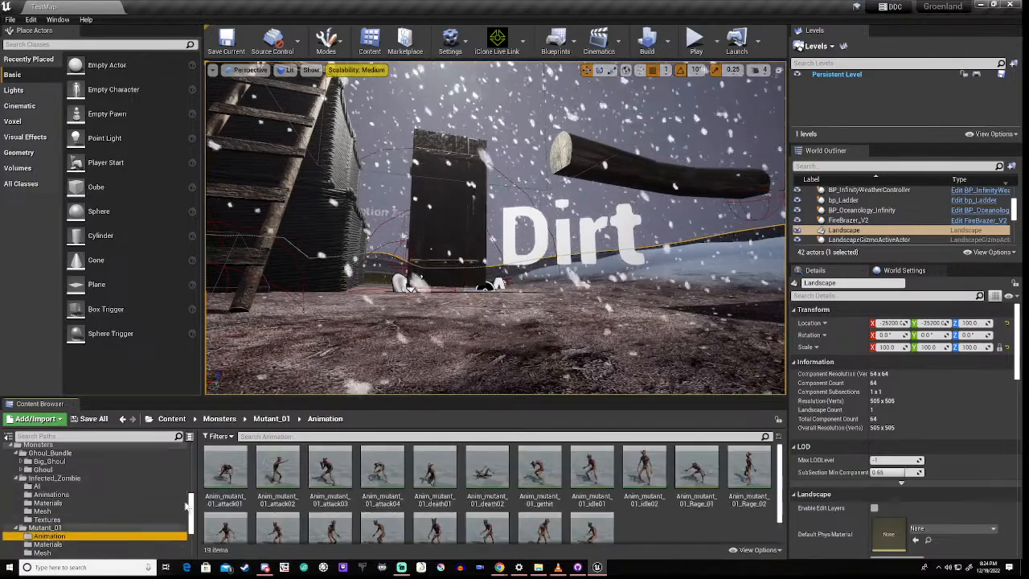
pyautogui.click(225, 468)
pyautogui.hotkey('ctrl', 'a')
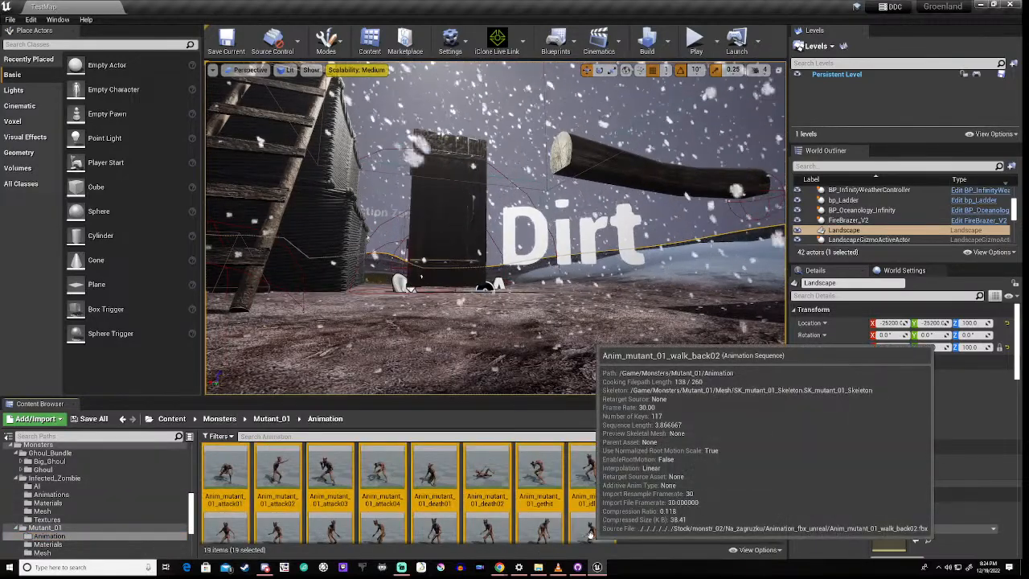
pyautogui.rightClick(589, 535)
pyautogui.moveTo(620, 248)
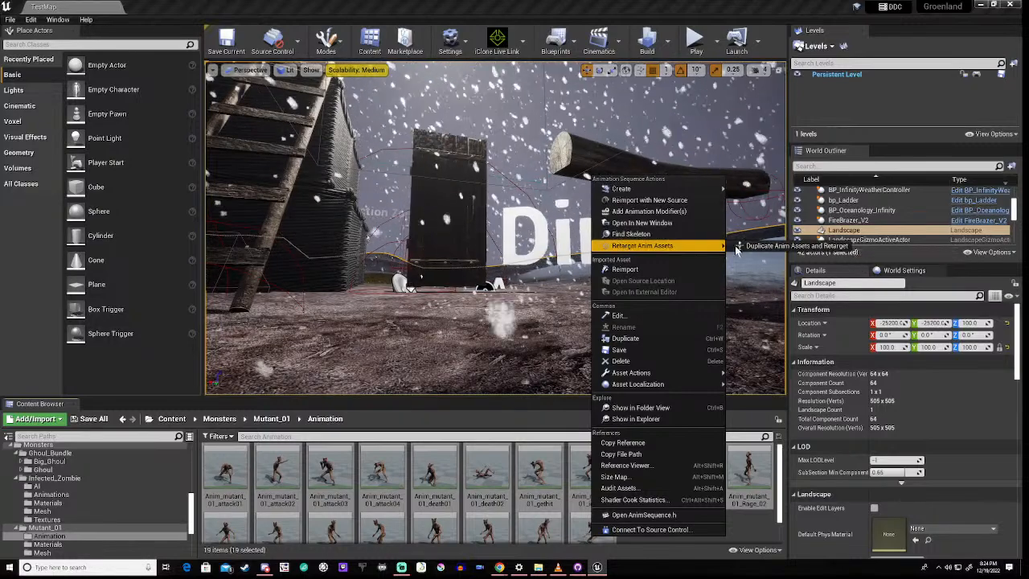
pyautogui.click(772, 246)
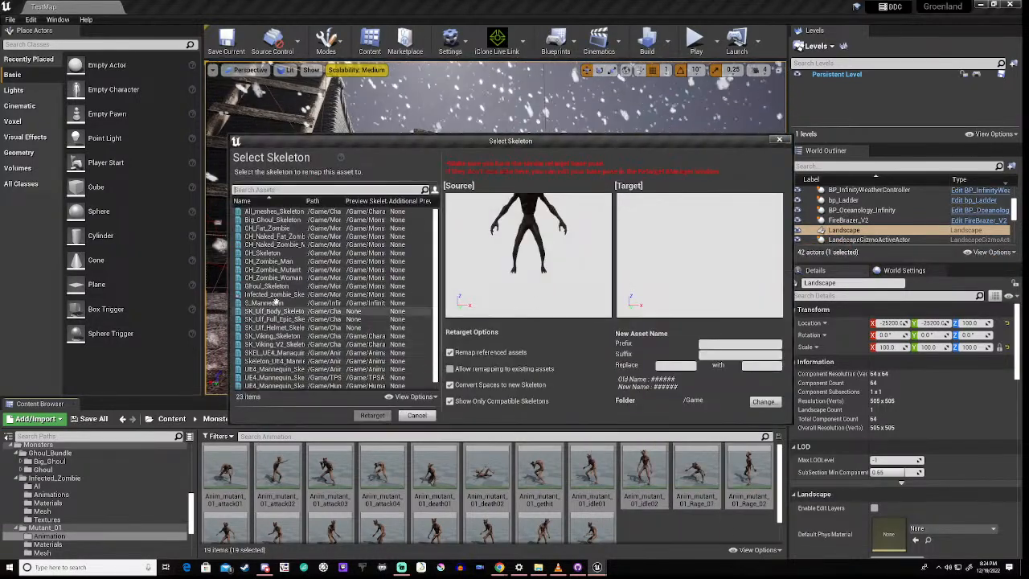
pyautogui.click(282, 294)
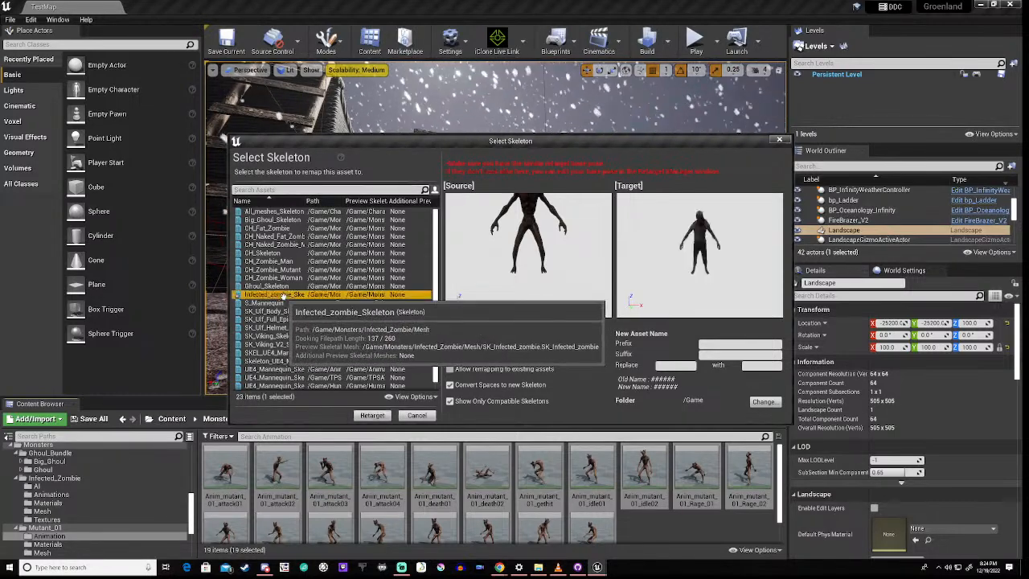
pyautogui.click(372, 415)
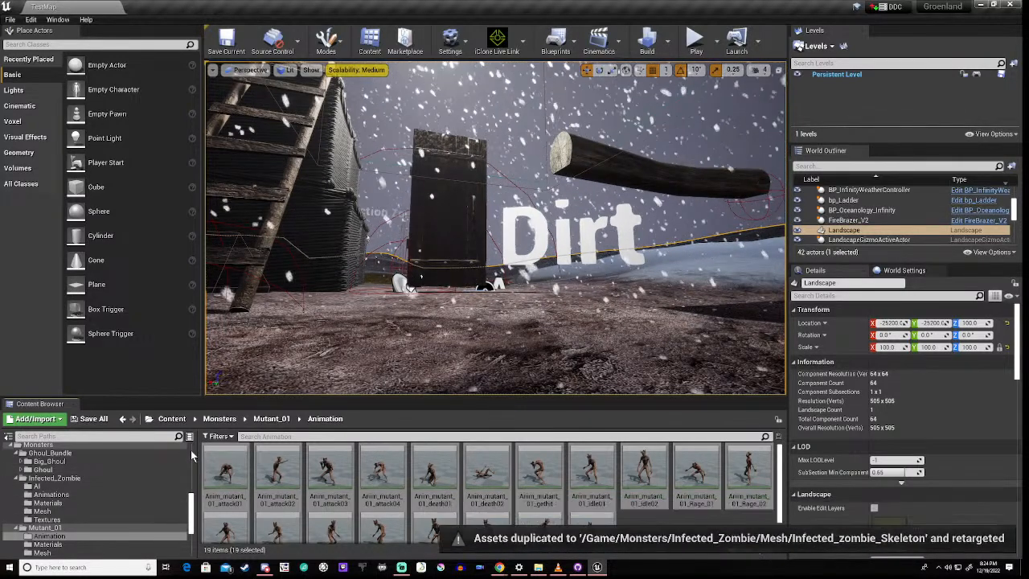
# Step: Move all newly retargeted Anim_mutant_01 animations from the Content root into Infected_Zombie's Animations folder
pyautogui.scroll(10, 190, 456)
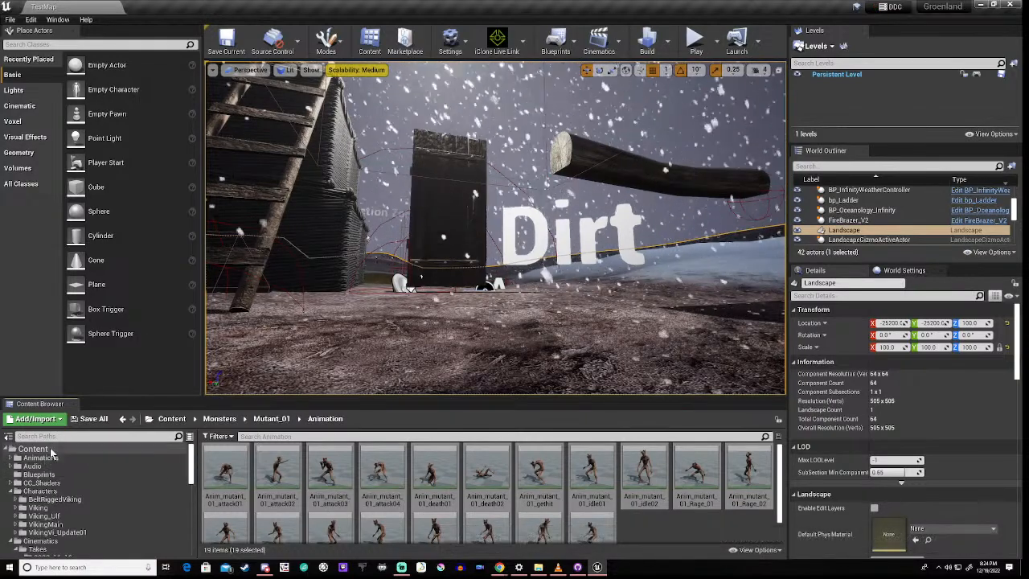
pyautogui.click(33, 449)
pyautogui.scroll(-5, 492, 508)
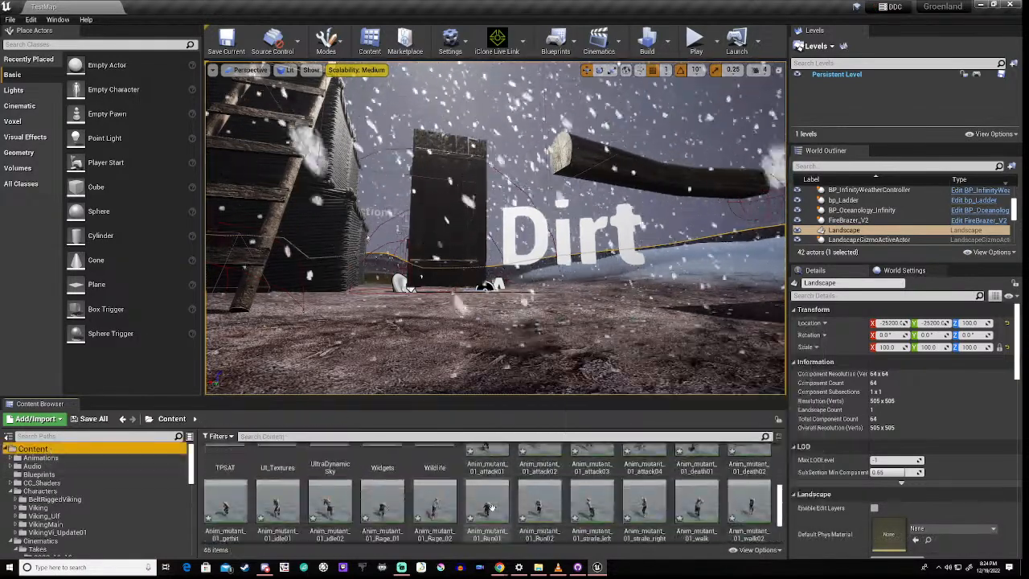
pyautogui.scroll(-3, 531, 515)
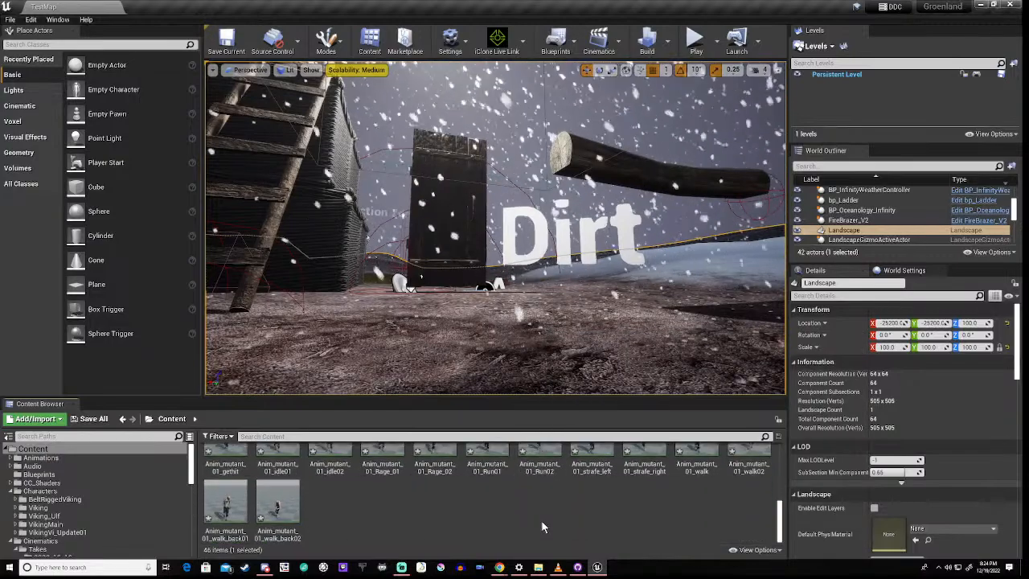
pyautogui.click(271, 508)
pyautogui.hotkey('ctrl', 'a')
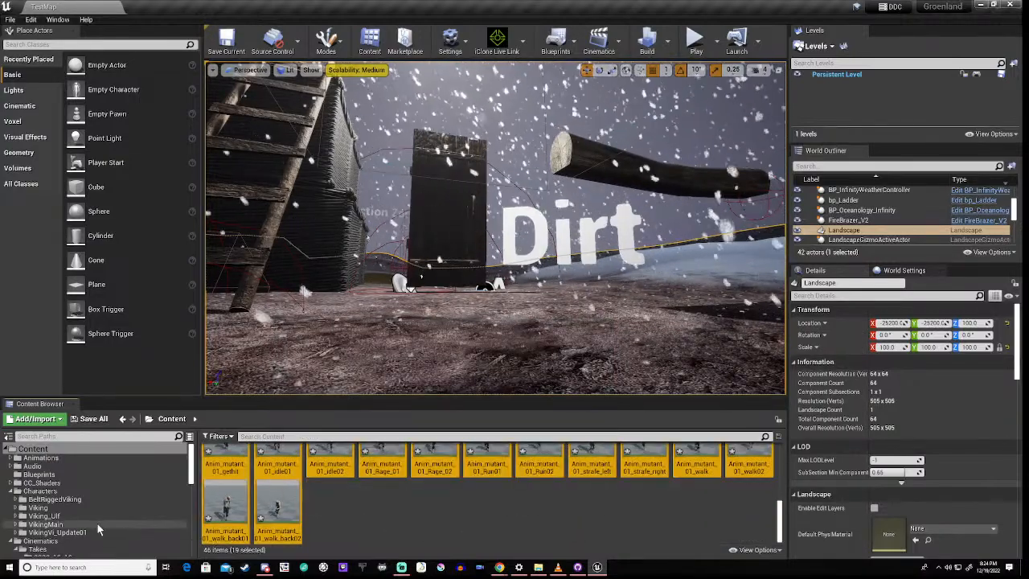
pyautogui.scroll(-3, 54, 504)
pyautogui.scroll(-10, 55, 504)
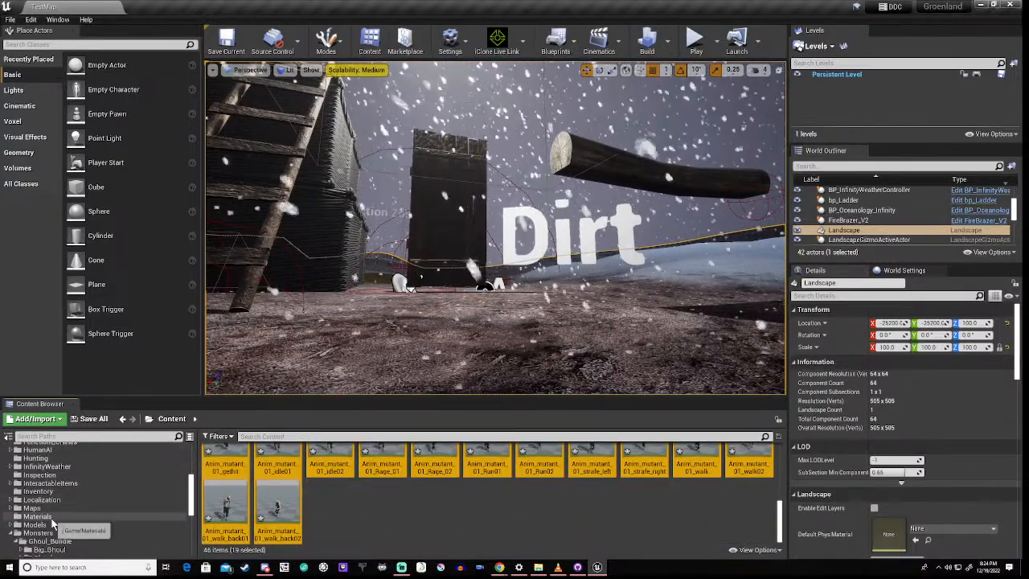
pyautogui.scroll(-1, 53, 524)
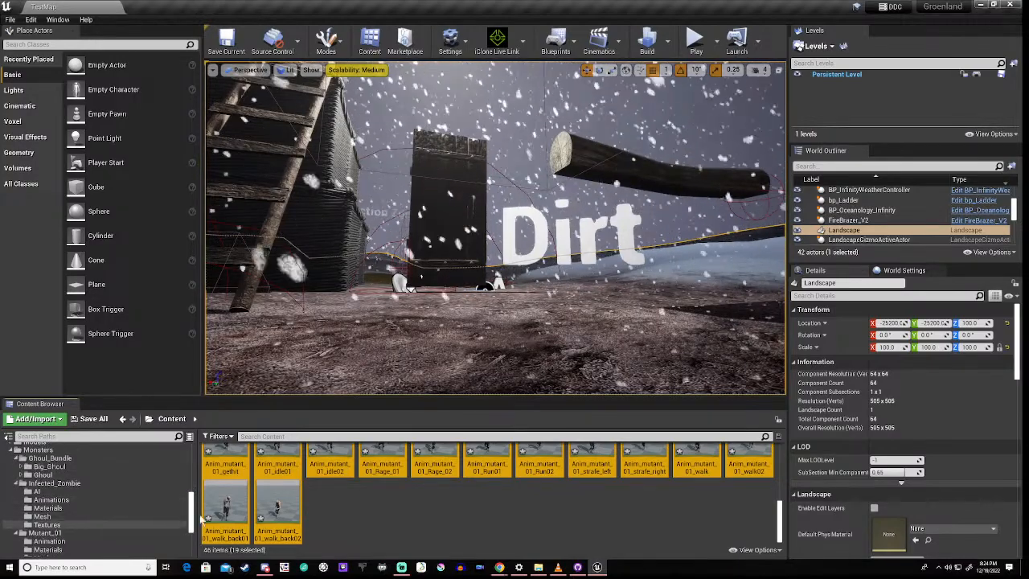
pyautogui.moveTo(231, 501)
pyautogui.moveTo(231, 500); pyautogui.dragTo(79, 500)
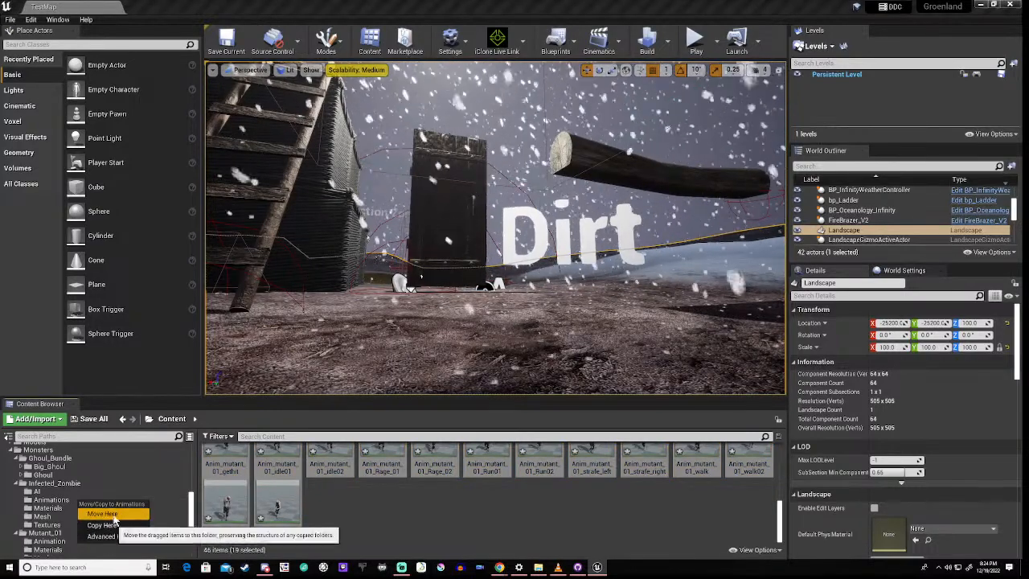
pyautogui.click(113, 514)
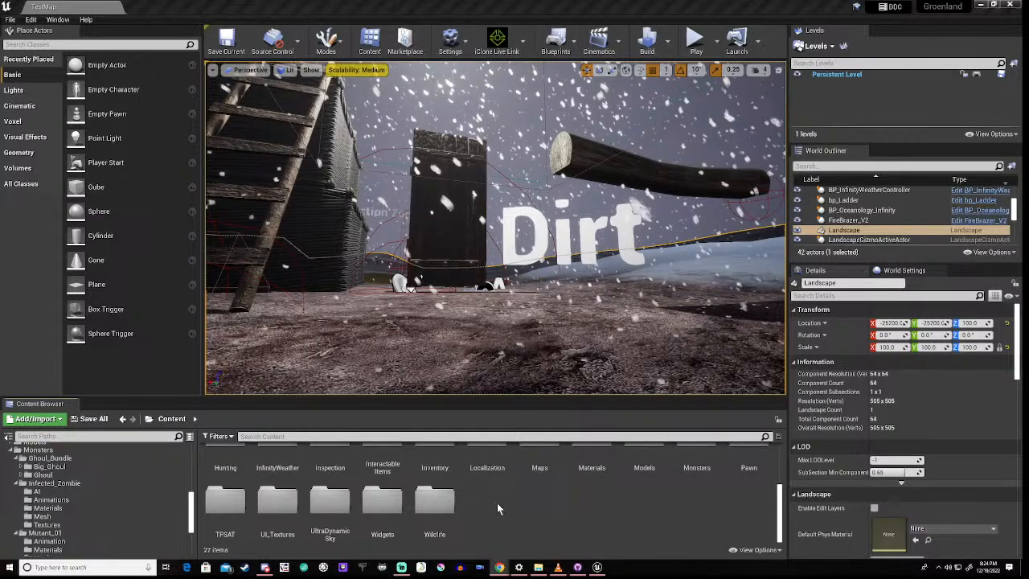
# Step: Preview the moved Anim_mutant_01_walk from Infected_Zombie's Animations folder and close it
pyautogui.click(76, 500)
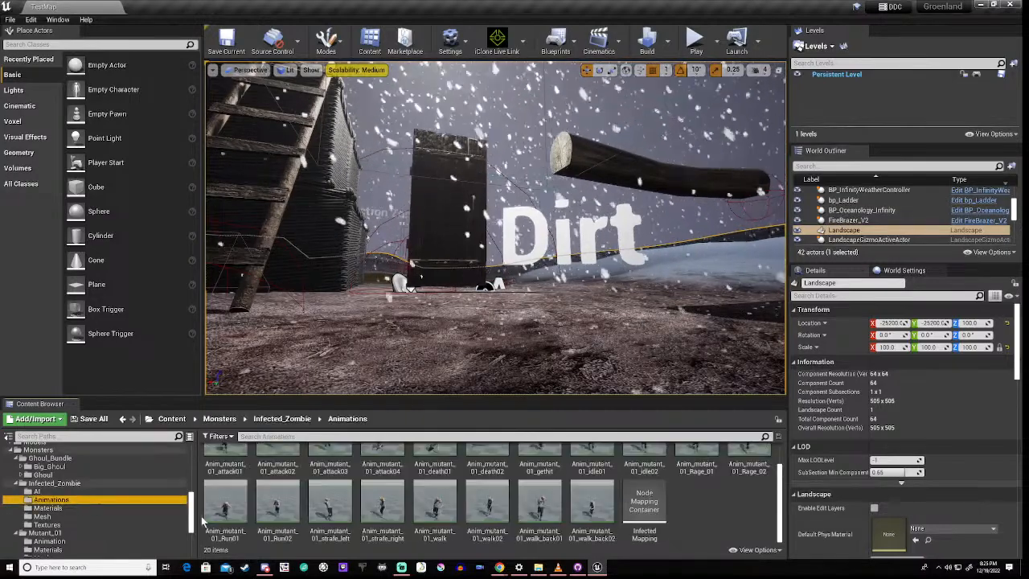
pyautogui.doubleClick(435, 512)
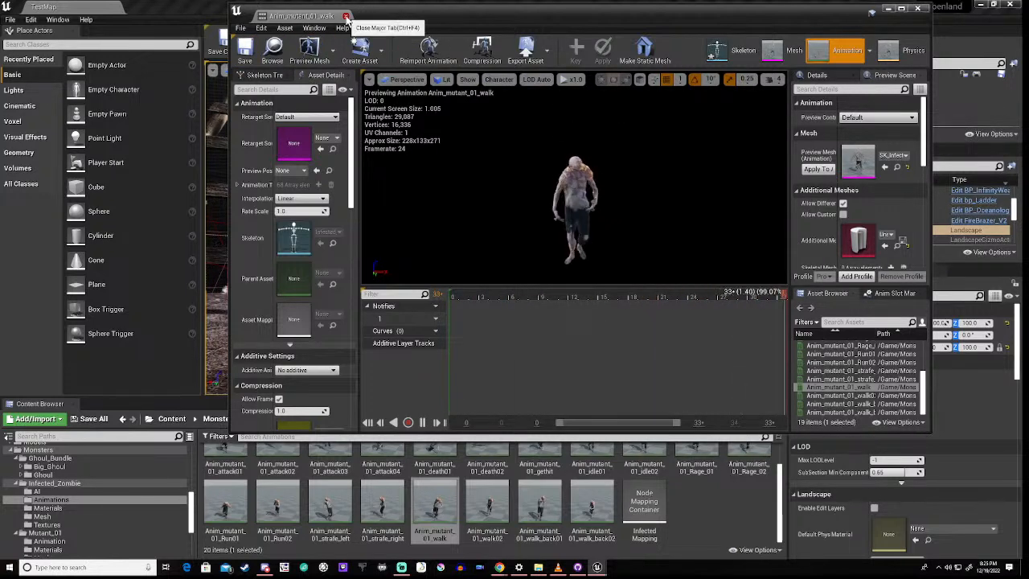
pyautogui.click(346, 17)
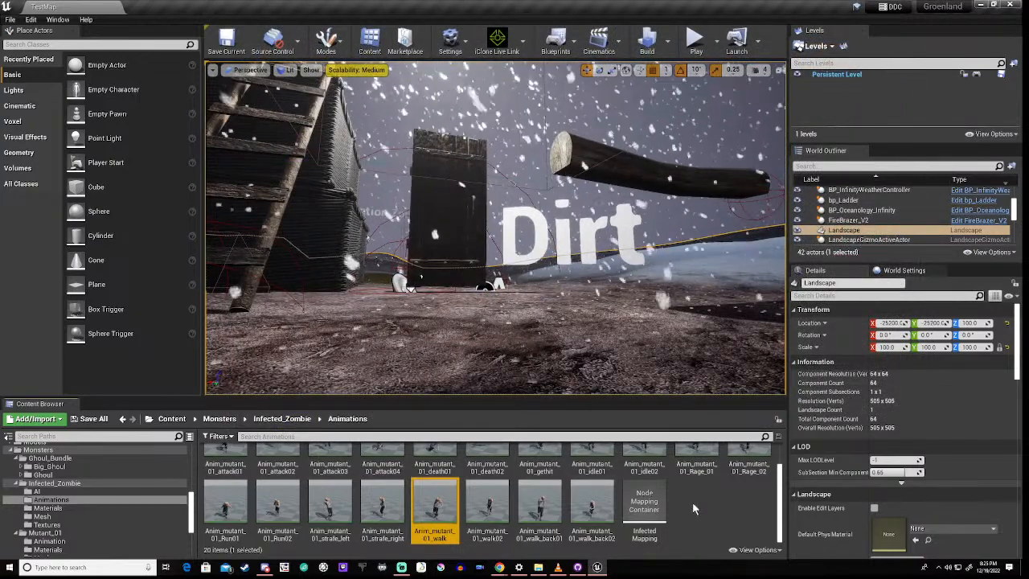
# Step: Preview Anim_mutant_01_Rage_01 on the zombie up close, pause the playback and put the animation window away
pyautogui.scroll(1, 692, 501)
pyautogui.doubleClick(698, 479)
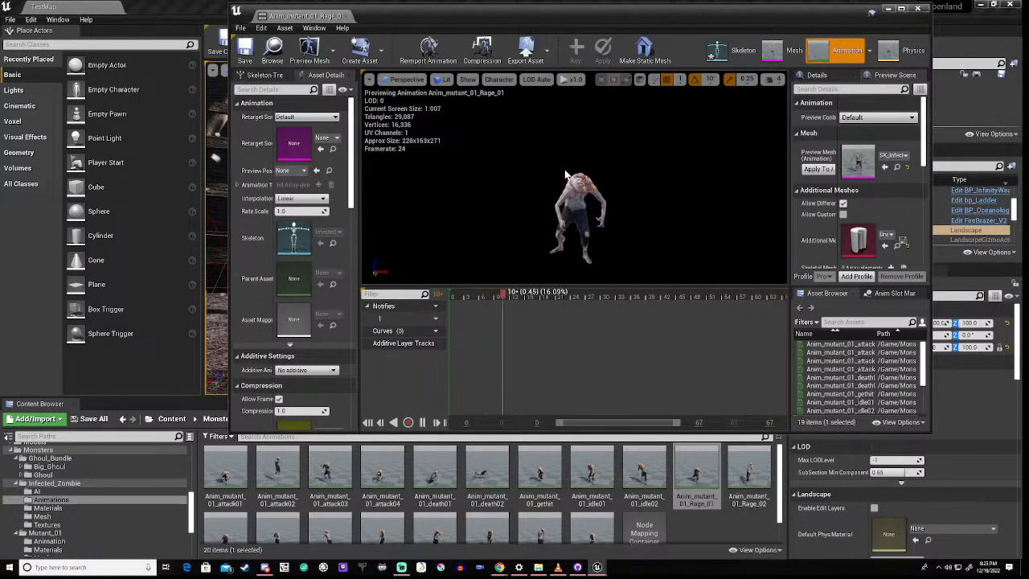
pyautogui.scroll(3, 566, 174)
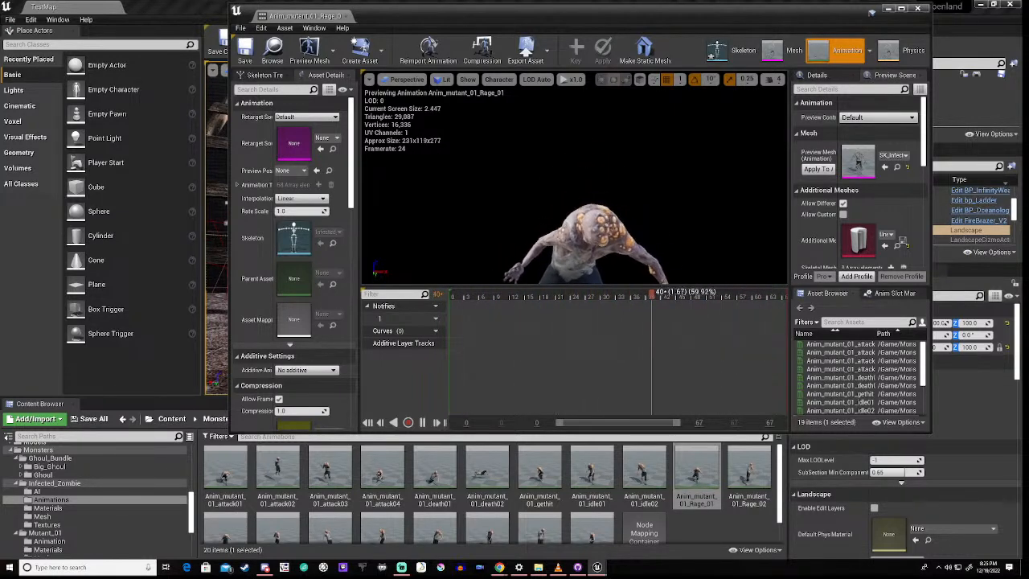
pyautogui.click(423, 423)
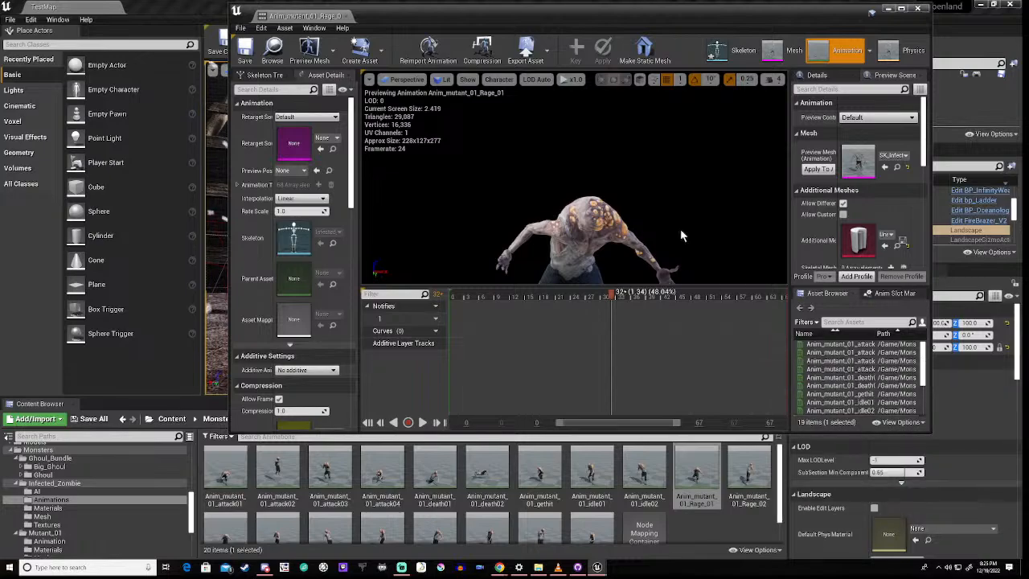
pyautogui.click(888, 10)
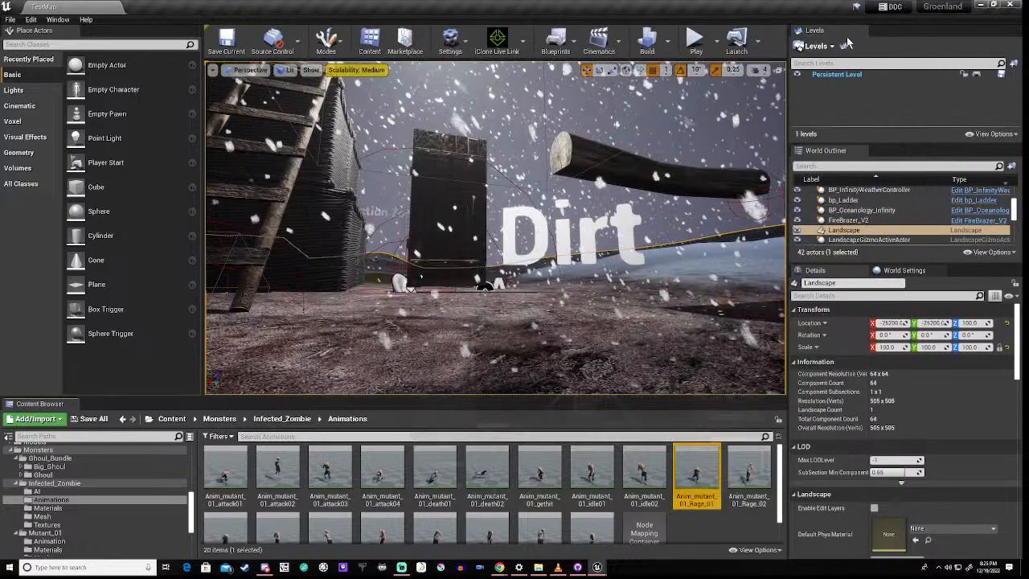
# Step: Create a Blueprint class in Infected_Zombie's AI folder with AIController as its parent class
pyautogui.click(36, 491)
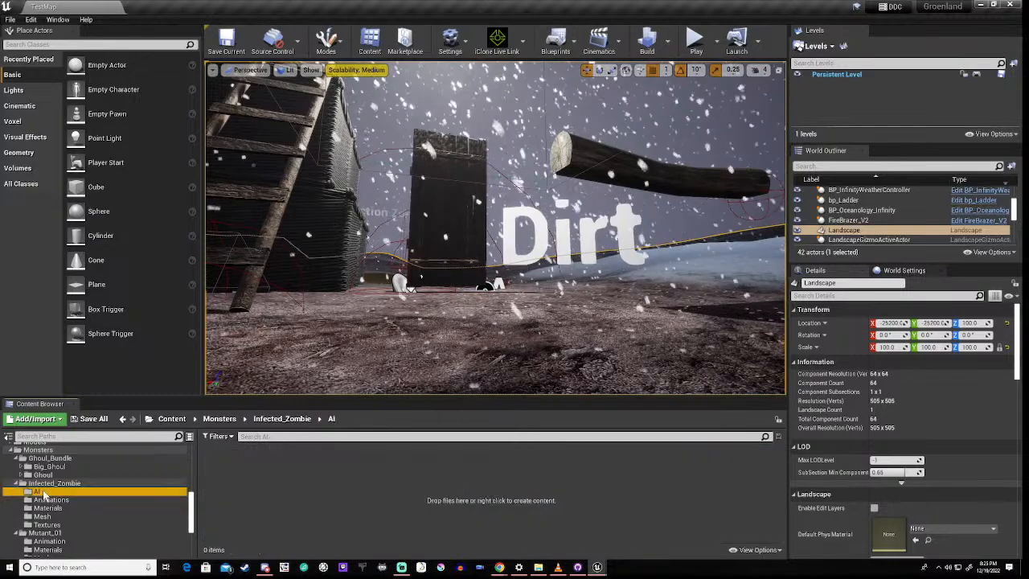
pyautogui.rightClick(275, 492)
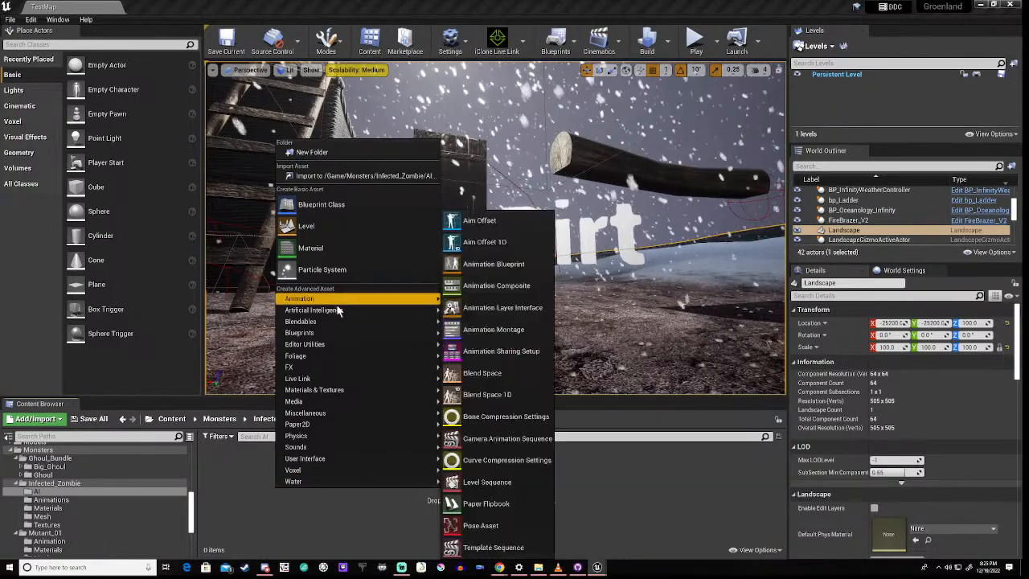
pyautogui.moveTo(346, 312)
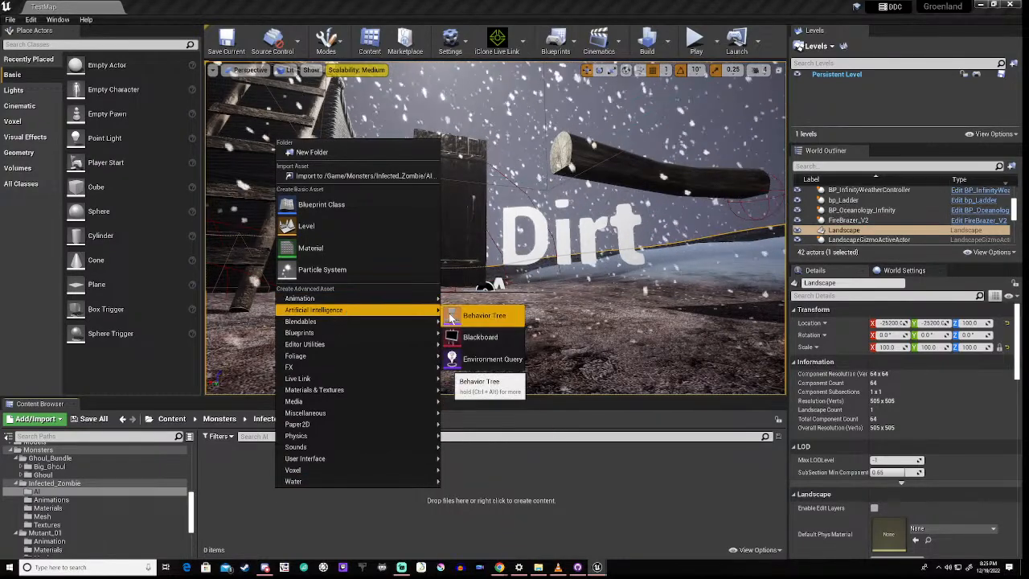
pyautogui.click(319, 206)
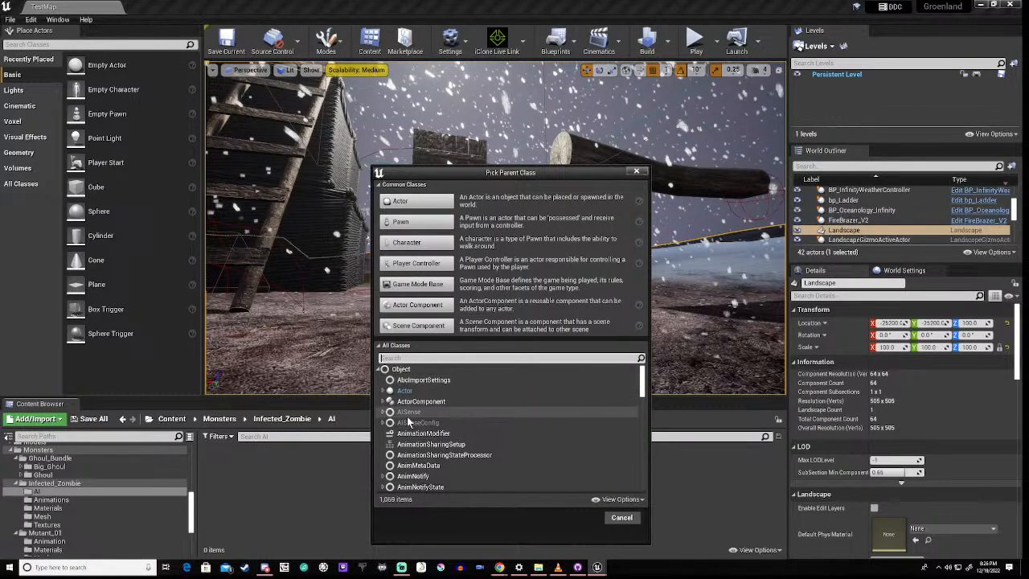
pyautogui.write('aico')
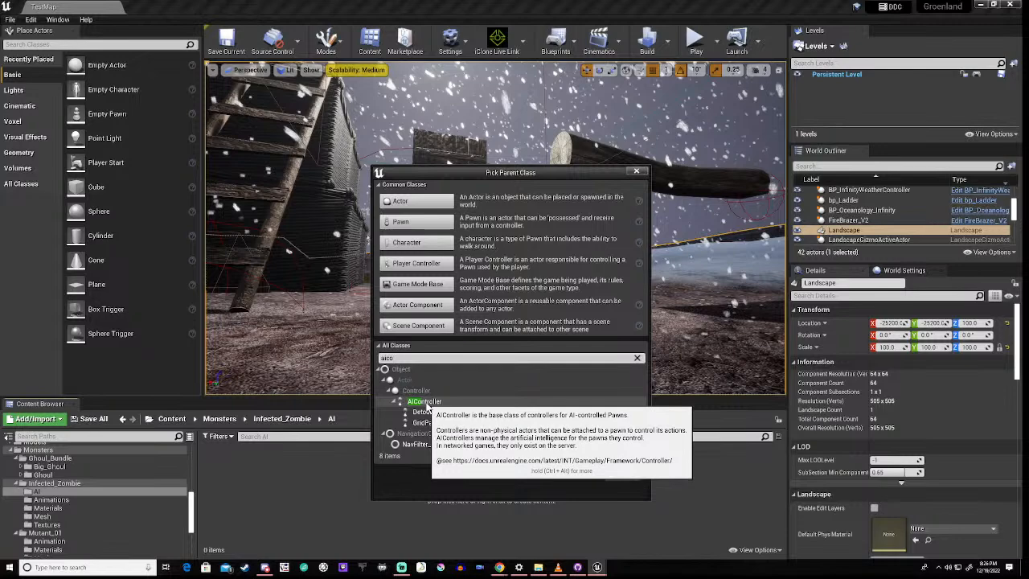
pyautogui.click(427, 406)
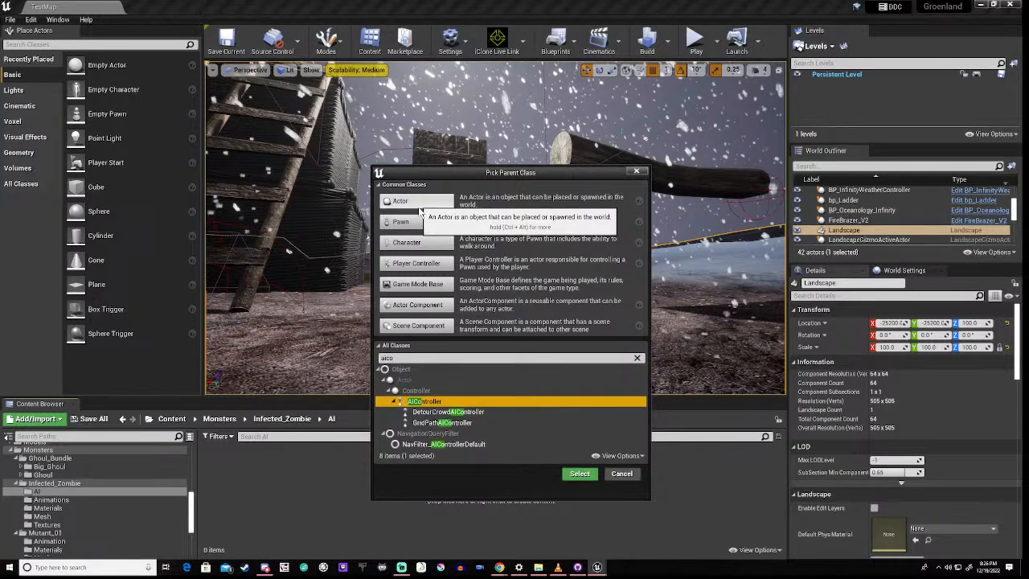
pyautogui.click(576, 474)
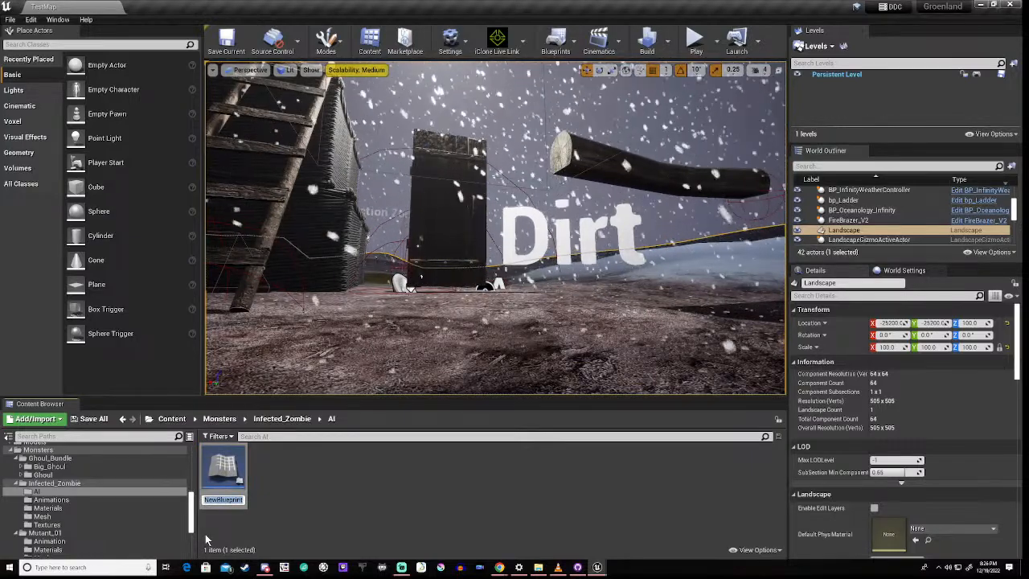
# Step: Name the new AI controller Blueprint AIC_Humanoid_Mutant
pyautogui.write('AIC')
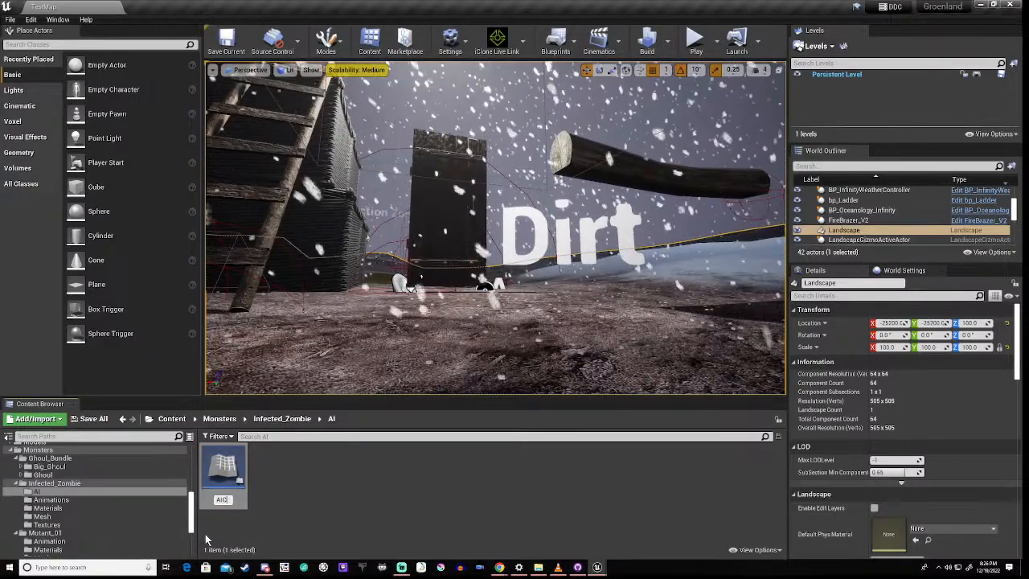
pyautogui.write('_Hu')
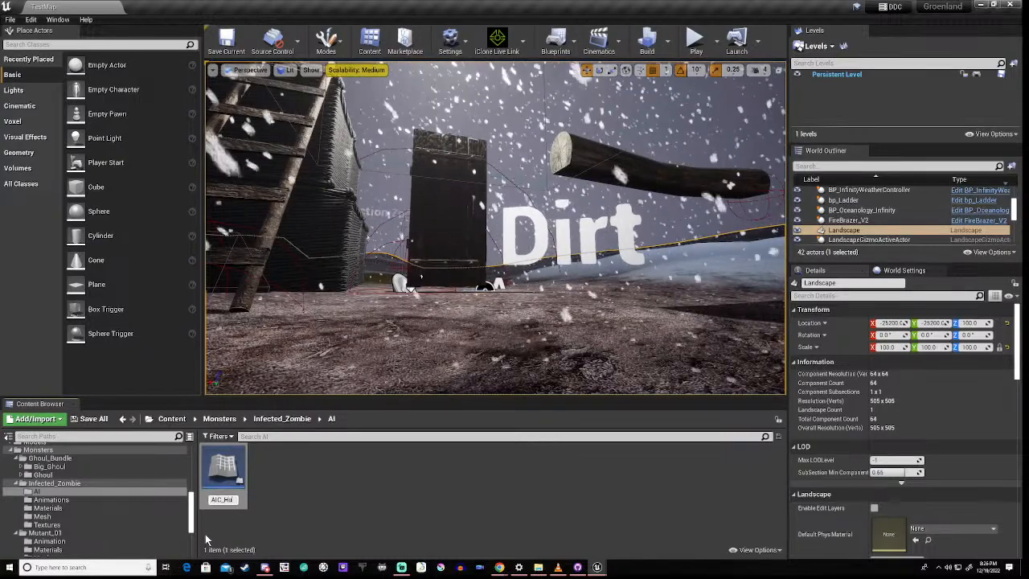
pyautogui.write('man')
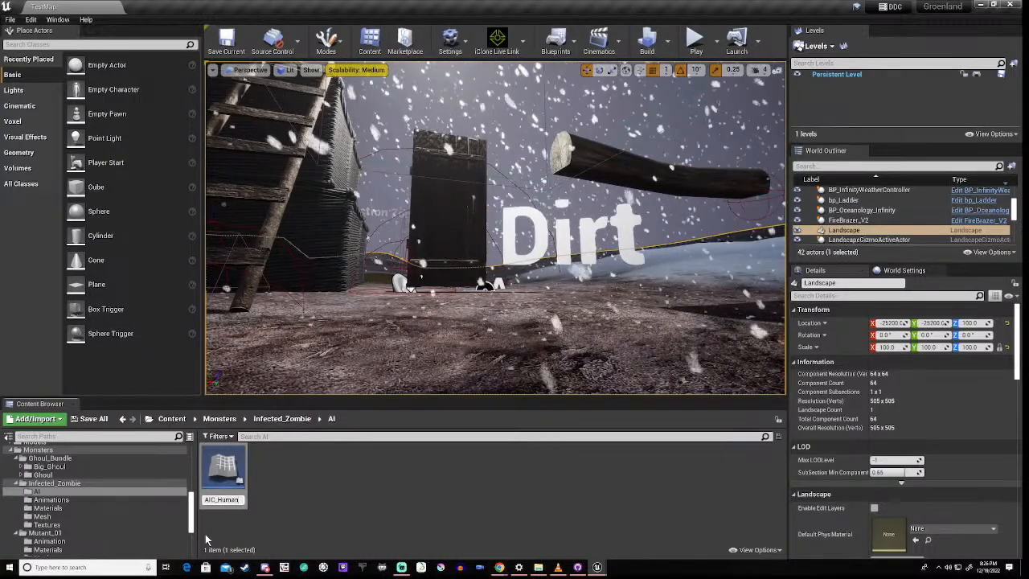
pyautogui.write('oid_Mutant')
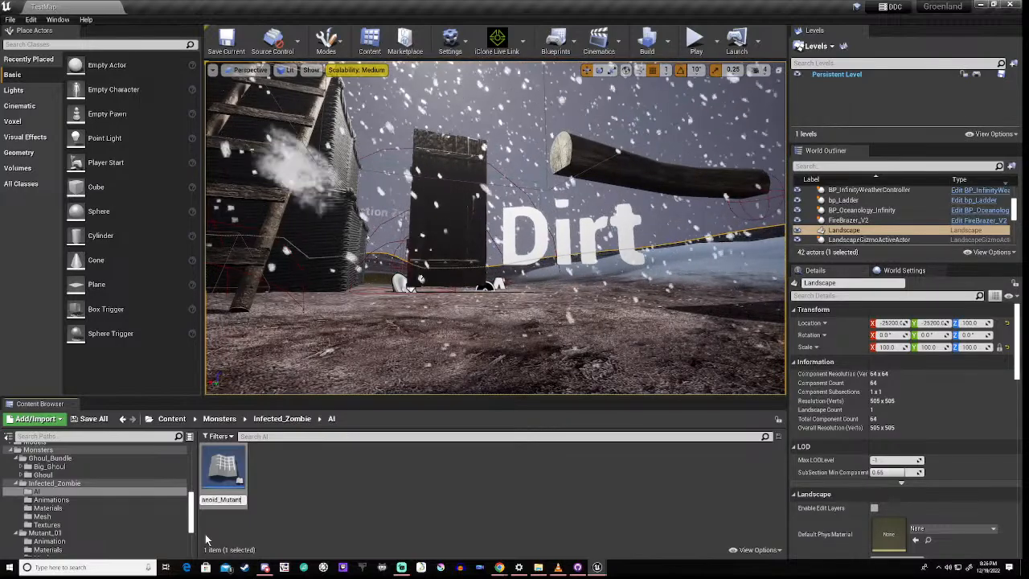
pyautogui.press('Return')
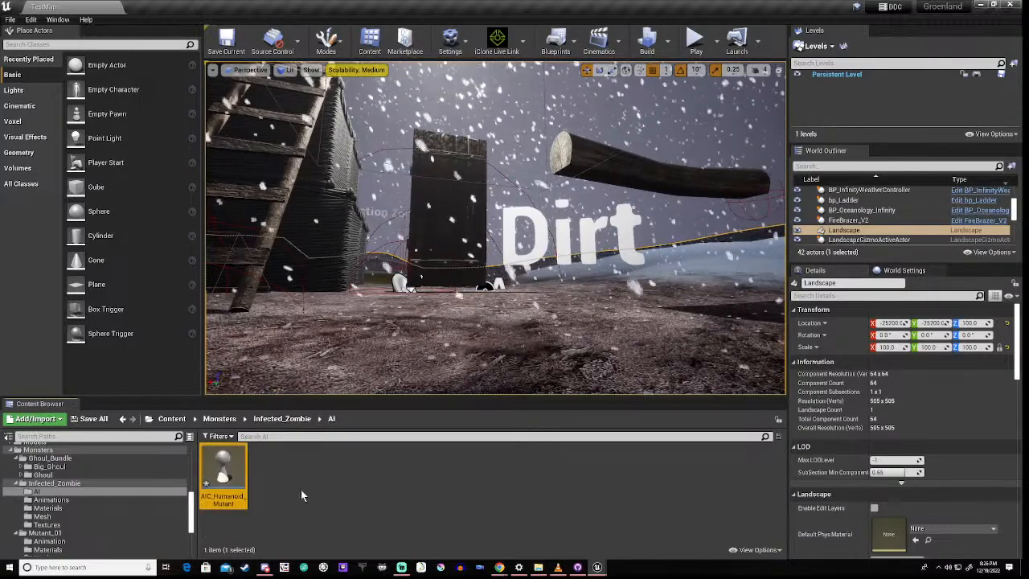
pyautogui.click(320, 486)
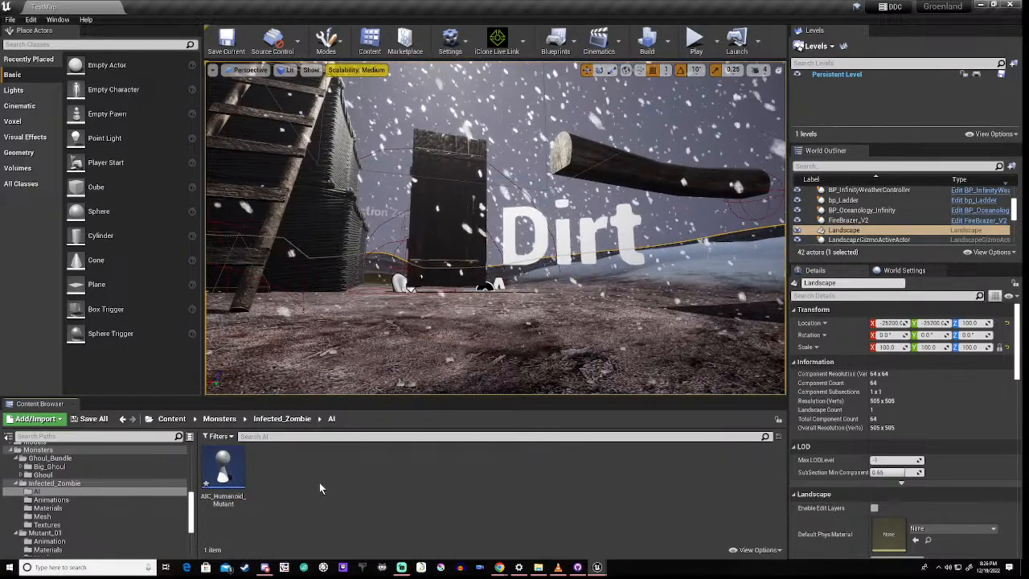
# Step: Create a Behavior Tree named BT_Humanoid_Mutant in Infected_Zombie's AI folder
pyautogui.rightClick(312, 497)
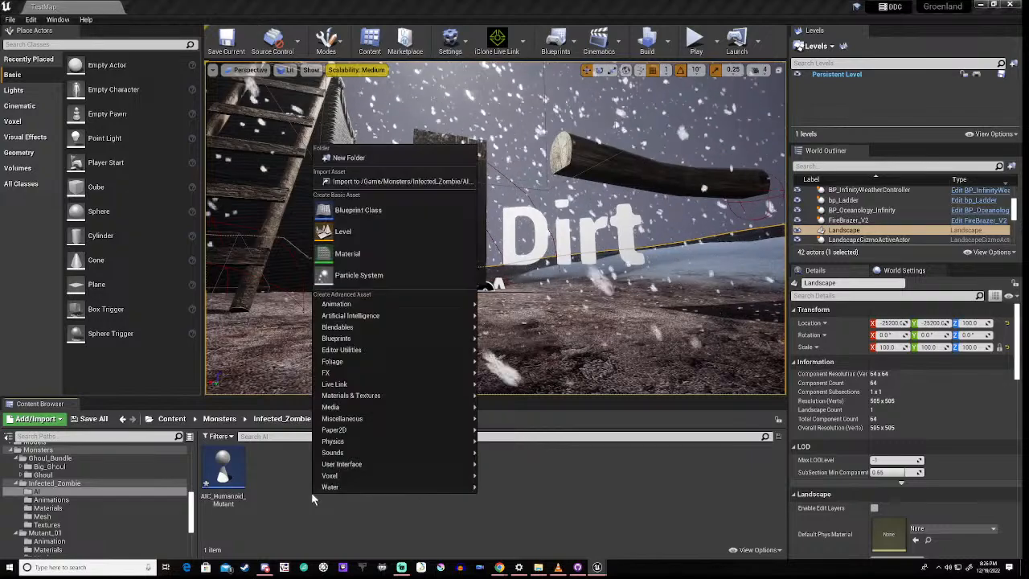
pyautogui.moveTo(374, 308)
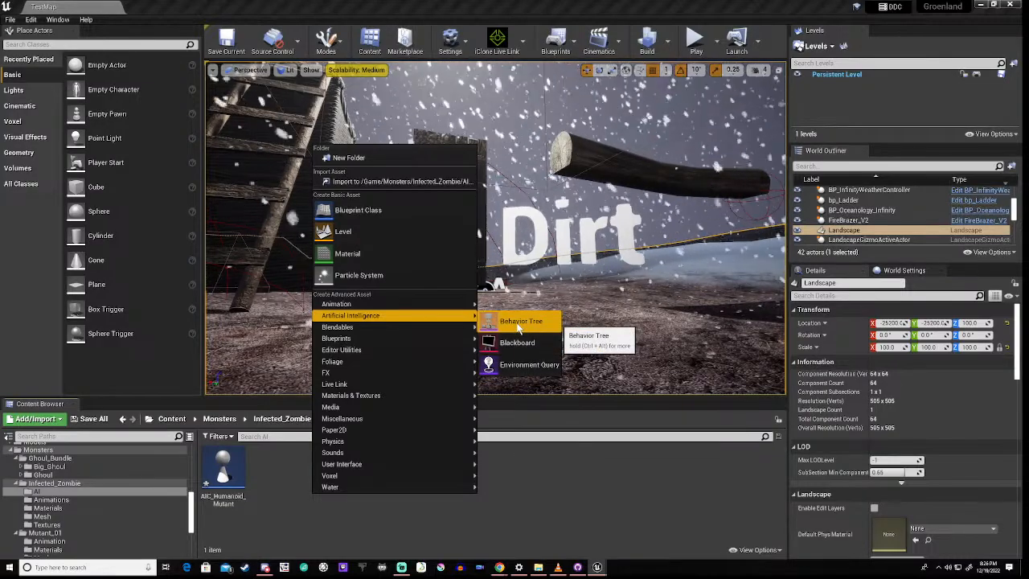
pyautogui.click(518, 321)
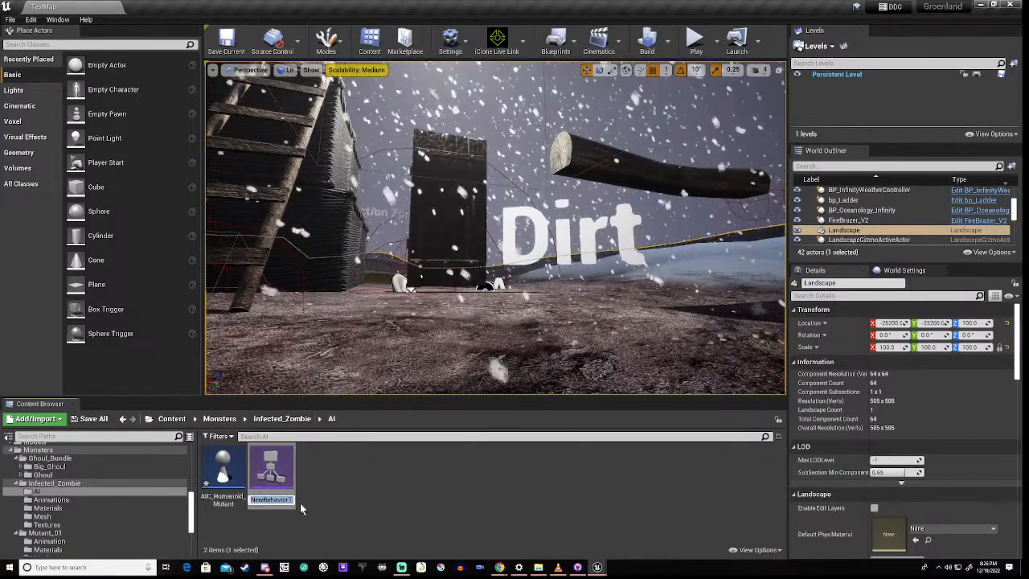
pyautogui.write('BT_')
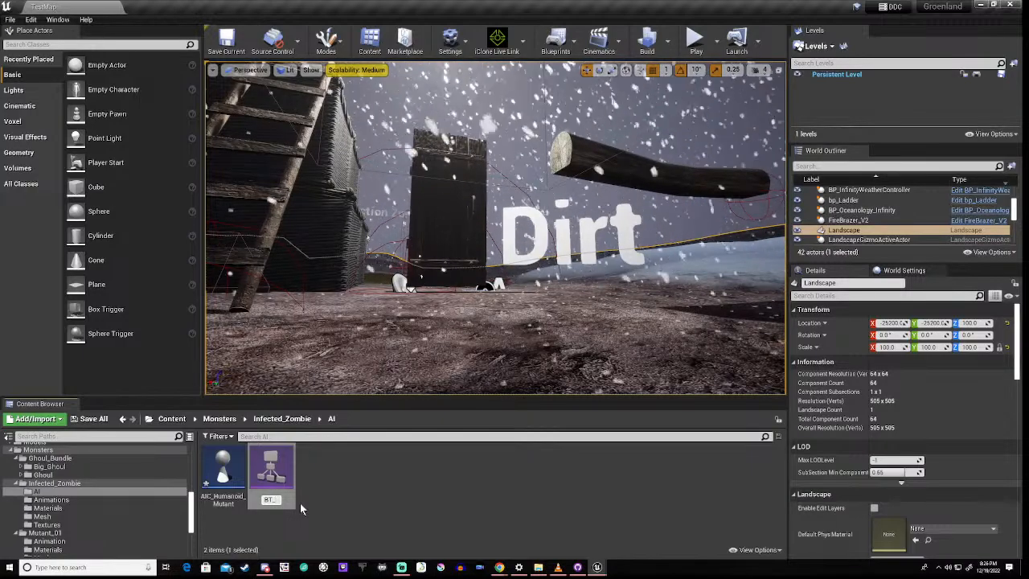
pyautogui.write('Humano')
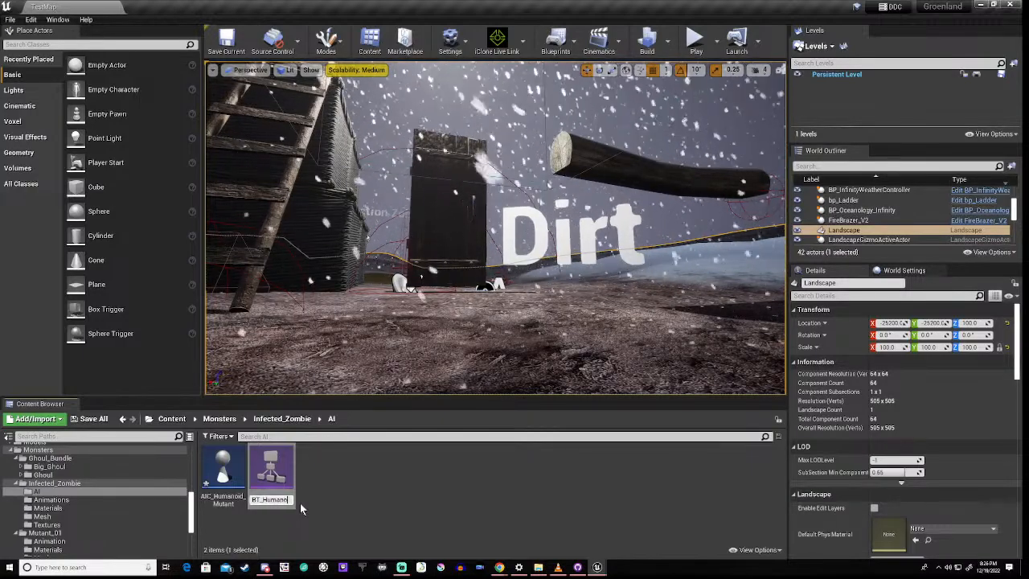
pyautogui.write('id_Mutan')
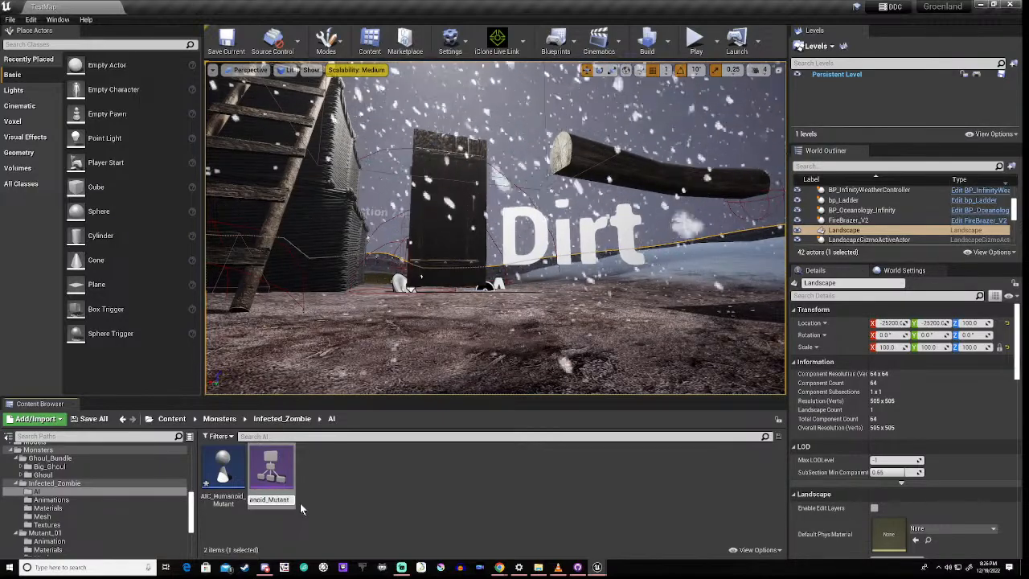
pyautogui.write('t')
pyautogui.press('Return')
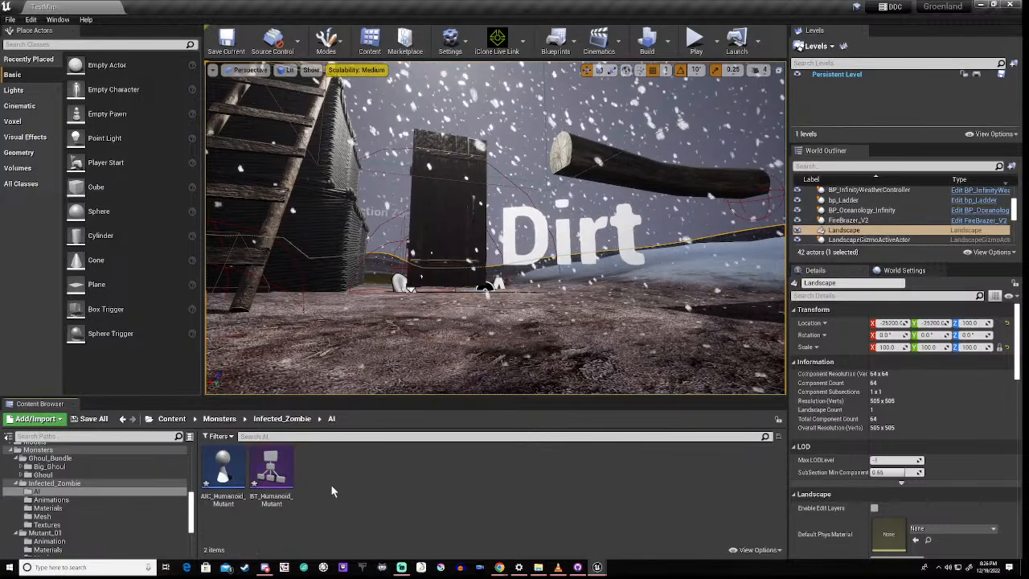
# Step: Create a Blackboard named BB_Humanoid_Mutant in Infected_Zombie's AI folder
pyautogui.rightClick(332, 486)
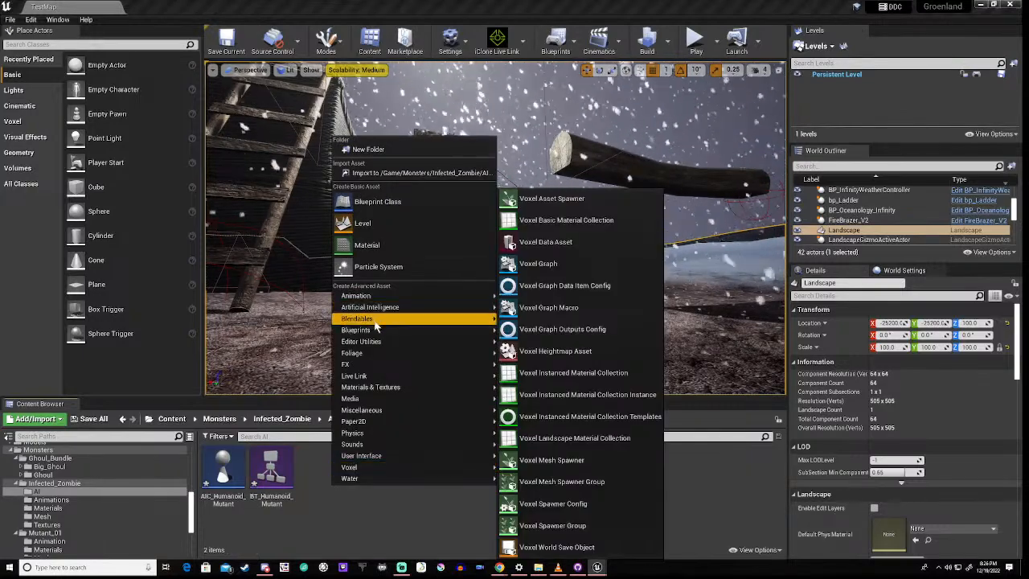
pyautogui.moveTo(389, 311)
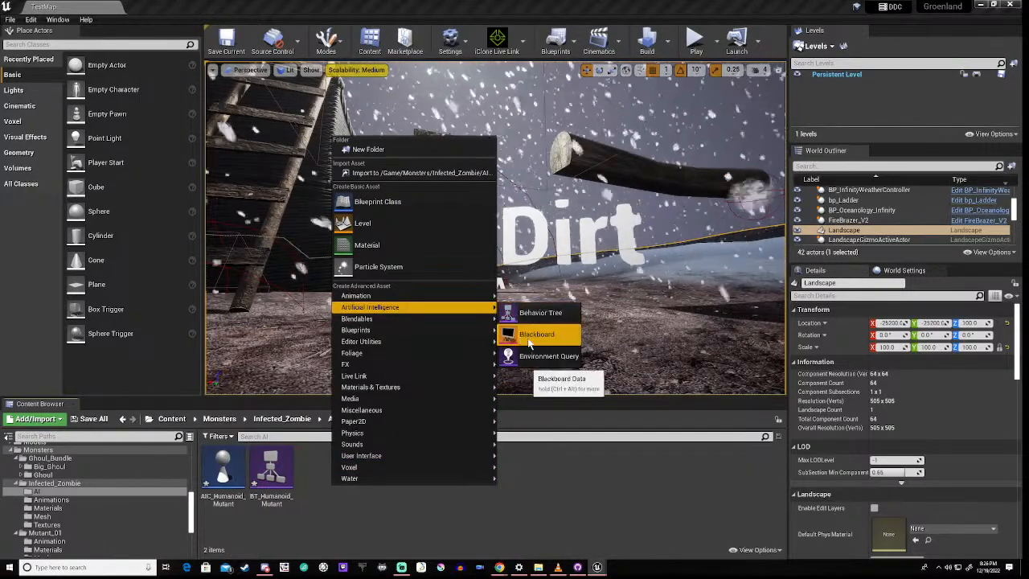
pyautogui.click(536, 333)
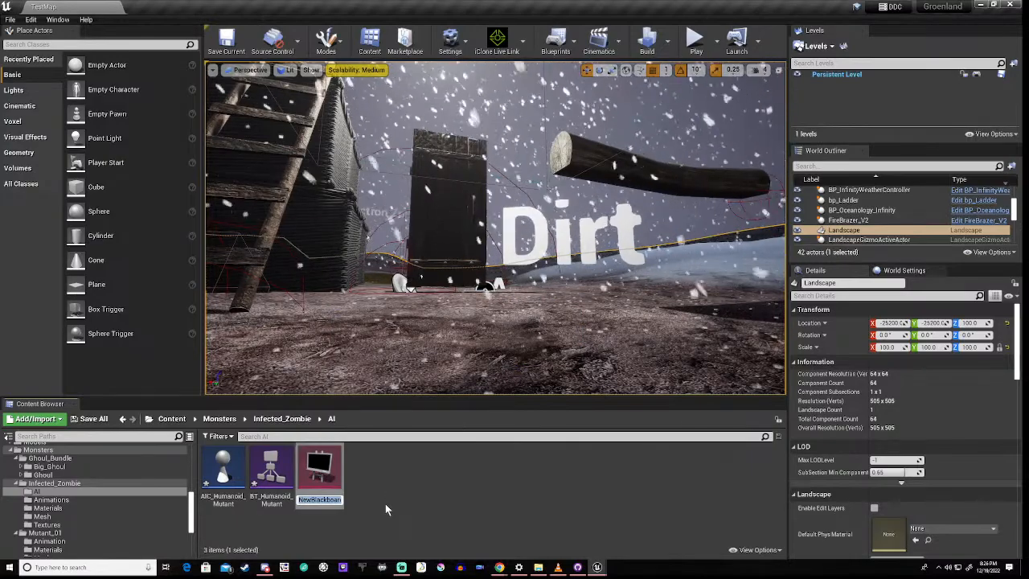
pyautogui.write('BB')
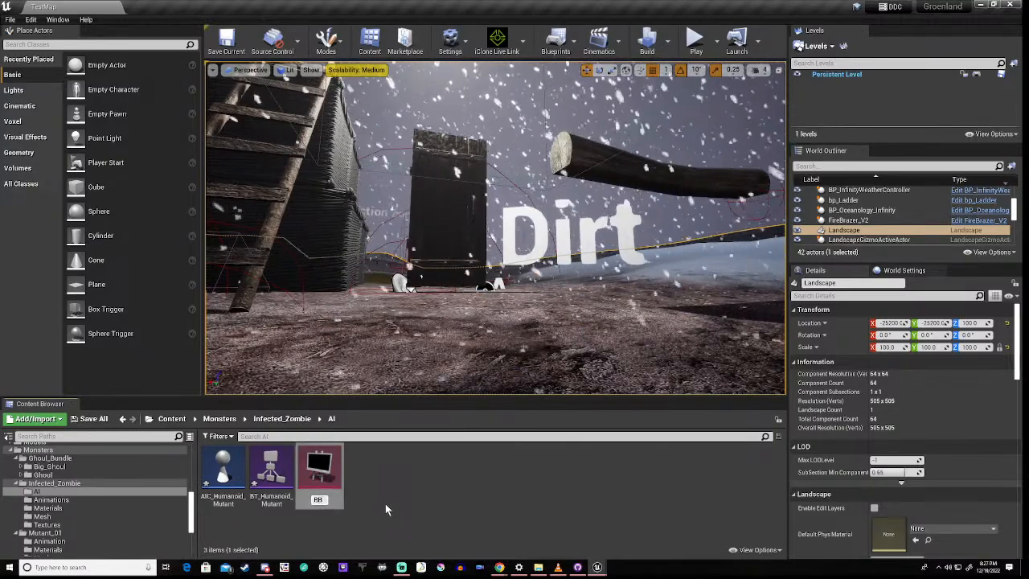
pyautogui.write('_')
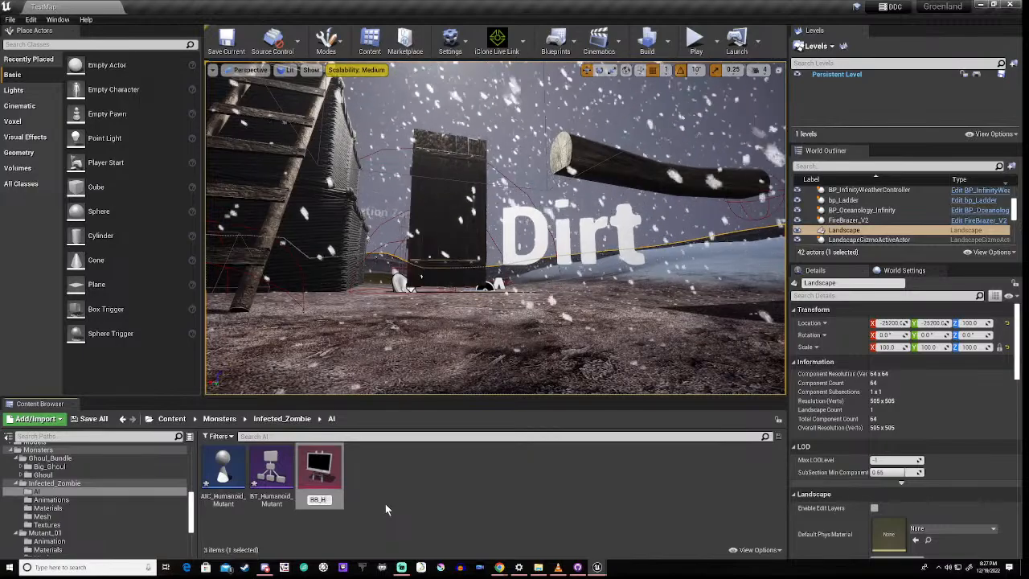
pyautogui.write('Huami')
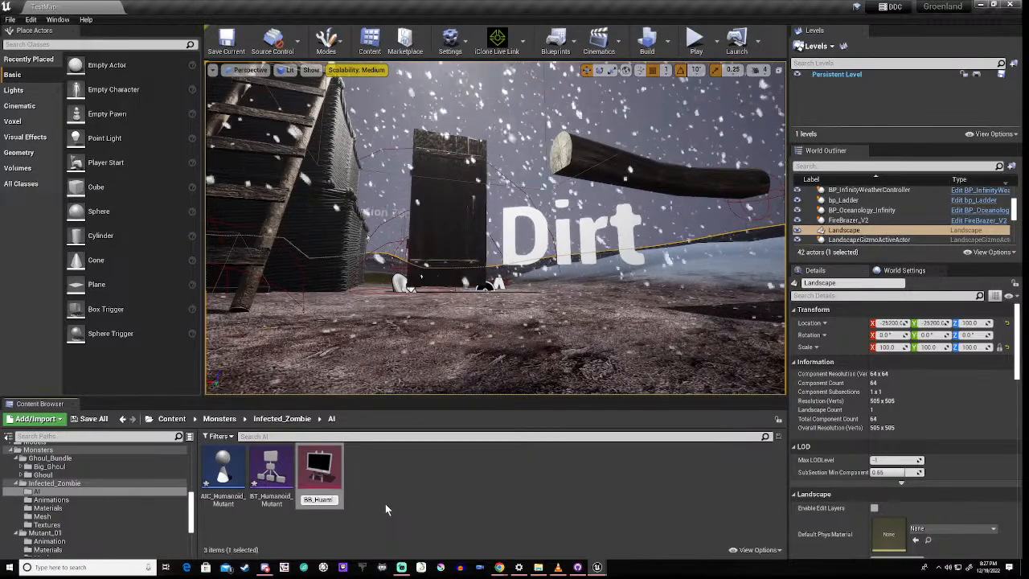
pyautogui.press('BackSpace')
pyautogui.press('BackSpace')
pyautogui.write('man')
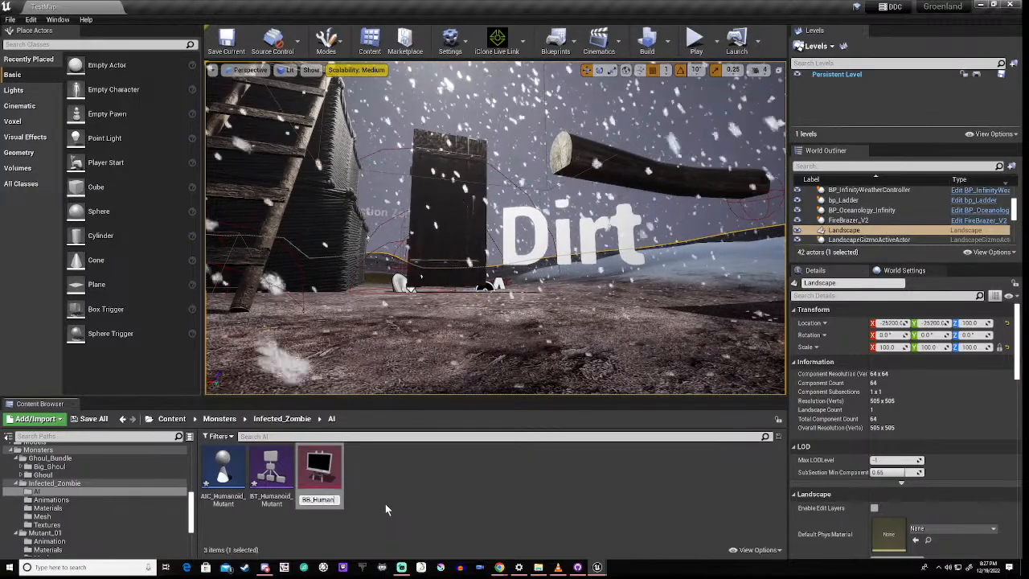
pyautogui.write('oid')
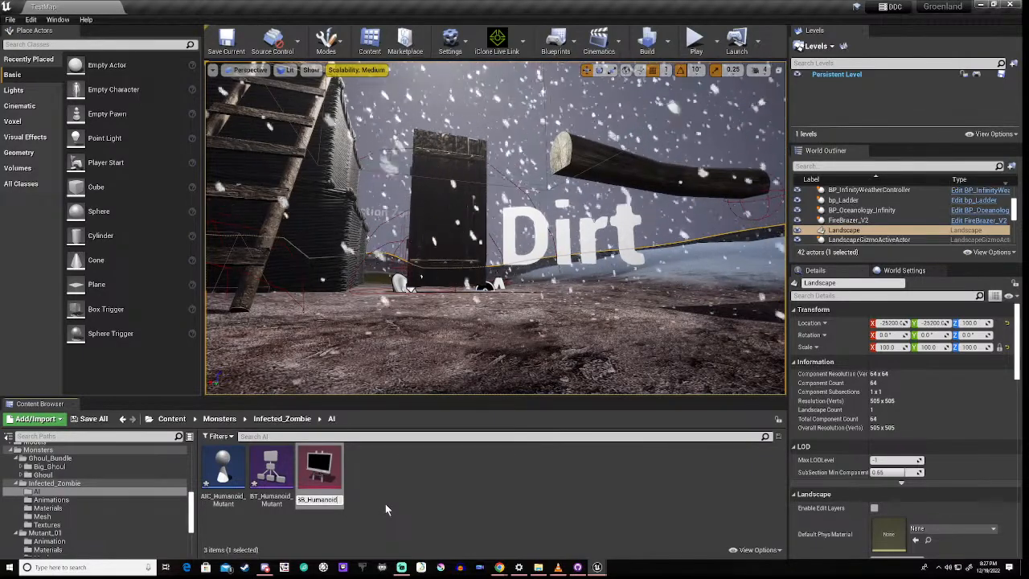
pyautogui.write('_')
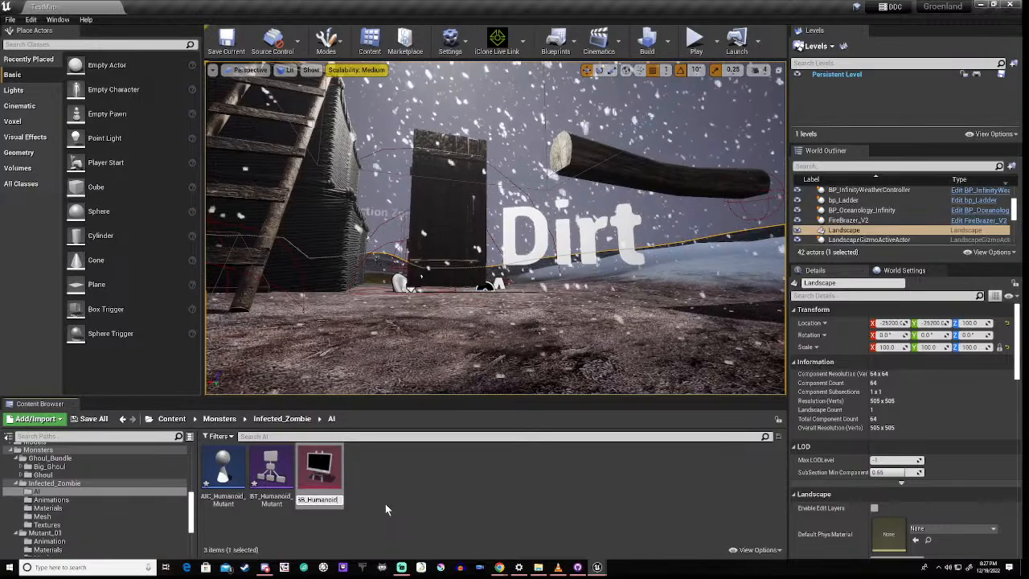
pyautogui.write('M')
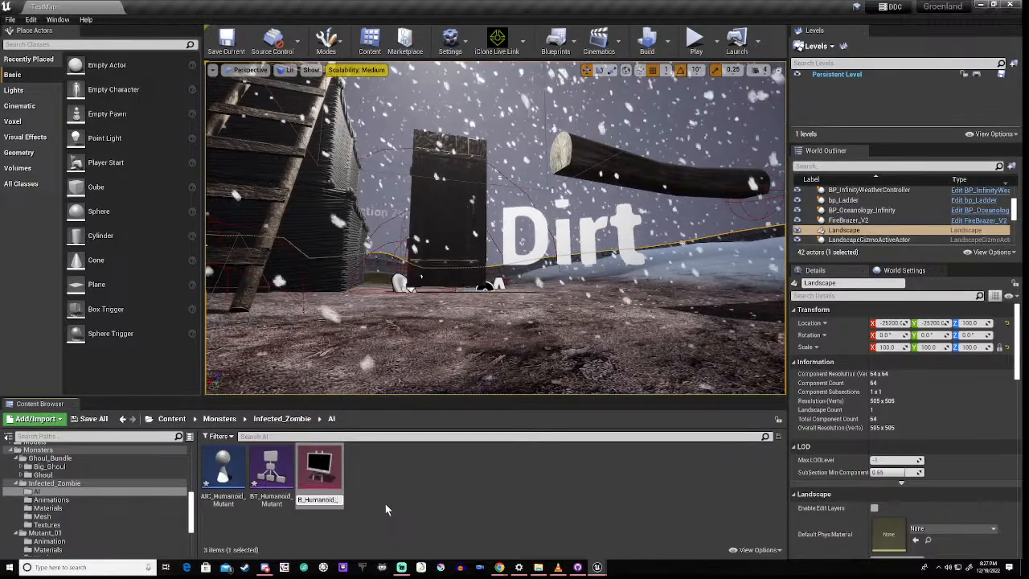
pyautogui.write('utant')
pyautogui.press('Return')
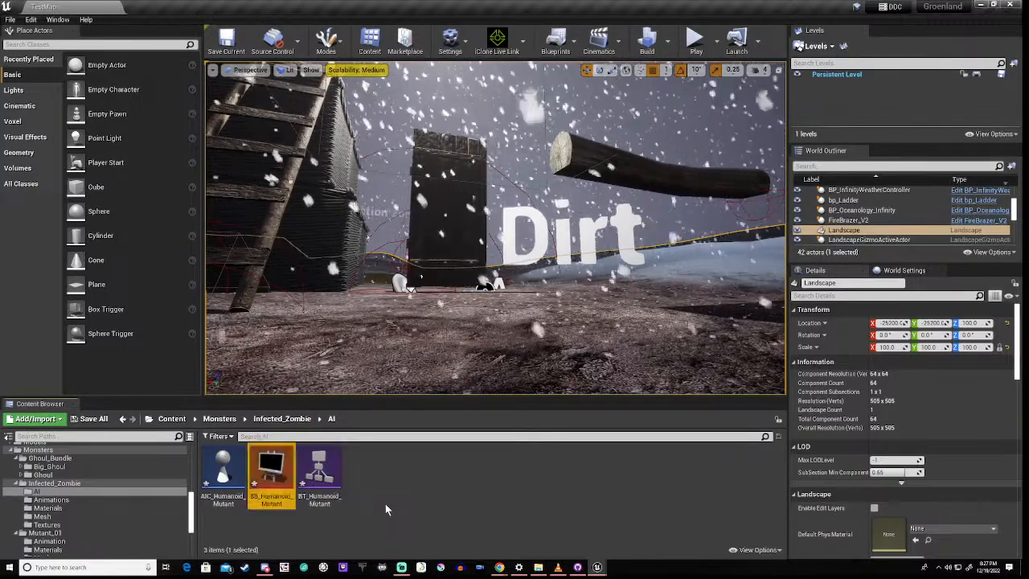
pyautogui.click(379, 506)
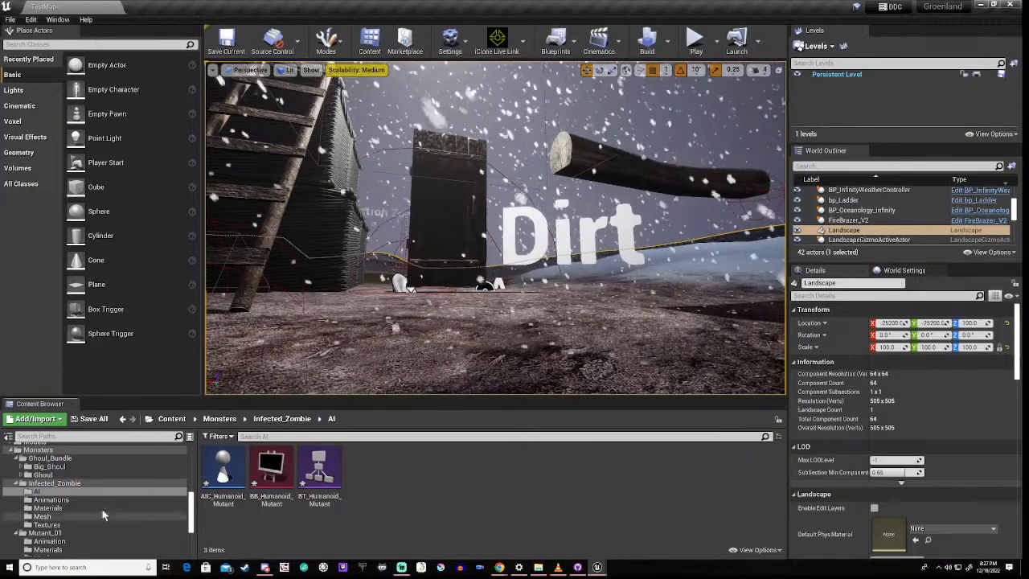
# Step: Create an Animation Blueprint in Infected_Zombie's Animations folder with Infected_zombie_Skeleton as its target skeleton
pyautogui.click(47, 501)
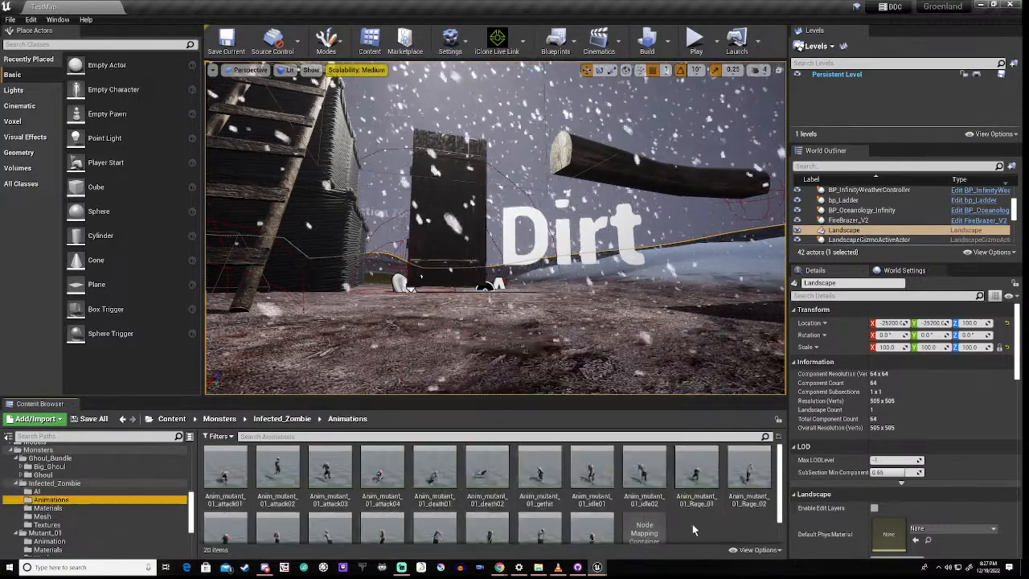
pyautogui.rightClick(694, 524)
pyautogui.moveTo(735, 346)
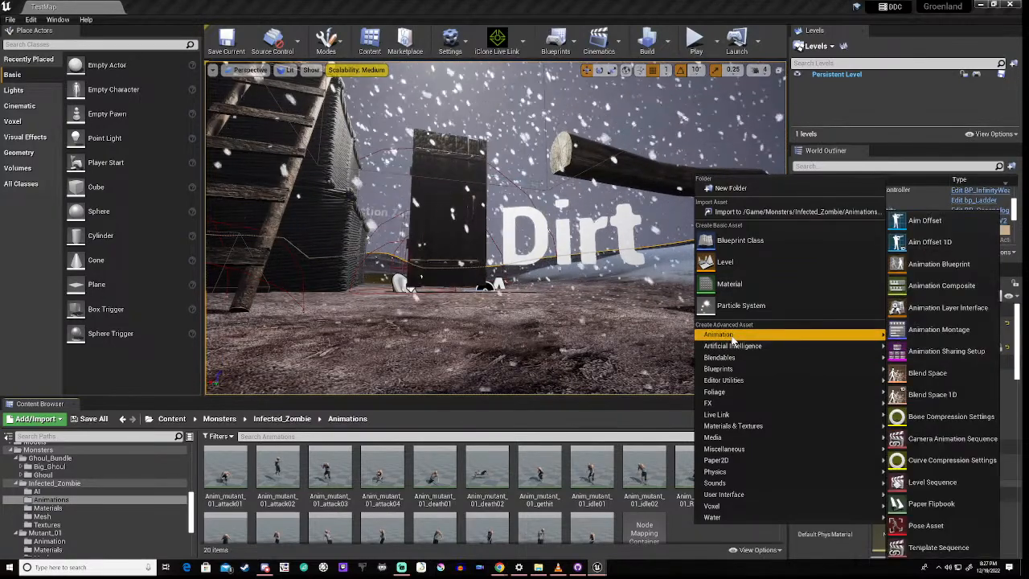
pyautogui.click(939, 266)
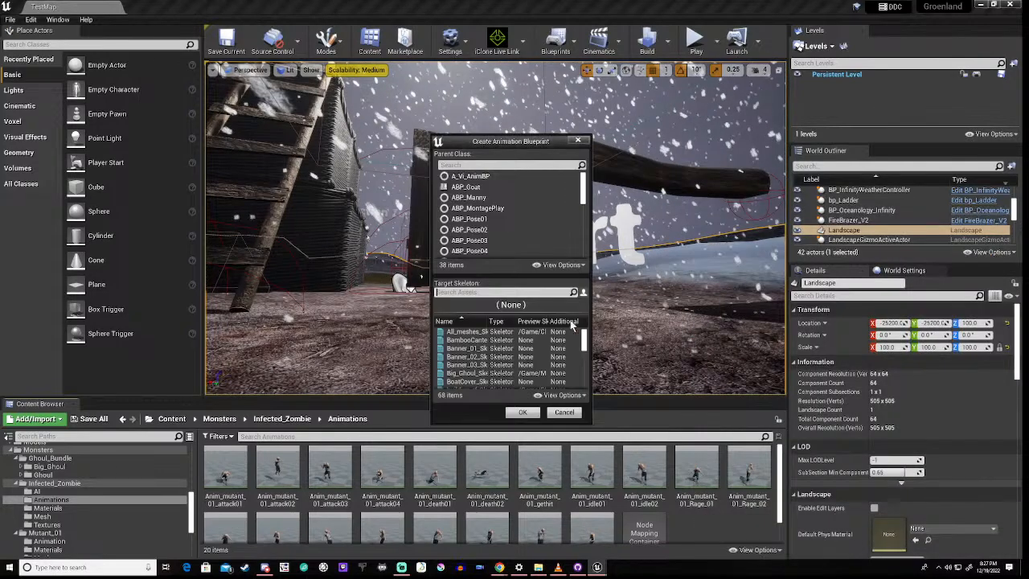
pyautogui.scroll(-5, 492, 358)
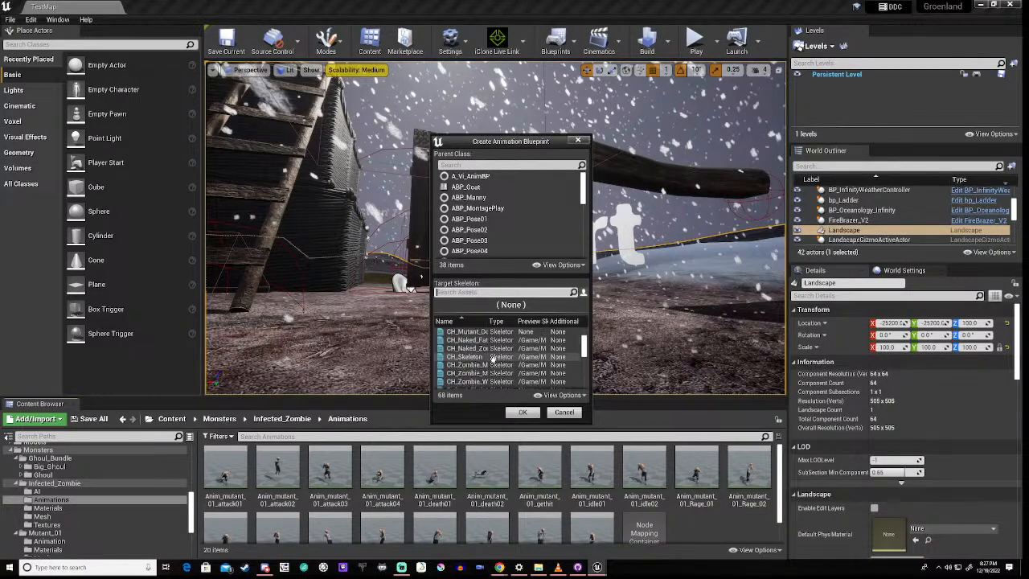
pyautogui.scroll(-1, 492, 358)
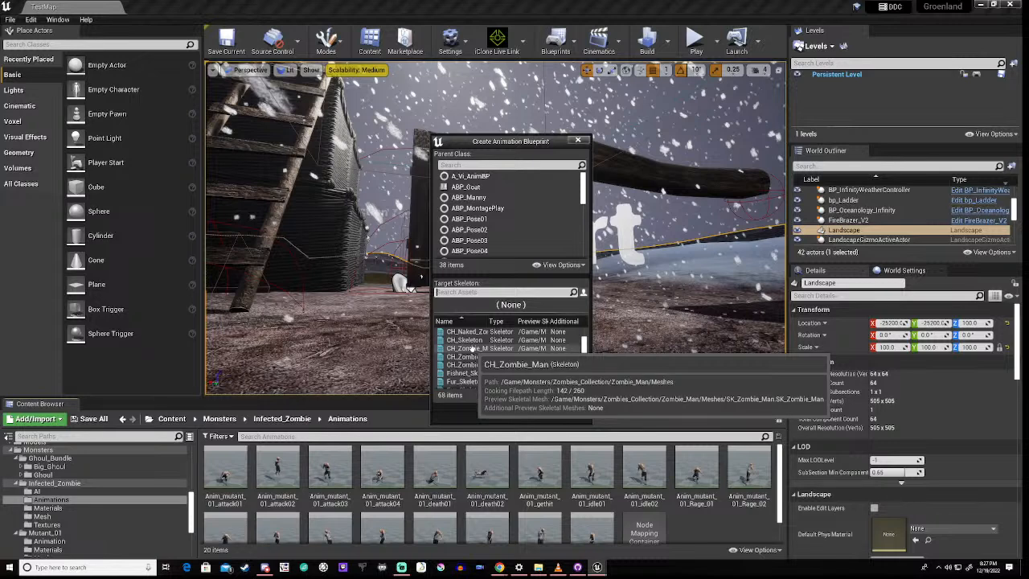
pyautogui.scroll(-3, 490, 362)
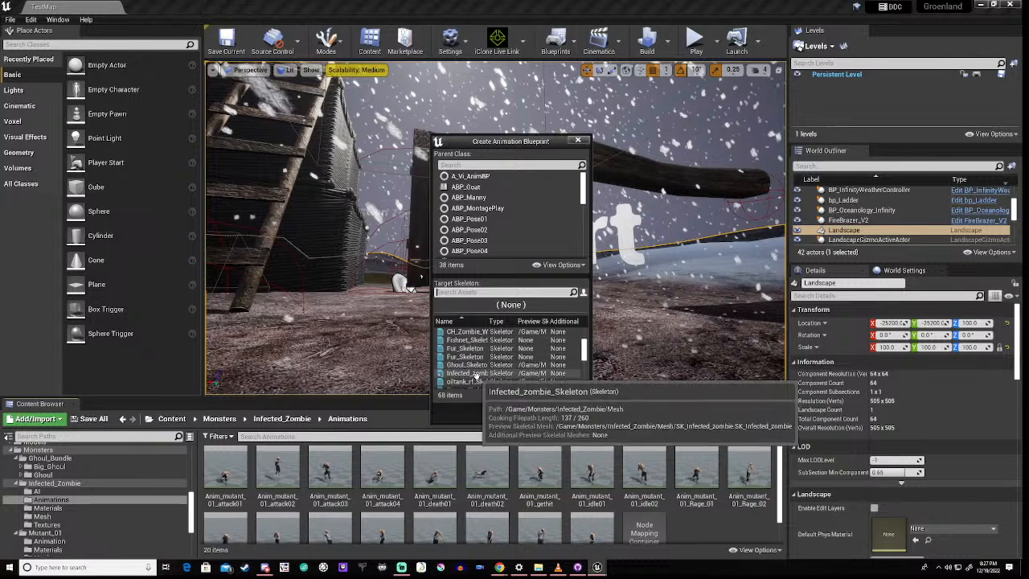
pyautogui.click(491, 374)
pyautogui.click(512, 412)
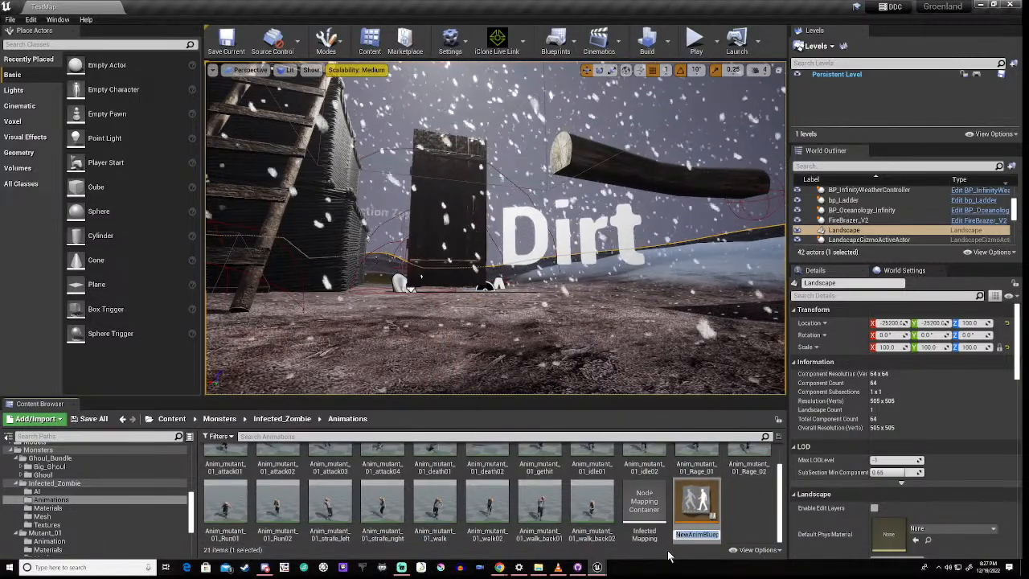
# Step: Name the new Animation Blueprint AnimBP_Humanoid_Mutant
pyautogui.write('AnimBP')
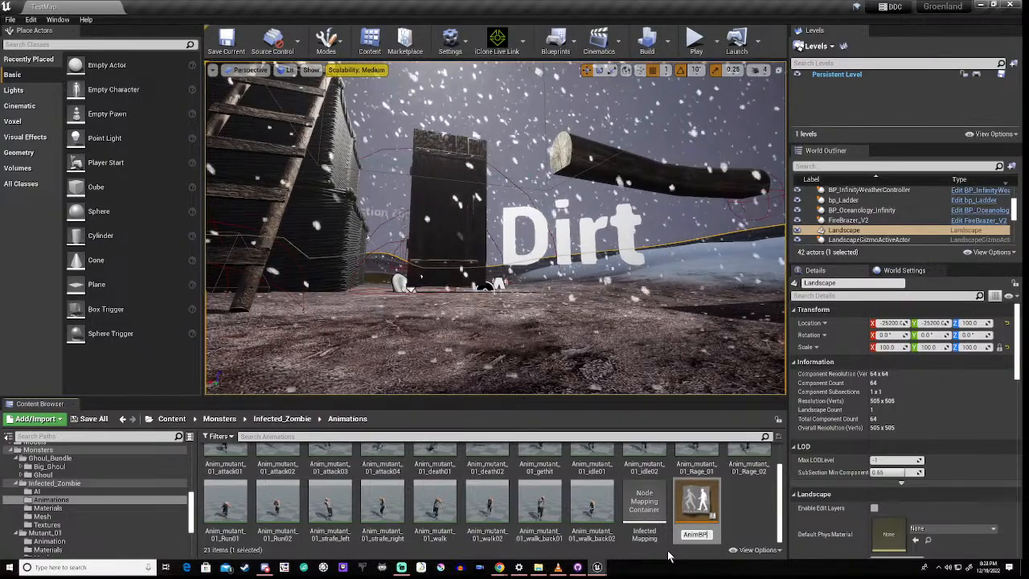
pyautogui.write('_Hum')
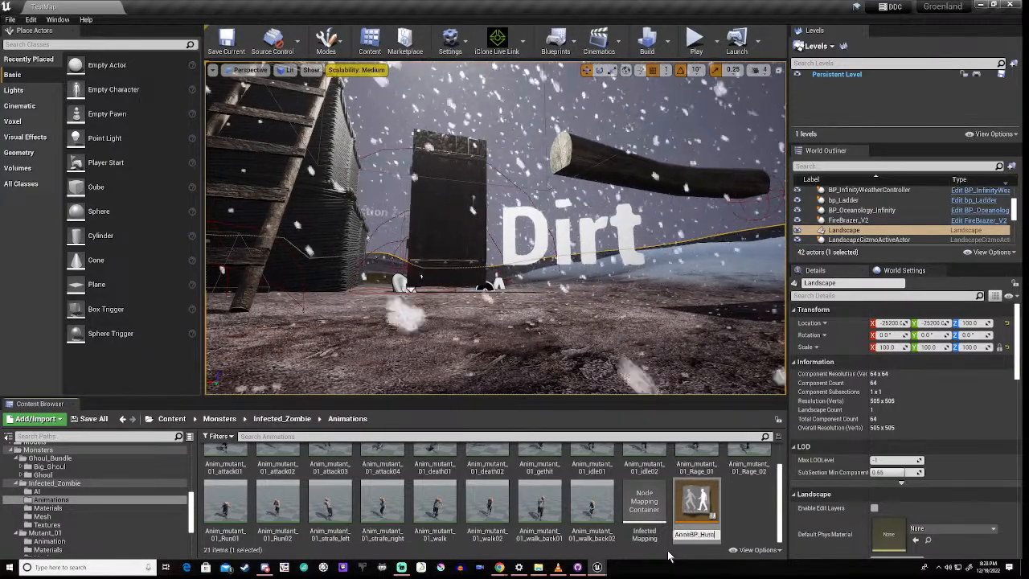
pyautogui.write('anoid')
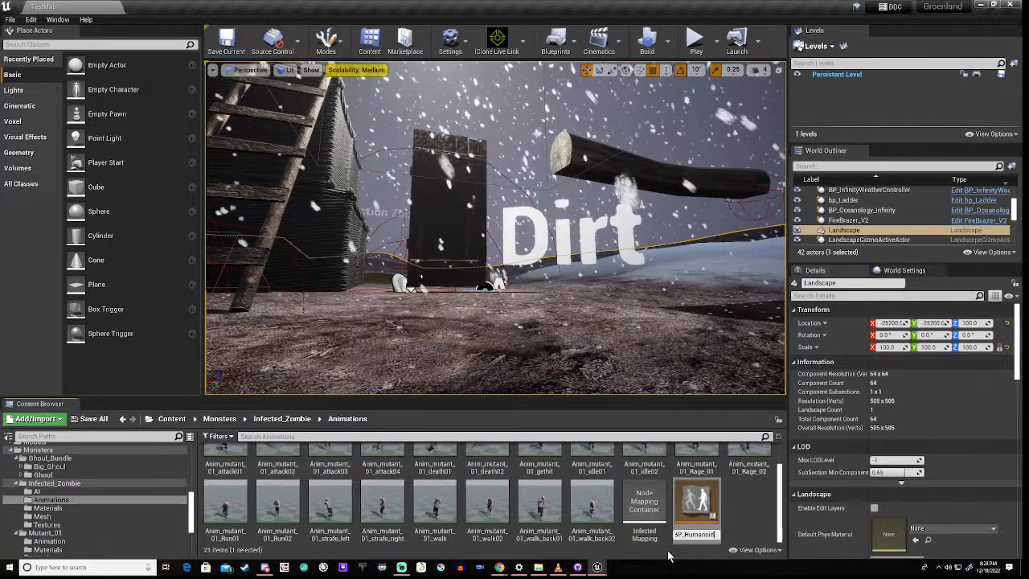
pyautogui.write('_Muta')
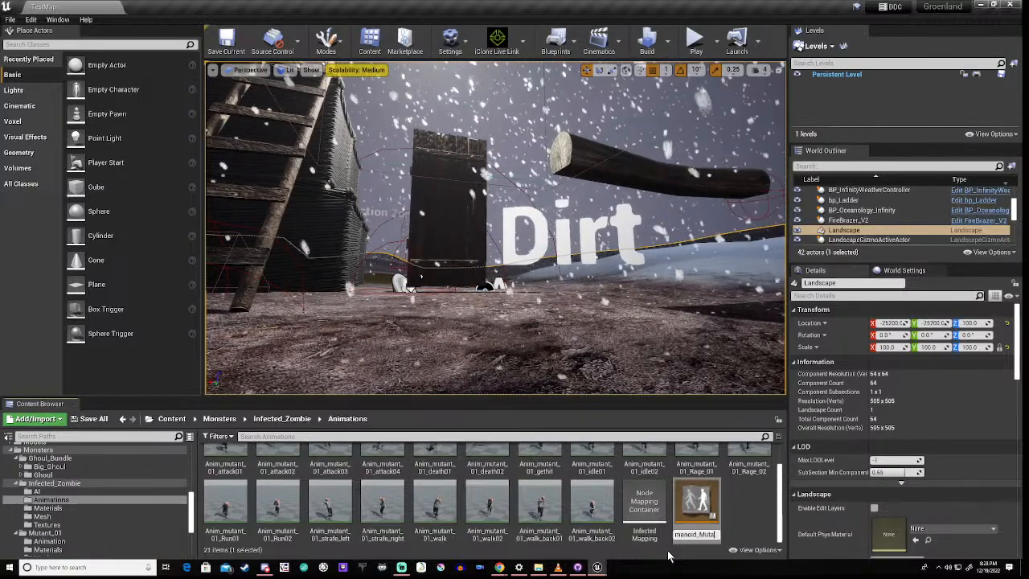
pyautogui.write('nt')
pyautogui.press('Return')
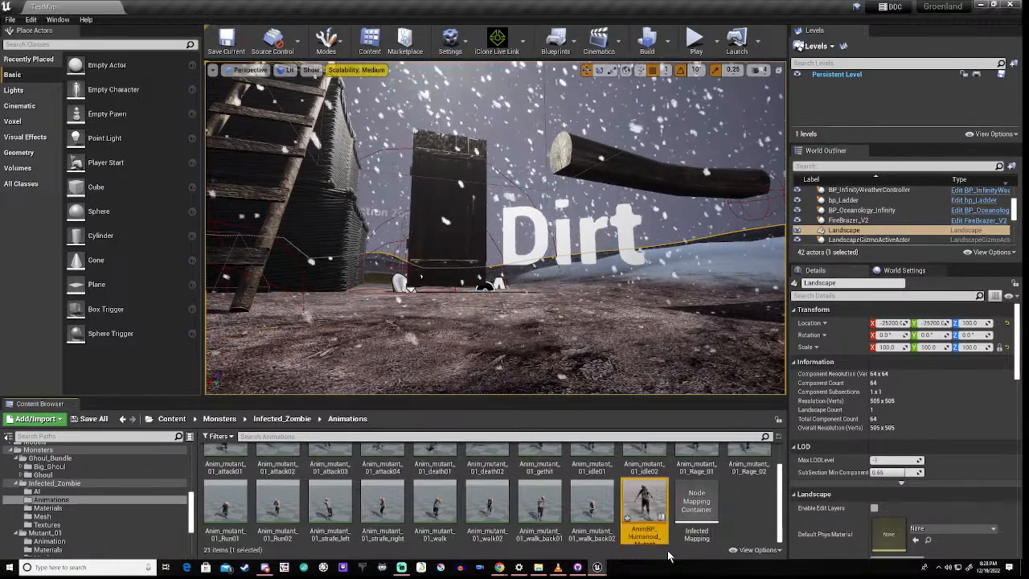
# Step: Create a two-axis Blend Space in the Animations folder using Infected_zombie_Skeleton
pyautogui.rightClick(741, 514)
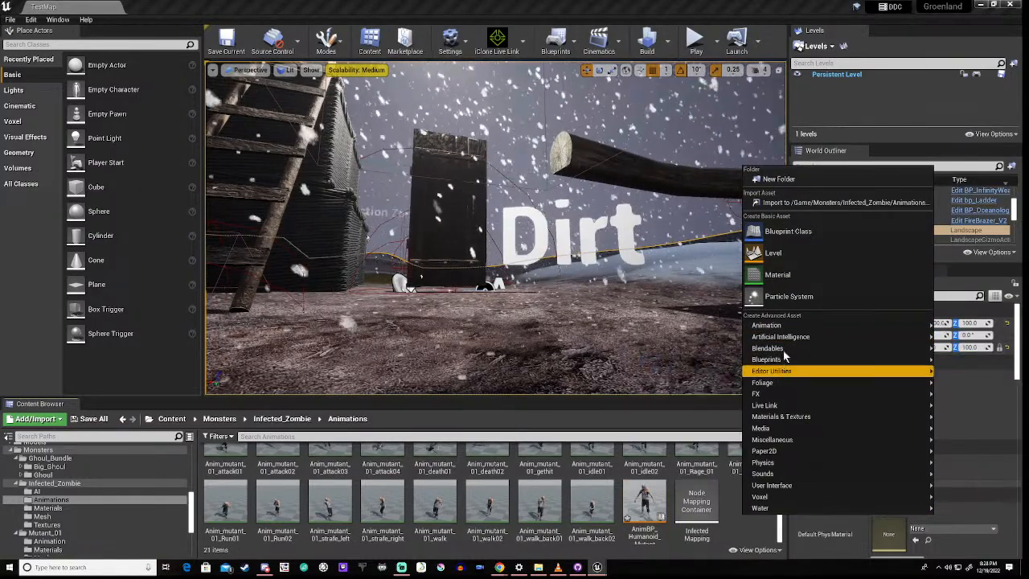
pyautogui.moveTo(772, 325)
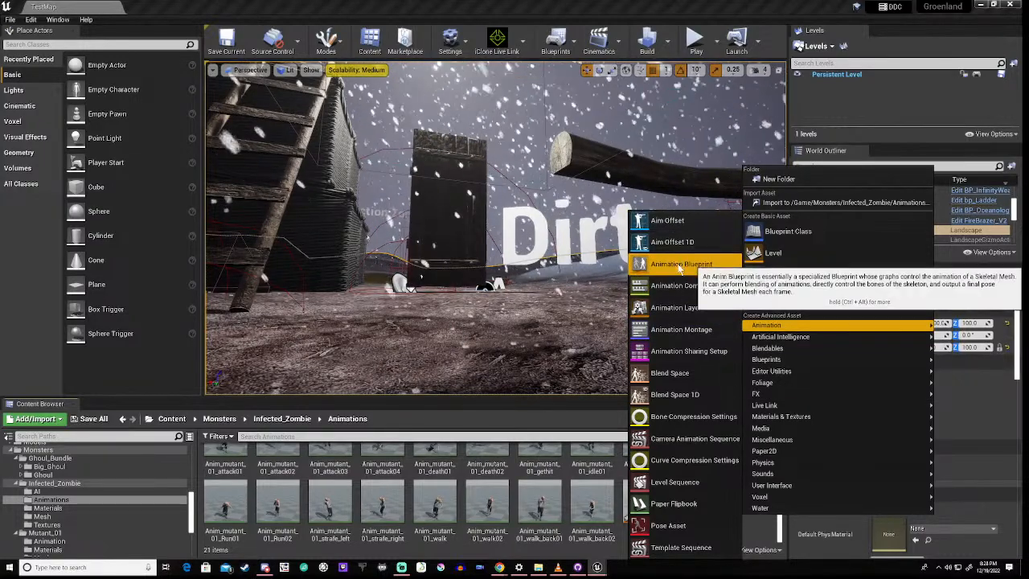
pyautogui.click(678, 375)
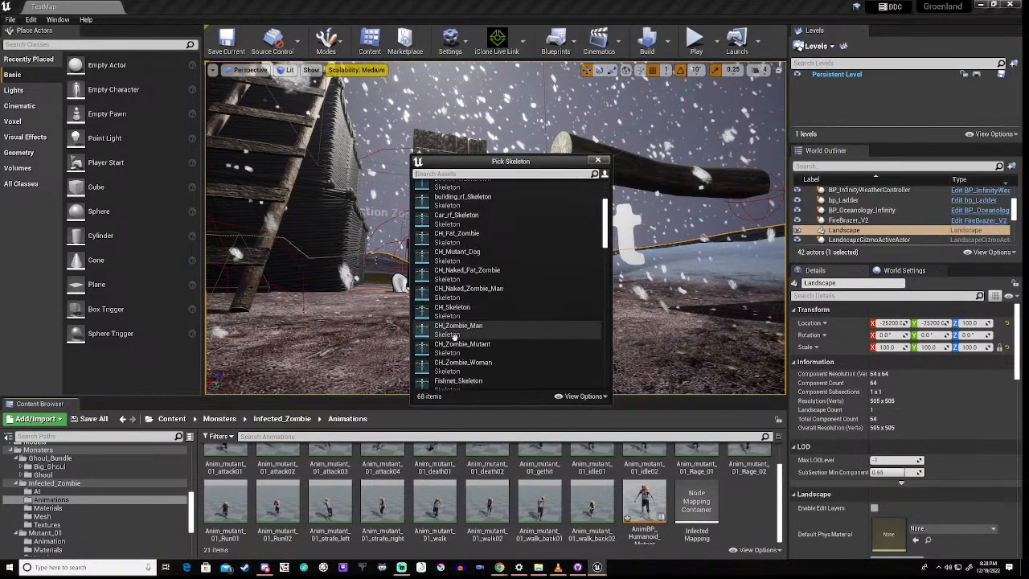
pyautogui.scroll(-3, 455, 336)
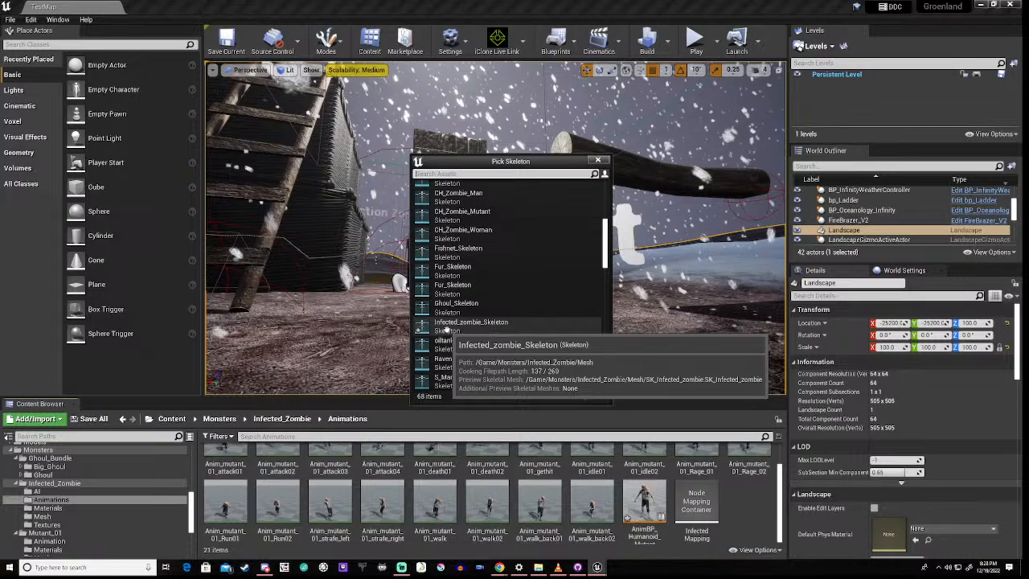
pyautogui.click(446, 330)
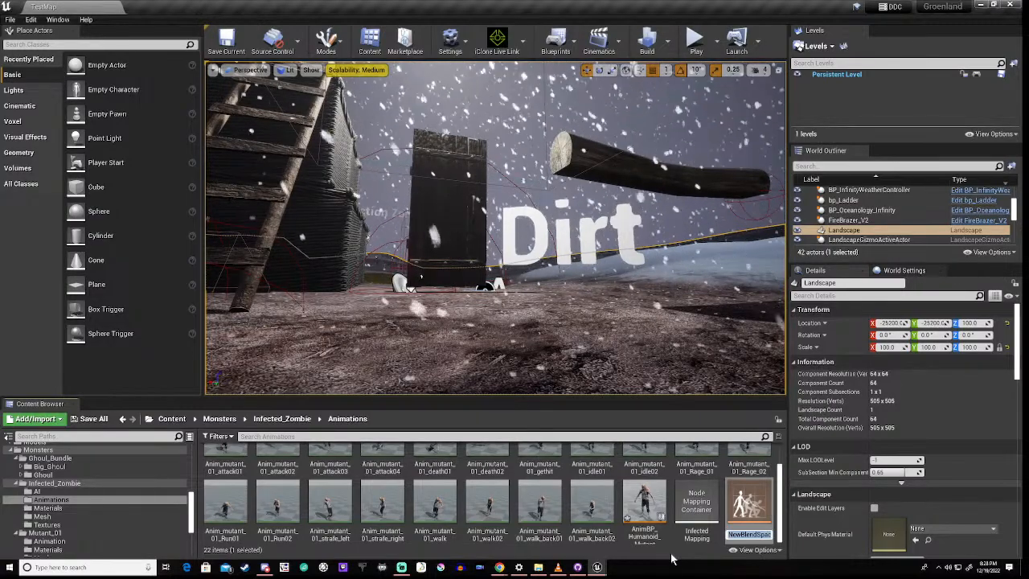
# Step: Name the new Blend Space Blend_Humanoid_Mutant
pyautogui.write('B')
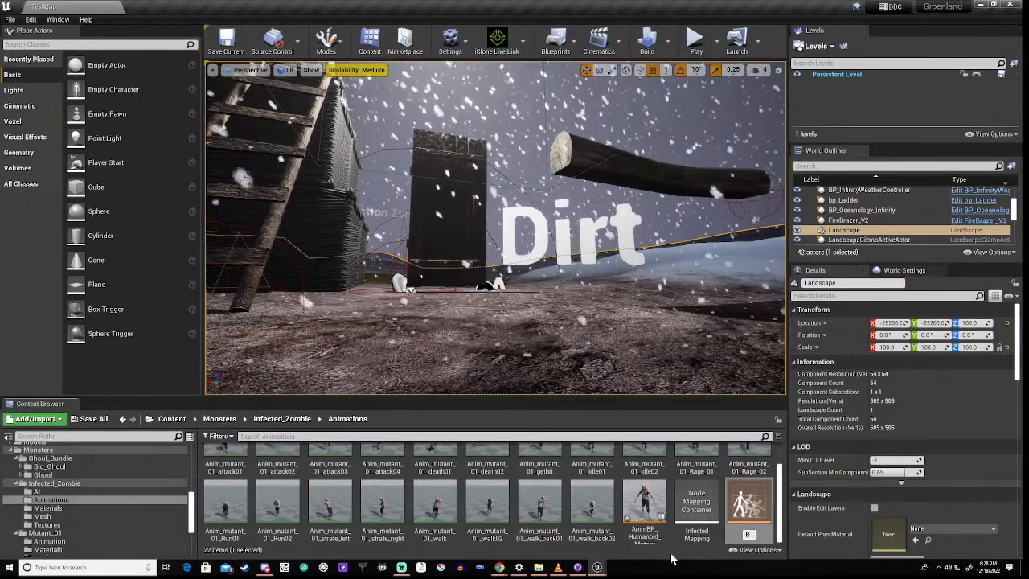
pyautogui.write('lend_')
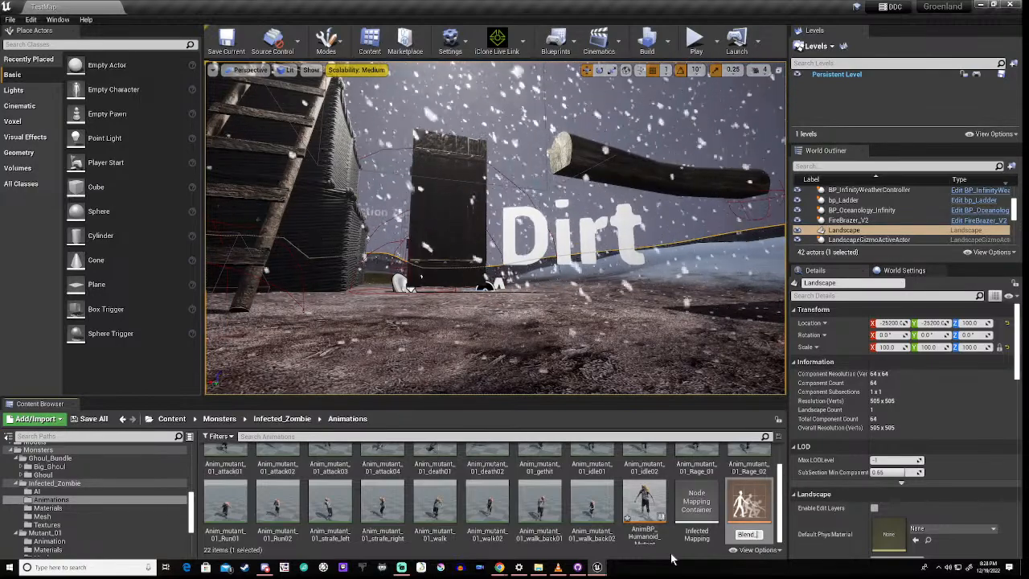
pyautogui.write('Human')
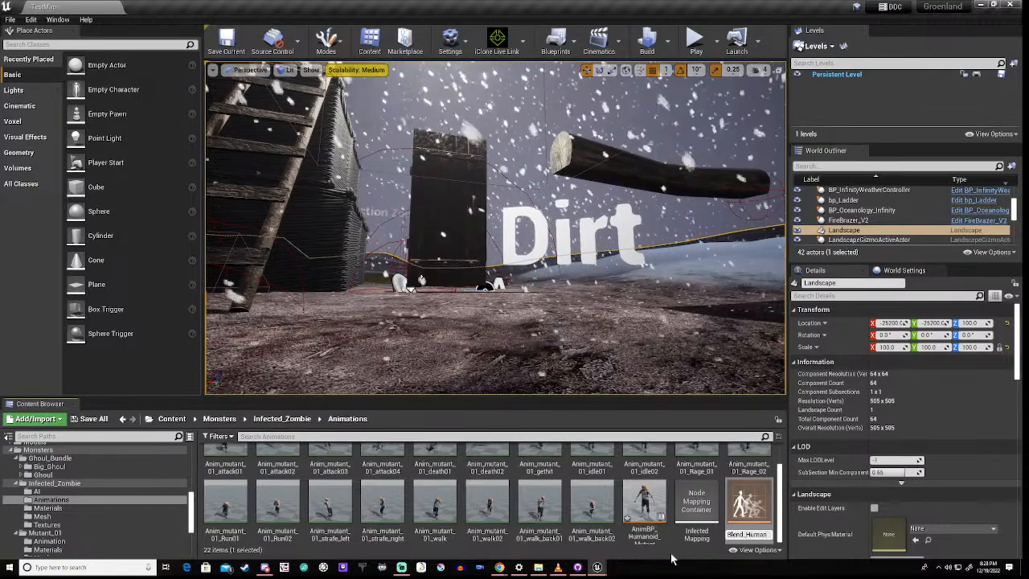
pyautogui.write('oid_')
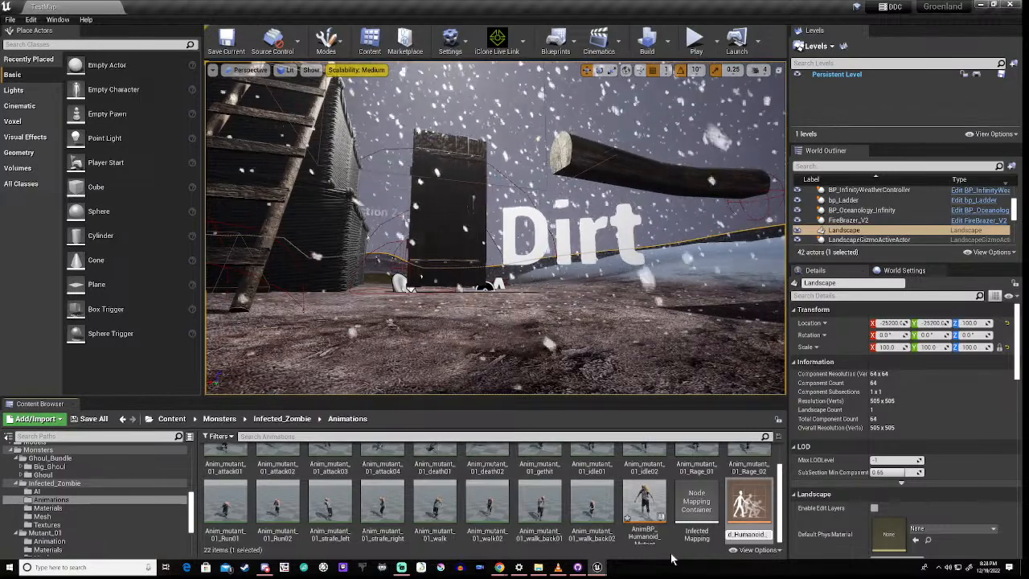
pyautogui.write('Mutant')
pyautogui.press('Return')
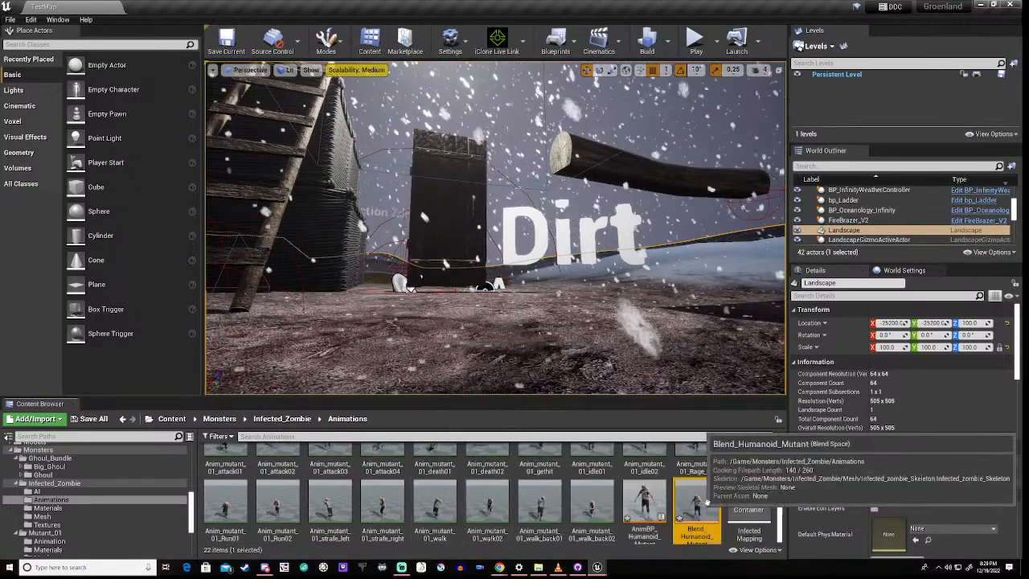
# Step: Open Blend_Humanoid_Mutant and name its horizontal axis Direction, with a minimum of -180 and a maximum of 180
pyautogui.doubleClick(696, 506)
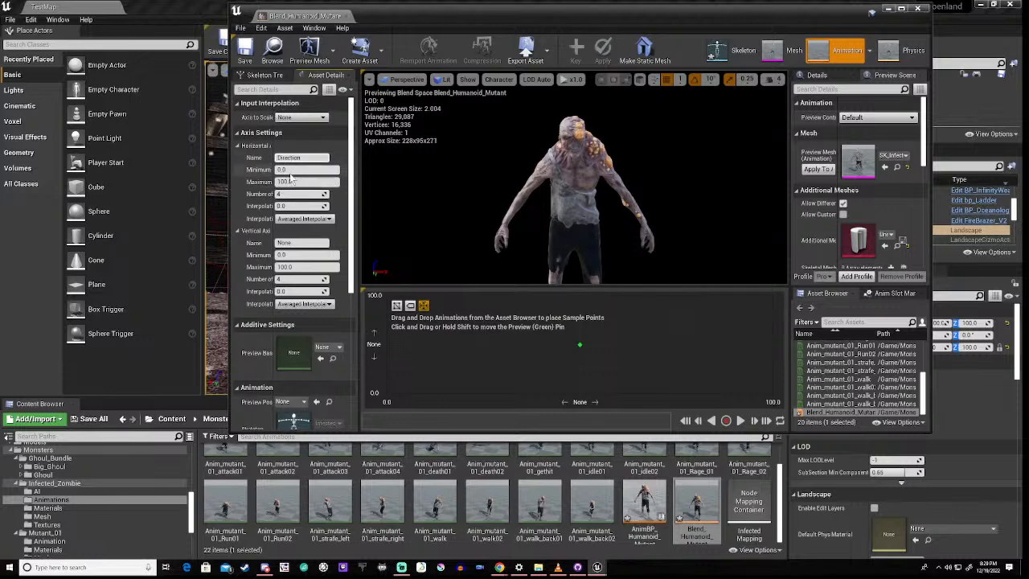
pyautogui.click(286, 170)
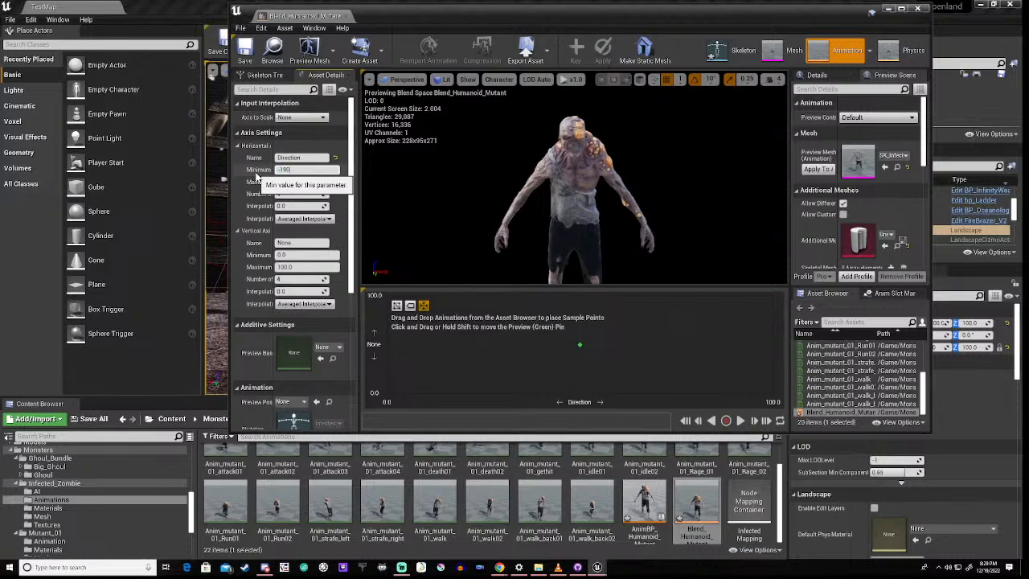
pyautogui.click(277, 182)
pyautogui.press('BackSpace')
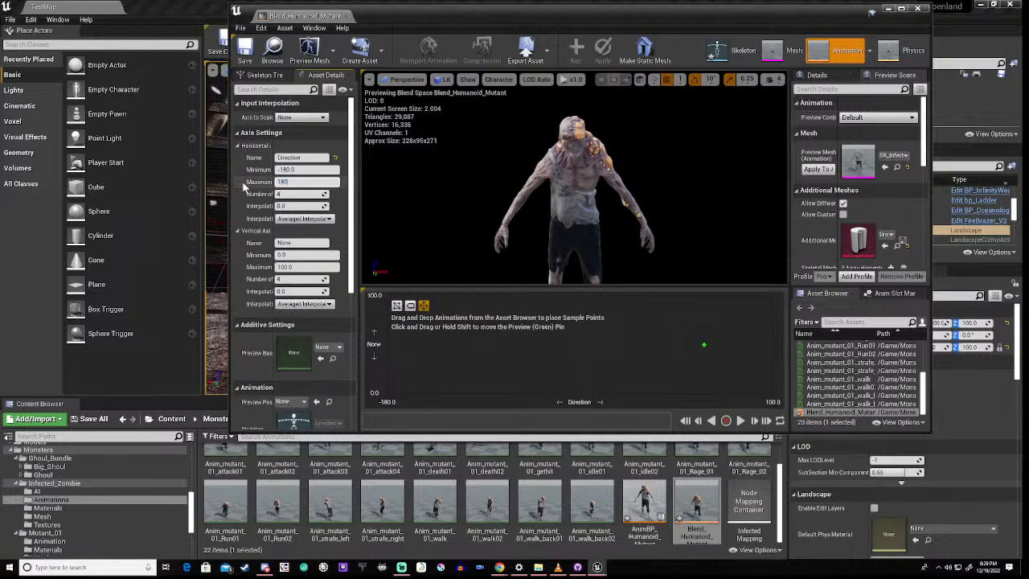
pyautogui.press('Return')
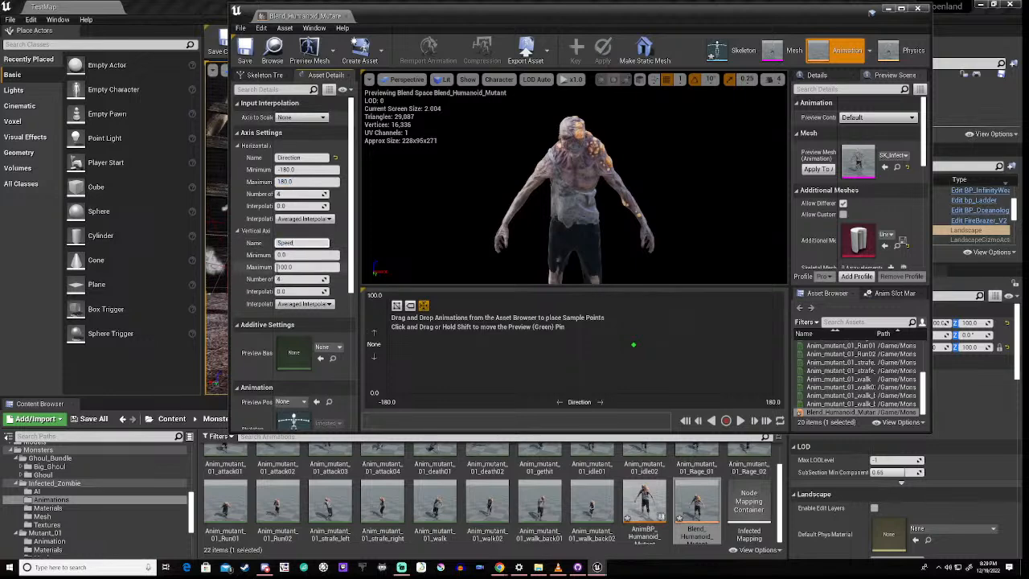
# Step: Name the Blend Space's vertical axis Speed and set its maximum value to 250
pyautogui.click(299, 268)
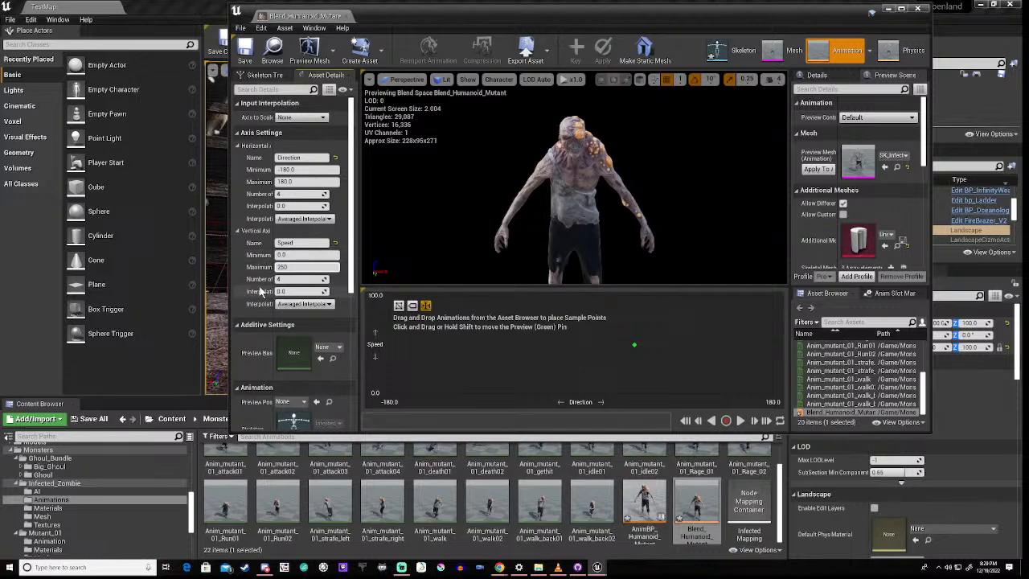
pyautogui.press('Return')
pyautogui.scroll(-2, 259, 292)
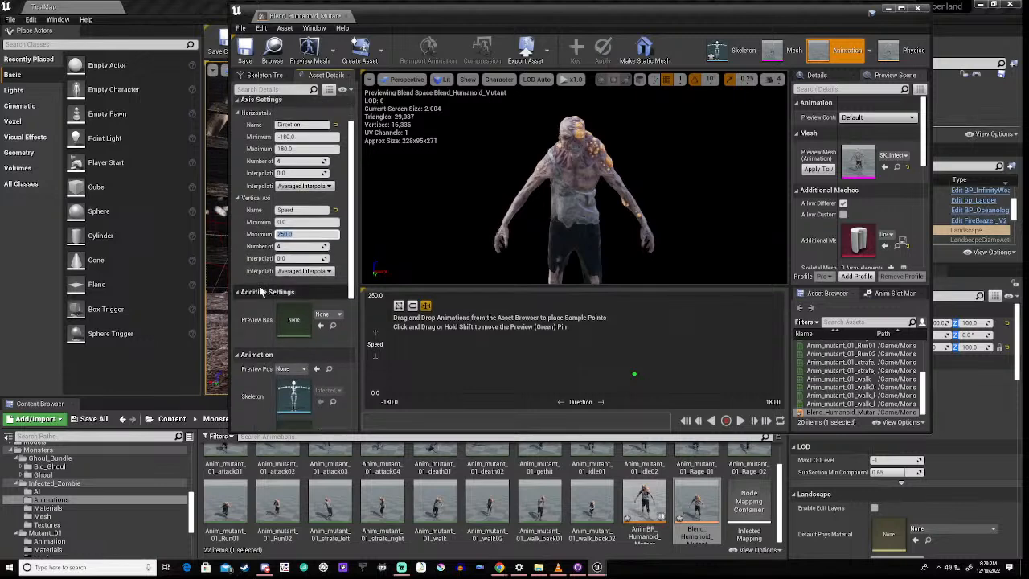
pyautogui.scroll(-1, 260, 291)
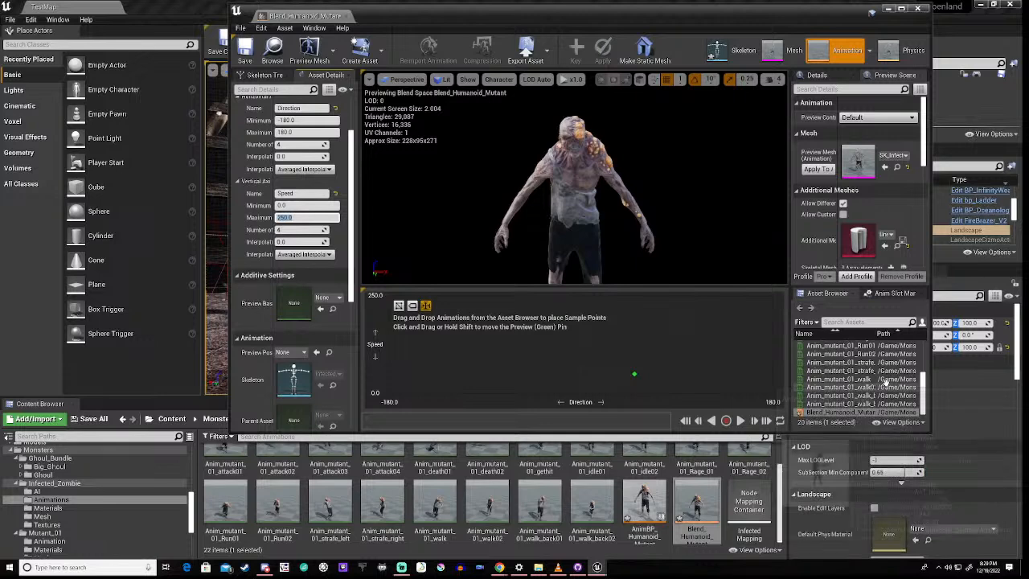
# Step: Preview the Anim_mutant_01_idle01 and Anim_mutant_01_idle02 animations on the zombie mesh
pyautogui.scroll(4, 886, 383)
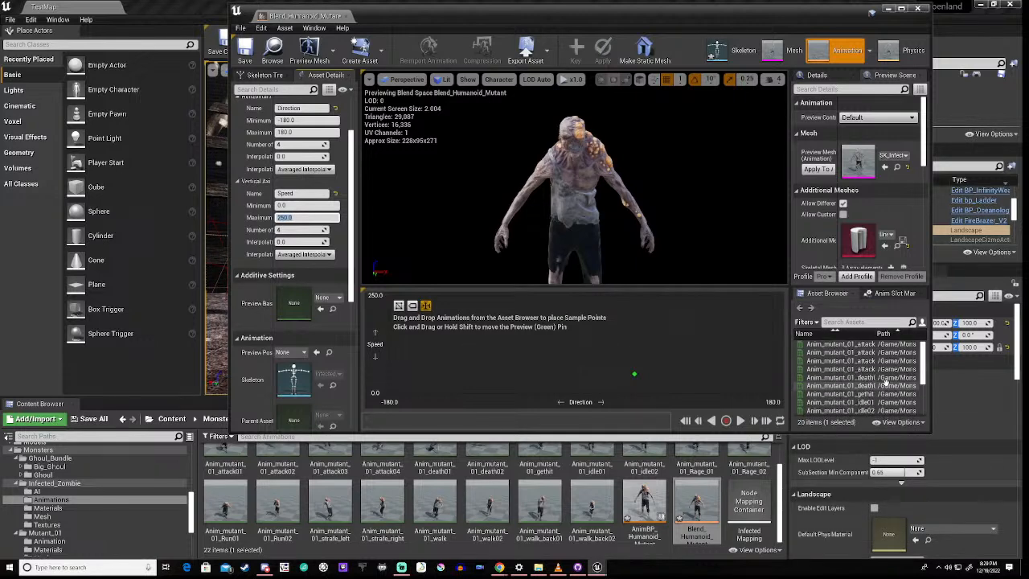
pyautogui.scroll(-1, 885, 383)
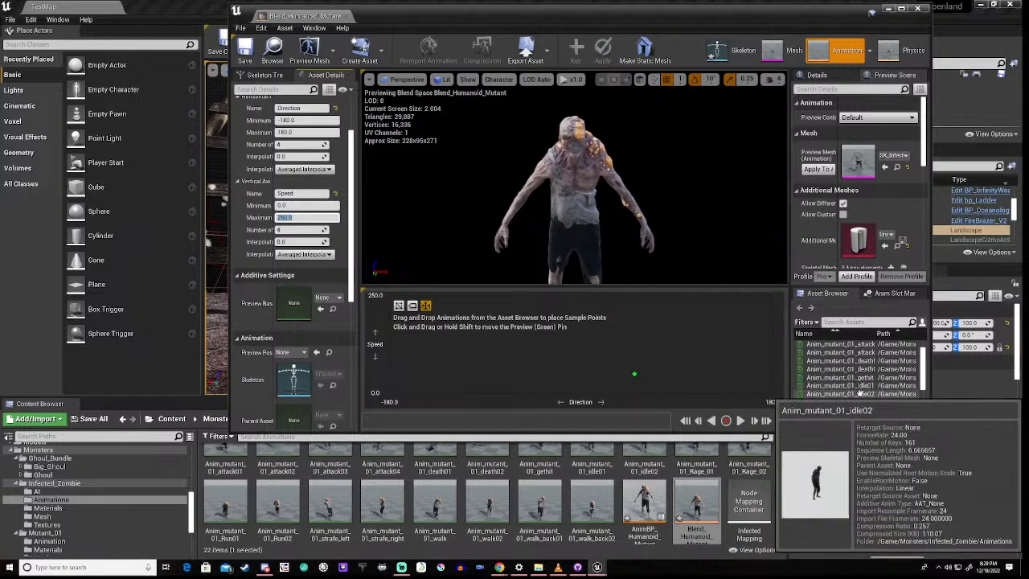
pyautogui.click(869, 386)
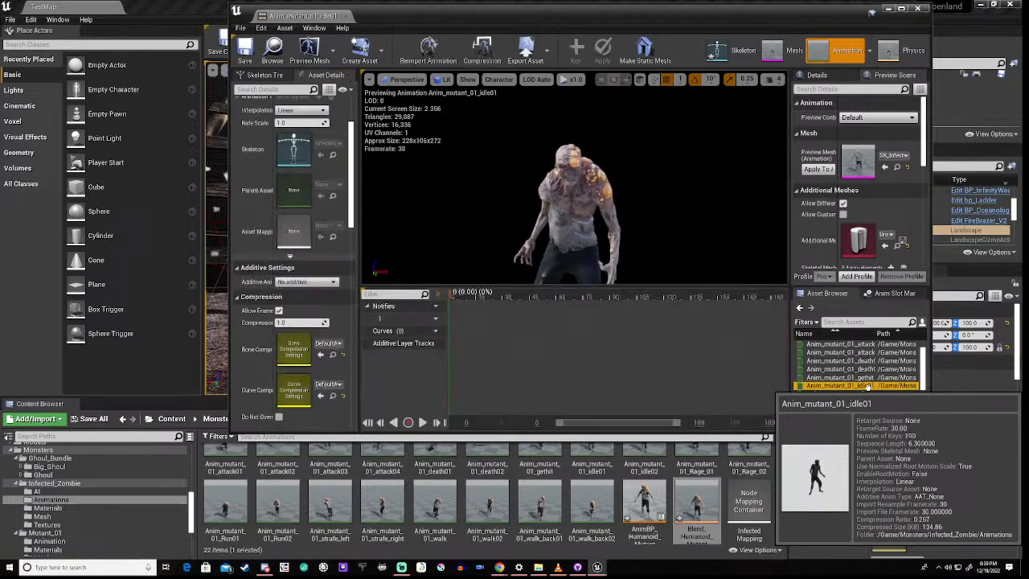
pyautogui.click(424, 423)
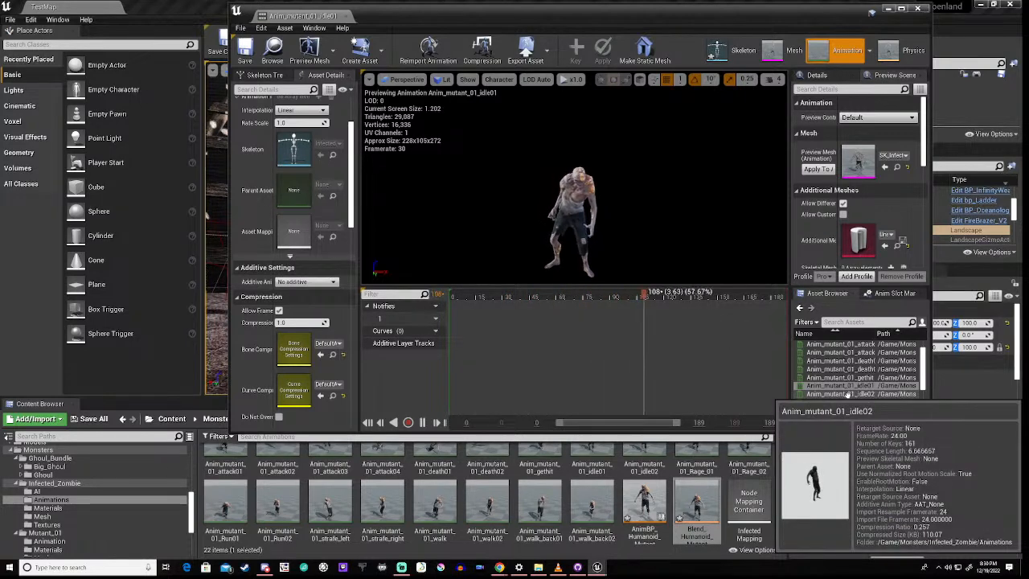
pyautogui.click(847, 395)
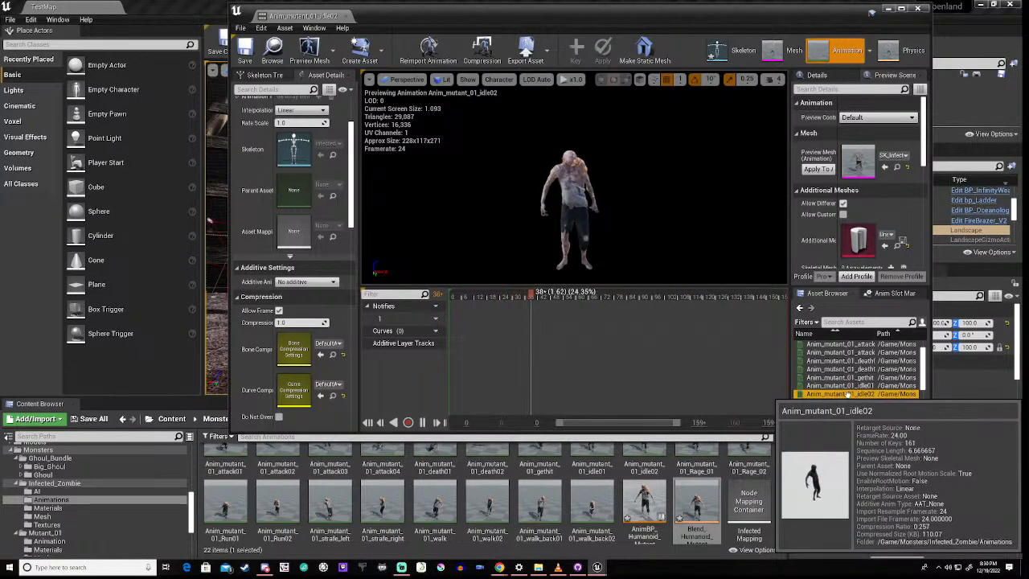
pyautogui.scroll(1, 862, 384)
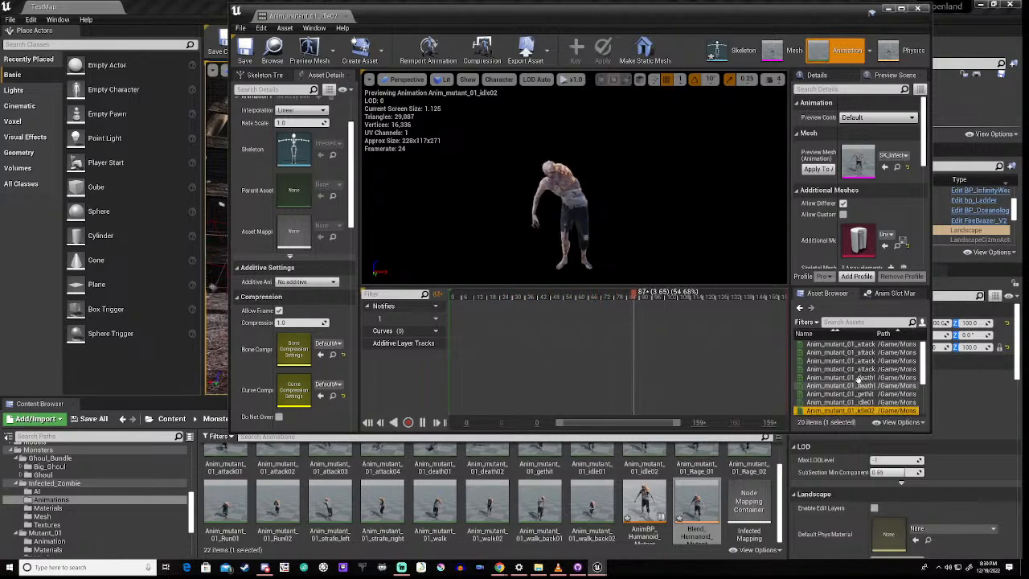
# Step: Look through the zombie's available animations and pause the Anim_mutant_01_idle02 preview
pyautogui.scroll(-3, 845, 385)
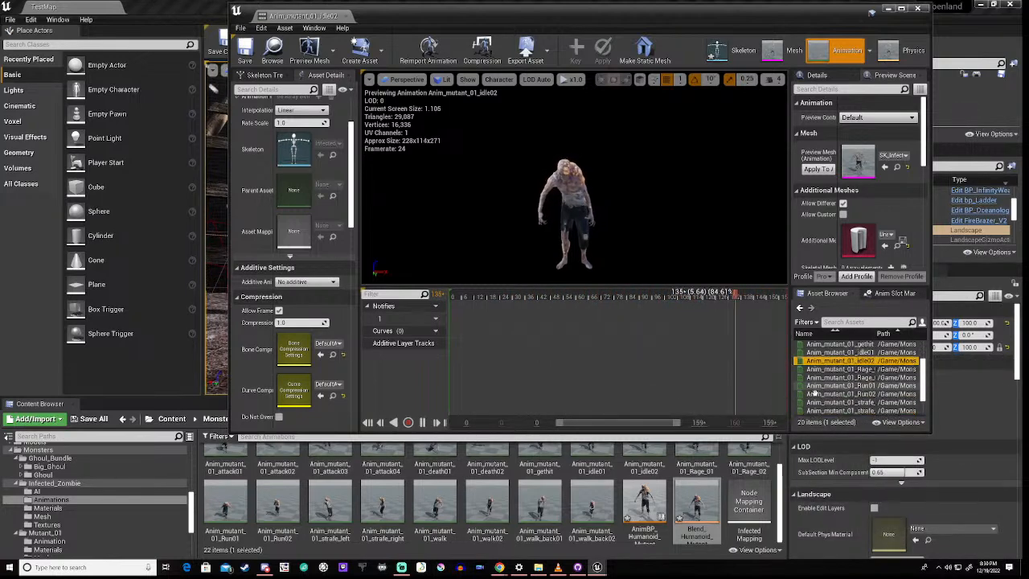
pyautogui.scroll(-3, 852, 399)
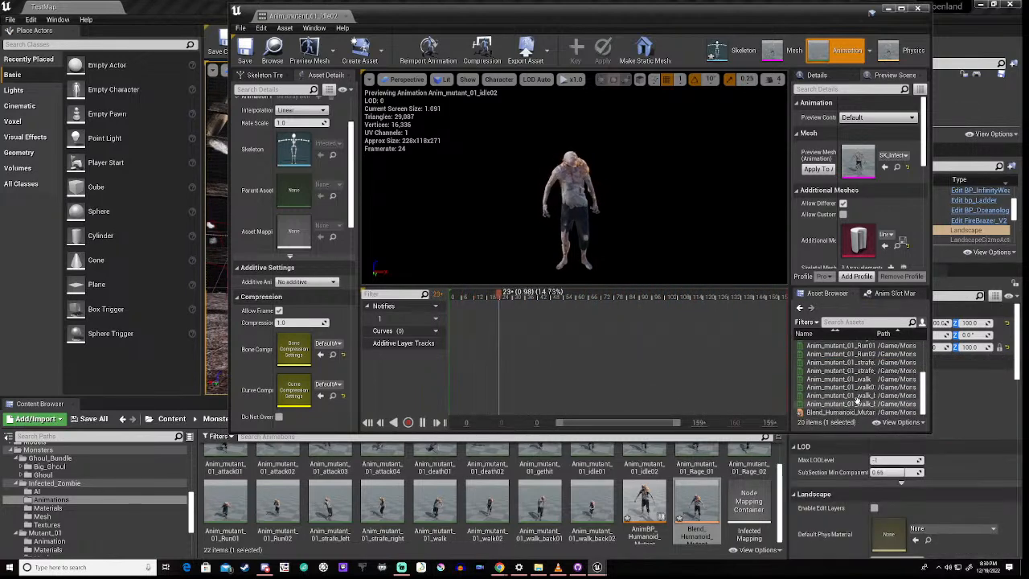
pyautogui.moveTo(819, 408)
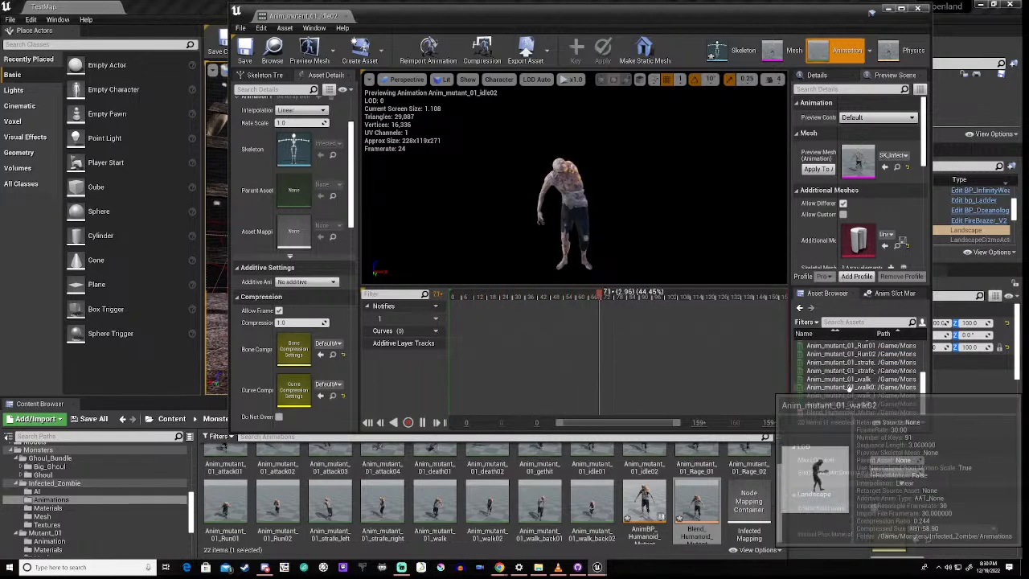
pyautogui.scroll(3, 844, 386)
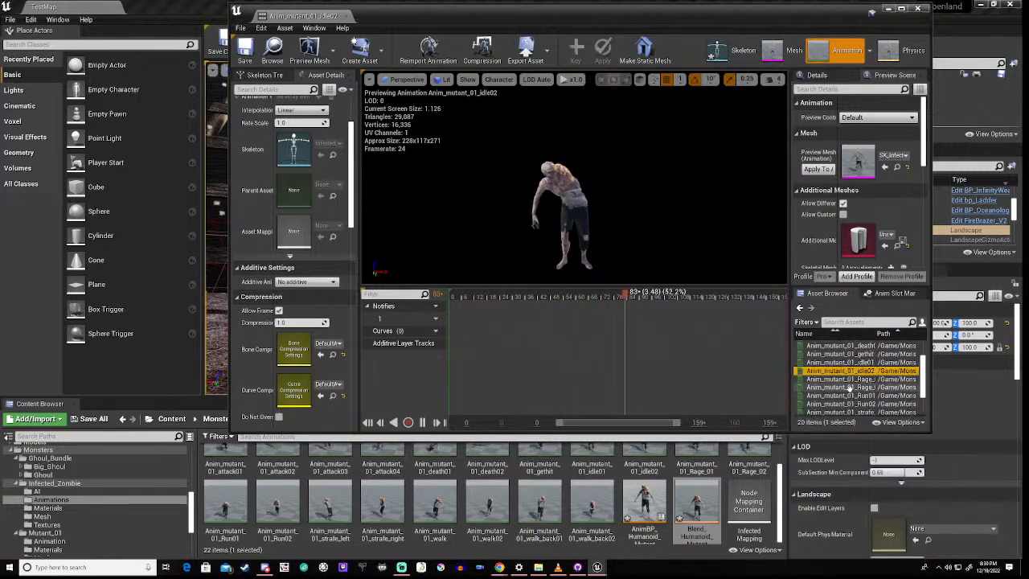
pyautogui.click(423, 423)
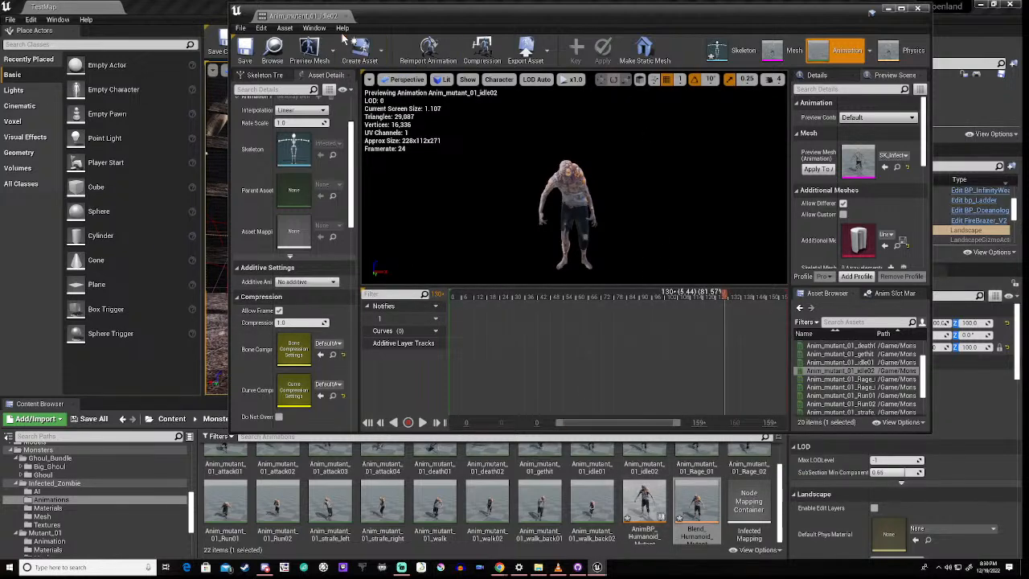
# Step: Open Blend_Humanoid_Mutant and place Anim_mutant_01_idle01 in its sample grid at Direction 0, Speed 0
pyautogui.doubleClick(697, 515)
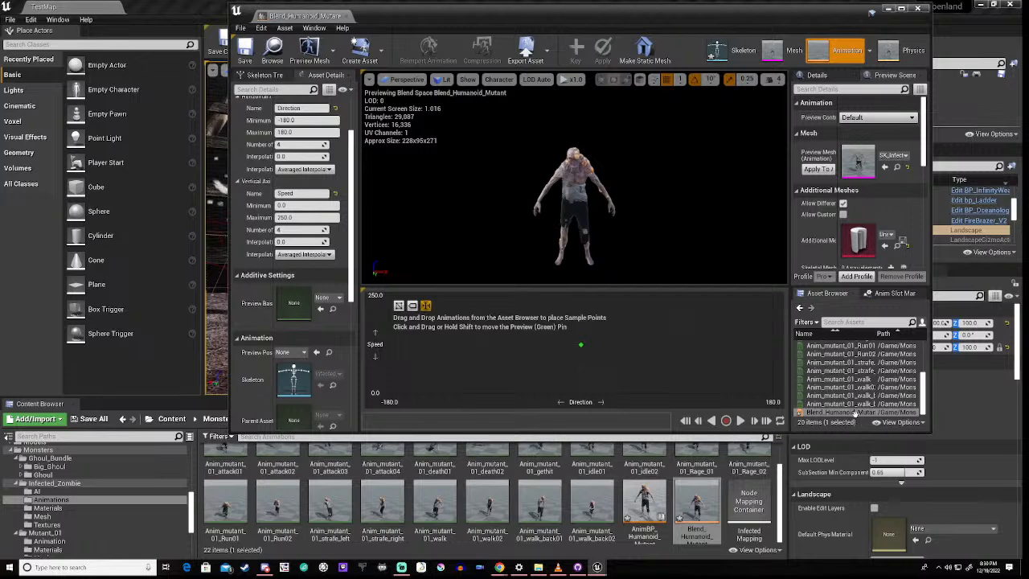
pyautogui.scroll(3, 859, 394)
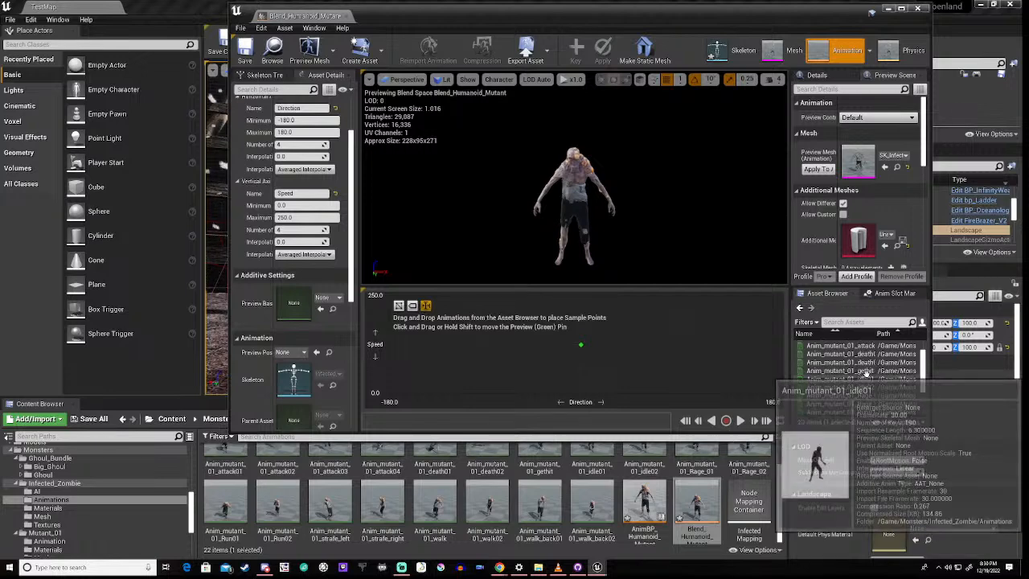
pyautogui.moveTo(860, 379); pyautogui.dragTo(581, 394)
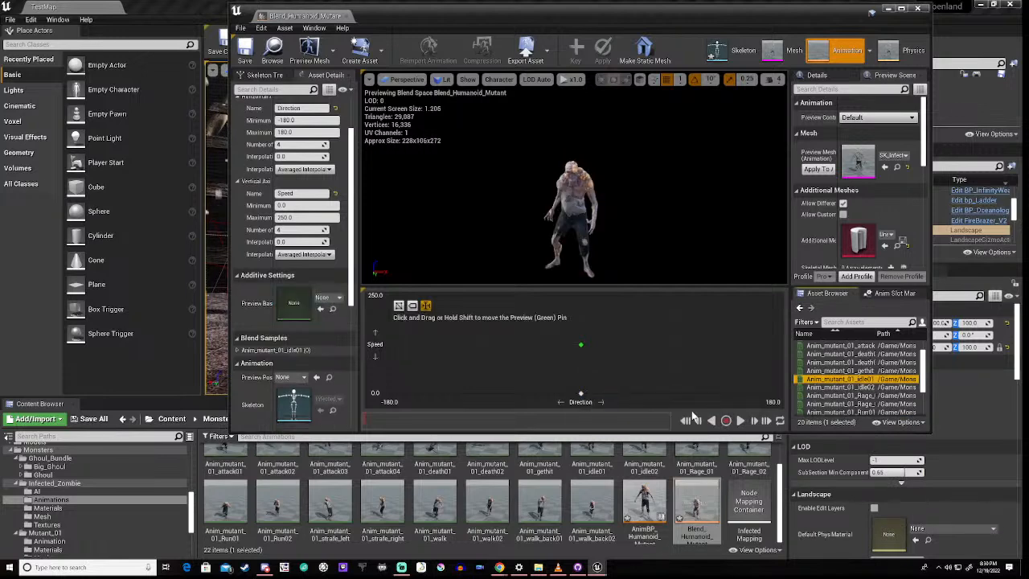
# Step: Preview the Anim_mutant_01_walk02, walk, walk_back01 and walk_back02 animations on the zombie mesh
pyautogui.scroll(-2, 851, 392)
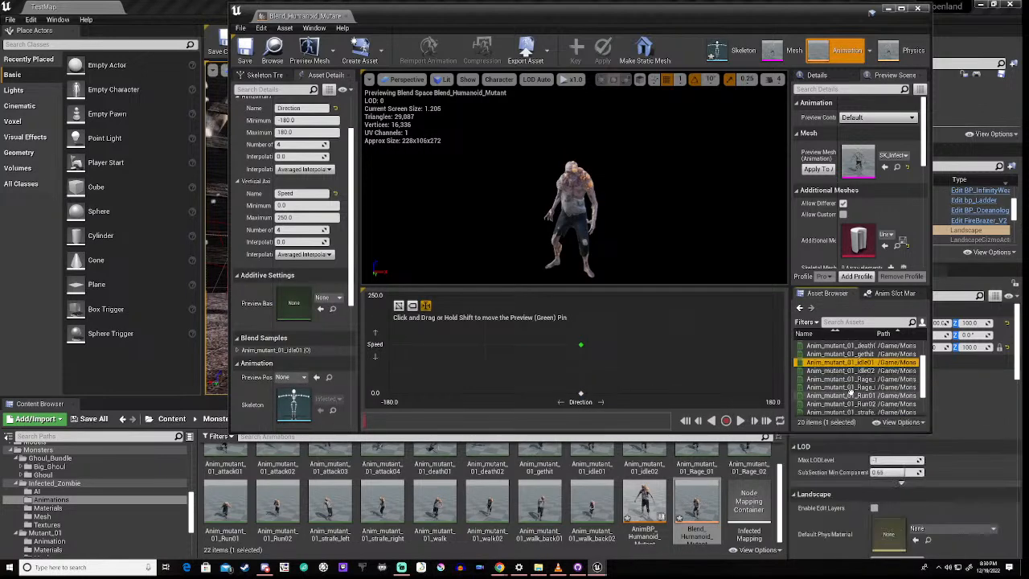
pyautogui.scroll(-5, 849, 406)
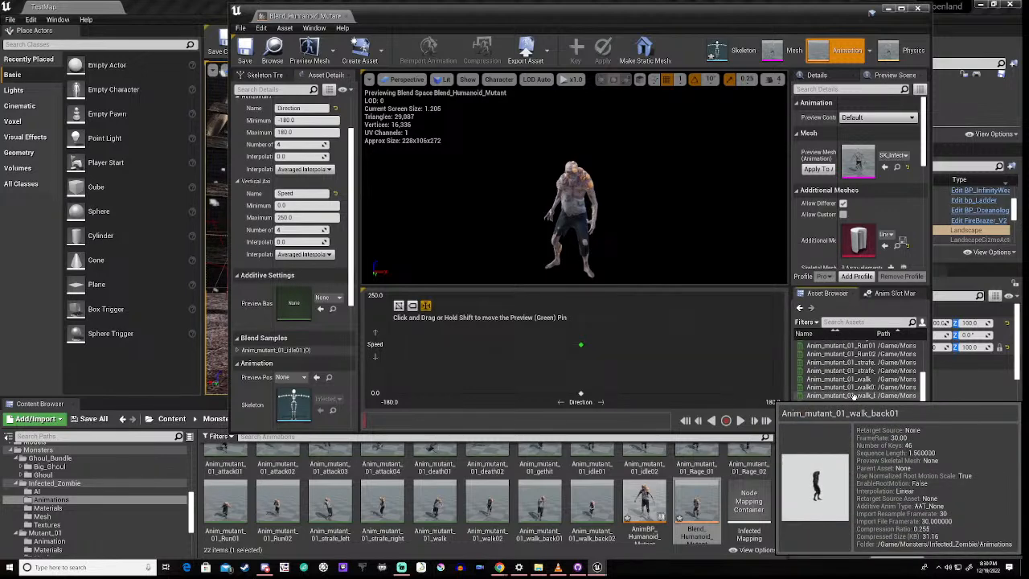
pyautogui.doubleClick(853, 384)
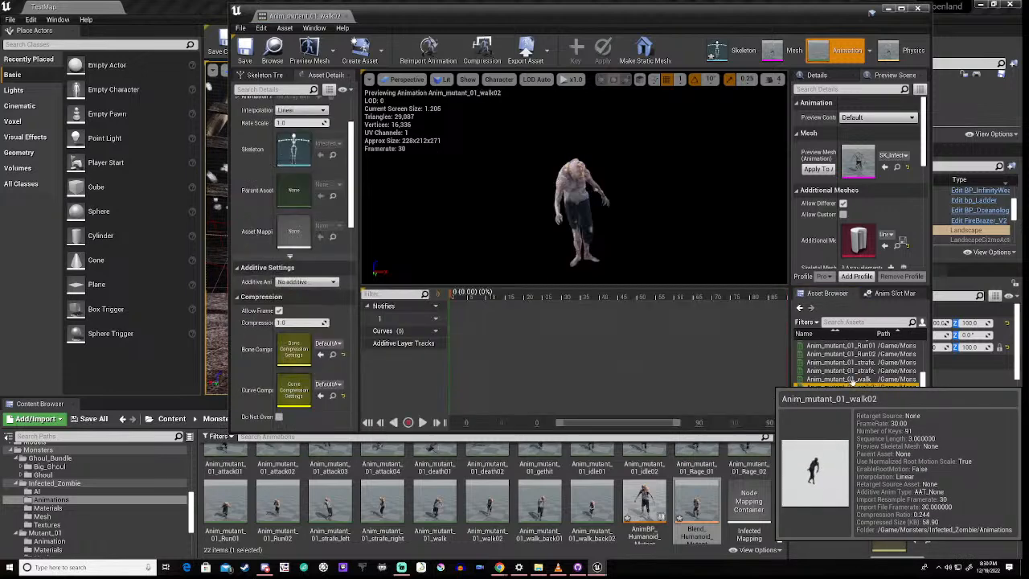
pyautogui.click(423, 423)
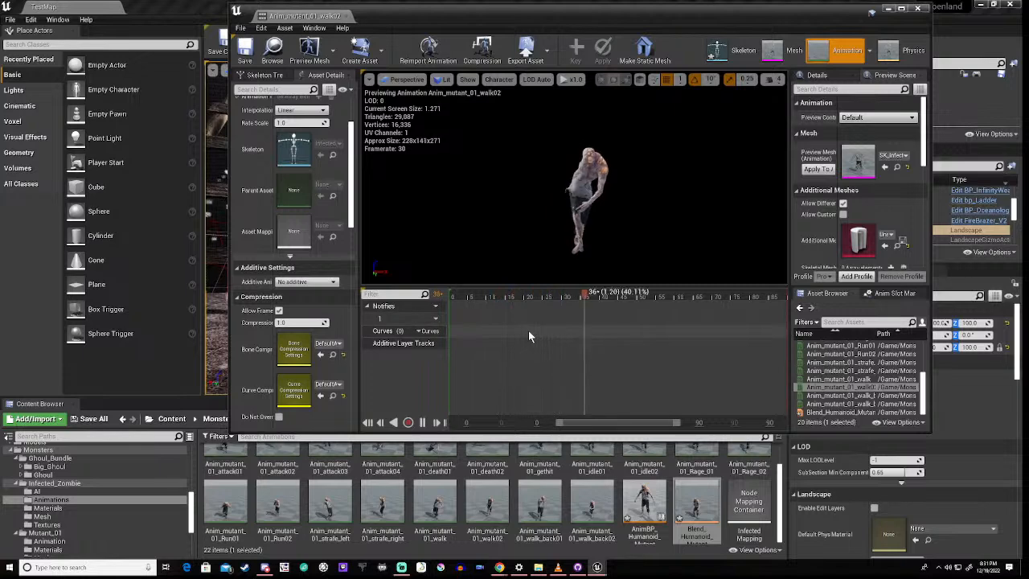
pyautogui.click(838, 379)
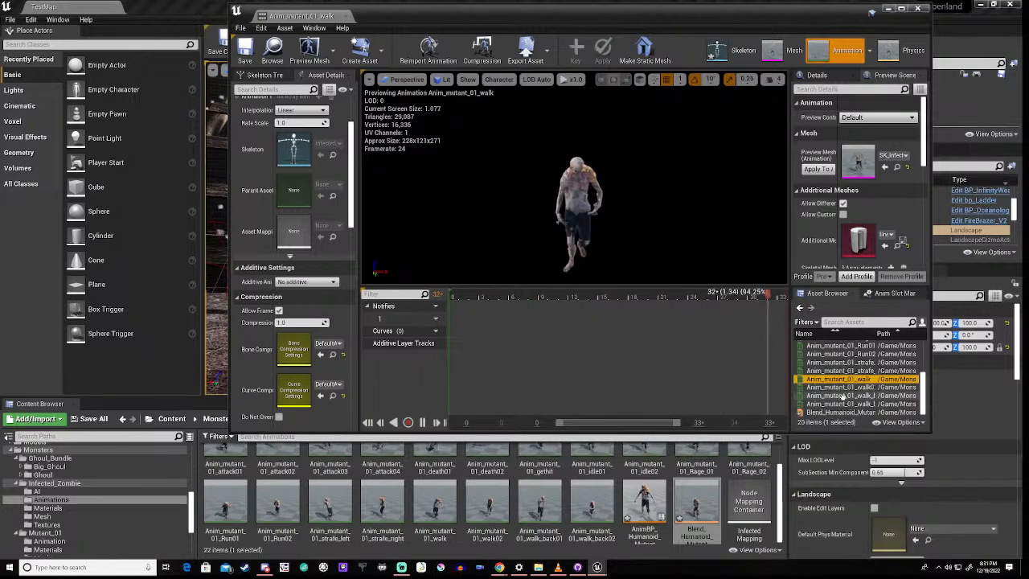
pyautogui.click(842, 396)
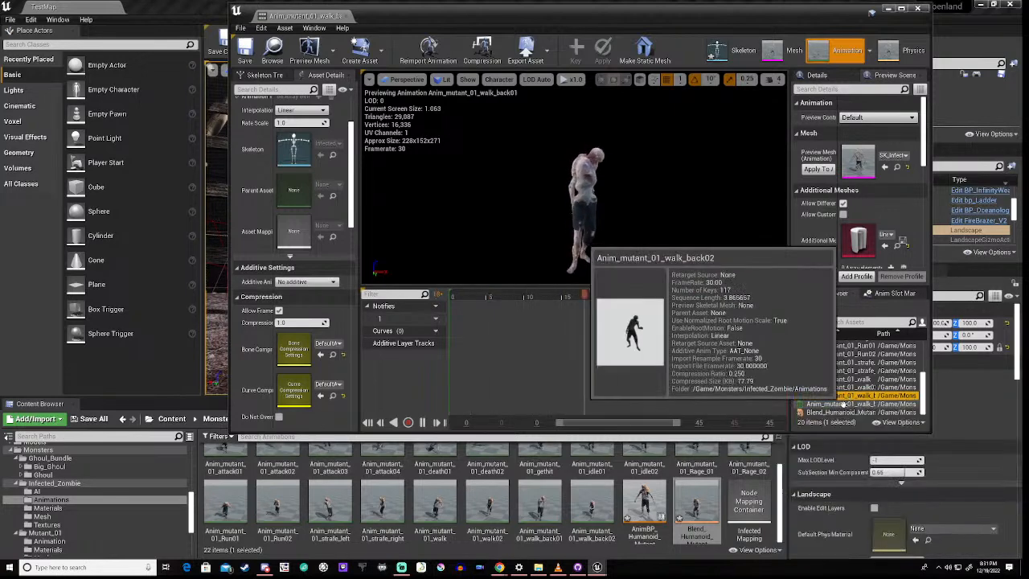
pyautogui.click(848, 405)
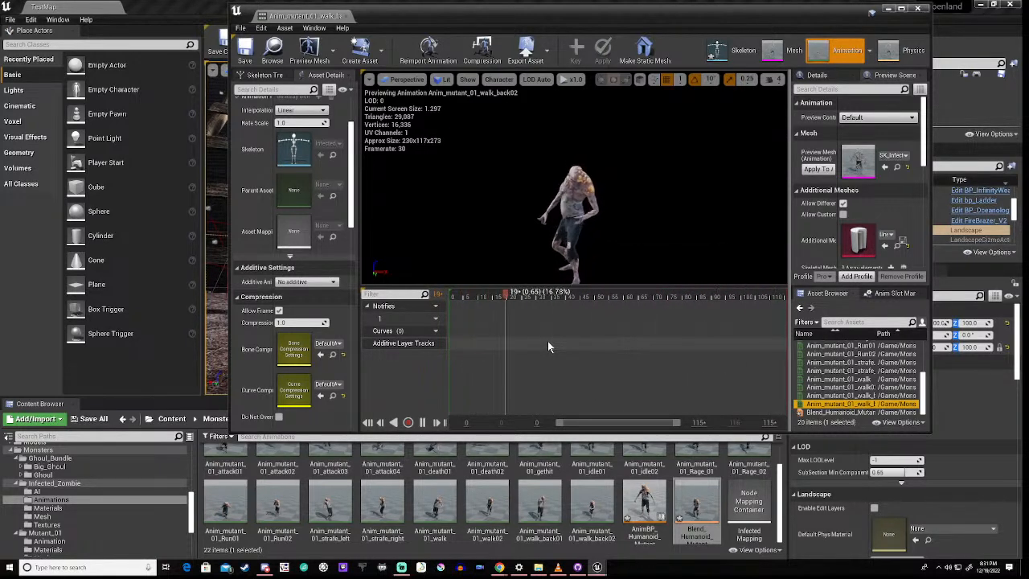
pyautogui.click(797, 58)
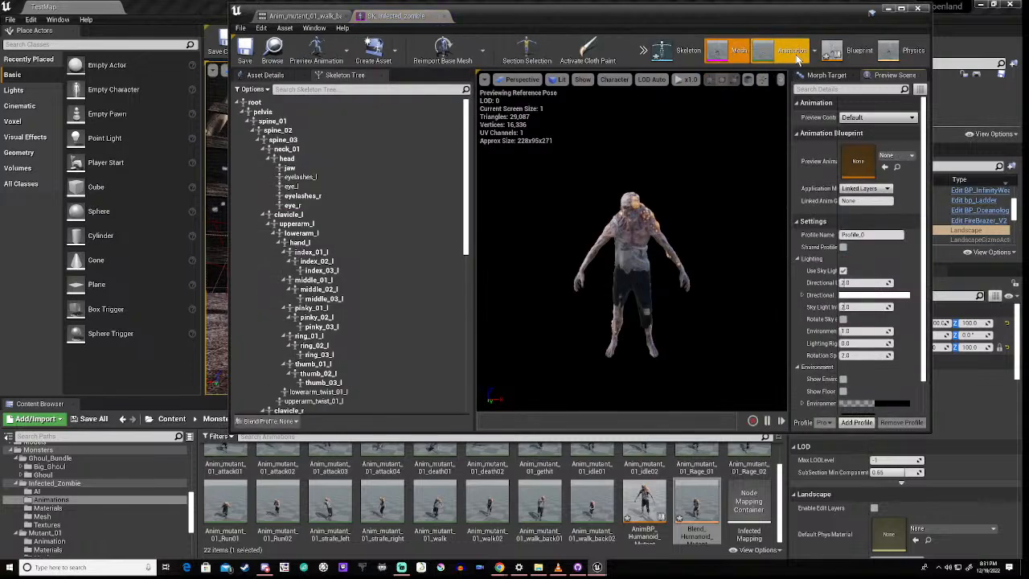
pyautogui.click(866, 52)
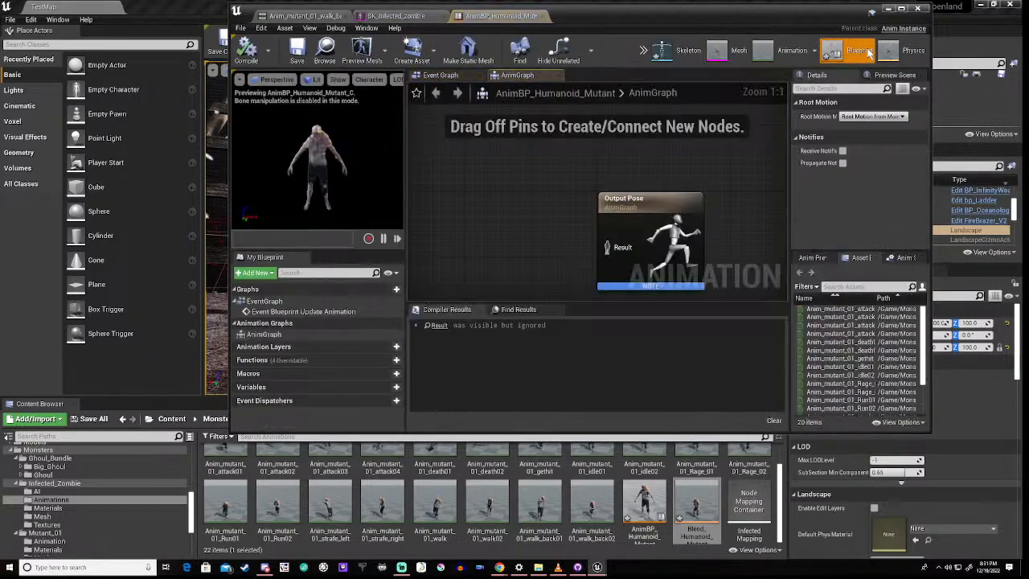
pyautogui.click(815, 53)
pyautogui.click(790, 60)
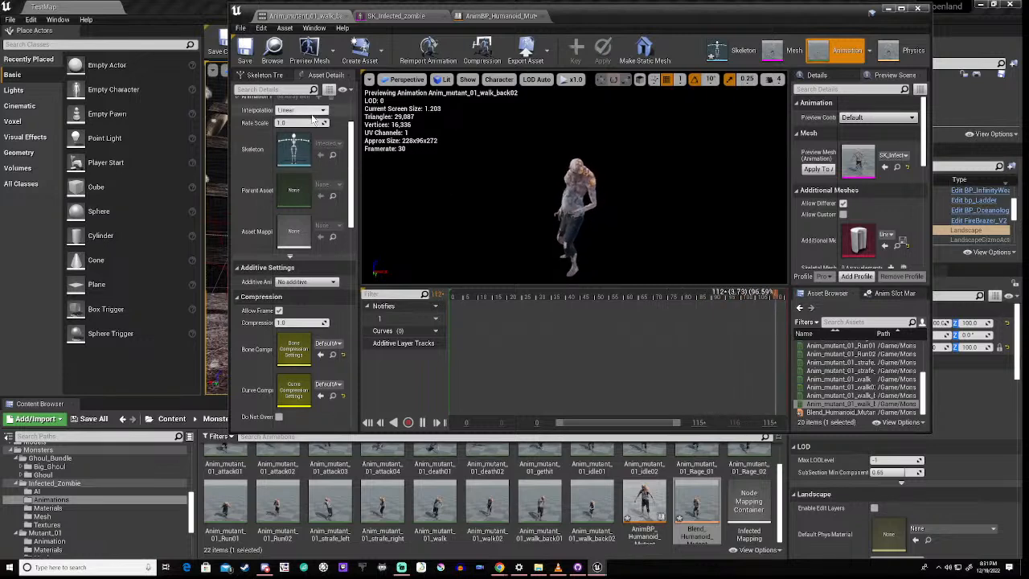
# Step: In Blend_Humanoid_Mutant, set the Speed minimum to -100 and the Direction grid divisions to 6, and move the idle01 sample to Speed 75
pyautogui.doubleClick(697, 506)
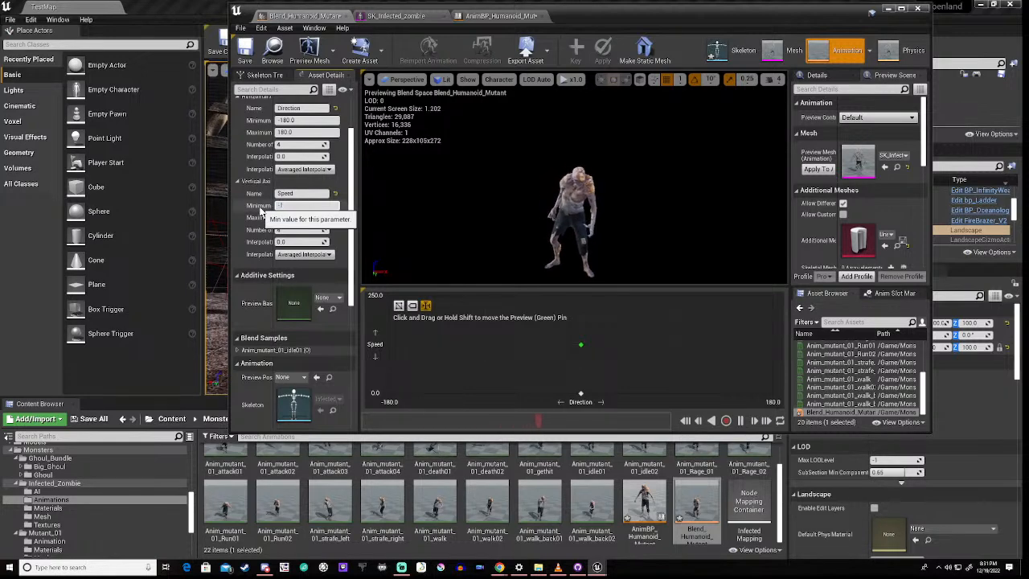
pyautogui.press('Return')
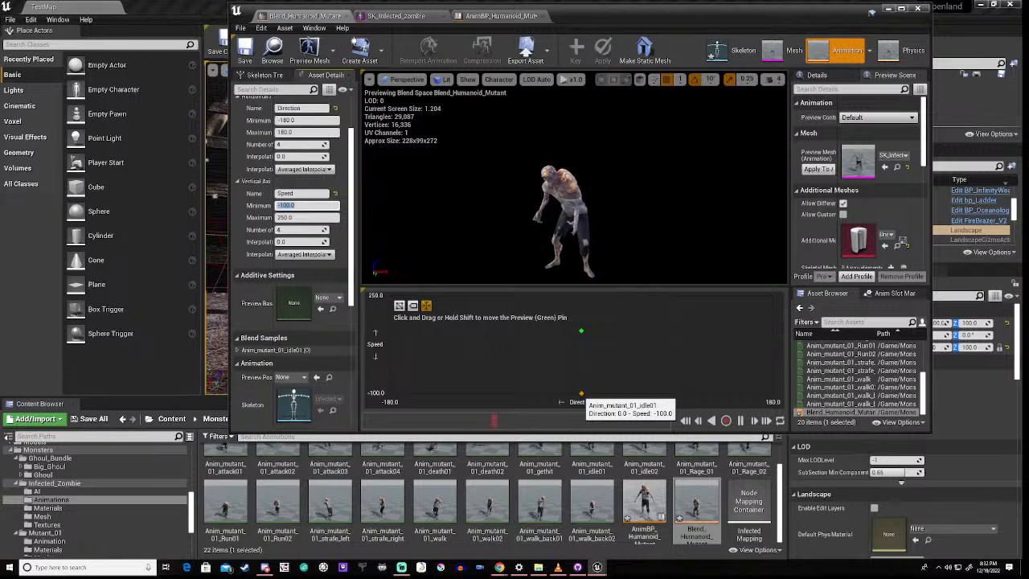
pyautogui.moveTo(581, 394); pyautogui.dragTo(581, 344)
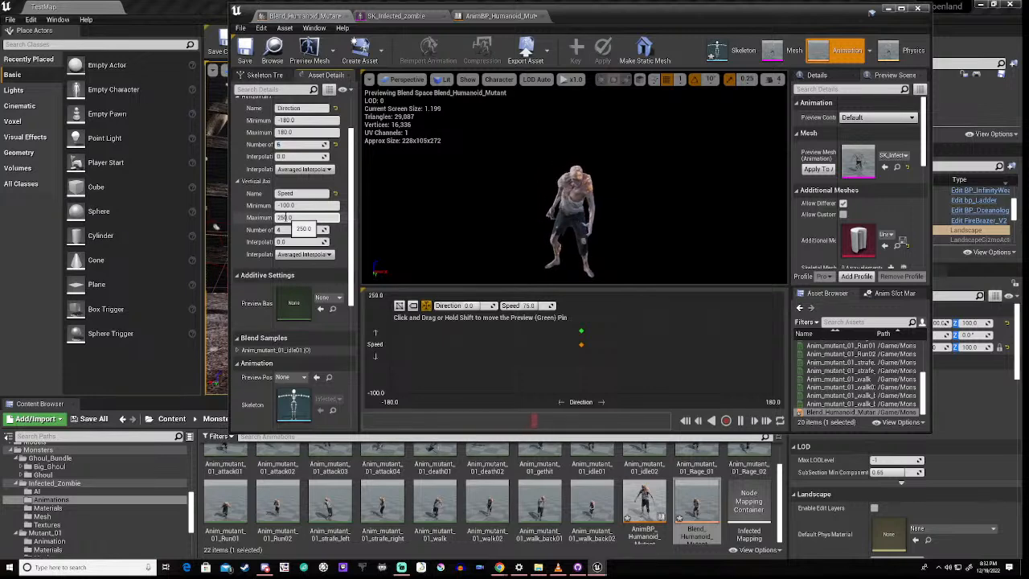
# Step: Lower the Speed axis maximum to 200 and again to 150, and set its number of grid divisions to 5
pyautogui.doubleClick(283, 217)
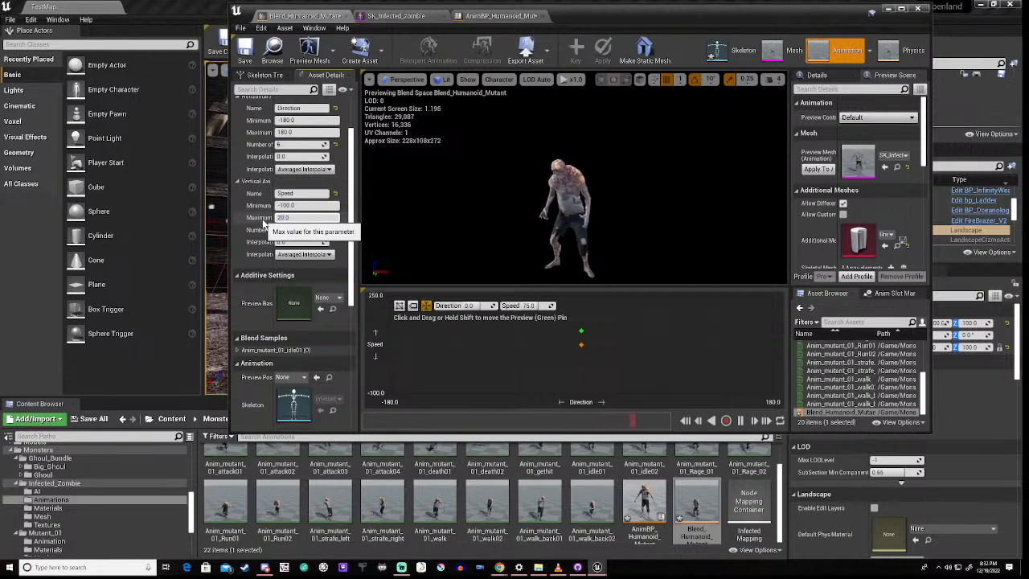
pyautogui.write('200')
pyautogui.press('Return')
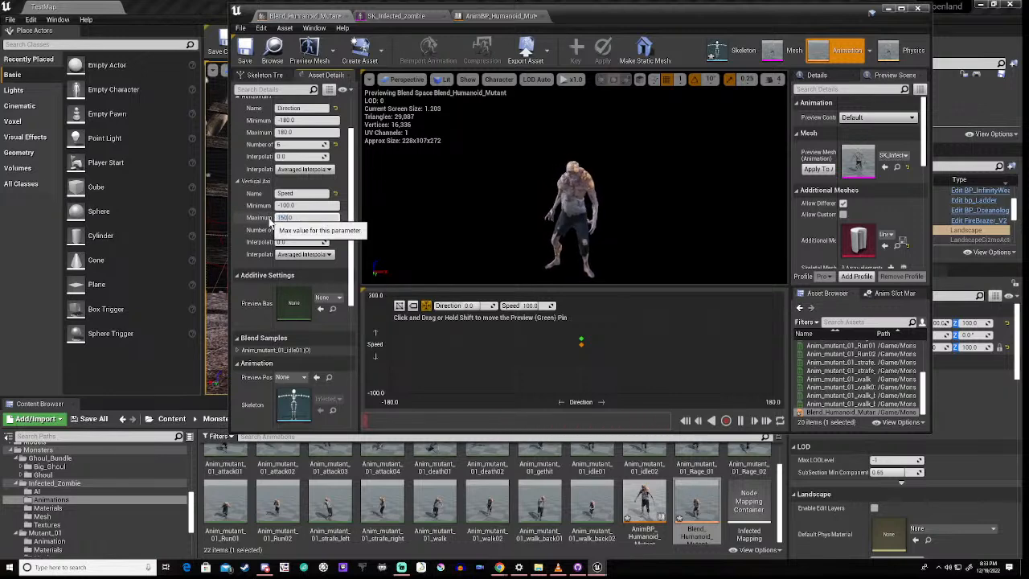
pyautogui.press('Return')
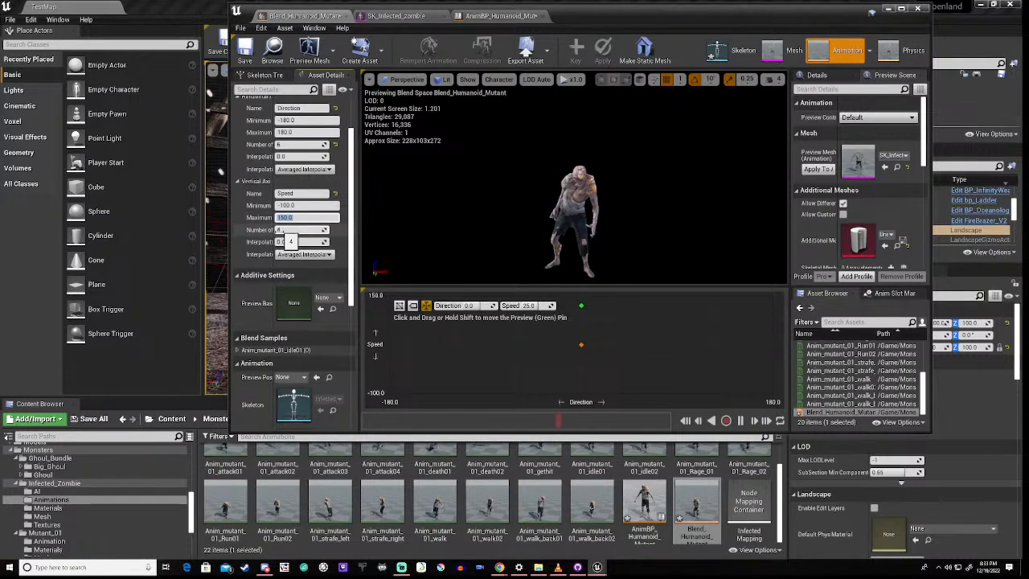
pyautogui.click(282, 230)
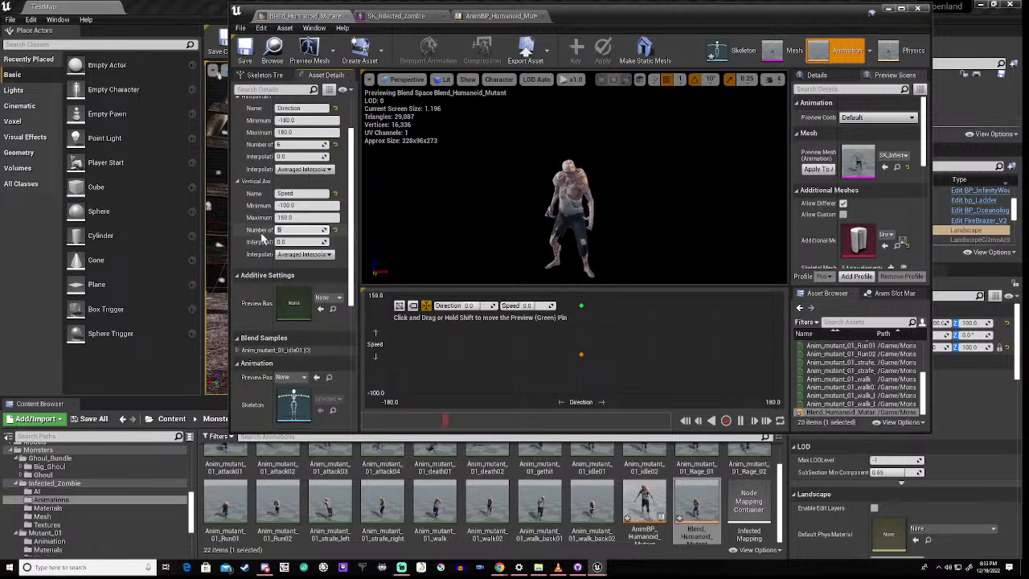
# Step: Add Anim_mutant_01_walk_back01 at Direction 0, Speed -100 and Anim_mutant_01_walk at Direction 0, Speed 100
pyautogui.moveTo(582, 355)
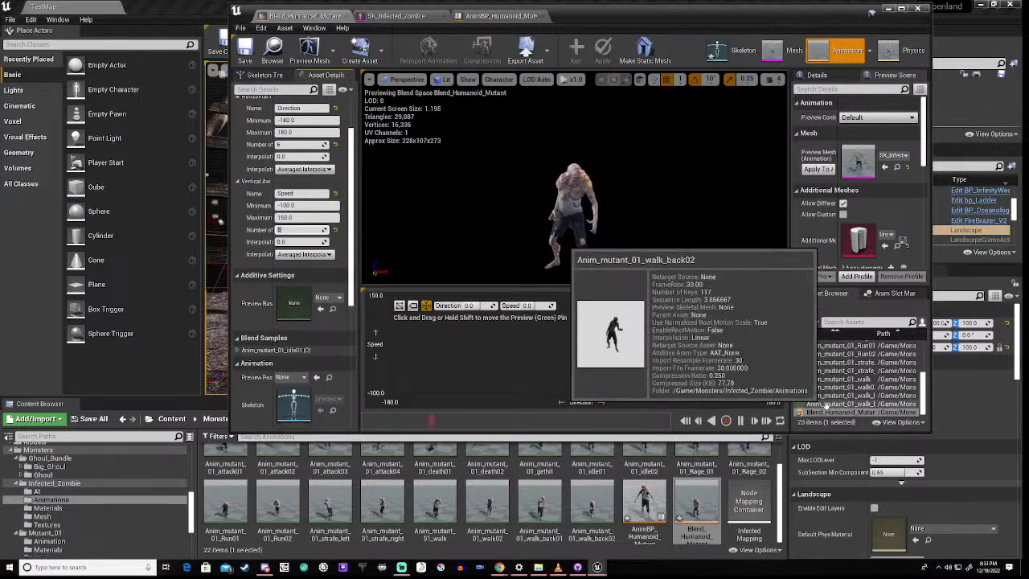
pyautogui.click(849, 395)
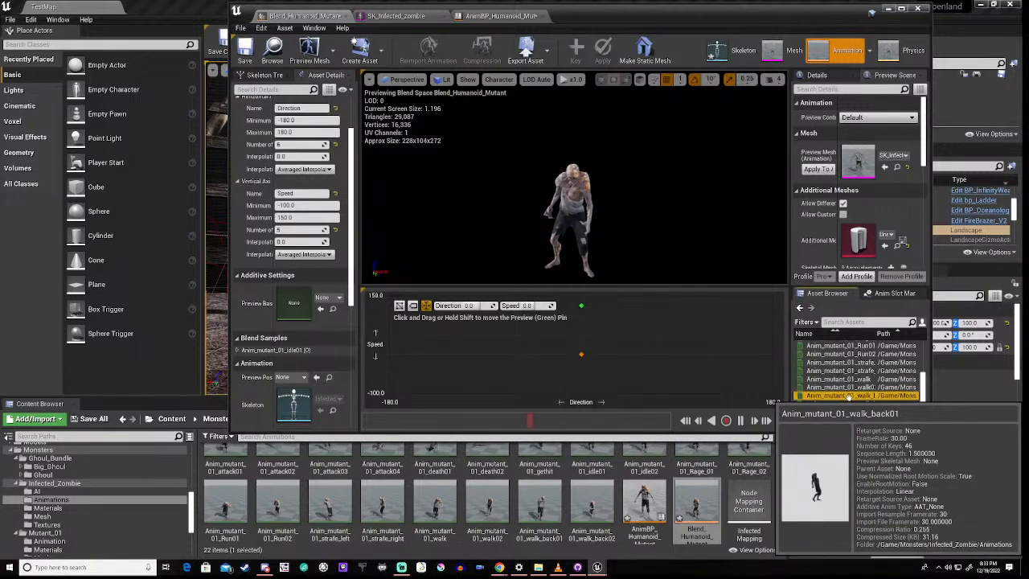
pyautogui.moveTo(849, 397); pyautogui.dragTo(582, 394)
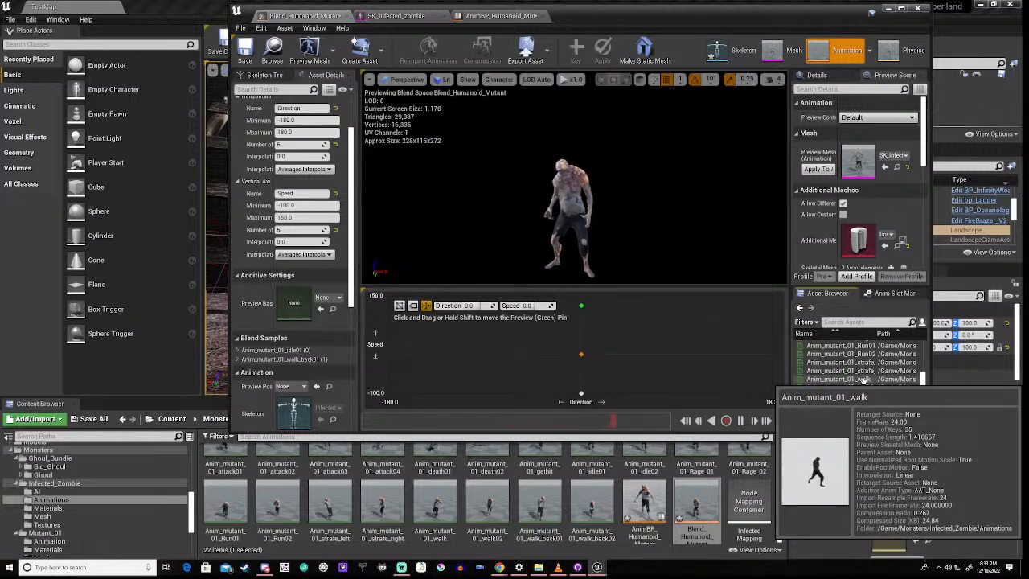
pyautogui.moveTo(863, 380); pyautogui.dragTo(840, 364)
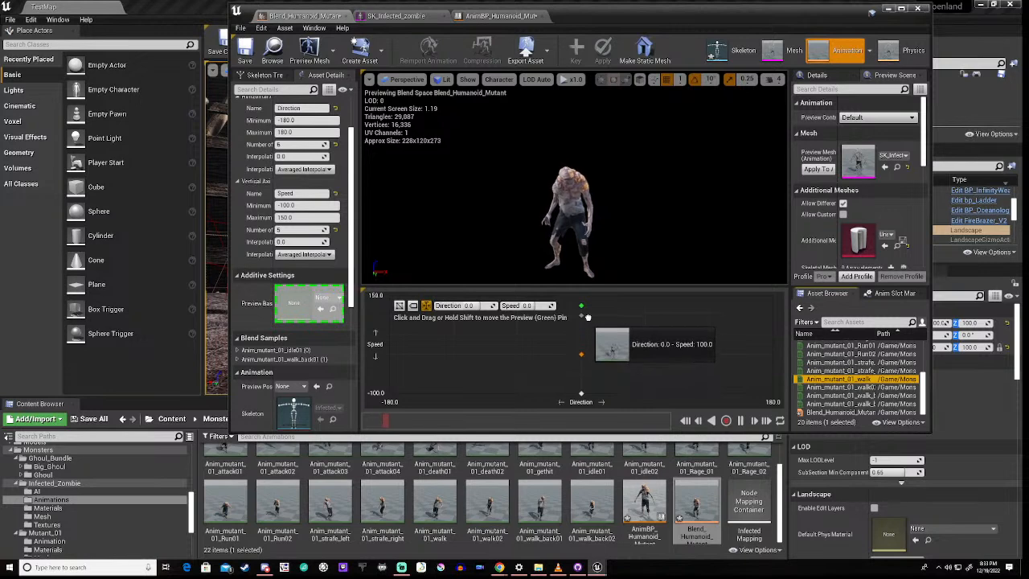
pyautogui.moveTo(588, 317); pyautogui.dragTo(586, 315)
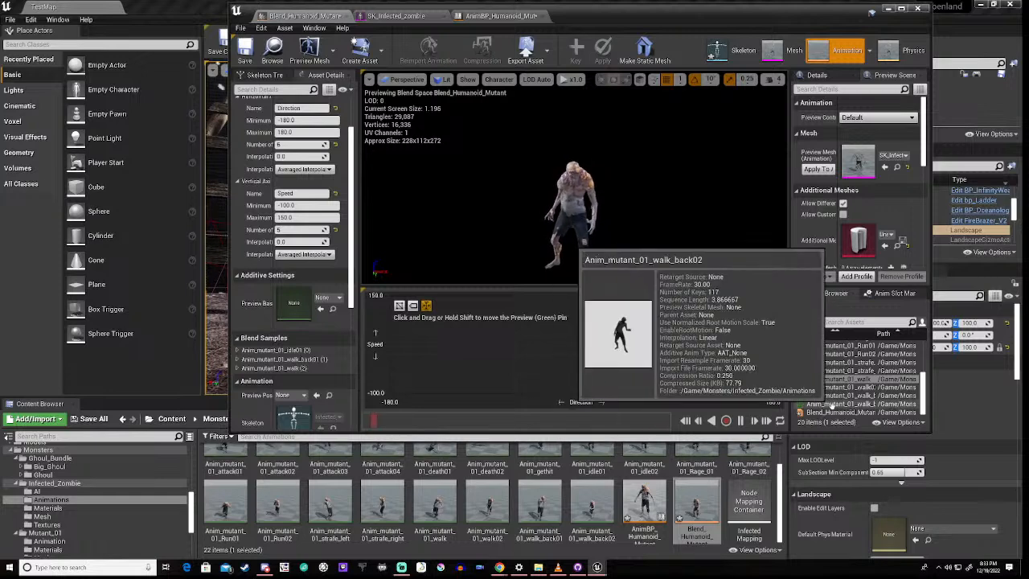
# Step: Replace the walk sample at Direction 0, Speed 100 with Anim_mutant_01_Run01 and add a second Run01 sample at Direction 0, Speed 150
pyautogui.scroll(1, 845, 374)
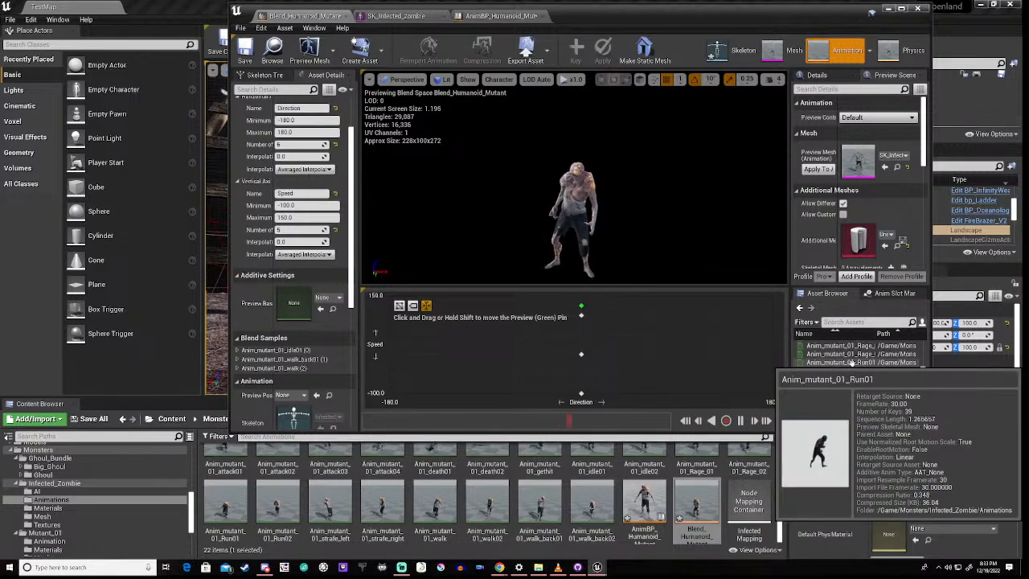
pyautogui.moveTo(852, 364); pyautogui.dragTo(543, 350)
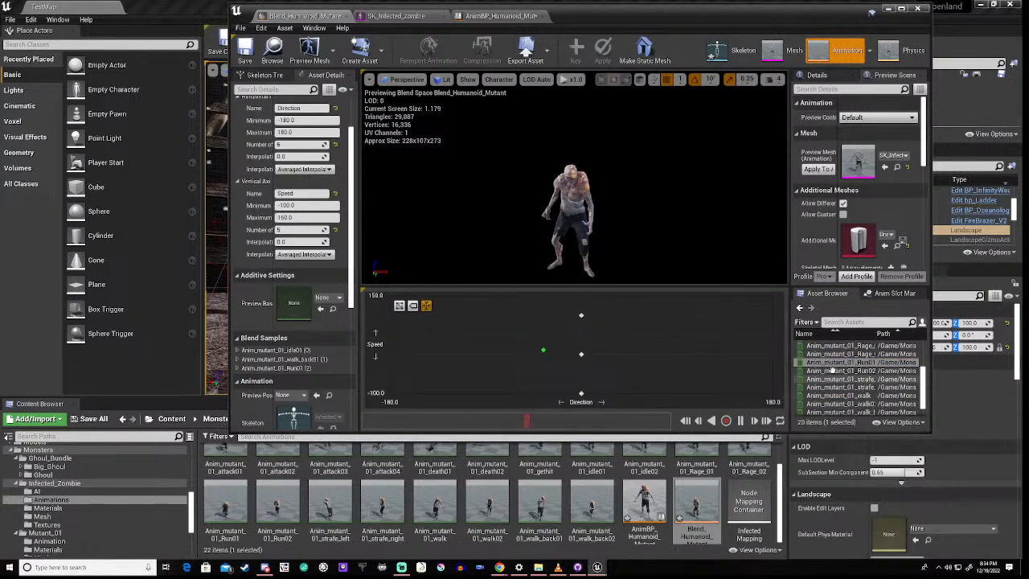
pyautogui.moveTo(841, 364)
pyautogui.moveTo(841, 364); pyautogui.dragTo(582, 296)
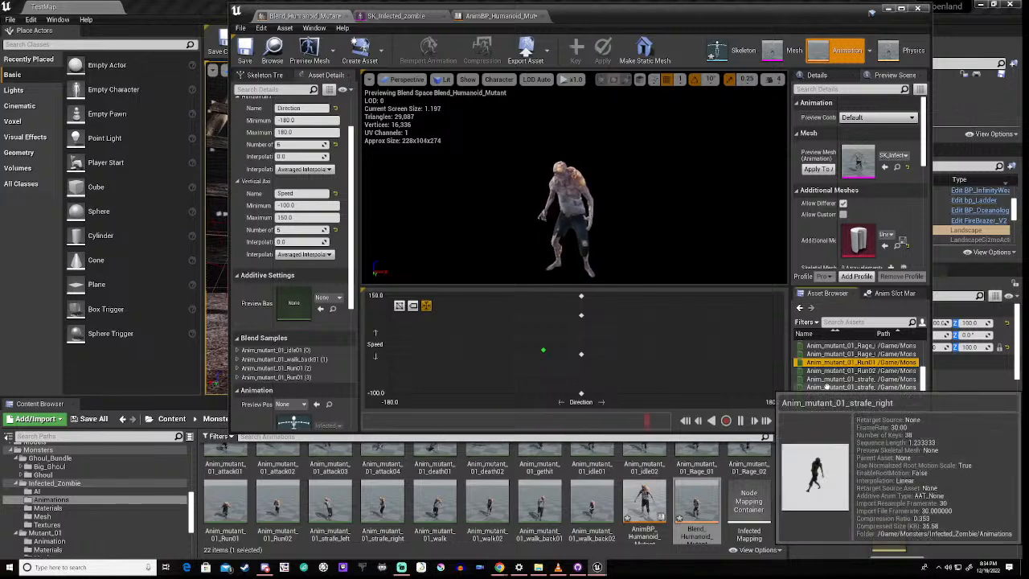
# Step: Add Anim_mutant_01_strafe_left to the Blend Space at about Direction -120, Speed 150
pyautogui.moveTo(840, 383)
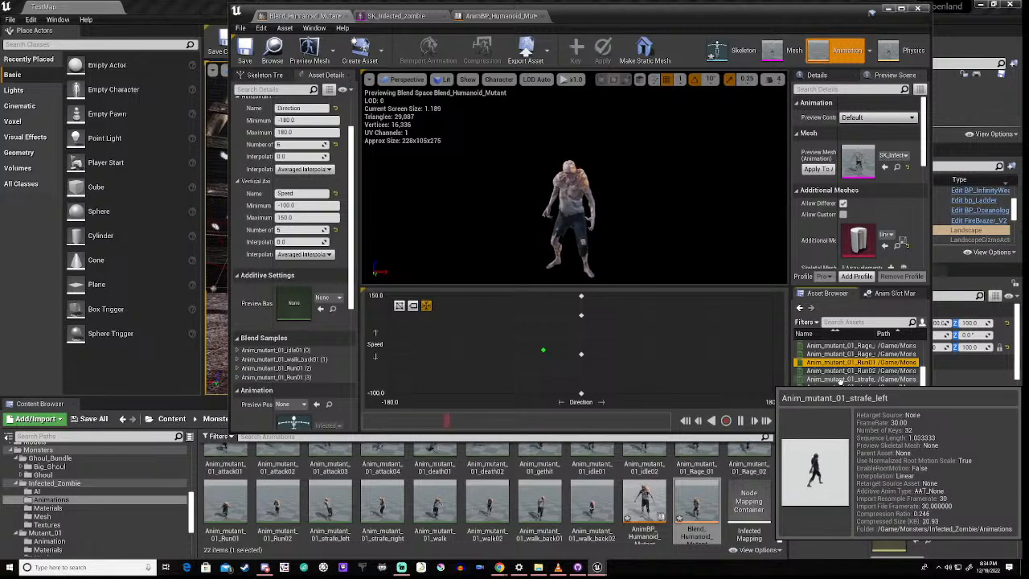
pyautogui.moveTo(840, 382); pyautogui.dragTo(452, 296)
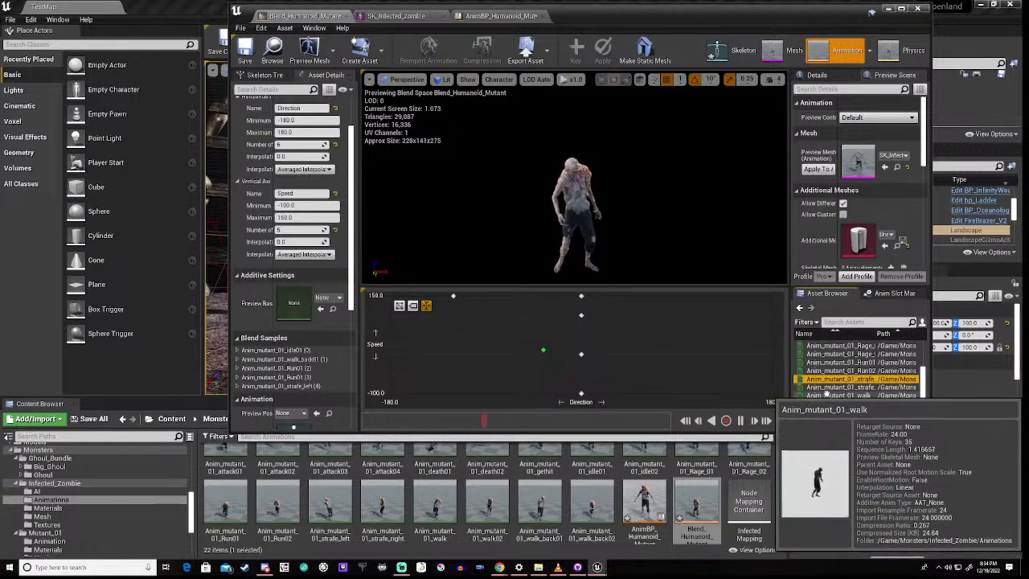
# Step: Add Anim_mutant_01_strafe_right at Direction 180, Speed 150, move the strafe_left sample to Direction -180, and save the Blend Space
pyautogui.moveTo(828, 387); pyautogui.dragTo(773, 297)
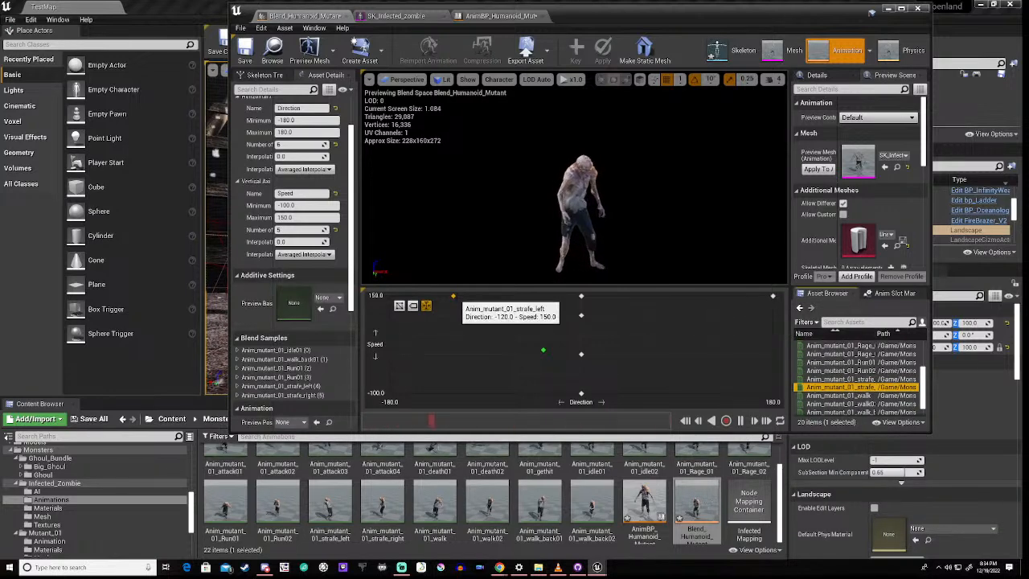
pyautogui.moveTo(453, 296); pyautogui.dragTo(390, 296)
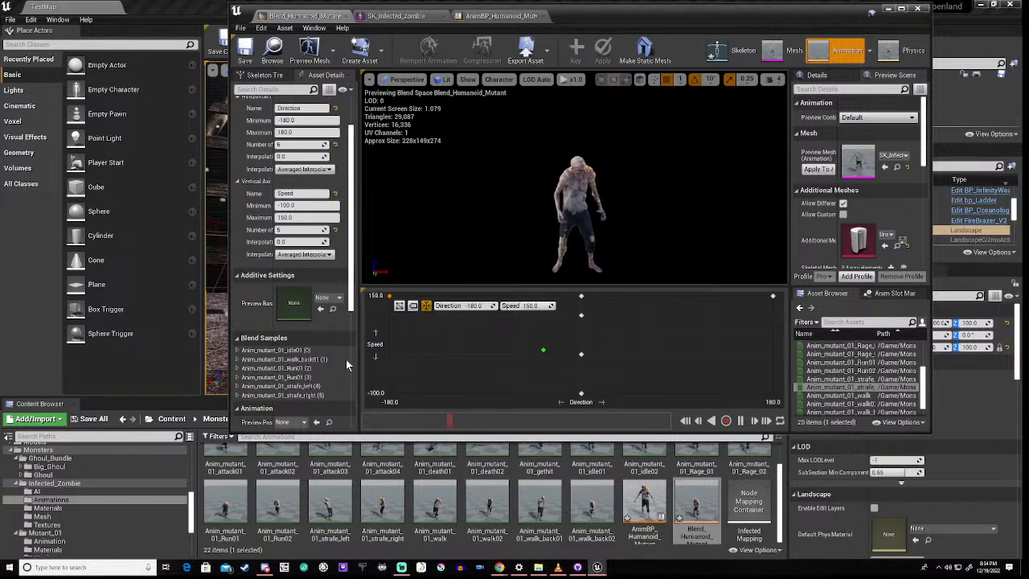
pyautogui.click(245, 53)
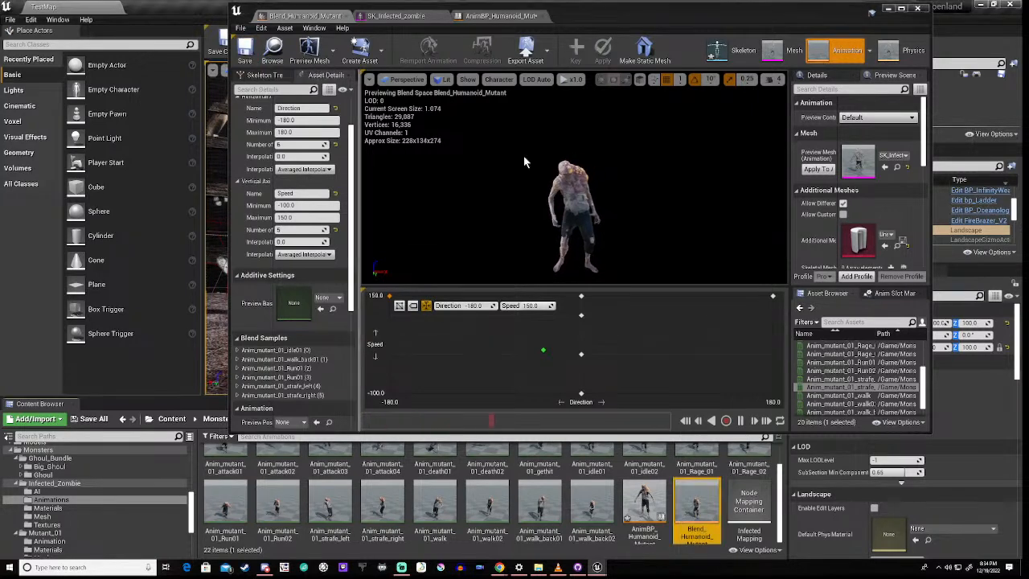
# Step: Place Blend_Humanoid_Mutant in the AnimGraph of AnimBP_Humanoid_Mutant and connect it to the Output Pose result
pyautogui.click(500, 16)
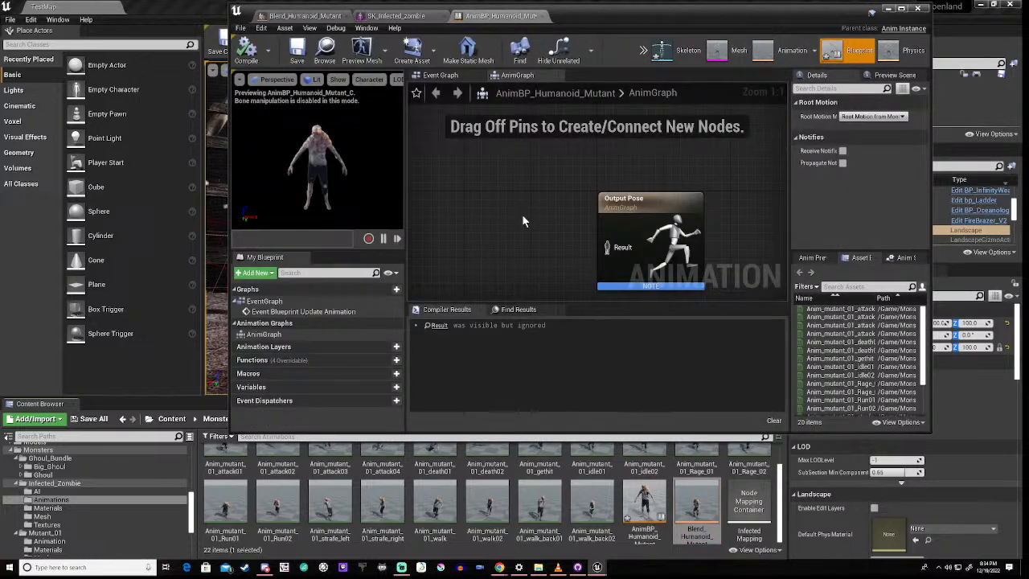
pyautogui.scroll(-5, 522, 214)
pyautogui.moveTo(473, 230); pyautogui.dragTo(547, 233, button='right')
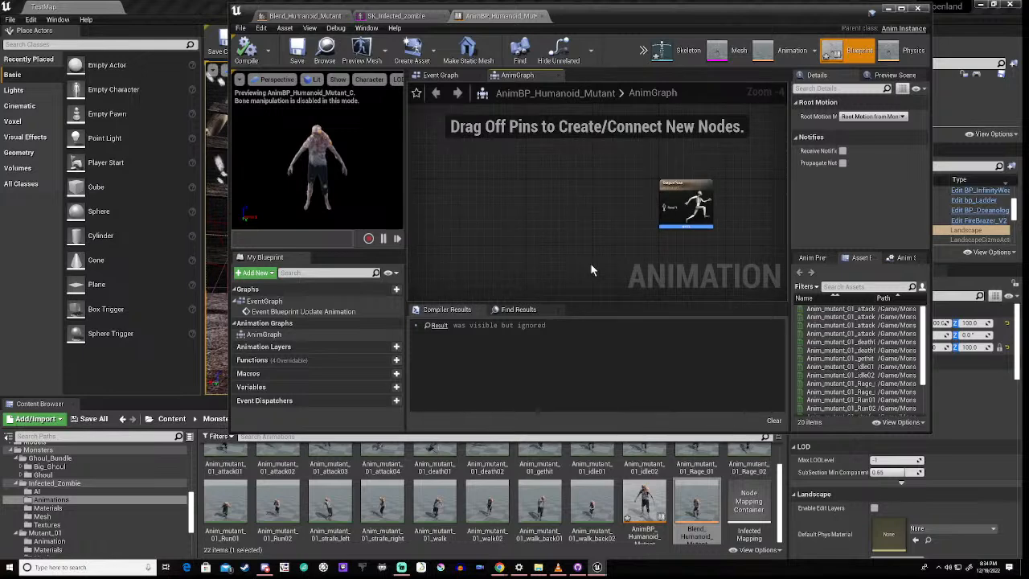
pyautogui.scroll(-2, 854, 402)
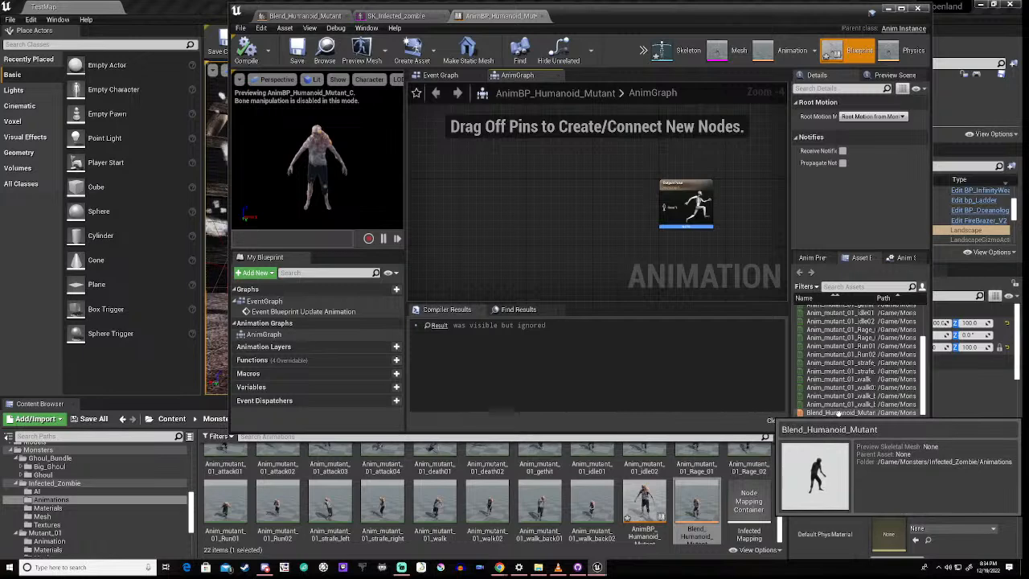
pyautogui.moveTo(835, 412); pyautogui.dragTo(663, 207)
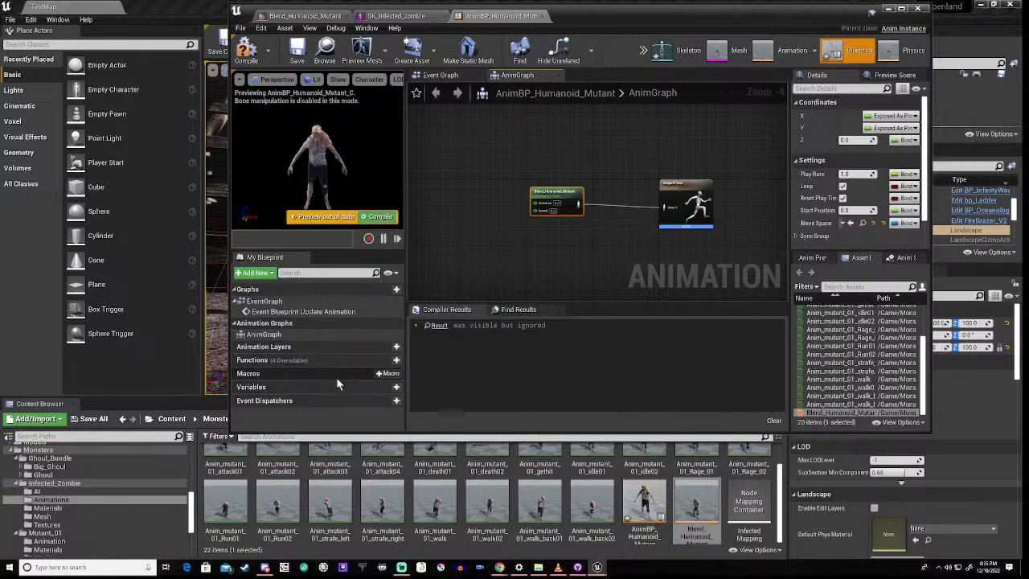
# Step: Create two Float variables named Direction and Speed in the Animation Blueprint
pyautogui.click(389, 389)
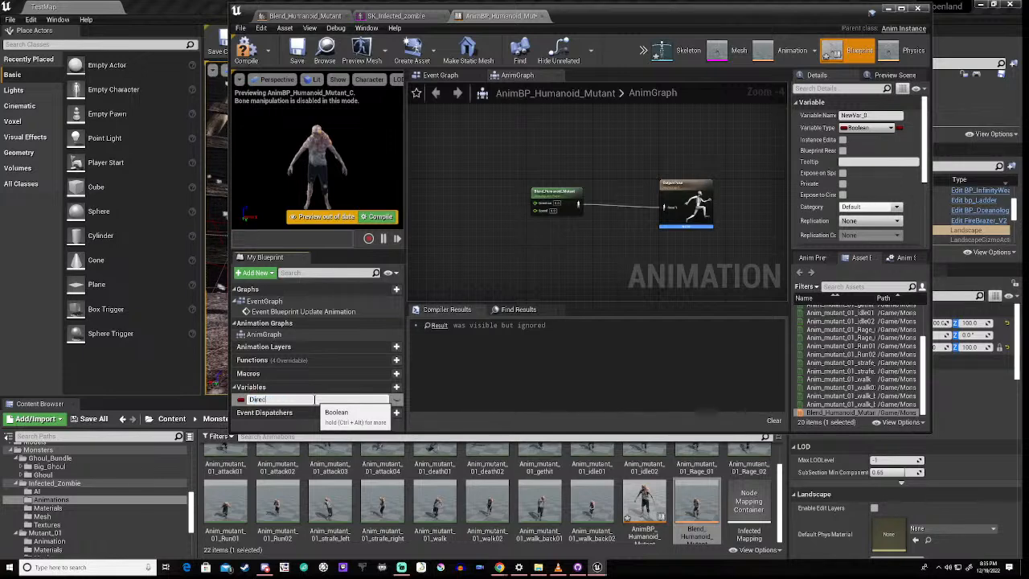
pyautogui.press('Return')
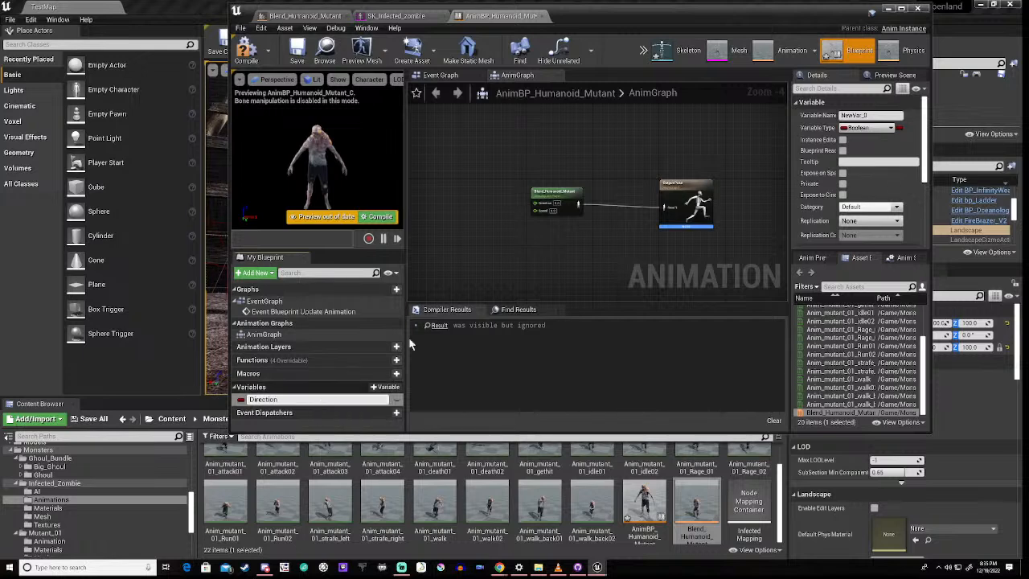
pyautogui.click(867, 129)
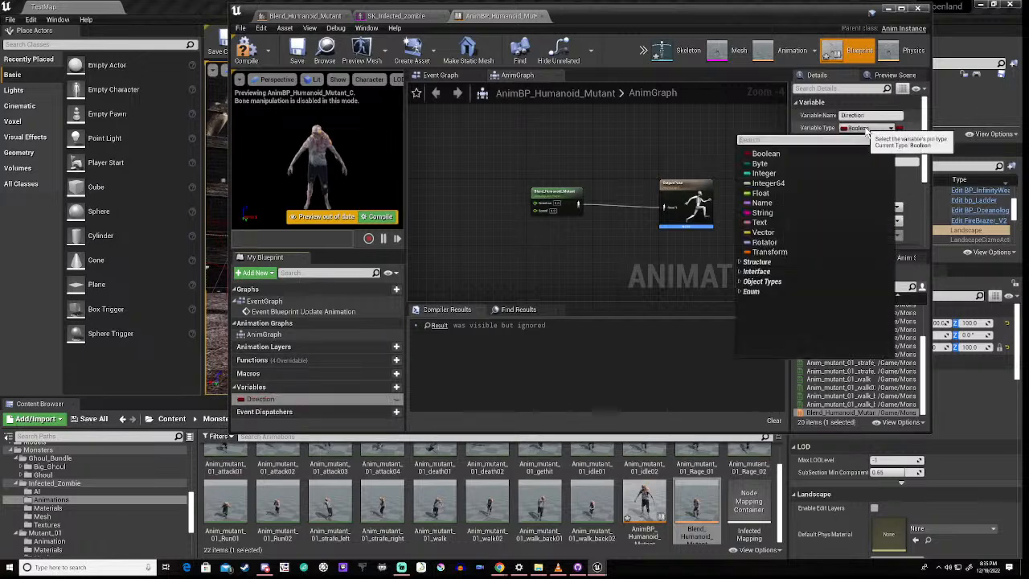
pyautogui.click(761, 195)
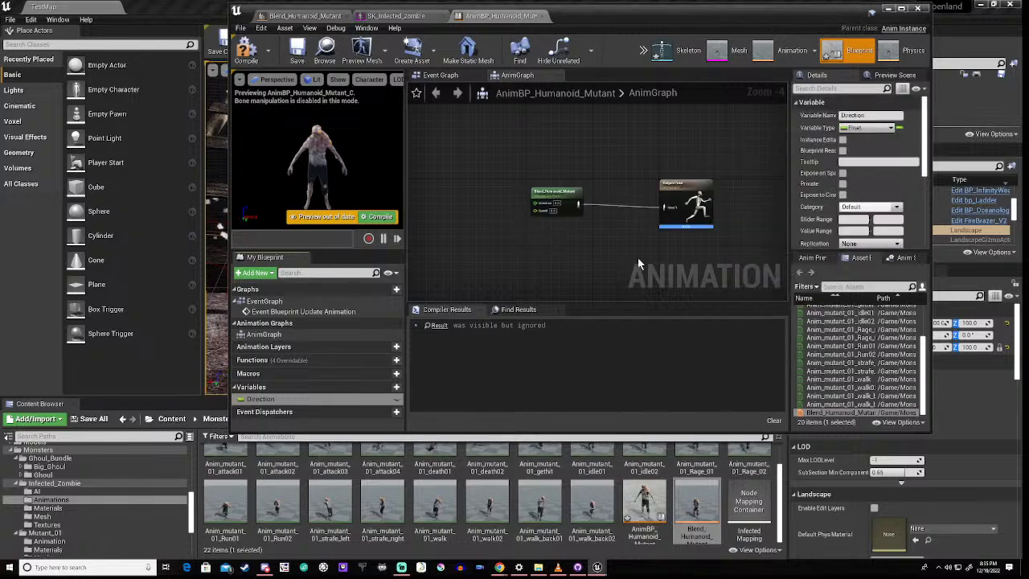
pyautogui.click(395, 387)
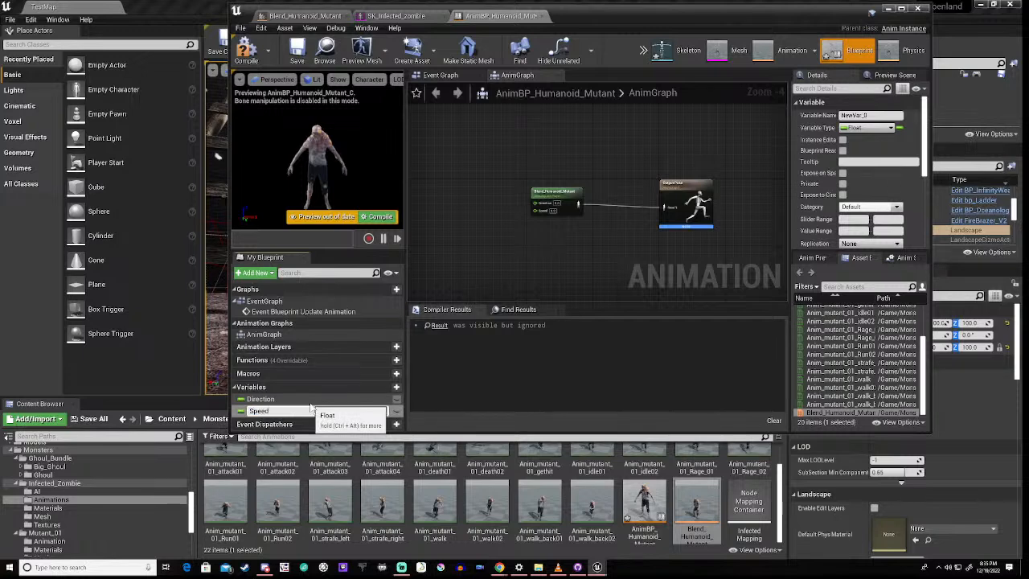
pyautogui.press('Return')
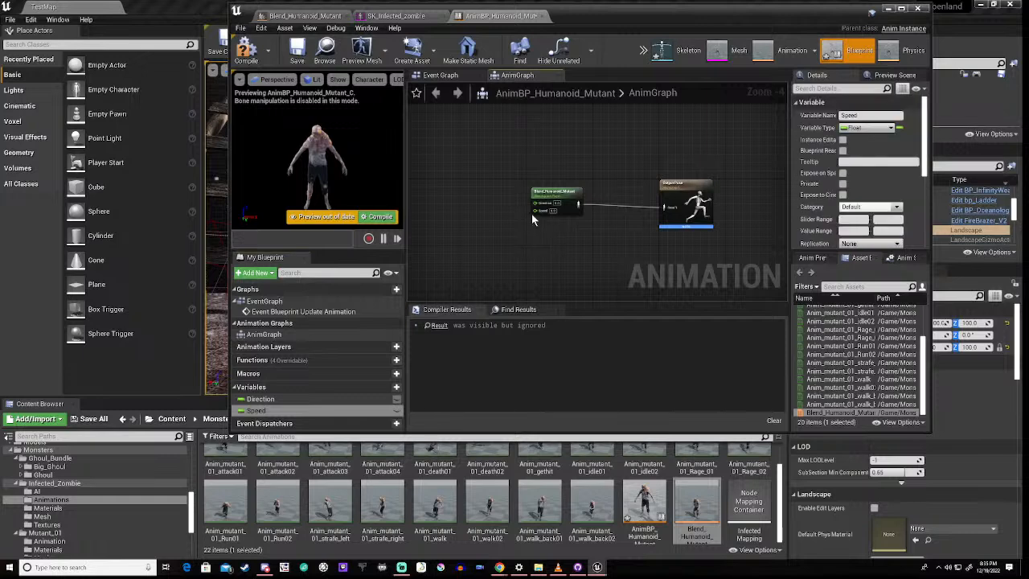
# Step: Connect getters of the Direction and Speed variables to the matching inputs of the Blend_Humanoid_Mutant node
pyautogui.moveTo(260, 399); pyautogui.dragTo(535, 202)
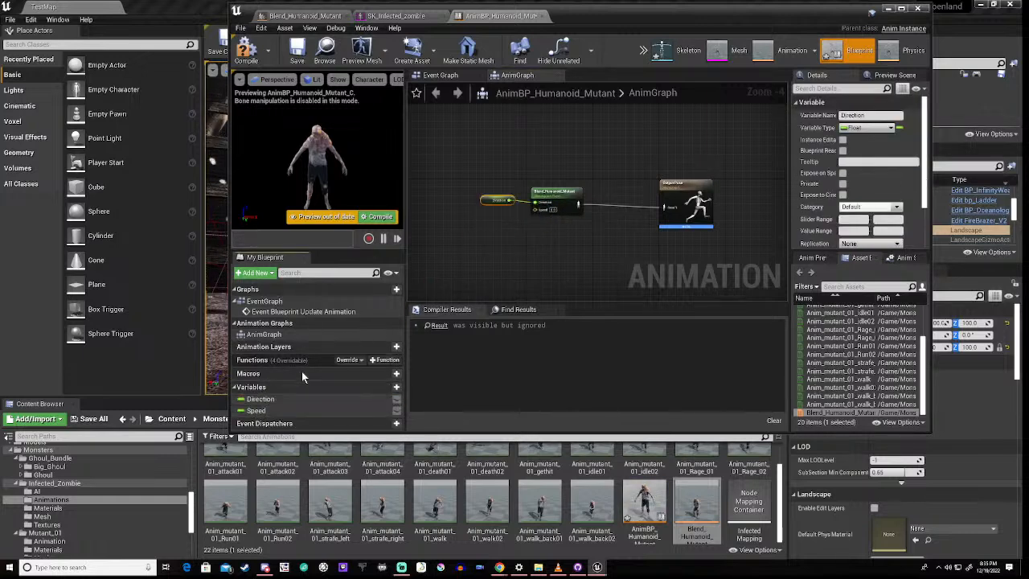
pyautogui.moveTo(258, 411); pyautogui.dragTo(497, 259)
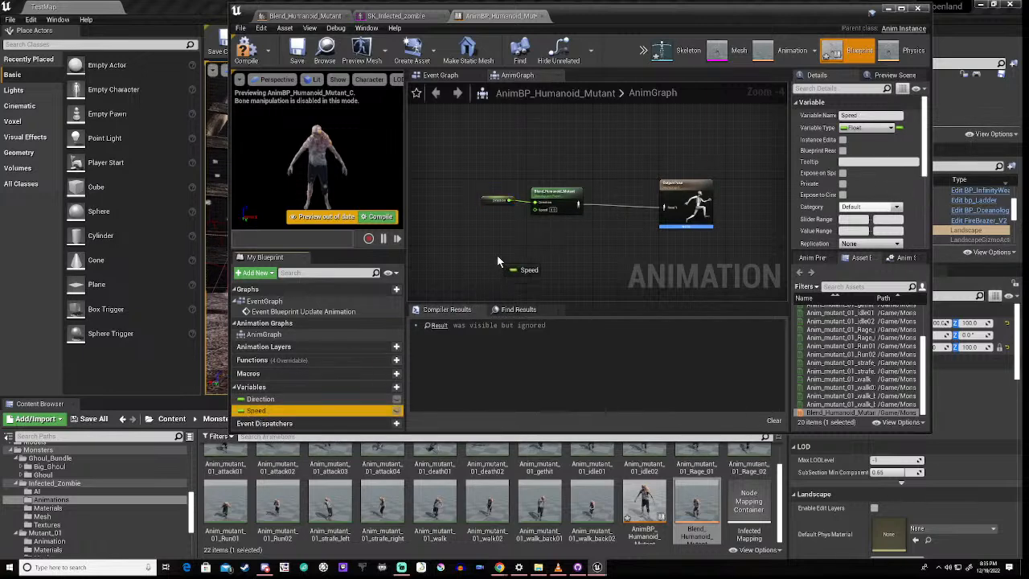
pyautogui.moveTo(536, 213); pyautogui.dragTo(485, 215)
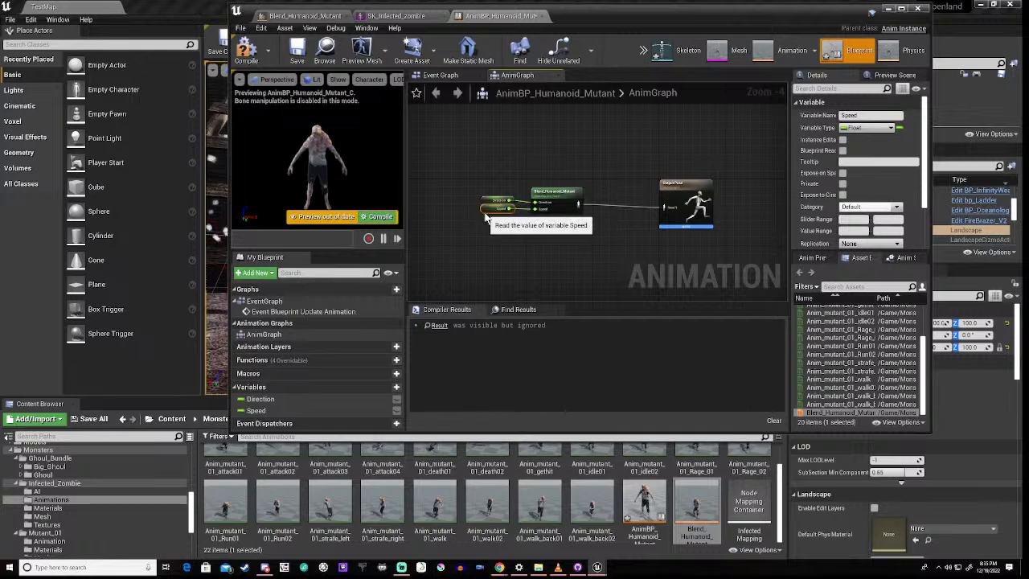
pyautogui.scroll(-5, 589, 218)
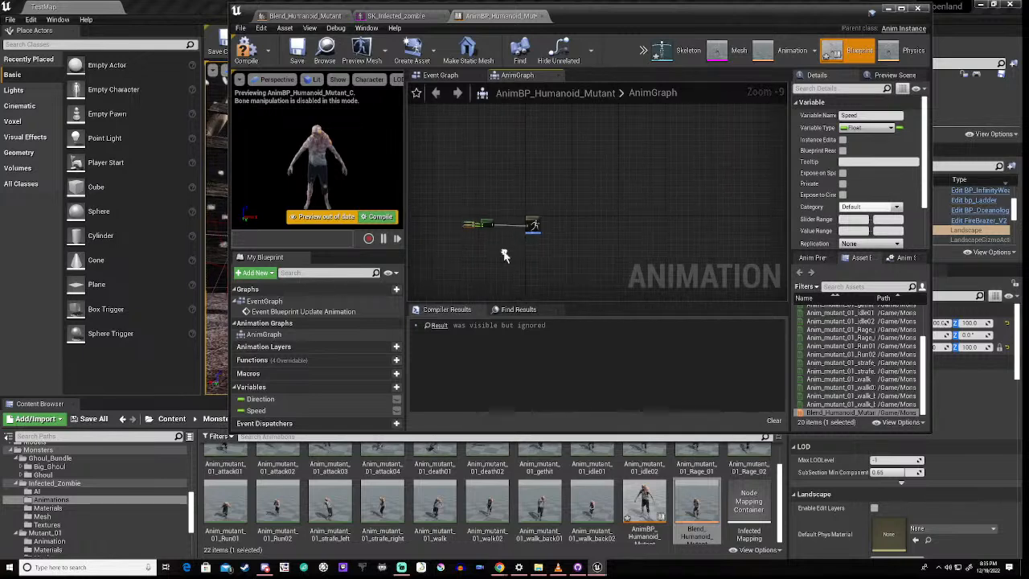
pyautogui.click(283, 313)
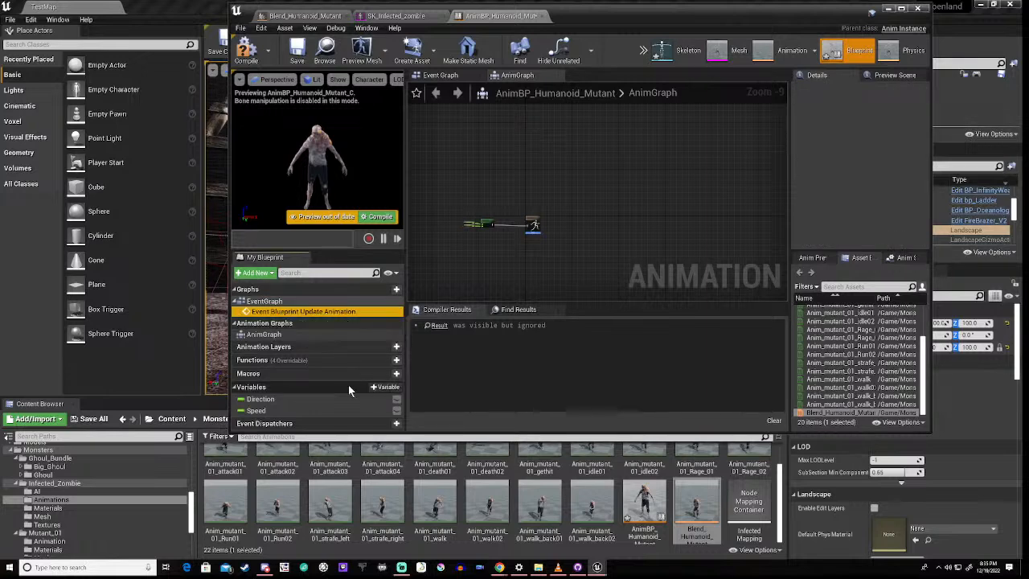
# Step: Add a new variable named Mutant to the AnimBP_Humanoid_Mutant animation blueprint
pyautogui.click(386, 387)
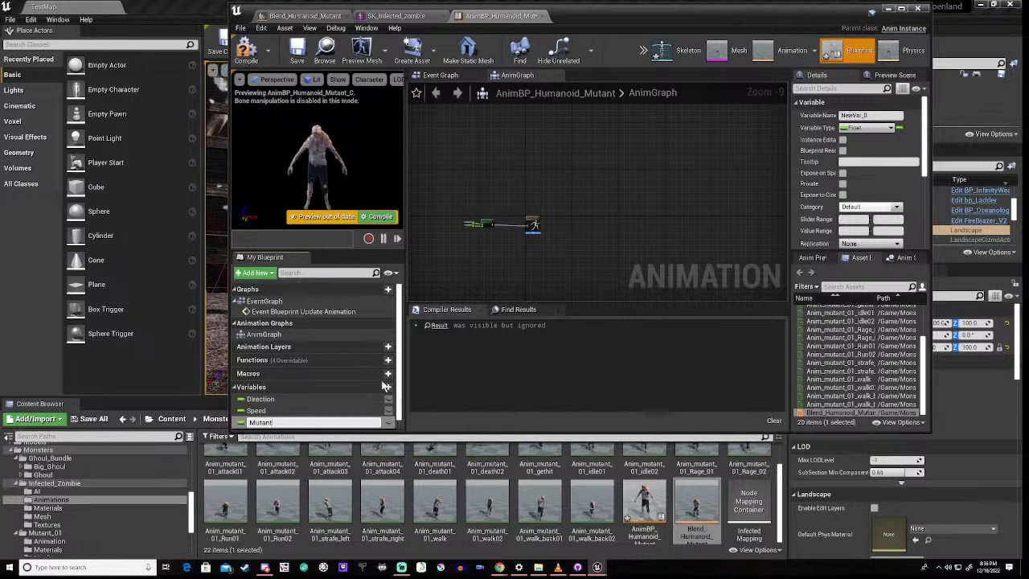
pyautogui.press('Return')
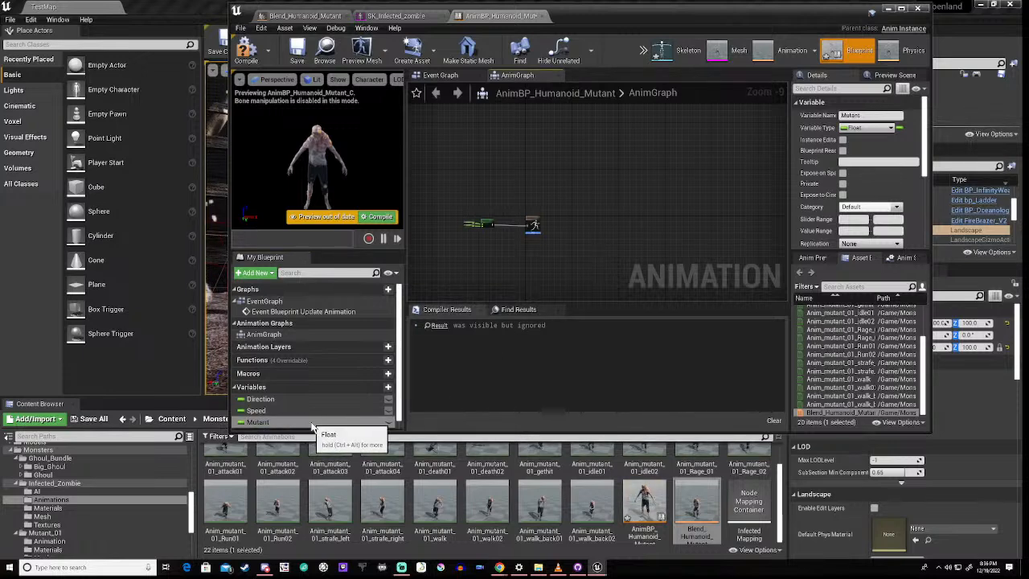
pyautogui.click(312, 424)
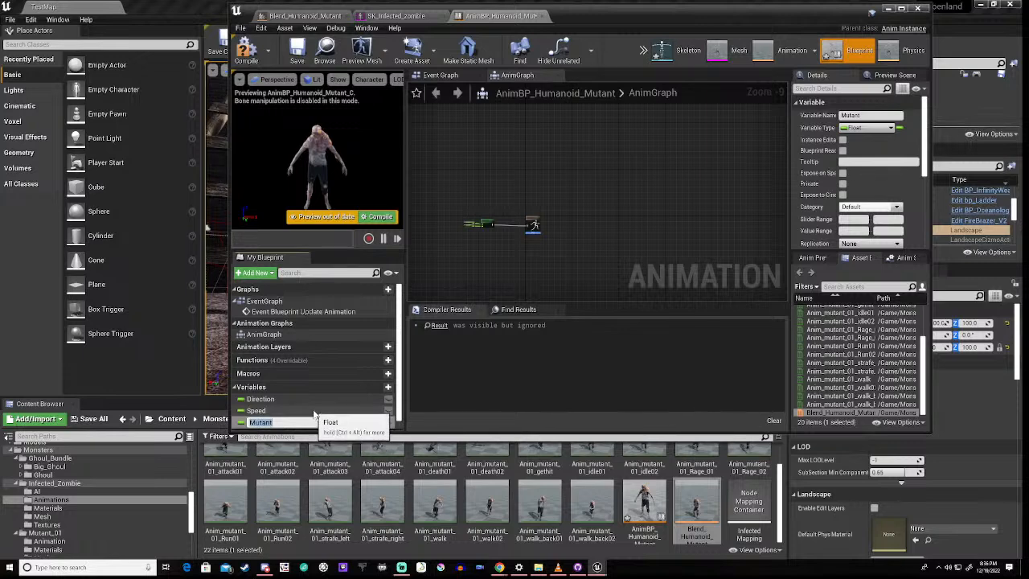
pyautogui.press('Return')
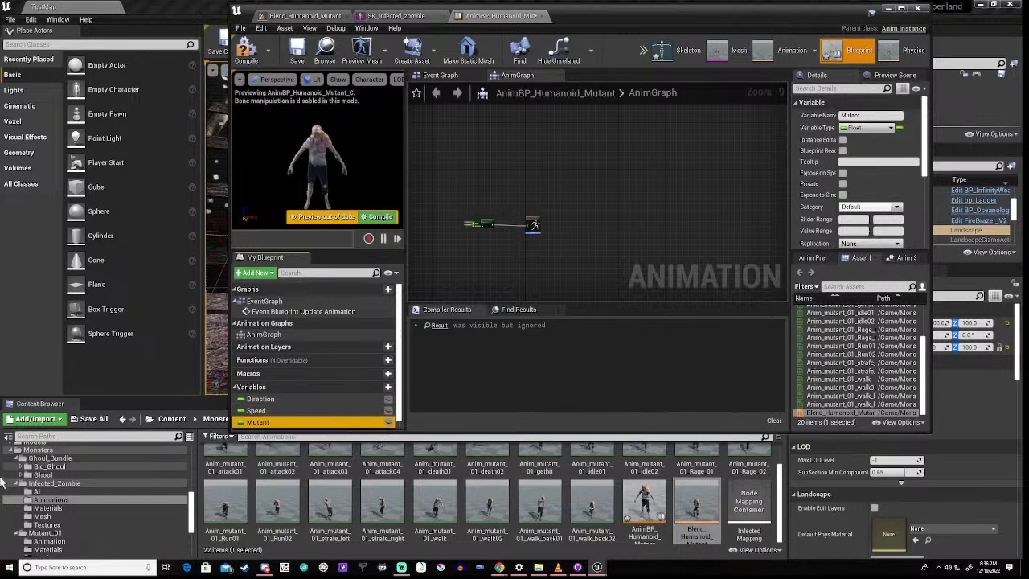
# Step: Open the ABP_Goat animation blueprint from the Wildlife/FarmAnimalsPack/Goat/Animations folder
pyautogui.scroll(-5, 106, 503)
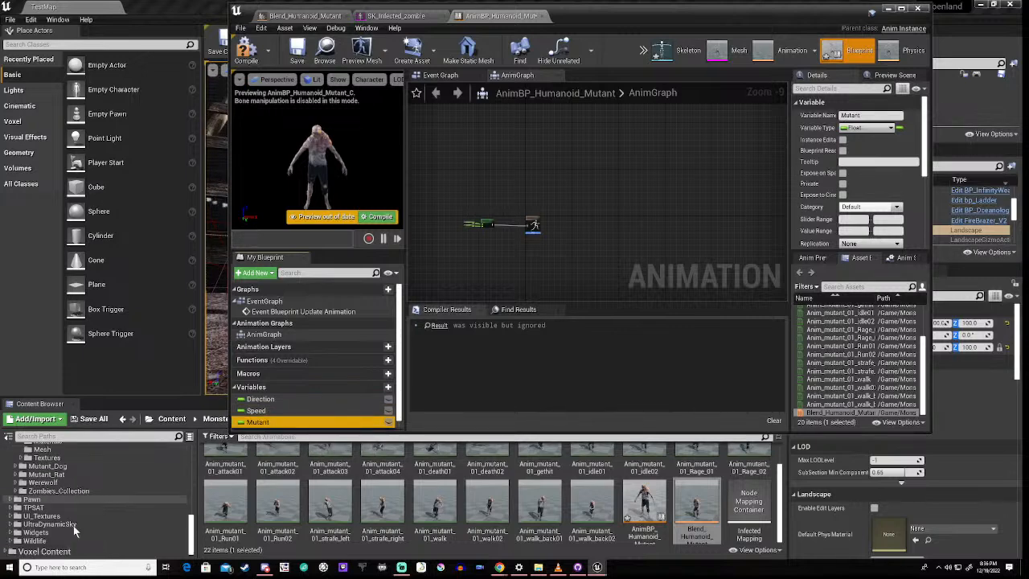
pyautogui.click(11, 542)
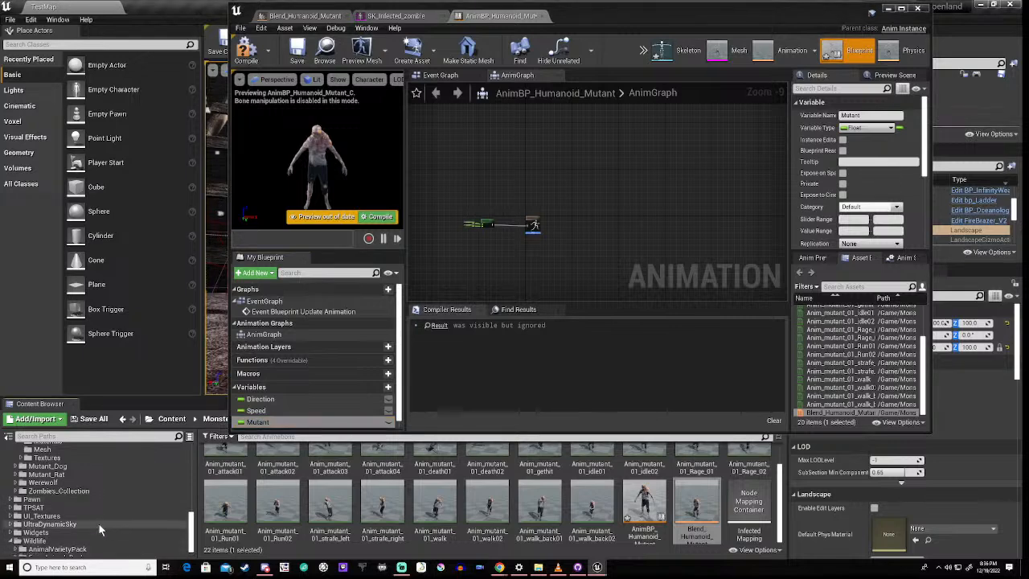
pyautogui.scroll(-2, 99, 529)
pyautogui.click(17, 541)
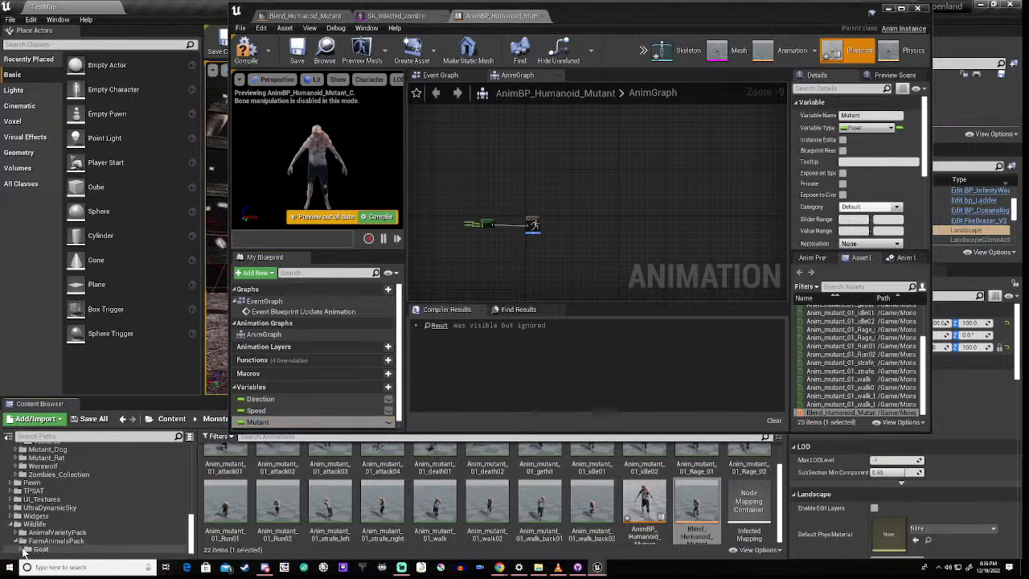
pyautogui.click(21, 550)
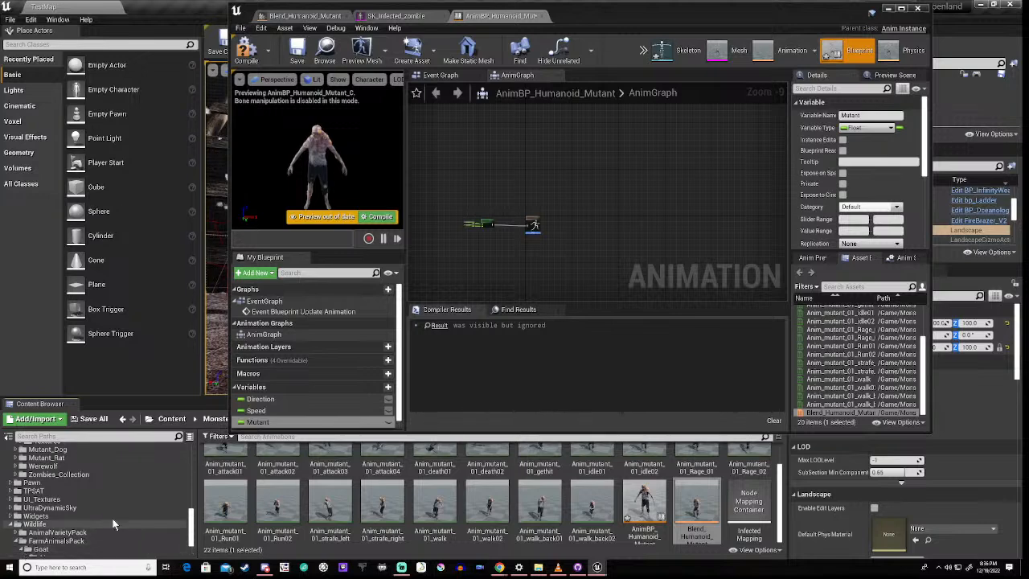
pyautogui.scroll(-2, 33, 539)
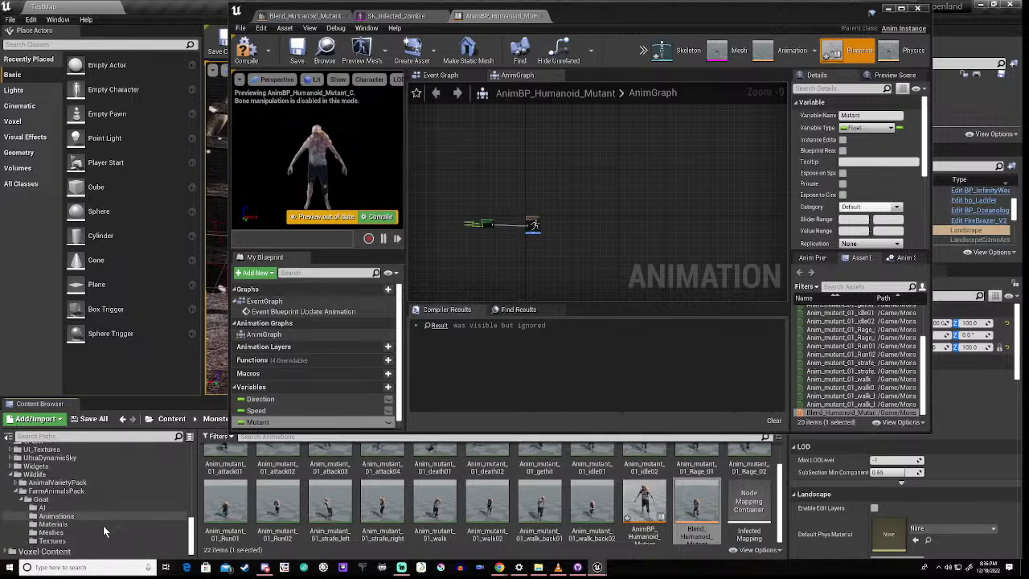
pyautogui.click(54, 516)
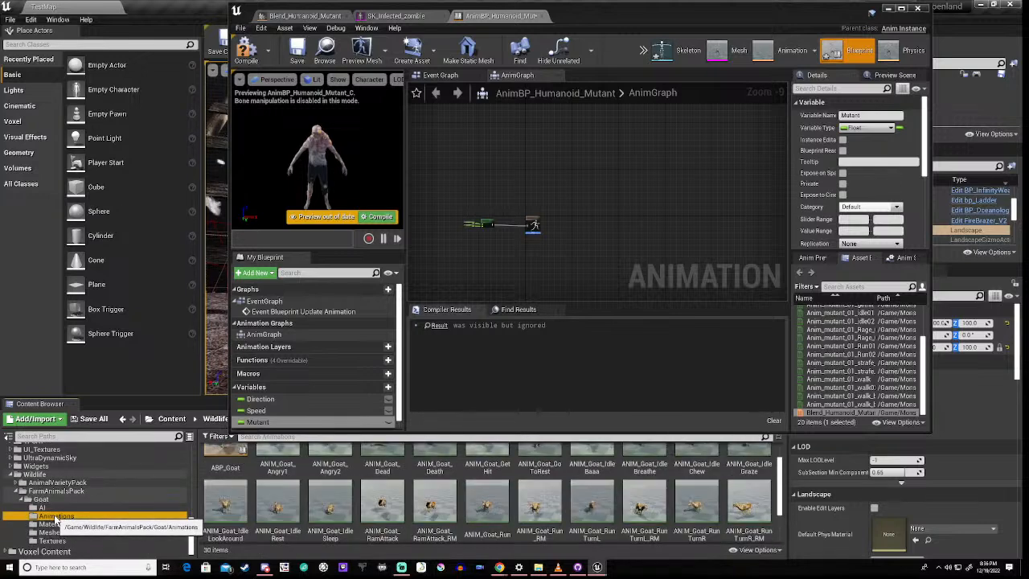
pyautogui.click(220, 453)
pyautogui.doubleClick(220, 453)
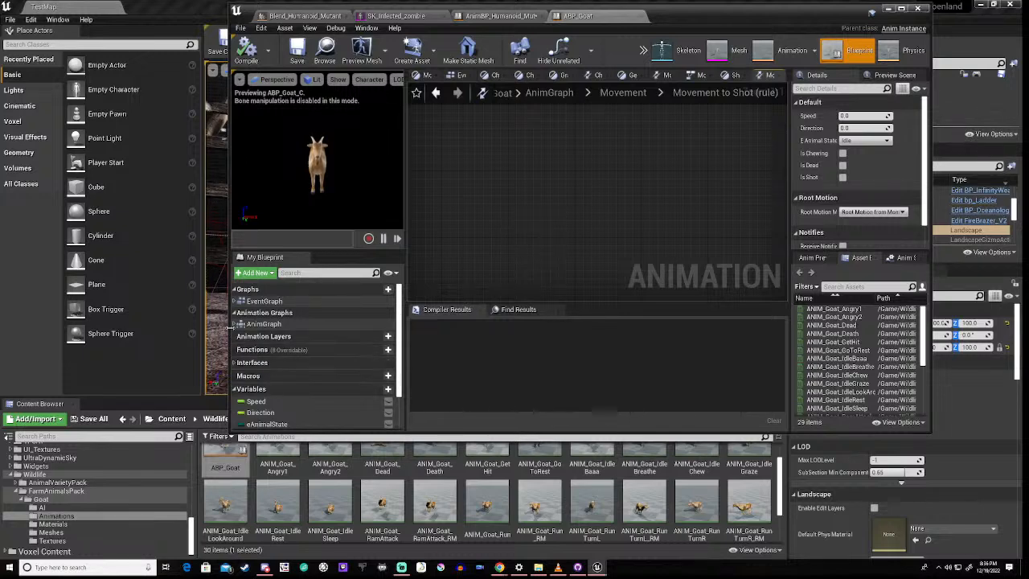
# Step: Copy the pawn owner, velocity, rotation, direction and SET Speed/Direction nodes following Event Blueprint Update Animation in the goat's Event Graph
pyautogui.click(234, 302)
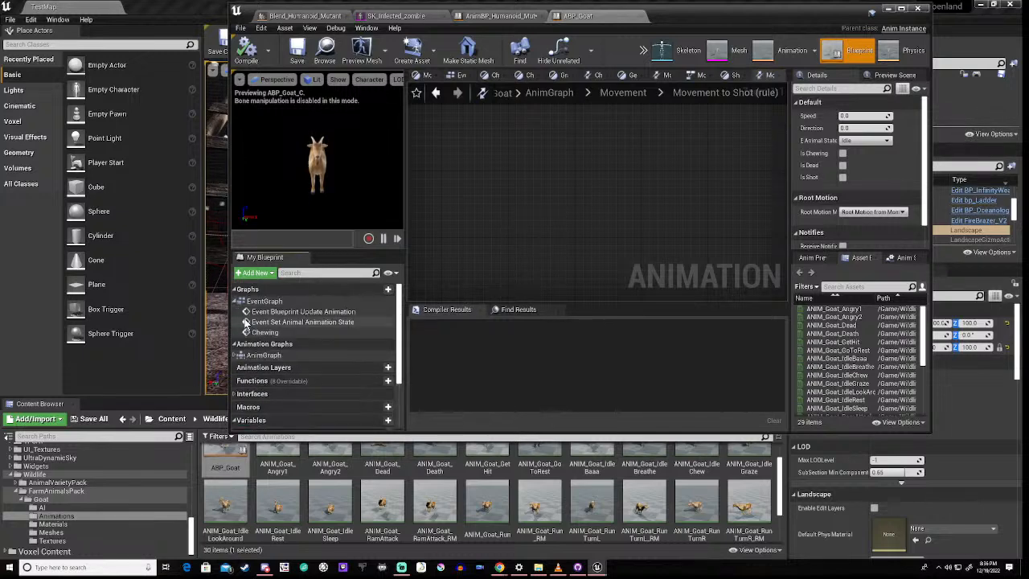
pyautogui.doubleClick(290, 312)
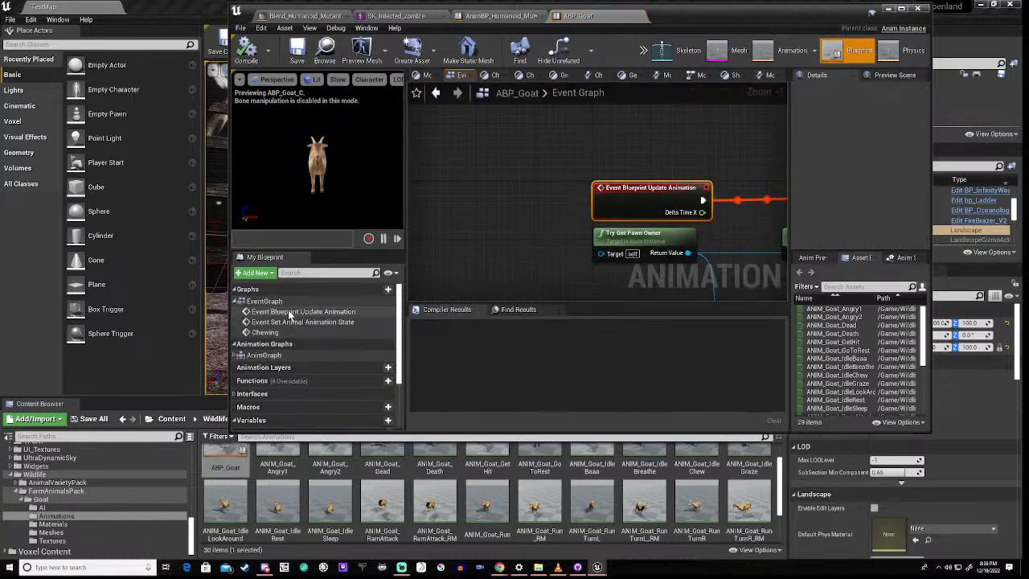
pyautogui.scroll(-6, 597, 229)
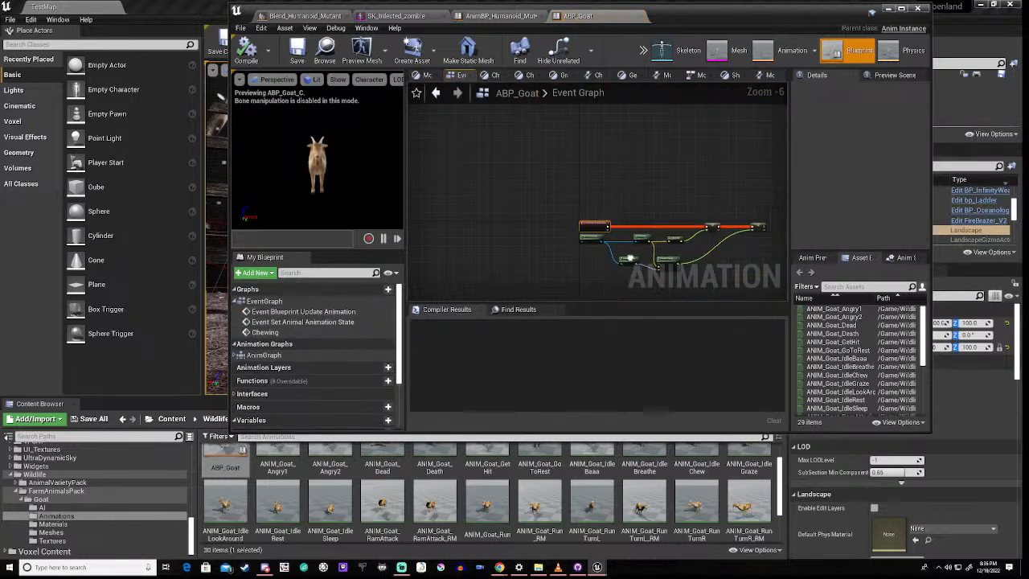
pyautogui.moveTo(523, 171); pyautogui.dragTo(513, 209, button='right')
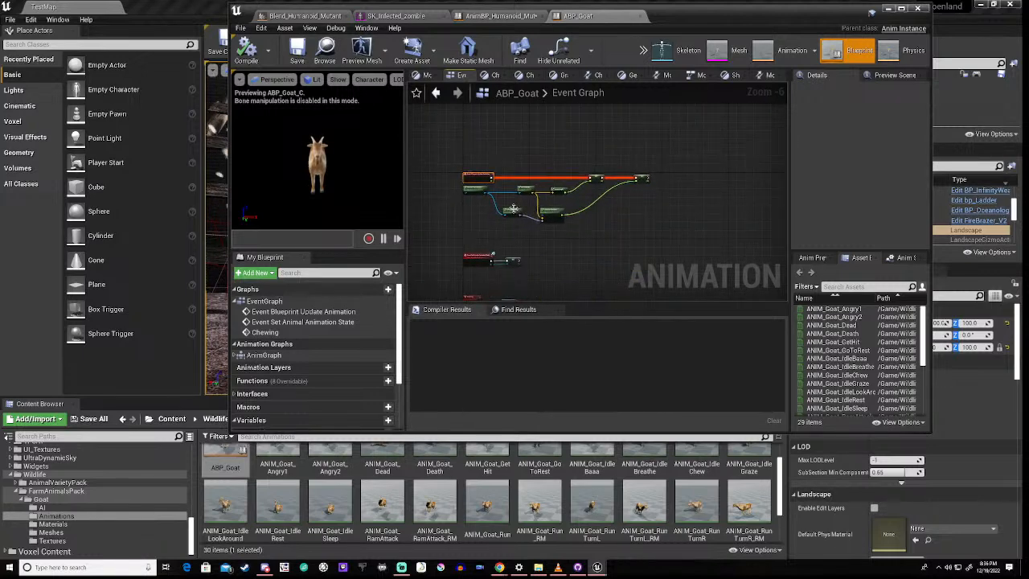
pyautogui.scroll(6, 479, 194)
pyautogui.scroll(-4, 478, 194)
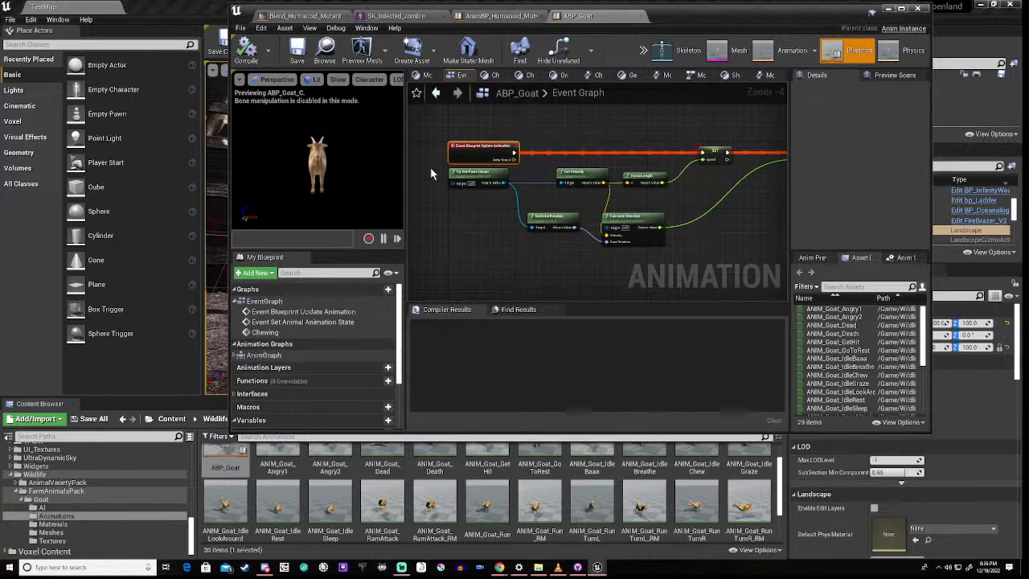
pyautogui.moveTo(431, 168); pyautogui.dragTo(752, 249)
pyautogui.moveTo(721, 252); pyautogui.dragTo(564, 272, button='right')
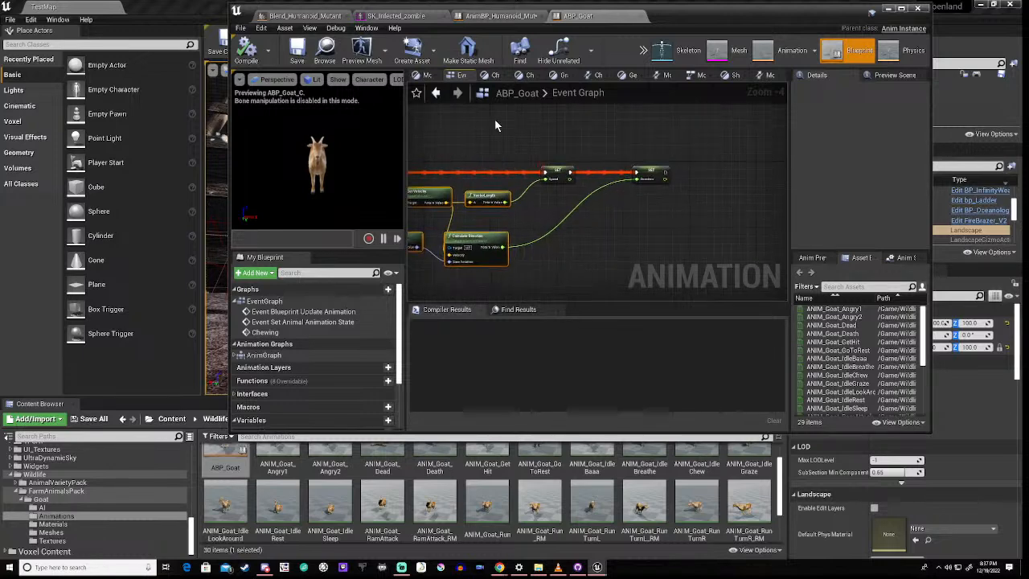
pyautogui.moveTo(497, 121); pyautogui.dragTo(588, 275)
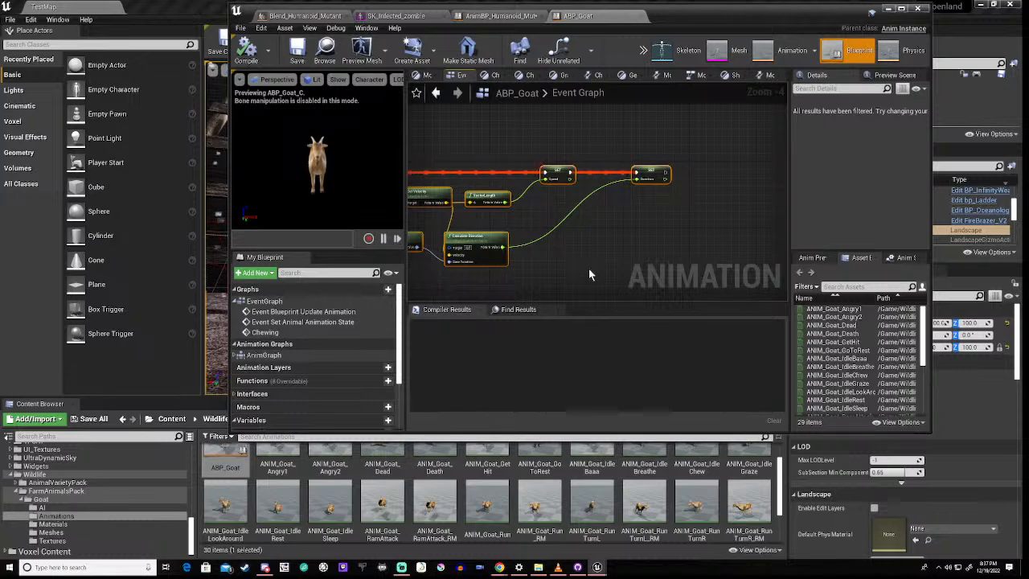
pyautogui.click(573, 255)
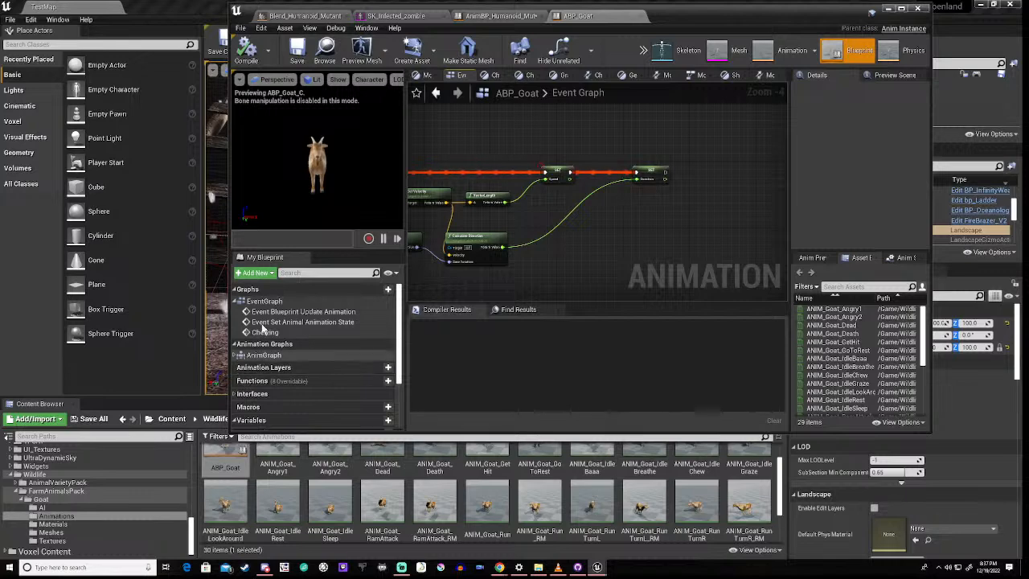
# Step: Return to AnimBP_Humanoid_Mutant and delete the default Try Get Pawn Owner node from its Event Graph
pyautogui.click(498, 15)
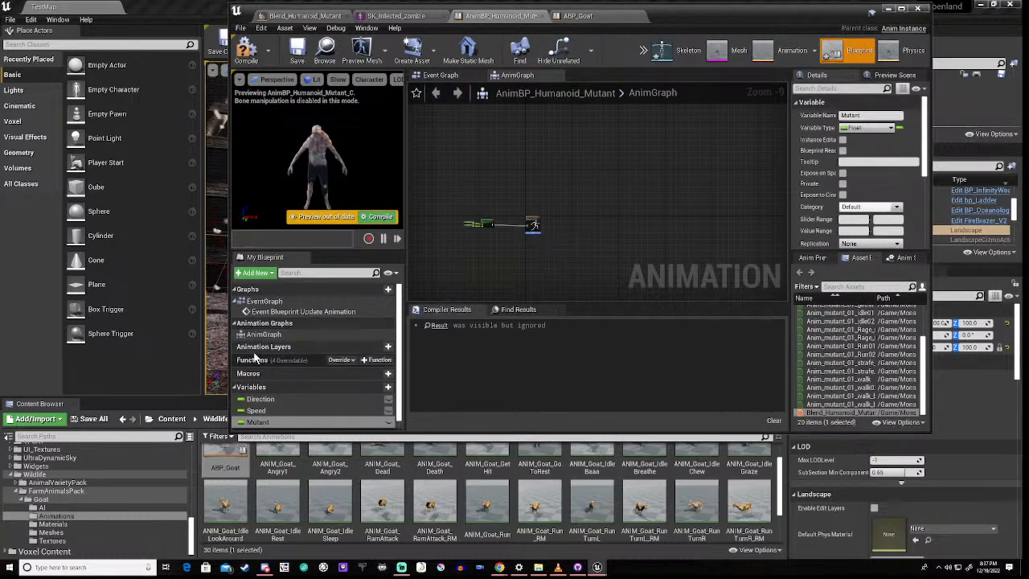
pyautogui.doubleClick(285, 312)
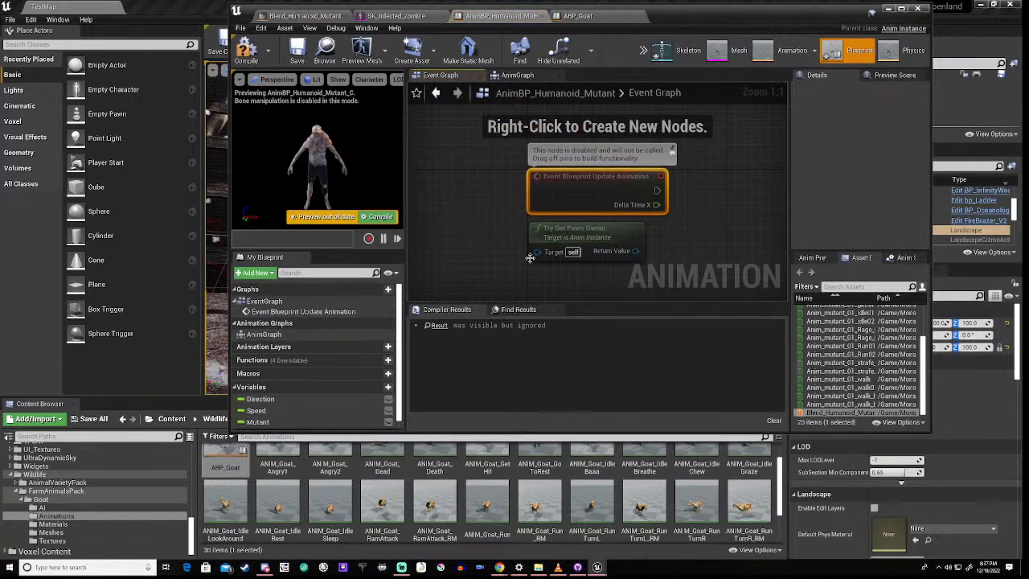
pyautogui.scroll(-3, 485, 251)
pyautogui.moveTo(493, 239); pyautogui.dragTo(623, 273)
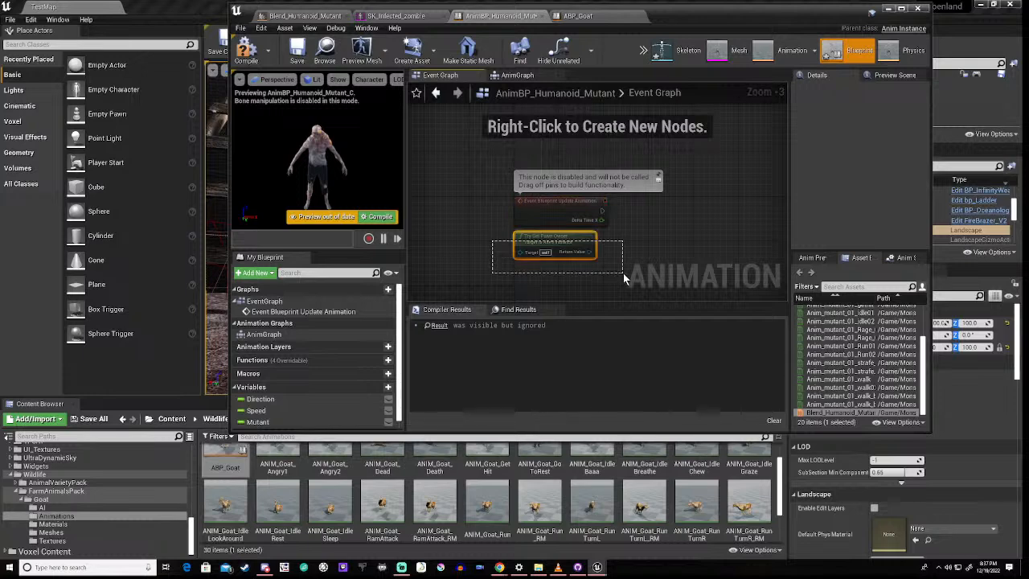
pyautogui.press('Delete')
pyautogui.moveTo(625, 256); pyautogui.dragTo(537, 260, button='right')
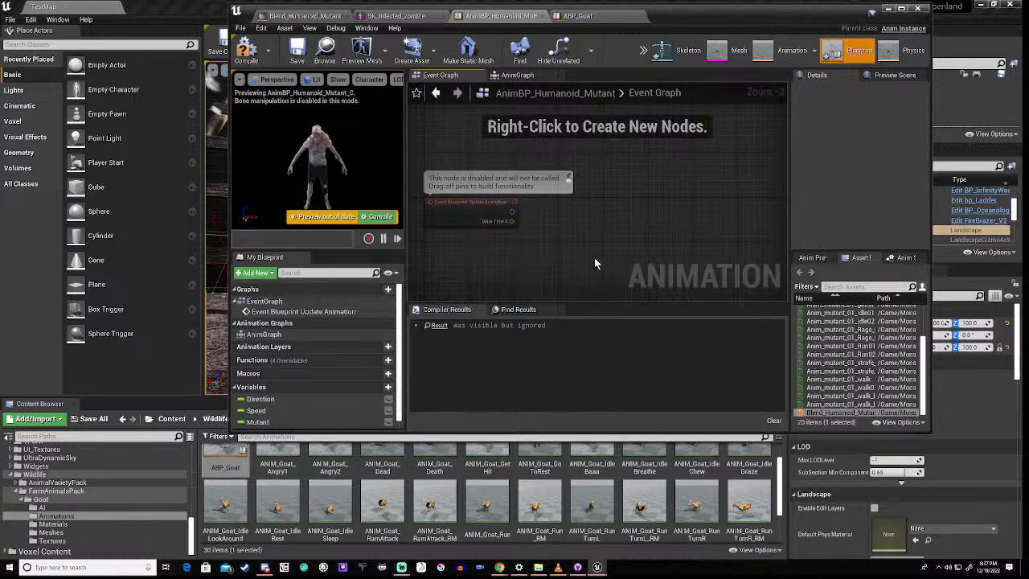
# Step: Paste the copied Speed and Direction nodes into the mutant's Event Graph and place them beside the update event
pyautogui.hotkey('ctrl', 'v')
pyautogui.moveTo(542, 251); pyautogui.dragTo(598, 250)
pyautogui.moveTo(665, 229); pyautogui.dragTo(597, 235, button='right')
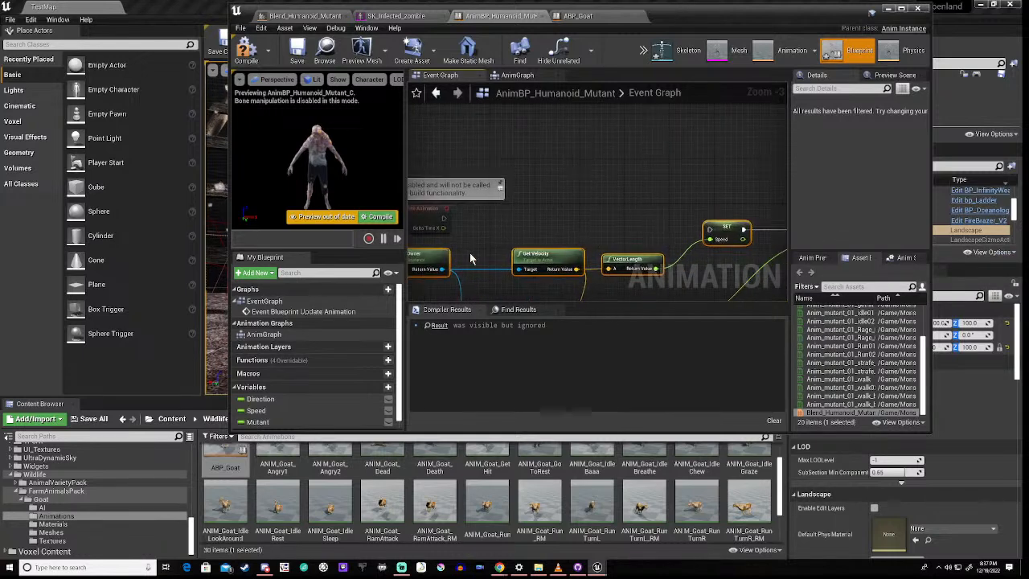
# Step: Connect Event Blueprint Update Animation to the SET Speed node and align both SET nodes with the event
pyautogui.moveTo(444, 218); pyautogui.dragTo(710, 230)
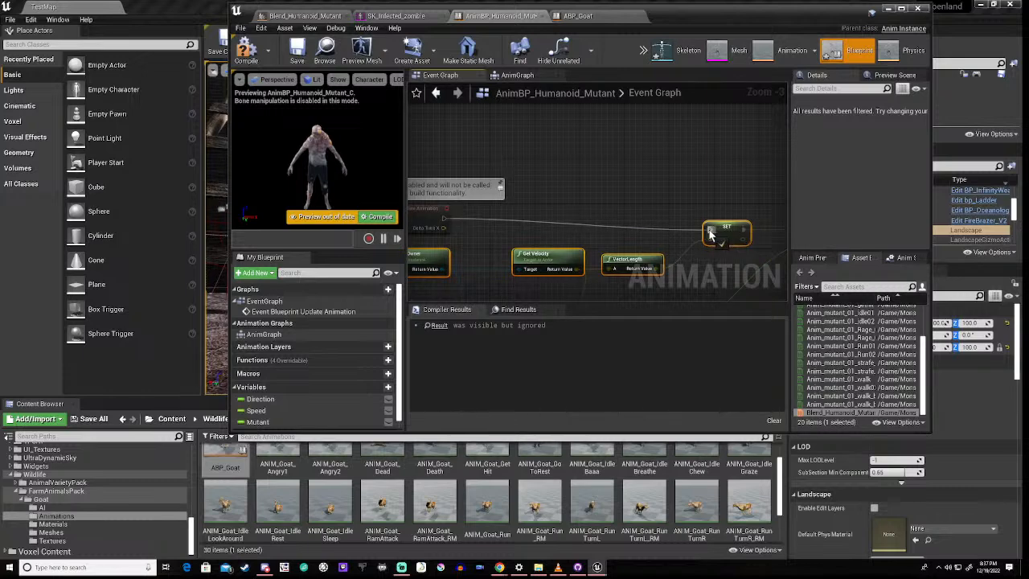
pyautogui.moveTo(690, 279); pyautogui.dragTo(685, 217, button='right')
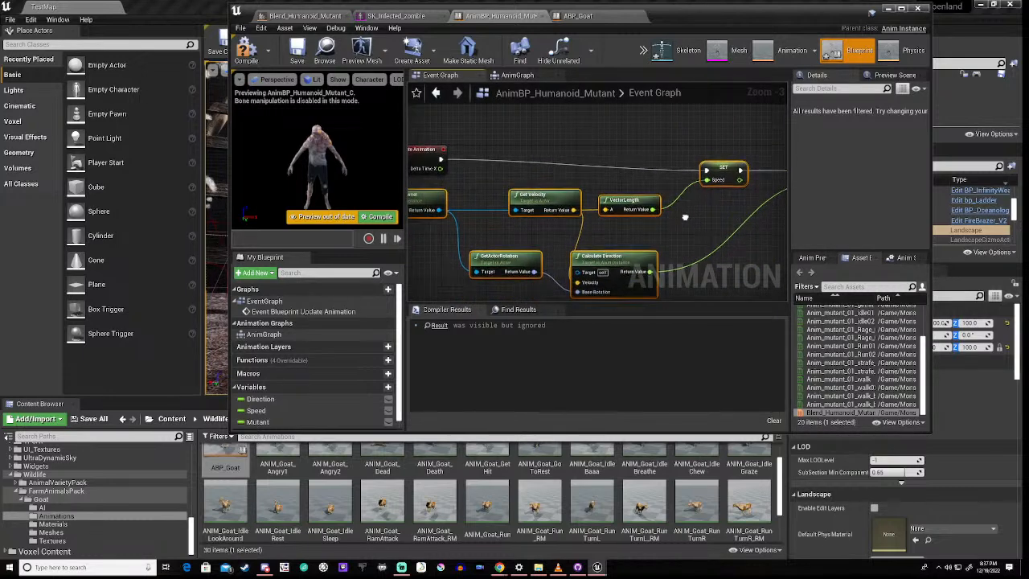
pyautogui.scroll(-3, 686, 217)
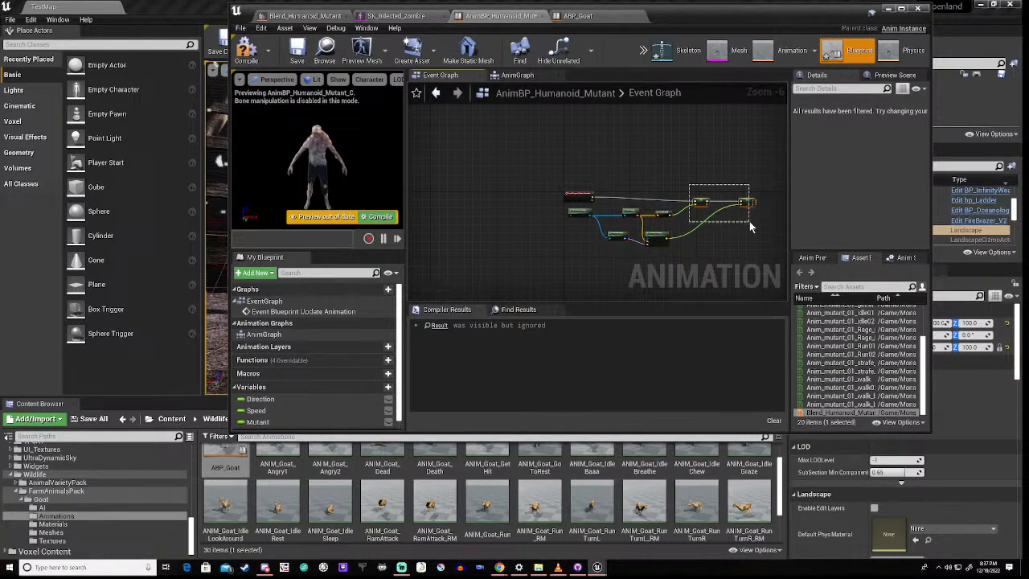
pyautogui.moveTo(745, 202); pyautogui.dragTo(737, 197)
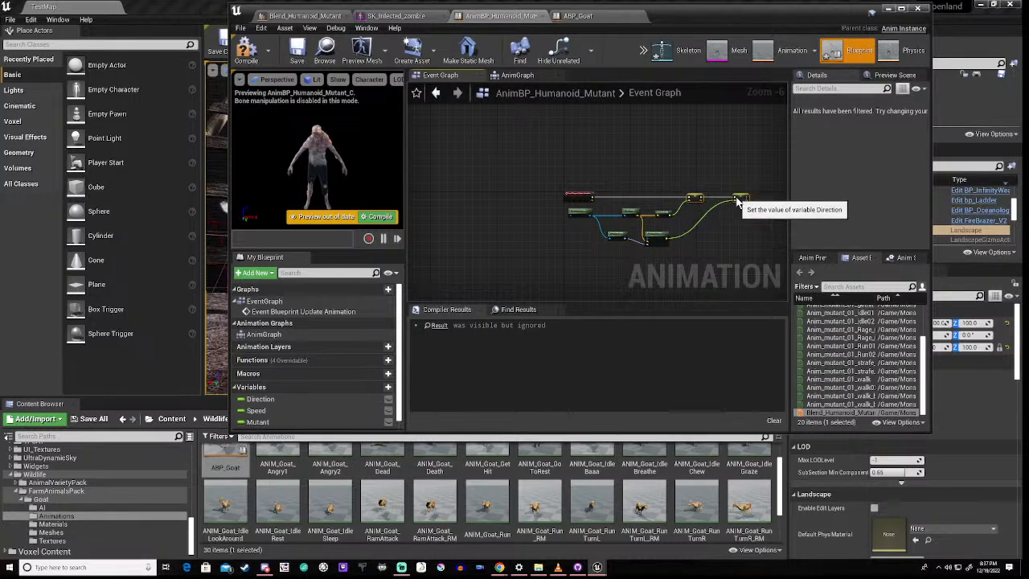
pyautogui.click(632, 176)
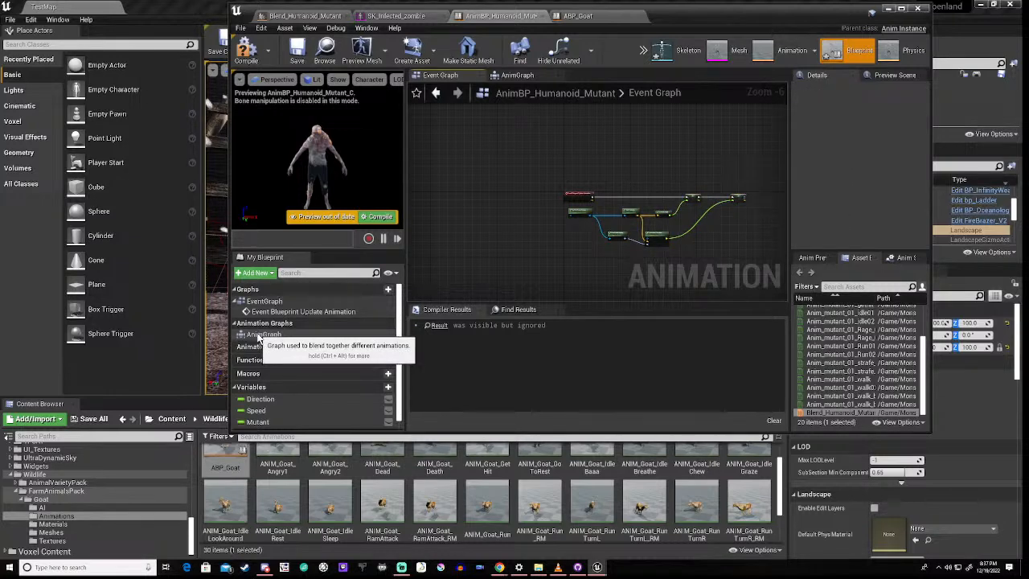
# Step: Add a new state machine to the mutant's AnimGraph and place it above the Blend_Humanoid_Mutant node
pyautogui.doubleClick(258, 336)
pyautogui.scroll(4, 473, 228)
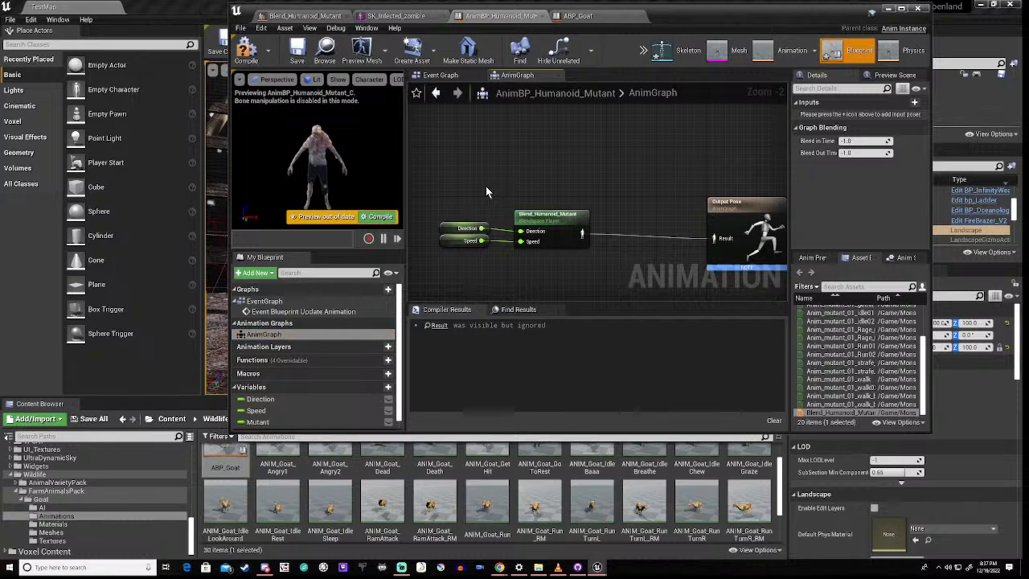
pyautogui.rightClick(485, 185)
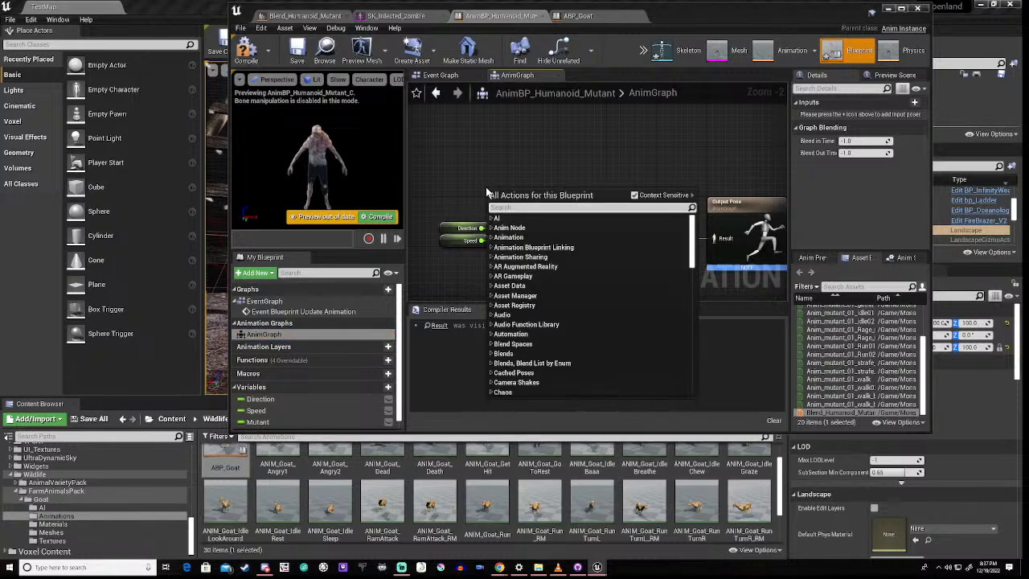
pyautogui.write('state')
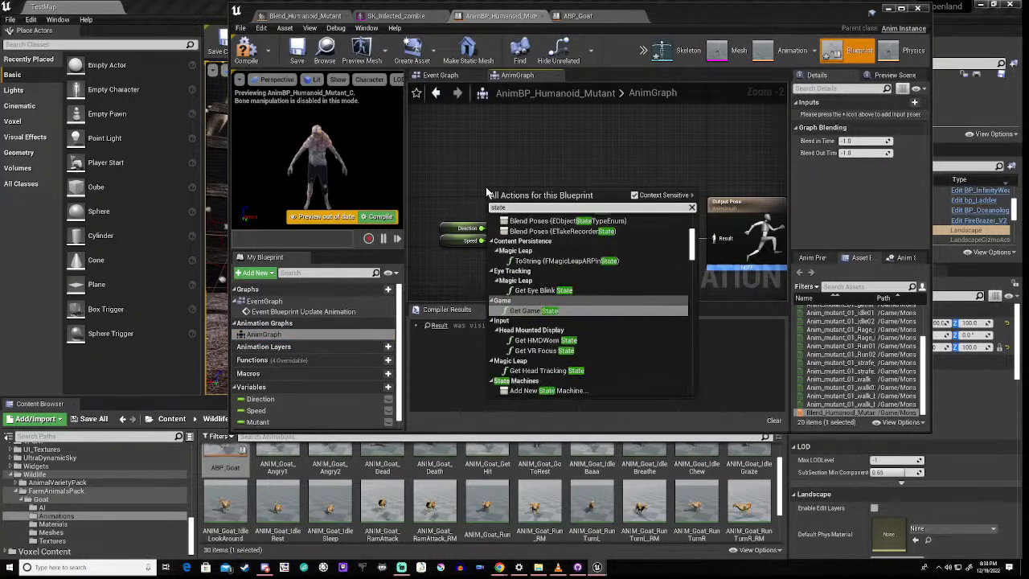
pyautogui.click(548, 390)
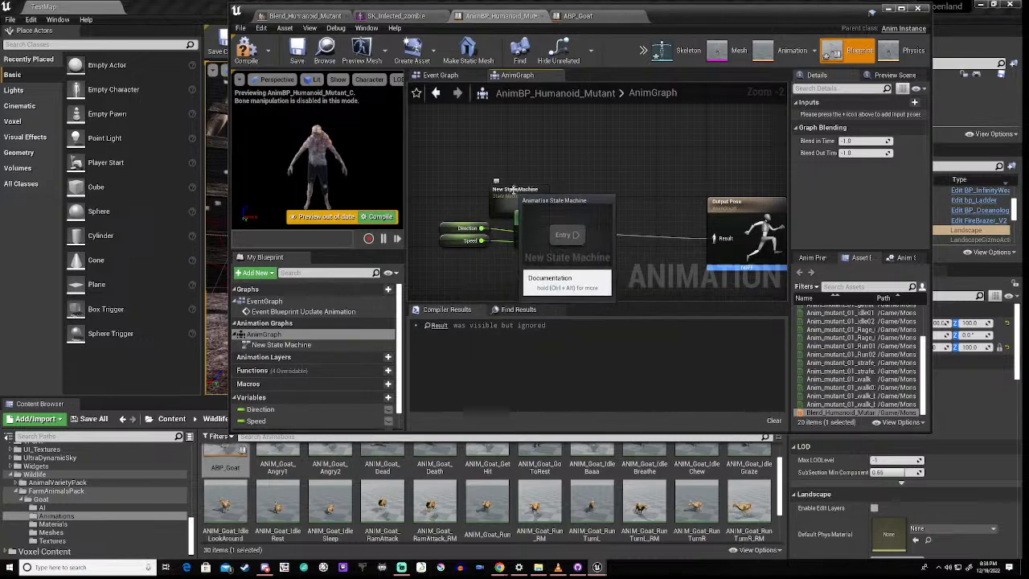
pyautogui.moveTo(519, 177); pyautogui.dragTo(531, 132)
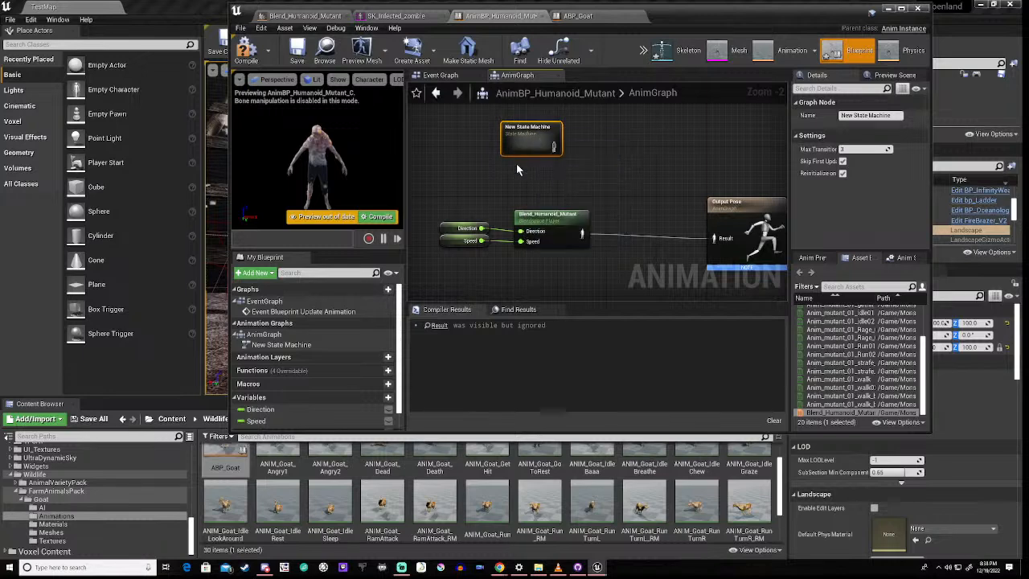
pyautogui.scroll(-1, 517, 166)
pyautogui.moveTo(517, 165); pyautogui.dragTo(512, 198, button='right')
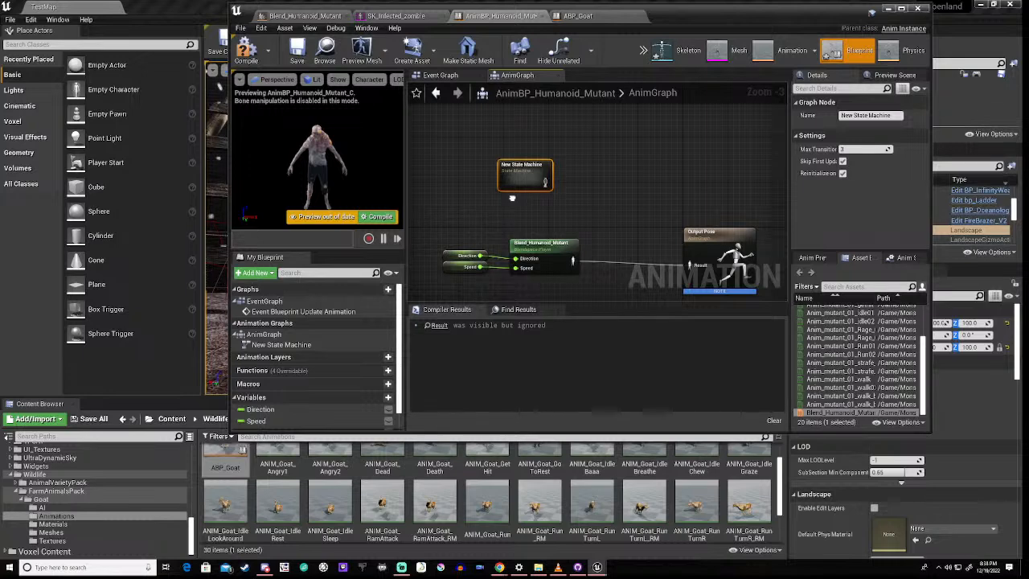
# Step: Rename the new state machine in the AnimGraph to Locomotion
pyautogui.moveTo(512, 198); pyautogui.dragTo(513, 197, button='right')
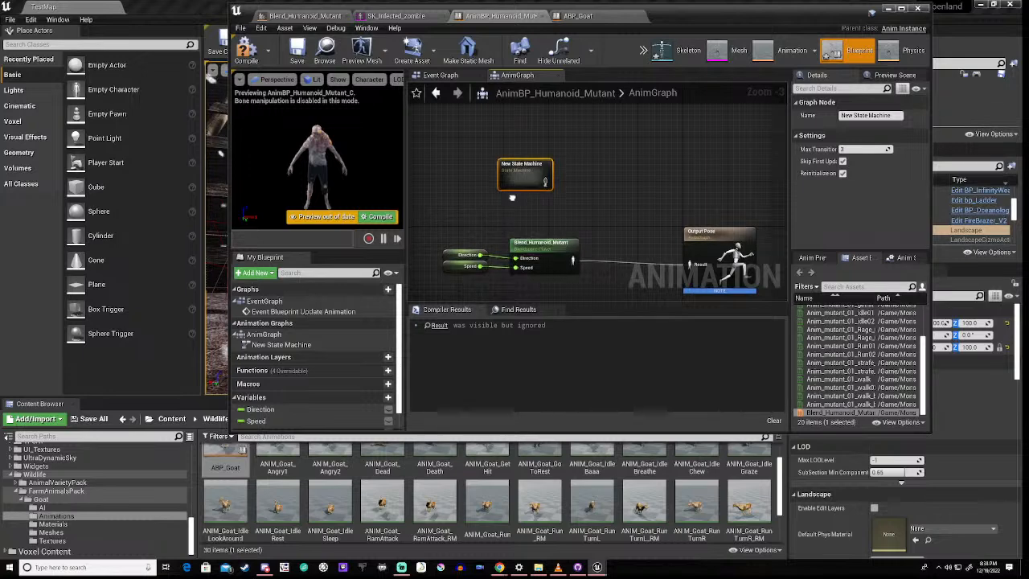
pyautogui.click(871, 115)
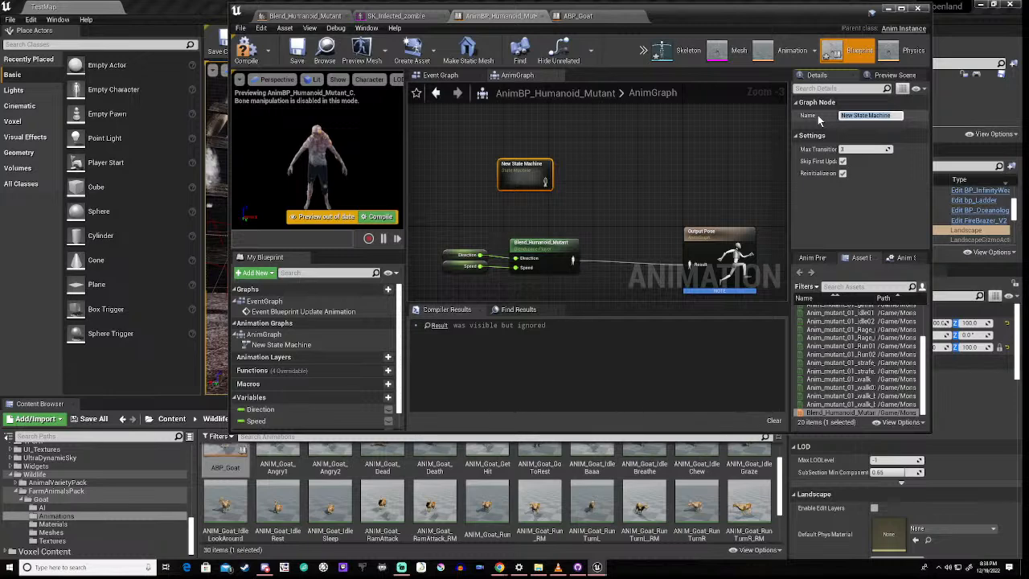
pyautogui.write('Locomotion')
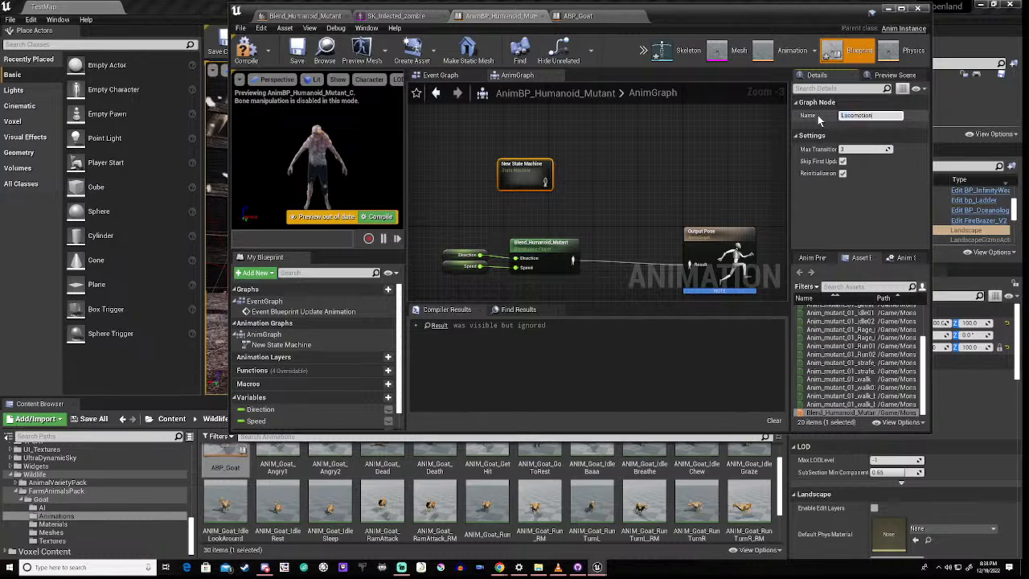
pyautogui.press('Return')
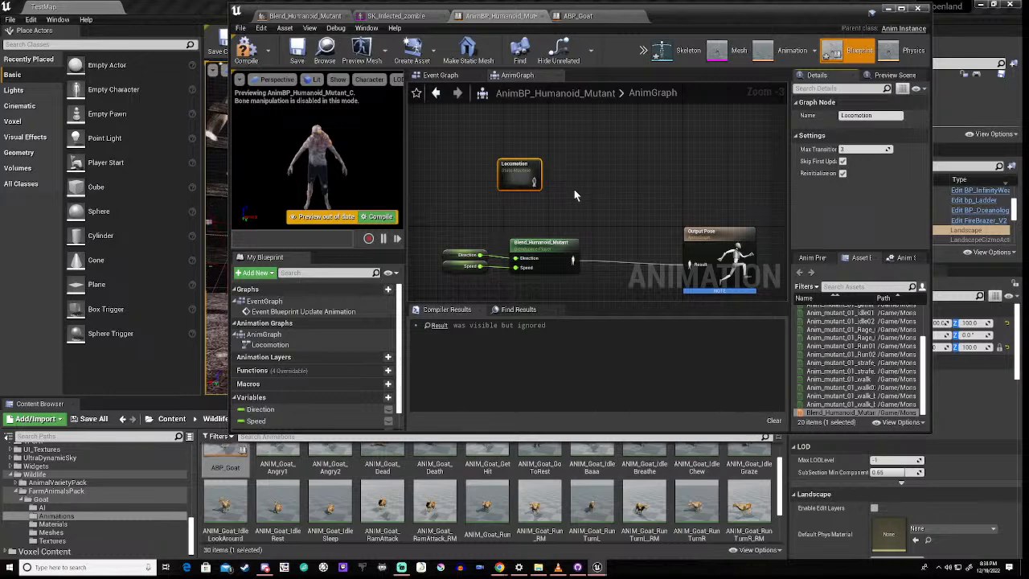
# Step: Add a state named Idle_Walk inside the Locomotion state machine, connected from Entry
pyautogui.doubleClick(514, 165)
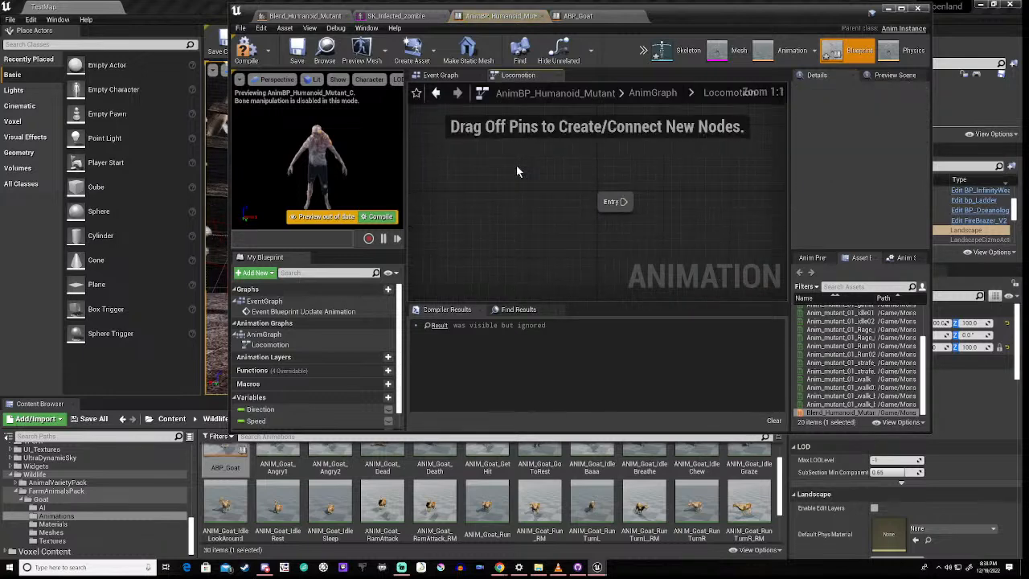
pyautogui.moveTo(617, 221); pyautogui.dragTo(438, 225, button='right')
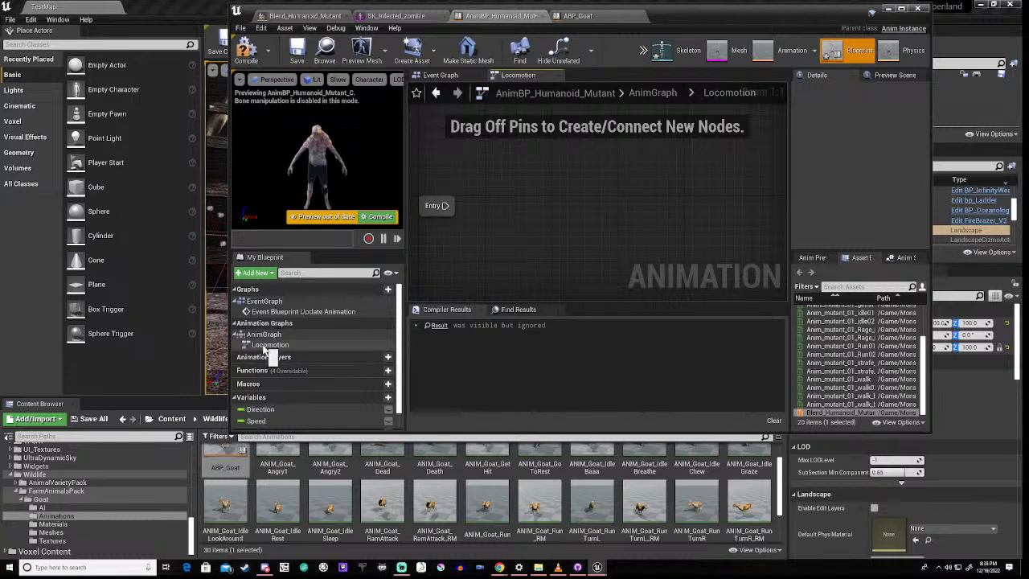
pyautogui.moveTo(445, 206); pyautogui.dragTo(543, 207)
pyautogui.click(567, 235)
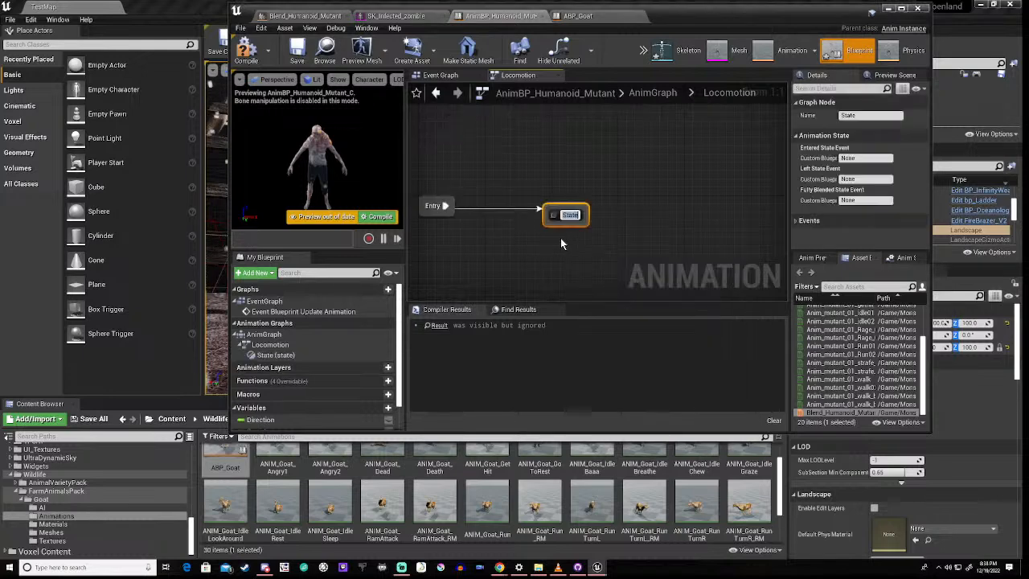
pyautogui.press('BackSpace')
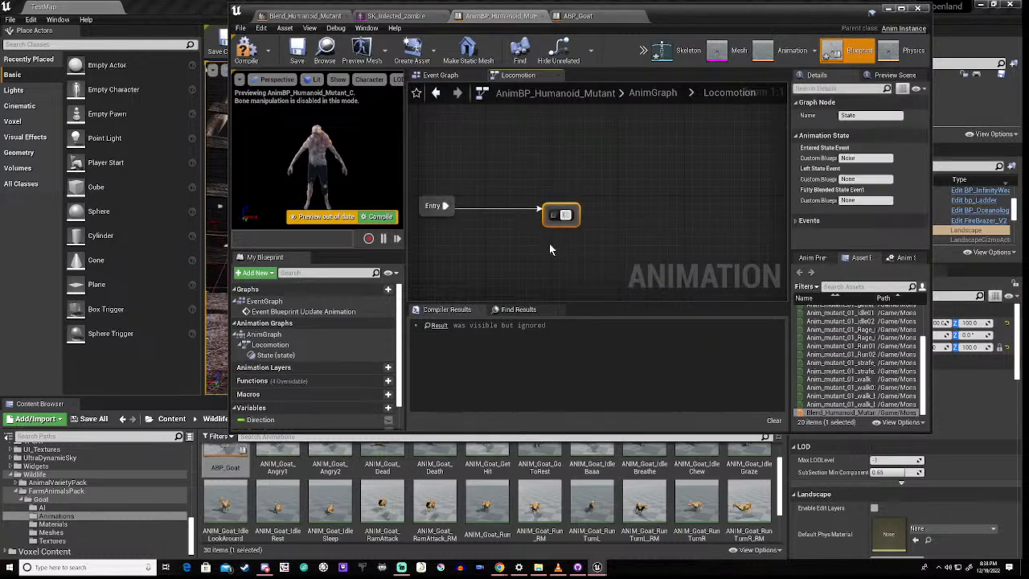
pyautogui.write('Idle_W')
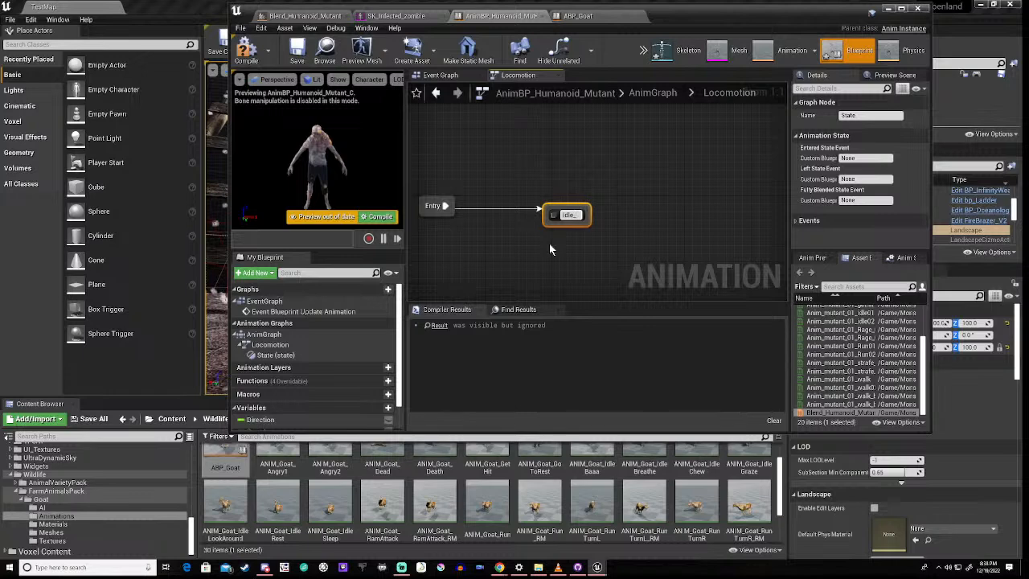
pyautogui.write('alk')
pyautogui.press('Return')
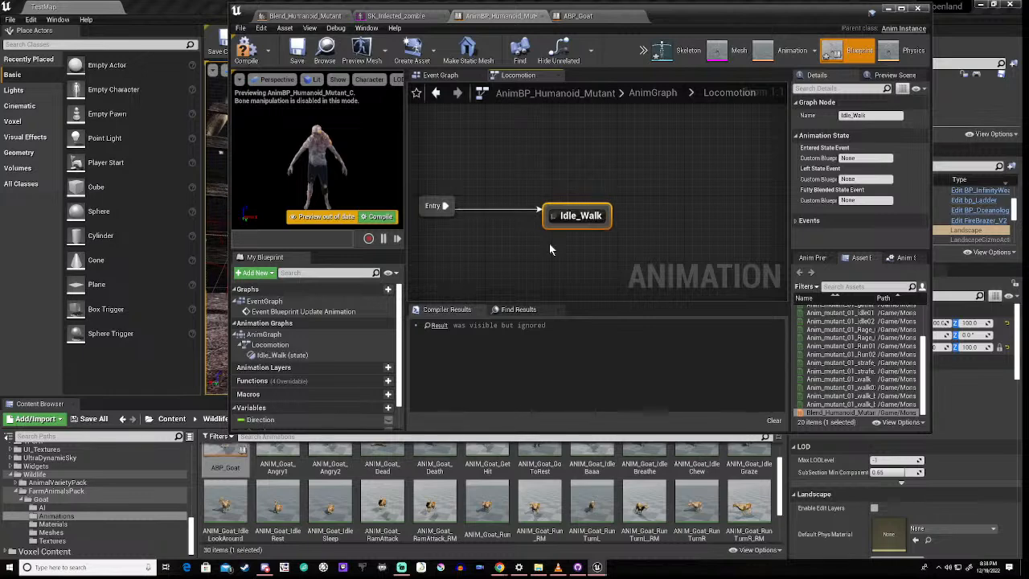
# Step: Cut the Blend_Humanoid_Mutant node and its Direction and Speed inputs out of the AnimGraph
pyautogui.doubleClick(576, 213)
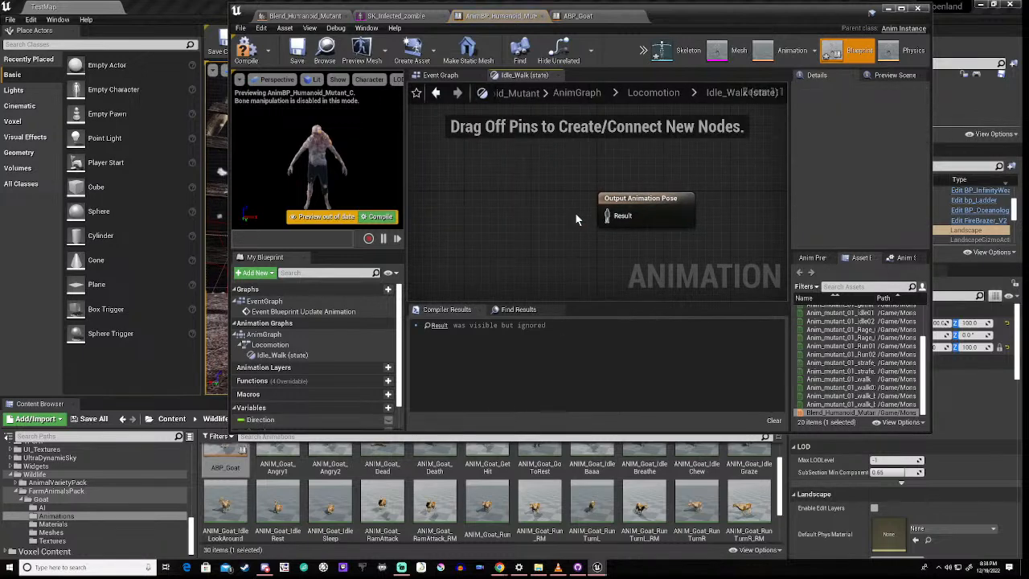
pyautogui.moveTo(523, 227); pyautogui.dragTo(611, 222, button='right')
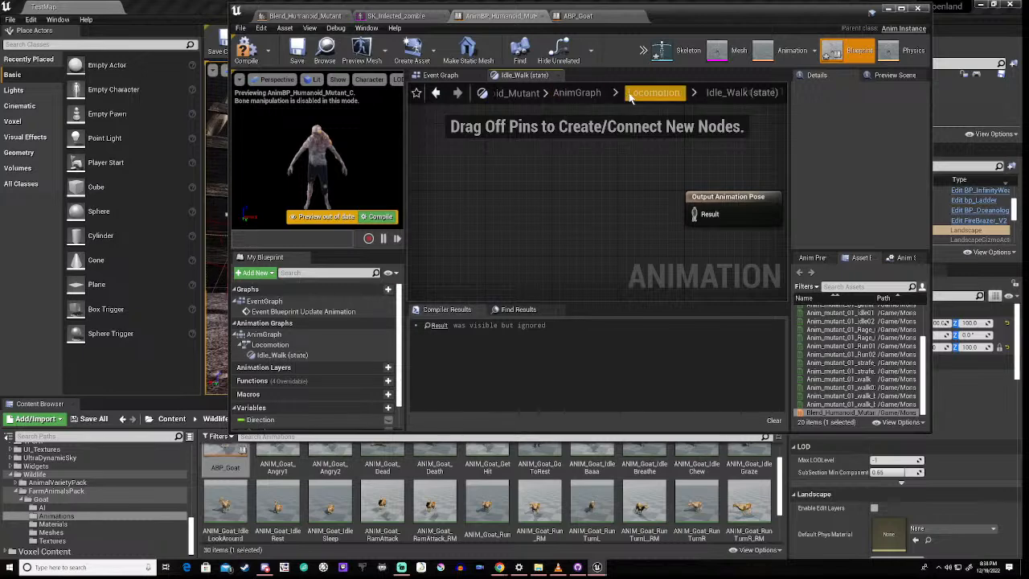
pyautogui.doubleClick(270, 345)
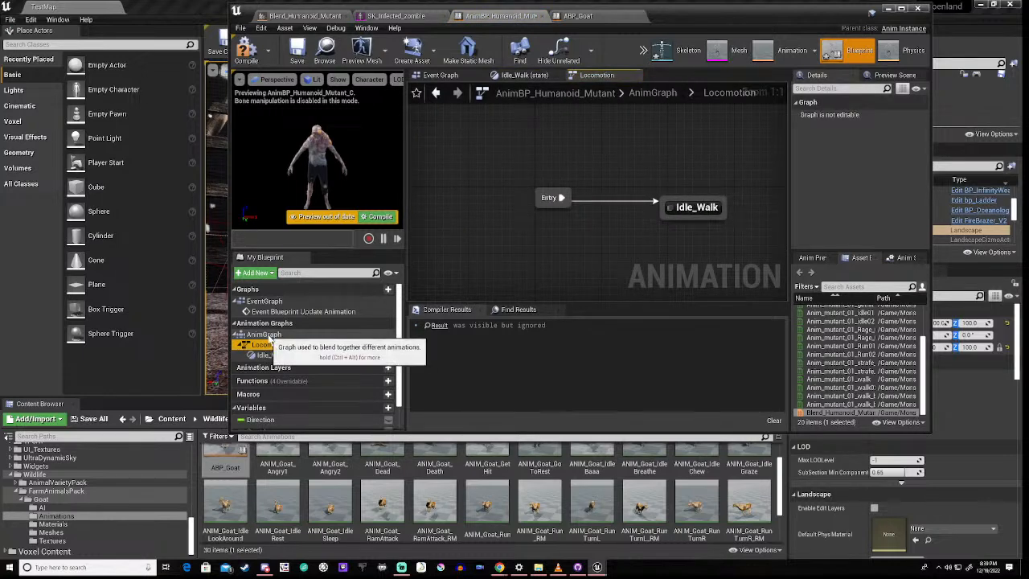
pyautogui.doubleClick(264, 334)
pyautogui.scroll(-3, 456, 226)
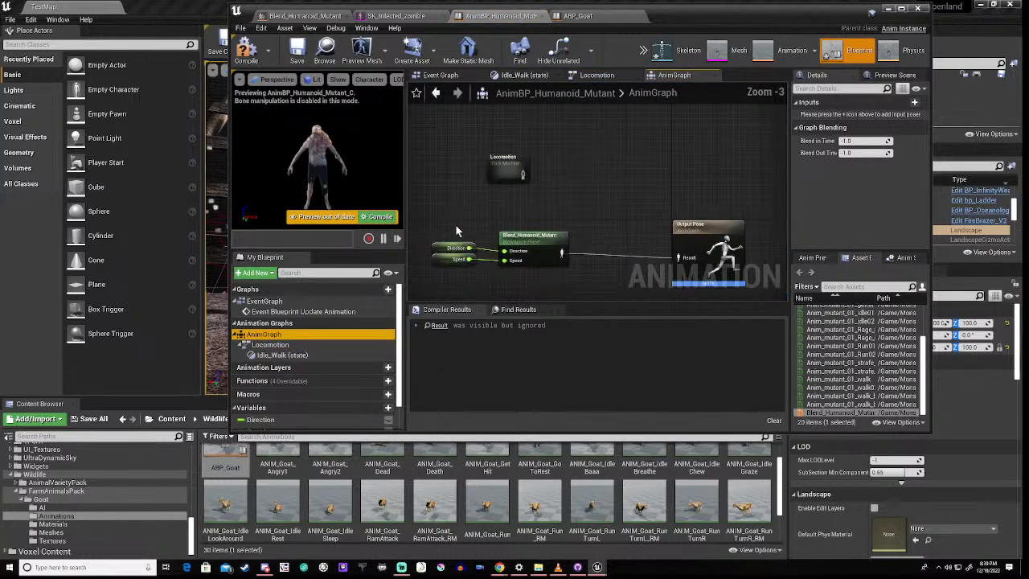
pyautogui.moveTo(430, 212); pyautogui.dragTo(576, 249)
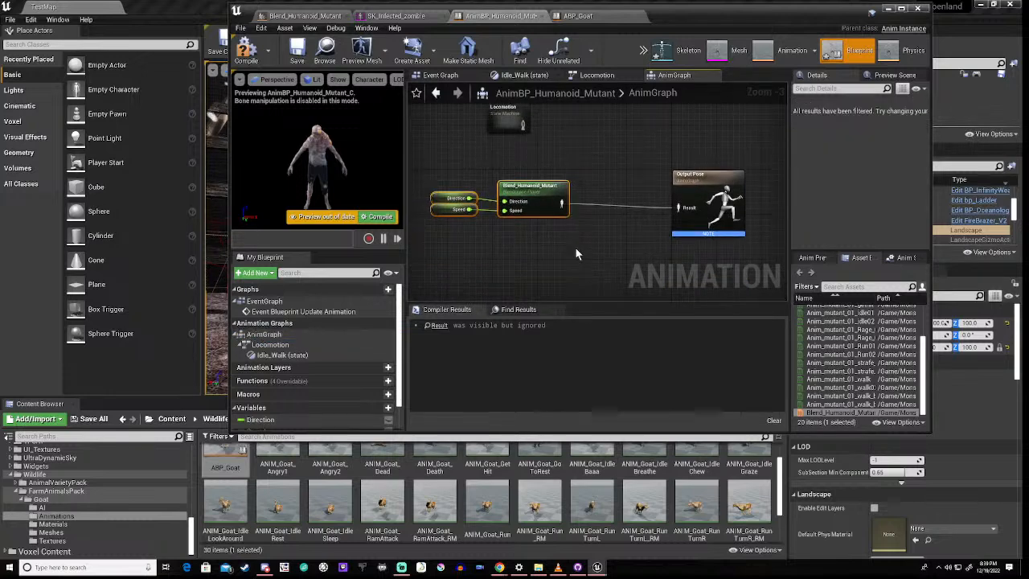
pyautogui.press('Delete')
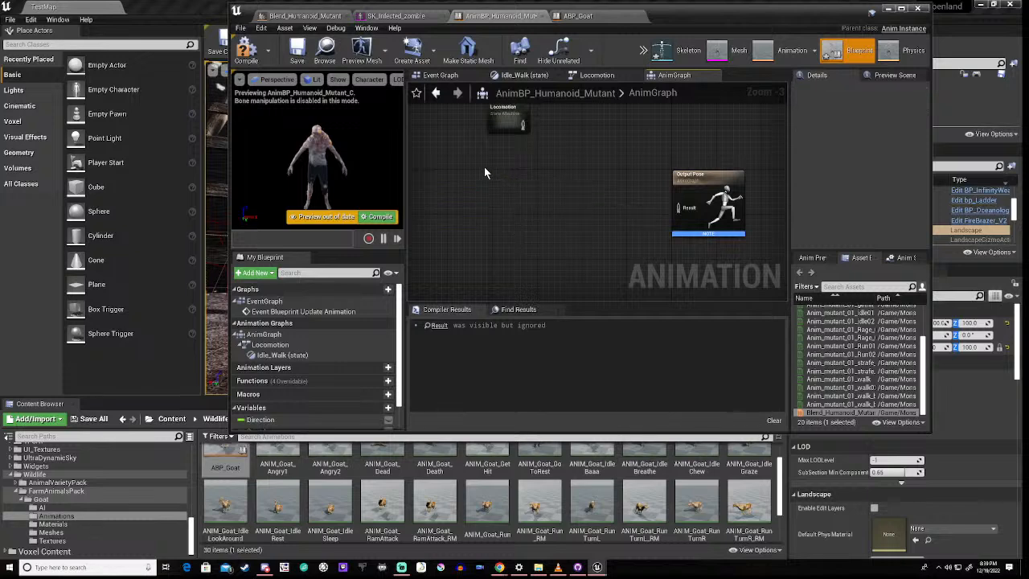
# Step: Connect the Locomotion state machine to the Output Pose result and move it level with that node
pyautogui.moveTo(523, 124); pyautogui.dragTo(679, 211)
pyautogui.moveTo(499, 129); pyautogui.dragTo(515, 214)
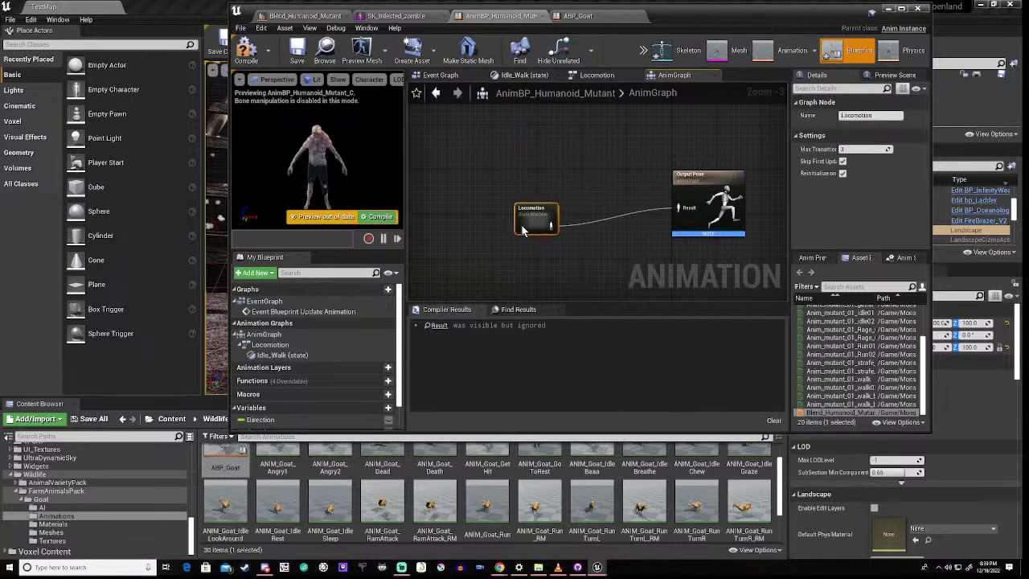
pyautogui.click(573, 154)
# Step: Paste the cut Blend_Humanoid_Mutant, Direction and Speed nodes into the Idle_Walk state's graph
pyautogui.click(600, 72)
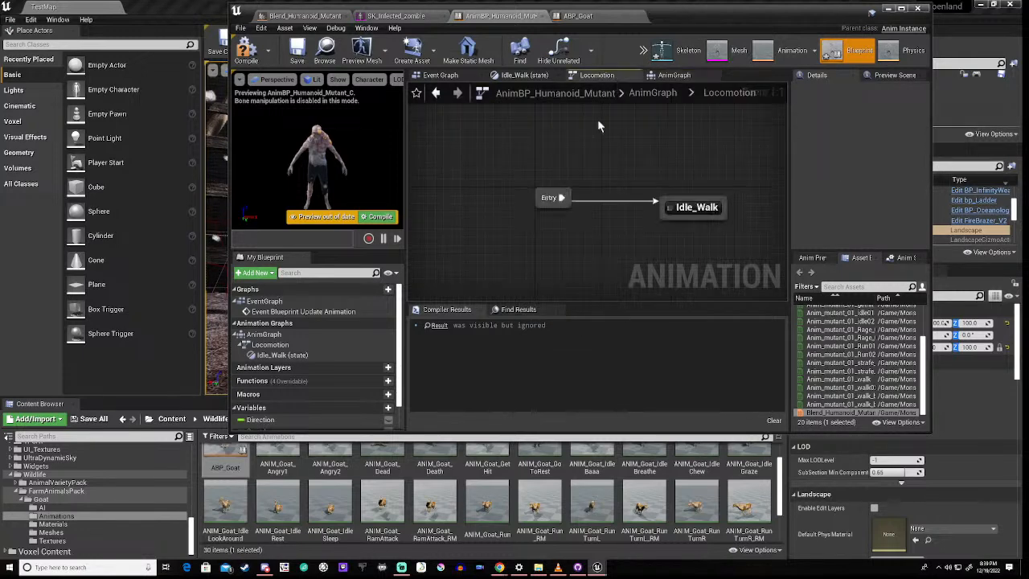
pyautogui.click(697, 207)
pyautogui.doubleClick(696, 207)
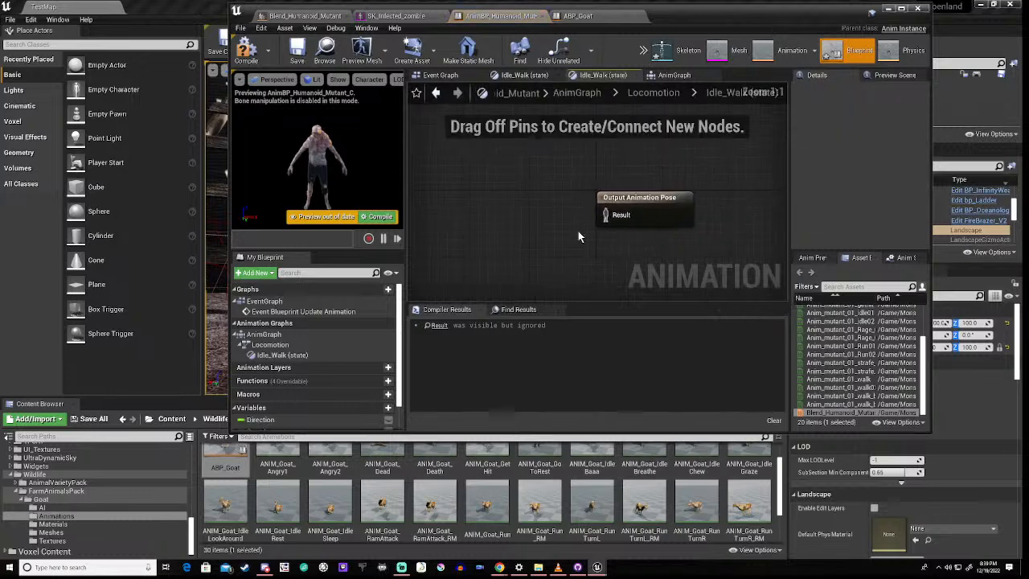
pyautogui.hotkey('ctrl', 'v')
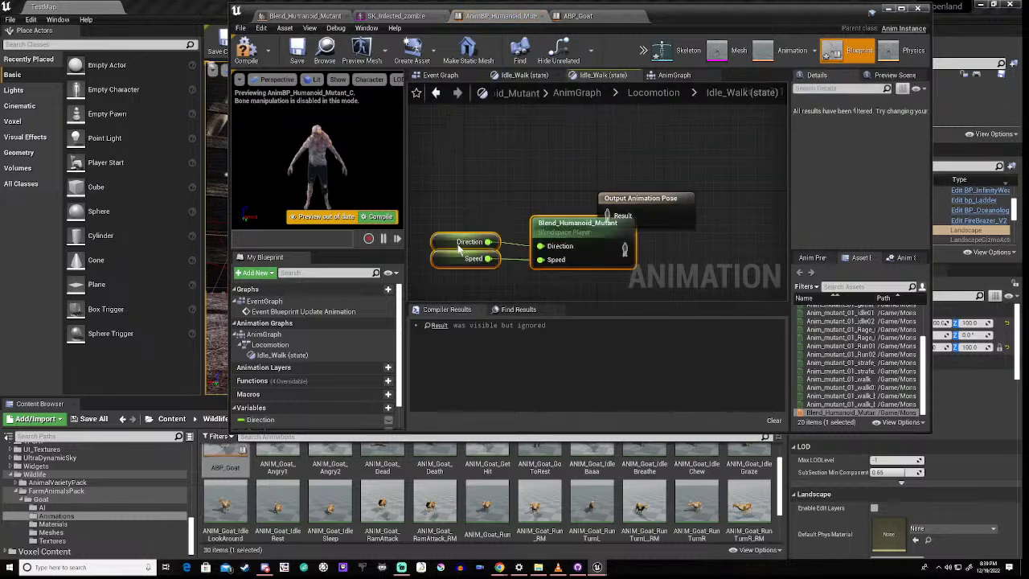
# Step: Place the pasted nodes before Output Animation Pose with Blend_Humanoid_Mutant connected to its Result, and compile the animation blueprint
pyautogui.moveTo(566, 222); pyautogui.dragTo(492, 182)
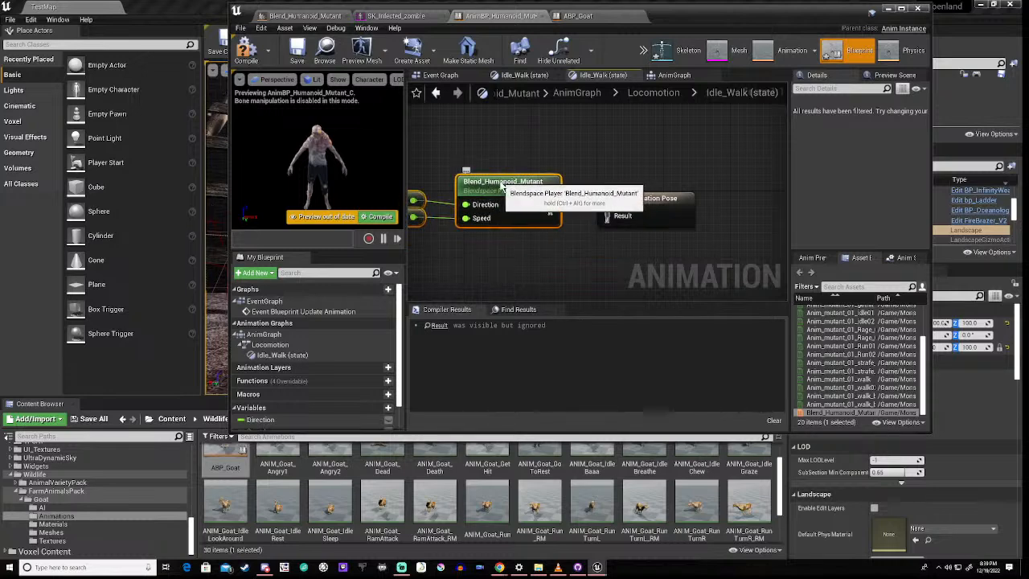
pyautogui.moveTo(547, 209); pyautogui.dragTo(615, 225)
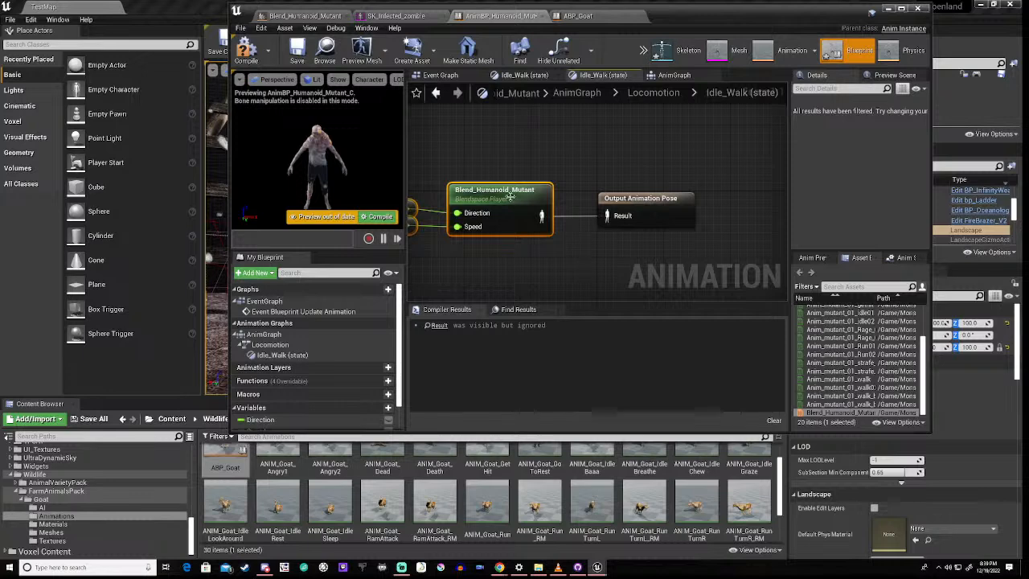
pyautogui.click(246, 54)
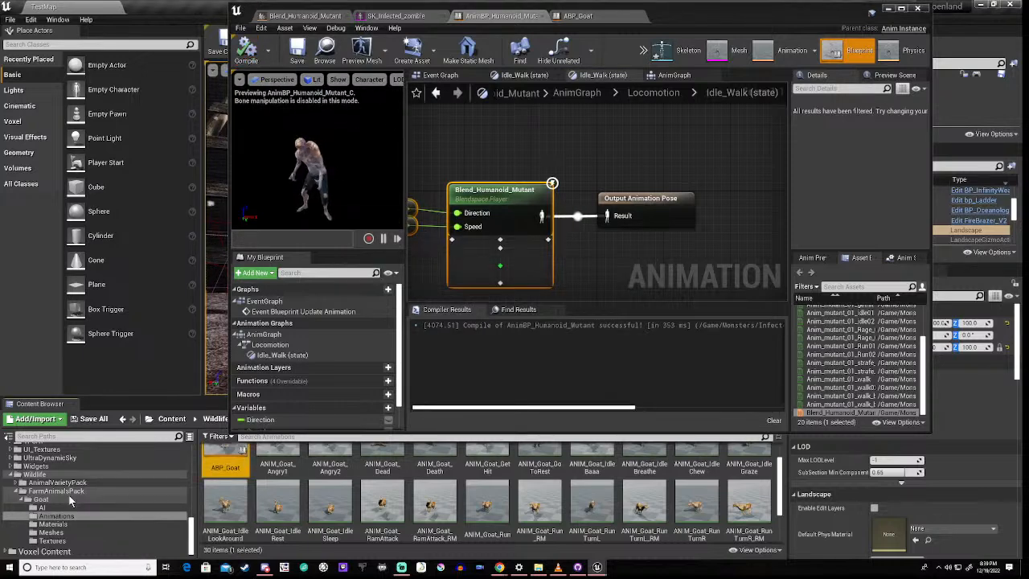
# Step: Open the Infected_Zombie folder under Monsters in the Content Browser
pyautogui.scroll(2, 69, 500)
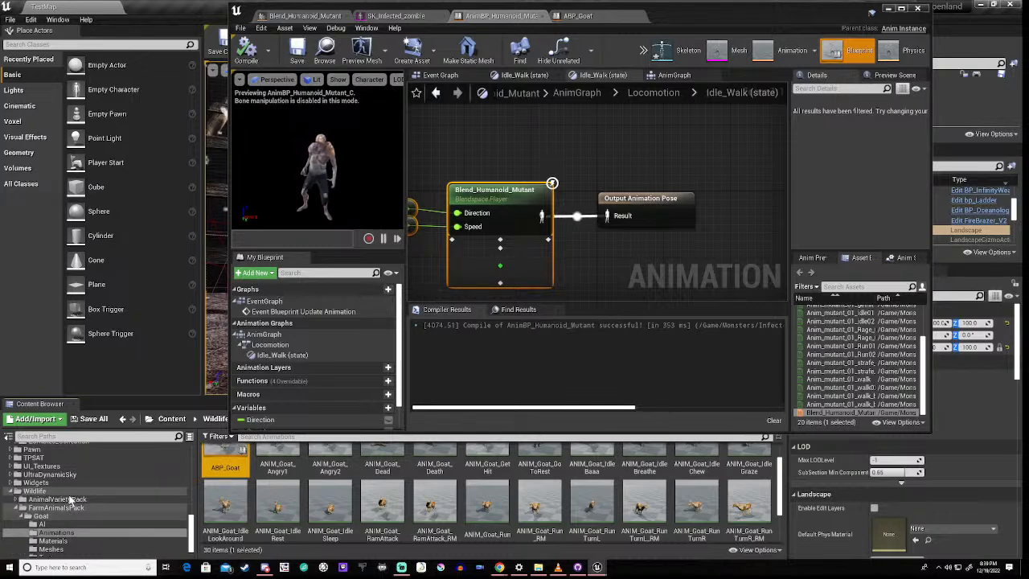
pyautogui.scroll(2, 69, 500)
pyautogui.scroll(2, 70, 500)
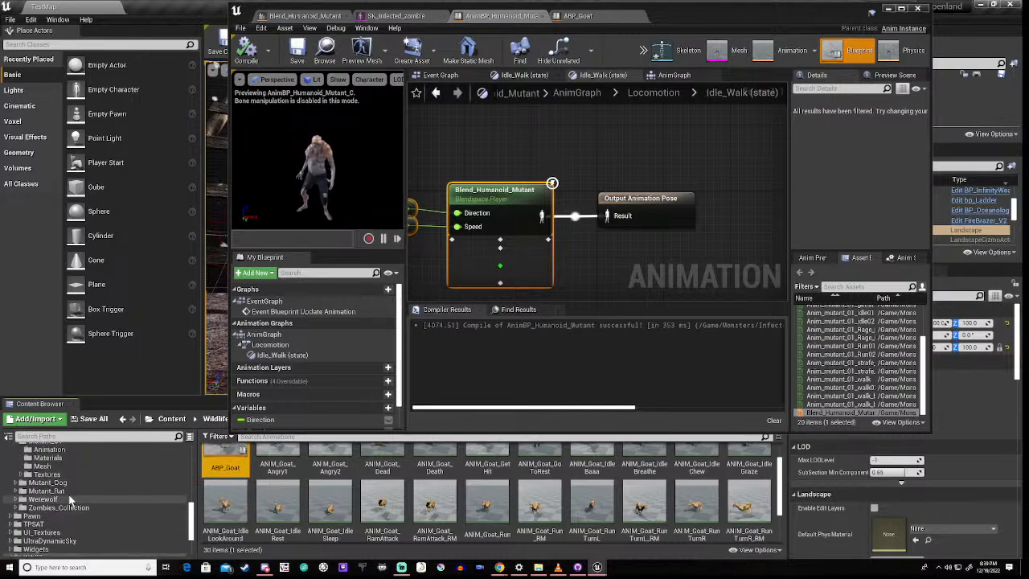
pyautogui.scroll(2, 69, 501)
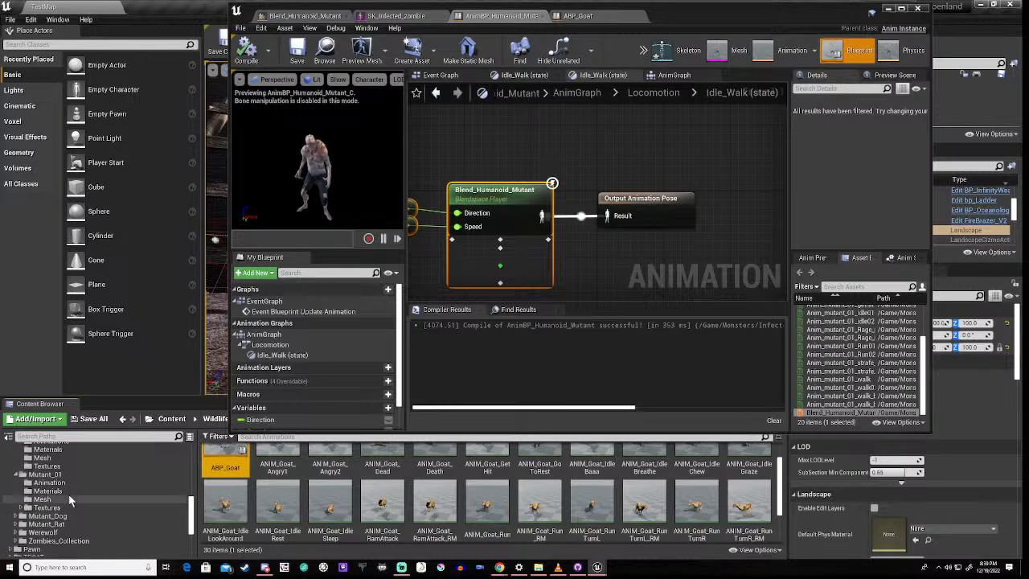
pyautogui.click(58, 484)
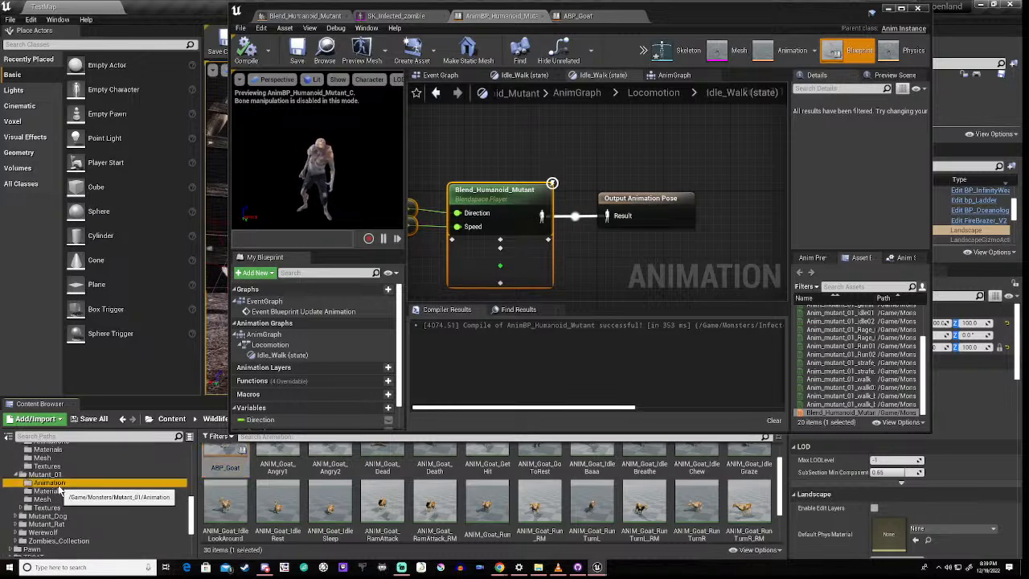
pyautogui.scroll(1, 59, 478)
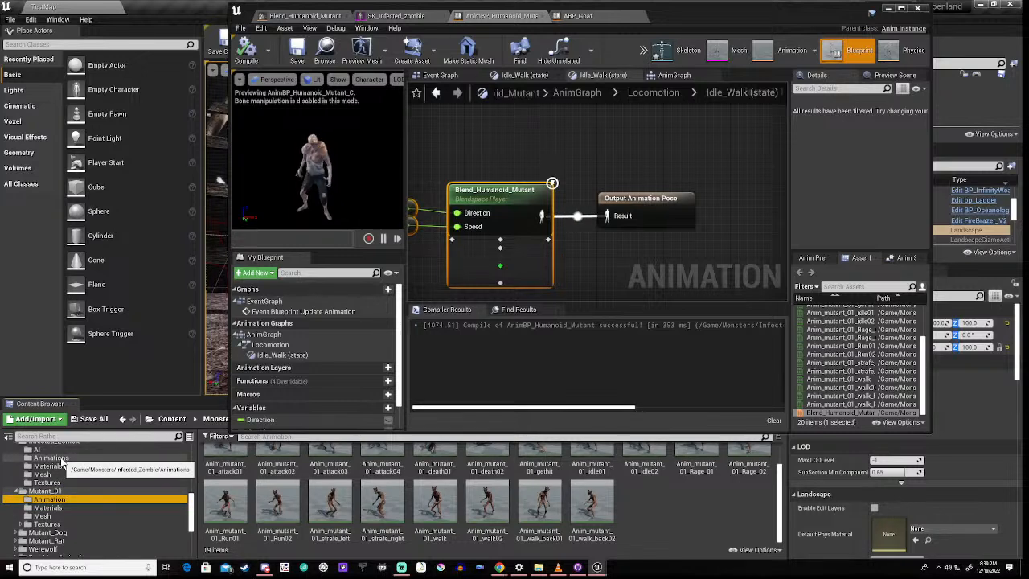
pyautogui.scroll(2, 58, 448)
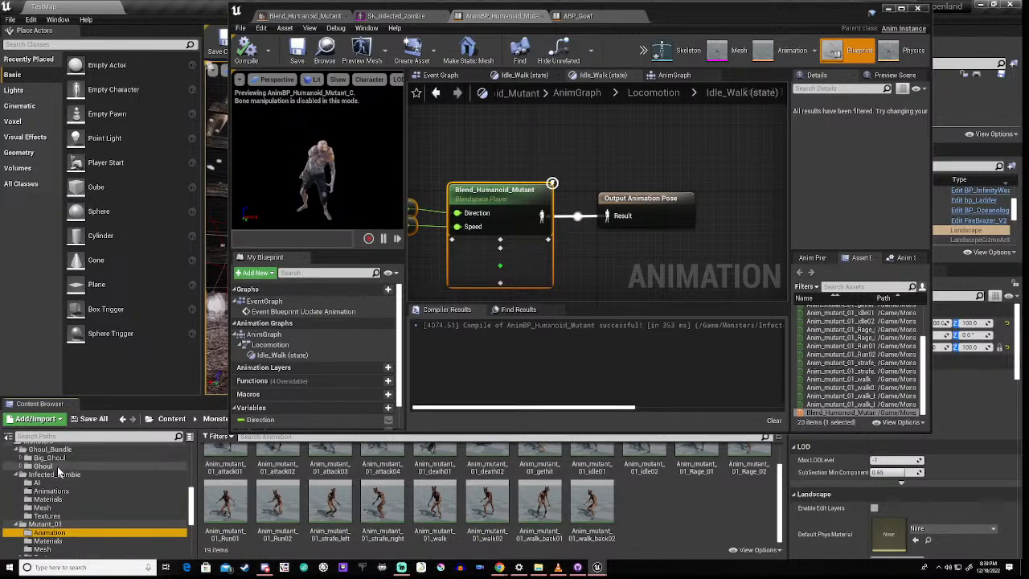
pyautogui.click(56, 474)
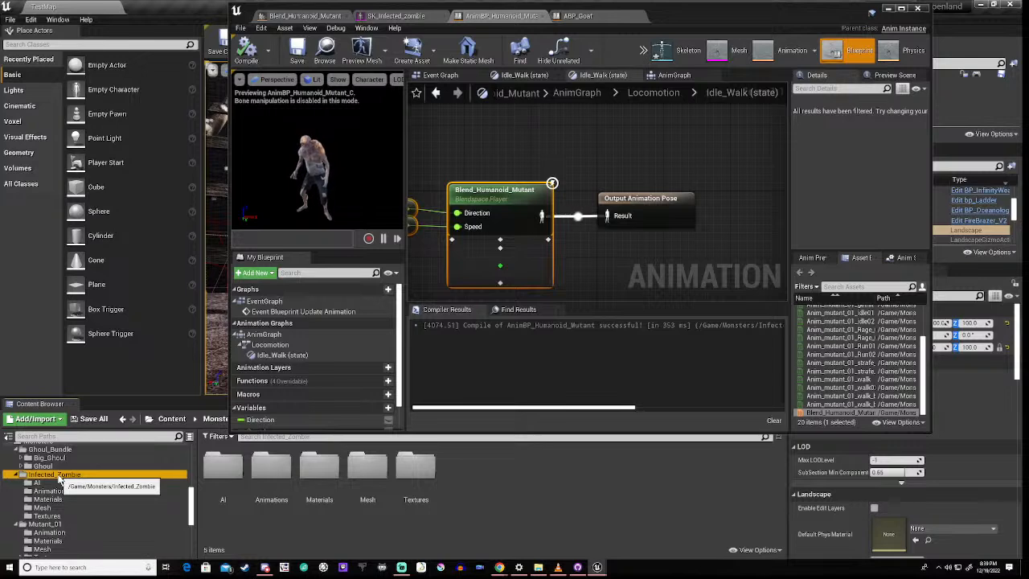
# Step: Create a Blueprint Class with Character as parent in the Infected_Zombie folder and name it bp_Humanoid_Mutant
pyautogui.rightClick(492, 473)
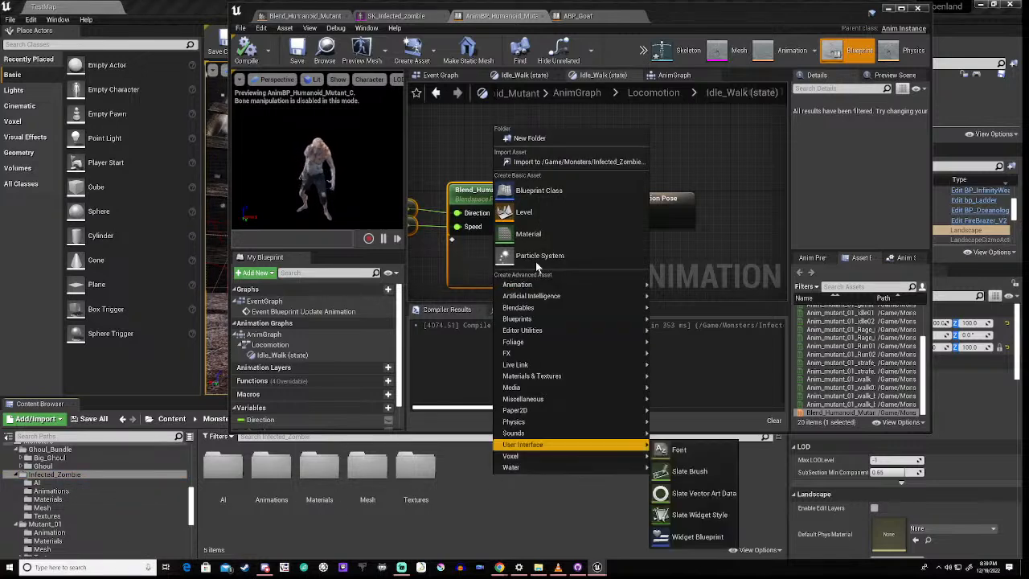
pyautogui.click(532, 197)
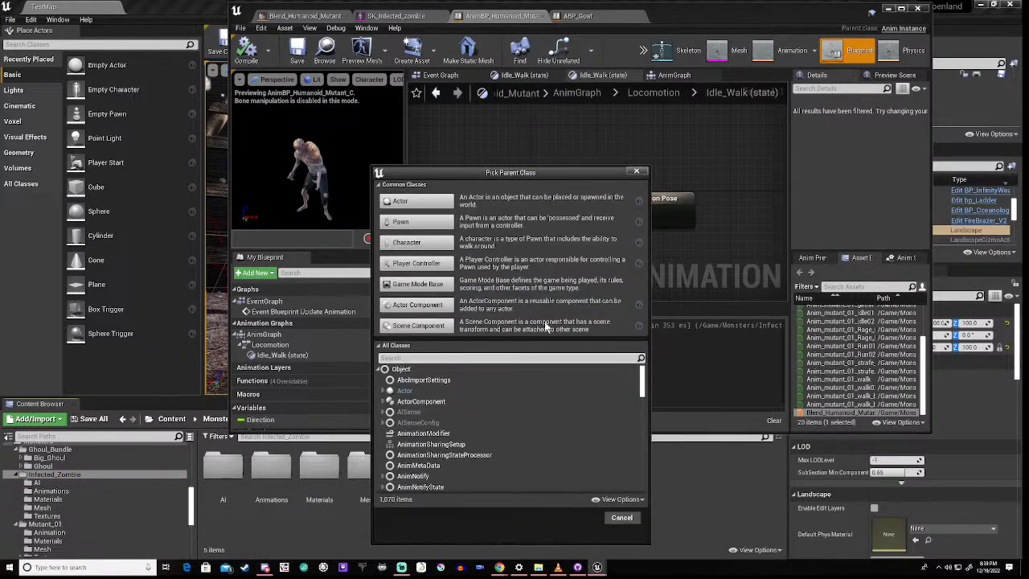
pyautogui.click(418, 242)
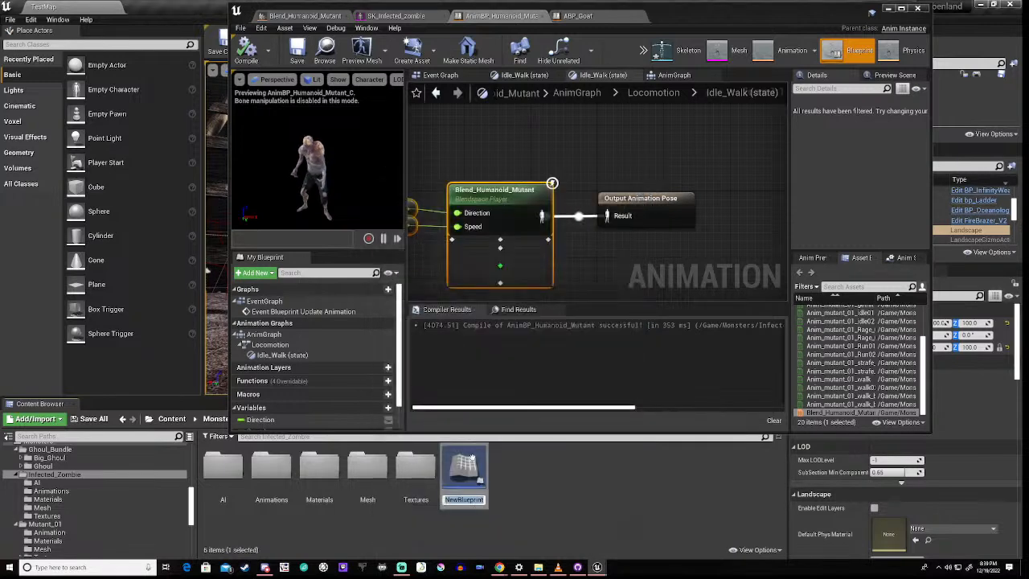
pyautogui.write('bp')
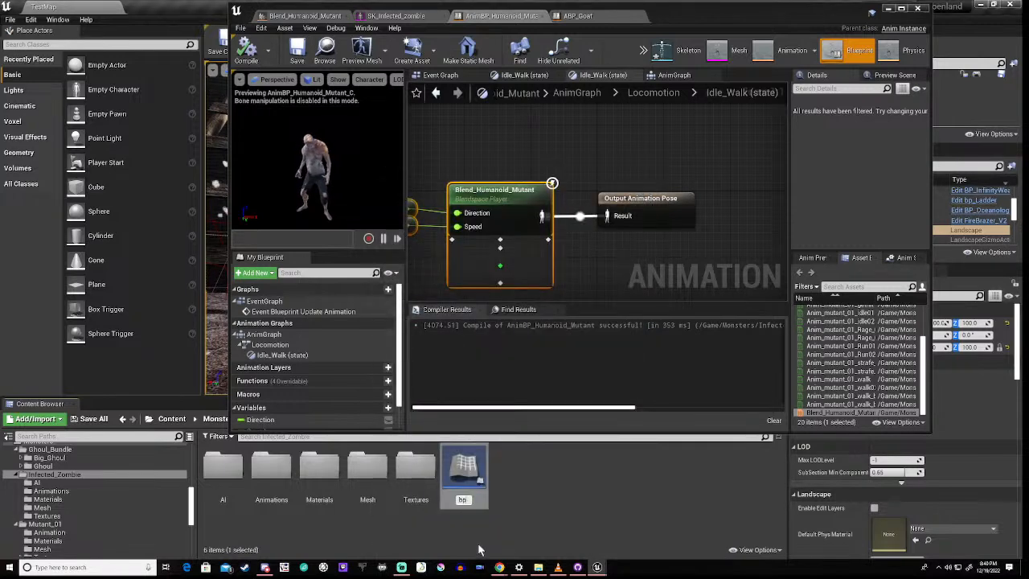
pyautogui.write('_')
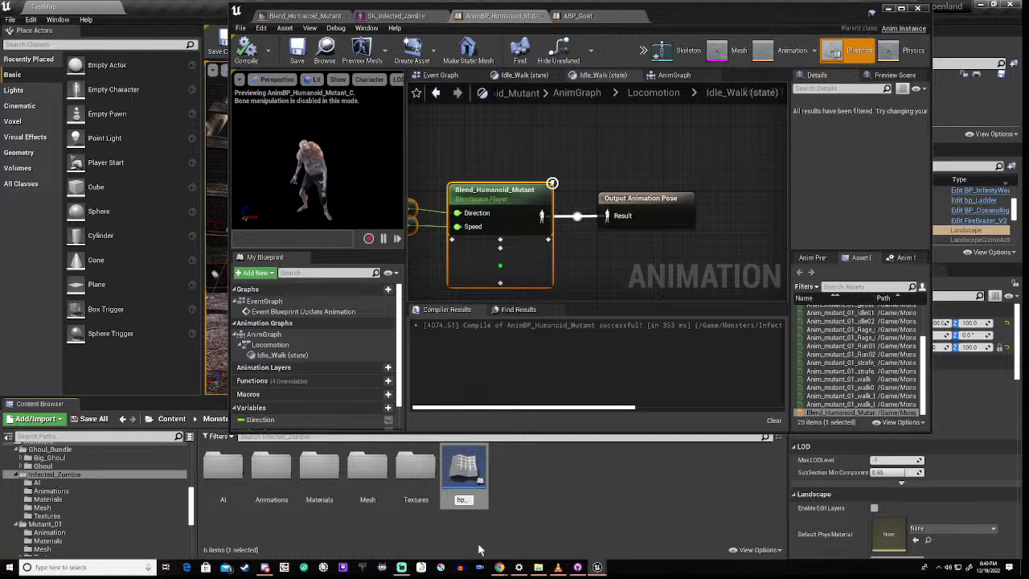
pyautogui.write('Hu')
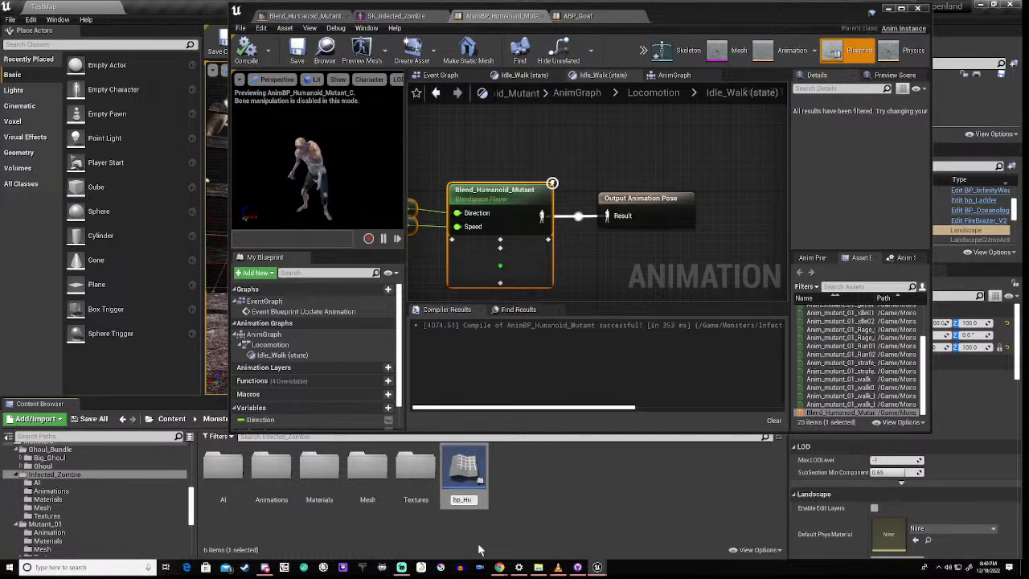
pyautogui.write('manoid_')
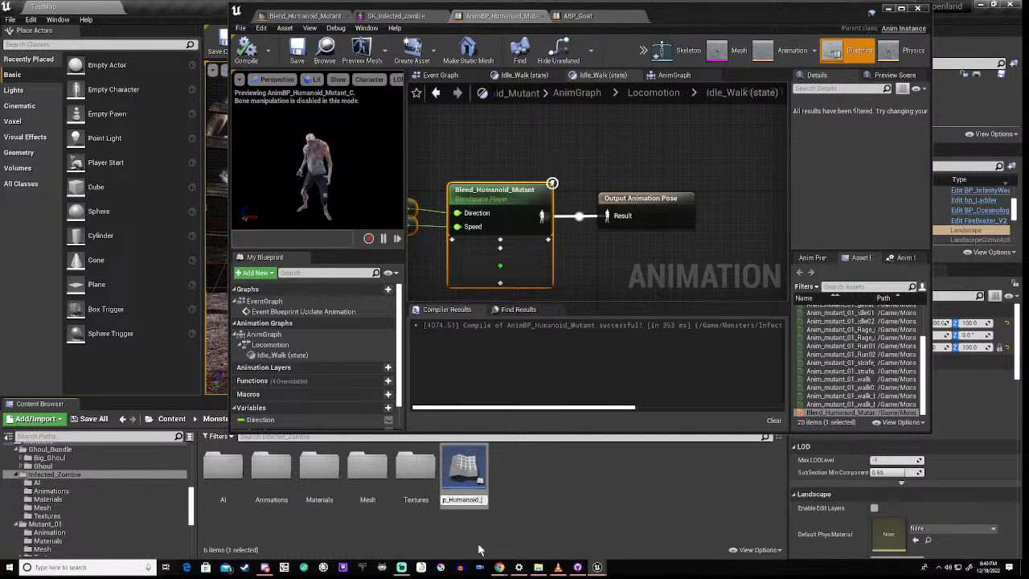
pyautogui.write('Mutant')
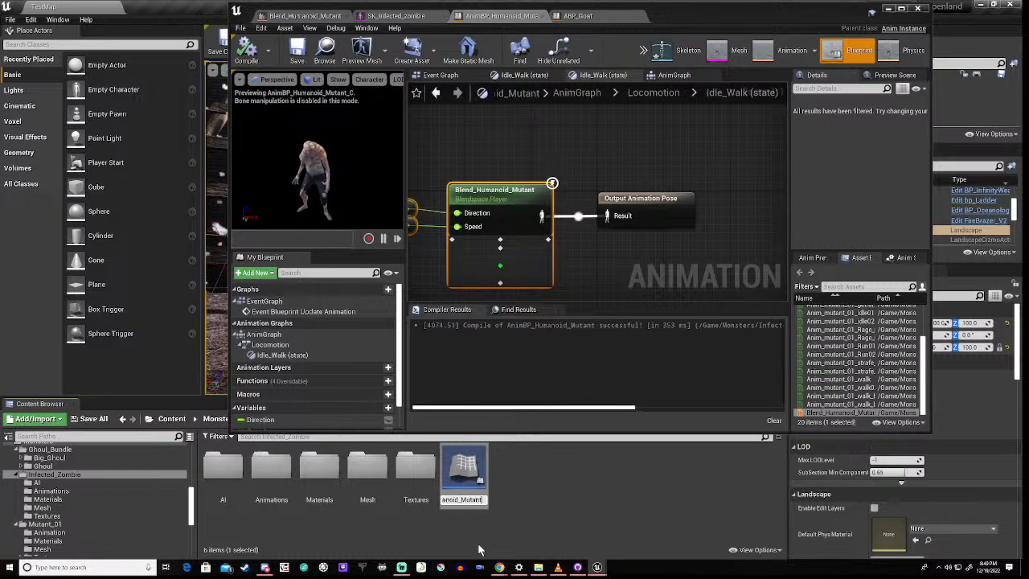
pyautogui.press('Return')
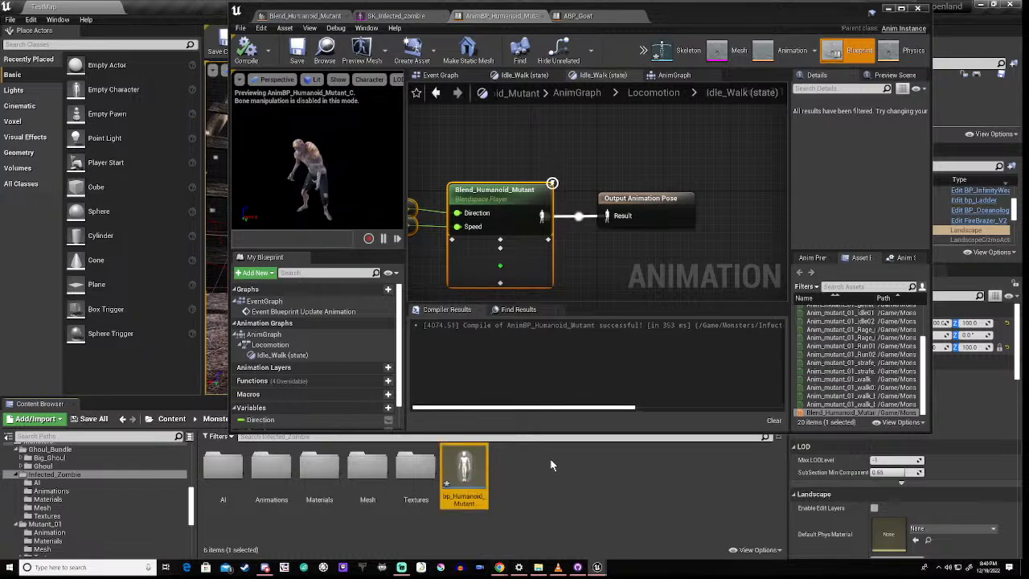
# Step: Open bp_Humanoid_Mutant and set its Mesh component's Anim Class to AnimBP_Humanoid_Mutant
pyautogui.click(523, 475)
pyautogui.doubleClick(469, 479)
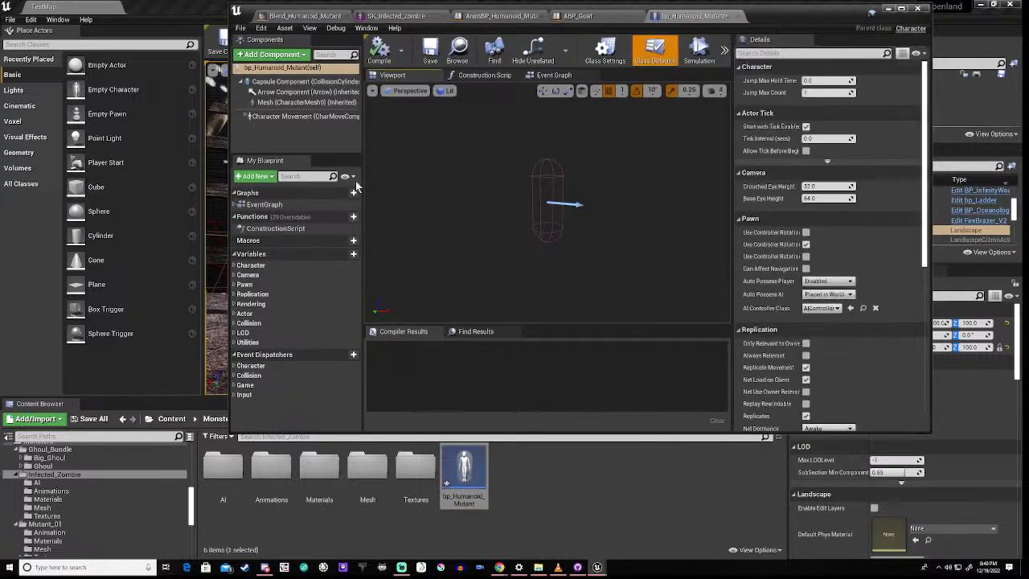
pyautogui.click(296, 104)
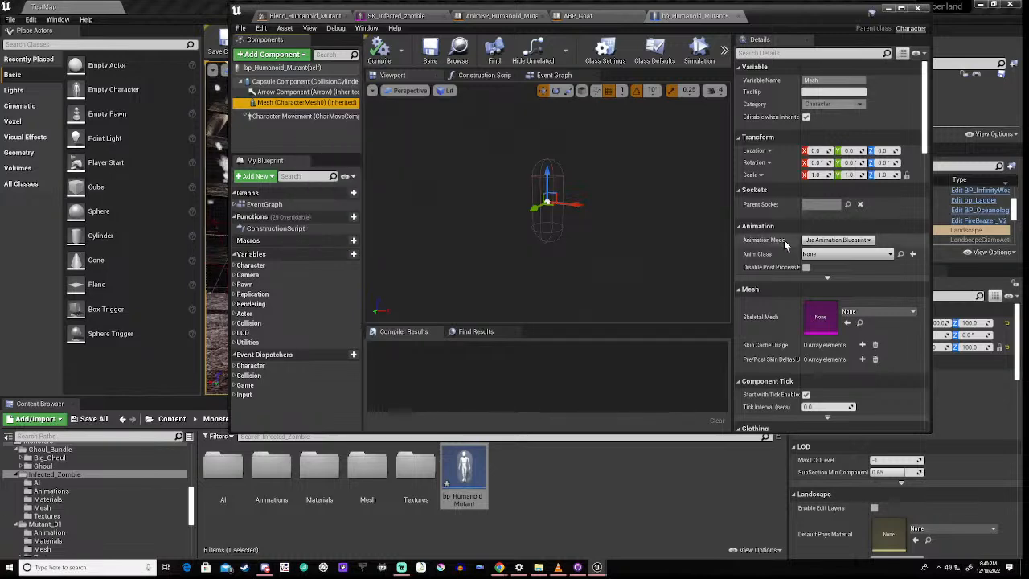
pyautogui.click(823, 256)
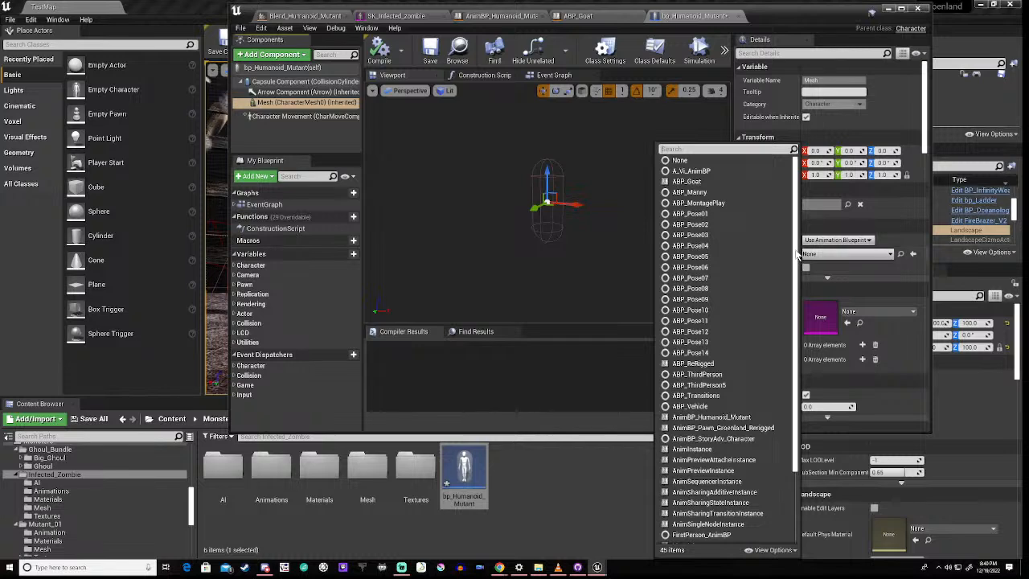
pyautogui.moveTo(798, 254); pyautogui.dragTo(801, 291)
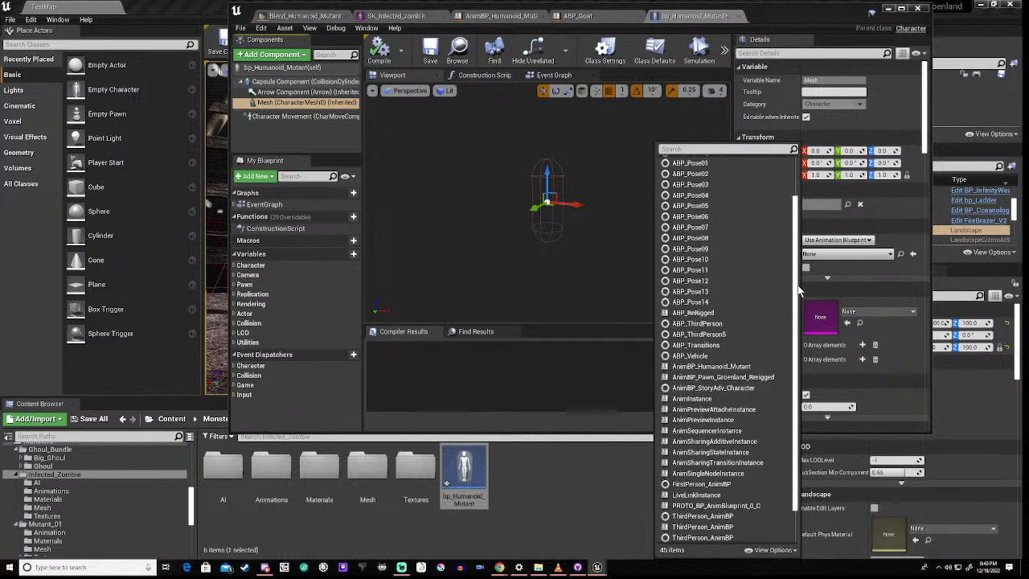
pyautogui.click(718, 368)
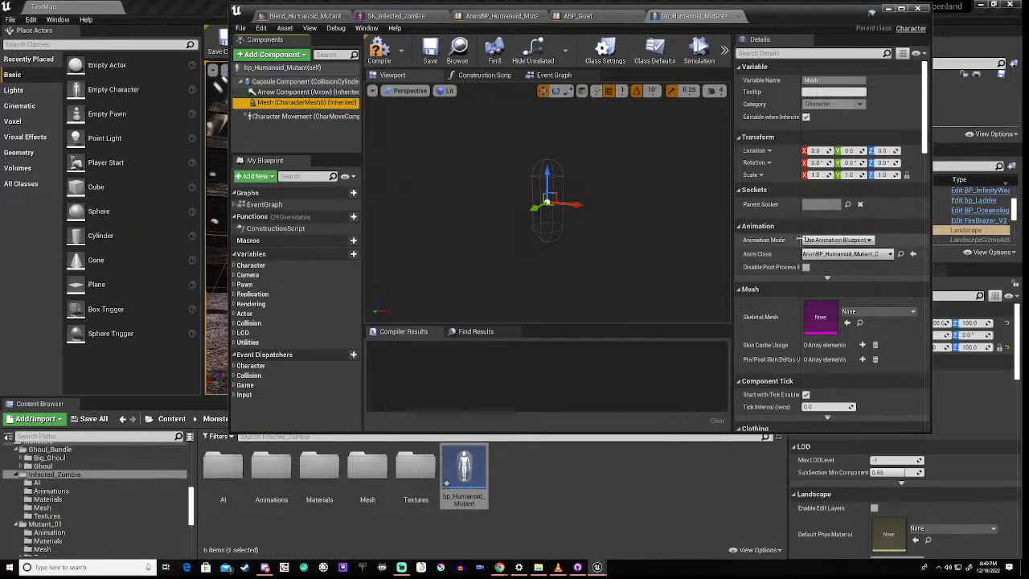
# Step: Assign SK_Infected_zombie from the Infected_Zombie Mesh folder as the Mesh component's Skeletal Mesh
pyautogui.scroll(-3, 816, 213)
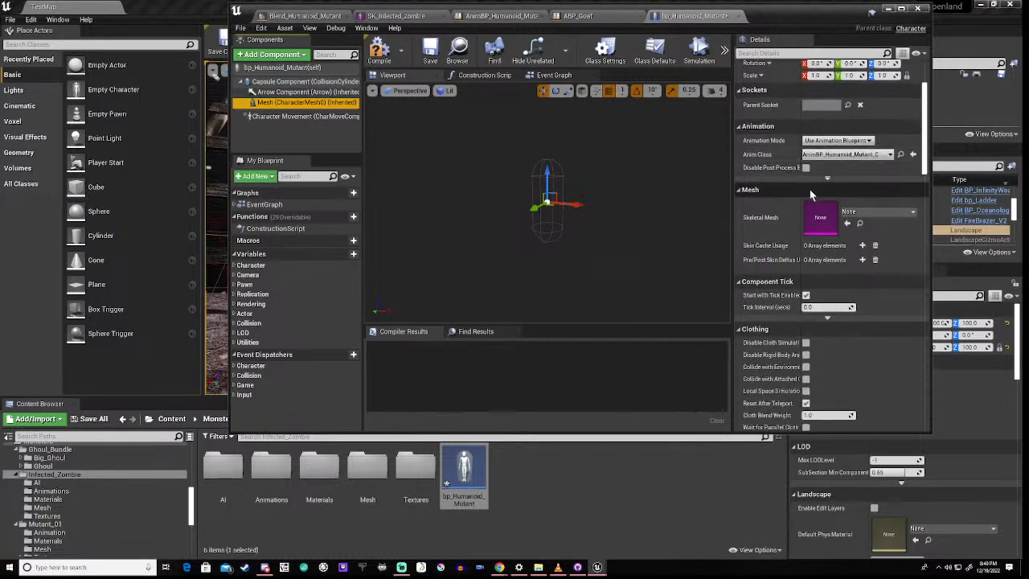
pyautogui.click(859, 215)
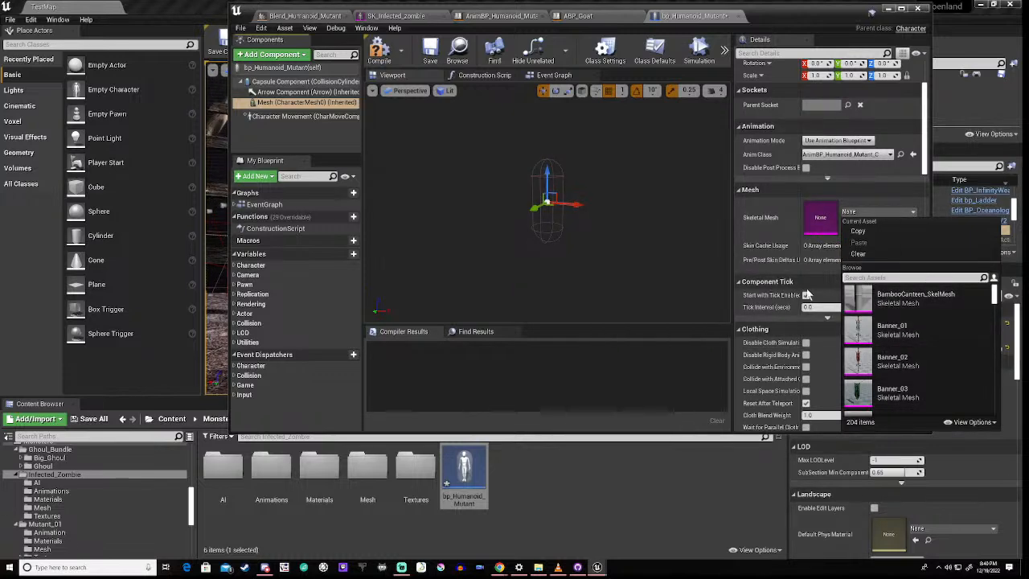
pyautogui.doubleClick(368, 473)
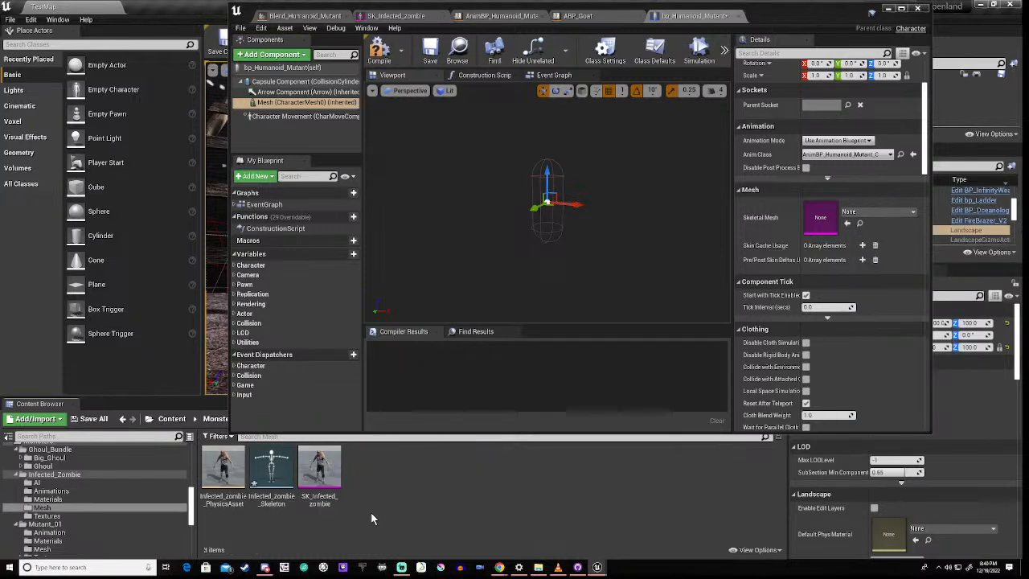
pyautogui.moveTo(312, 470)
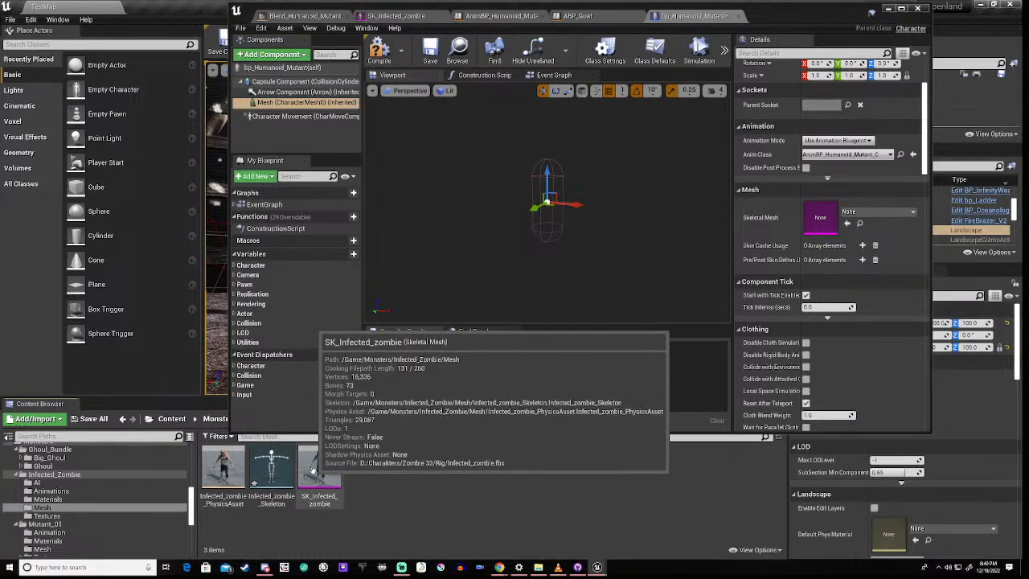
pyautogui.moveTo(312, 471); pyautogui.dragTo(820, 224)
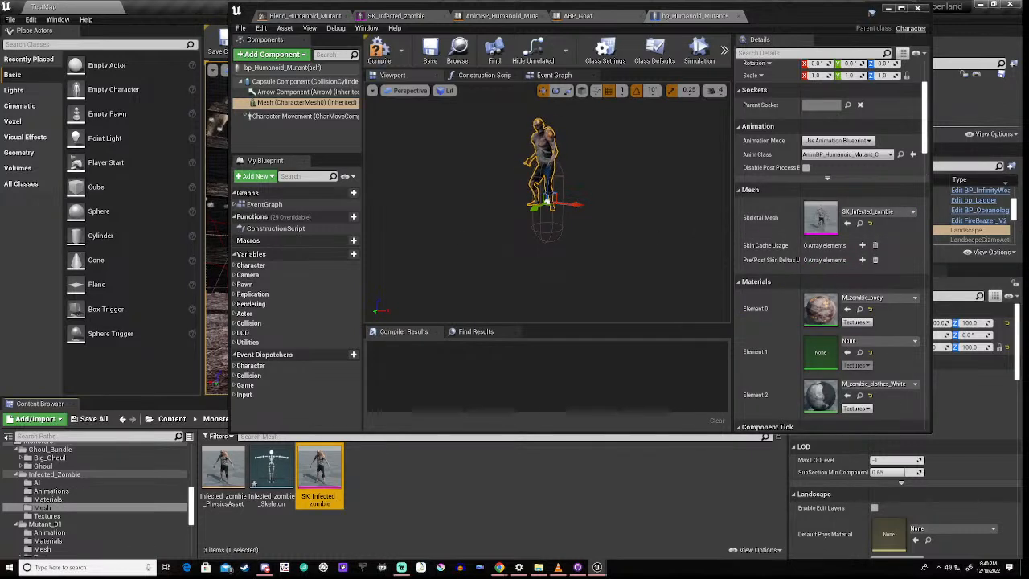
# Step: Lower the zombie mesh along Z so its feet sit near the base of the collision capsule
pyautogui.scroll(8, 548, 203)
pyautogui.scroll(-6, 540, 167)
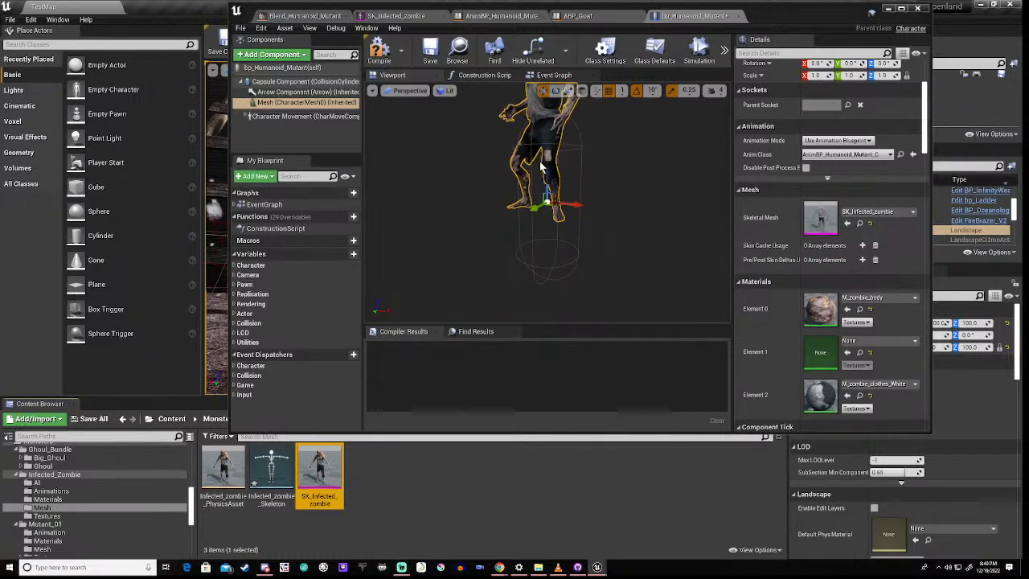
pyautogui.click(546, 171)
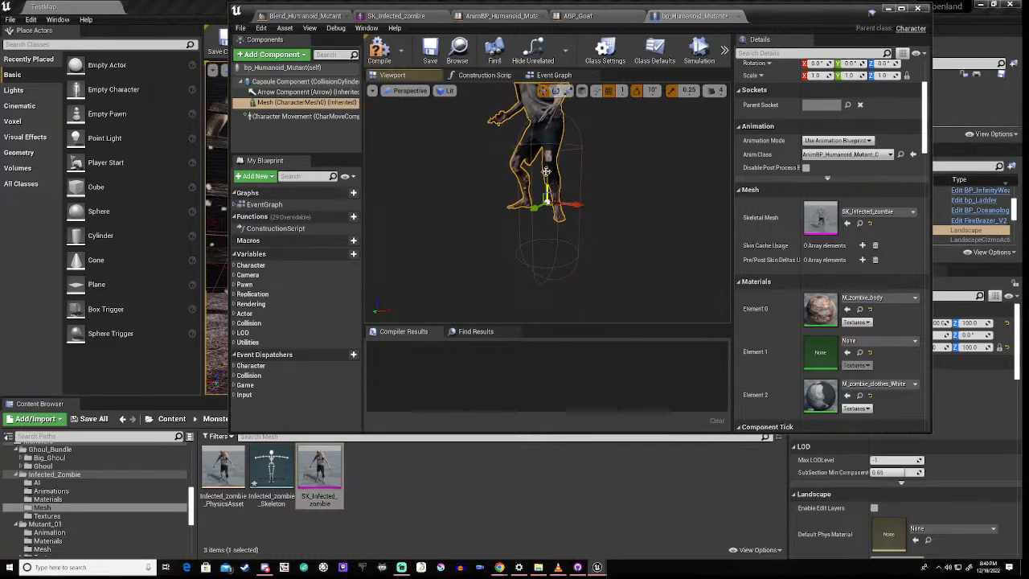
pyautogui.moveTo(547, 171); pyautogui.dragTo(546, 238)
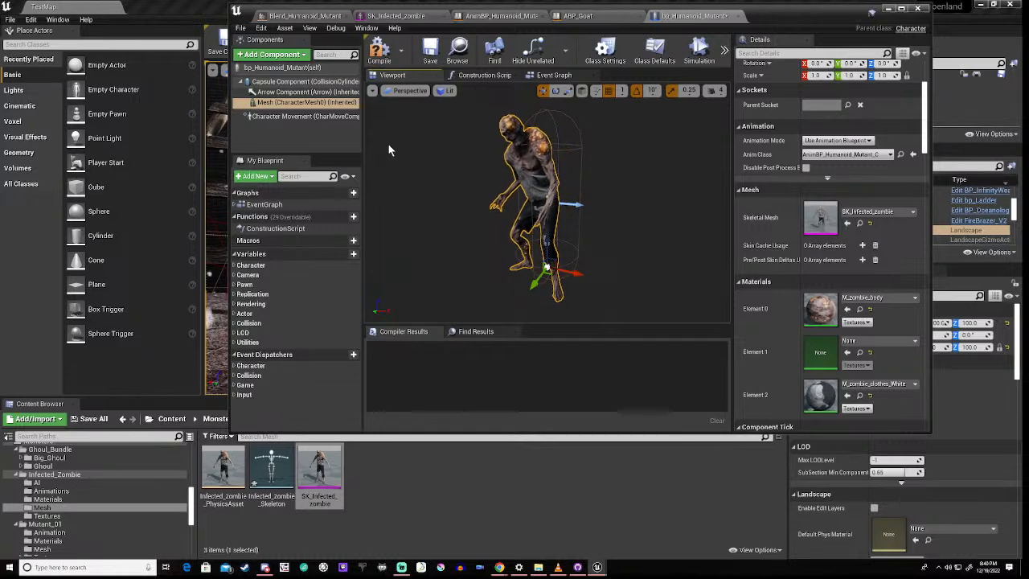
# Step: Check the mesh's foot placement in the Front view and compile the bp_Humanoid_Mutant blueprint
pyautogui.click(406, 91)
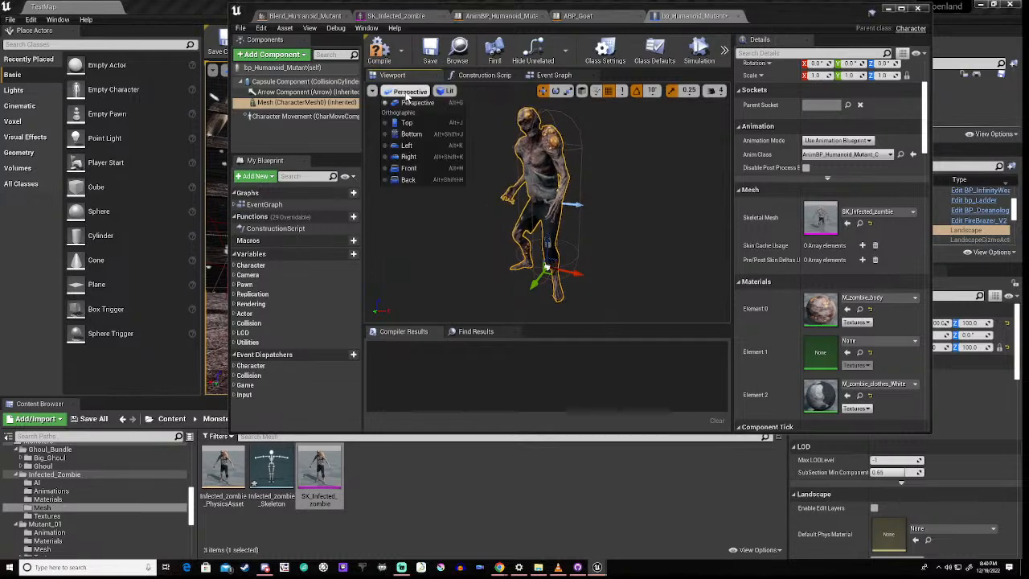
pyautogui.click(405, 169)
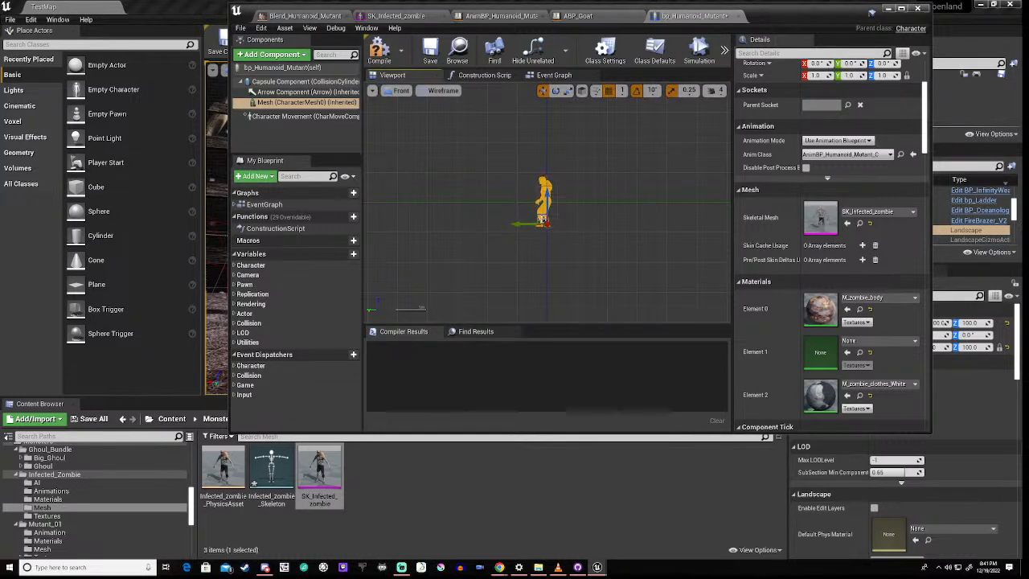
pyautogui.scroll(2, 541, 219)
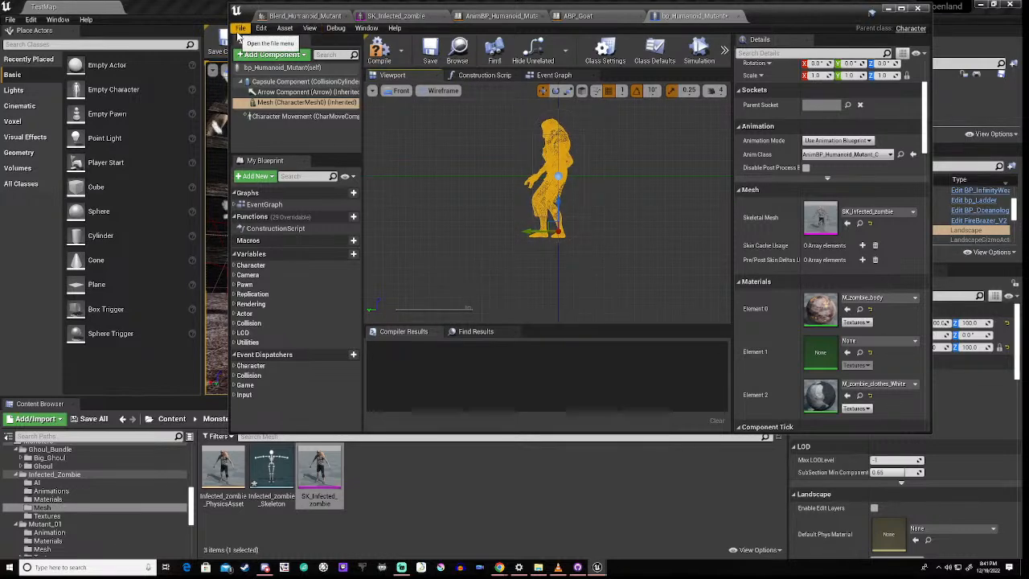
pyautogui.scroll(3, 515, 193)
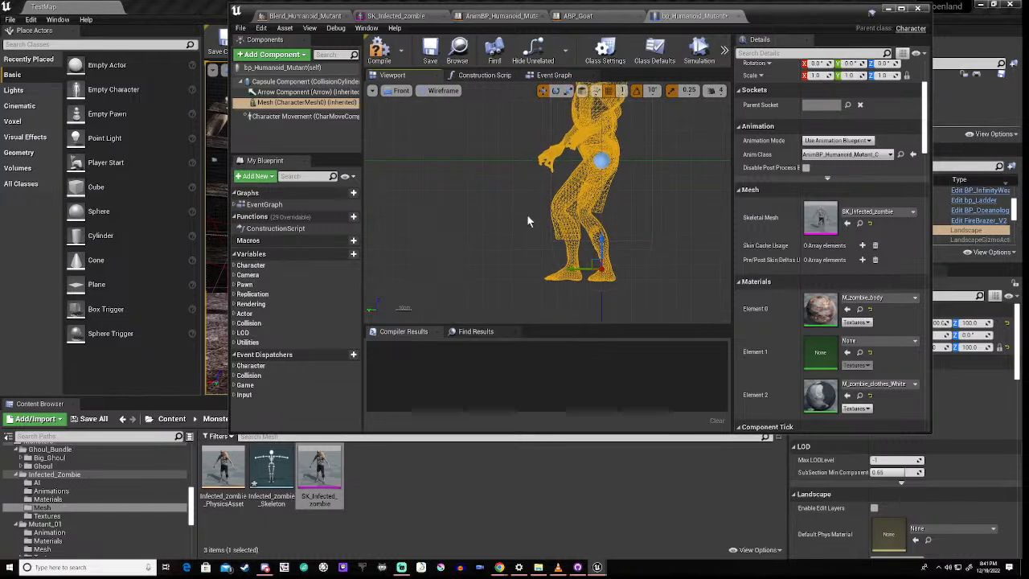
pyautogui.moveTo(527, 217); pyautogui.dragTo(390, 202, button='right')
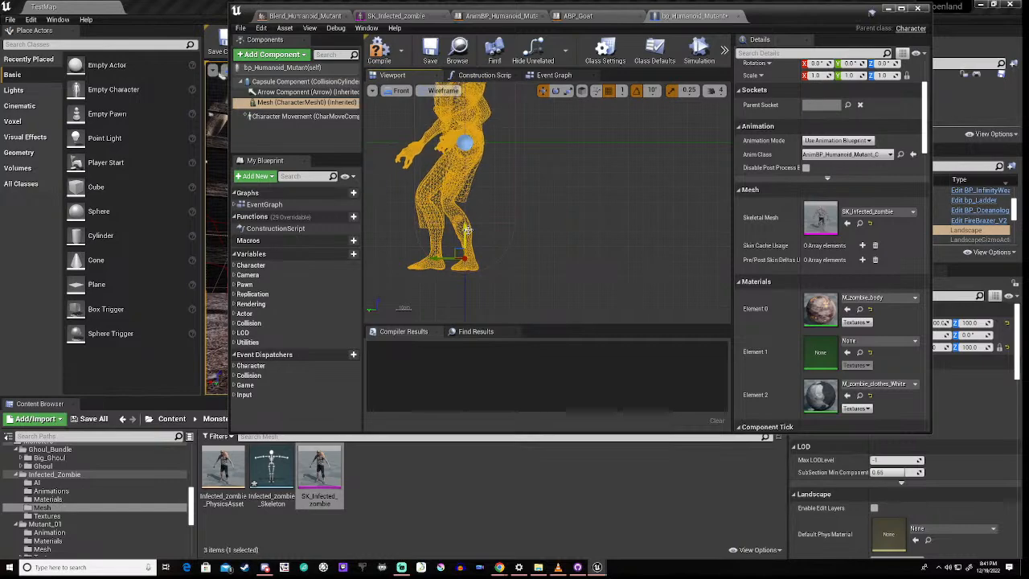
pyautogui.scroll(5, 430, 317)
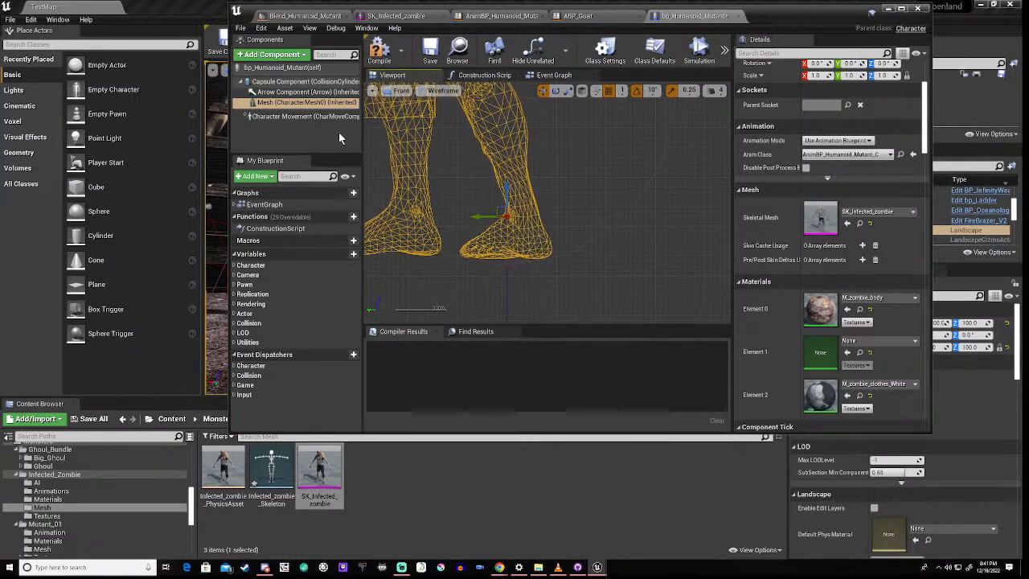
pyautogui.click(379, 53)
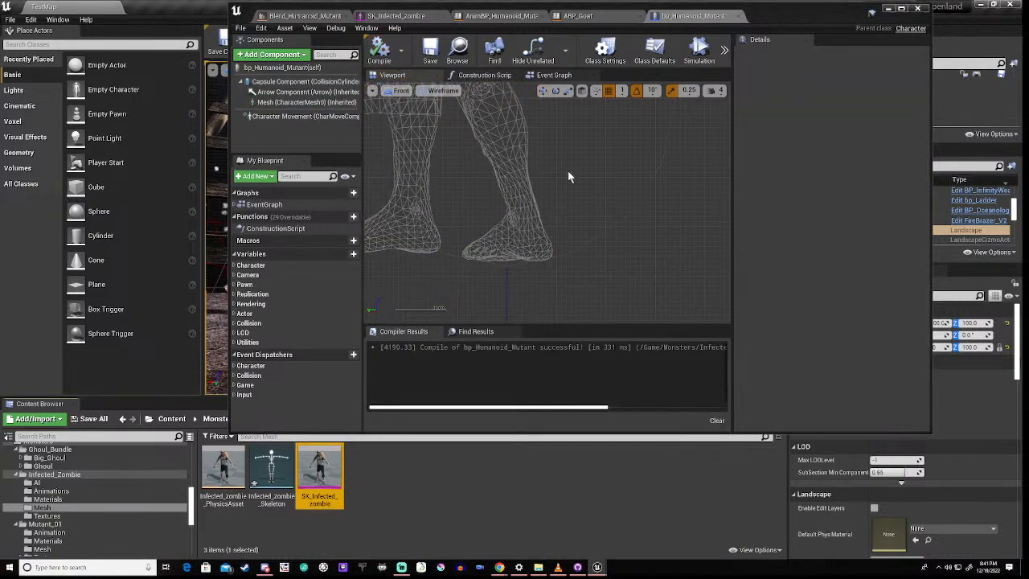
# Step: Return to the level and place bp_Humanoid_Mutant from the Infected_Zombie folder on the ground near the round shield
pyautogui.click(890, 11)
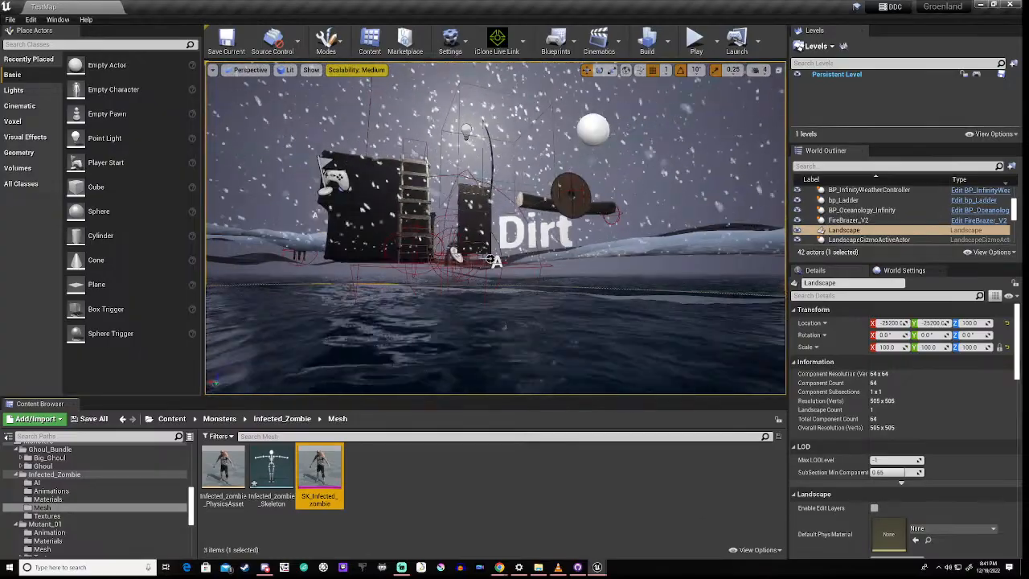
pyautogui.moveTo(490, 259); pyautogui.dragTo(468, 318, button='right')
pyautogui.press('w')
pyautogui.press('a')
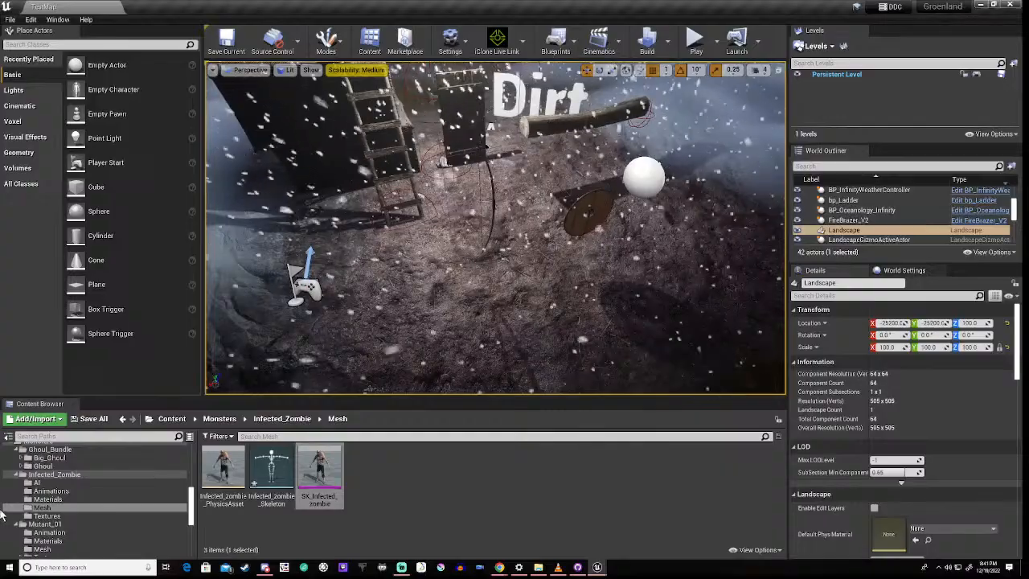
pyautogui.click(54, 475)
pyautogui.moveTo(482, 241); pyautogui.dragTo(537, 219, button='right')
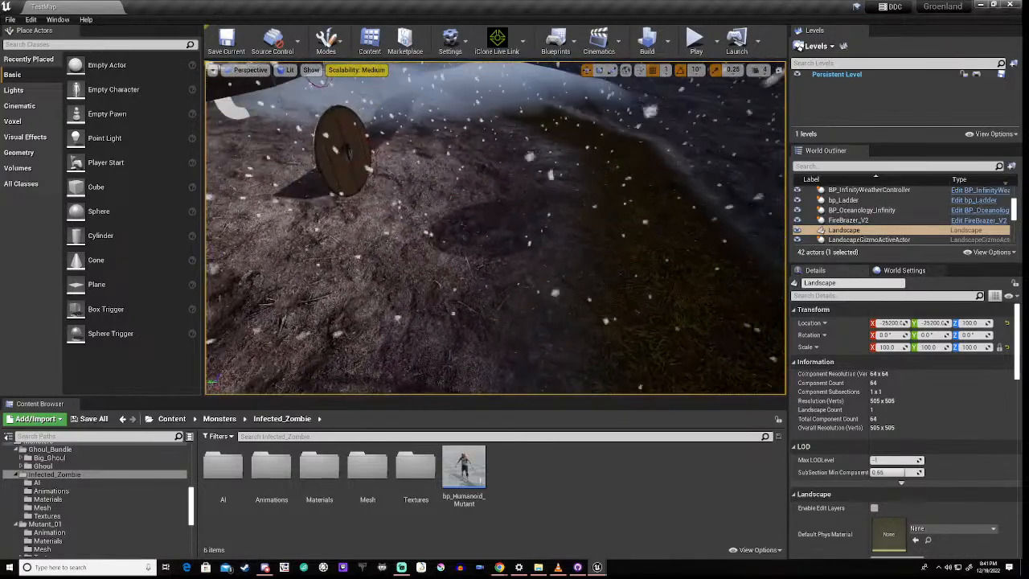
pyautogui.moveTo(464, 470); pyautogui.dragTo(522, 246)
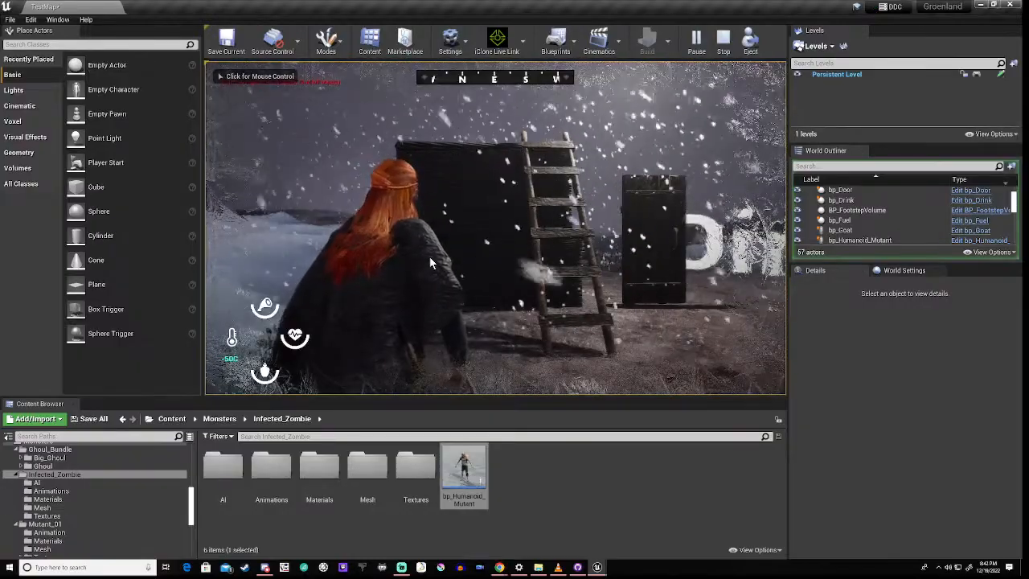
# Step: Play the level to view the placed mutant up close in game, and stop the play session
pyautogui.click(429, 257)
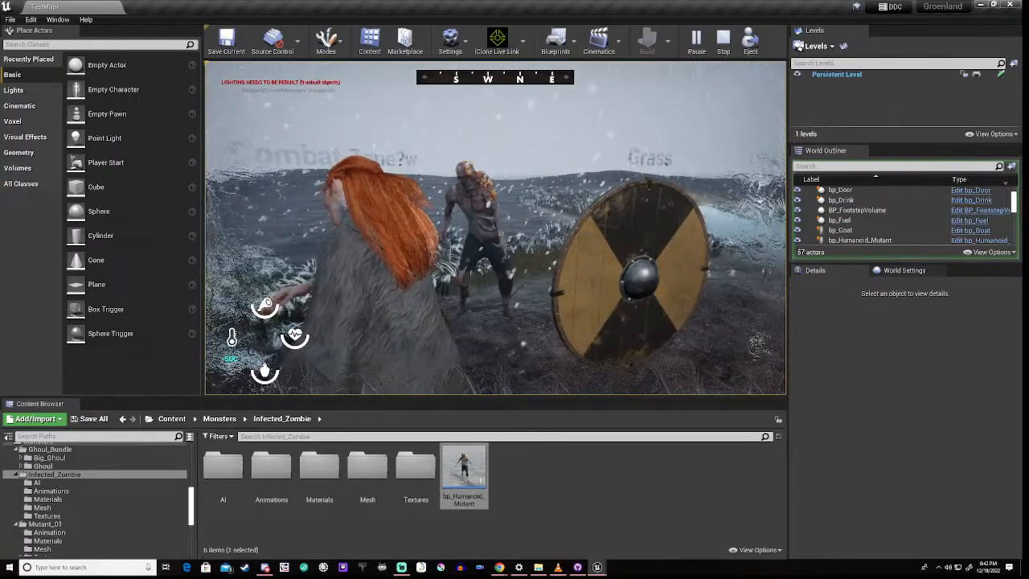
pyautogui.press('Escape')
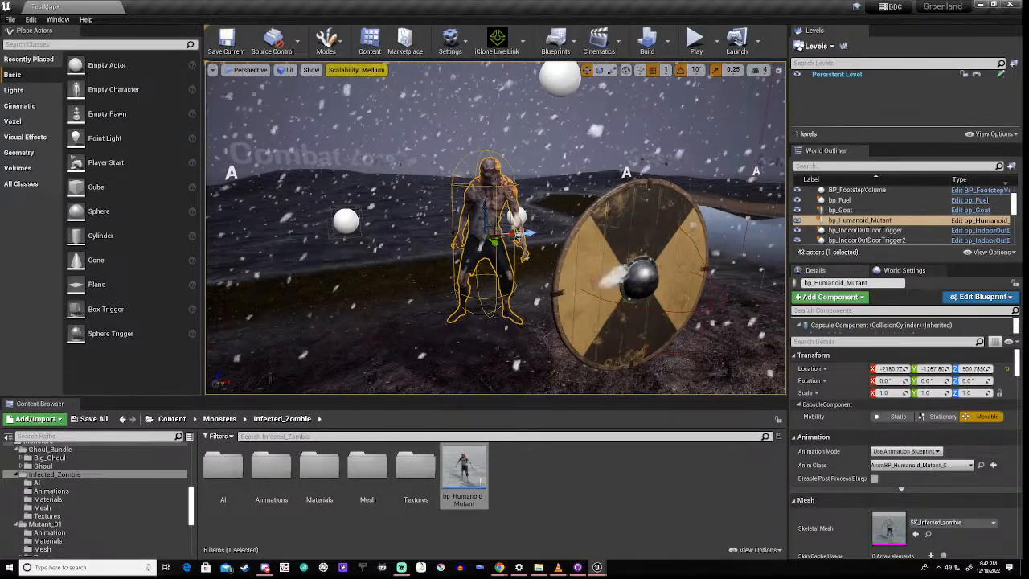
# Step: Open the BB_Humanoid_Mutant blackboard in the Infected_Zombie AI folder and add a Vector key named NewDestination
pyautogui.click(46, 481)
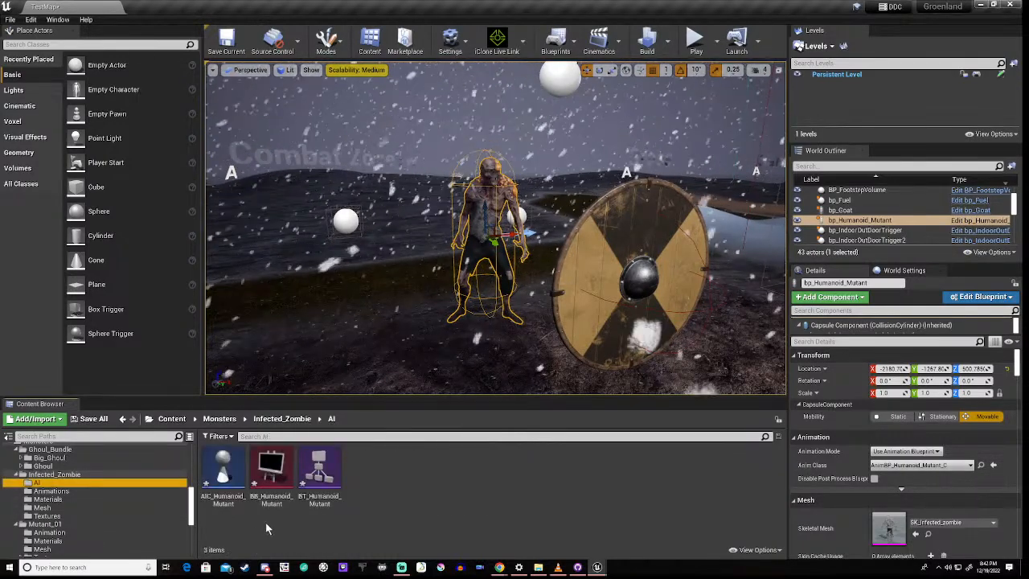
pyautogui.doubleClick(271, 464)
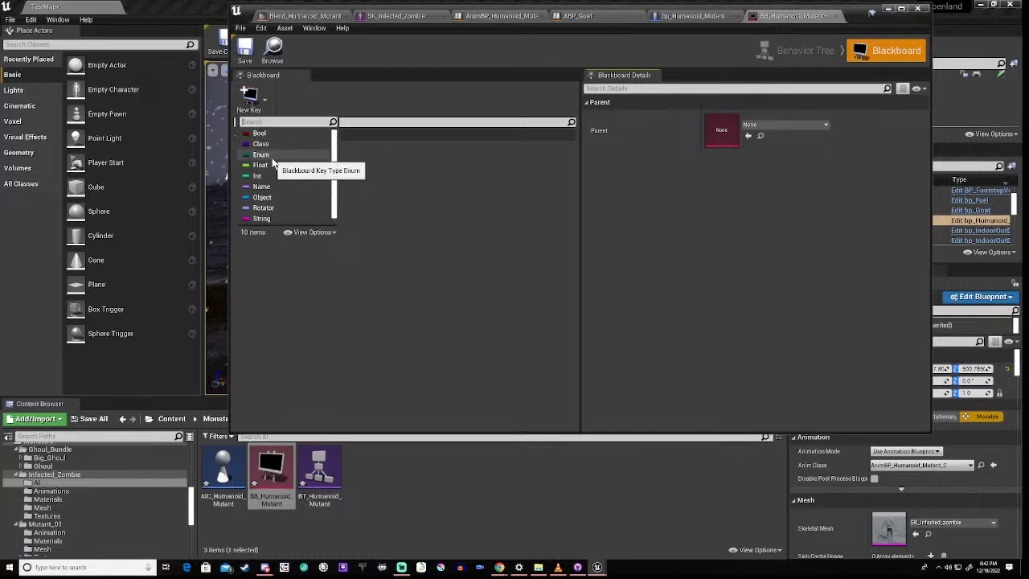
pyautogui.scroll(-1, 297, 211)
pyautogui.click(298, 219)
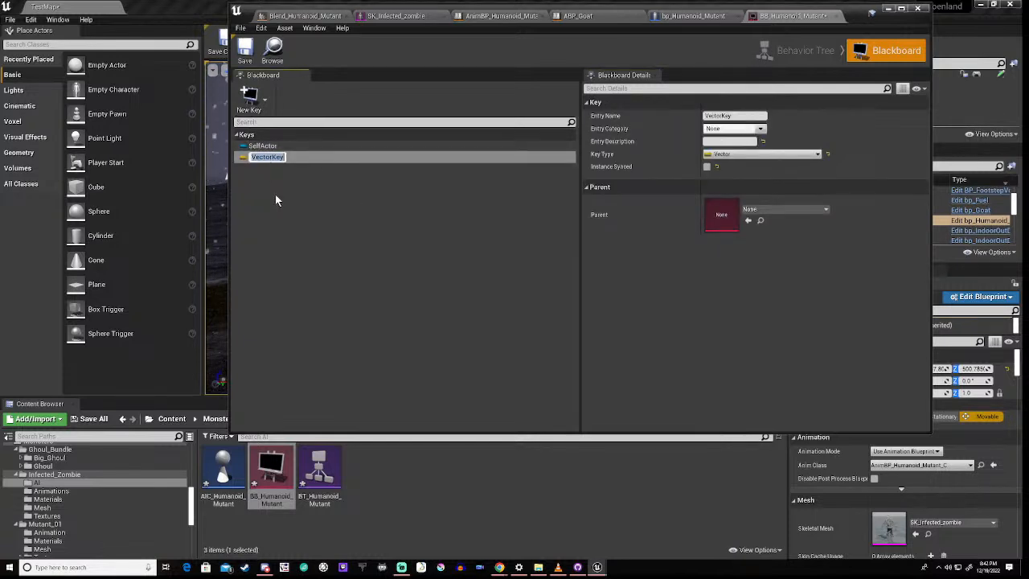
pyautogui.write('NewDestinat')
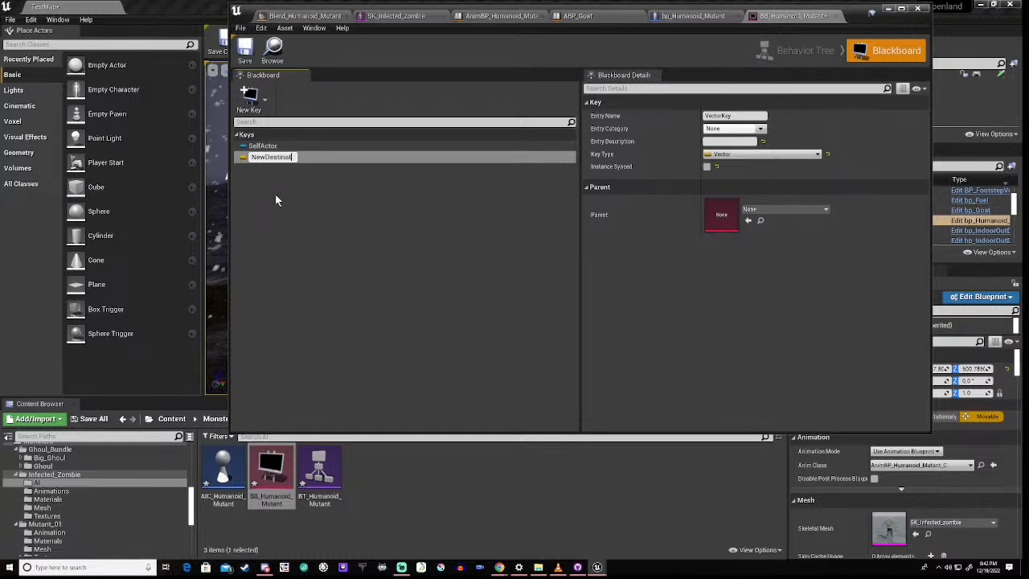
pyautogui.write('ion')
pyautogui.press('Return')
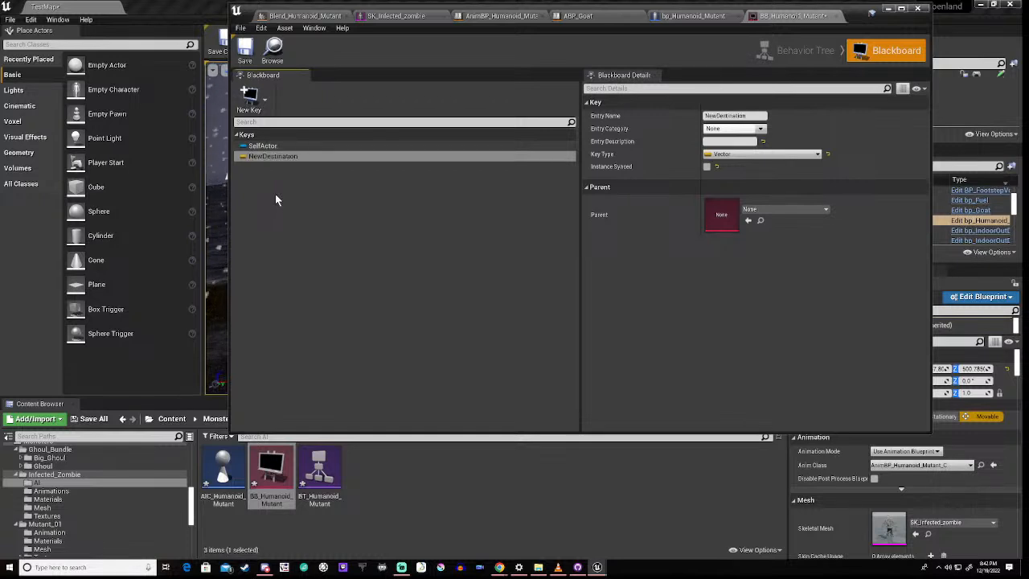
pyautogui.click(362, 189)
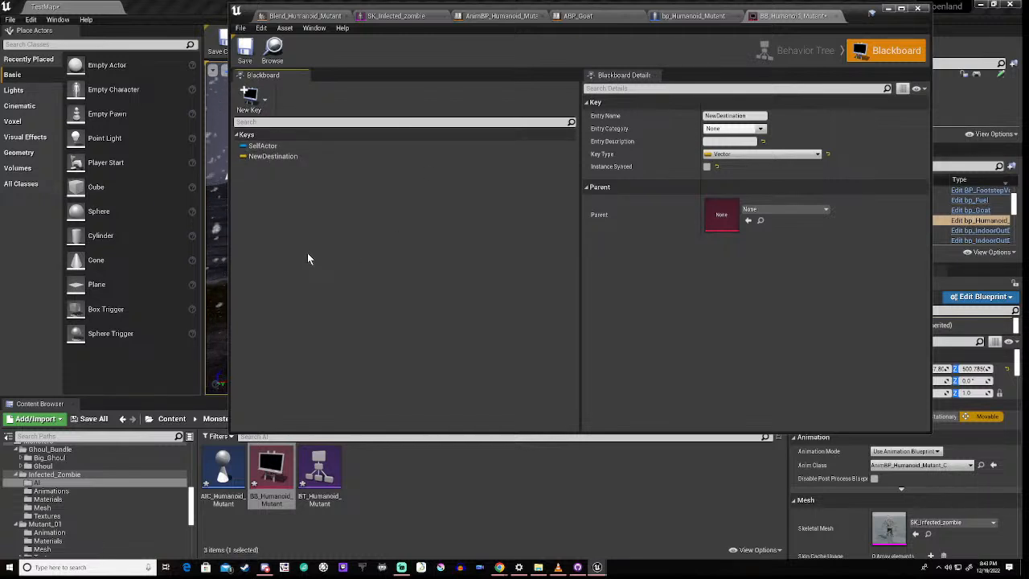
# Step: Open the BT_Humanoid_Mutant behavior tree and add a Selector connected beneath the Root node
pyautogui.doubleClick(320, 468)
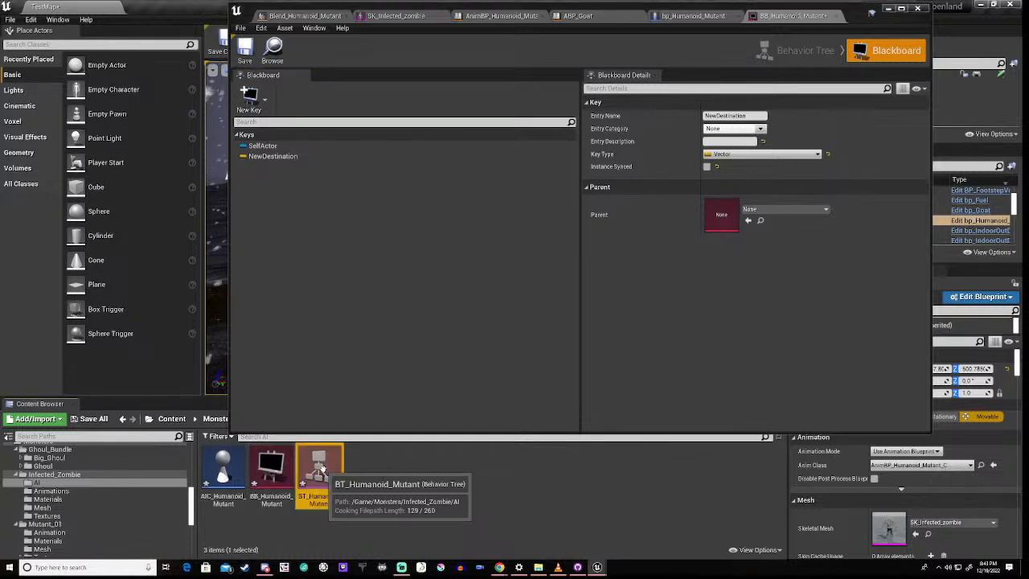
pyautogui.moveTo(442, 259); pyautogui.dragTo(405, 148, button='right')
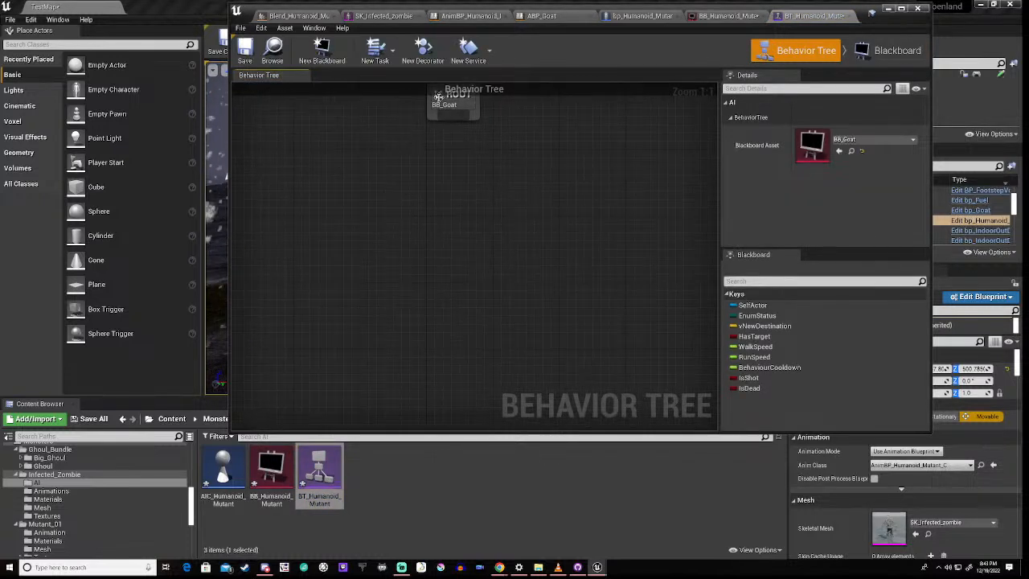
pyautogui.moveTo(457, 114); pyautogui.dragTo(462, 192)
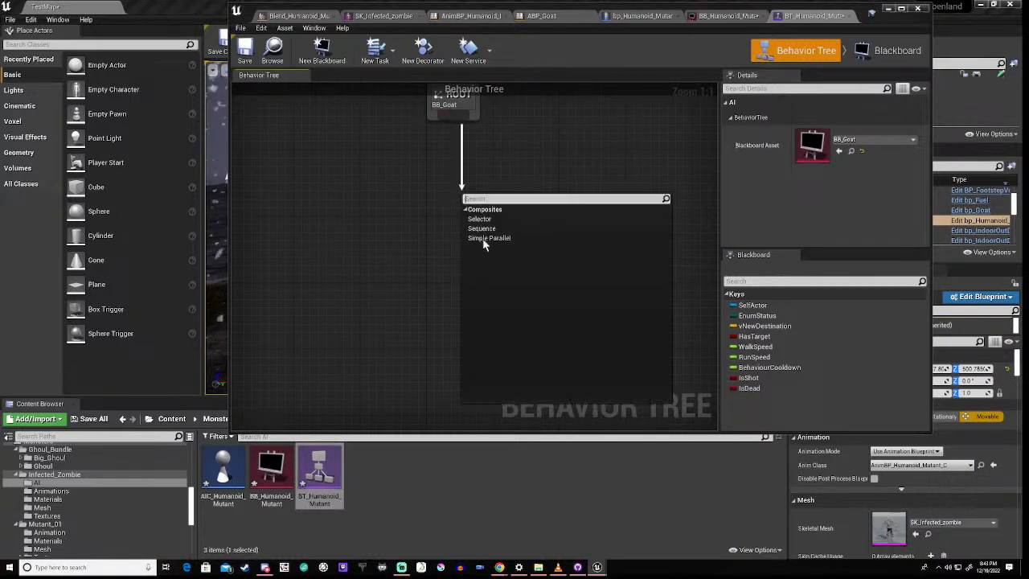
pyautogui.click(474, 220)
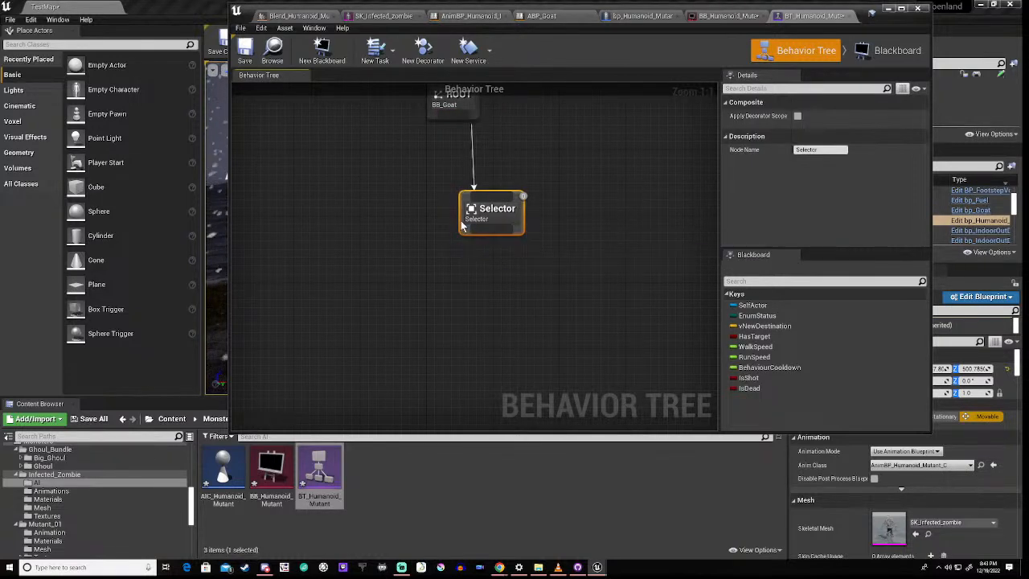
# Step: Add a second Selector beneath the first one and connect a Sequence node under it
pyautogui.moveTo(467, 229); pyautogui.dragTo(470, 318)
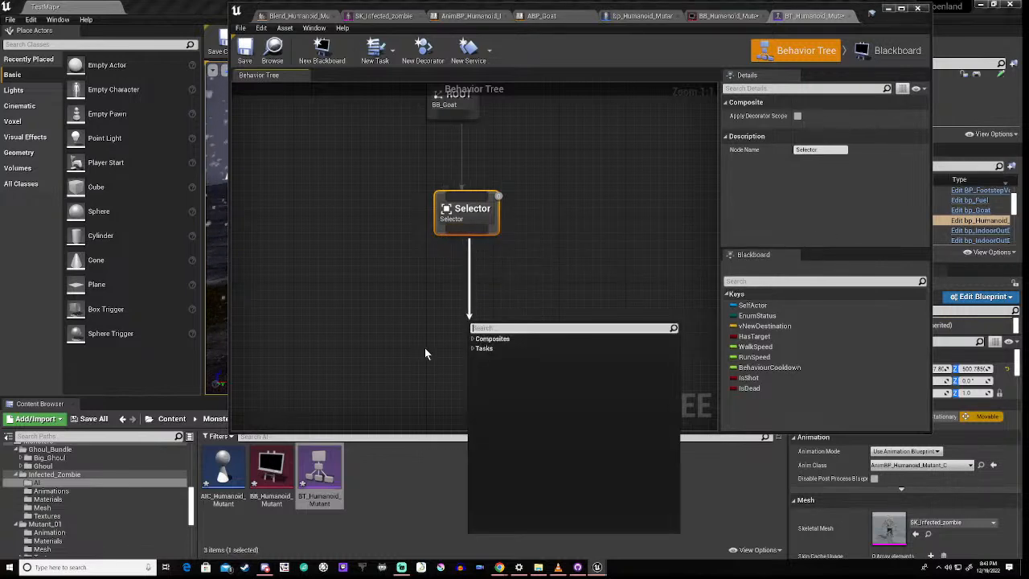
pyautogui.click(474, 350)
pyautogui.click(476, 348)
pyautogui.click(475, 340)
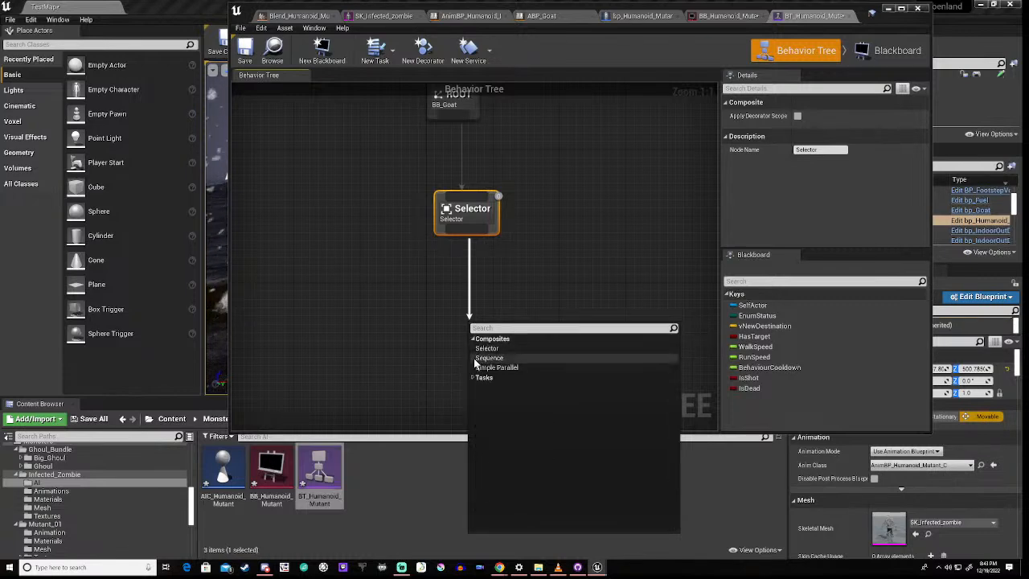
pyautogui.click(480, 348)
pyautogui.moveTo(424, 324); pyautogui.dragTo(322, 222, button='right')
pyautogui.moveTo(398, 270); pyautogui.dragTo(405, 354)
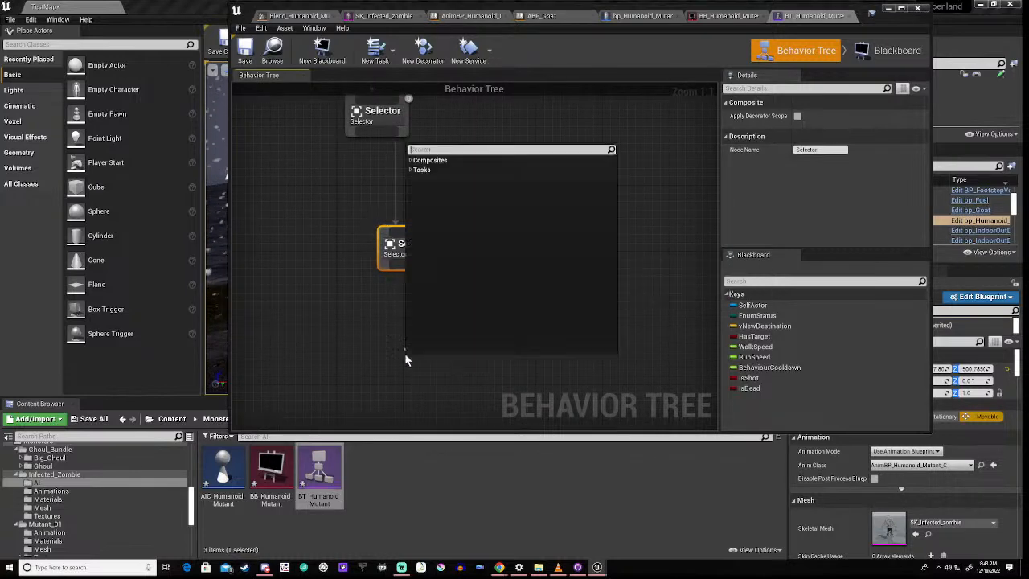
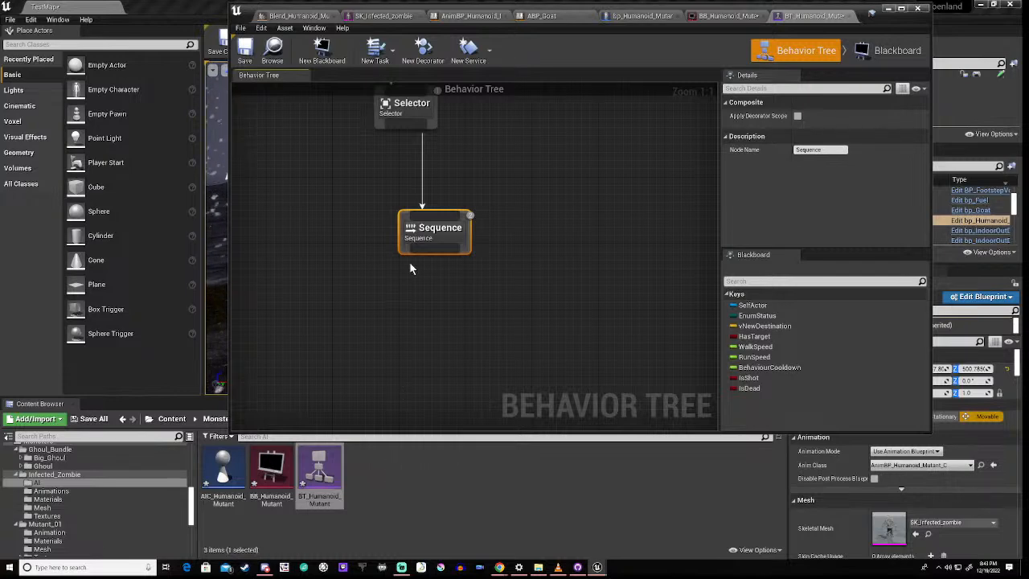
# Step: Add a BTTask Set New Destination task under the Sequence and position it just below that node
pyautogui.moveTo(411, 257); pyautogui.dragTo(409, 326)
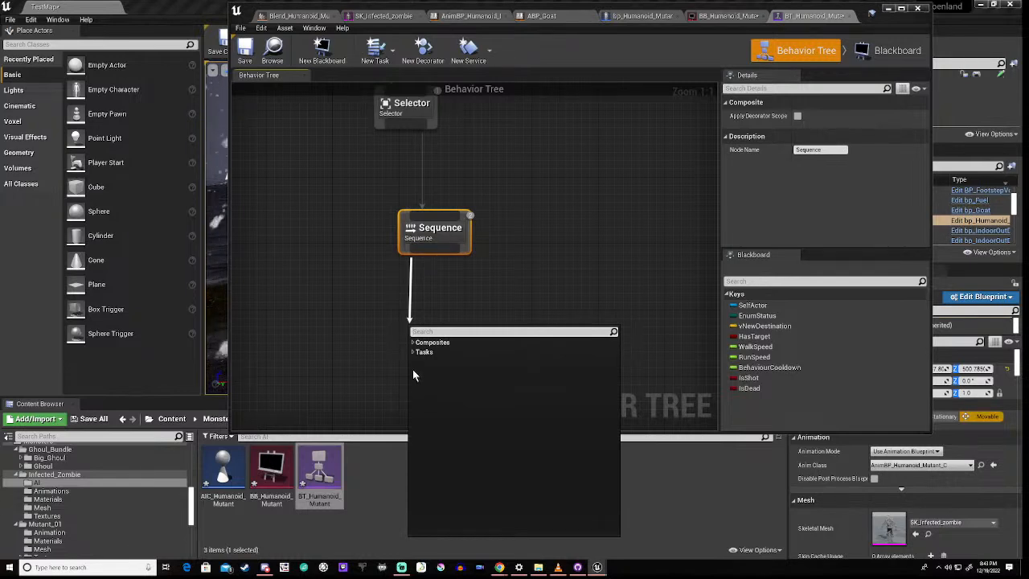
pyautogui.click(417, 353)
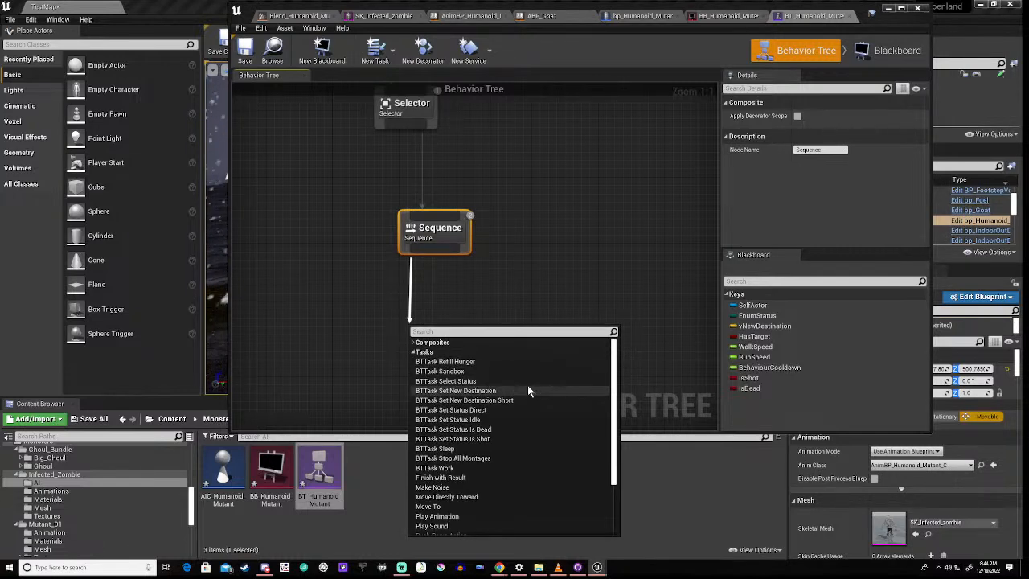
pyautogui.click(483, 391)
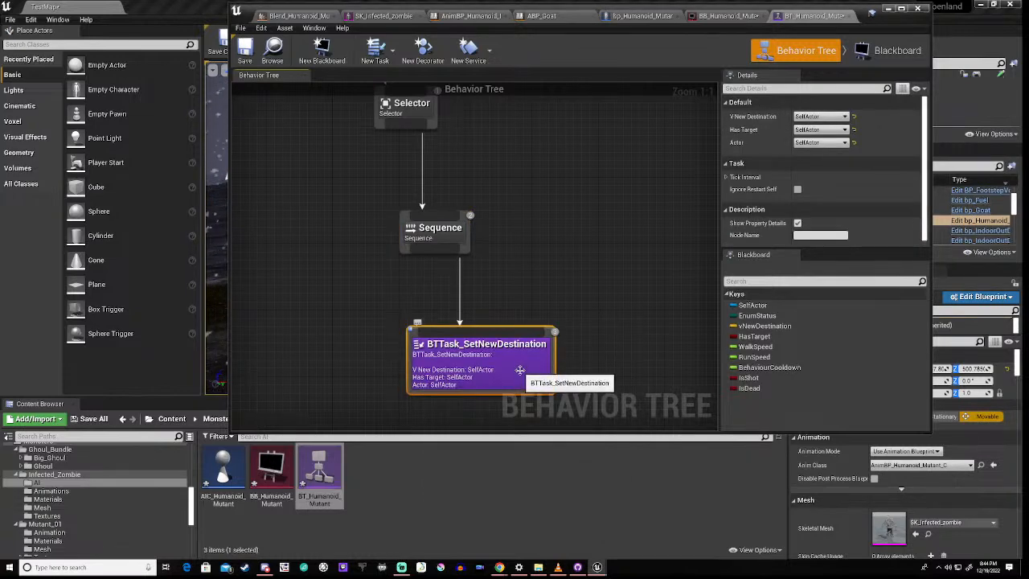
pyautogui.moveTo(501, 380); pyautogui.dragTo(430, 366)
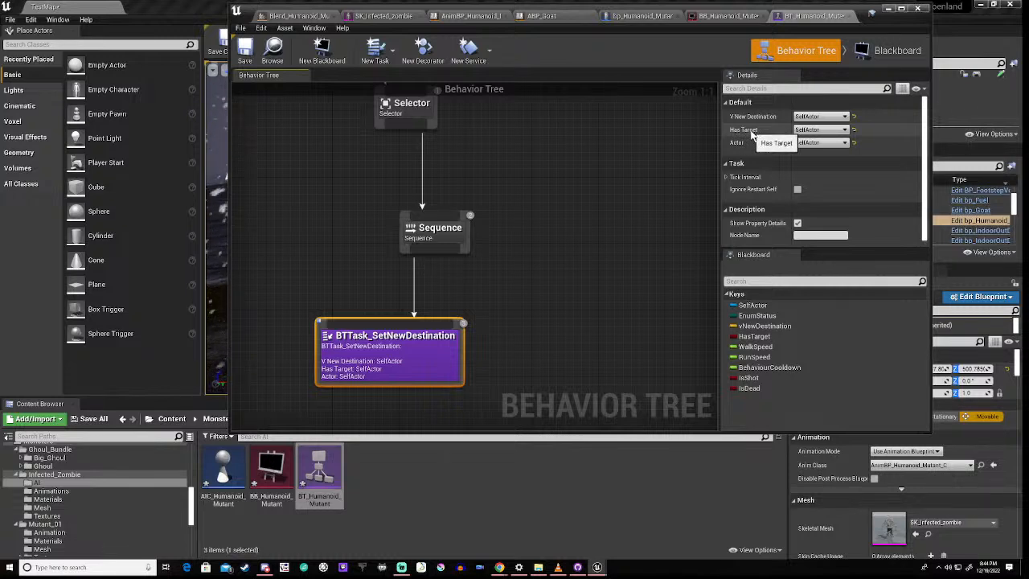
# Step: Examine the blackboard keys and the key choices for the Set New Destination task's Actor property
pyautogui.click(764, 326)
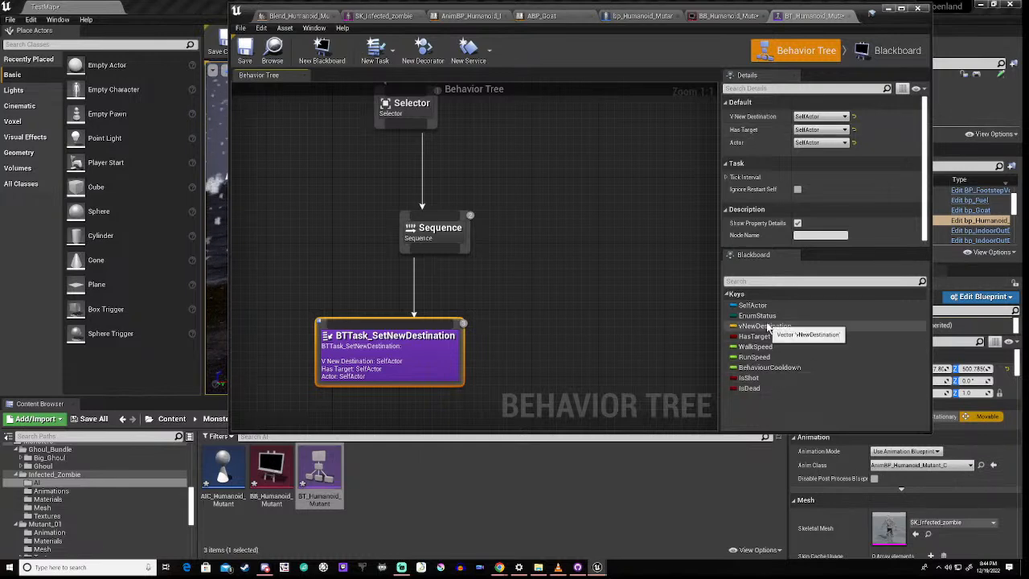
pyautogui.click(764, 388)
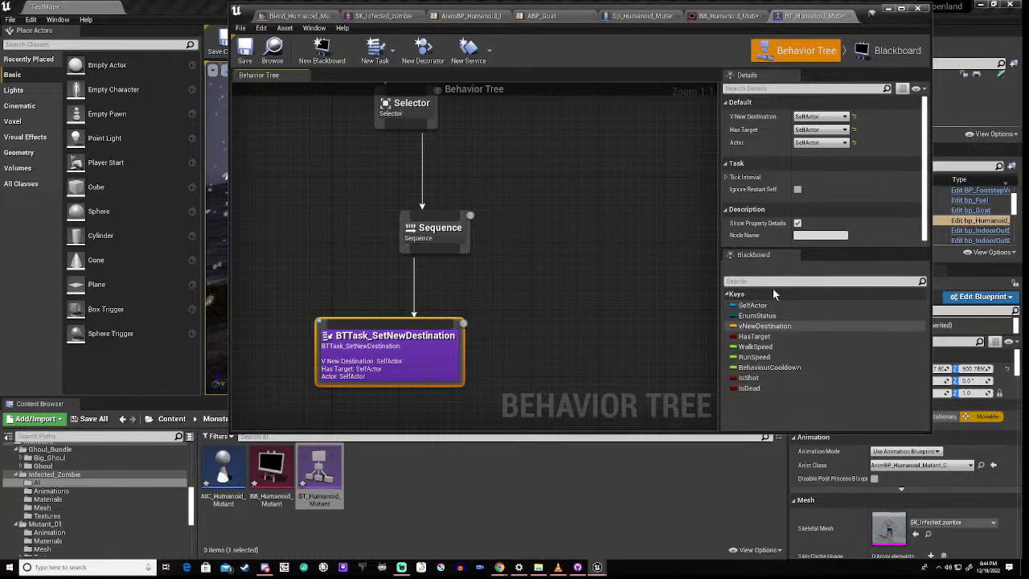
pyautogui.click(821, 143)
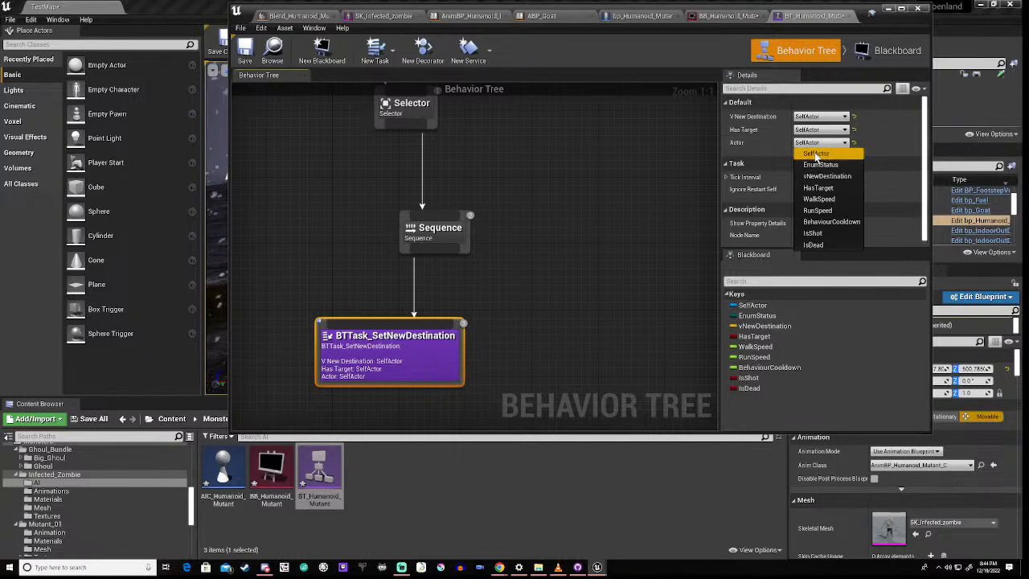
pyautogui.click(598, 176)
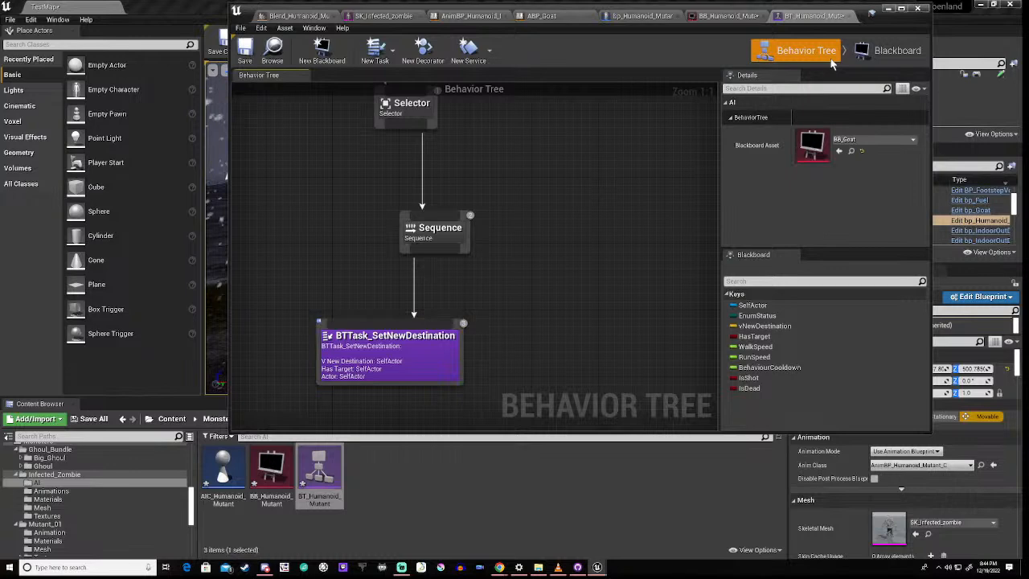
# Step: Check the currently linked blackboard's keys and set the behavior tree's Blackboard Asset to BB_Humanoid_Mutant
pyautogui.click(877, 51)
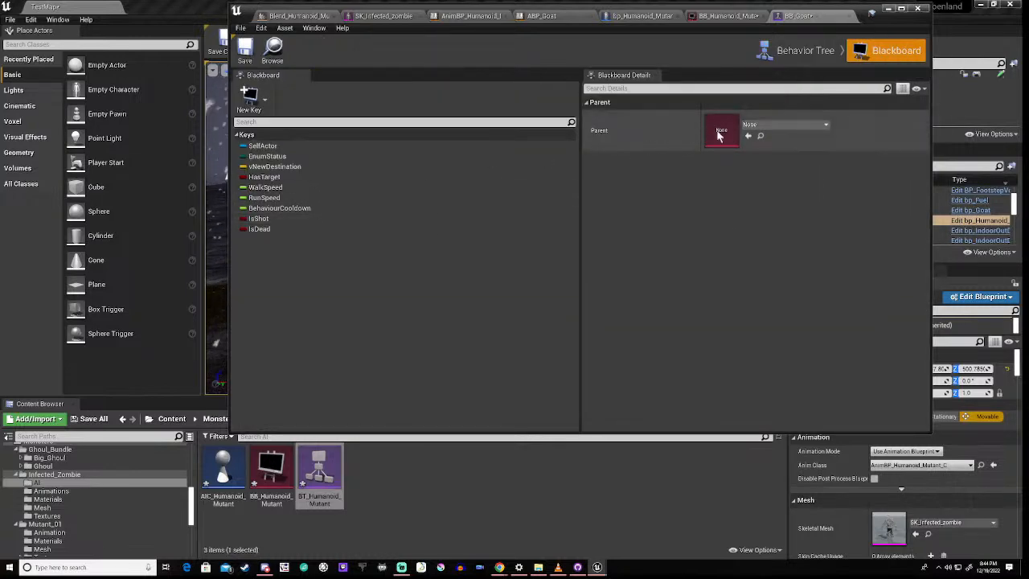
pyautogui.click(804, 51)
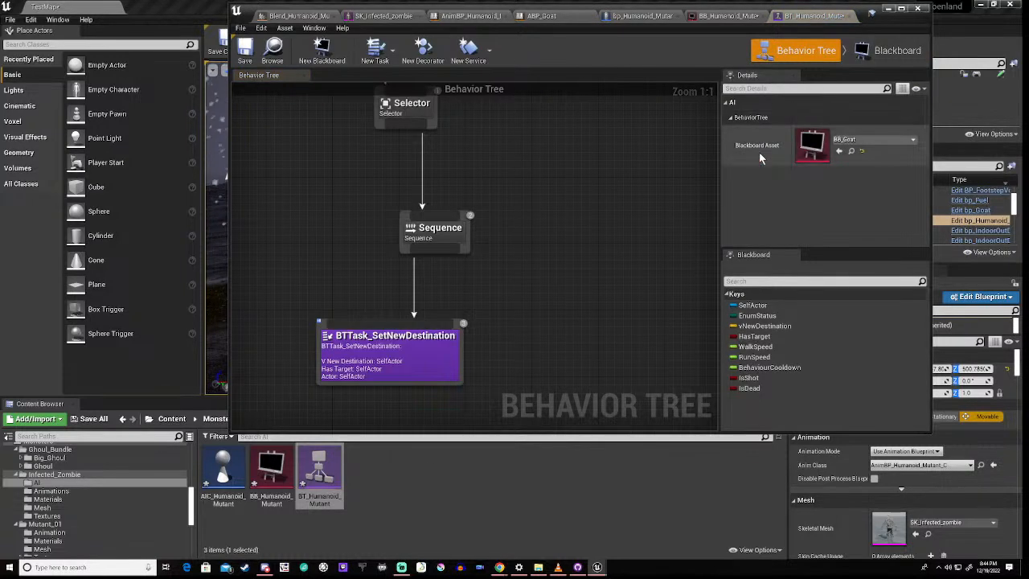
pyautogui.click(872, 140)
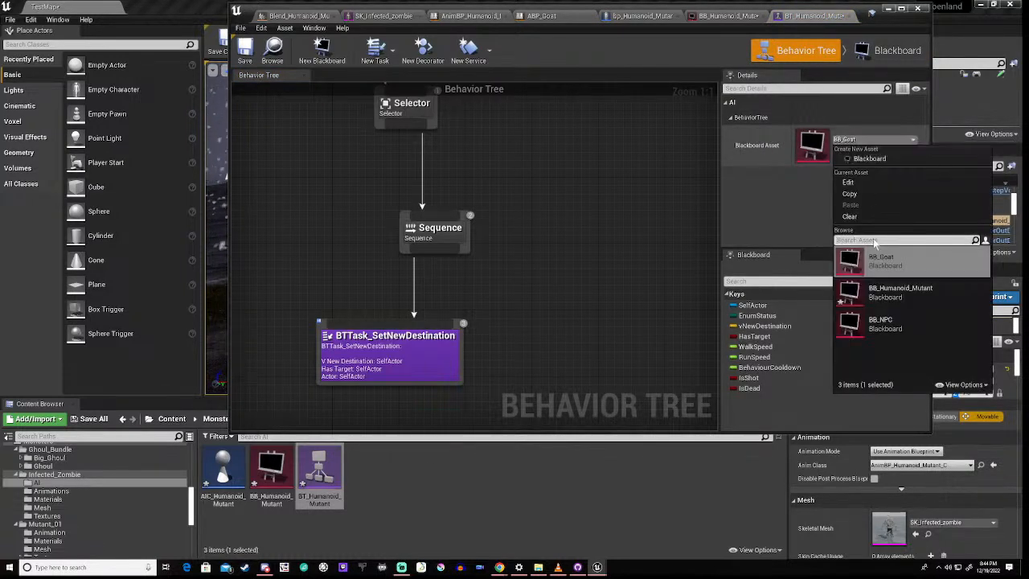
pyautogui.click(882, 291)
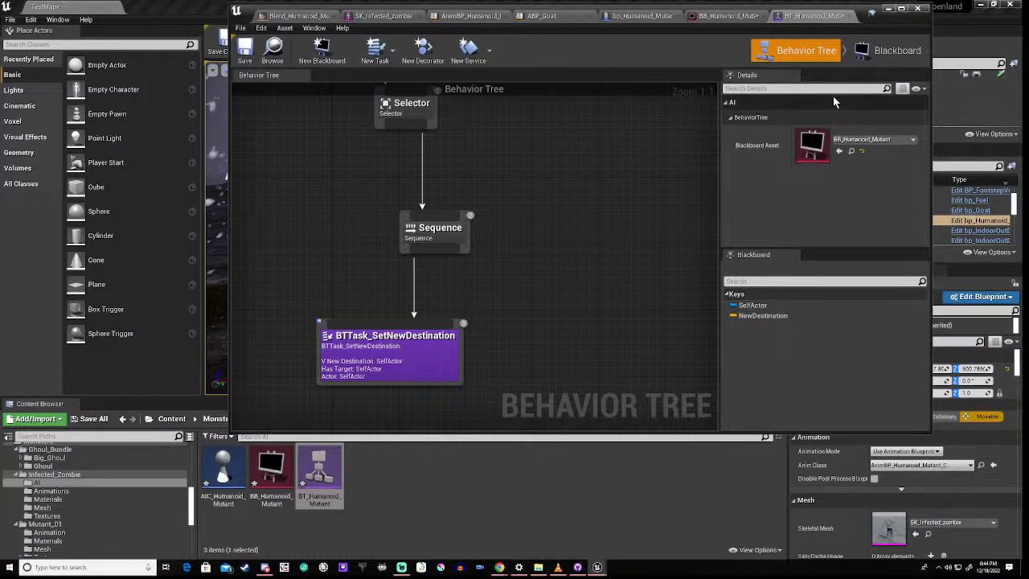
# Step: Rename the NewDestination key in the BB_Humanoid_Mutant blackboard to vNewDestination
pyautogui.click(882, 60)
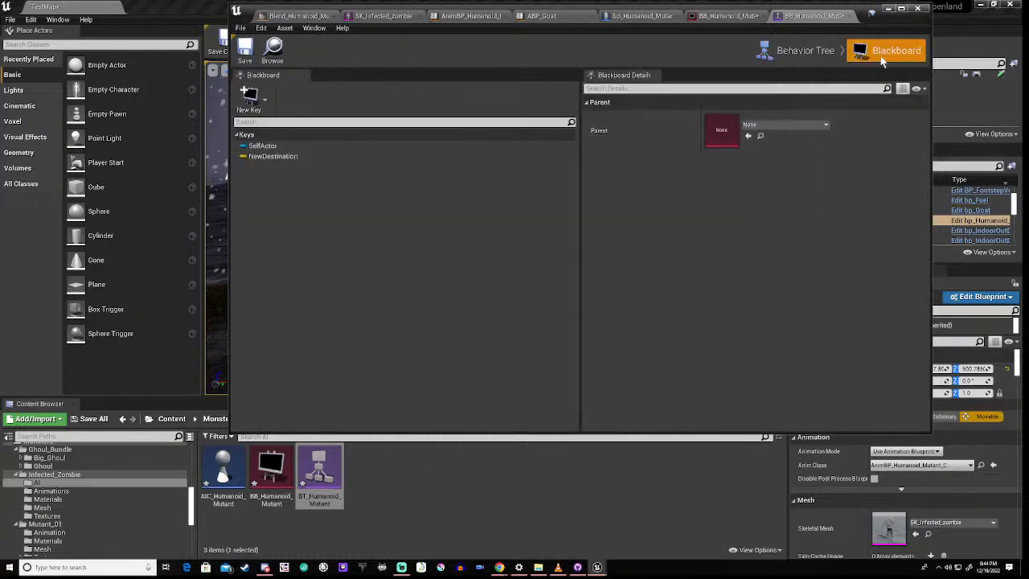
pyautogui.click(273, 156)
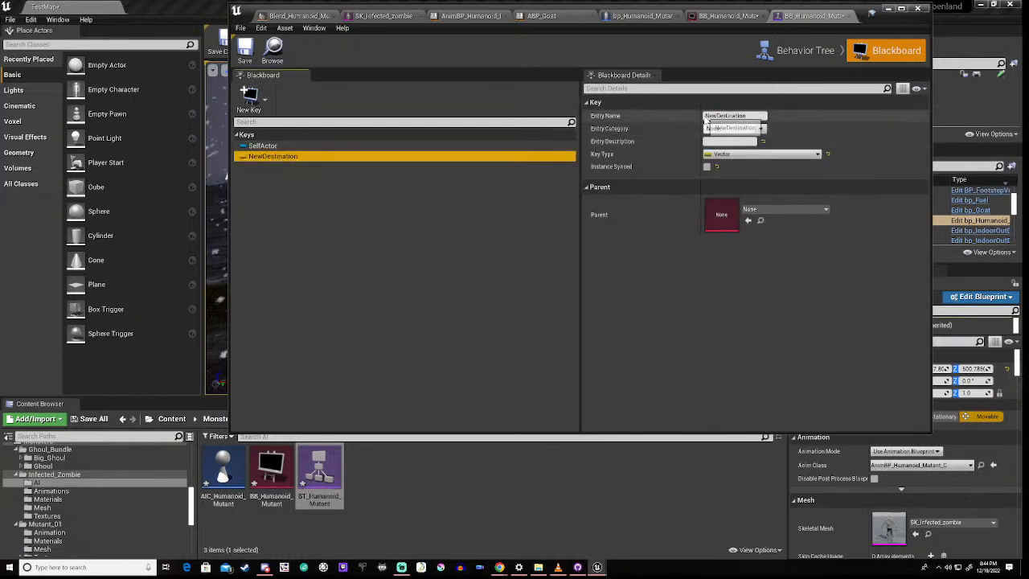
pyautogui.click(707, 118)
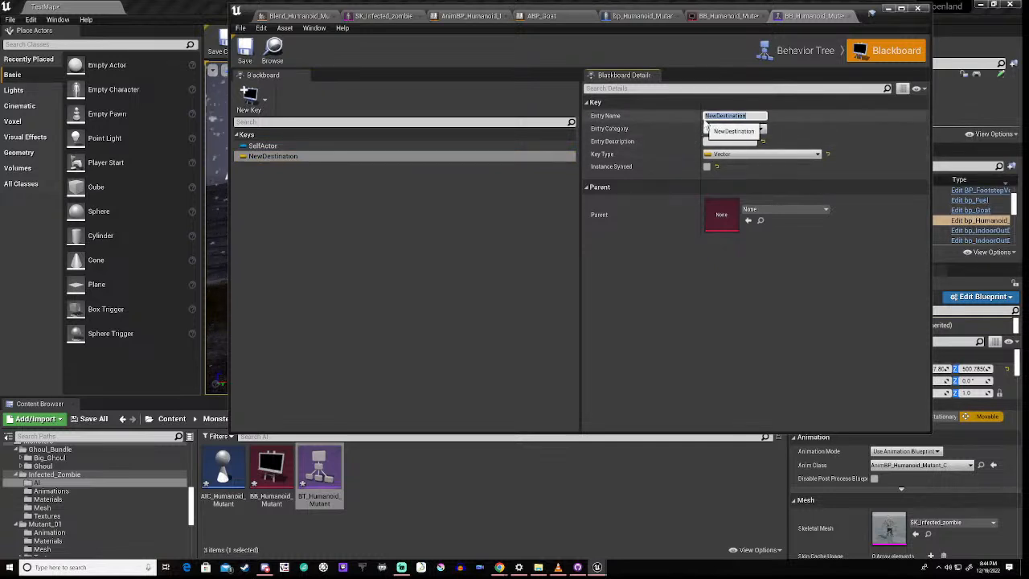
pyautogui.click(705, 117)
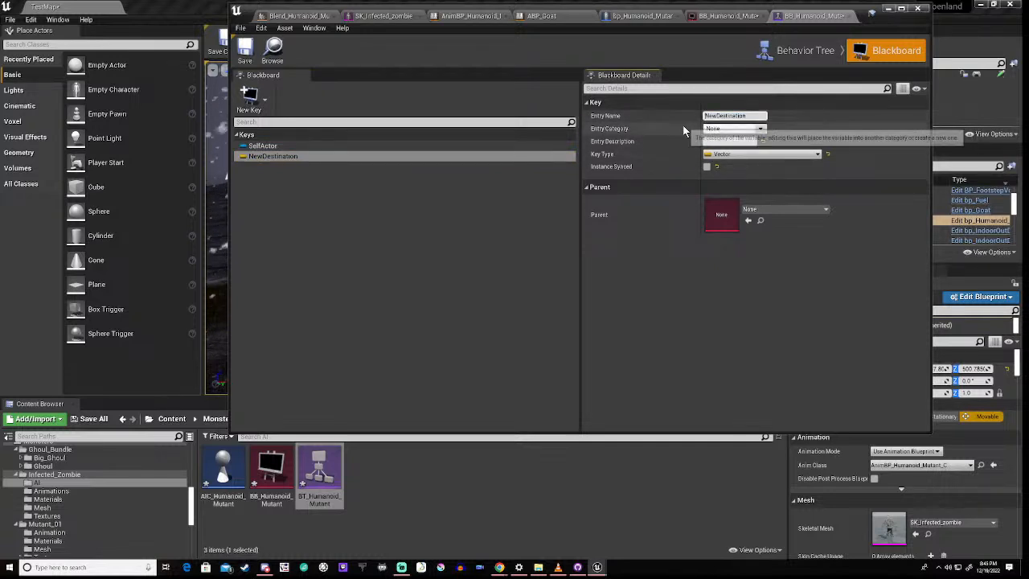
pyautogui.write('v')
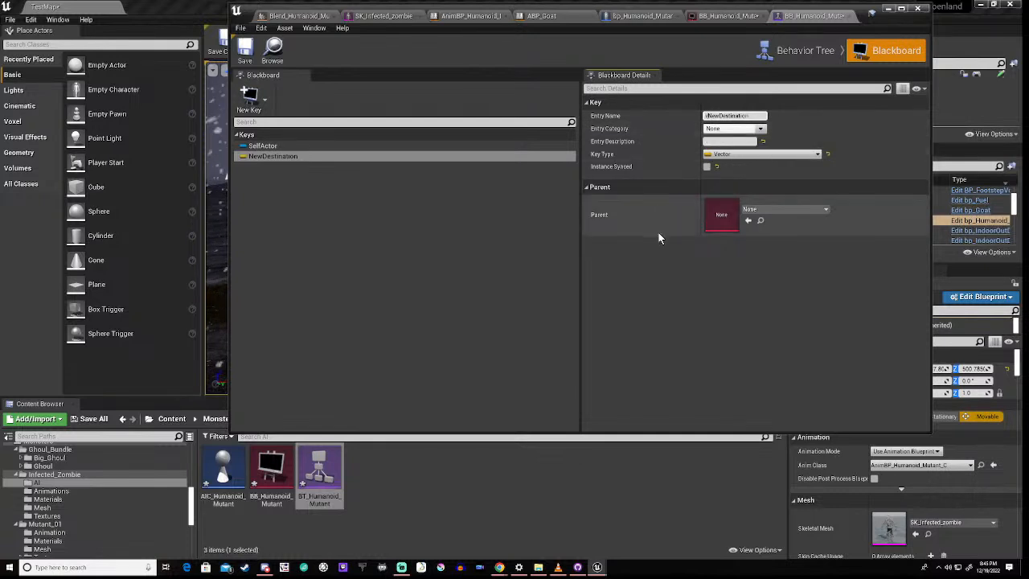
pyautogui.press('Return')
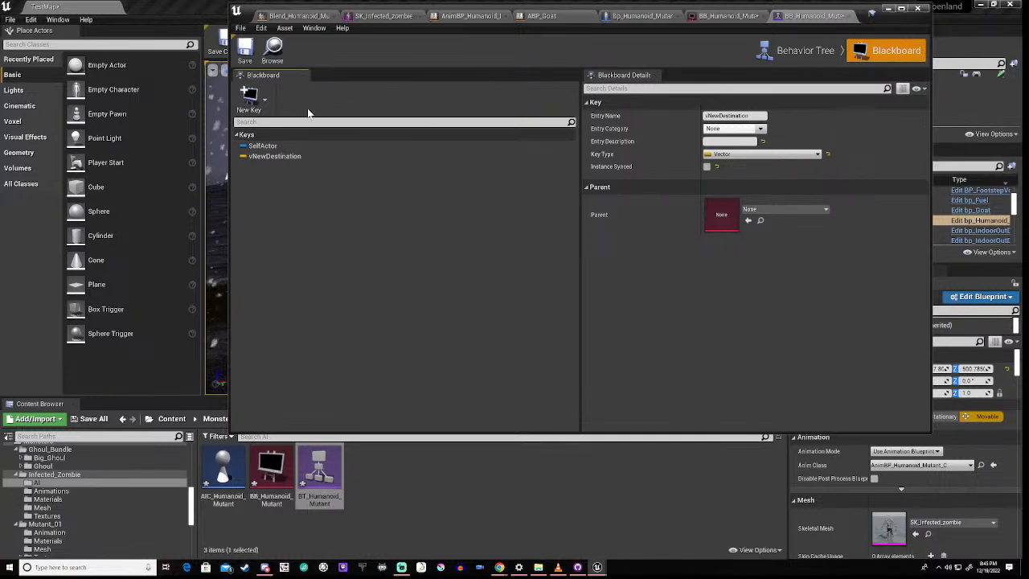
# Step: Add a Bool key named HasTarget to the BB_Humanoid_Mutant blackboard
pyautogui.click(796, 50)
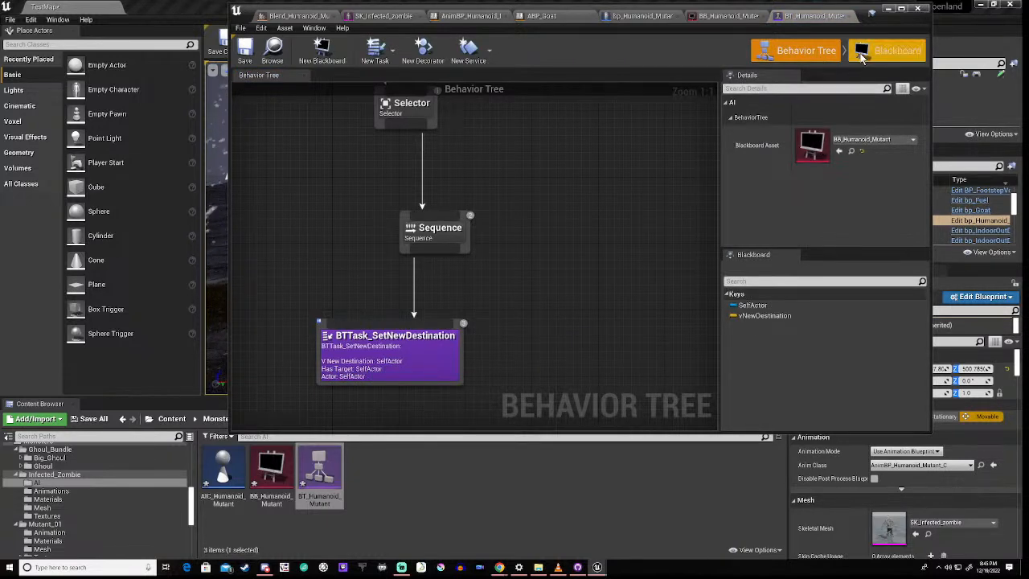
pyautogui.click(885, 60)
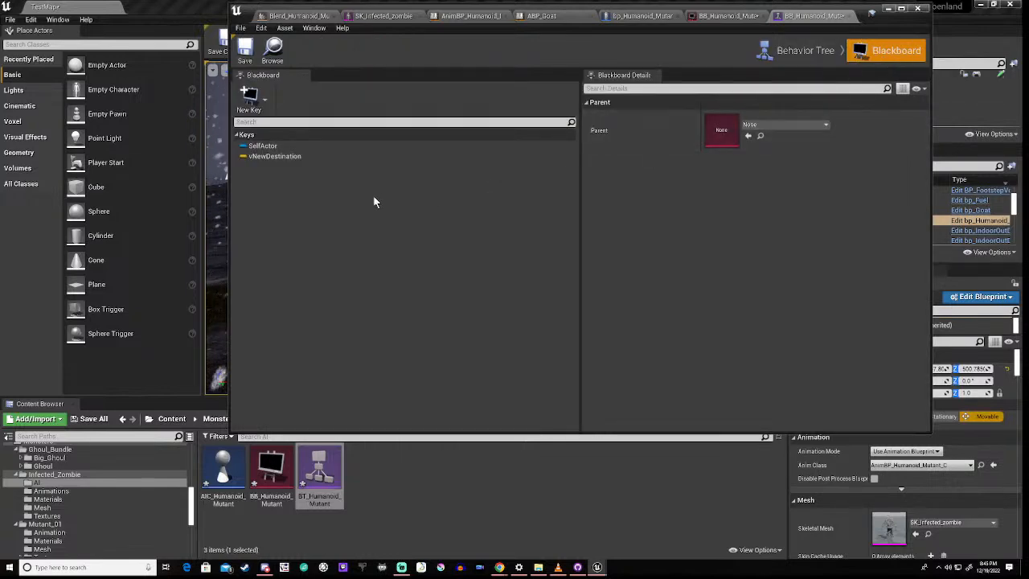
pyautogui.click(249, 96)
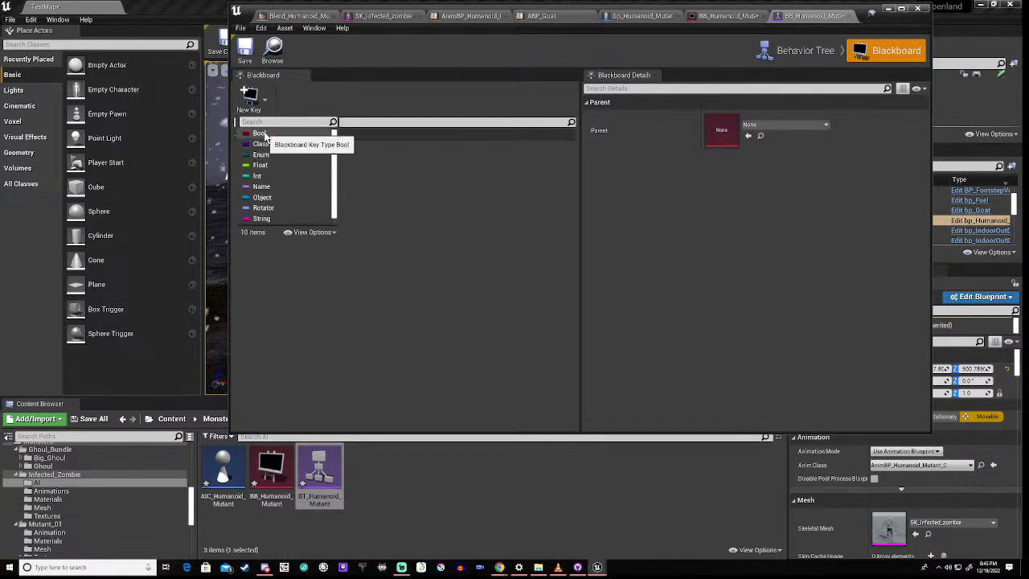
pyautogui.click(259, 133)
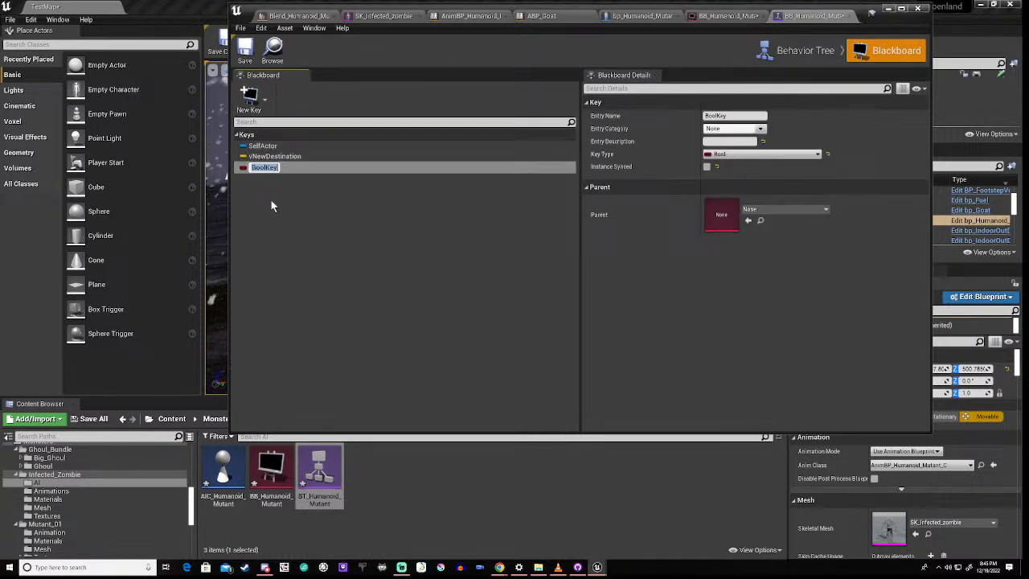
pyautogui.write('Has')
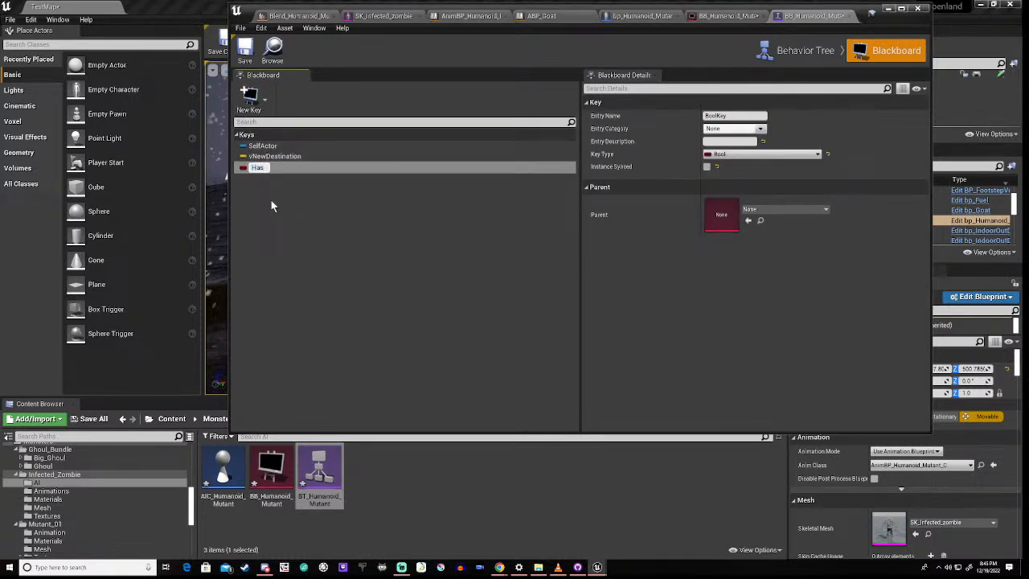
pyautogui.write('Target')
pyautogui.press('Return')
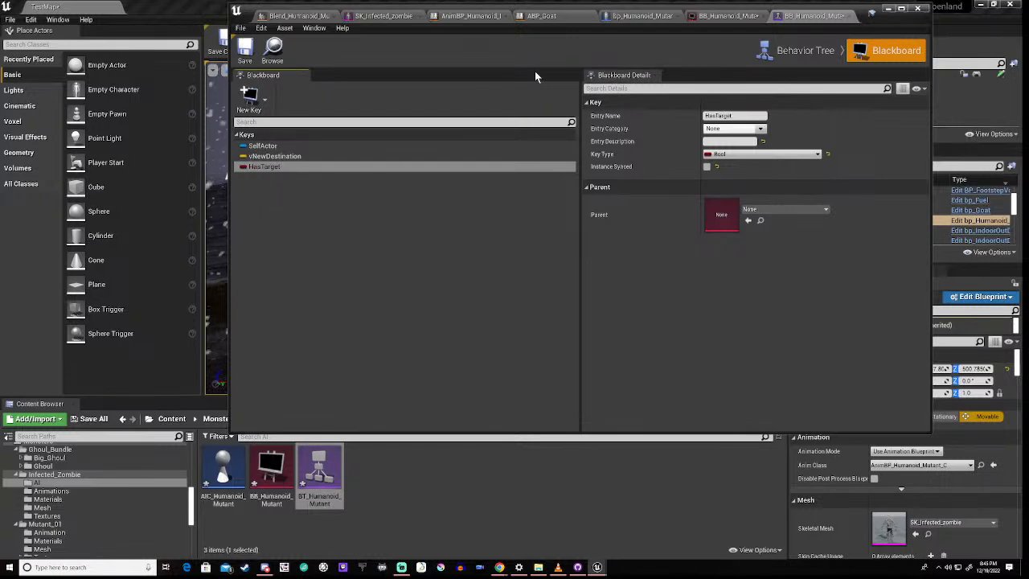
# Step: In the behavior tree's BTTask_SetNewDestination node, set V New Destination to vNewDestination and Actor to HasTarget
pyautogui.click(792, 53)
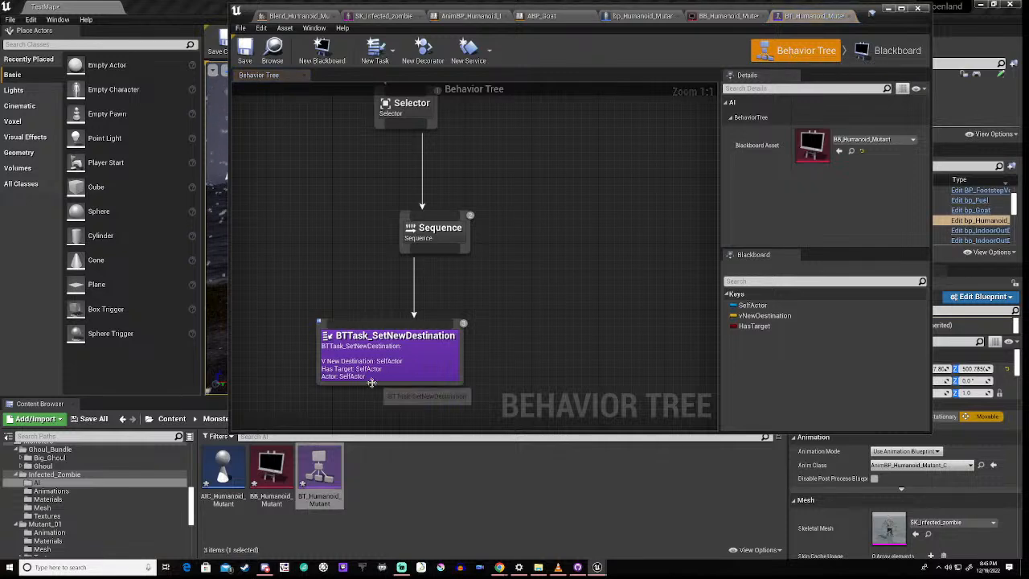
pyautogui.click(422, 366)
pyautogui.click(820, 116)
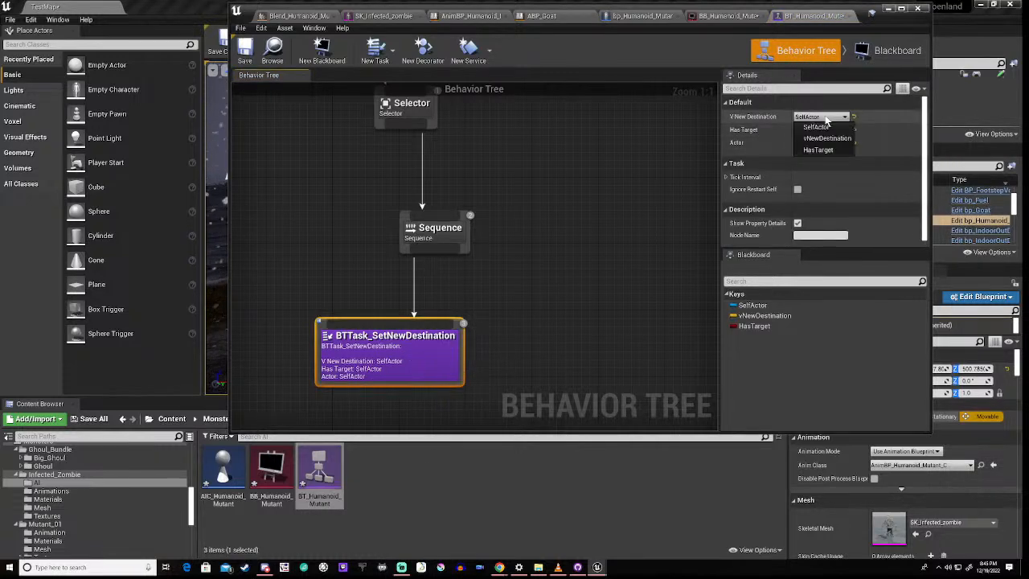
pyautogui.click(818, 138)
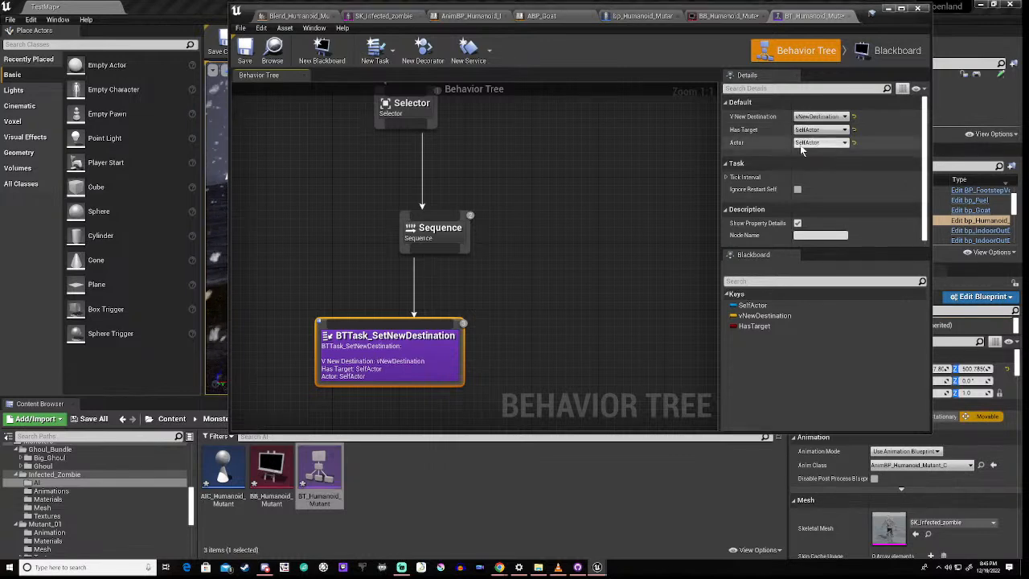
pyautogui.click(820, 143)
pyautogui.click(818, 176)
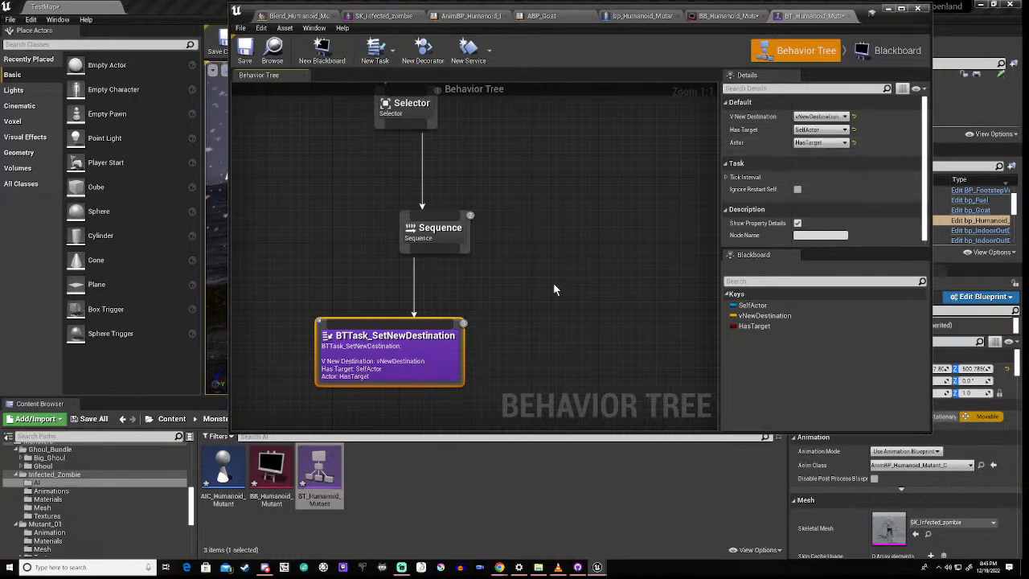
# Step: Add a Move To task under the Sequence, beside the BTTask_SetNewDestination node
pyautogui.moveTo(553, 282); pyautogui.dragTo(522, 281, button='right')
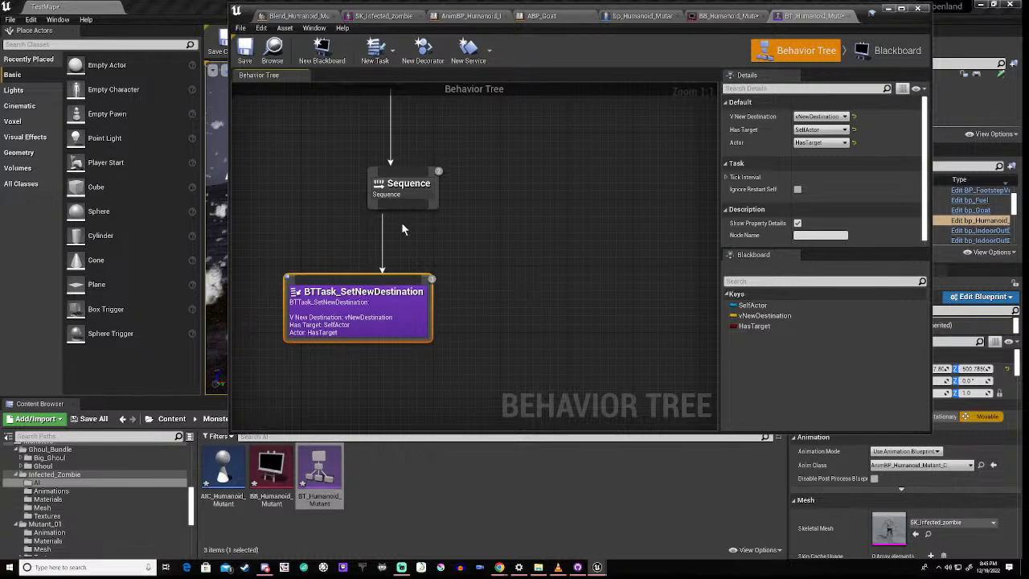
pyautogui.moveTo(419, 208); pyautogui.dragTo(476, 287)
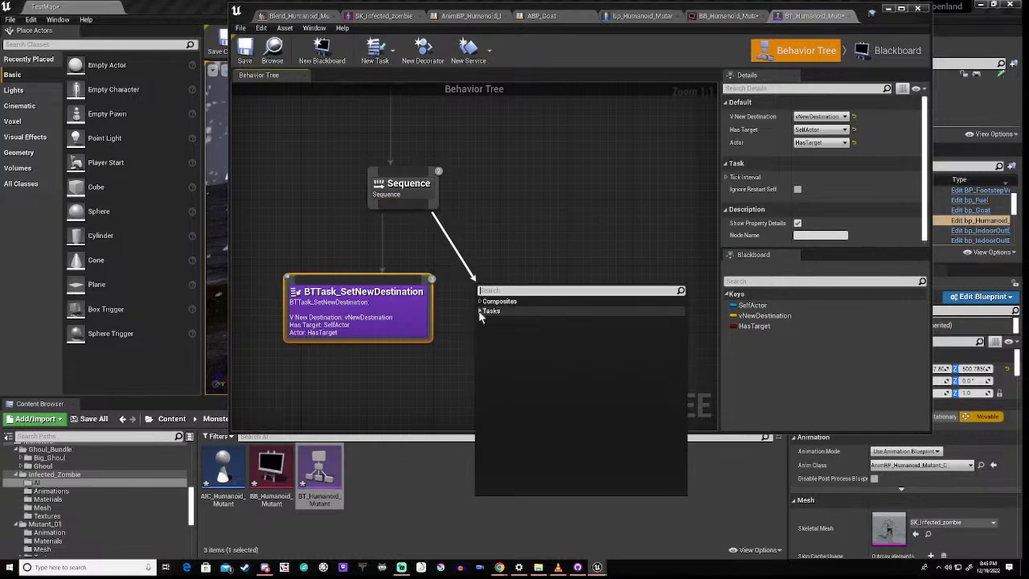
pyautogui.click(480, 311)
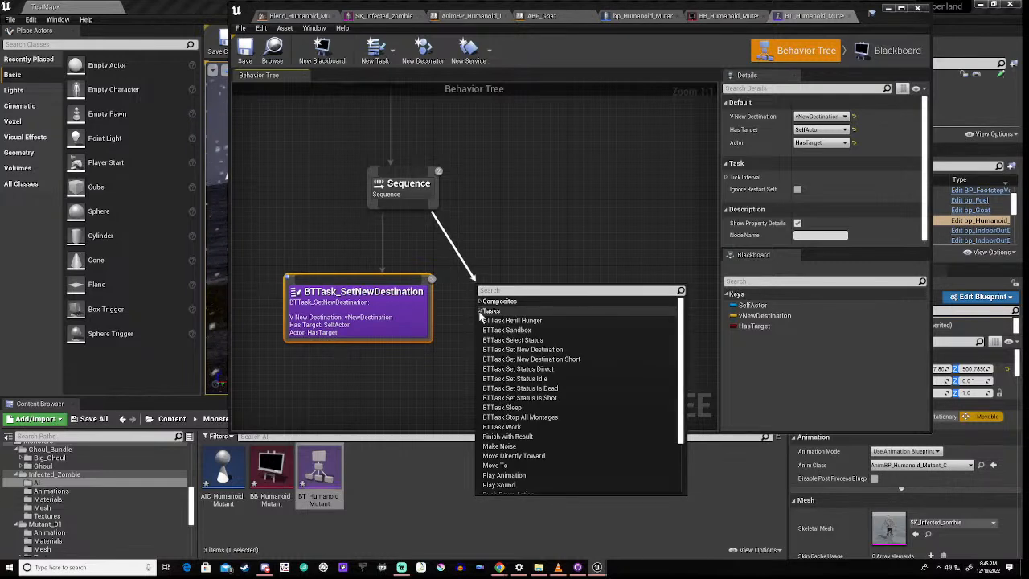
pyautogui.scroll(-3, 530, 402)
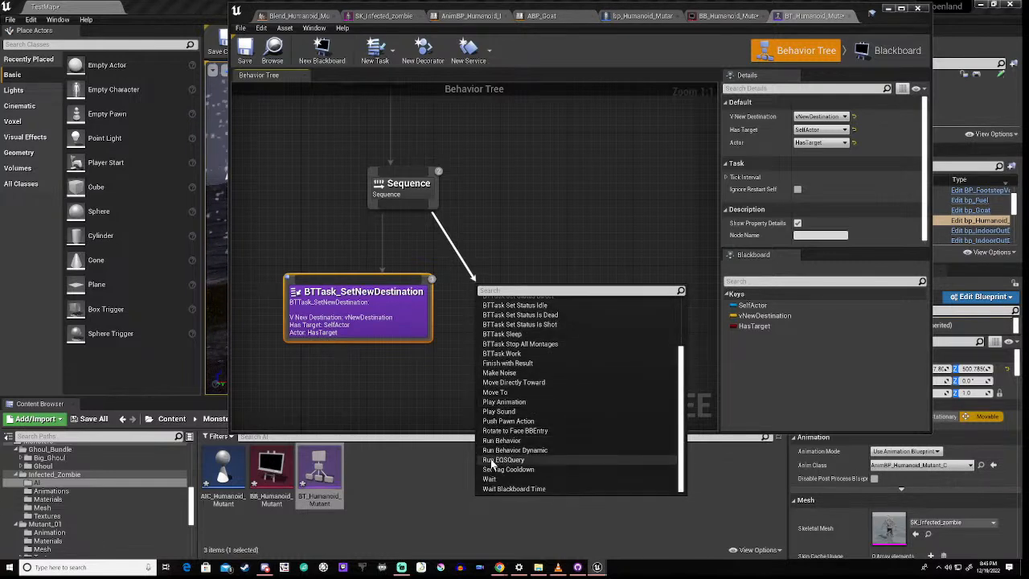
pyautogui.click(504, 392)
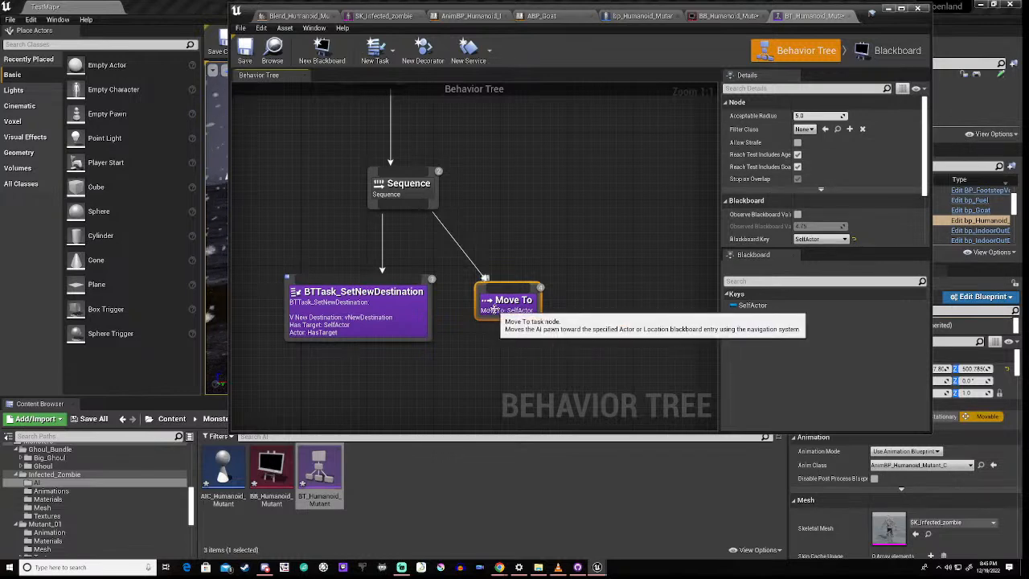
# Step: Set the Move To task's Blackboard Key to vNewDestination and save the behavior tree
pyautogui.click(820, 239)
pyautogui.click(816, 289)
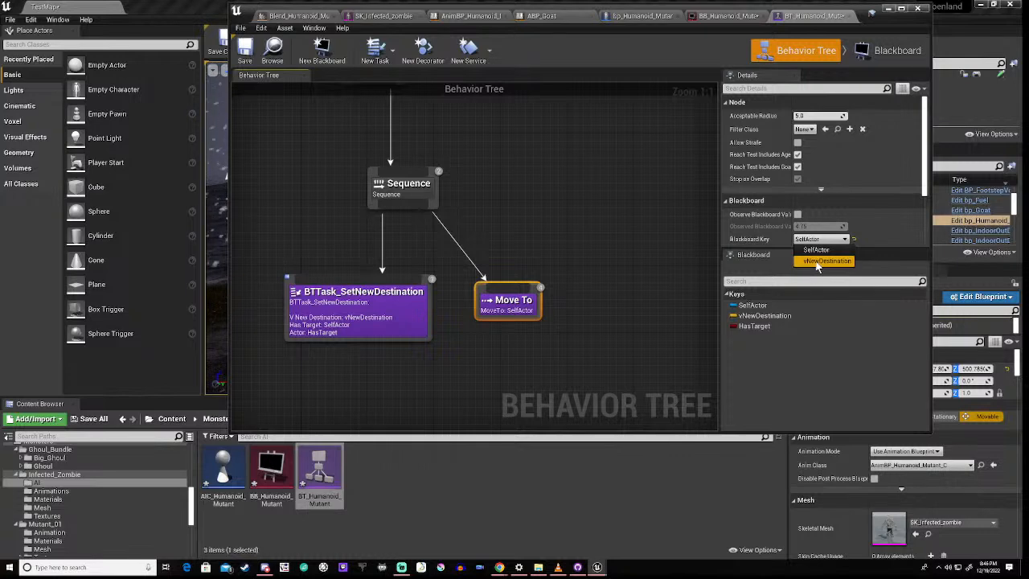
pyautogui.moveTo(553, 358); pyautogui.dragTo(505, 357, button='right')
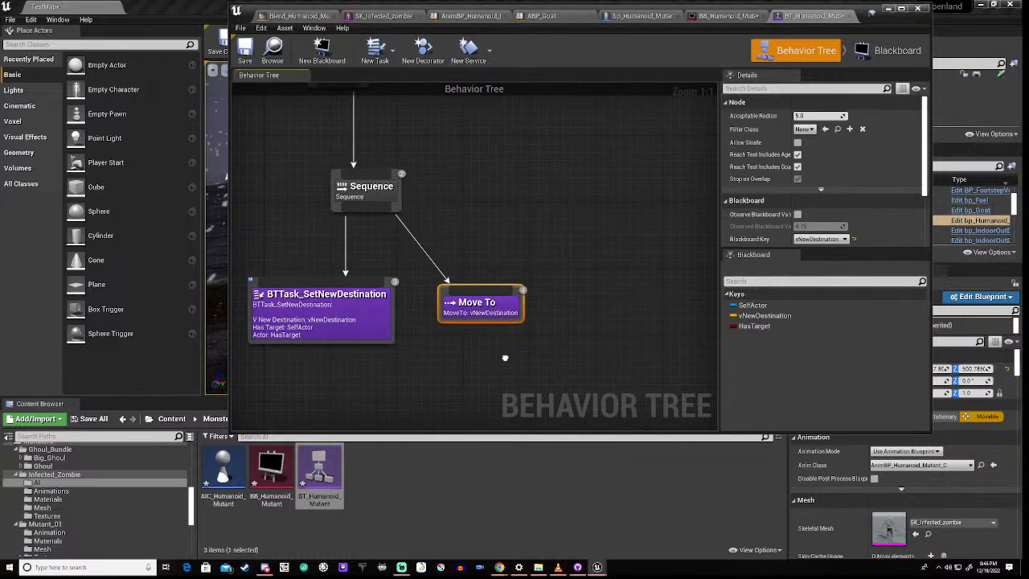
pyautogui.scroll(-6, 462, 342)
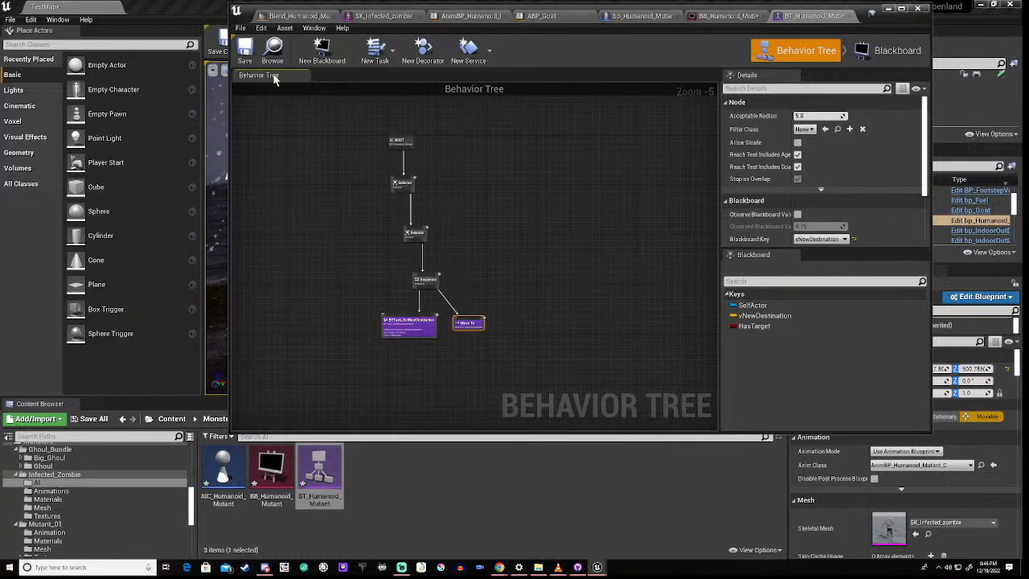
pyautogui.click(247, 54)
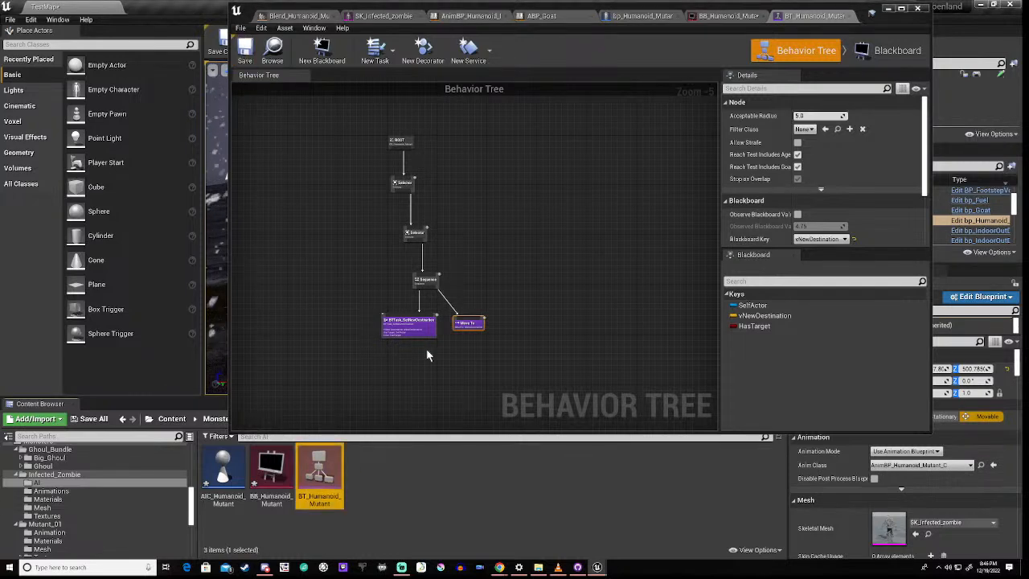
# Step: Add a Wait task as the third child of the Sequence, after Move To, and save the behavior tree
pyautogui.scroll(-3, 427, 354)
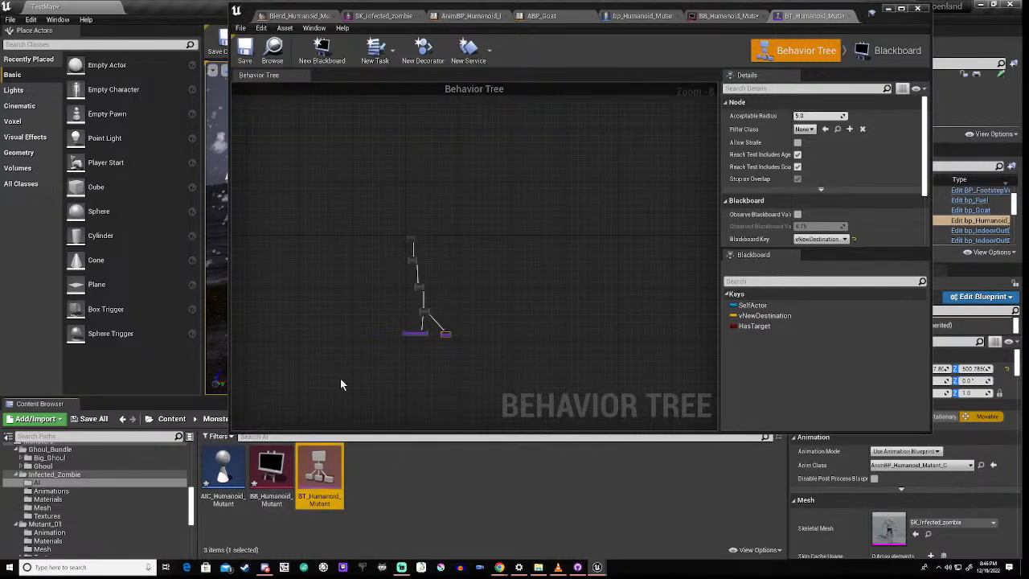
pyautogui.scroll(7, 421, 352)
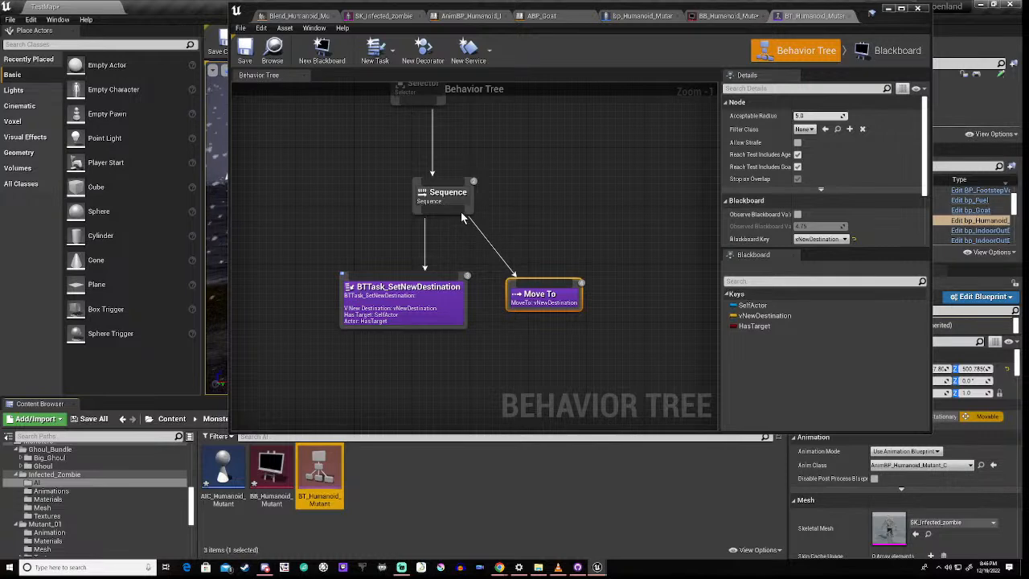
pyautogui.moveTo(461, 212); pyautogui.dragTo(651, 285)
pyautogui.click(658, 316)
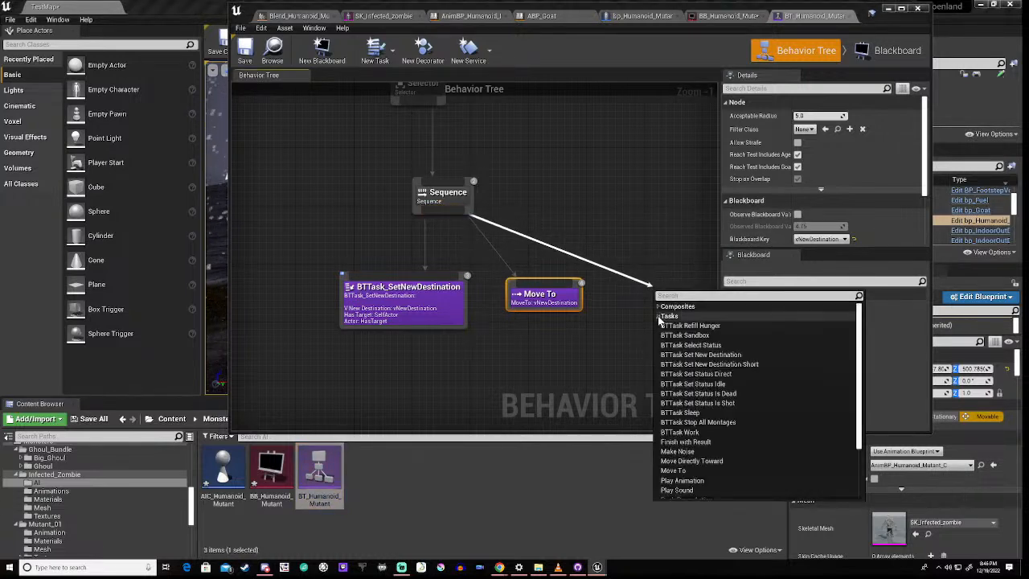
pyautogui.scroll(-3, 670, 387)
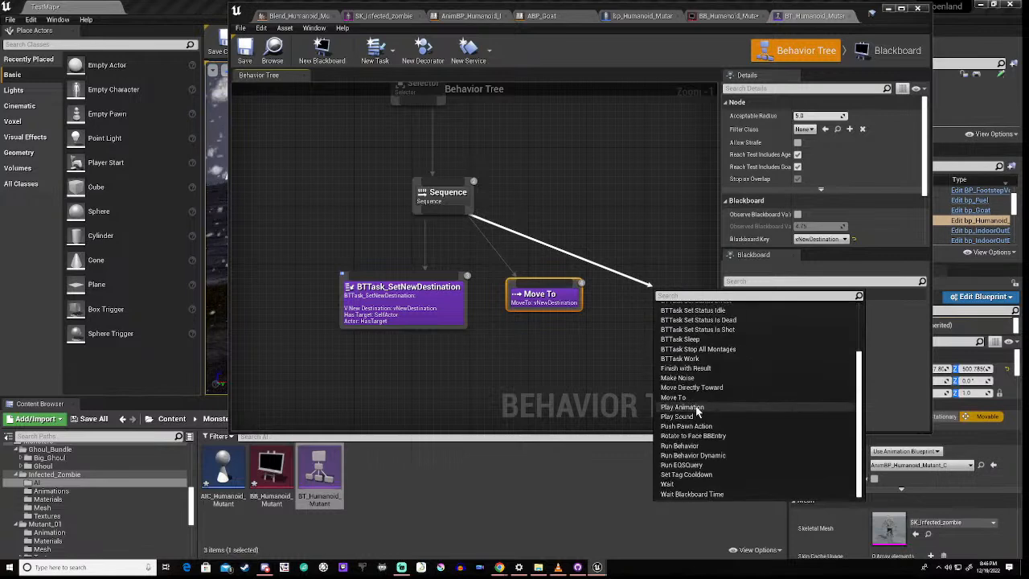
pyautogui.click(673, 490)
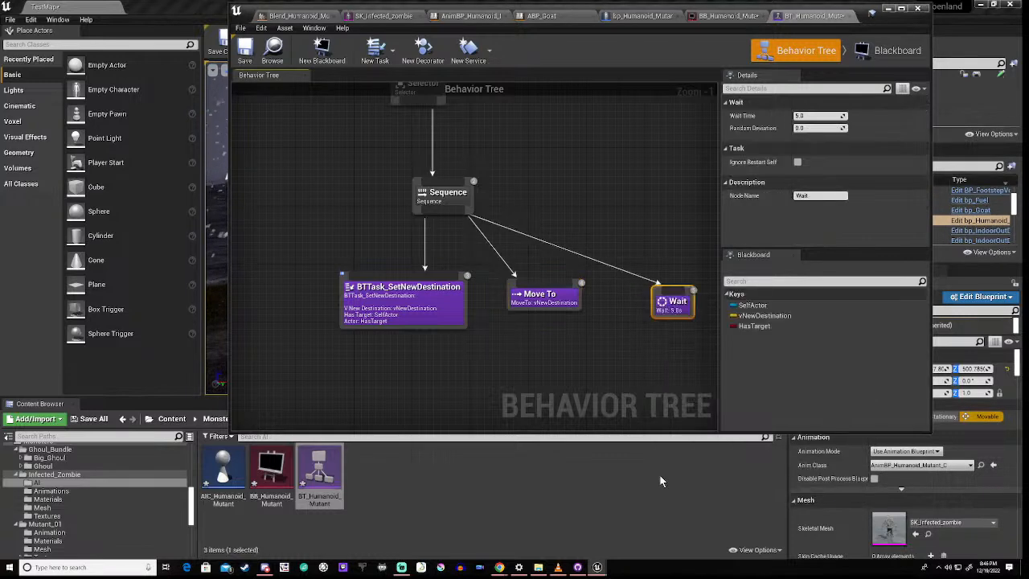
pyautogui.click(524, 358)
pyautogui.scroll(-3, 523, 358)
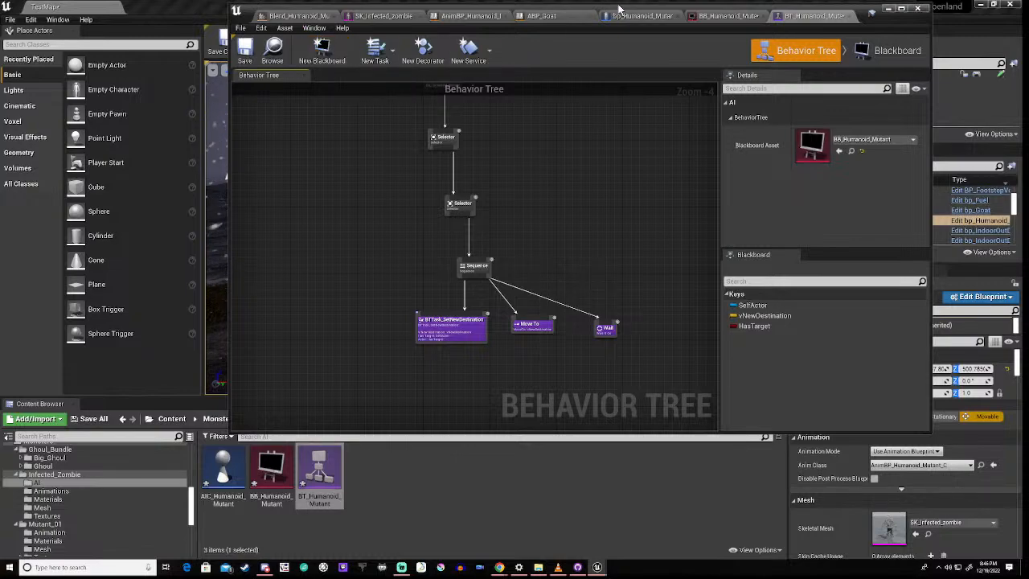
pyautogui.moveTo(617, 8); pyautogui.dragTo(564, 25)
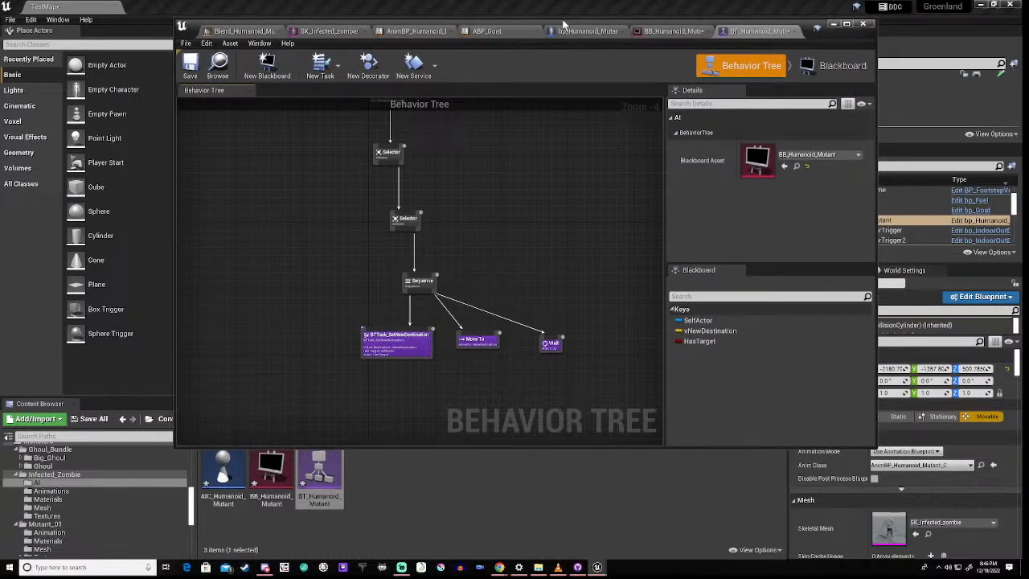
pyautogui.moveTo(564, 25); pyautogui.dragTo(559, 30)
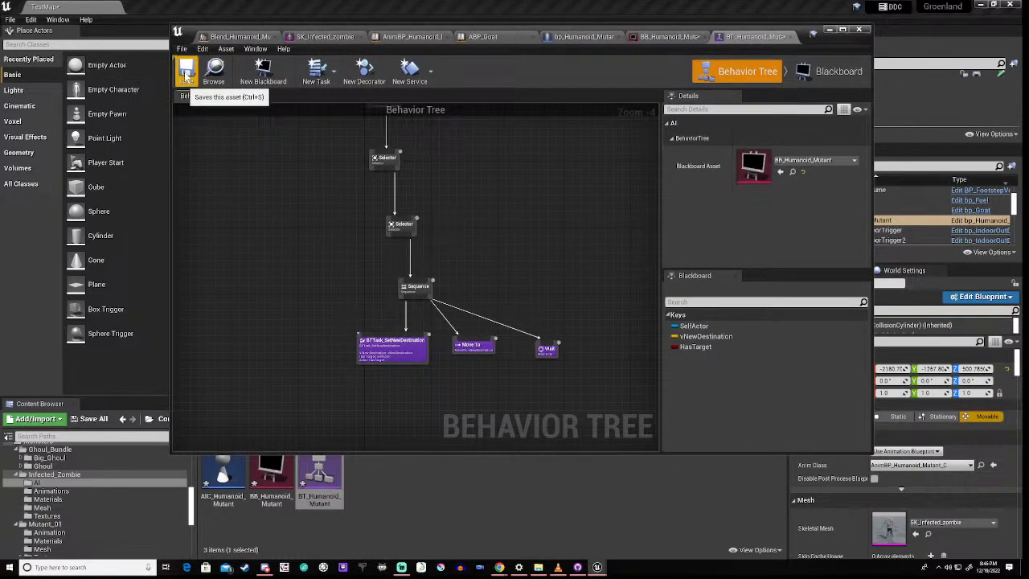
# Step: In the Event Graph of AIC_Humanoid_Mutant, delete the default Event Tick node and compile the blueprint
pyautogui.doubleClick(224, 481)
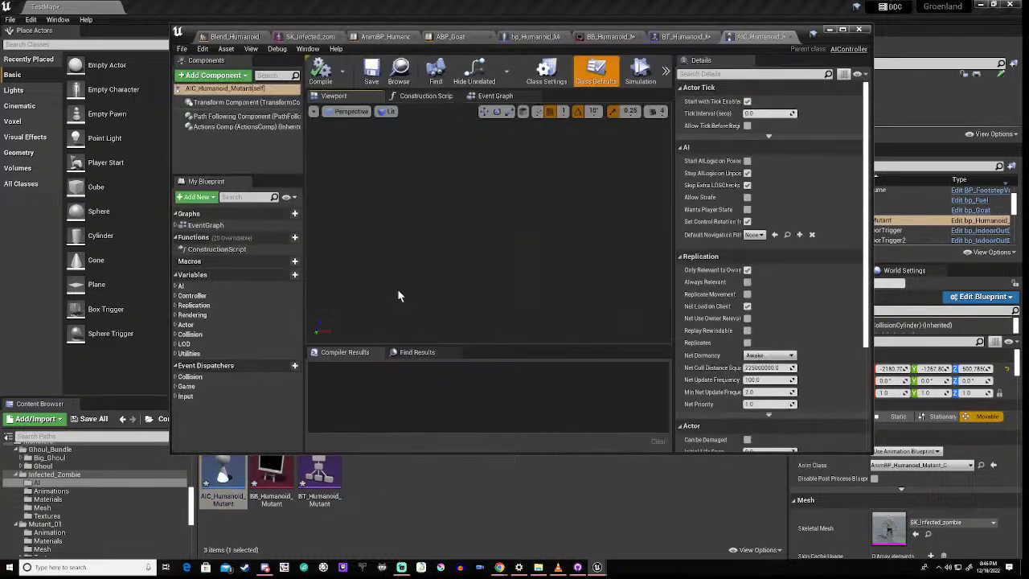
pyautogui.click(495, 95)
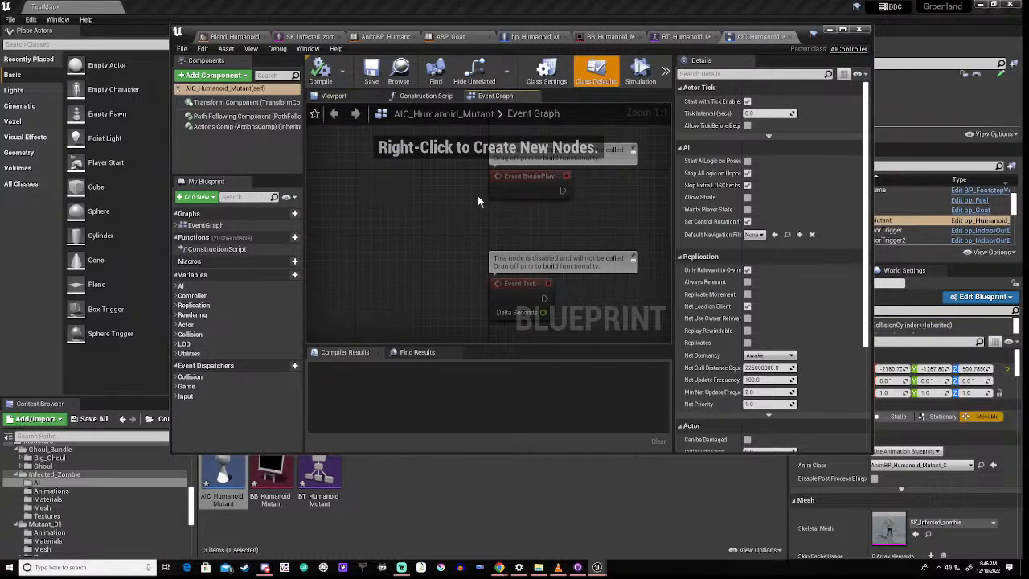
pyautogui.scroll(-1, 477, 195)
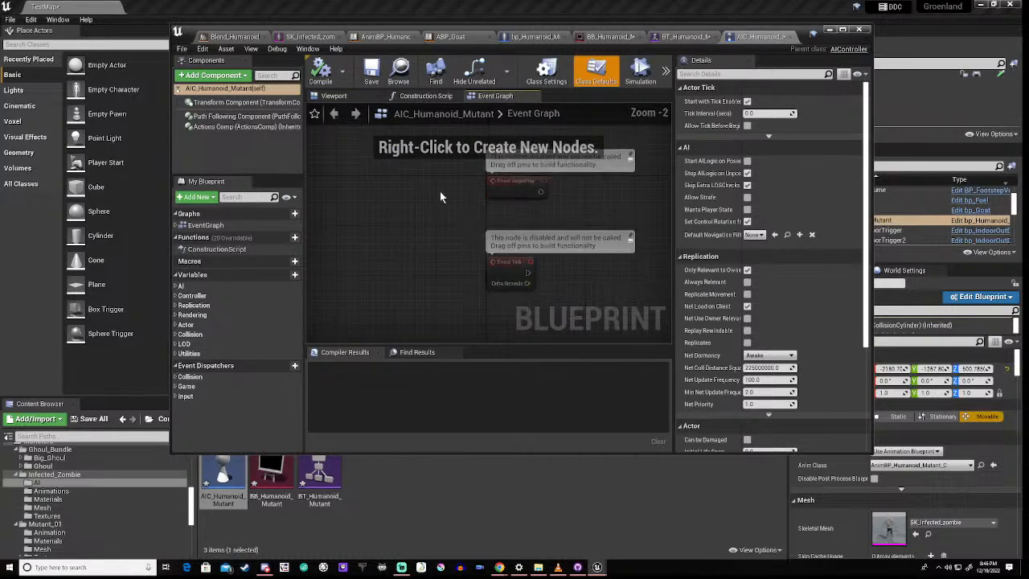
pyautogui.moveTo(515, 288); pyautogui.dragTo(514, 287)
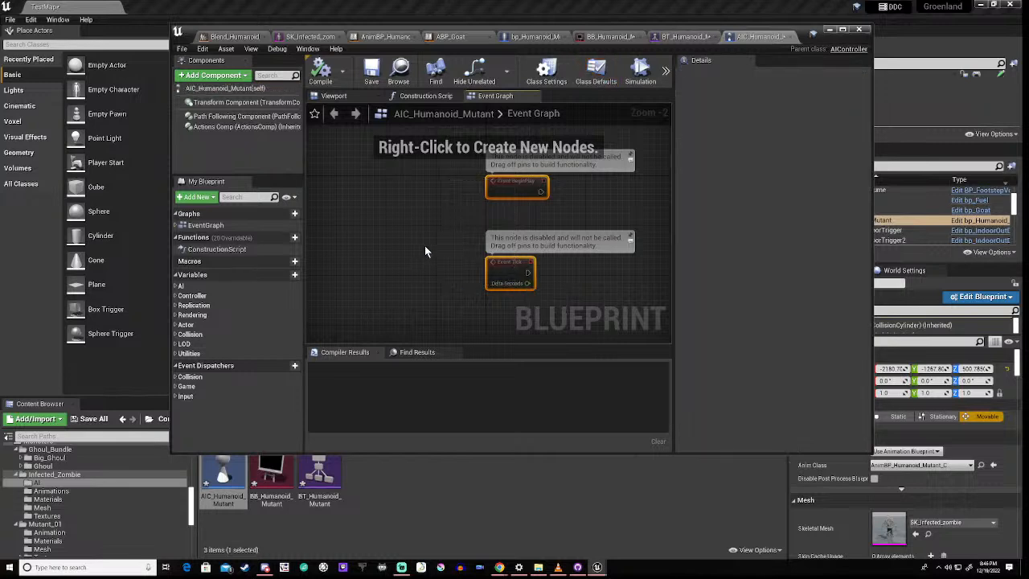
pyautogui.press('Delete')
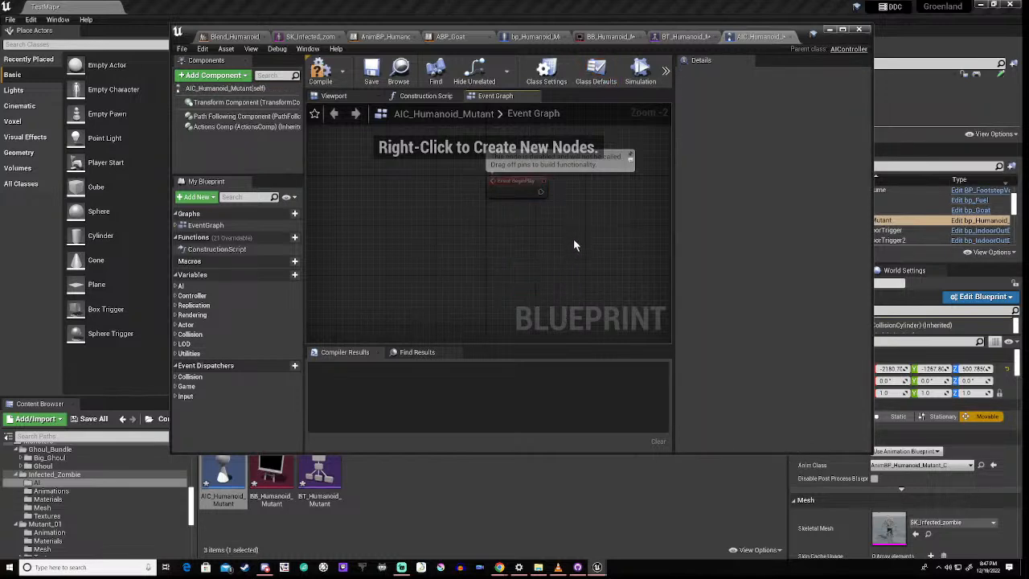
pyautogui.moveTo(574, 240); pyautogui.dragTo(464, 276, button='right')
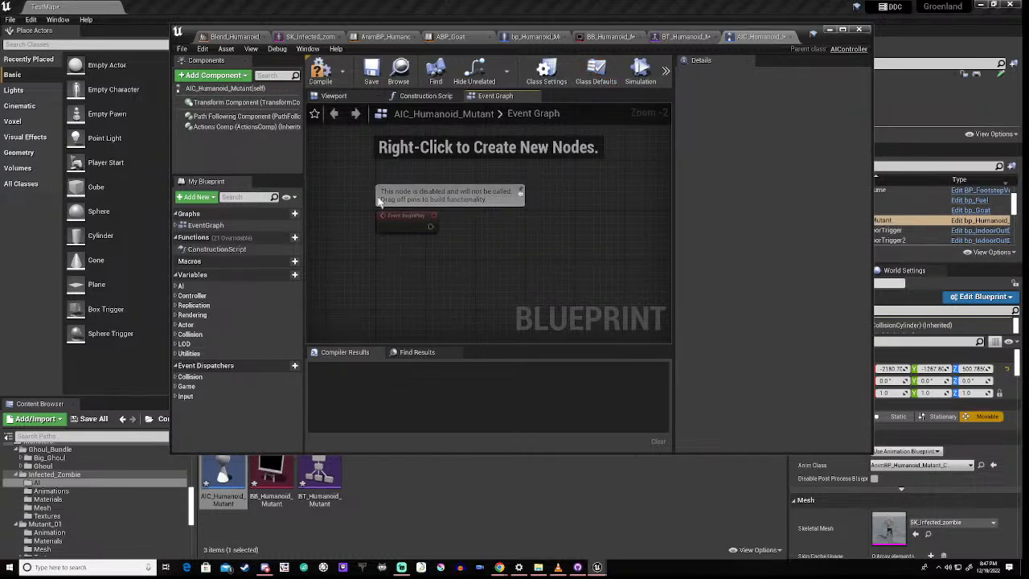
pyautogui.click(320, 69)
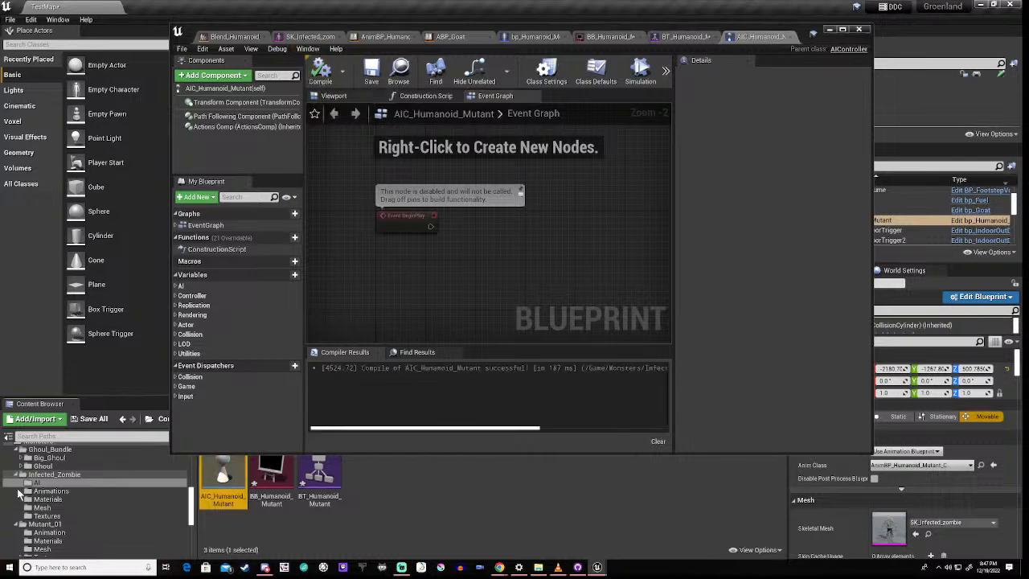
# Step: Open the AIC_Goat controller blueprint from the AI folder under Wildlife, FarmAnimalsPack, Goat
pyautogui.scroll(-10, 81, 509)
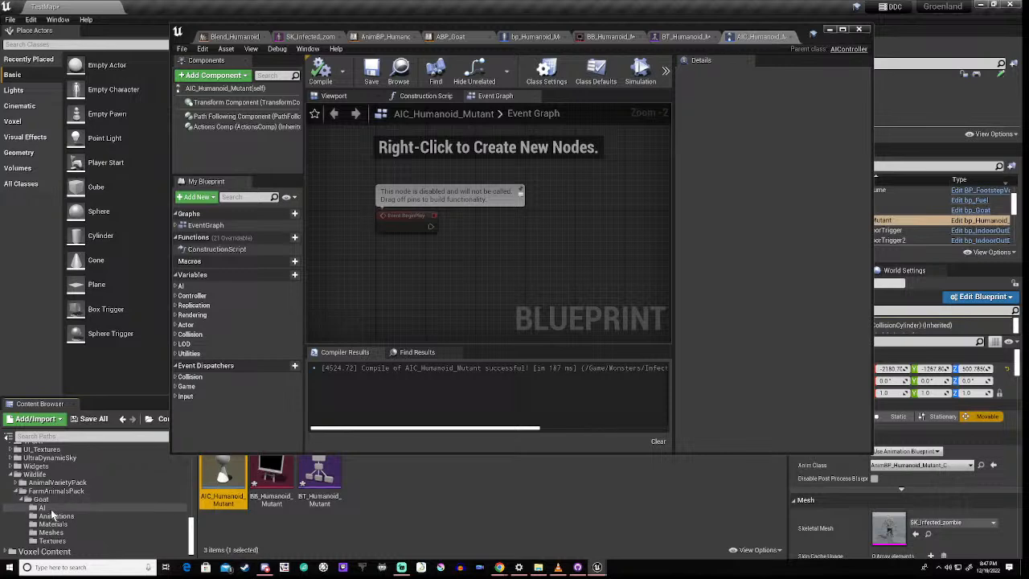
pyautogui.click(49, 508)
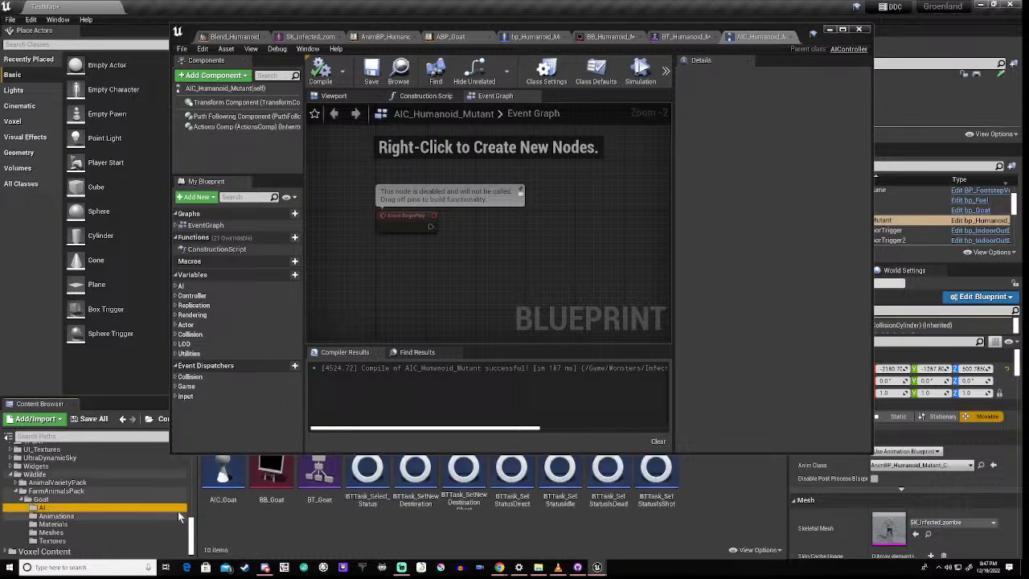
pyautogui.click(217, 479)
pyautogui.doubleClick(219, 479)
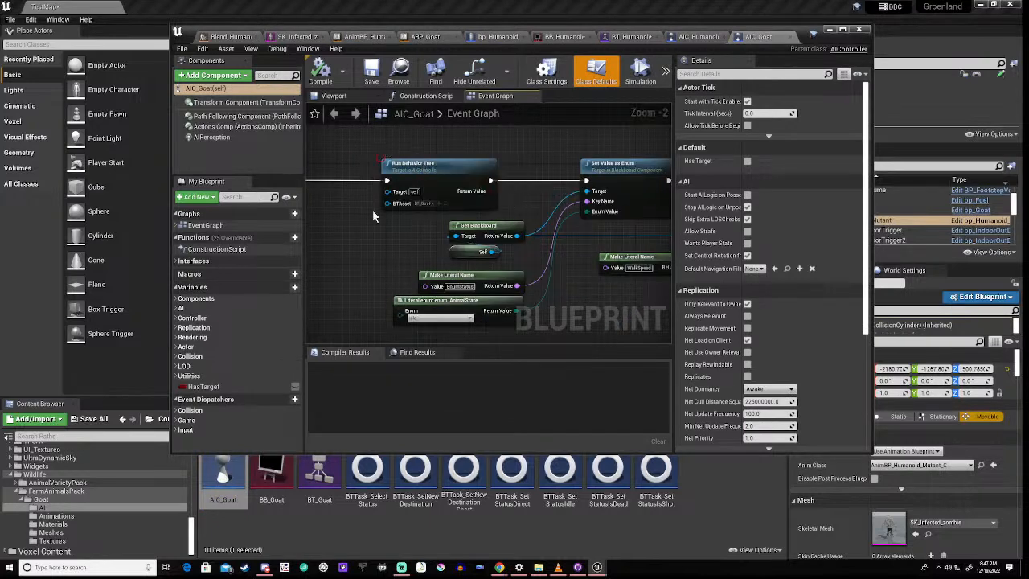
# Step: Copy the goat controller's Event Graph nodes from Delay and Run Behavior Tree through the blackboard Set Value nodes
pyautogui.scroll(-2, 372, 210)
pyautogui.scroll(-1, 376, 246)
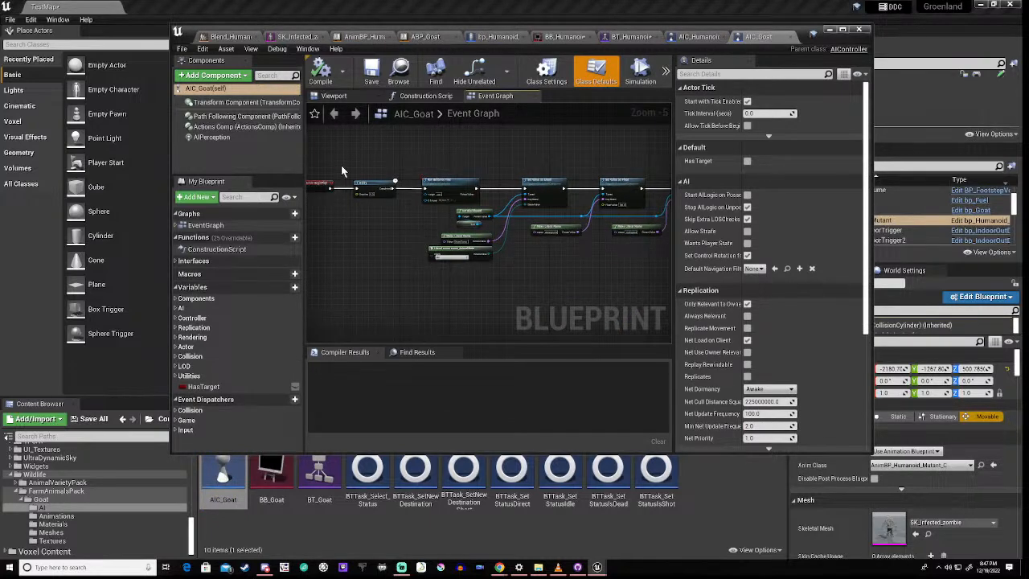
pyautogui.moveTo(345, 161); pyautogui.dragTo(484, 279)
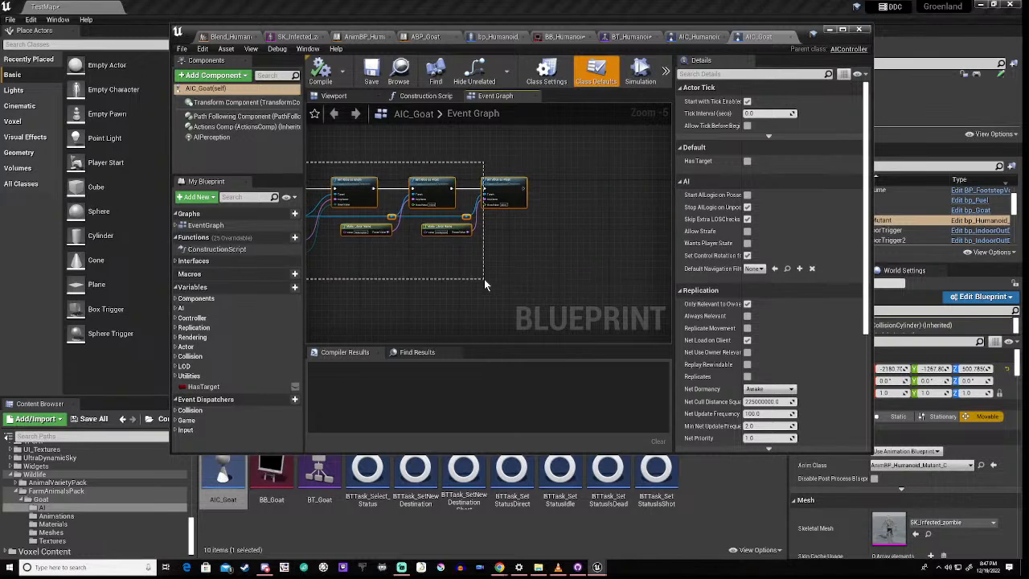
pyautogui.moveTo(552, 270); pyautogui.dragTo(552, 271)
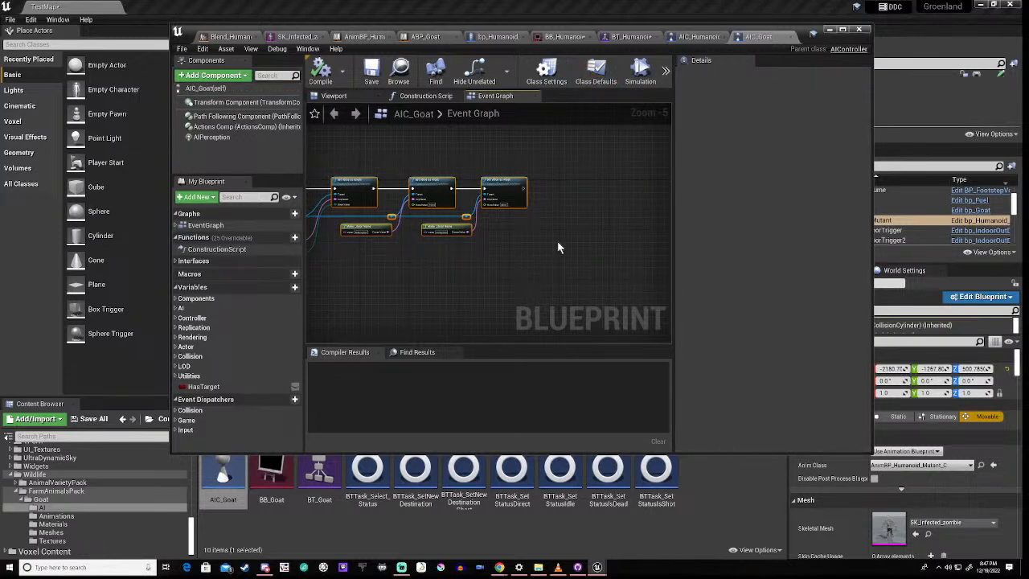
pyautogui.click(432, 281)
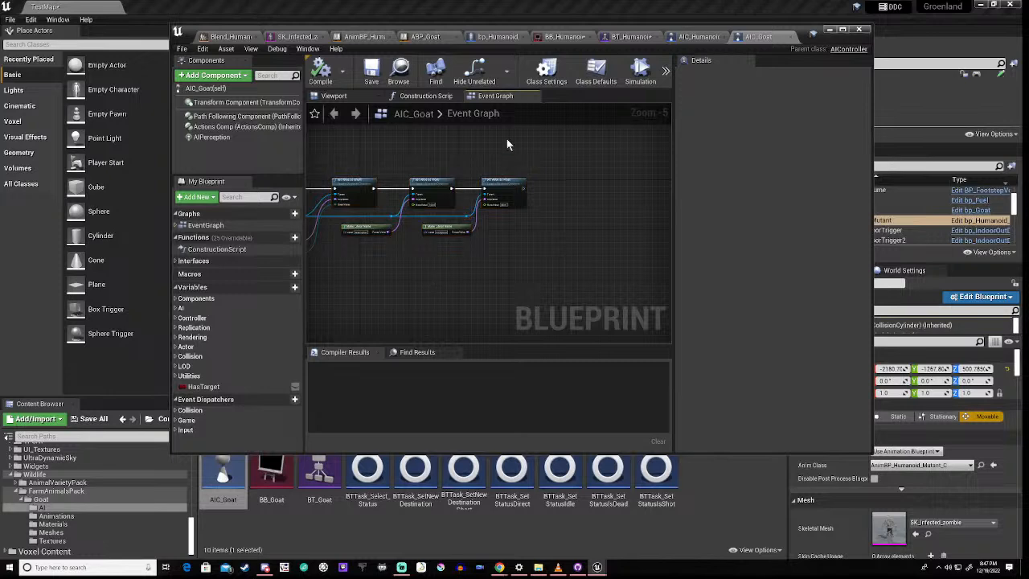
# Step: Paste the copied nodes into AIC_Humanoid_Mutant's Event Graph, move them beside Event BeginPlay, and connect Event BeginPlay to Delay
pyautogui.click(696, 37)
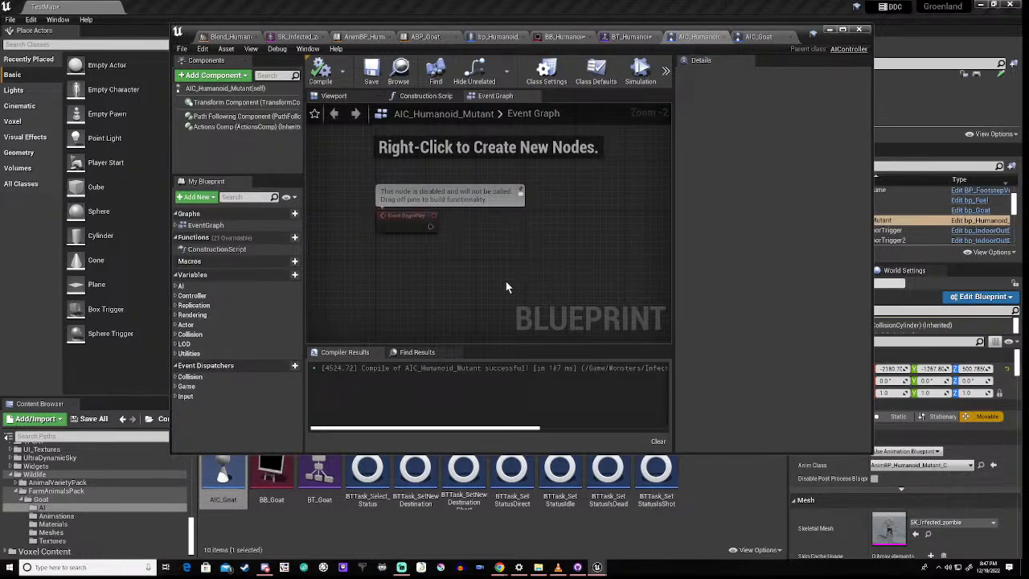
pyautogui.hotkey('ctrl', 'v')
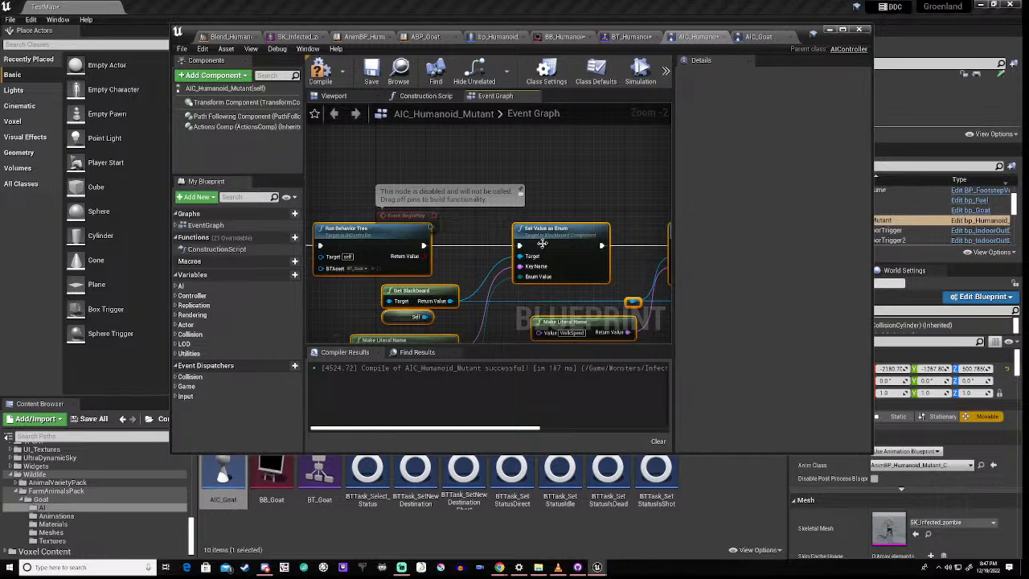
pyautogui.moveTo(555, 232); pyautogui.dragTo(644, 225)
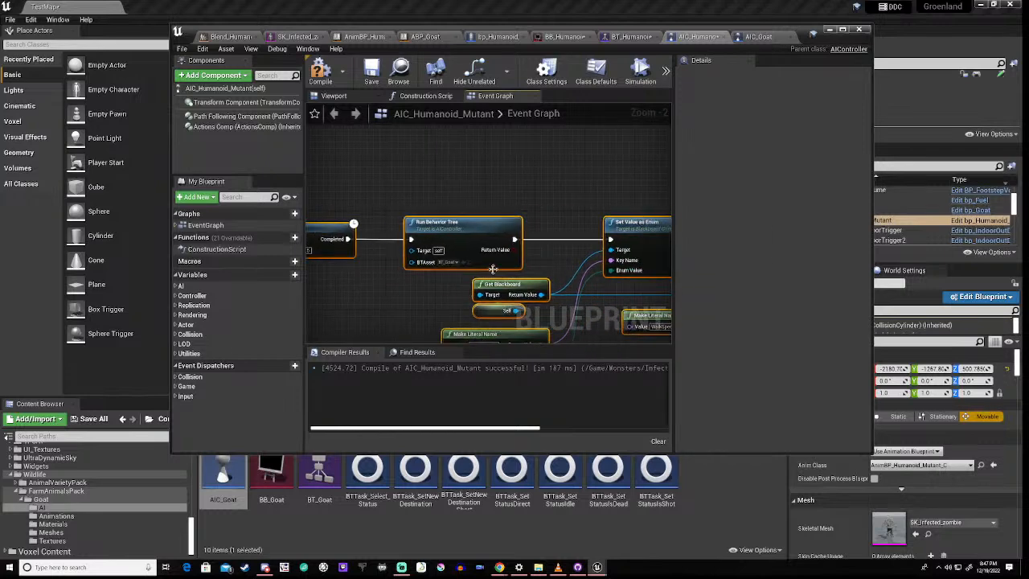
pyautogui.moveTo(377, 275); pyautogui.dragTo(526, 263, button='right')
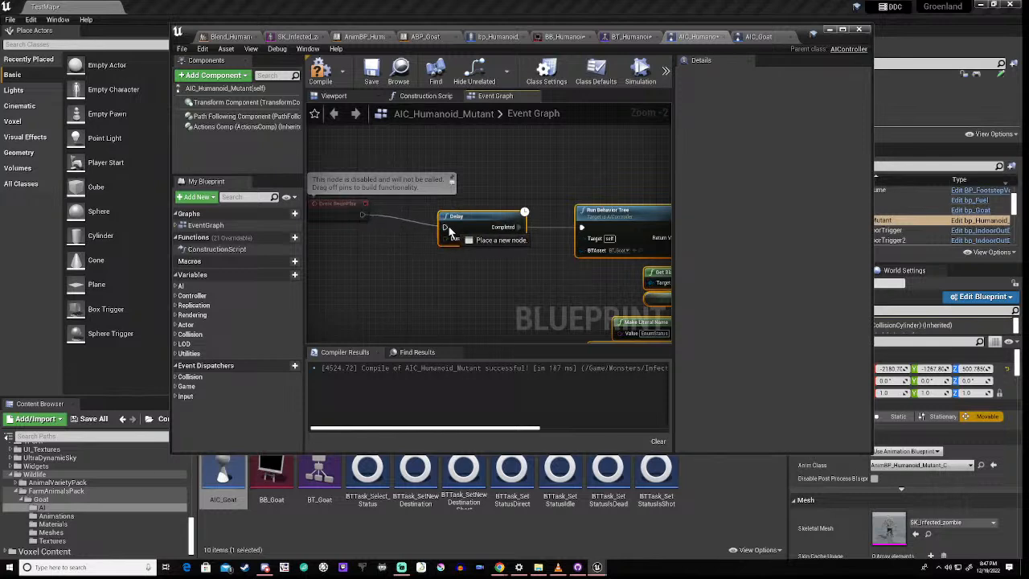
pyautogui.moveTo(444, 230); pyautogui.dragTo(444, 230)
# Step: Set the Run Behavior Tree node's BTAsset to BT_Humanoid_Mutant
pyautogui.moveTo(567, 259); pyautogui.dragTo(472, 261, button='right')
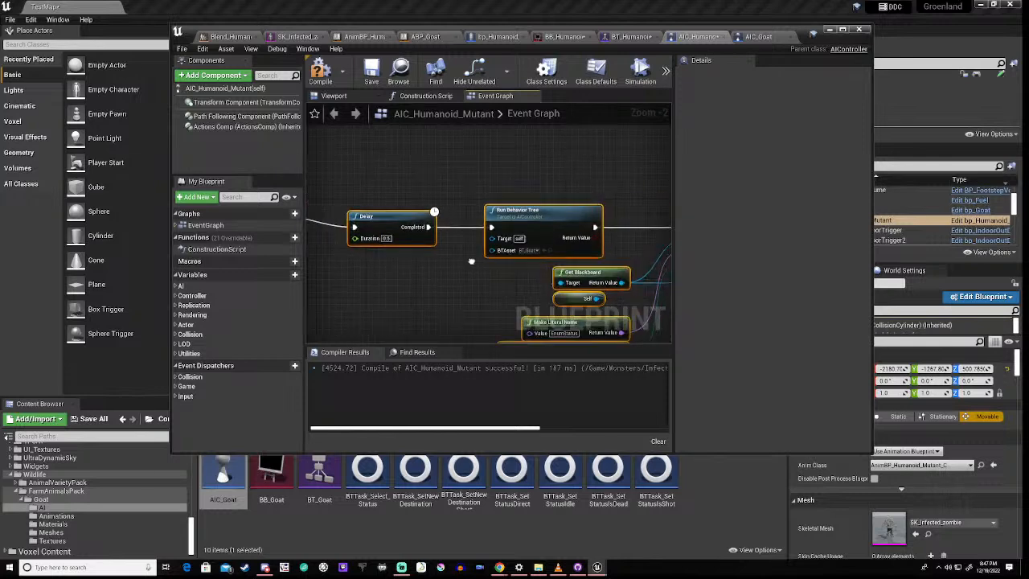
pyautogui.click(527, 250)
pyautogui.click(539, 305)
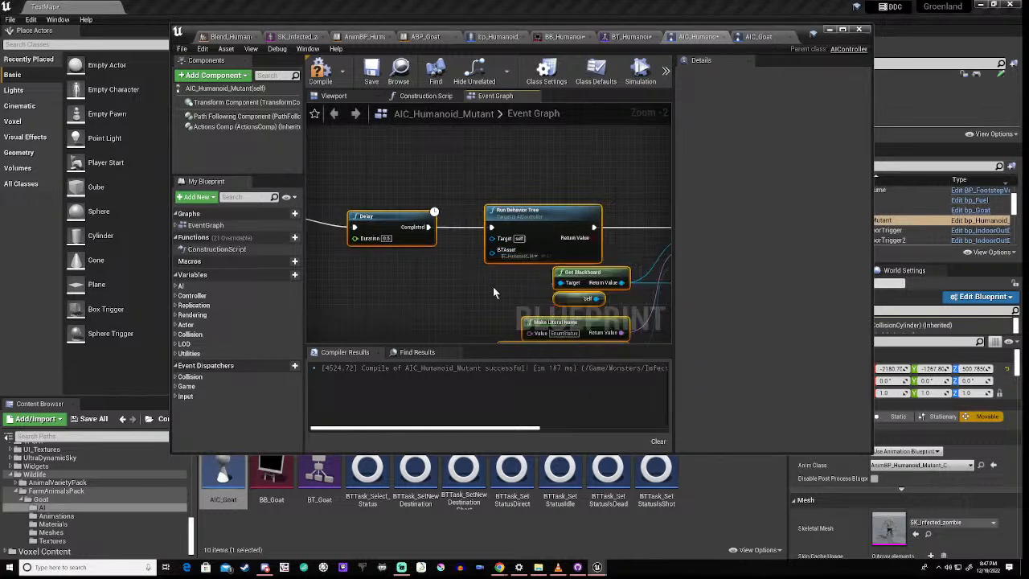
# Step: Delete the pasted Get Blackboard, Self, EnumStatus literal name and enum_AnimalState literal nodes together with the Set Value as Enum node
pyautogui.moveTo(493, 293); pyautogui.dragTo(308, 274, button='right')
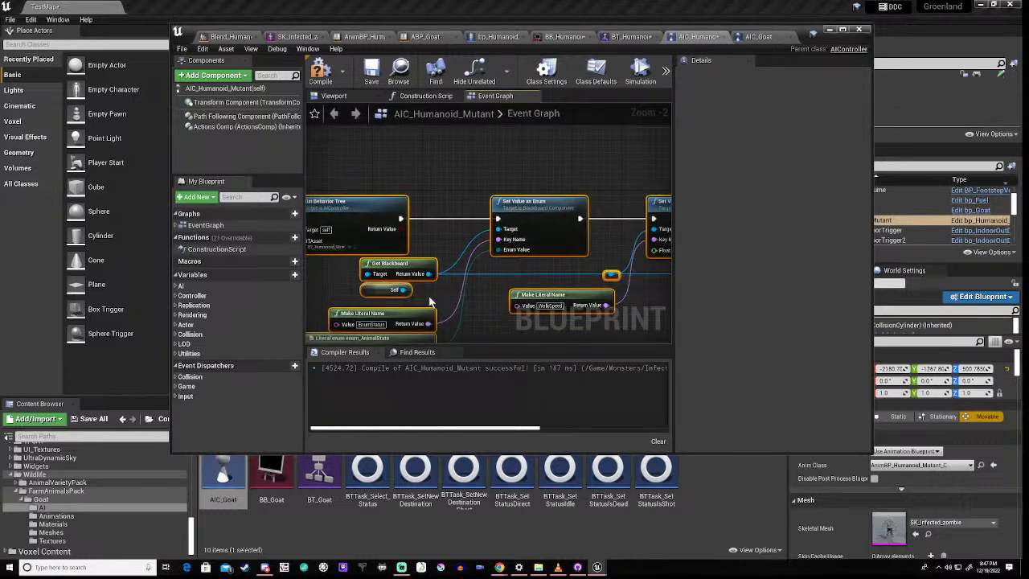
pyautogui.moveTo(430, 302); pyautogui.dragTo(463, 244, button='right')
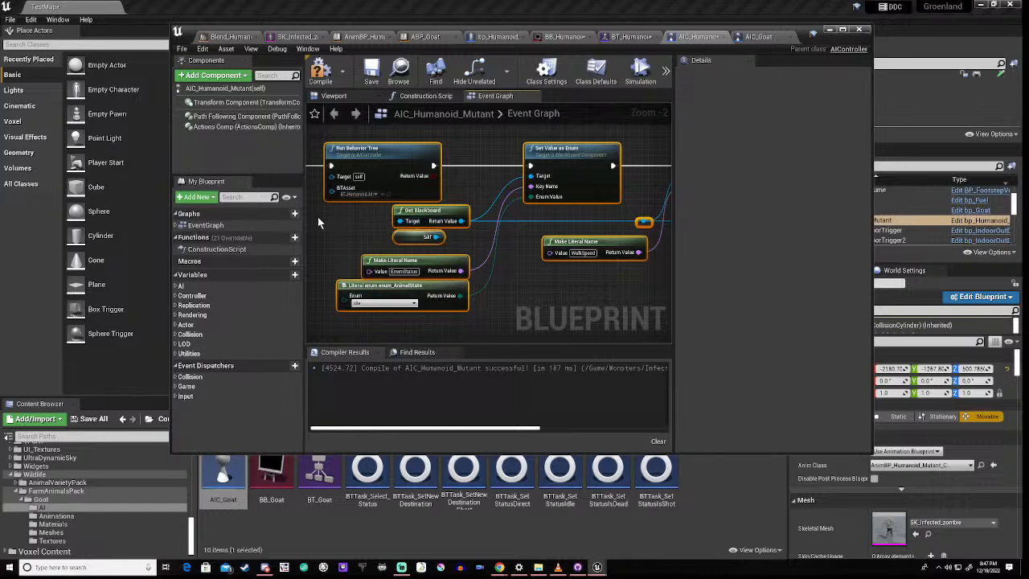
pyautogui.moveTo(317, 222); pyautogui.dragTo(448, 312)
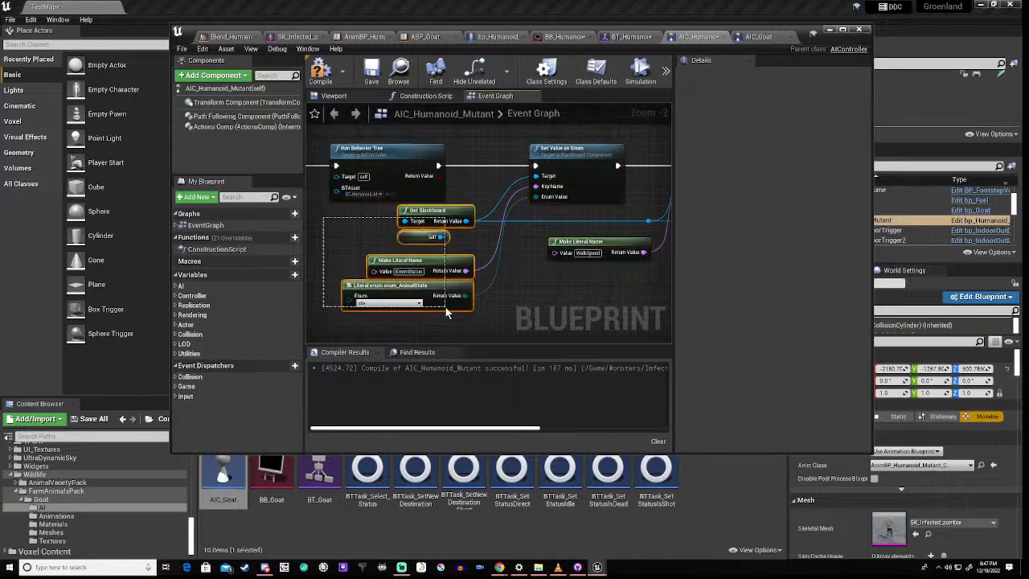
pyautogui.press('Delete')
pyautogui.moveTo(506, 135); pyautogui.dragTo(581, 179)
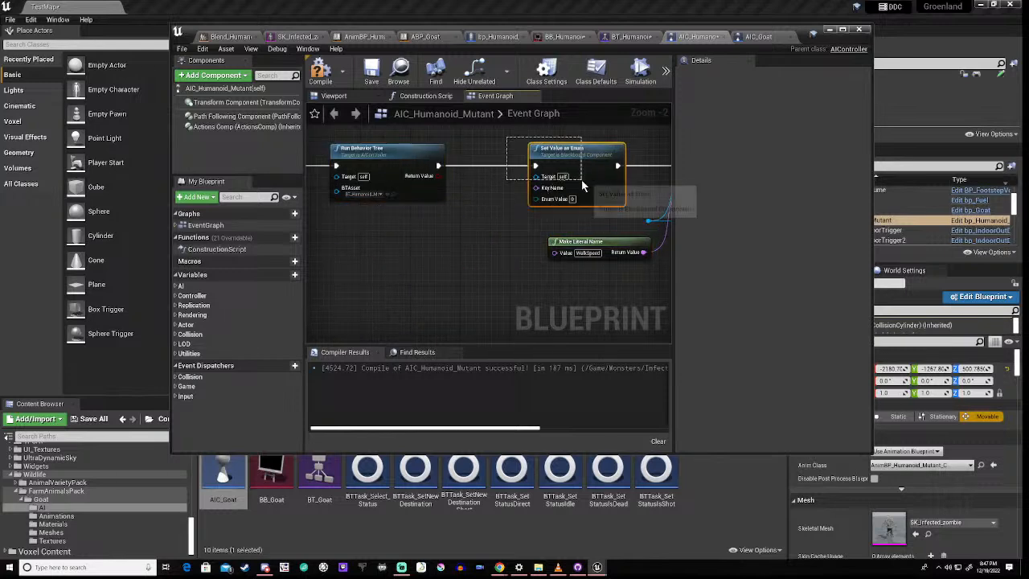
pyautogui.press('Delete')
# Step: Delete both Set Value as Float nodes with their WalkSpeed and RunSpeed literal names and reroute points
pyautogui.moveTo(607, 275); pyautogui.dragTo(387, 275, button='right')
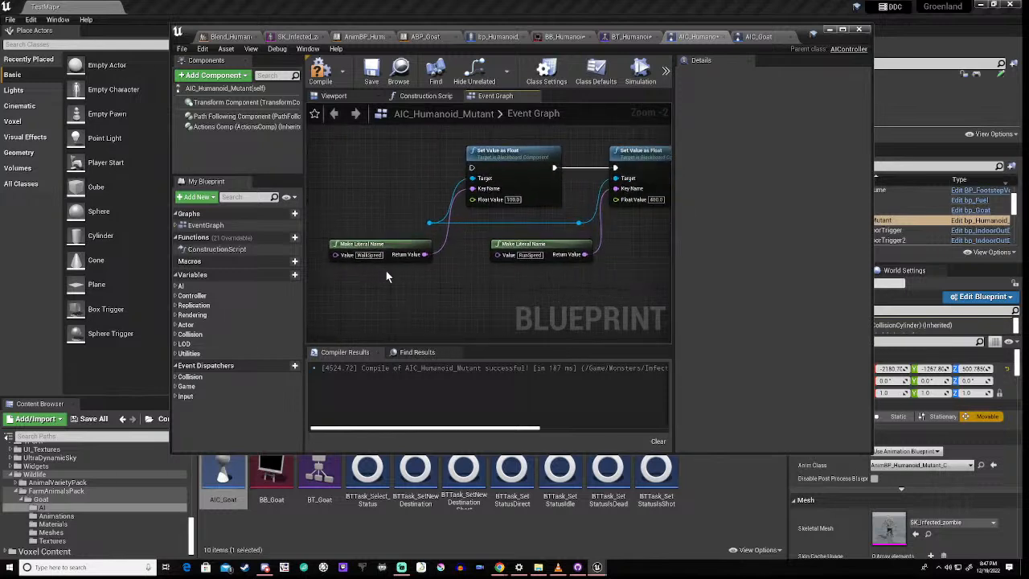
pyautogui.moveTo(378, 143); pyautogui.dragTo(477, 276)
pyautogui.press('Delete')
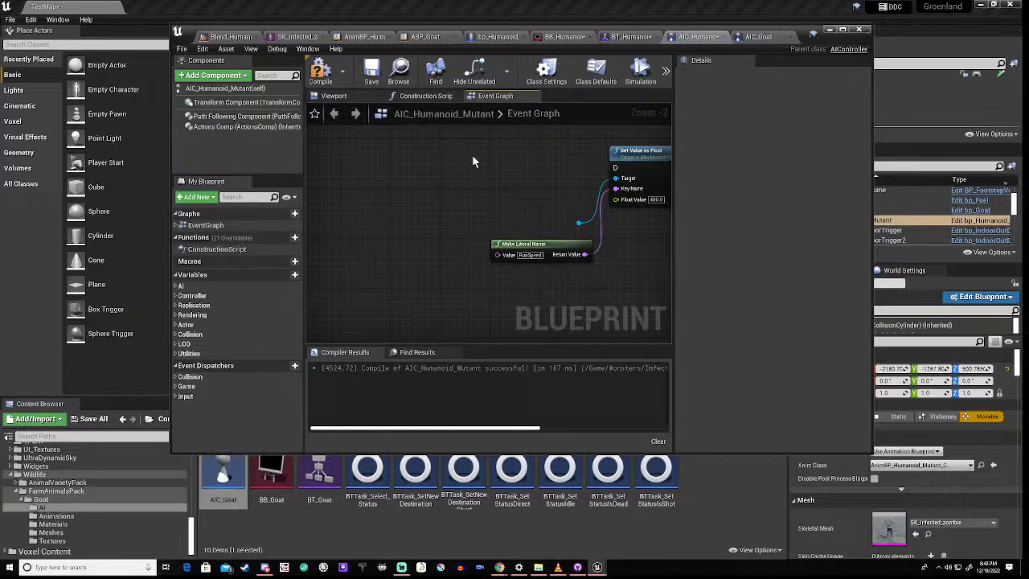
pyautogui.moveTo(472, 161); pyautogui.dragTo(634, 272)
pyautogui.press('Delete')
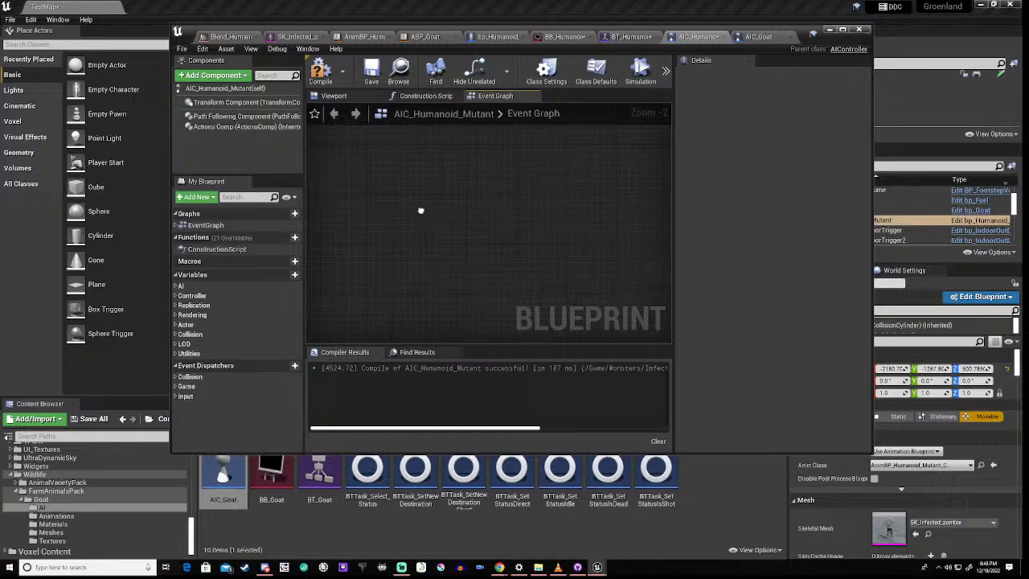
# Step: Align Event BeginPlay in a straight line with the Delay node and compile AIC_Humanoid_Mutant
pyautogui.moveTo(420, 211); pyautogui.dragTo(578, 268, button='right')
pyautogui.moveTo(345, 160); pyautogui.dragTo(534, 169, button='right')
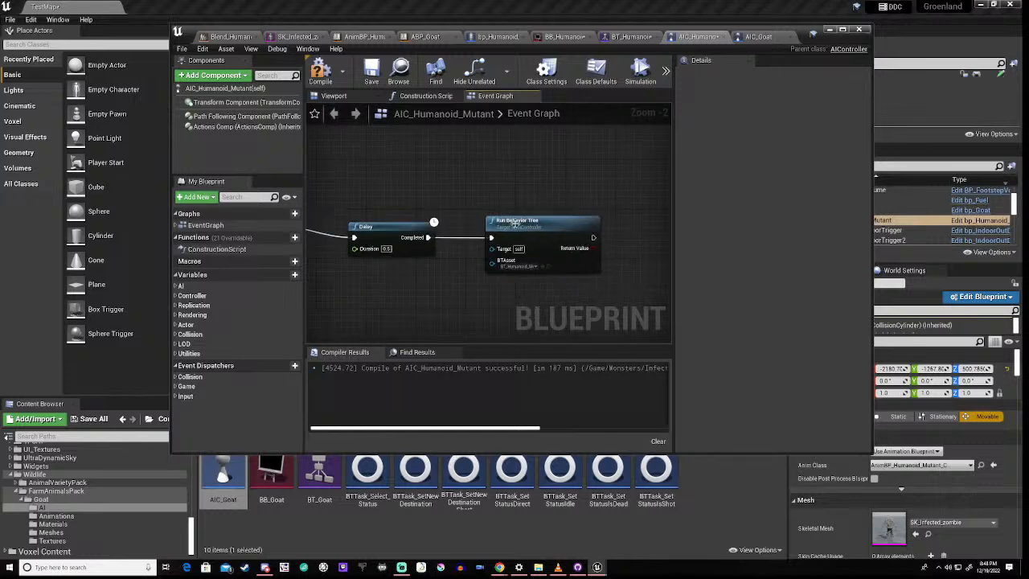
pyautogui.moveTo(390, 277); pyautogui.dragTo(489, 286, button='right')
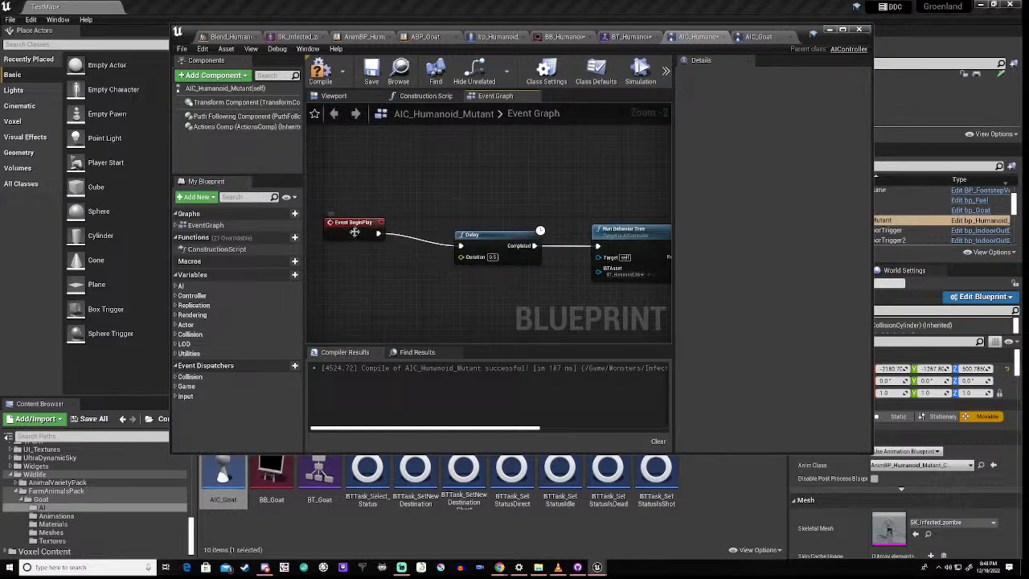
pyautogui.moveTo(360, 223); pyautogui.dragTo(360, 236)
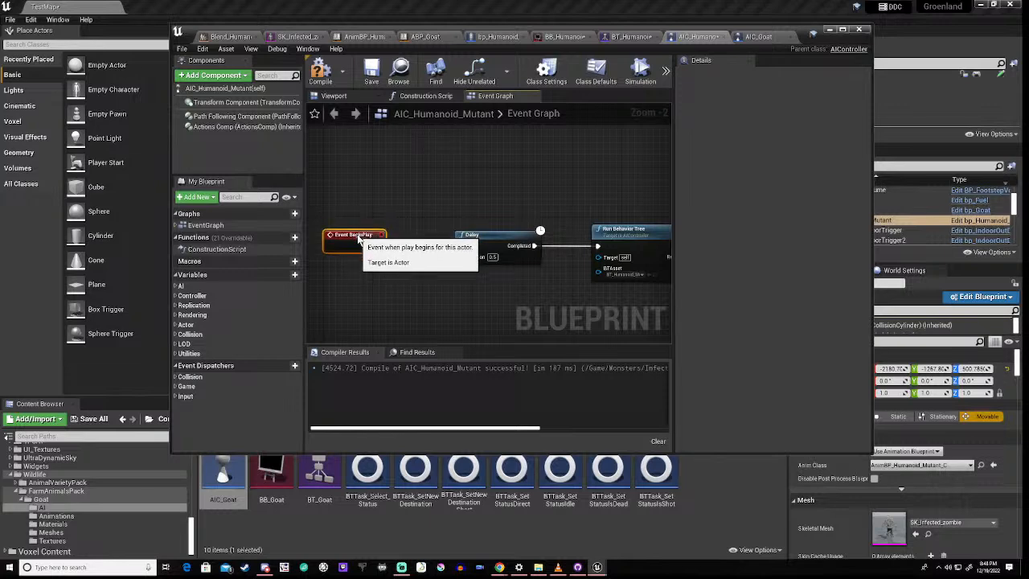
pyautogui.click(394, 290)
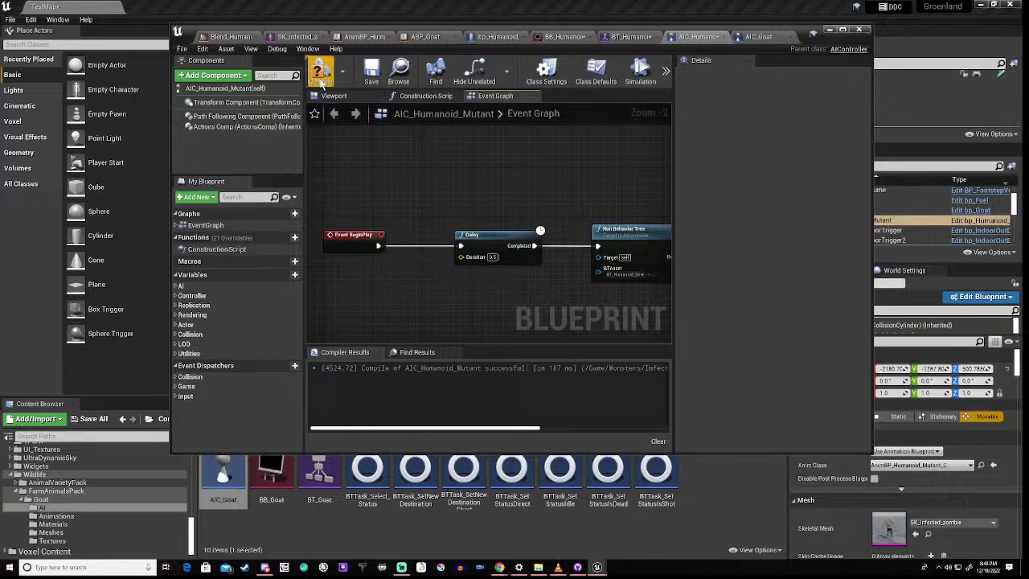
pyautogui.click(321, 74)
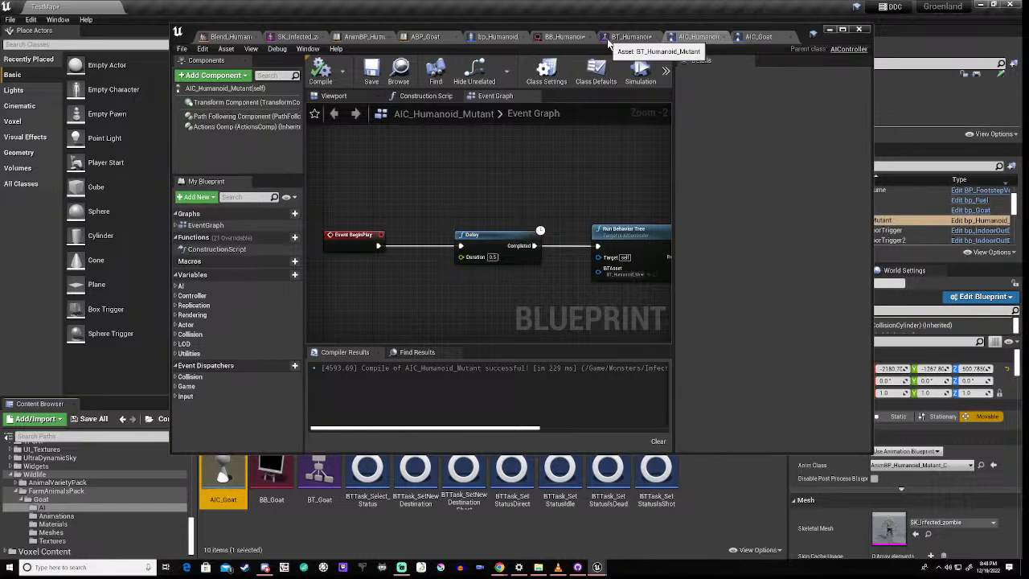
# Step: In bp_Humanoid_Mutant, set the Character Movement component's Max Walk Speed and Max Walk Speed Crouched to 150
pyautogui.click(496, 38)
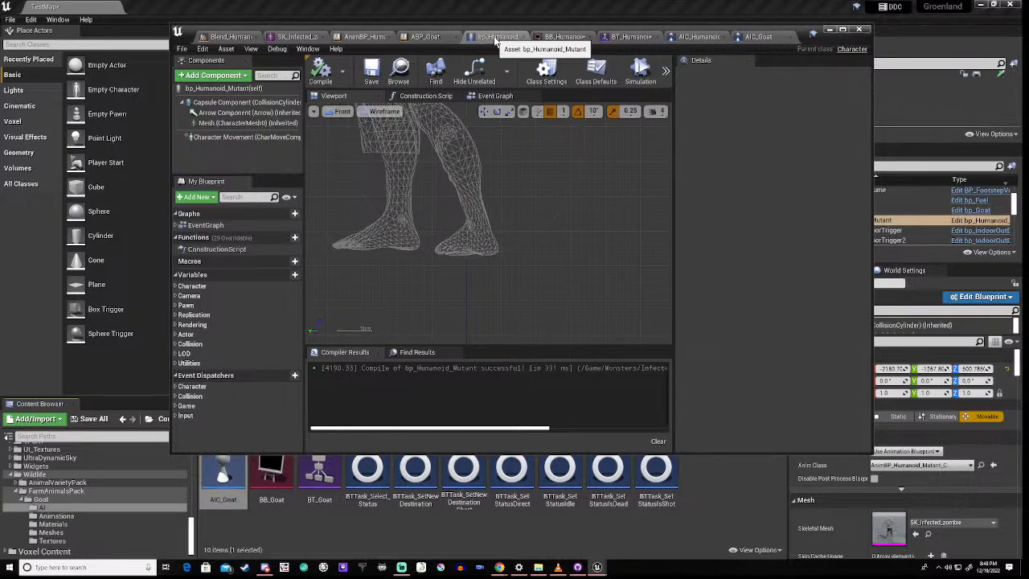
pyautogui.click(220, 138)
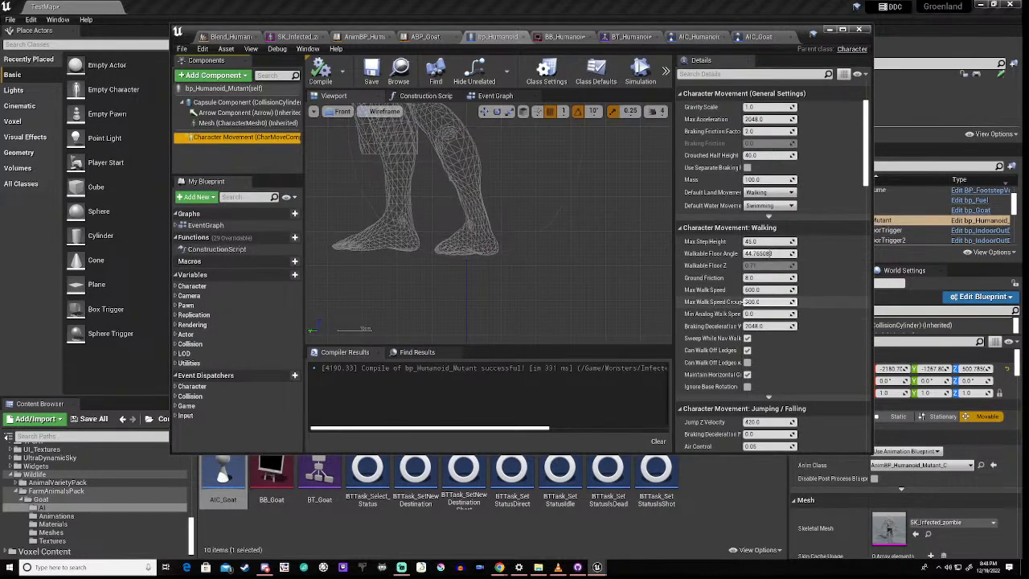
pyautogui.click(768, 289)
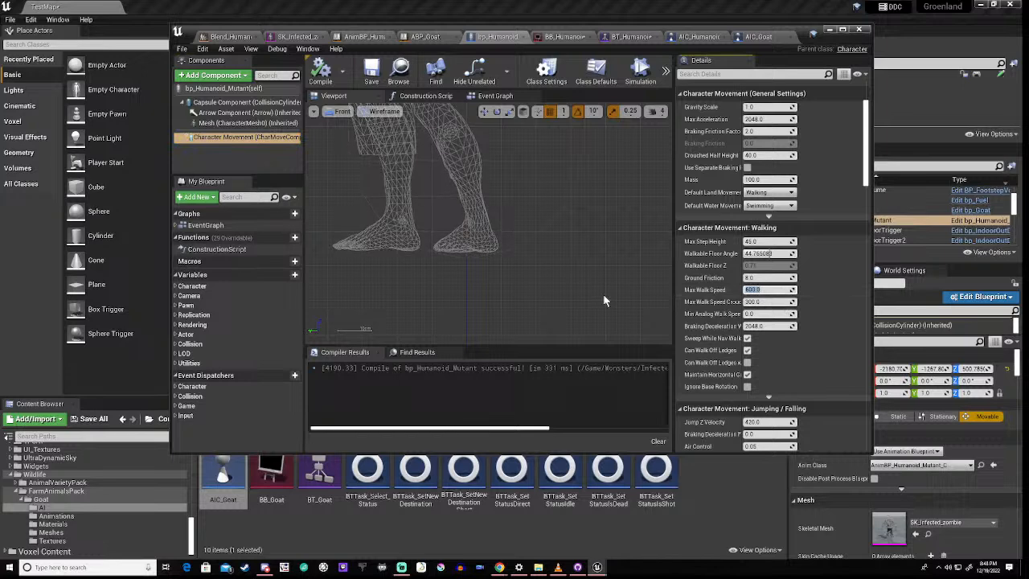
pyautogui.write('200')
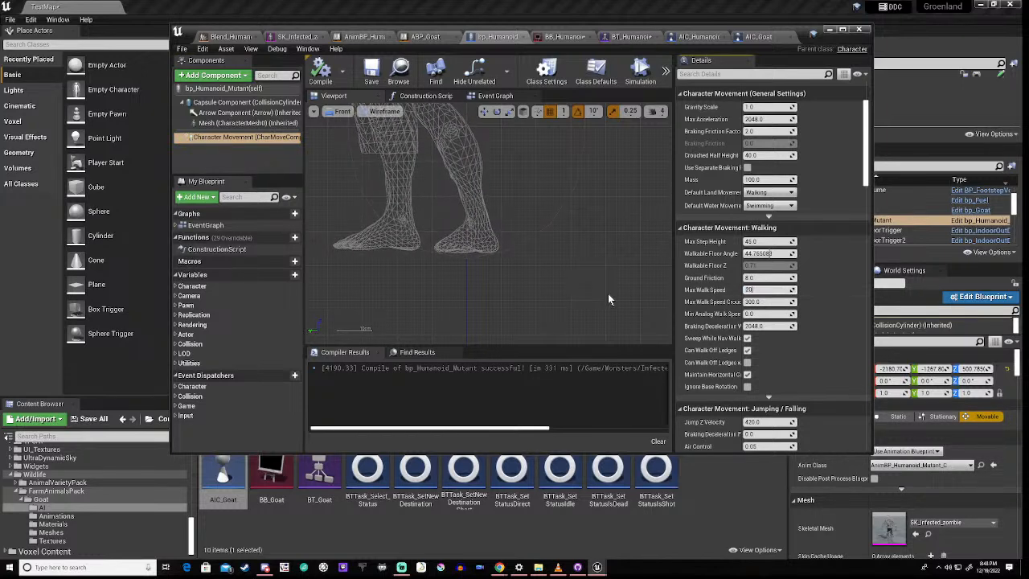
pyautogui.press('BackSpace')
pyautogui.press('BackSpace')
pyautogui.press('BackSpace')
pyautogui.write('150')
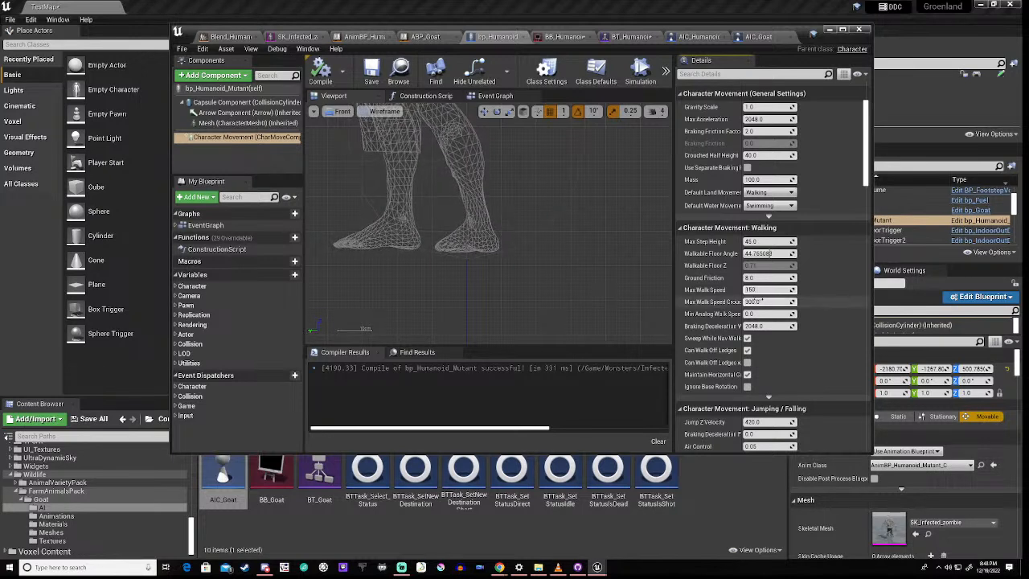
pyautogui.press('Tab')
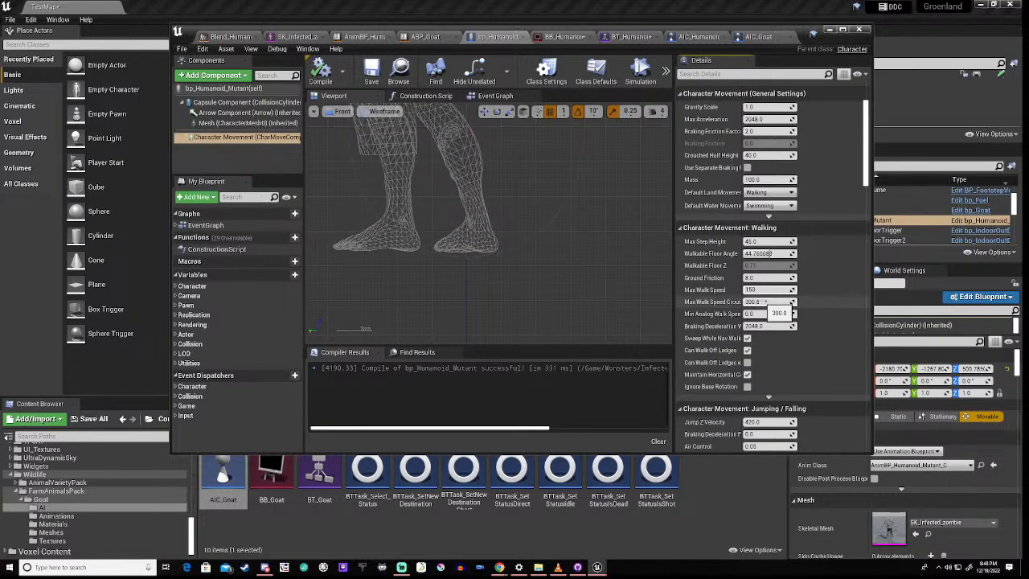
pyautogui.write('150')
pyautogui.press('Return')
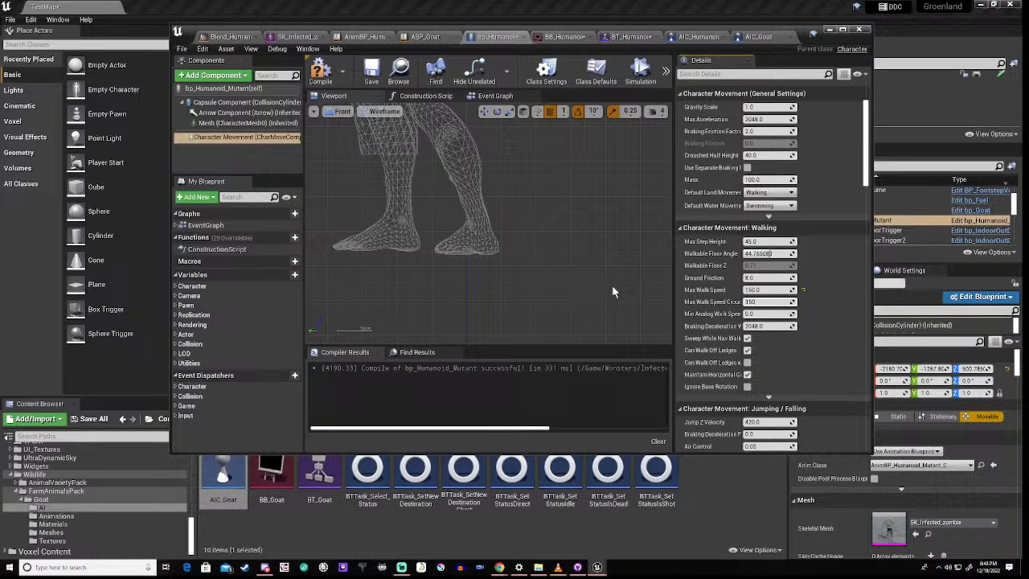
# Step: Look through the Character Movement component's remaining settings and compile bp_Humanoid_Mutant
pyautogui.scroll(-2, 737, 319)
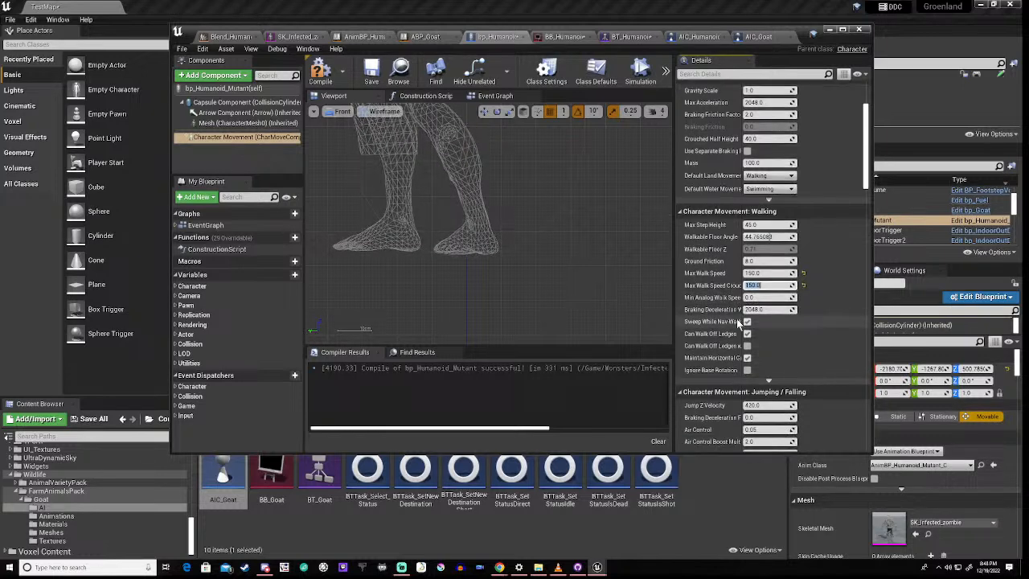
pyautogui.scroll(-3, 736, 319)
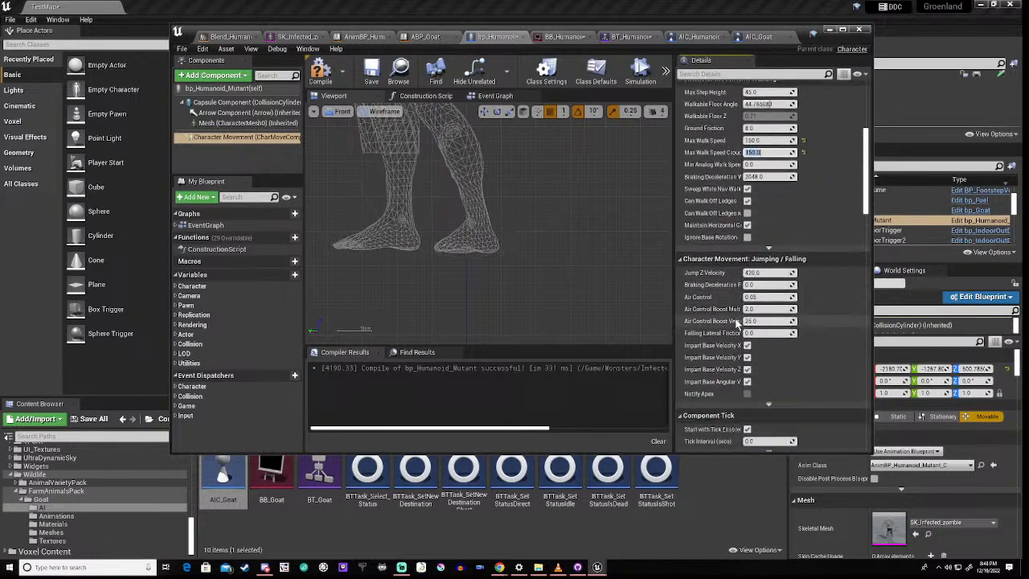
pyautogui.scroll(-9, 737, 320)
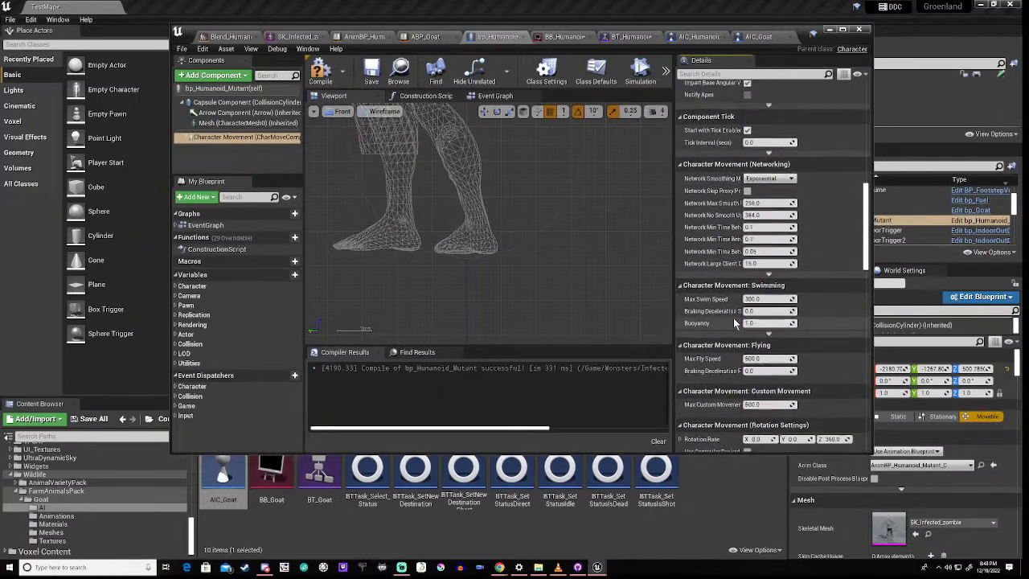
pyautogui.scroll(-5, 734, 317)
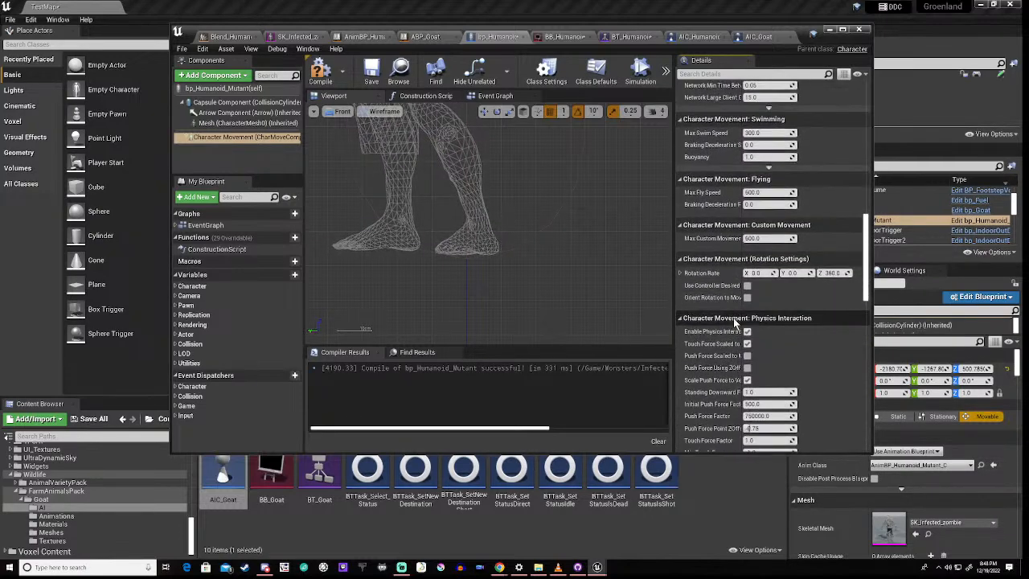
pyautogui.scroll(-2, 734, 318)
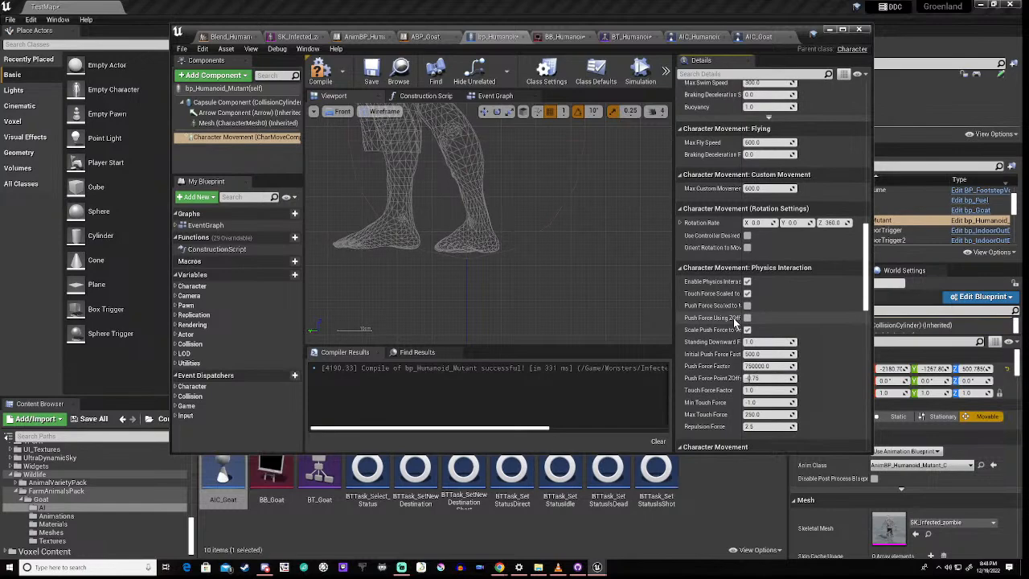
pyautogui.scroll(13, 733, 318)
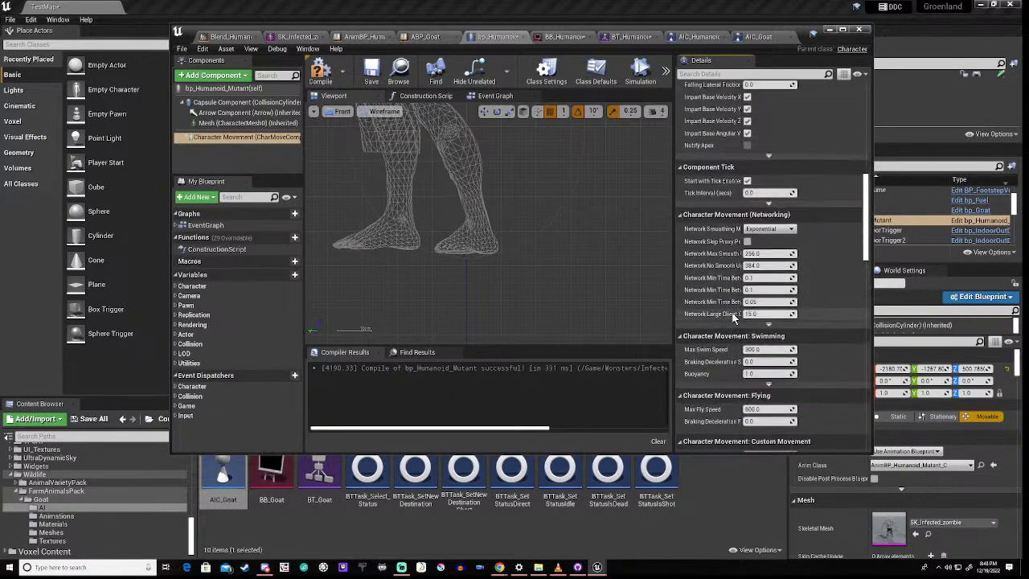
pyautogui.scroll(12, 731, 314)
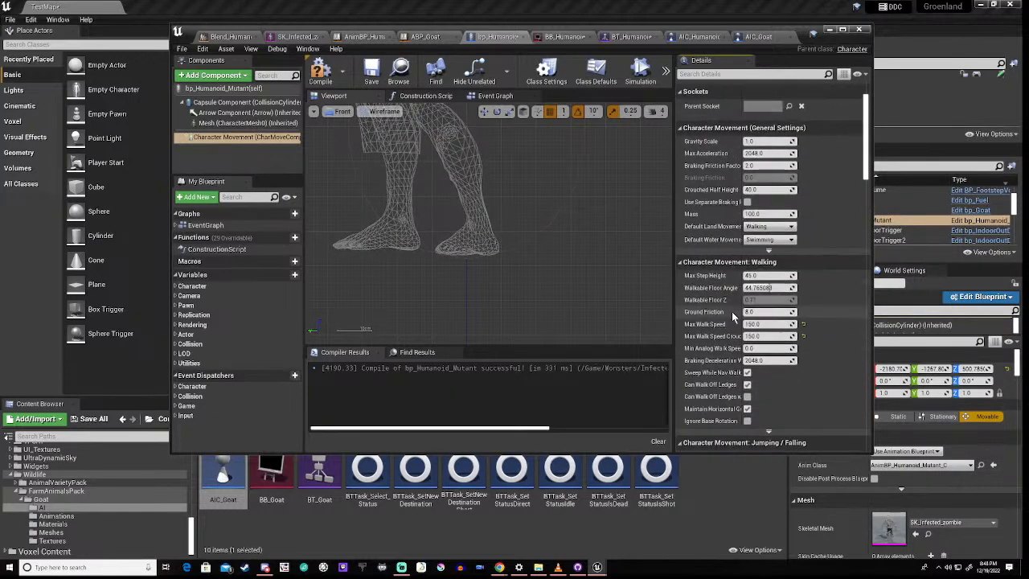
pyautogui.click(320, 73)
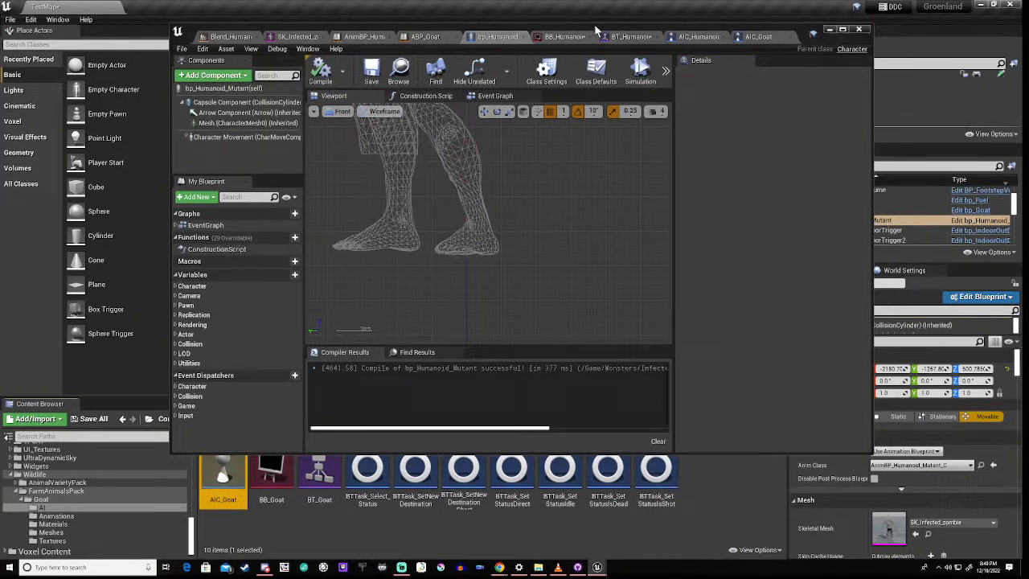
# Step: Set bp_Humanoid_Mutant's AI Controller Class to AIC_Humanoid_Mutant and Auto Possess AI to Placed in World or Spawned, and compile it
pyautogui.moveTo(597, 24); pyautogui.dragTo(586, 112)
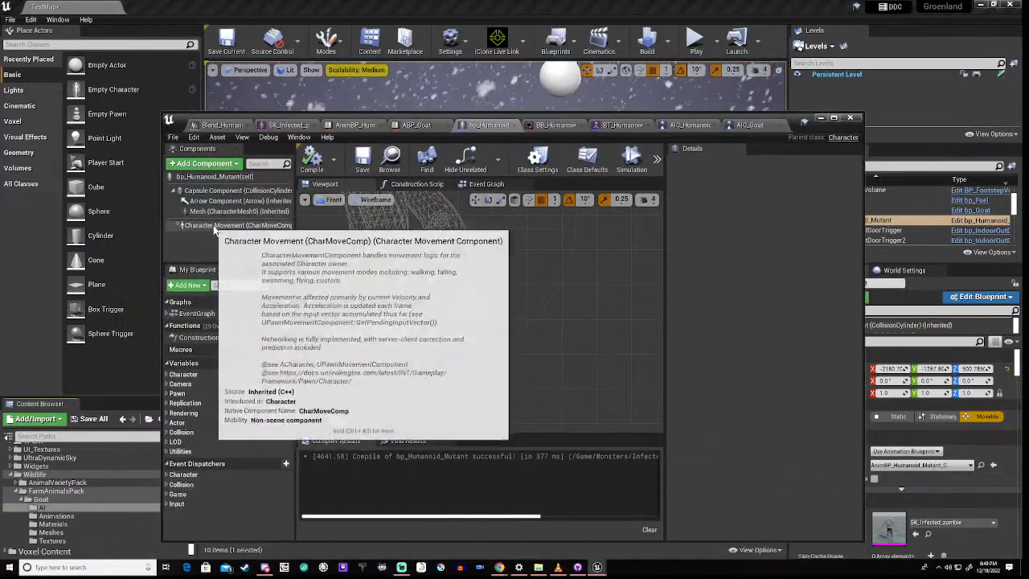
pyautogui.click(212, 177)
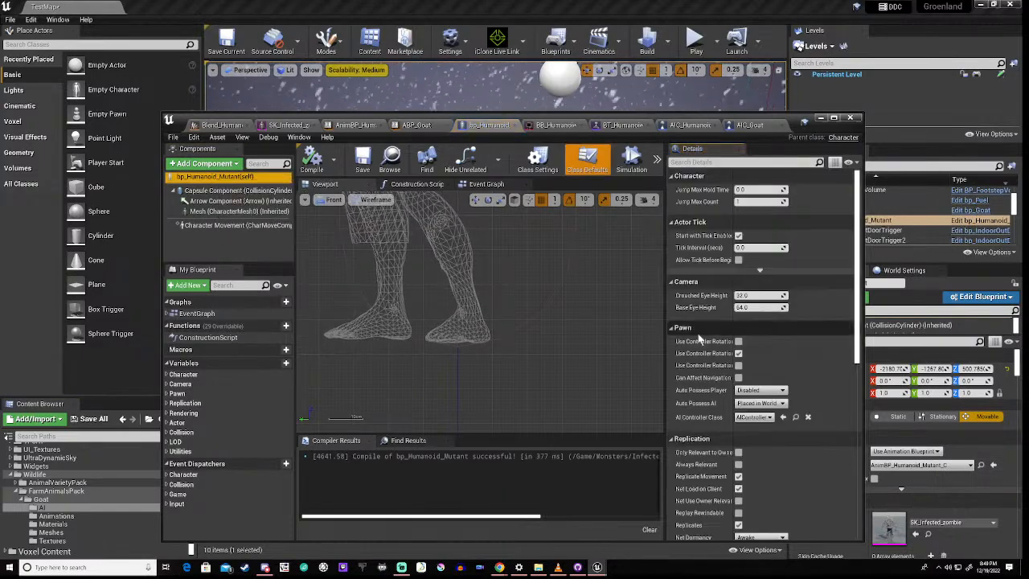
pyautogui.scroll(-5, 751, 375)
pyautogui.click(760, 350)
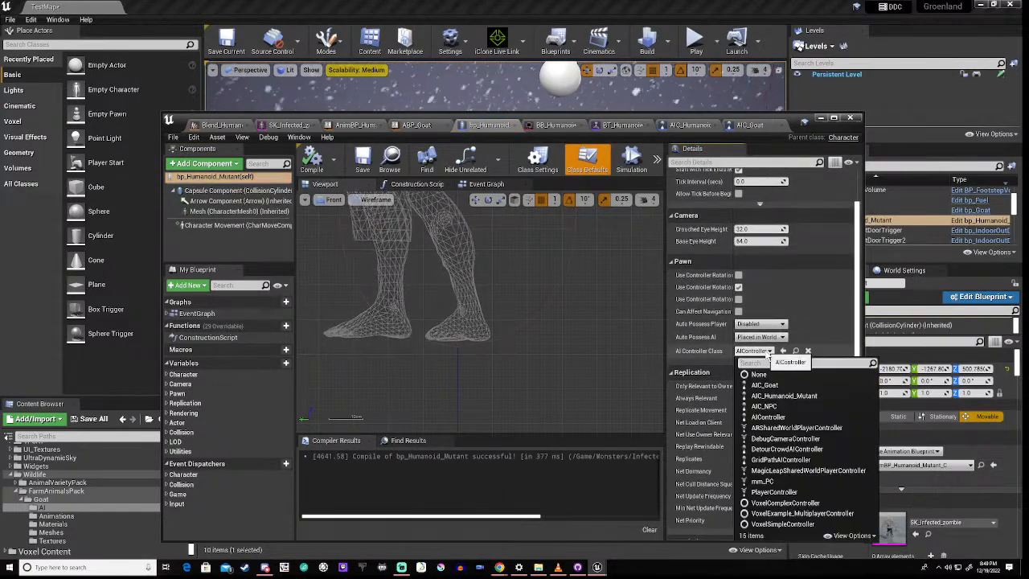
pyautogui.click(779, 397)
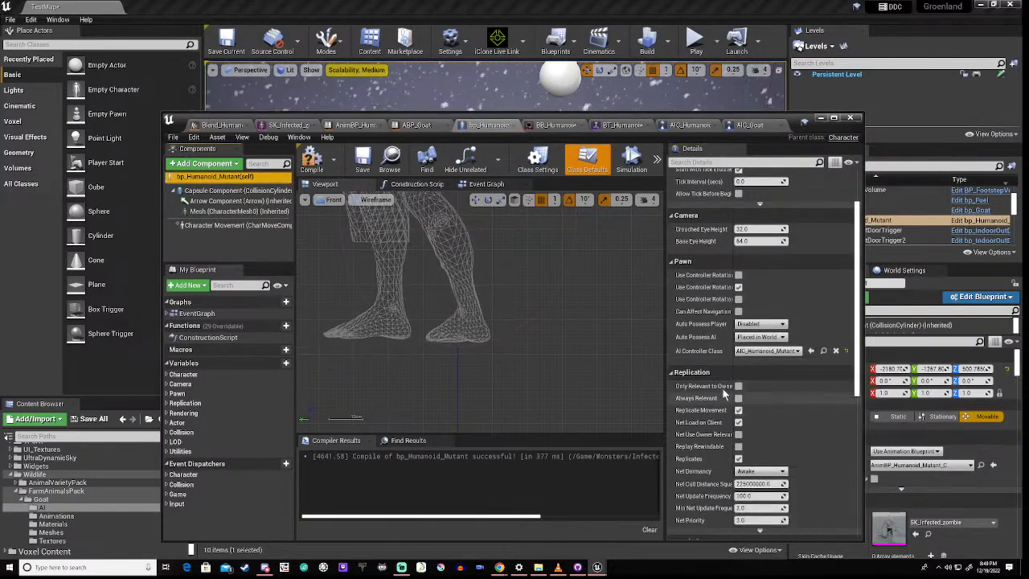
pyautogui.click(768, 337)
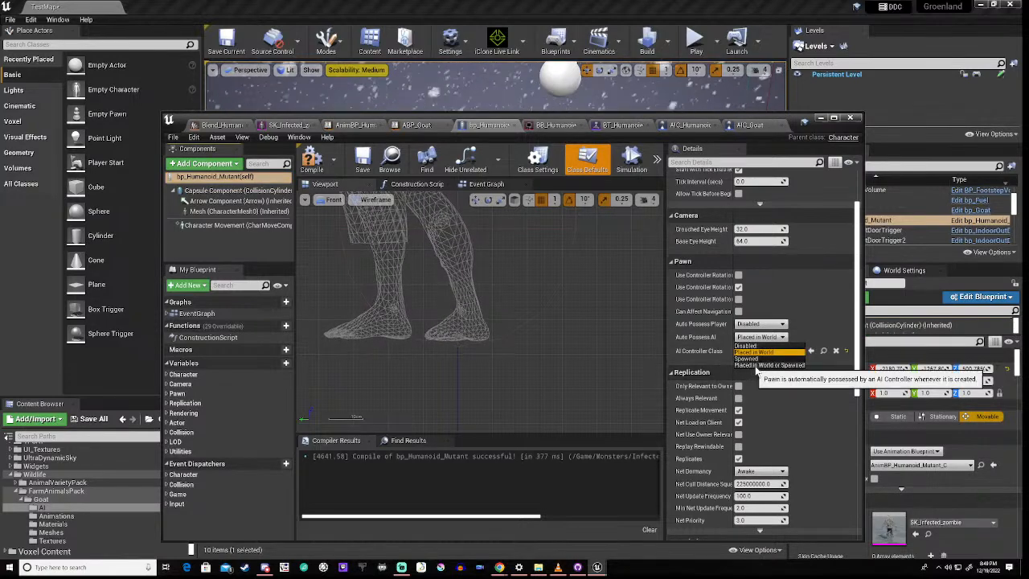
pyautogui.click(751, 366)
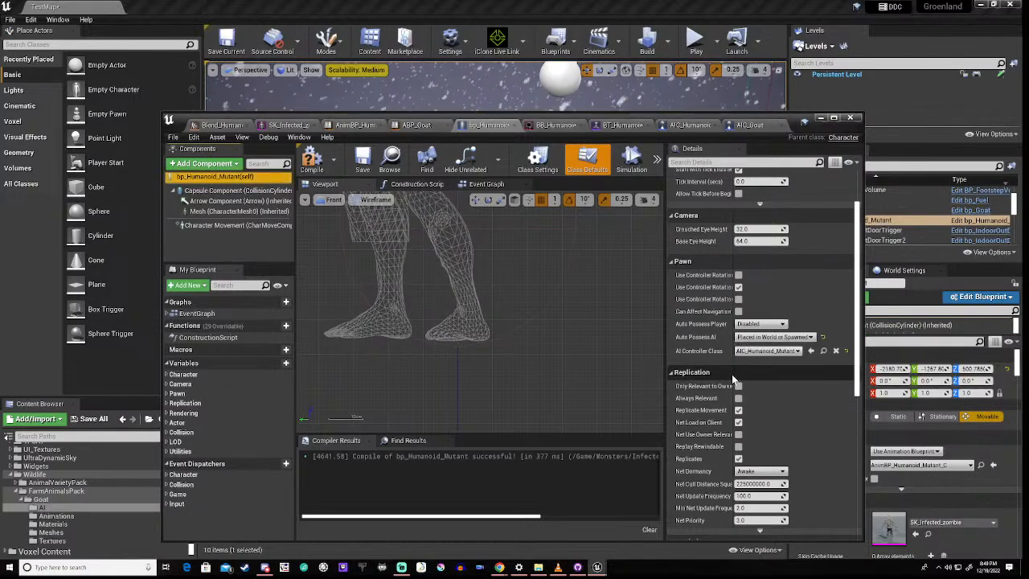
pyautogui.click(312, 161)
# Step: Play the level and walk the character over to the humanoid mutant to test whether its AI moves it
pyautogui.moveTo(543, 121); pyautogui.dragTo(506, 422)
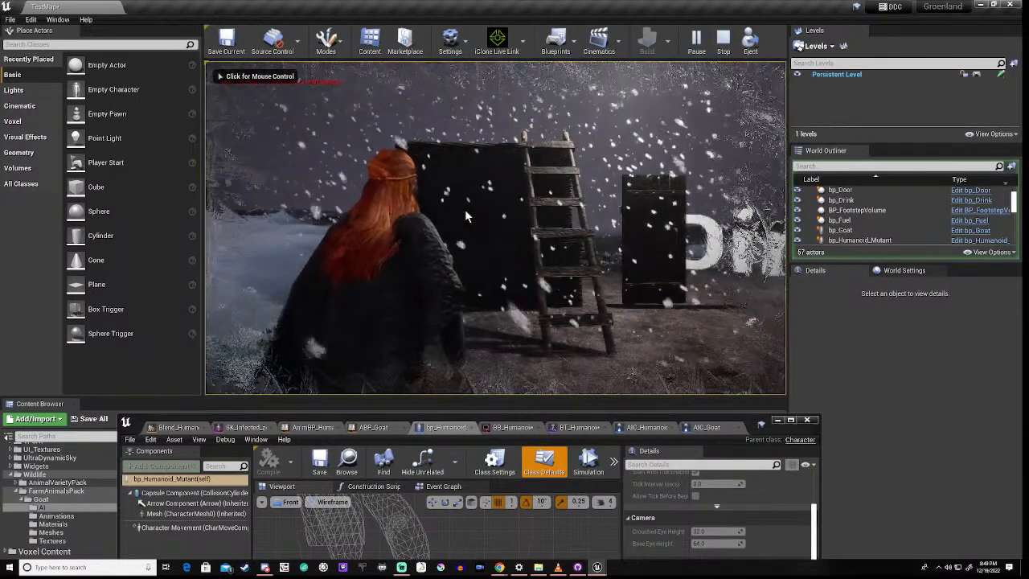
pyautogui.click(465, 209)
pyautogui.press('w')
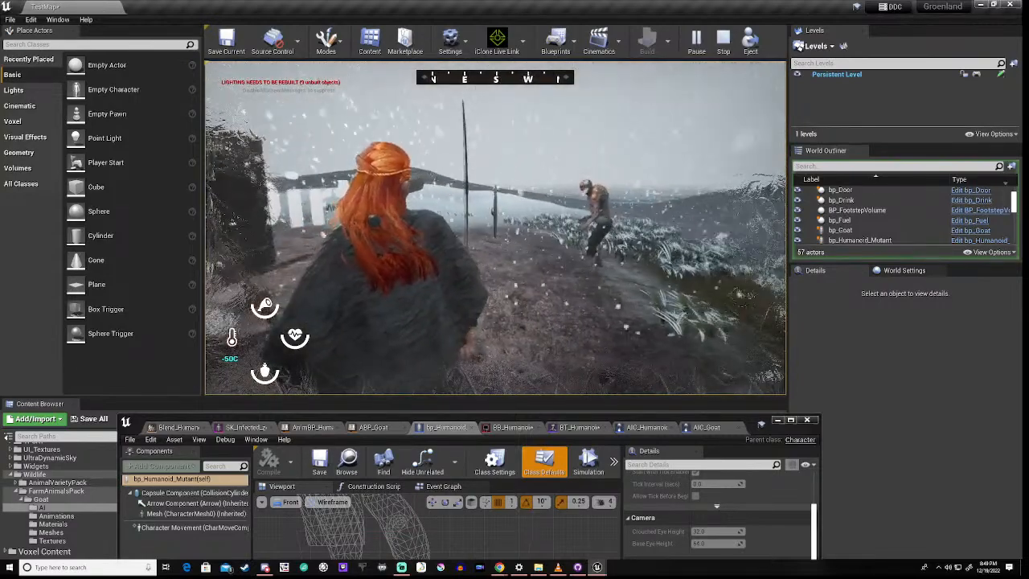
pyautogui.hotkey('shift', 'F1')
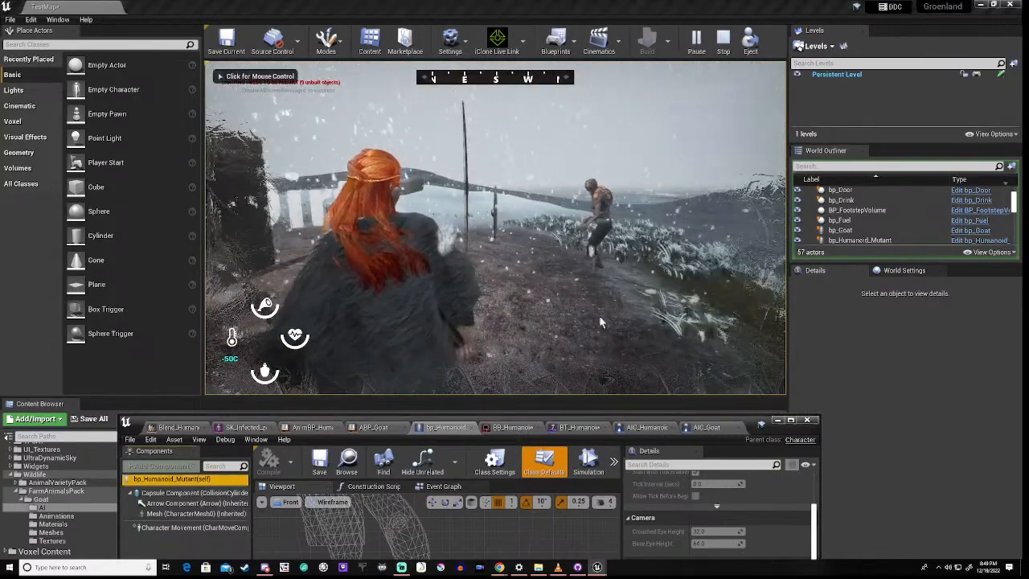
# Step: Examine which node of BT_Humanoid_Mutant is executing during the simulation, along with its blackboard keys
pyautogui.click(573, 427)
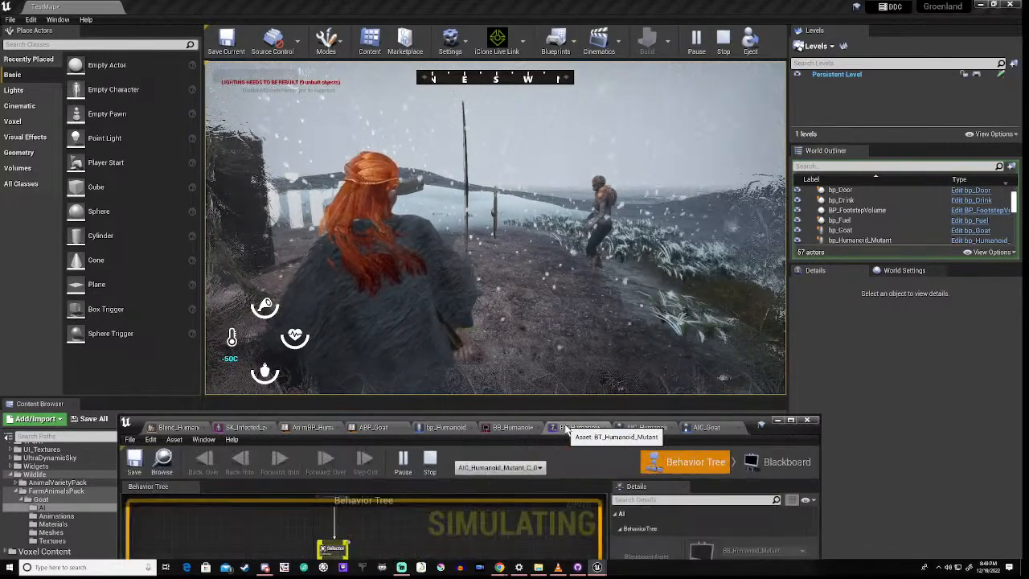
pyautogui.moveTo(544, 417); pyautogui.dragTo(591, 201)
pyautogui.moveTo(320, 519); pyautogui.dragTo(372, 398, button='right')
pyautogui.scroll(4, 417, 417)
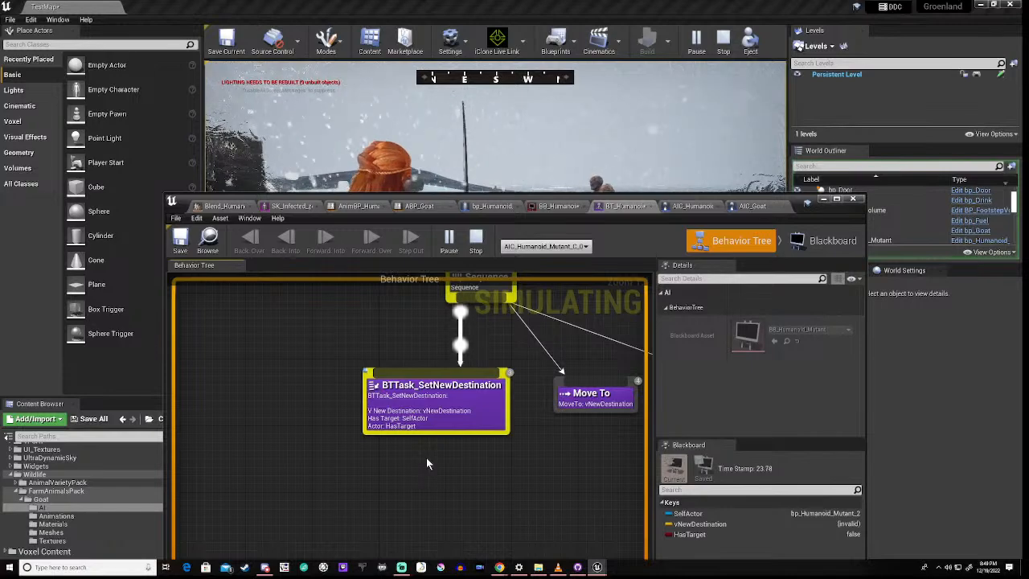
# Step: Stop the simulation and set the BTTask_SetNewDestination node's Actor to SelfActor and Has Target to HasTarget
pyautogui.moveTo(408, 417)
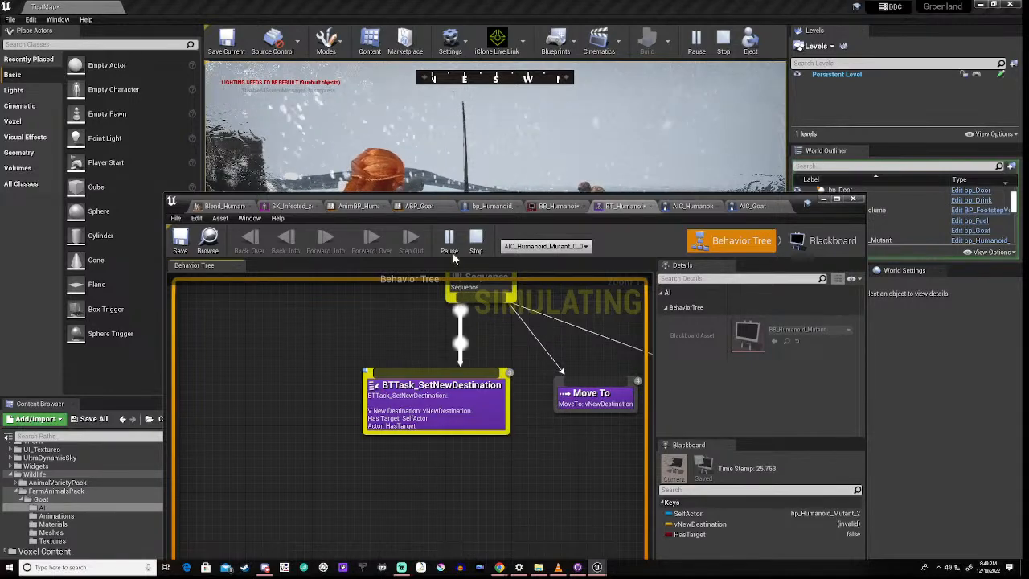
pyautogui.click(404, 423)
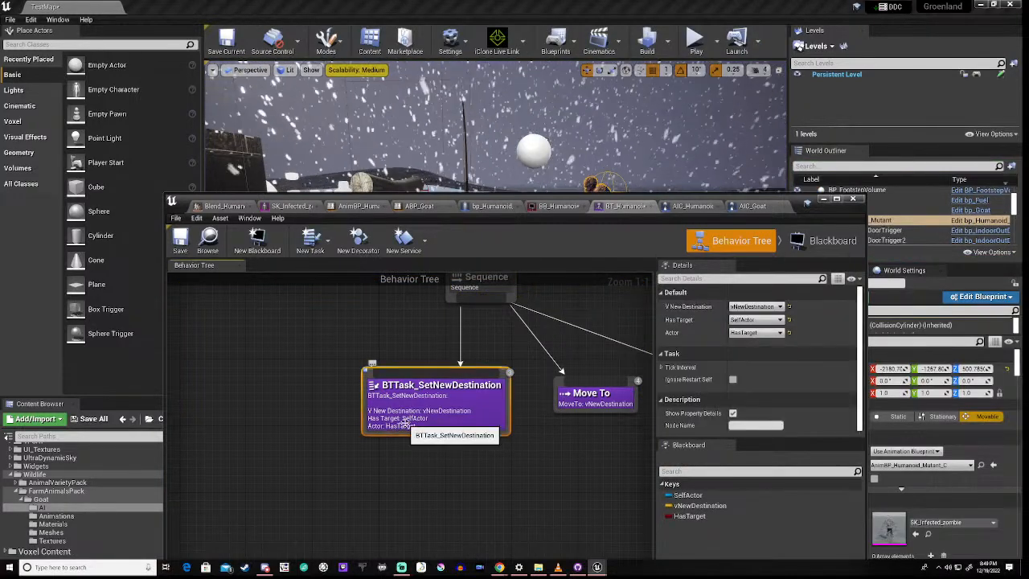
pyautogui.click(756, 333)
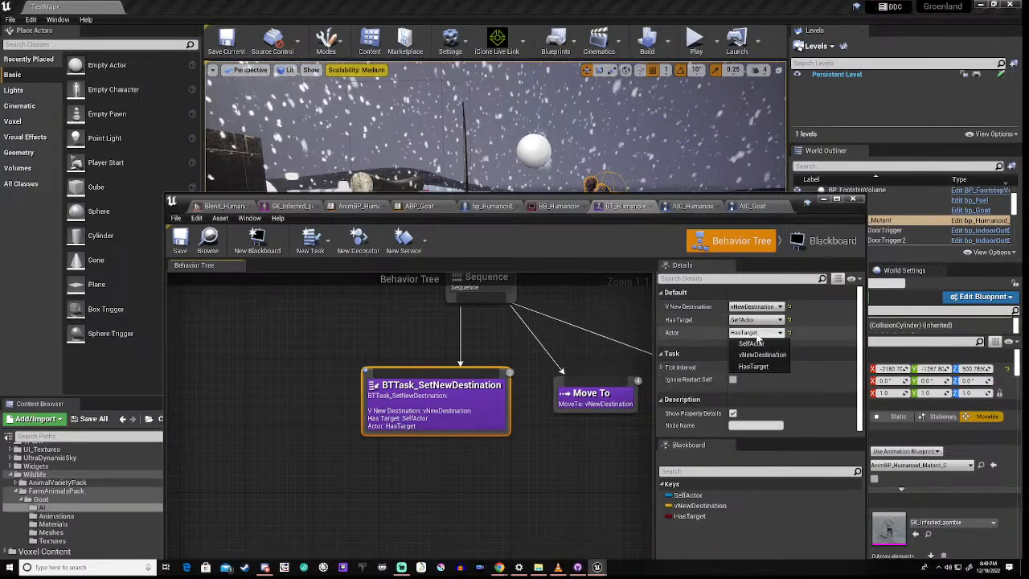
pyautogui.click(752, 344)
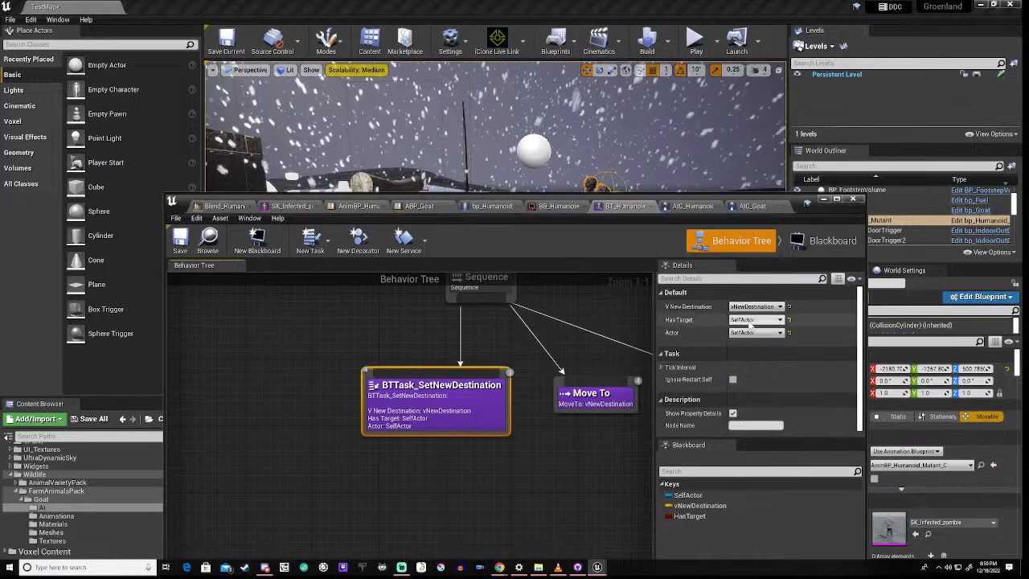
pyautogui.click(756, 319)
pyautogui.click(747, 353)
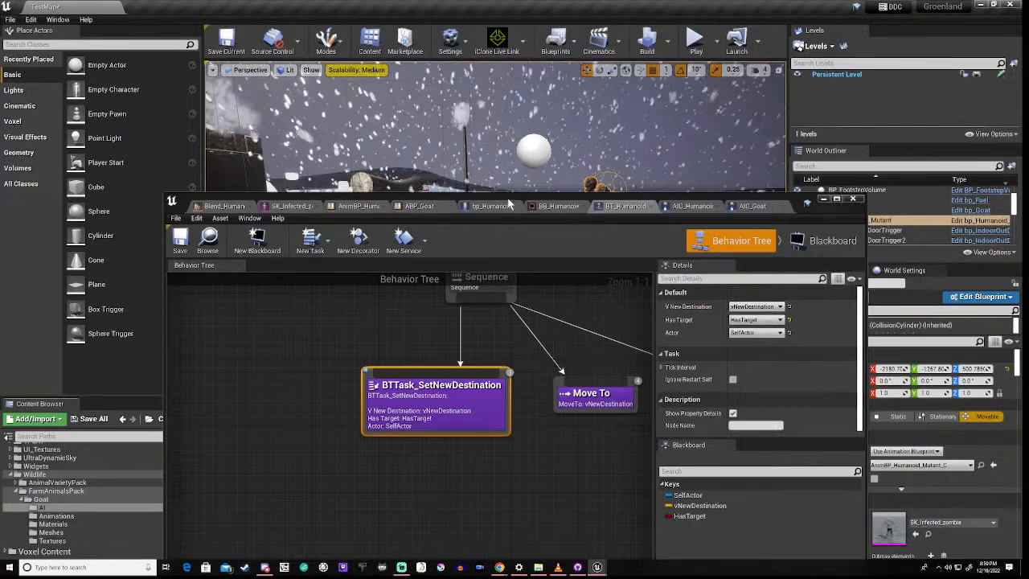
# Step: Play the level again and approach the mutant to test the corrected behavior tree keys
pyautogui.moveTo(505, 199); pyautogui.dragTo(453, 408)
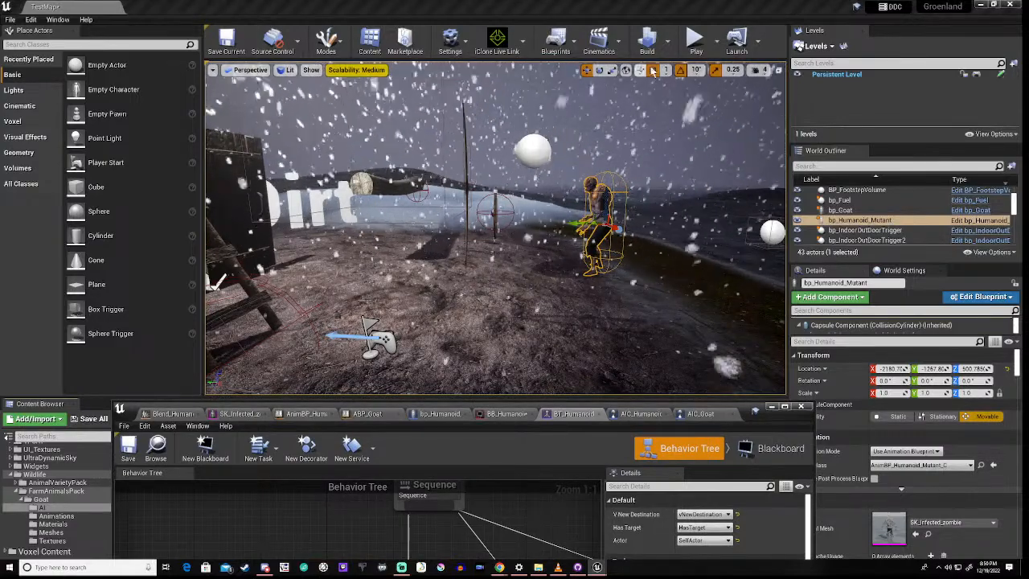
pyautogui.click(693, 45)
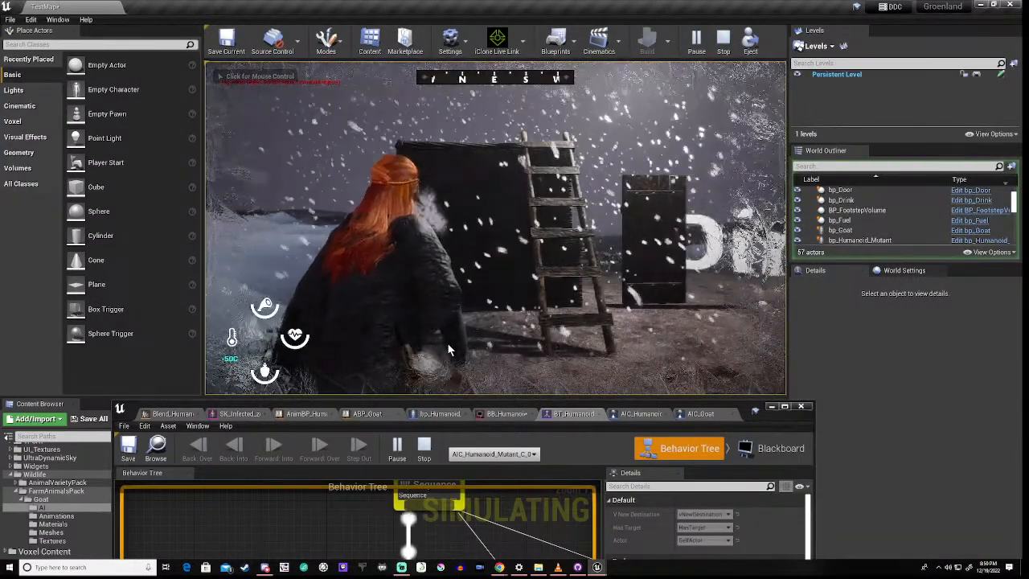
pyautogui.click(447, 351)
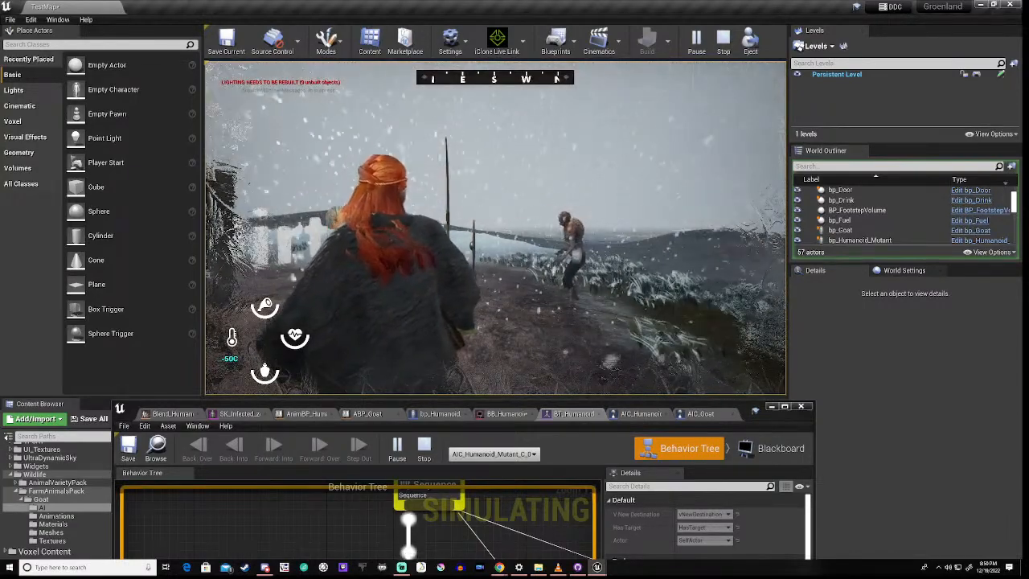
pyautogui.hotkey('shift', 'F1')
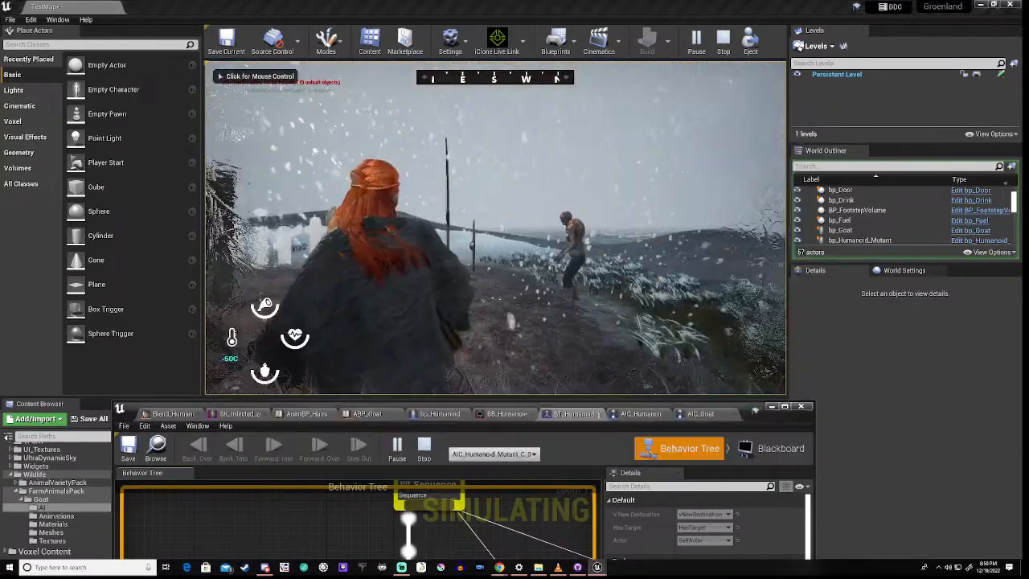
# Step: Open BTTask_SetNewDestination from the running behavior tree and examine its Branch condition and the Has Target blackboard check
pyautogui.moveTo(542, 410); pyautogui.dragTo(547, 190)
pyautogui.moveTo(414, 394)
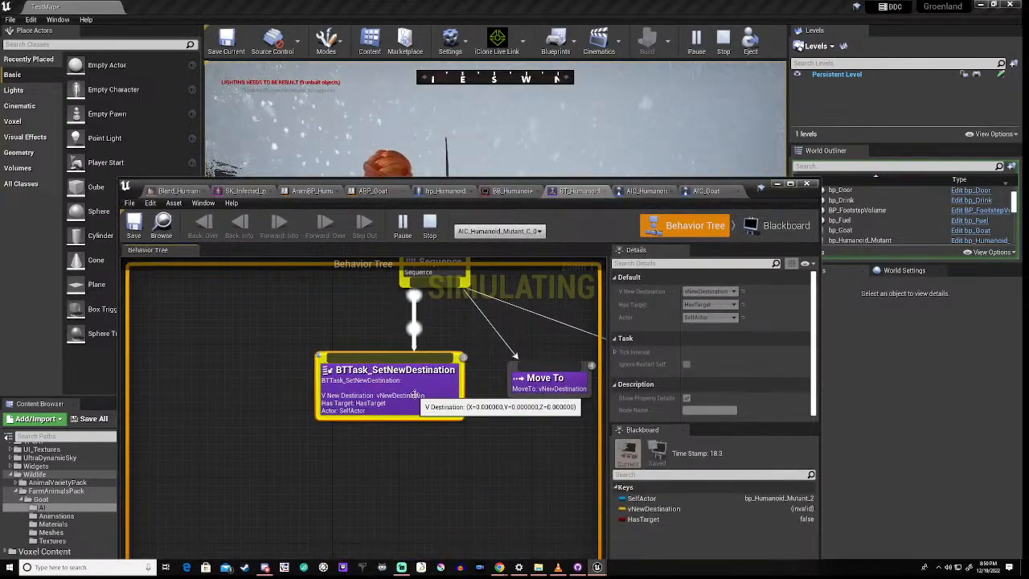
pyautogui.doubleClick(415, 394)
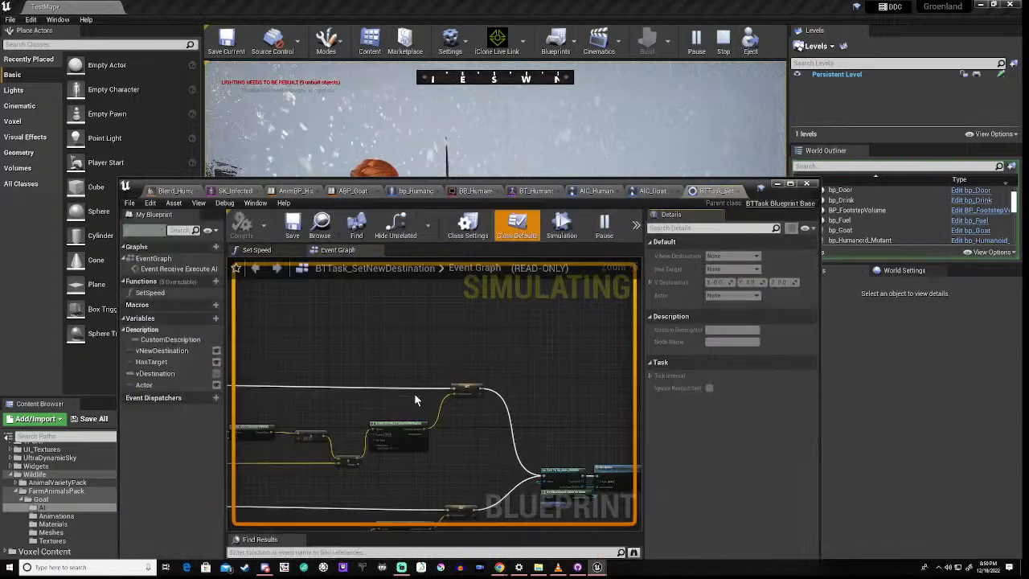
pyautogui.moveTo(324, 421); pyautogui.dragTo(655, 324, button='right')
pyautogui.moveTo(509, 412); pyautogui.dragTo(510, 405, button='right')
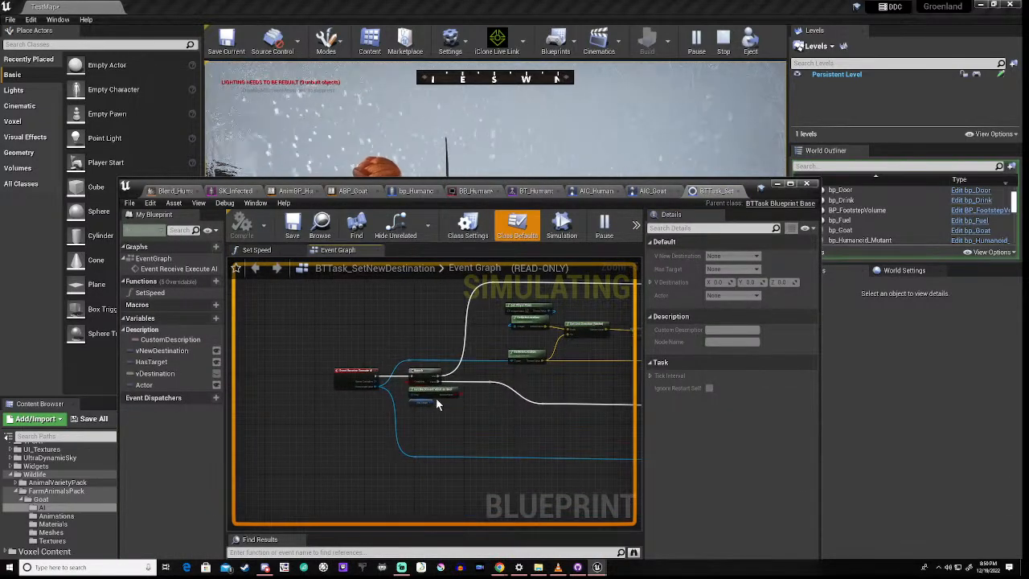
pyautogui.scroll(5, 436, 399)
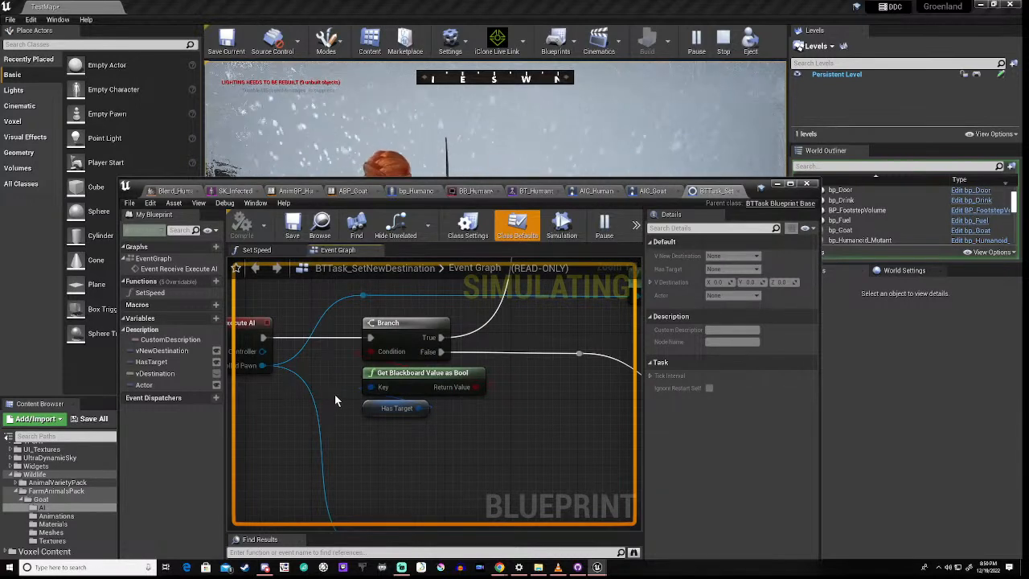
pyautogui.moveTo(341, 392); pyautogui.dragTo(383, 394, button='right')
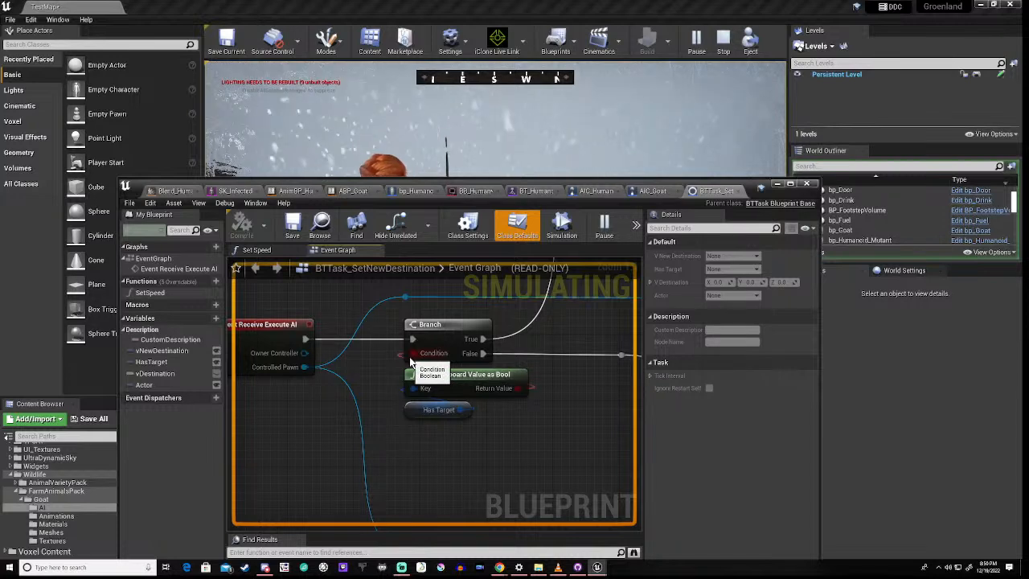
# Step: Examine the GetRandomReachablePointInRadius and GetActorLocation nodes that feed V Destination on the Branch's False path
pyautogui.scroll(-4, 412, 363)
pyautogui.moveTo(516, 383); pyautogui.dragTo(119, 373, button='right')
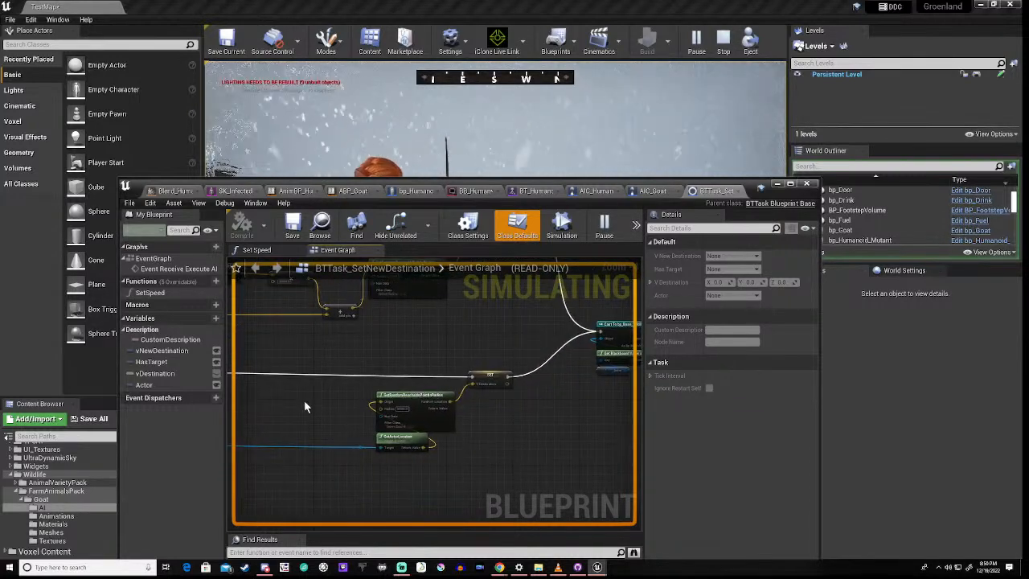
pyautogui.scroll(3, 377, 416)
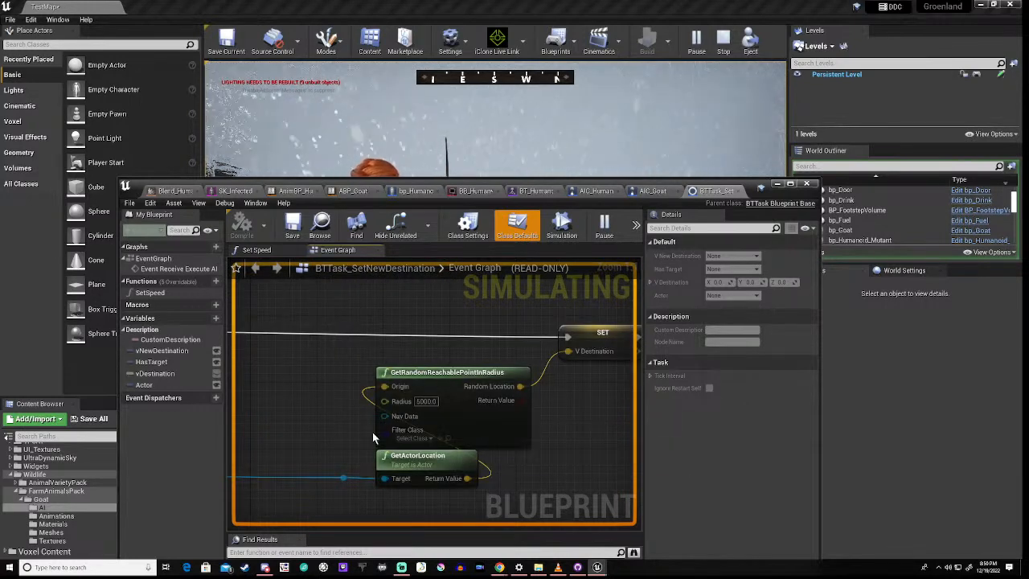
# Step: Add a breakpoint to the SET V Destination node on the Branch's False path in BTTask_SetNewDestination
pyautogui.scroll(-2, 329, 418)
pyautogui.moveTo(516, 407); pyautogui.dragTo(280, 453, button='right')
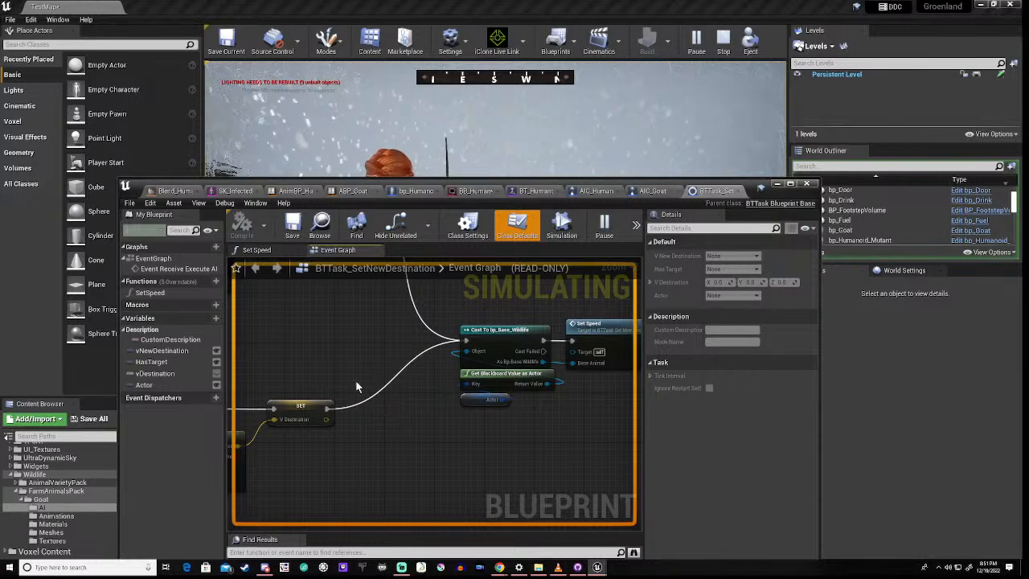
pyautogui.moveTo(286, 365); pyautogui.dragTo(312, 546, button='right')
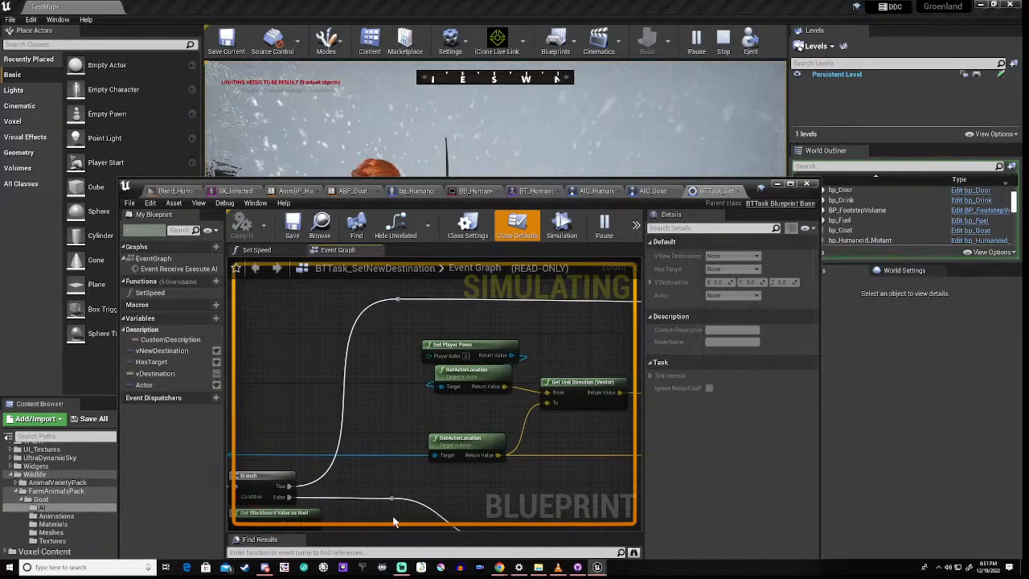
pyautogui.moveTo(565, 437); pyautogui.dragTo(68, 262, button='right')
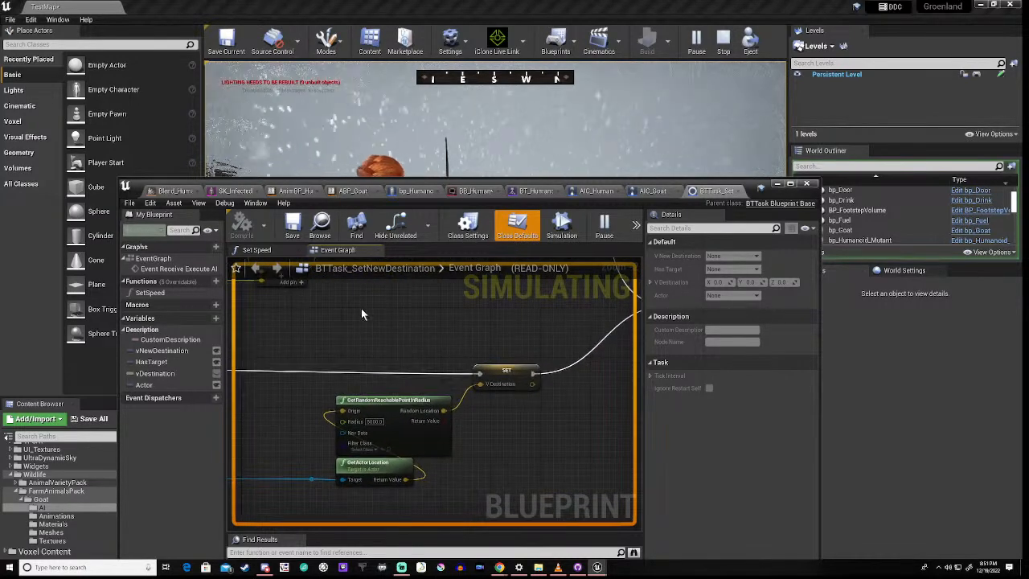
pyautogui.rightClick(500, 371)
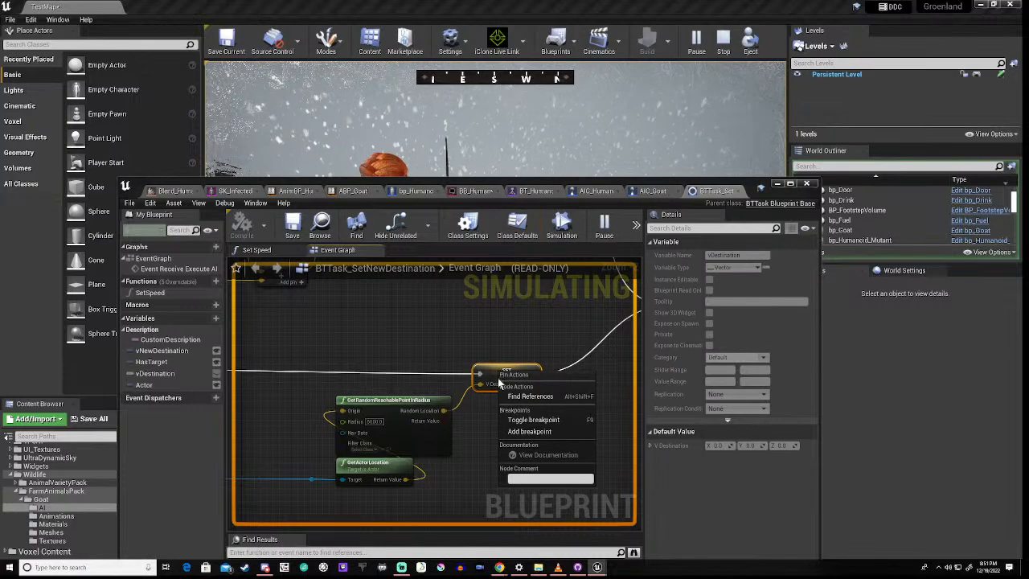
pyautogui.click(529, 431)
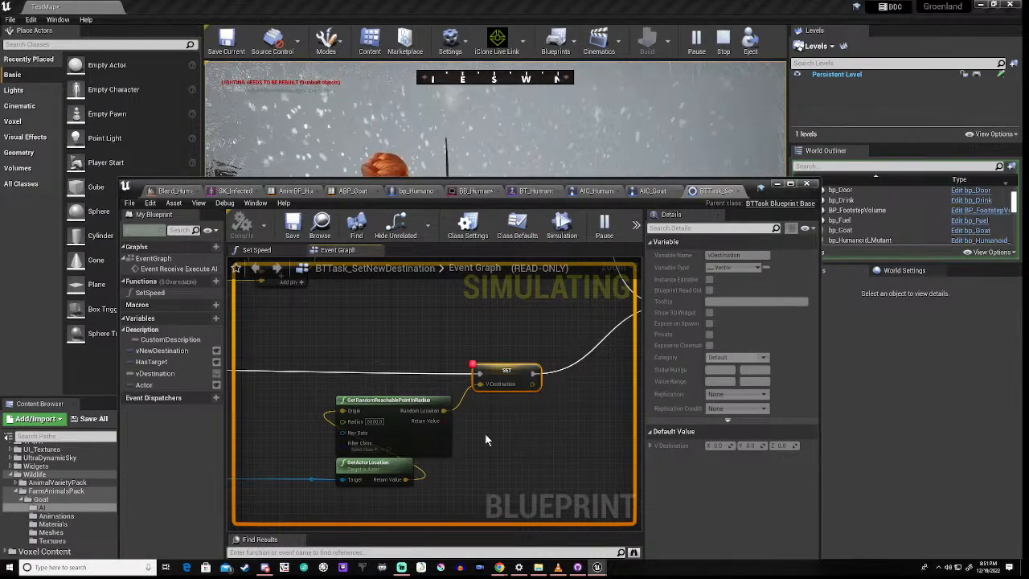
# Step: Add a breakpoint to the SET V Destination node on the Branch's True path
pyautogui.scroll(-2, 485, 439)
pyautogui.moveTo(447, 374); pyautogui.dragTo(424, 441, button='right')
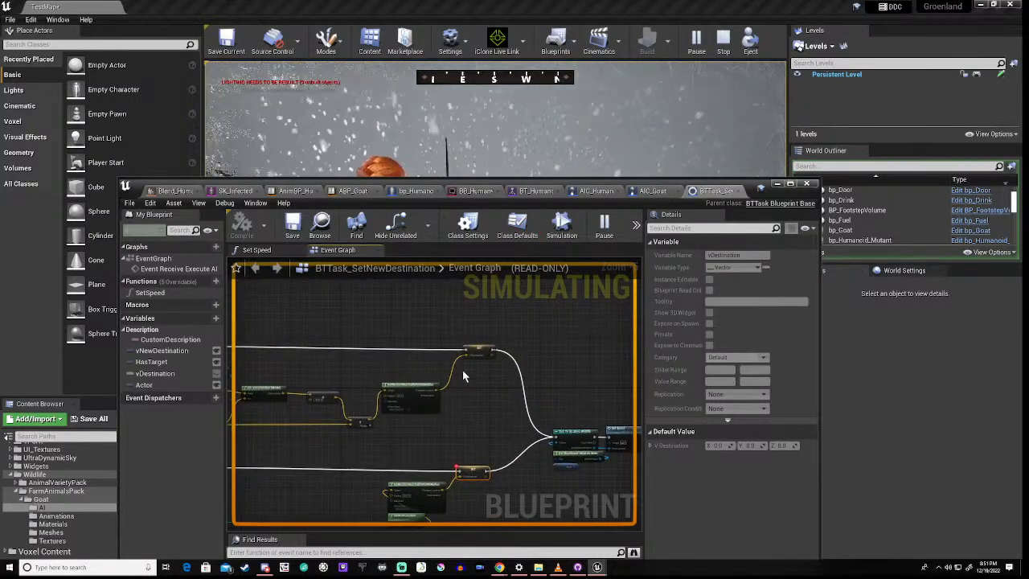
pyautogui.rightClick(474, 352)
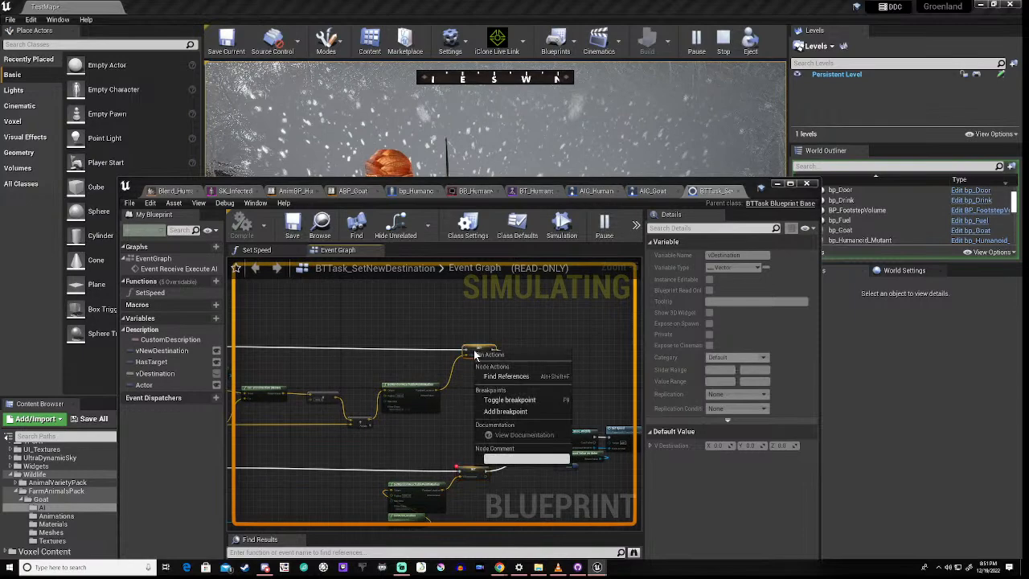
pyautogui.click(490, 411)
# Step: Inspect the paused values of Has Target at the Branch and Random Location feeding the False path's V Destination
pyautogui.moveTo(387, 448); pyautogui.dragTo(730, 390, button='right')
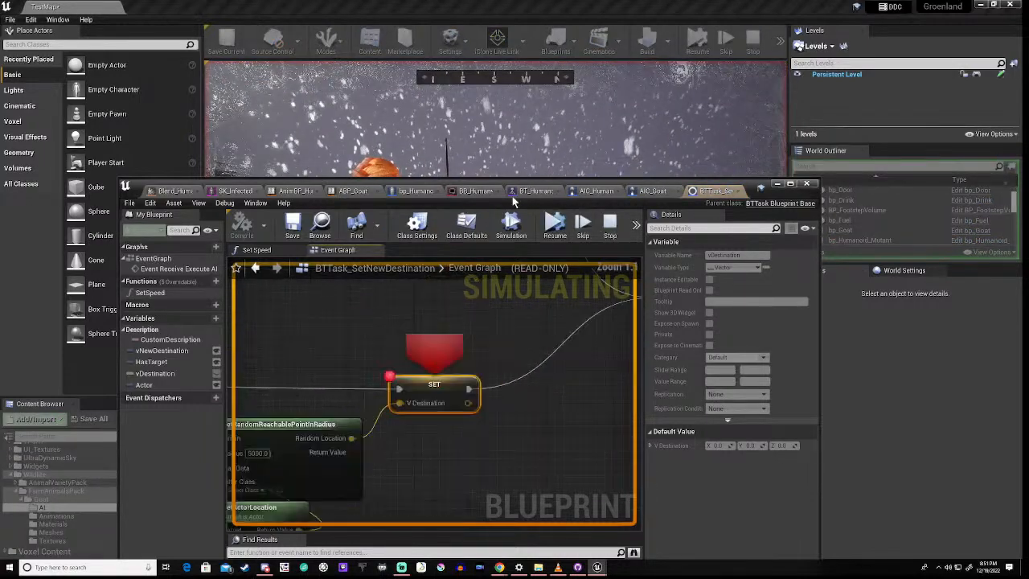
pyautogui.moveTo(338, 356); pyautogui.dragTo(642, 262, button='right')
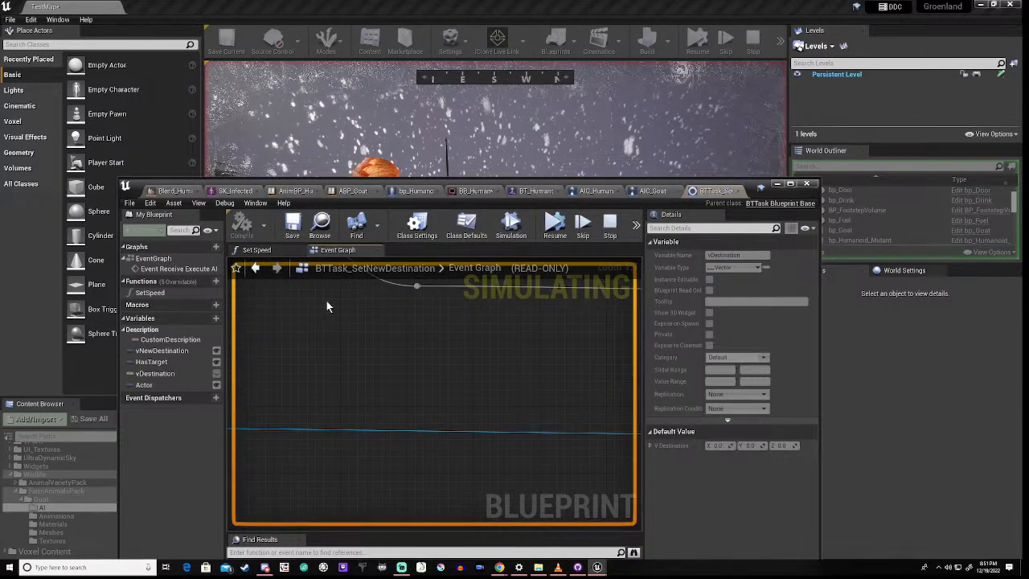
pyautogui.moveTo(327, 306); pyautogui.dragTo(637, 412, button='right')
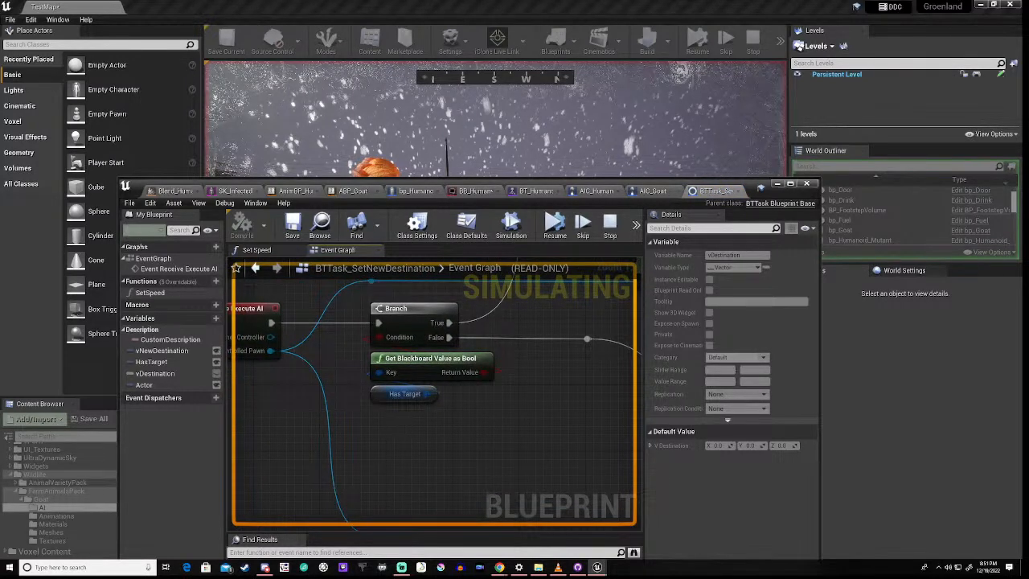
pyautogui.moveTo(424, 402)
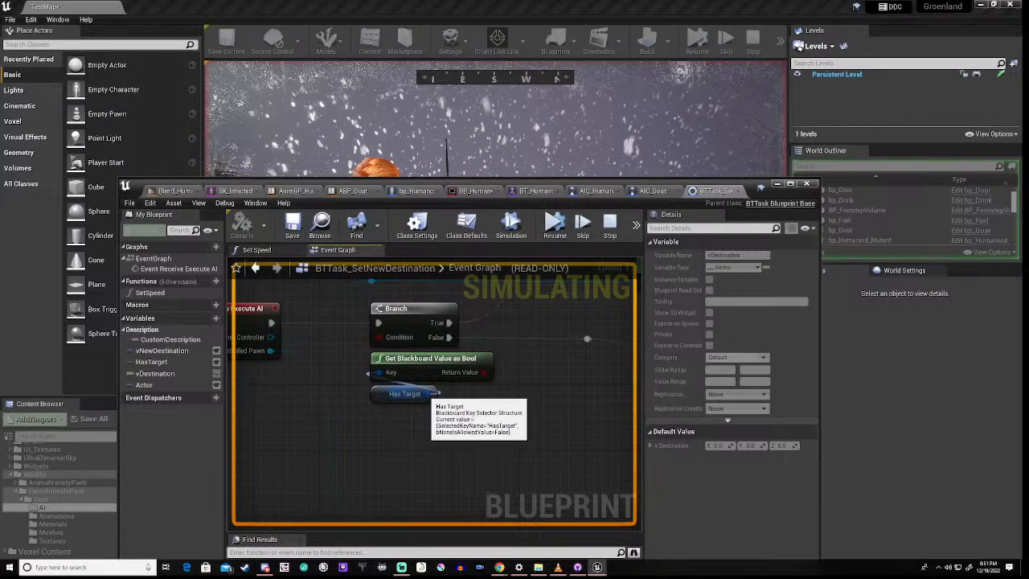
pyautogui.moveTo(574, 402); pyautogui.dragTo(236, 391, button='right')
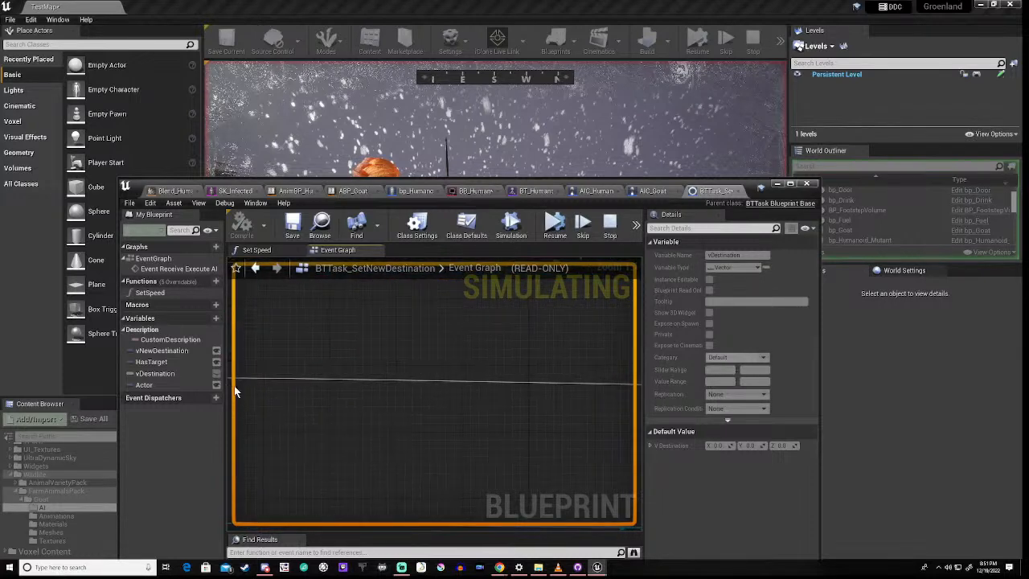
pyautogui.moveTo(549, 429); pyautogui.dragTo(138, 375, button='right')
pyautogui.moveTo(227, 346); pyautogui.dragTo(227, 344, button='right')
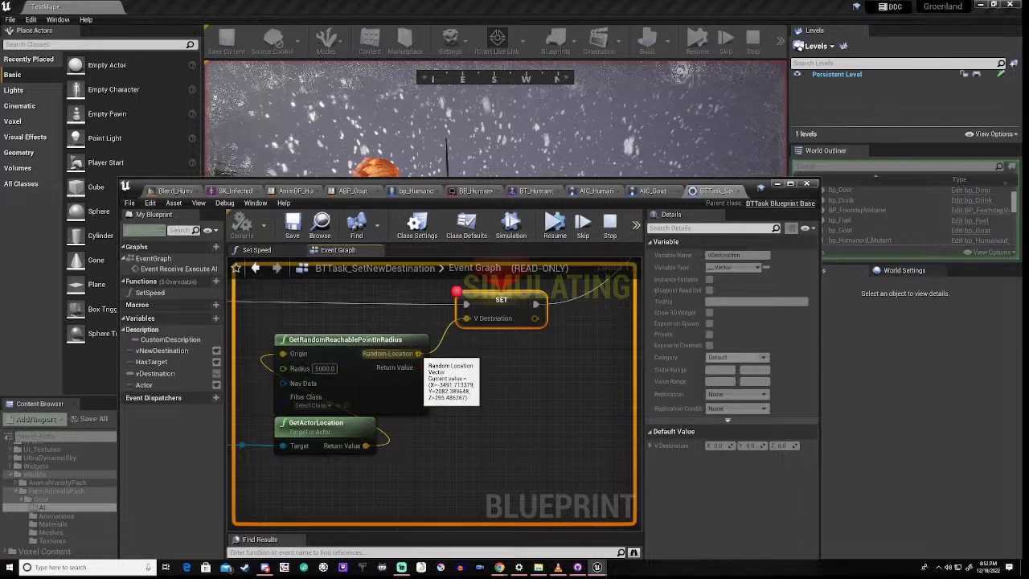
# Step: Check the Cast To bp_Base_Wildlife and Set Speed nodes following the paused breakpoint, and stop the simulation
pyautogui.moveTo(521, 357); pyautogui.dragTo(282, 478, button='right')
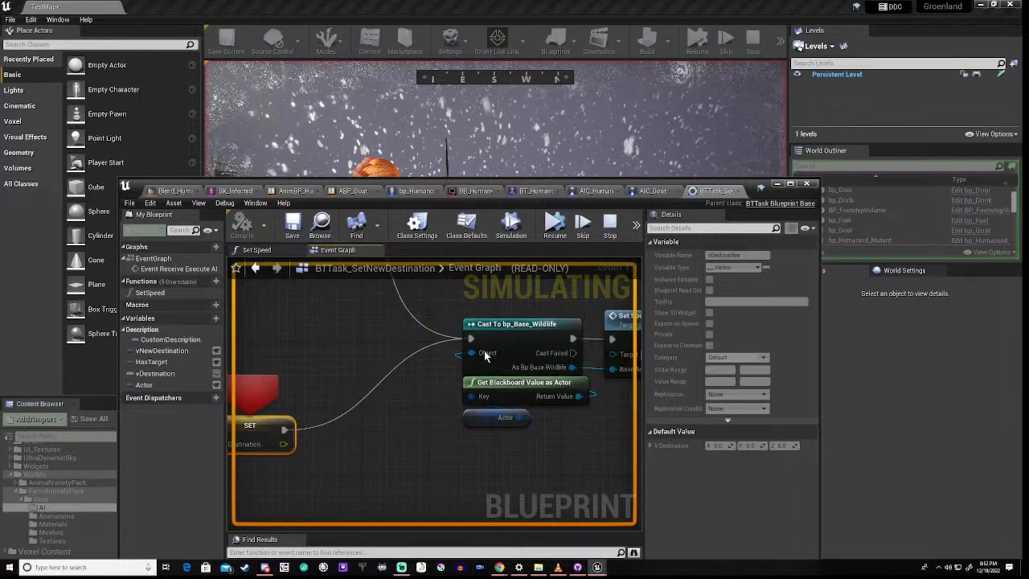
pyautogui.scroll(-3, 449, 372)
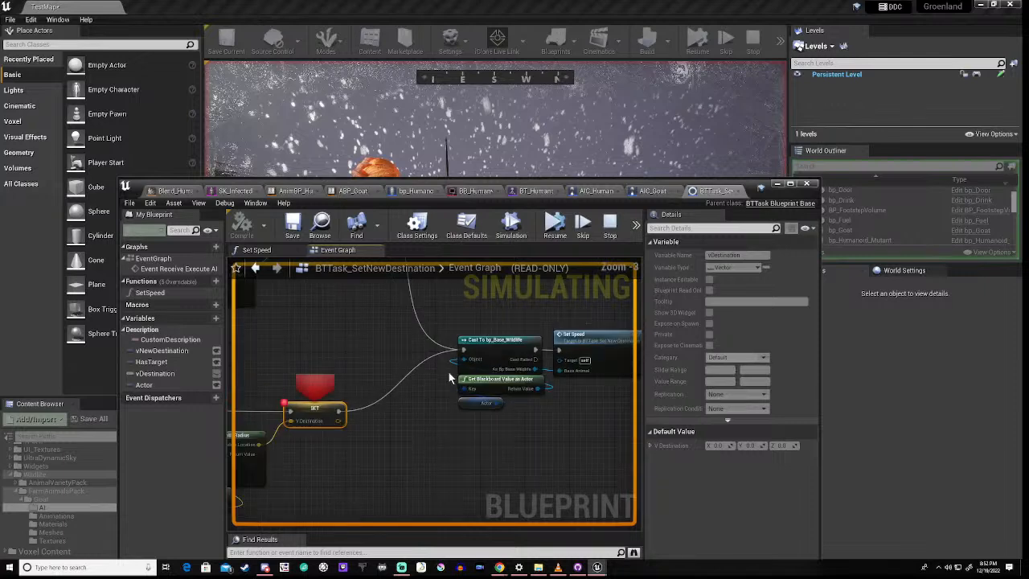
pyautogui.moveTo(434, 377); pyautogui.dragTo(380, 372, button='right')
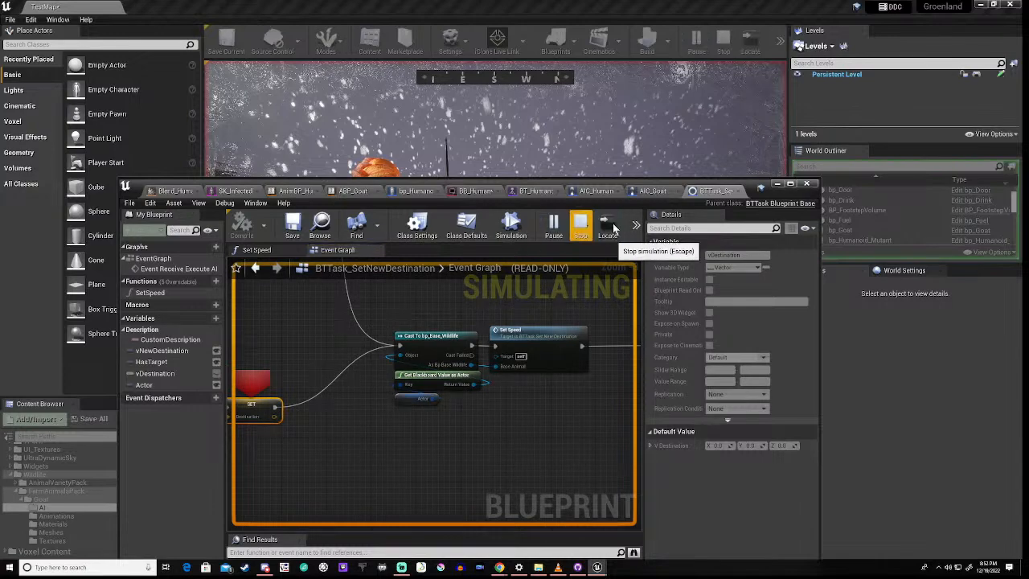
pyautogui.click(610, 228)
# Step: Examine the BTTask_SetNewDestination event graph from the Branch paths through to Cast To bp_Base_Wildlife and Set Speed
pyautogui.scroll(-3, 339, 329)
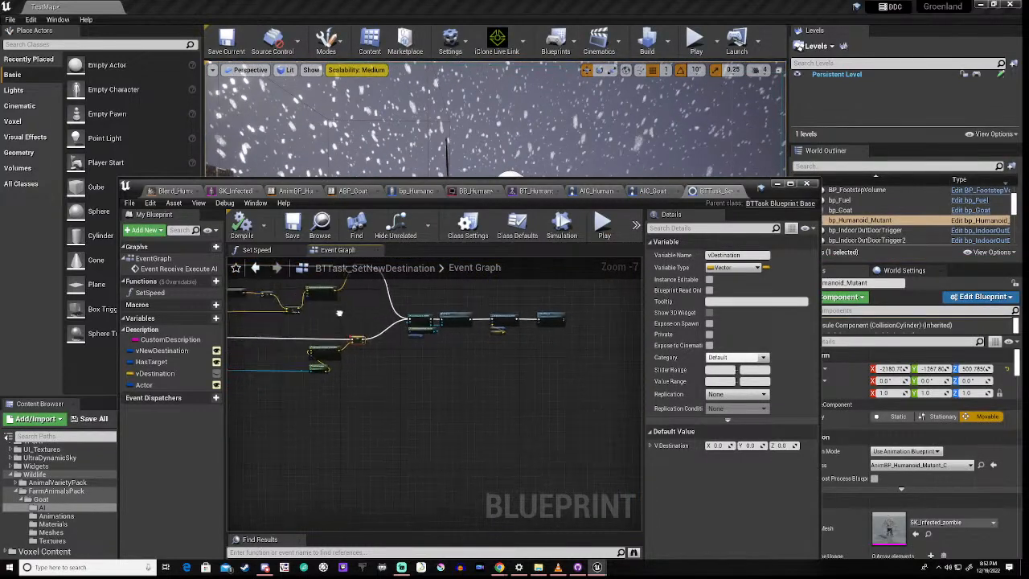
pyautogui.moveTo(339, 313); pyautogui.dragTo(497, 371, button='right')
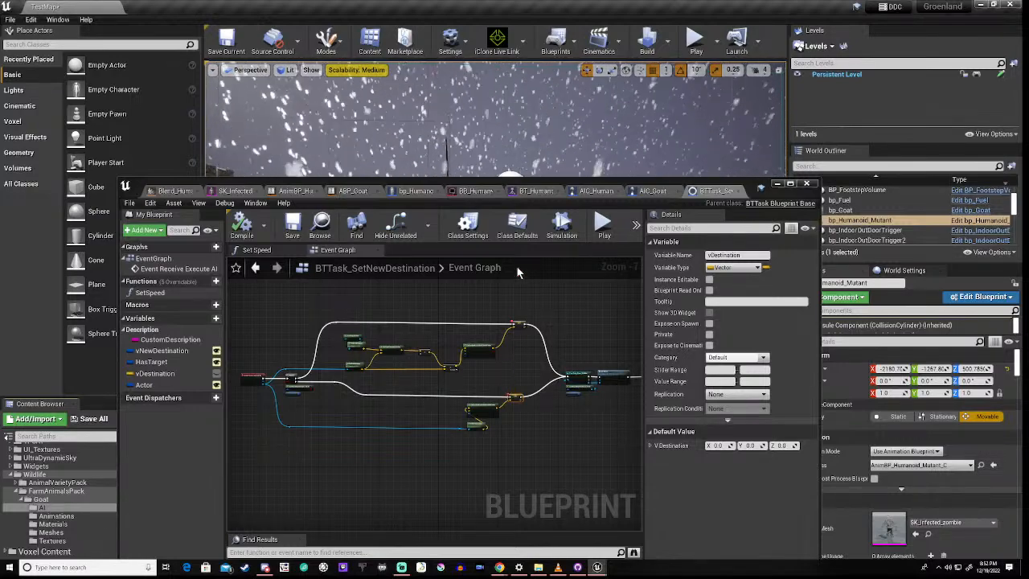
pyautogui.moveTo(547, 179); pyautogui.dragTo(561, 89)
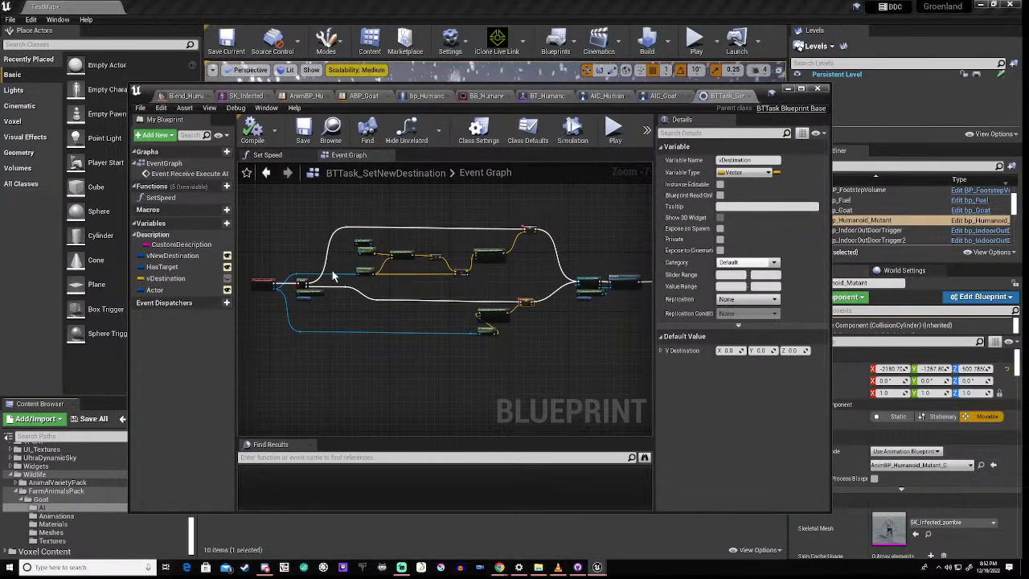
pyautogui.scroll(4, 332, 271)
pyautogui.scroll(-1, 405, 278)
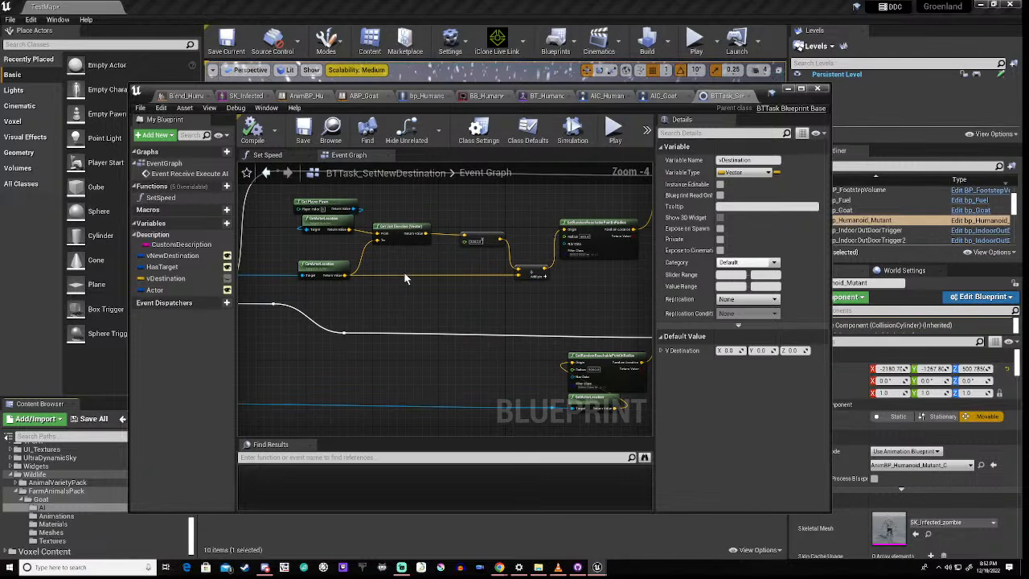
pyautogui.moveTo(600, 295); pyautogui.dragTo(280, 292, button='right')
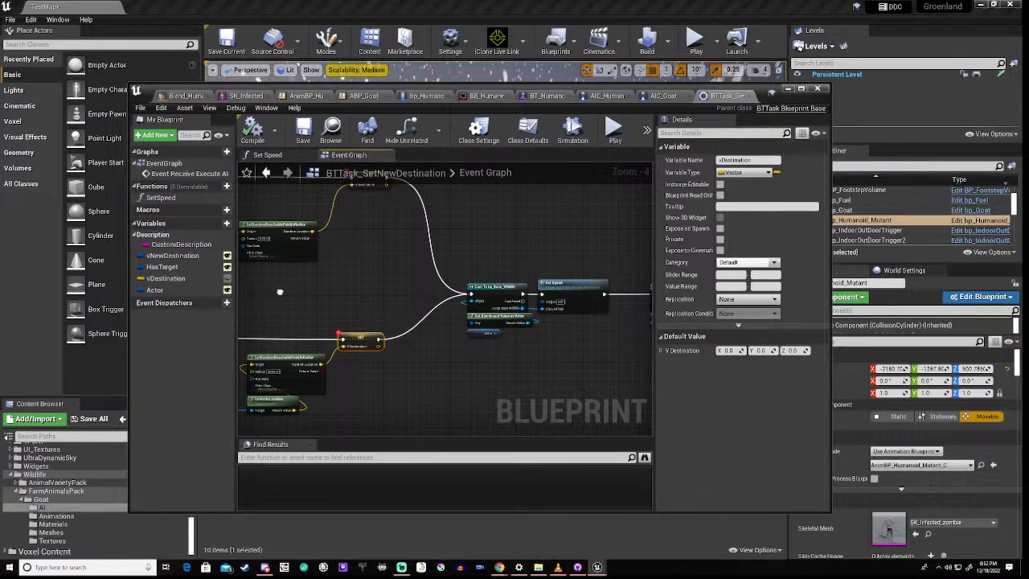
pyautogui.moveTo(280, 292); pyautogui.dragTo(166, 292, button='right')
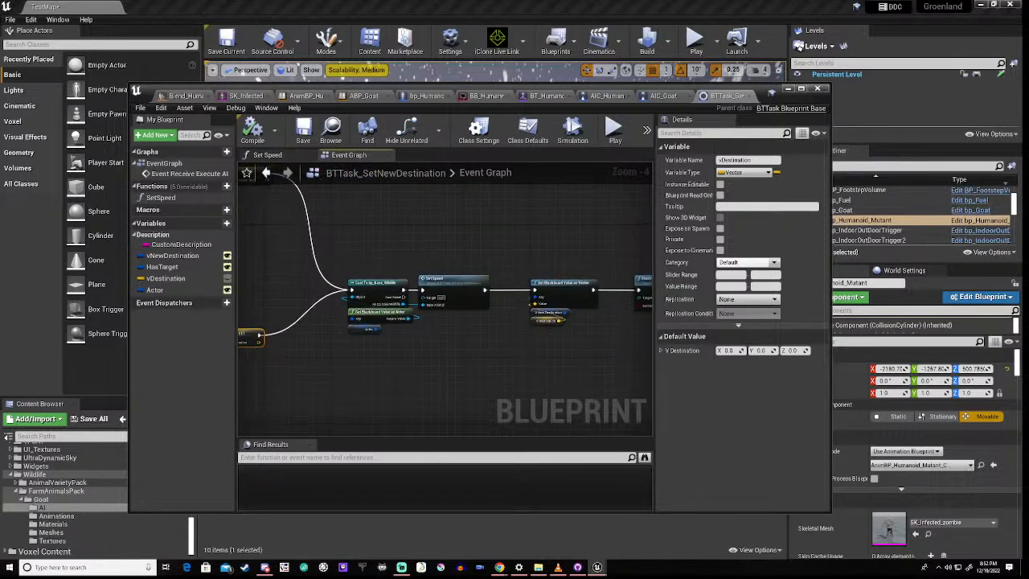
pyautogui.scroll(4, 422, 330)
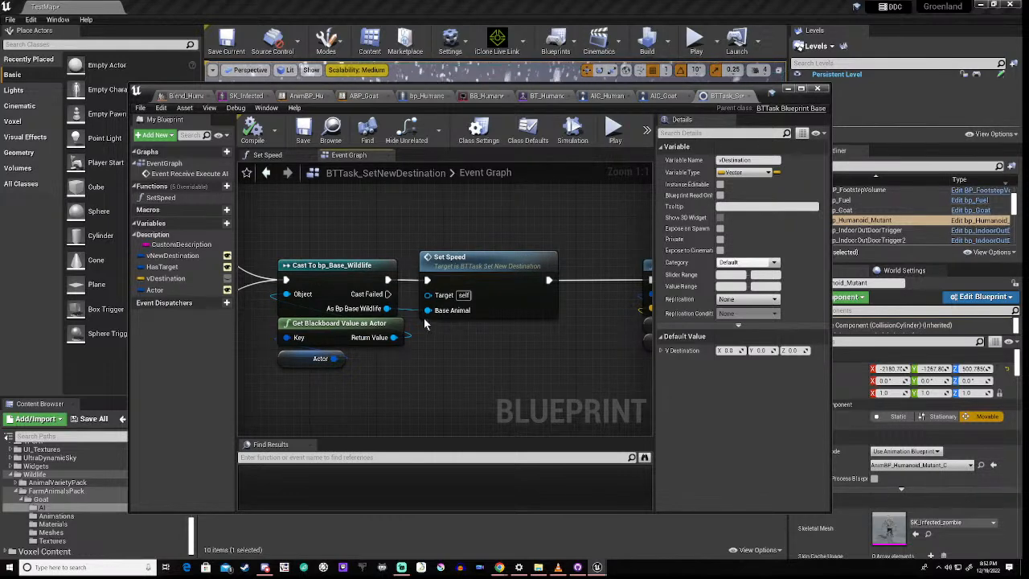
# Step: Open the Set Speed function and examine its Base Animal input, Has Target Branch and Character Movement connections
pyautogui.doubleClick(493, 257)
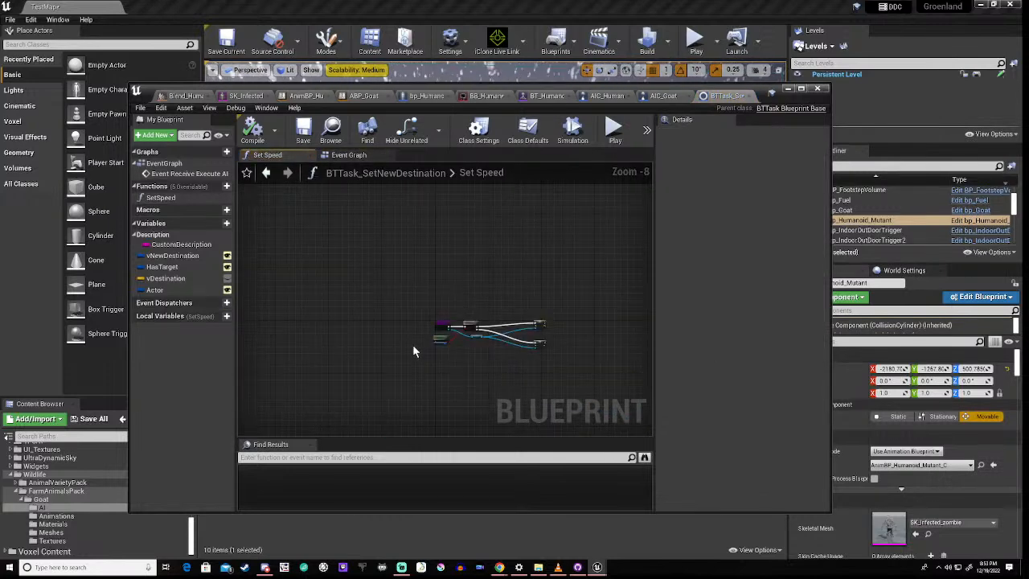
pyautogui.moveTo(412, 351); pyautogui.dragTo(376, 301, button='right')
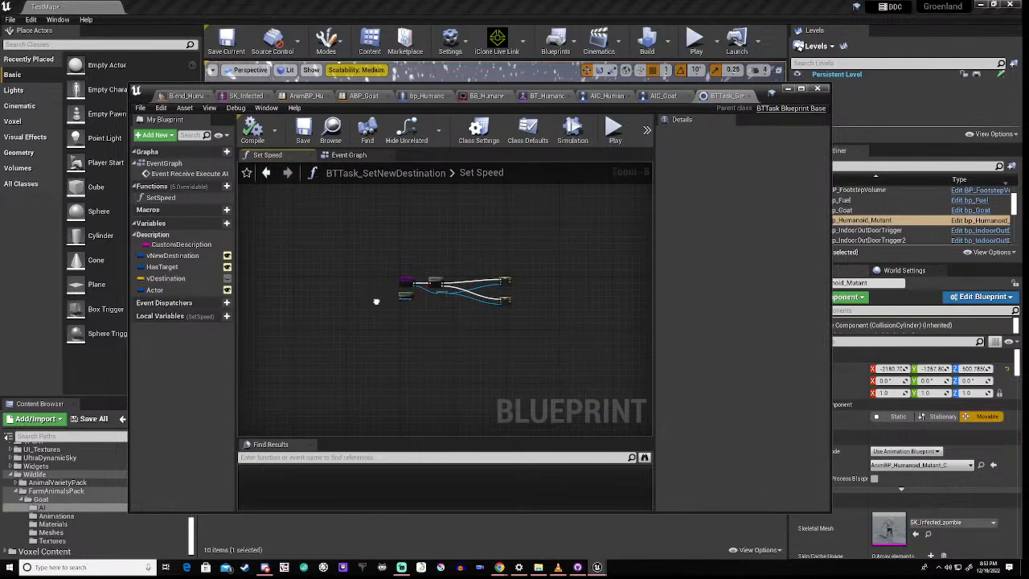
pyautogui.scroll(8, 463, 290)
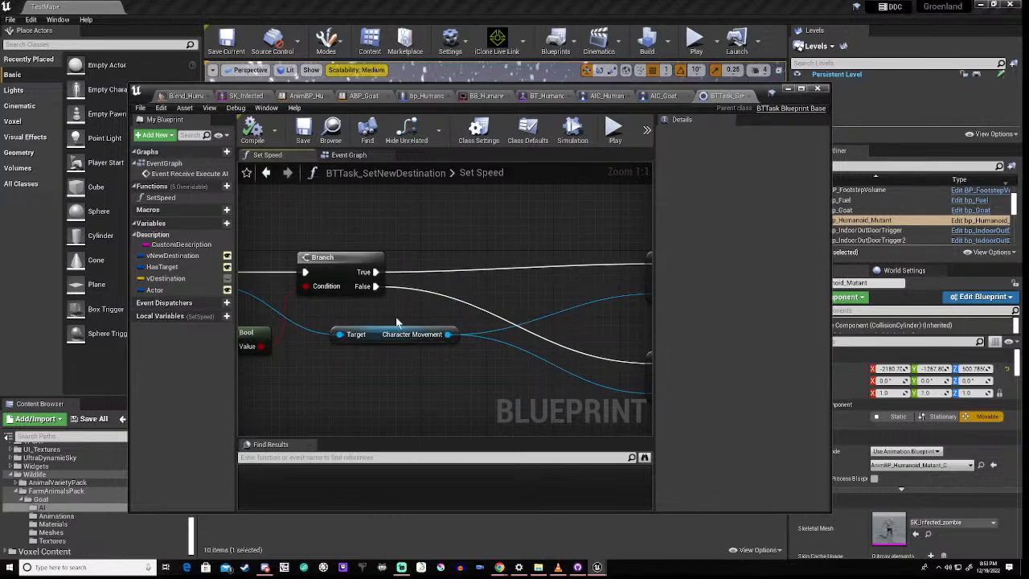
pyautogui.moveTo(396, 323); pyautogui.dragTo(166, 299, button='right')
pyautogui.moveTo(272, 299); pyautogui.dragTo(537, 294, button='right')
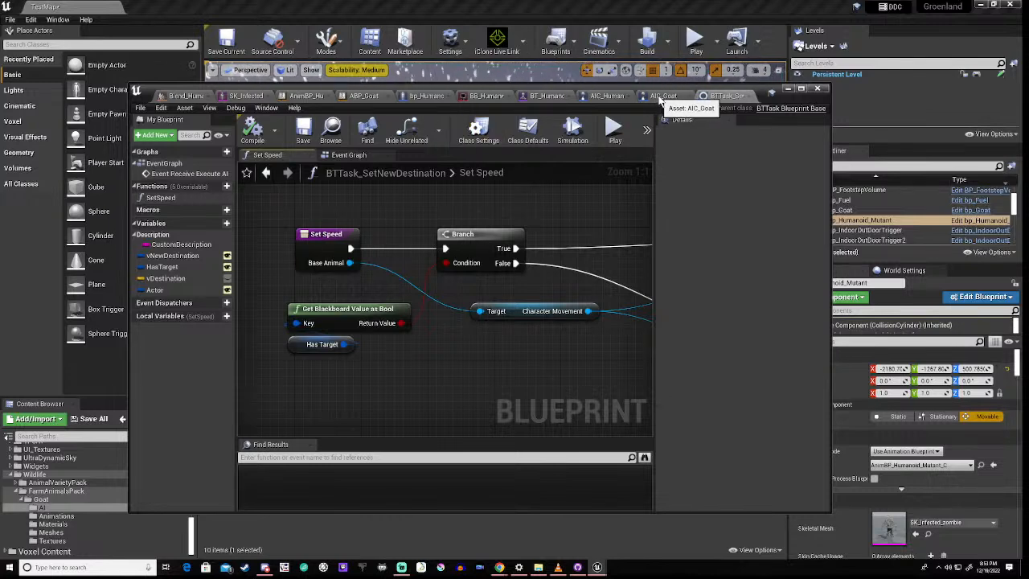
# Step: Check the AIC_Humanoid_Mutant event graph and the mutant's behavior tree, and return to BTTask_SetNewDestination
pyautogui.click(607, 96)
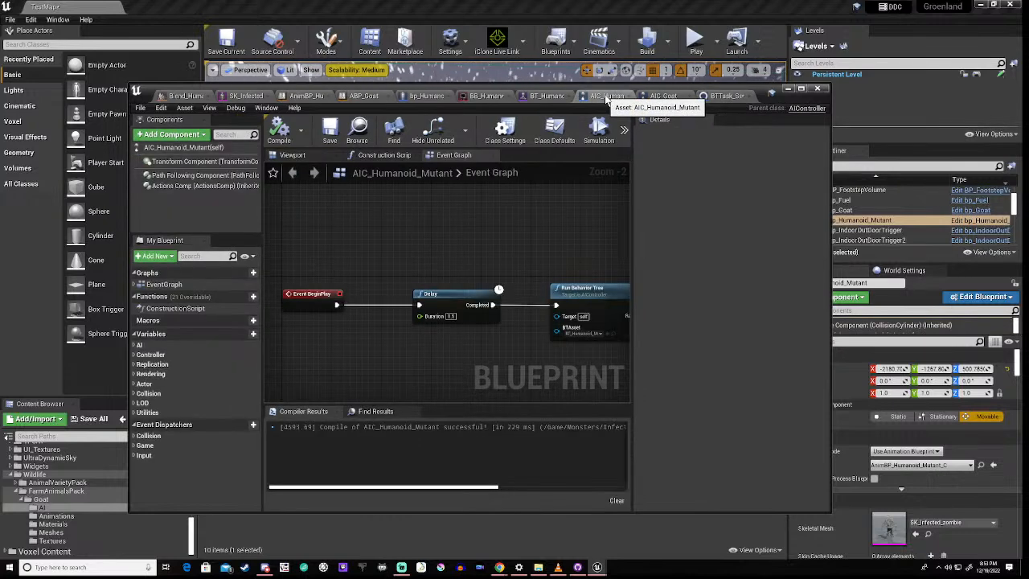
pyautogui.click(540, 96)
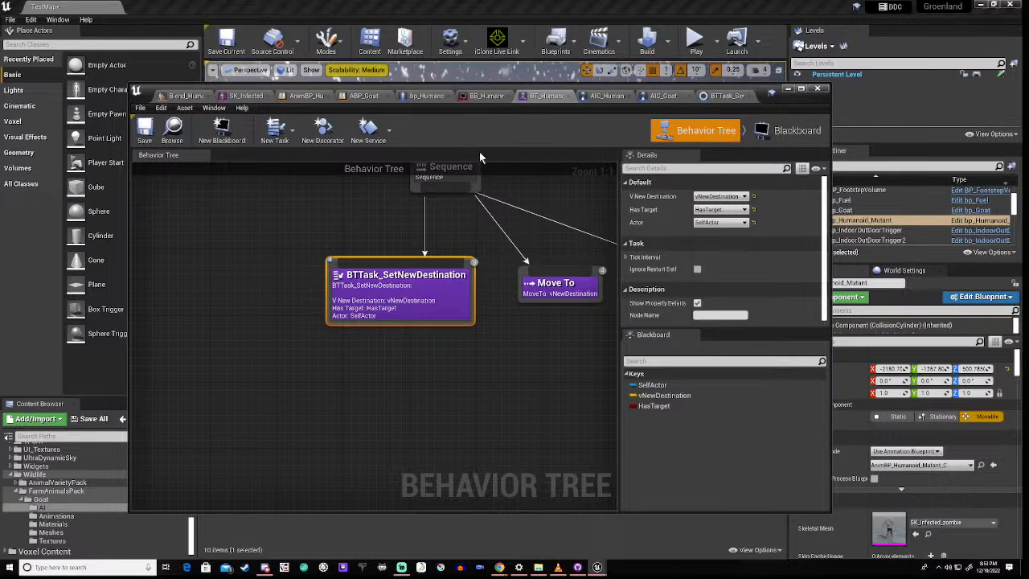
pyautogui.click(718, 95)
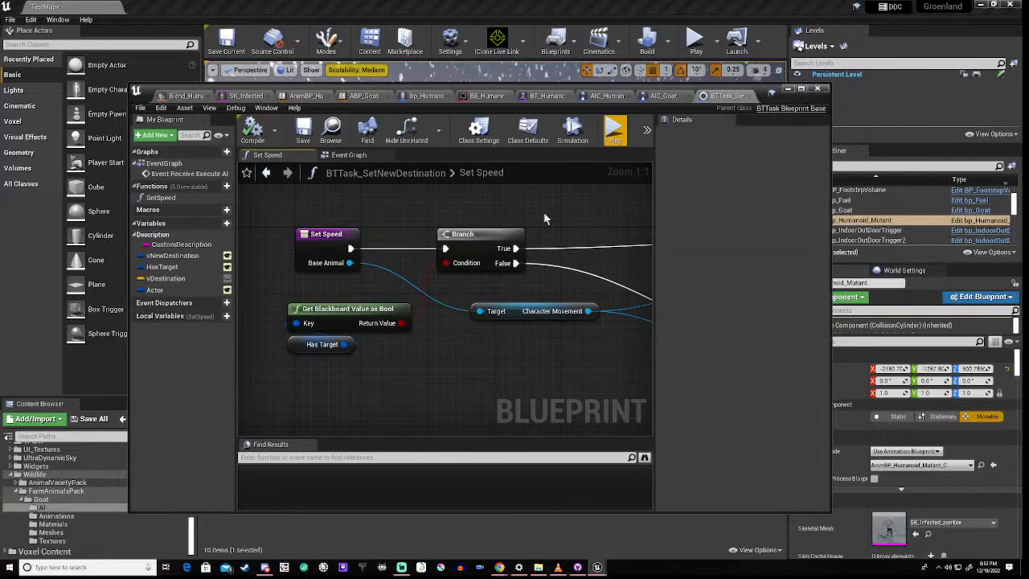
# Step: In the Event Graph, connect the Cast Failed output of Cast To bp_Base_Wildlife to the Set Blackboard Value as Vector node
pyautogui.scroll(-8, 483, 313)
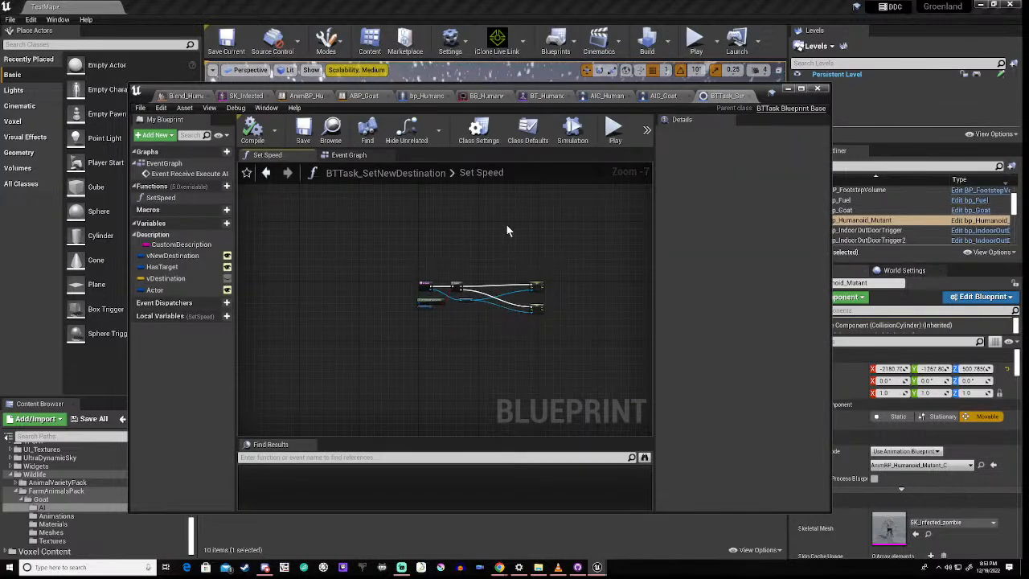
pyautogui.click(357, 156)
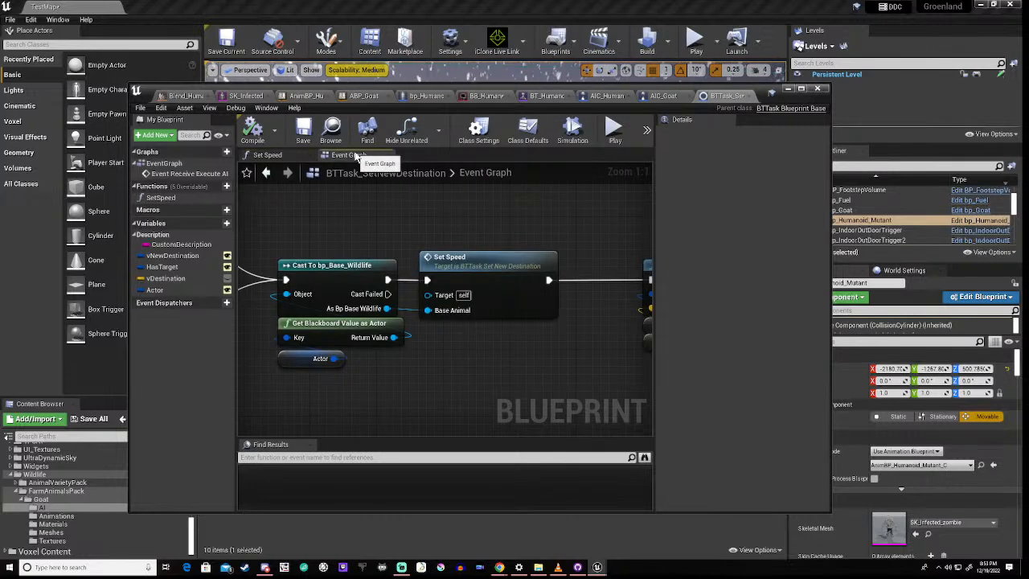
pyautogui.scroll(-4, 495, 302)
pyautogui.moveTo(360, 345); pyautogui.dragTo(384, 343, button='right')
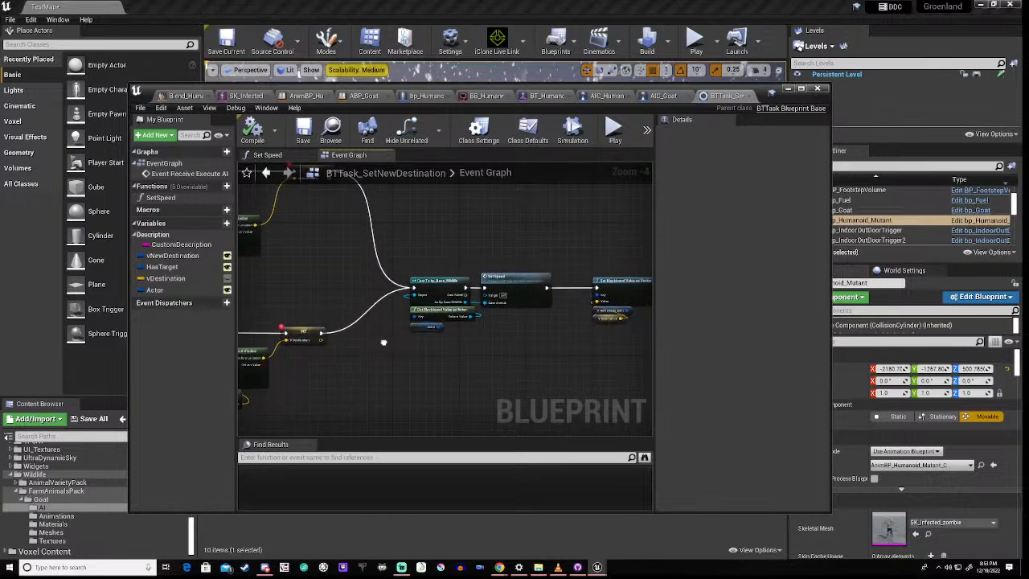
pyautogui.moveTo(384, 342); pyautogui.dragTo(332, 335, button='right')
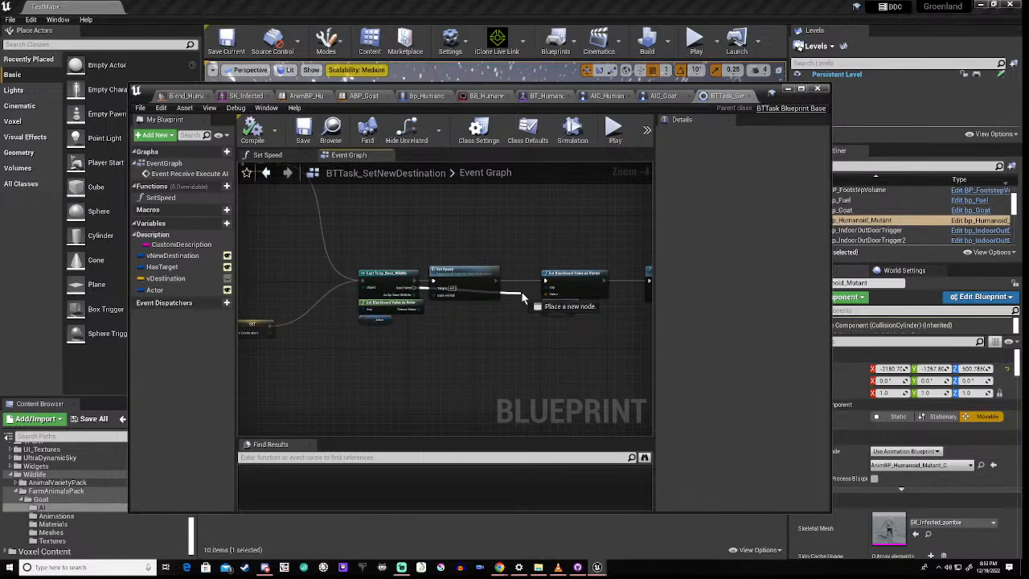
pyautogui.moveTo(522, 298); pyautogui.dragTo(546, 286)
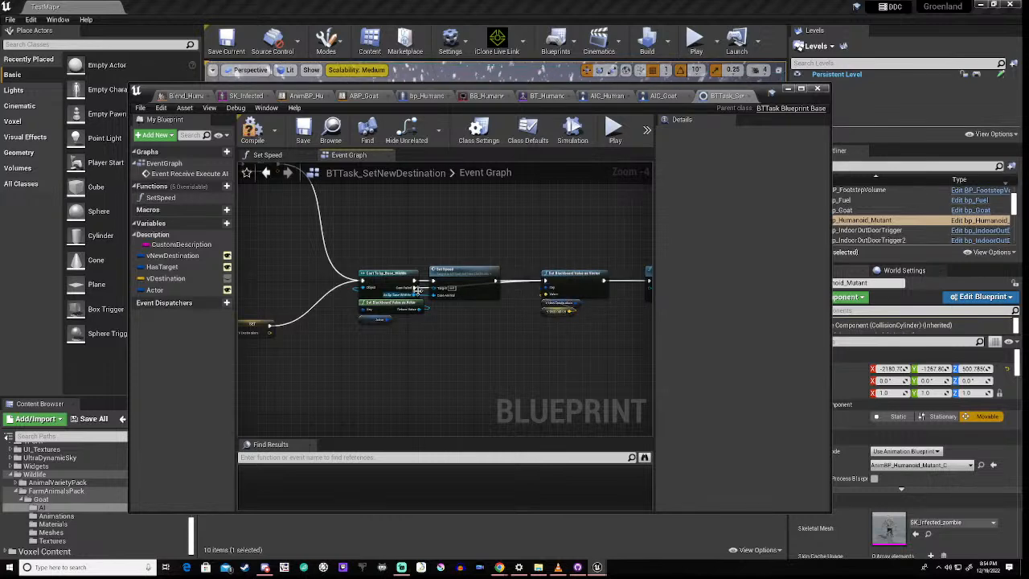
# Step: Add two reroute points to the Cast Failed wire and place them below Set Speed, ahead of Set Blackboard Value as Vector
pyautogui.scroll(5, 416, 289)
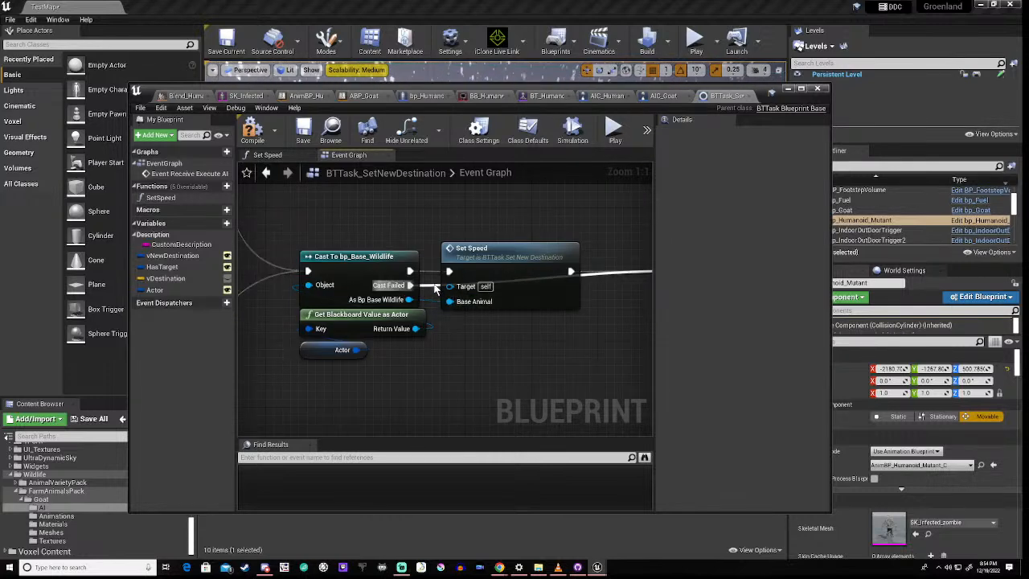
pyautogui.doubleClick(435, 288)
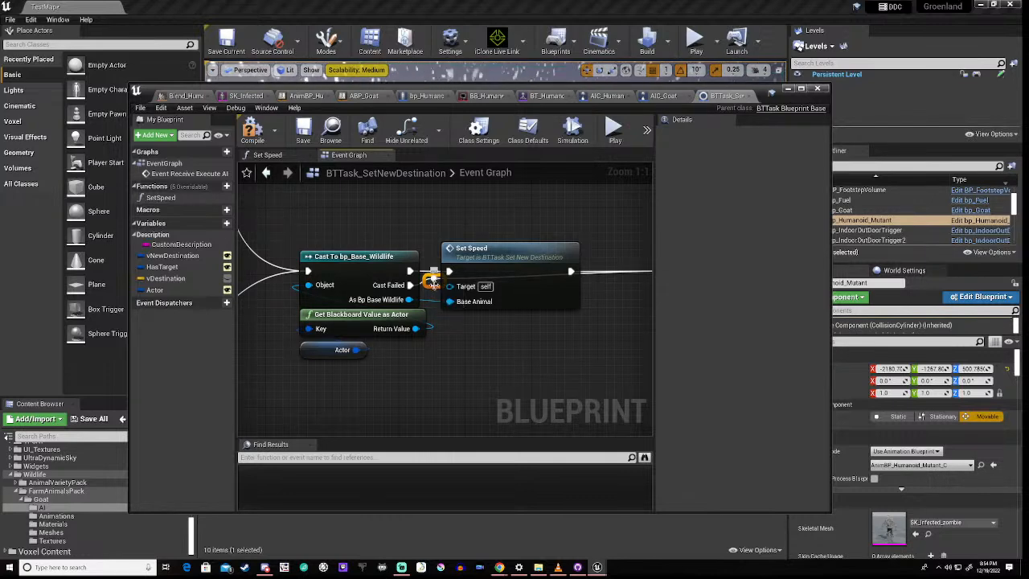
pyautogui.moveTo(438, 348); pyautogui.dragTo(458, 348)
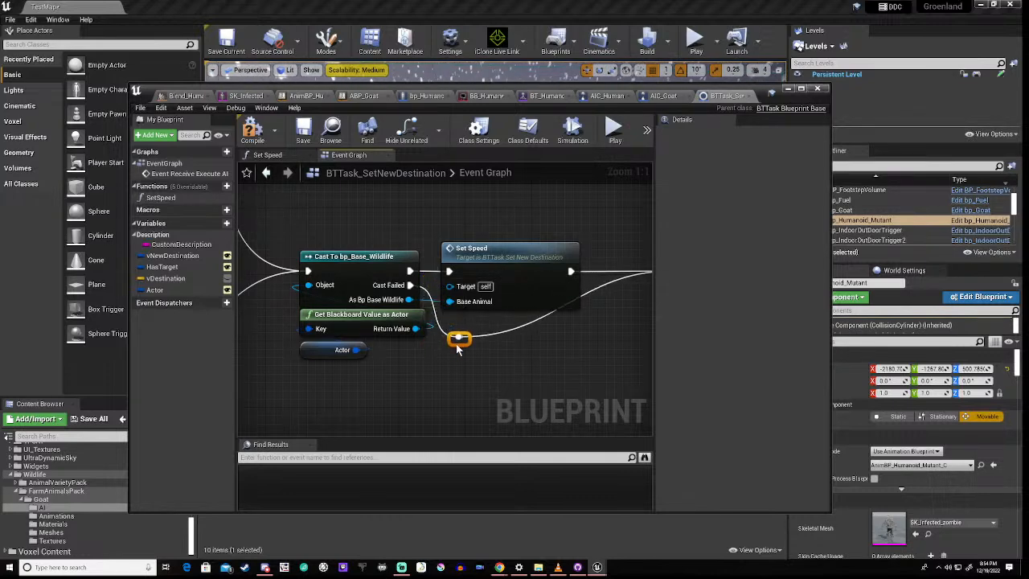
pyautogui.press('q')
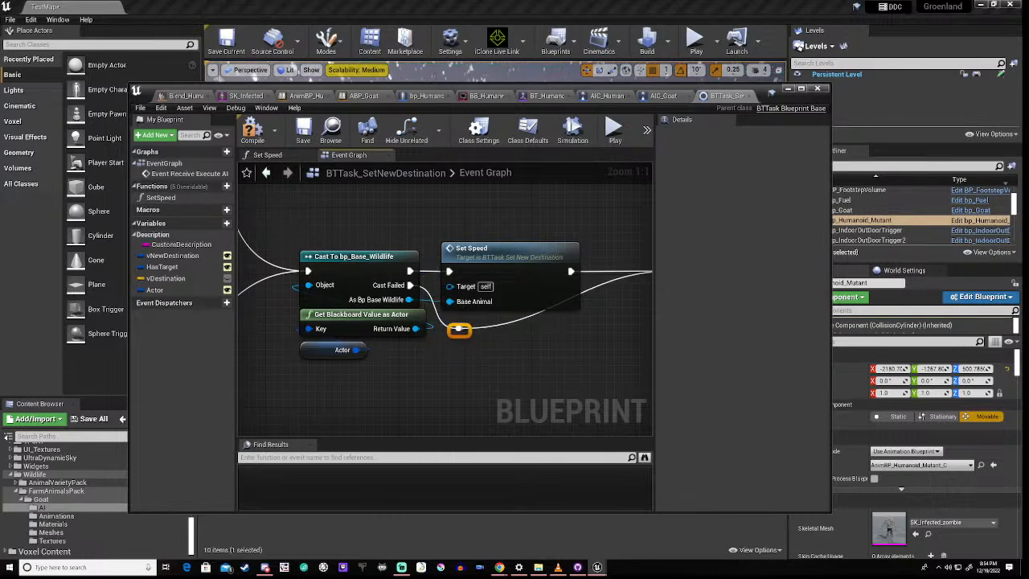
pyautogui.moveTo(609, 318); pyautogui.dragTo(405, 319, button='right')
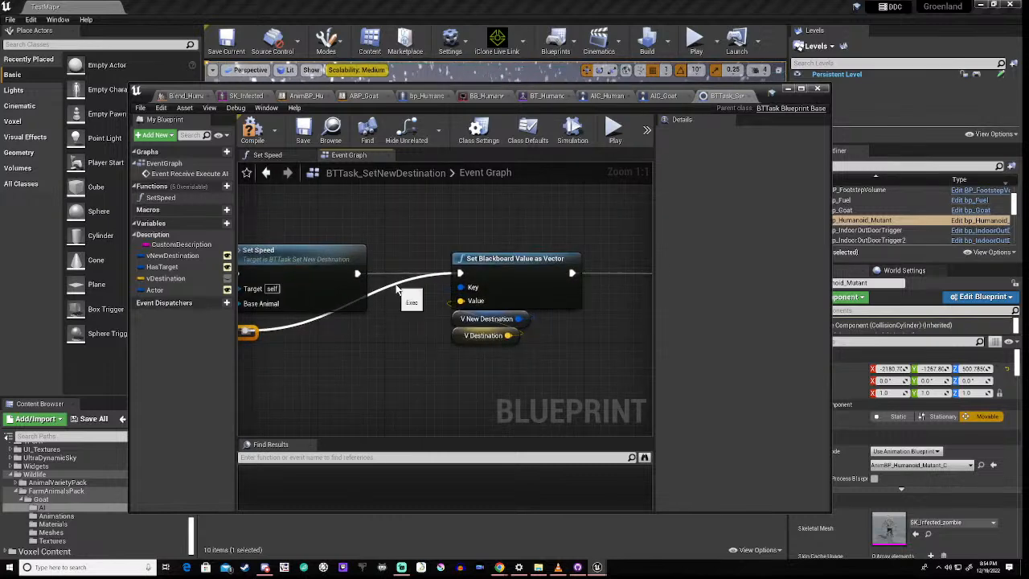
pyautogui.doubleClick(396, 284)
pyautogui.moveTo(397, 283); pyautogui.dragTo(405, 324)
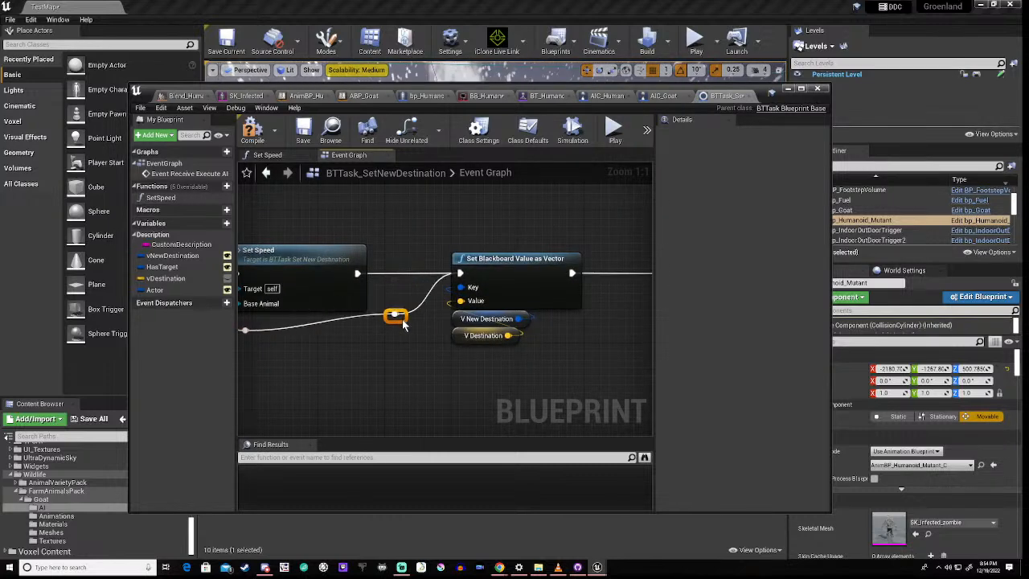
pyautogui.scroll(-4, 351, 366)
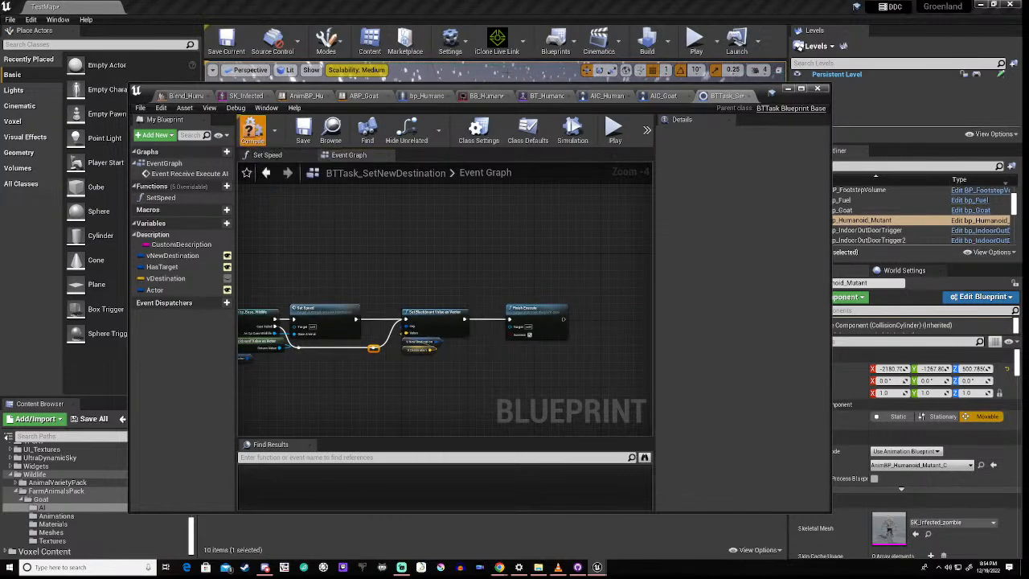
# Step: Start a play test, disable the breakpoint on the SET V Destination node of the Branch's False path, and resume the simulation
pyautogui.moveTo(486, 88); pyautogui.dragTo(512, 400)
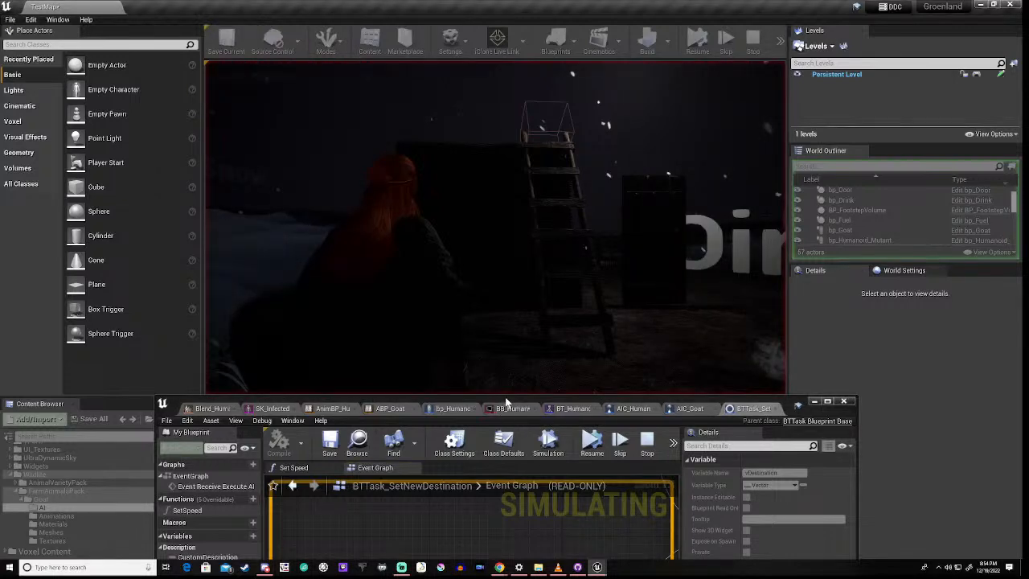
pyautogui.moveTo(507, 402); pyautogui.dragTo(525, 191)
pyautogui.scroll(-1, 503, 356)
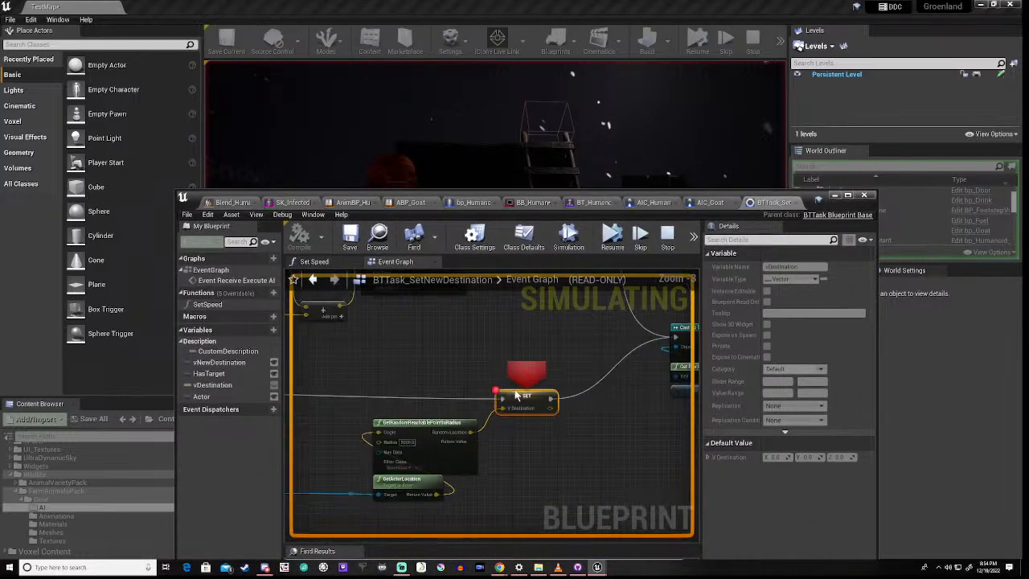
pyautogui.rightClick(515, 394)
pyautogui.click(537, 468)
pyautogui.click(611, 234)
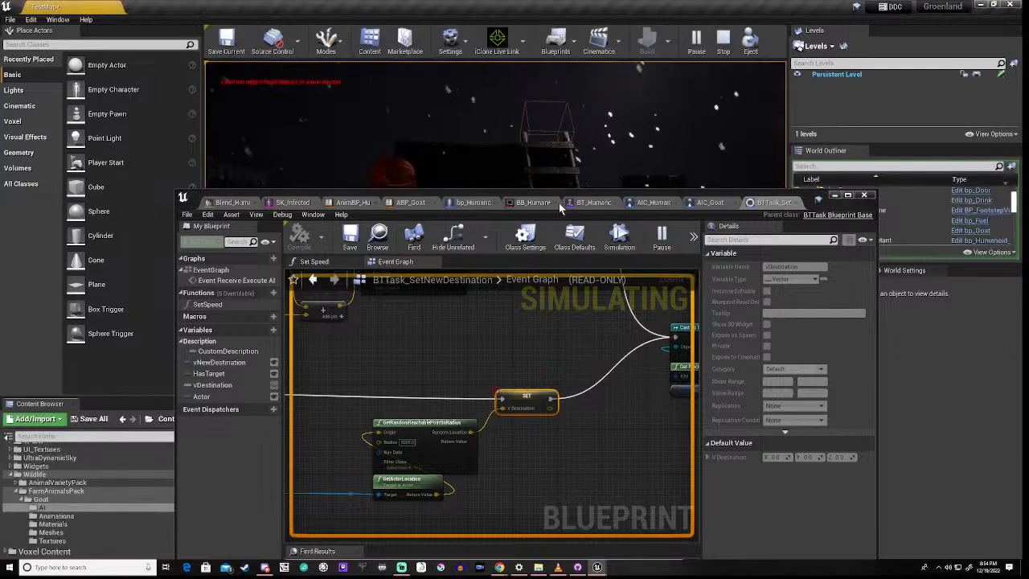
# Step: Walk the character out across the snowy level in the play test to observe the humanoid mutant's movement
pyautogui.moveTo(567, 193); pyautogui.dragTo(527, 425)
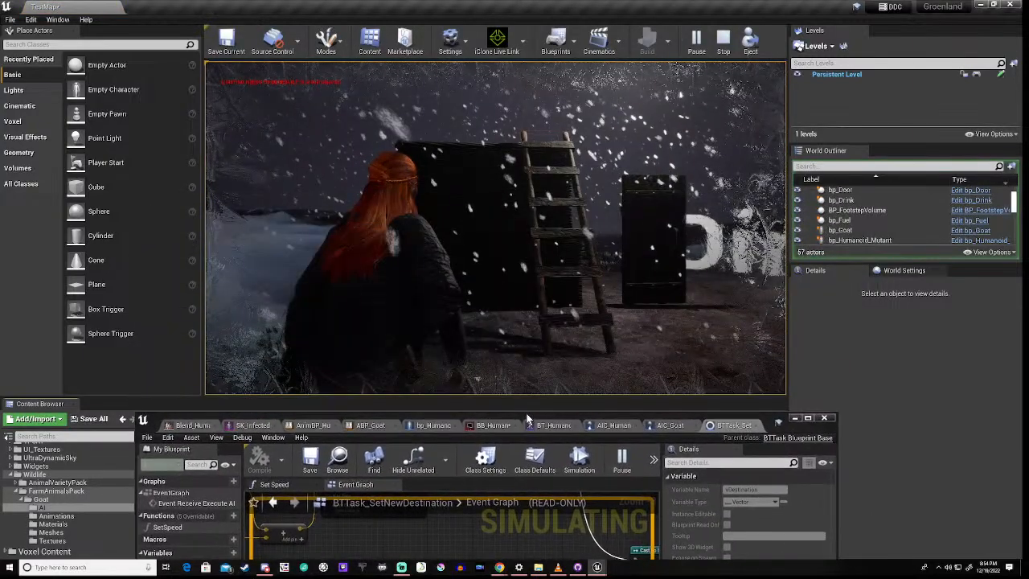
pyautogui.click(468, 319)
pyautogui.press('w')
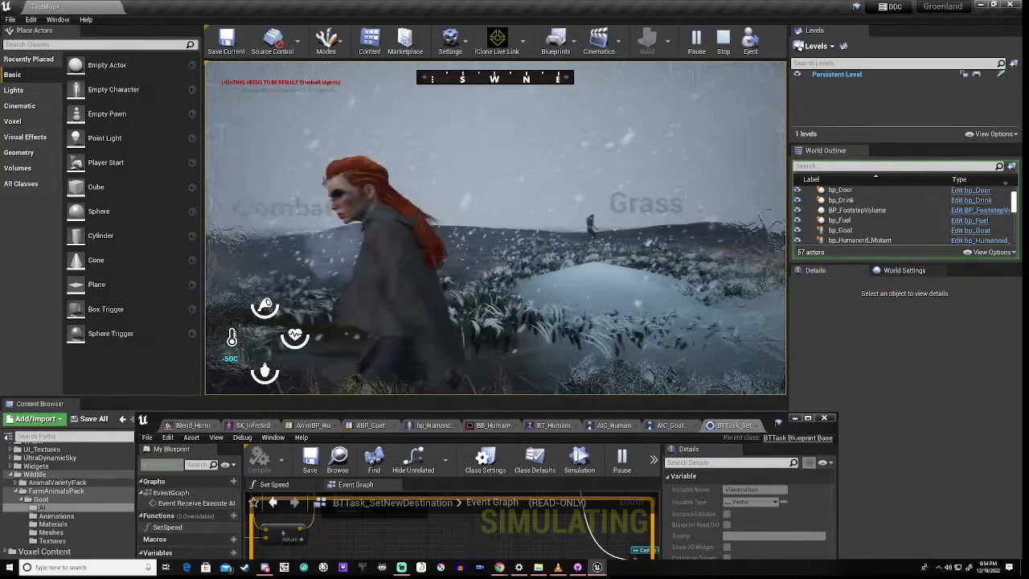
pyautogui.press('Pause')
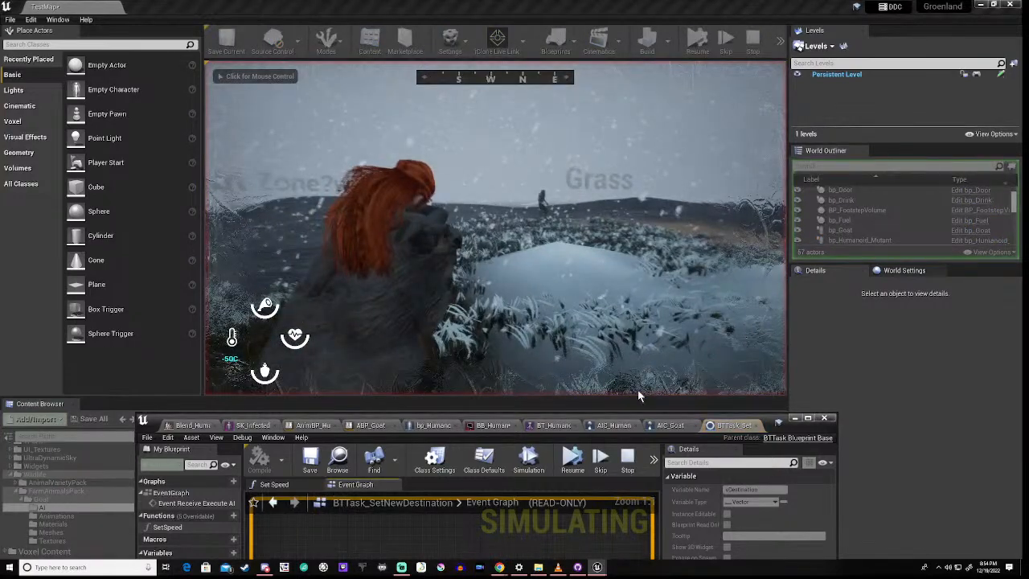
# Step: Disable the breakpoint on the SET V Destination node of the Branch's True path
pyautogui.moveTo(558, 419); pyautogui.dragTo(542, 160)
pyautogui.rightClick(420, 362)
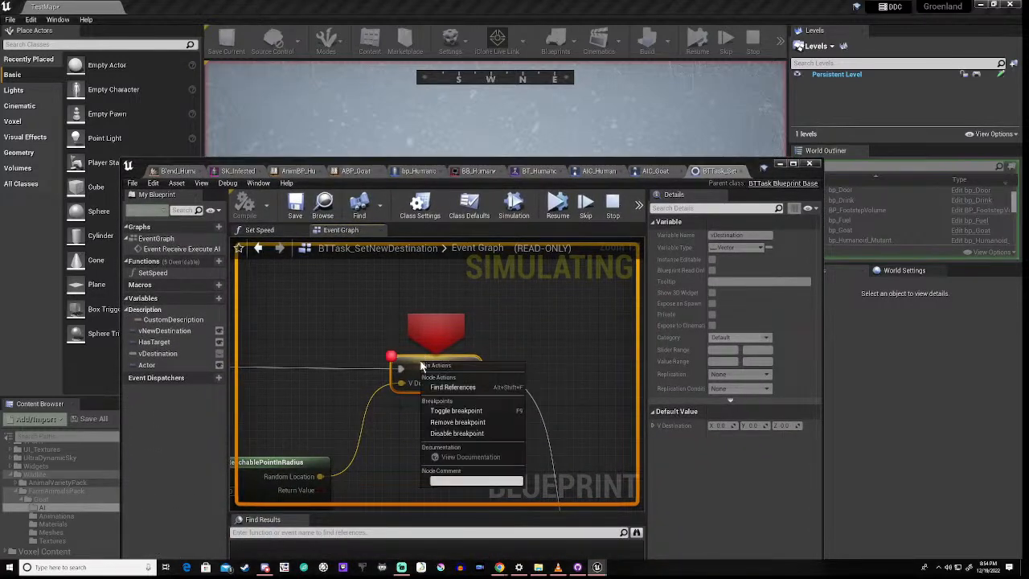
pyautogui.click(430, 422)
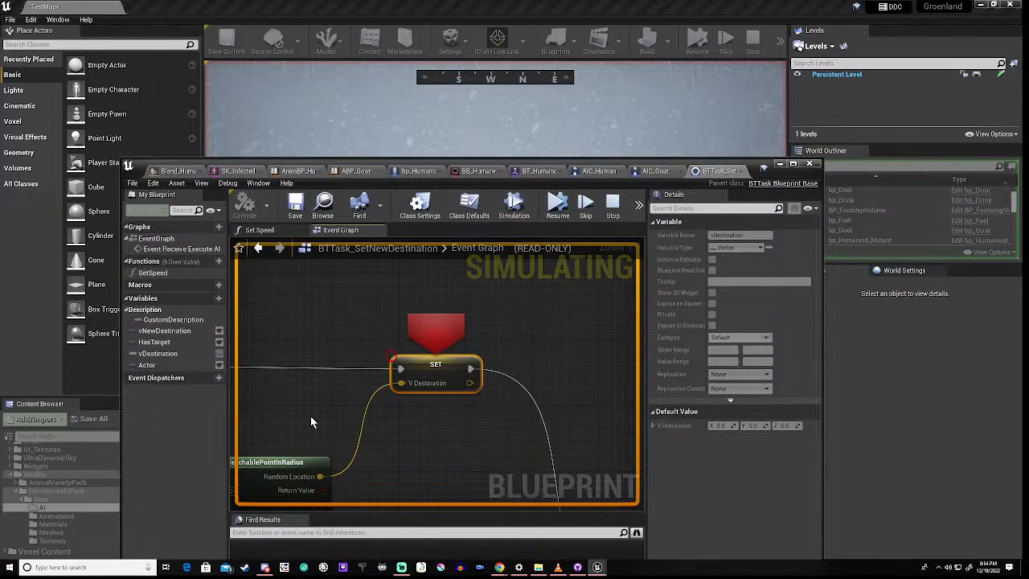
# Step: Examine the paused event graph from the Has Target Branch through the GetRandomReachablePointInRadius and SET V Destination nodes of both paths
pyautogui.scroll(-5, 314, 420)
pyautogui.moveTo(294, 388); pyautogui.dragTo(591, 336, button='right')
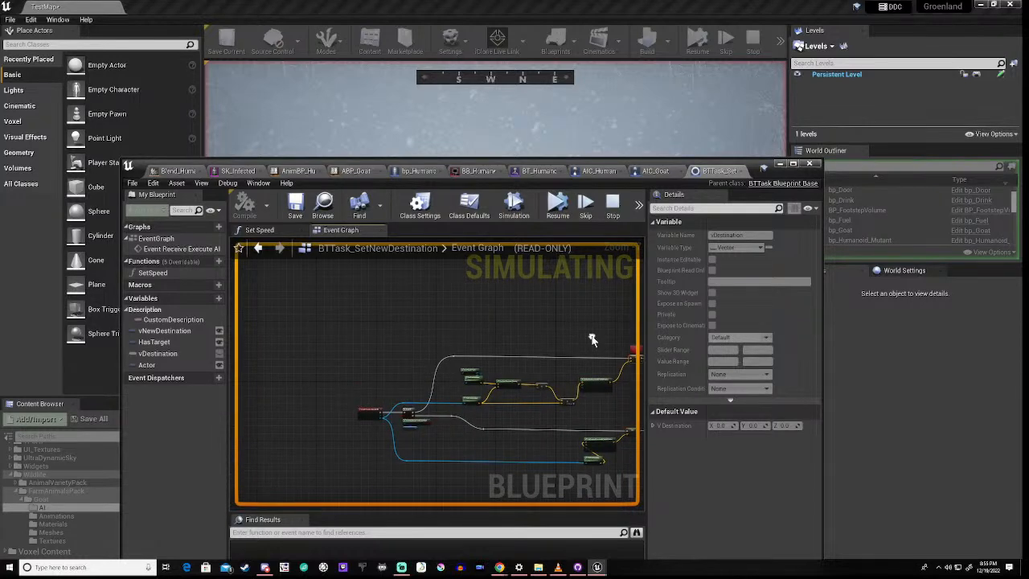
pyautogui.scroll(4, 408, 422)
pyautogui.moveTo(402, 480)
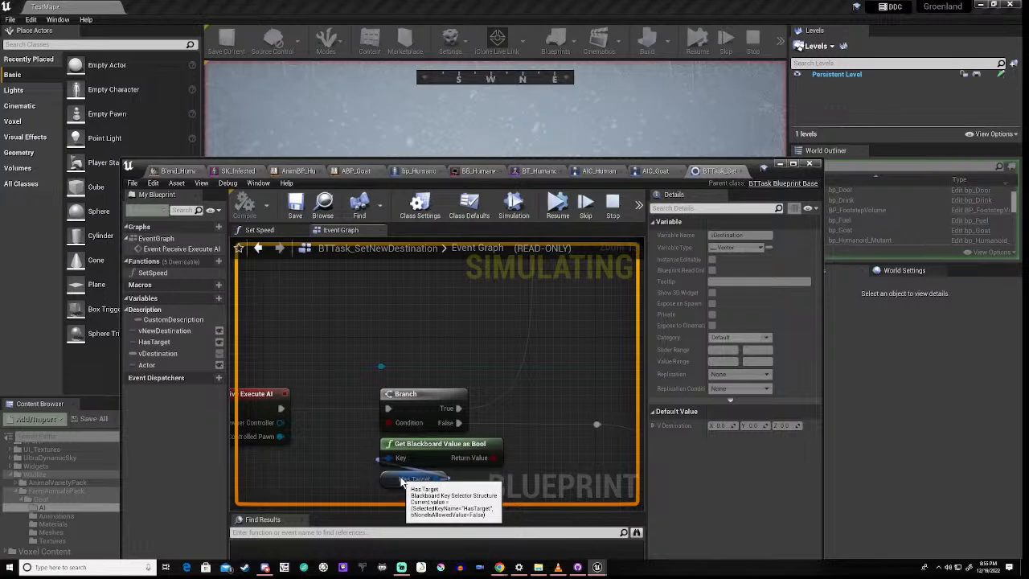
pyautogui.scroll(-3, 602, 349)
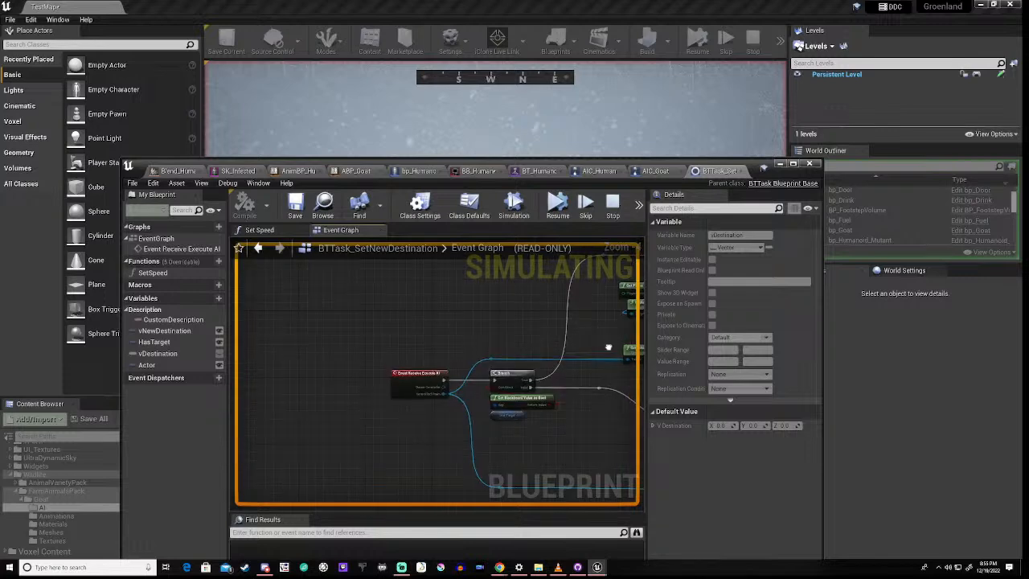
pyautogui.moveTo(609, 348); pyautogui.dragTo(0, 352, button='right')
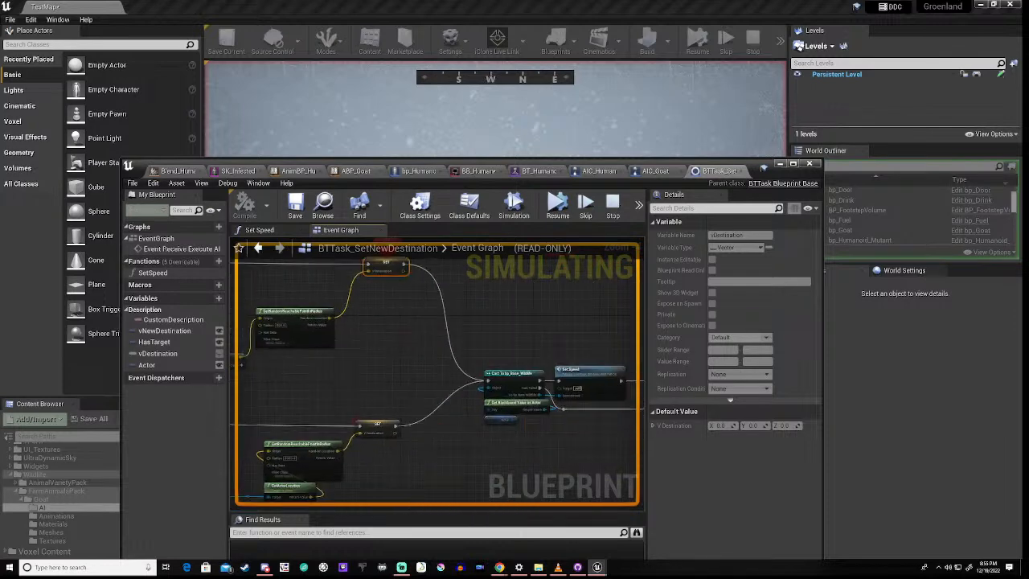
pyautogui.moveTo(418, 394); pyautogui.dragTo(659, 320, button='right')
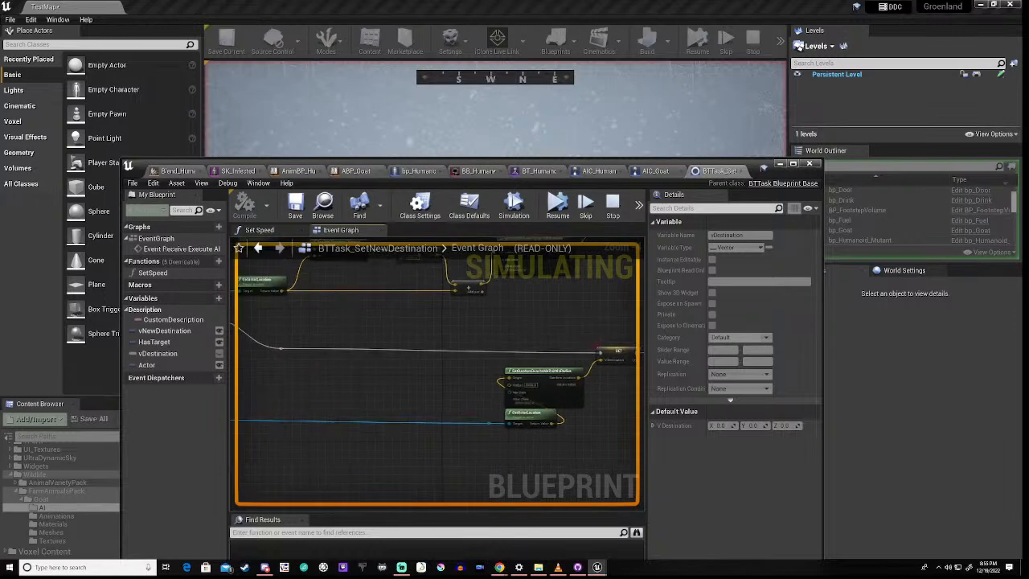
pyautogui.moveTo(221, 280); pyautogui.dragTo(200, 383, button='right')
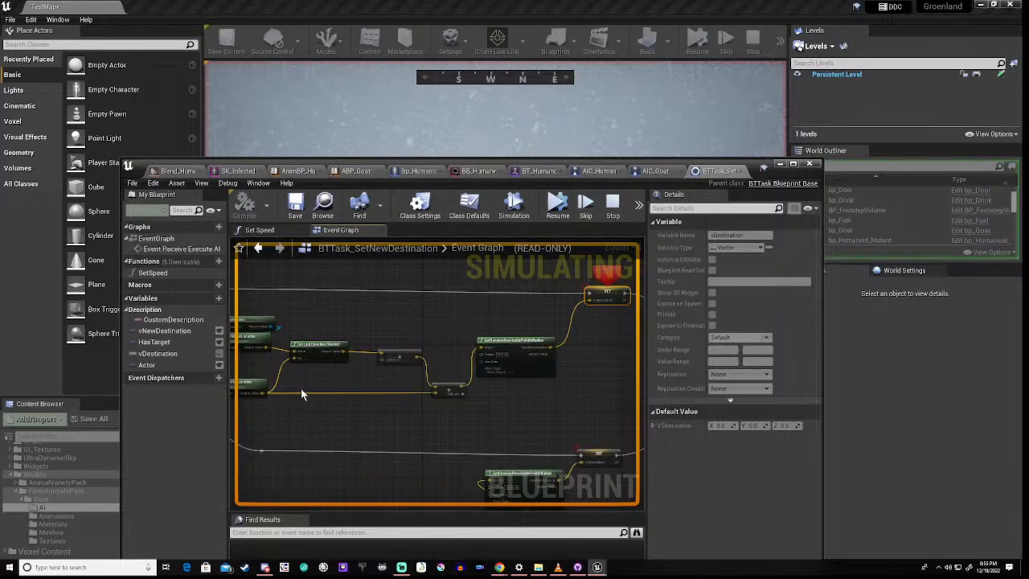
pyautogui.scroll(4, 508, 360)
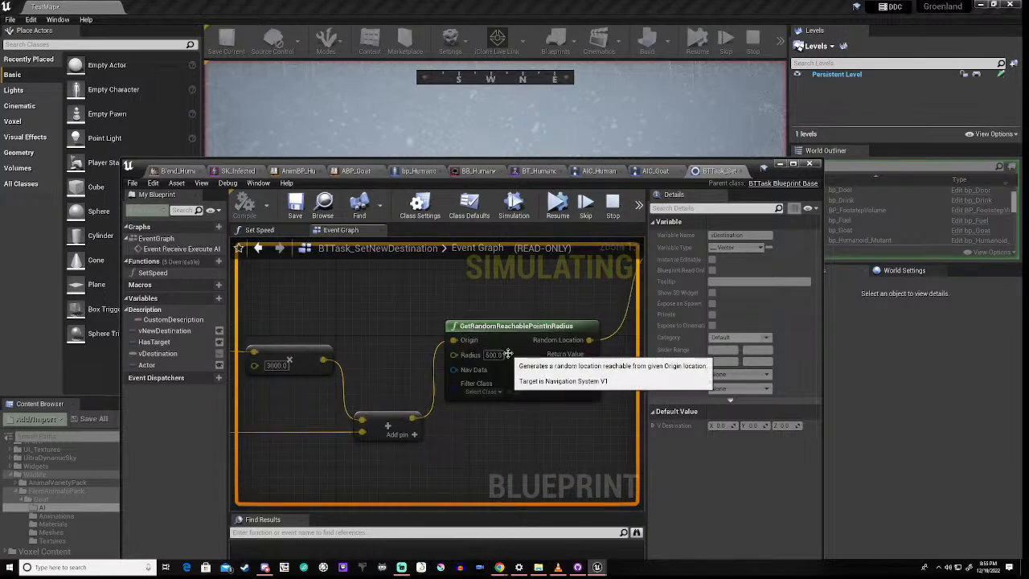
# Step: Examine the rest of the graph from Cast To bp_Base_Wildlife through Set Blackboard Value as Vector to Finish Execute
pyautogui.scroll(-5, 509, 358)
pyautogui.moveTo(510, 391); pyautogui.dragTo(350, 358, button='right')
pyautogui.scroll(5, 443, 362)
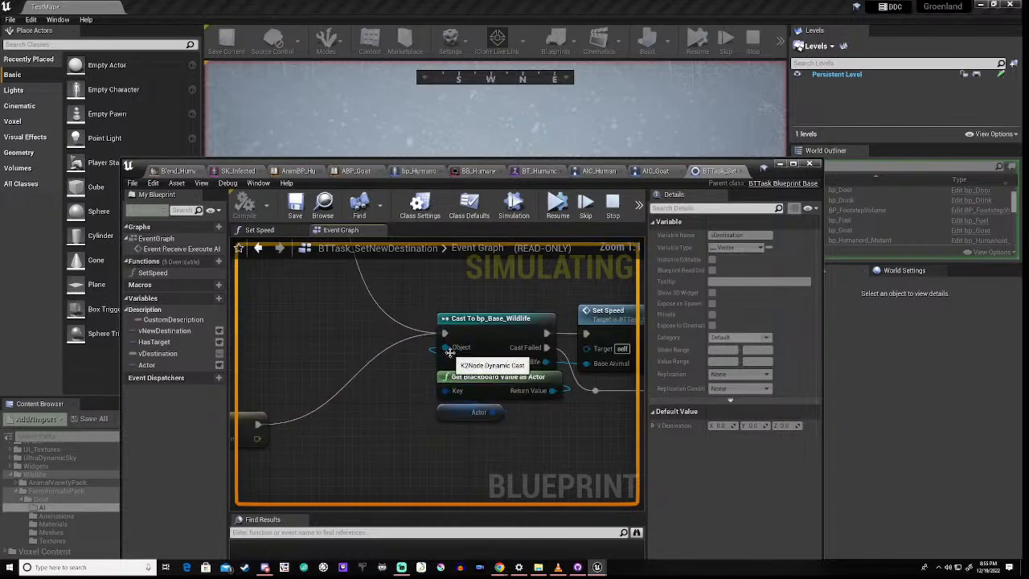
pyautogui.scroll(-4, 450, 351)
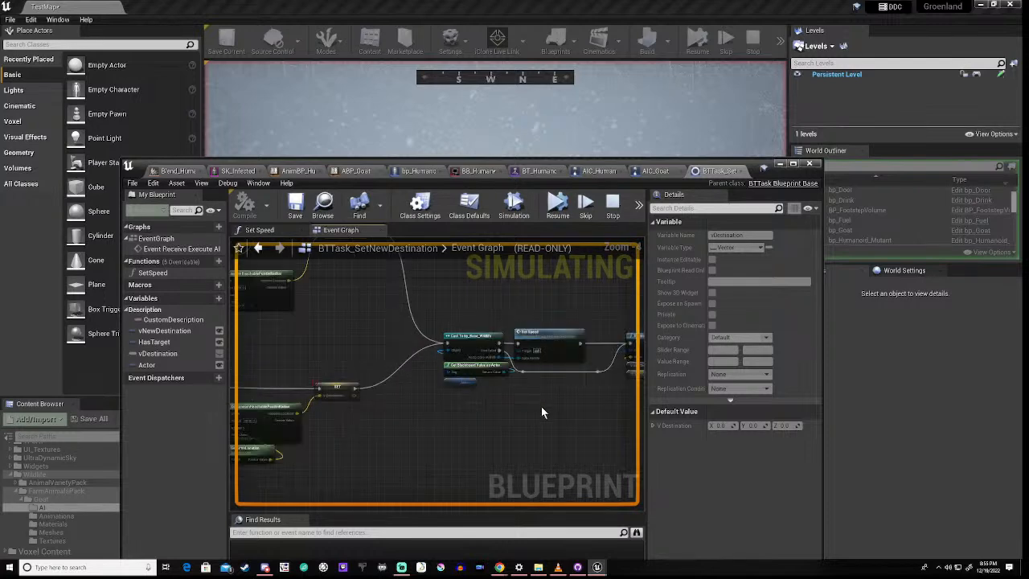
pyautogui.moveTo(542, 409); pyautogui.dragTo(319, 460, button='right')
pyautogui.scroll(4, 502, 433)
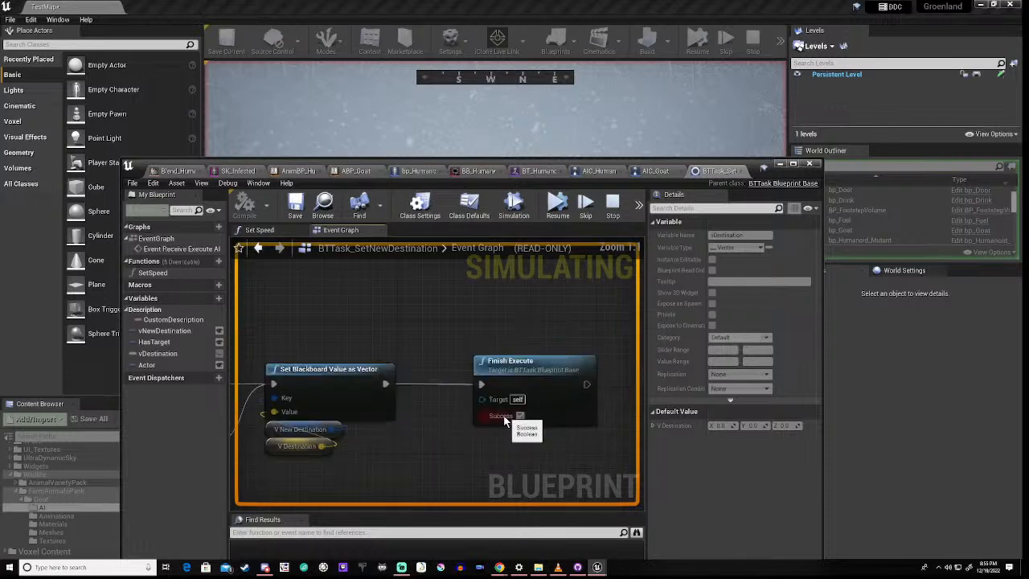
pyautogui.scroll(-7, 401, 442)
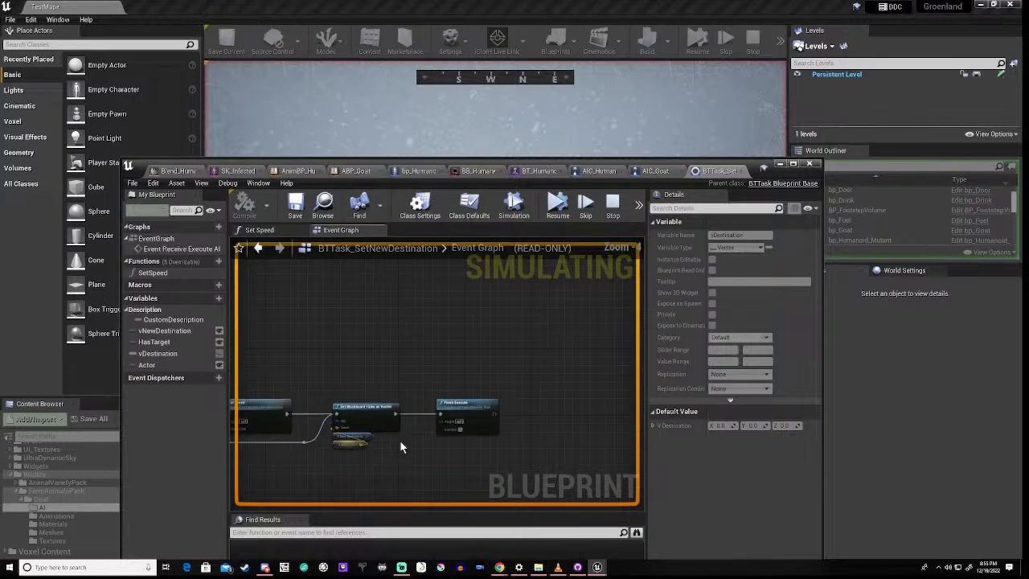
# Step: Check the mutant's paused behavior tree and blackboard values, and review the Has Target Branch in BTTask_SetNewDestination again
pyautogui.click(535, 170)
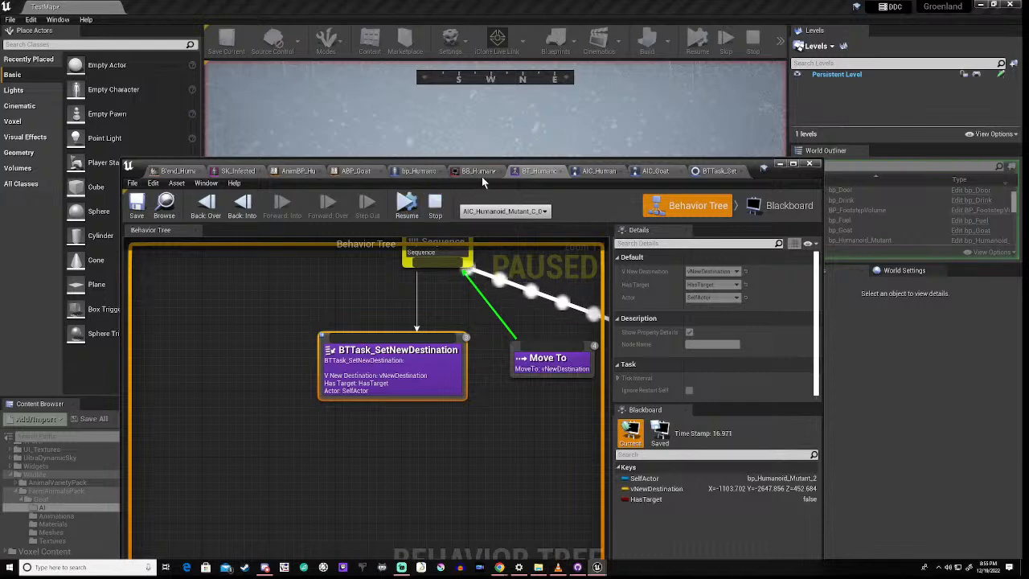
pyautogui.click(708, 171)
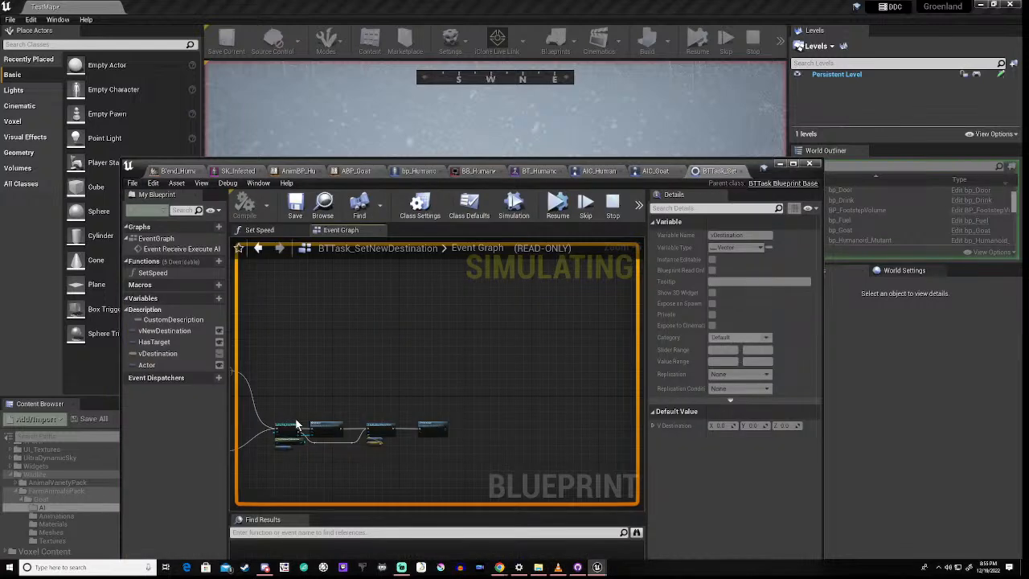
pyautogui.moveTo(295, 407); pyautogui.dragTo(408, 386, button='right')
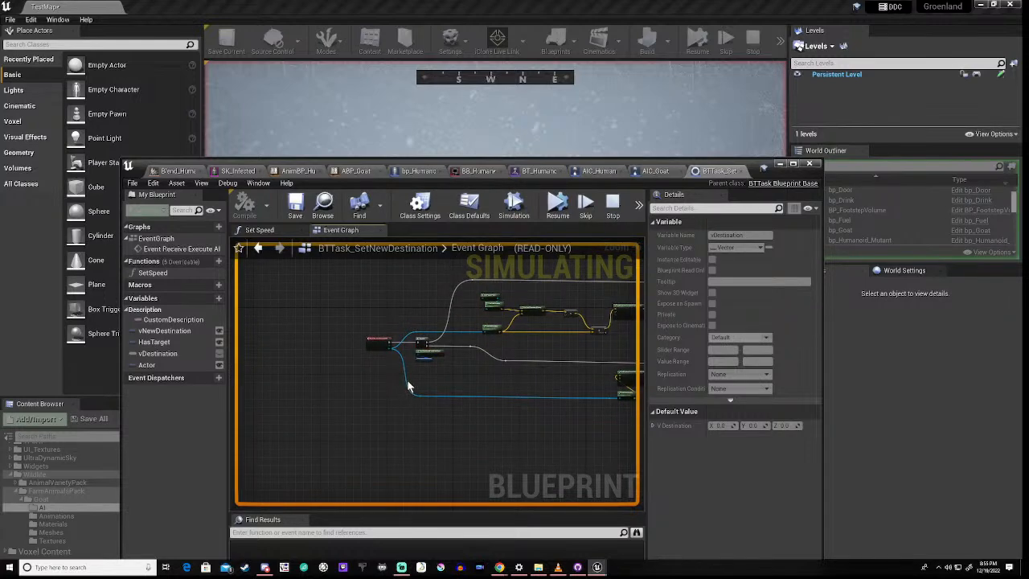
pyautogui.scroll(5, 424, 338)
pyautogui.moveTo(459, 414); pyautogui.dragTo(496, 407, button='right')
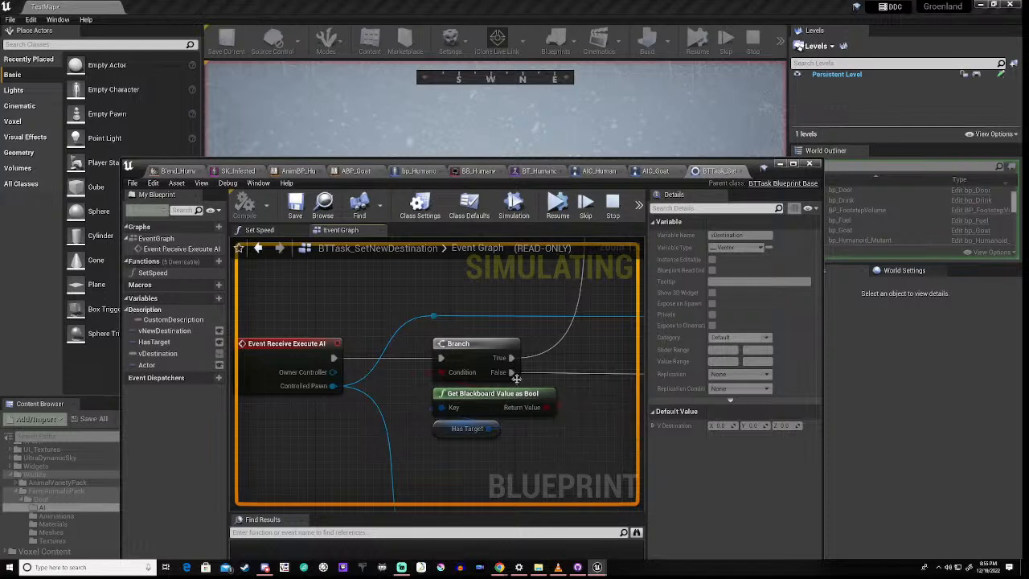
# Step: Resume the paused play test, walk the character after the mutant roaming toward the Combat Zone to observe its movement, and end the session
pyautogui.click(557, 206)
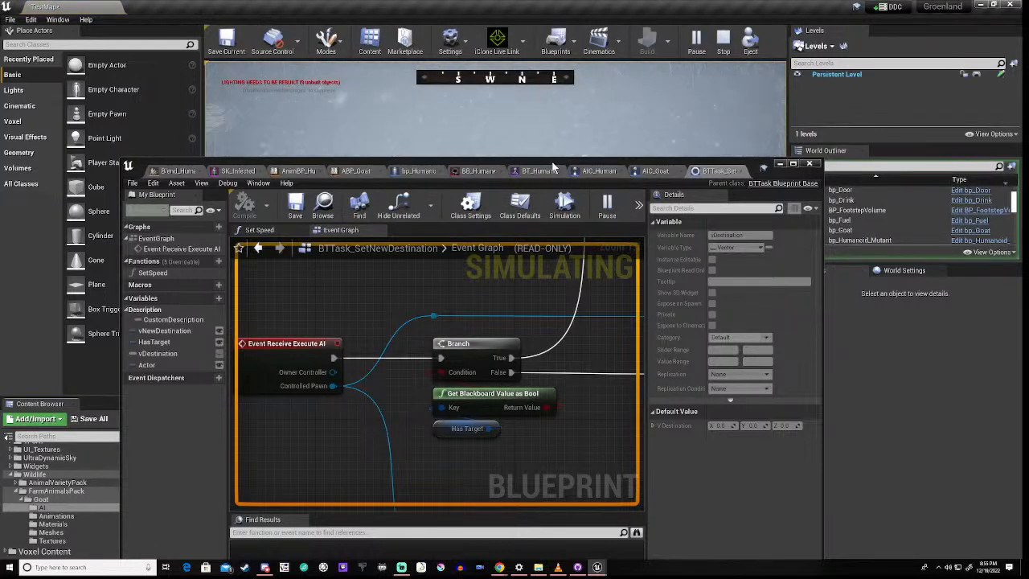
pyautogui.moveTo(555, 165); pyautogui.dragTo(476, 463)
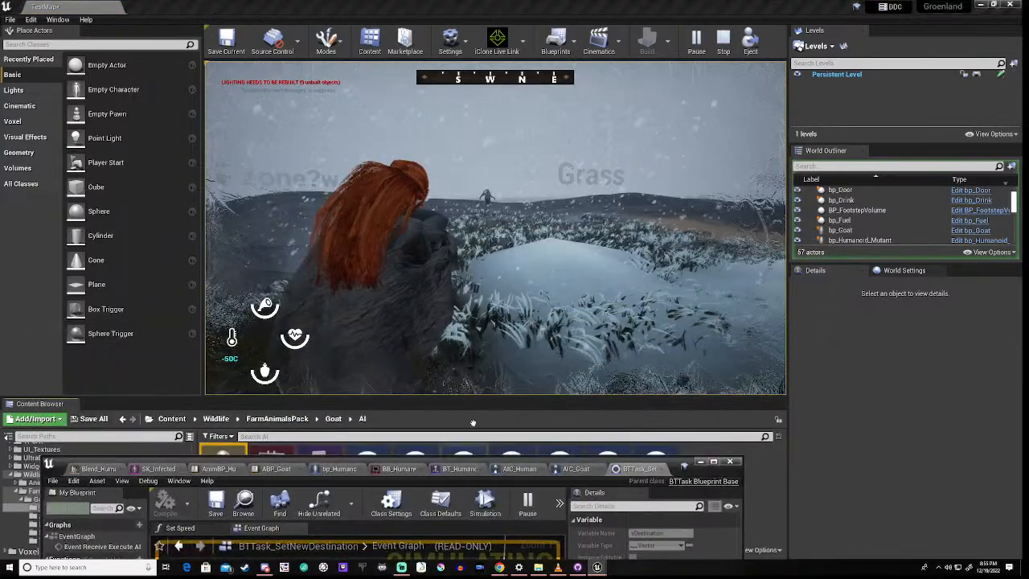
pyautogui.click(472, 311)
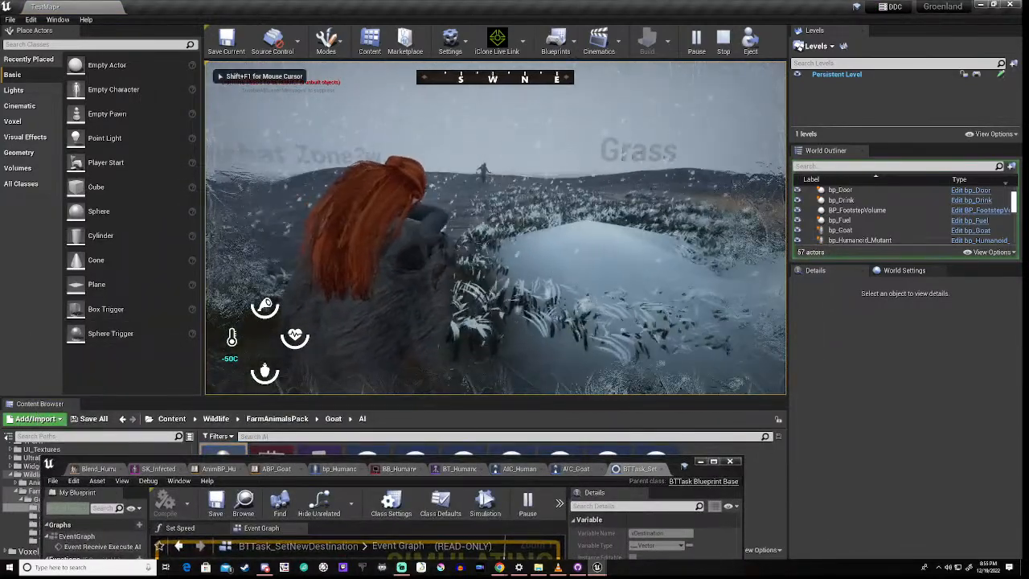
pyautogui.press('w')
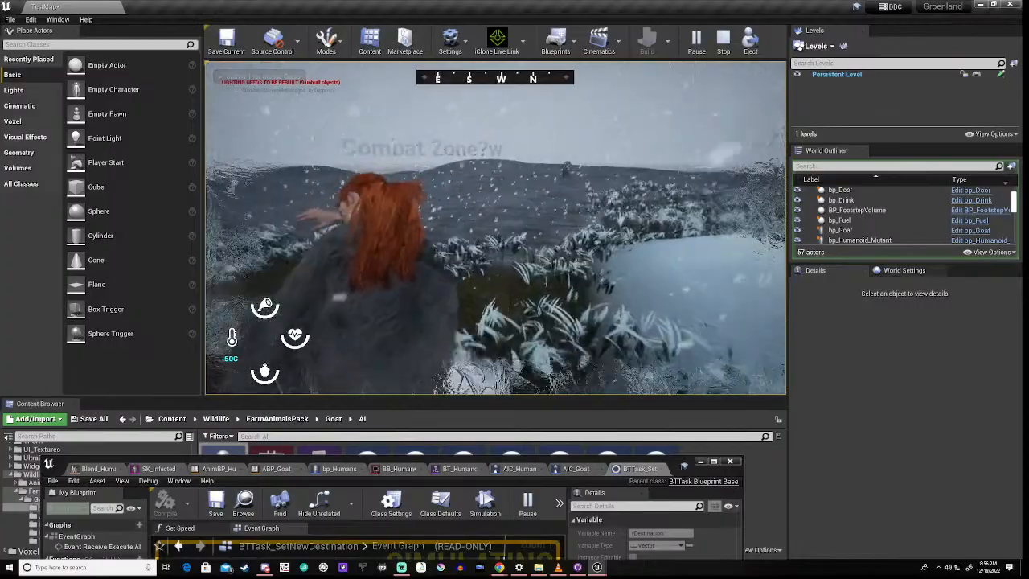
pyautogui.press('w')
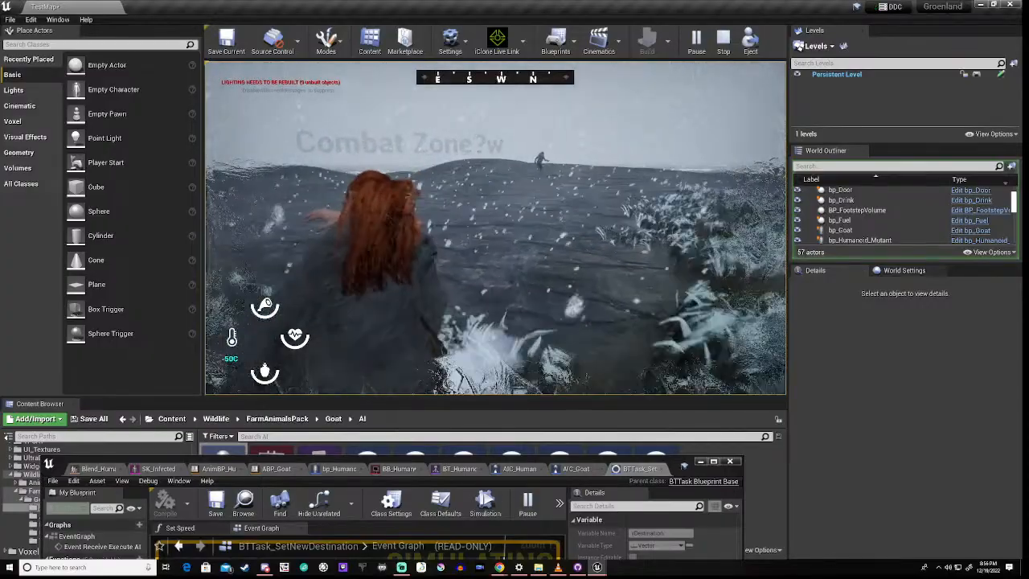
pyautogui.press('w')
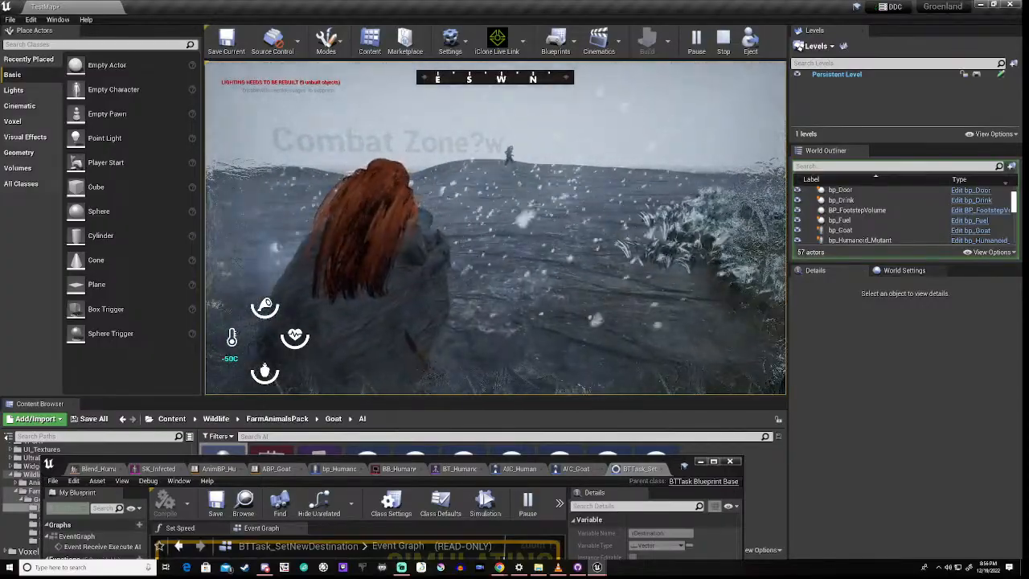
pyautogui.press('w')
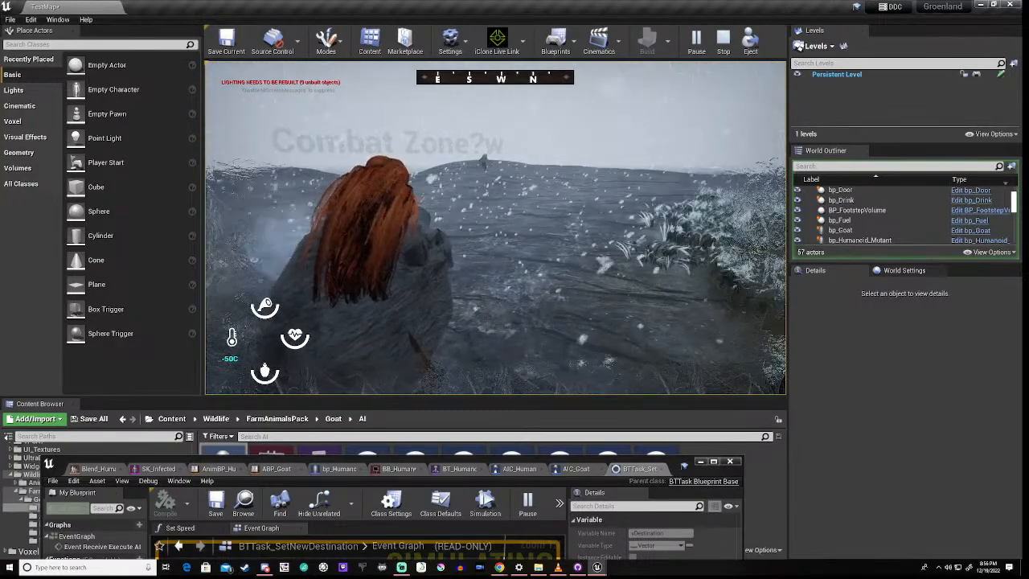
pyautogui.press('w')
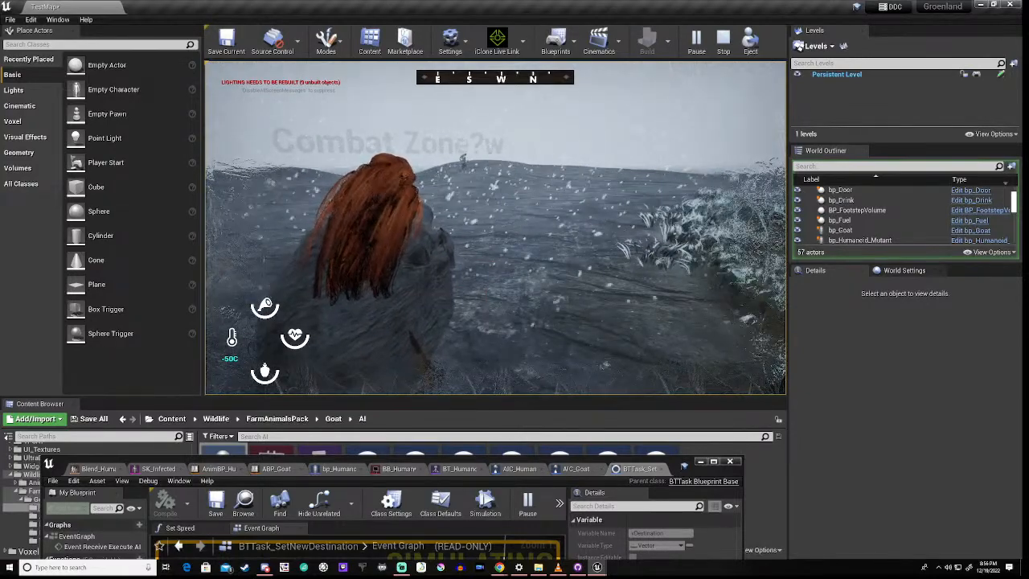
pyautogui.press('w')
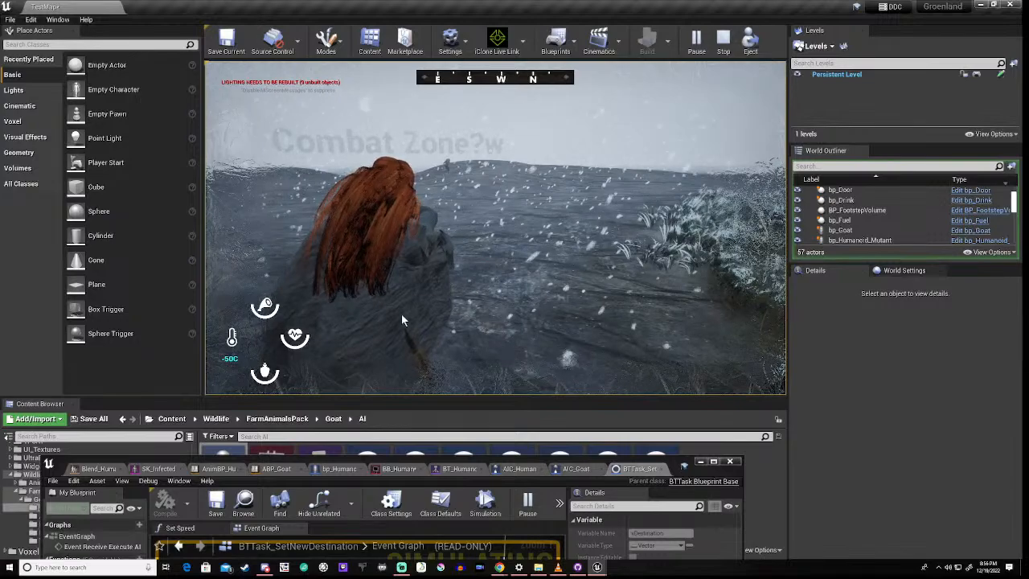
pyautogui.press('Escape')
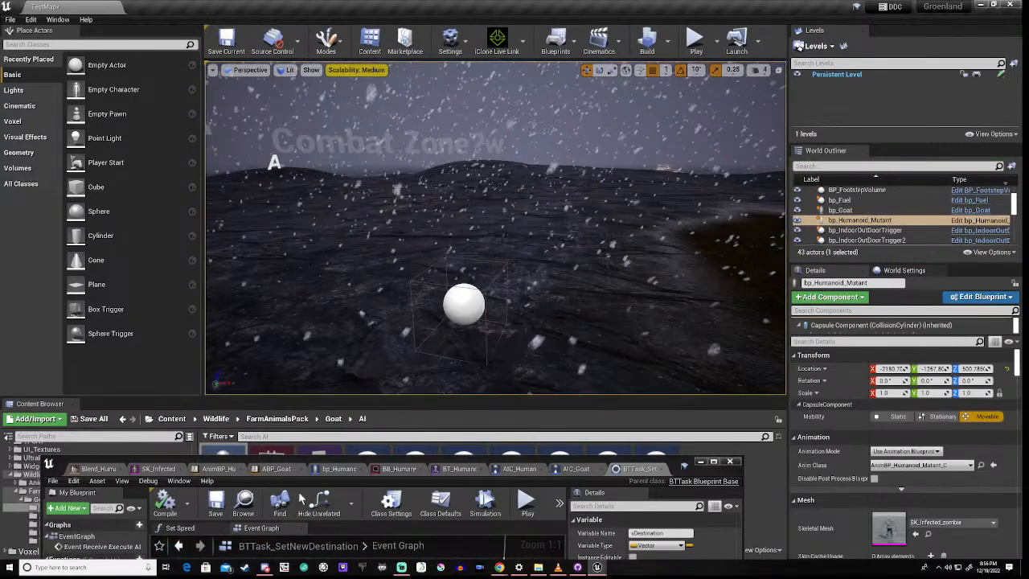
# Step: Enable Orient Rotation to Movement on the Character Movement component of bp_Humanoid_Mutant and compile the blueprint
pyautogui.moveTo(378, 462); pyautogui.dragTo(481, 125)
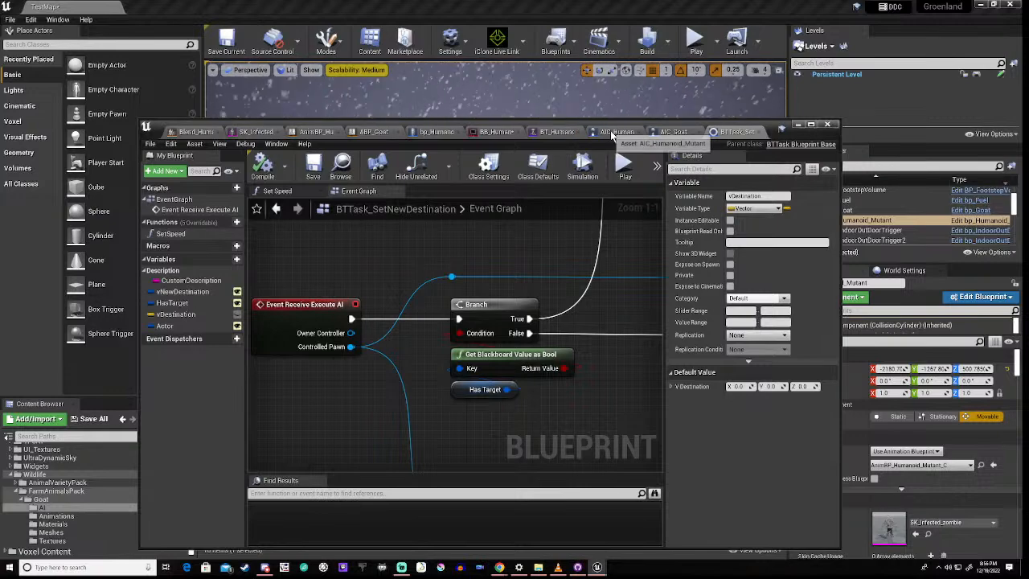
pyautogui.click(441, 133)
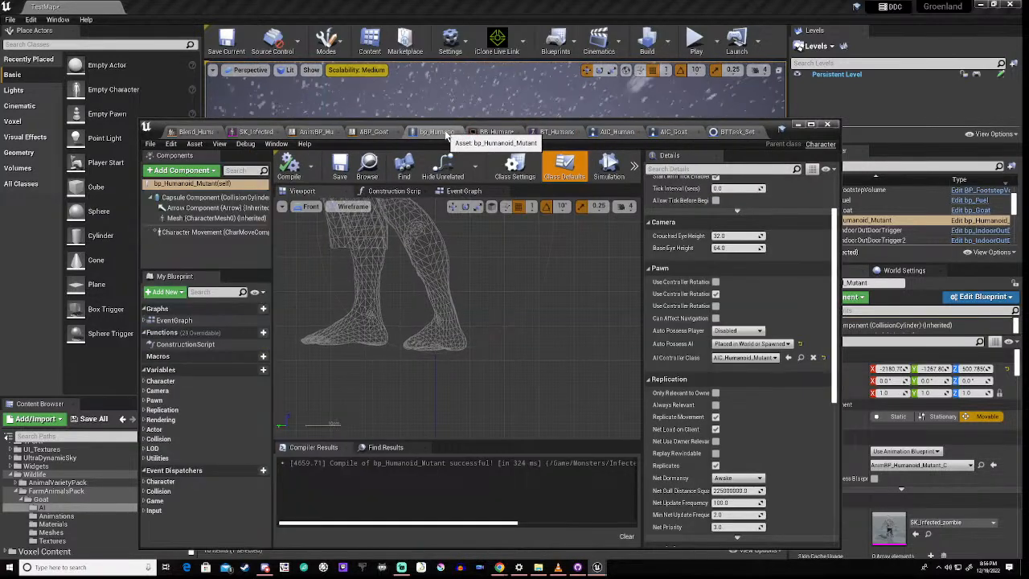
pyautogui.click(203, 232)
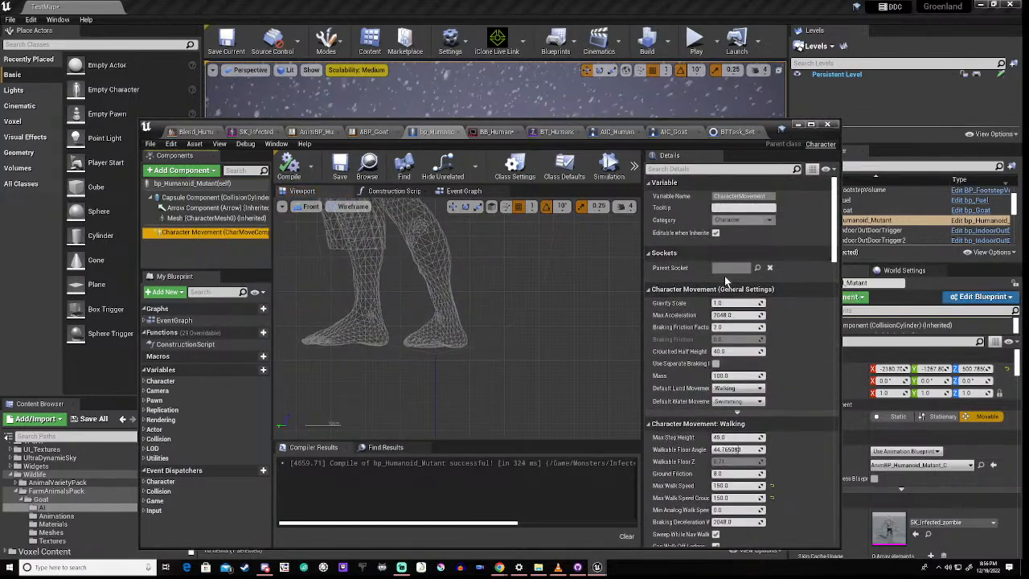
pyautogui.scroll(-6, 702, 331)
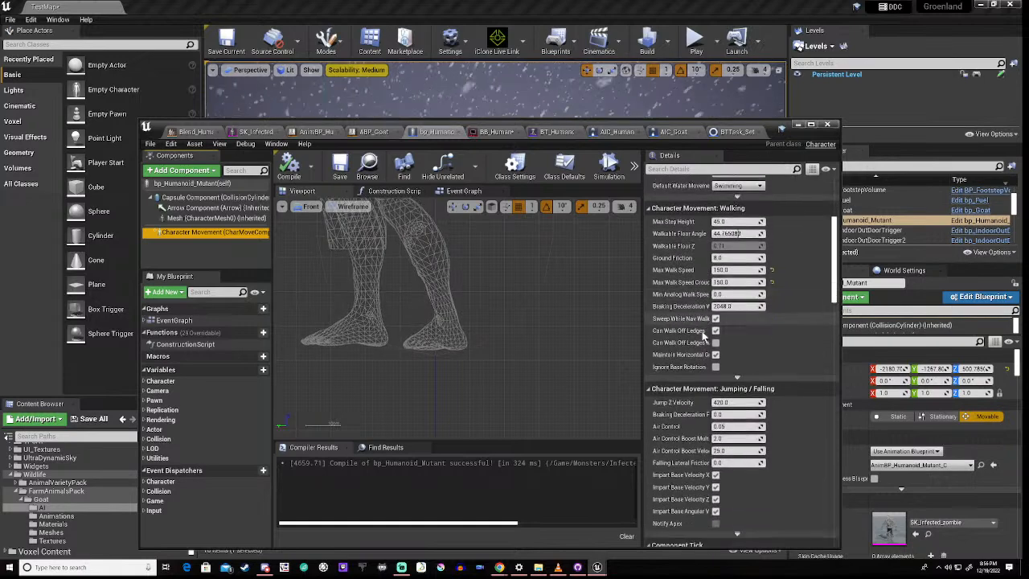
pyautogui.scroll(-3, 704, 336)
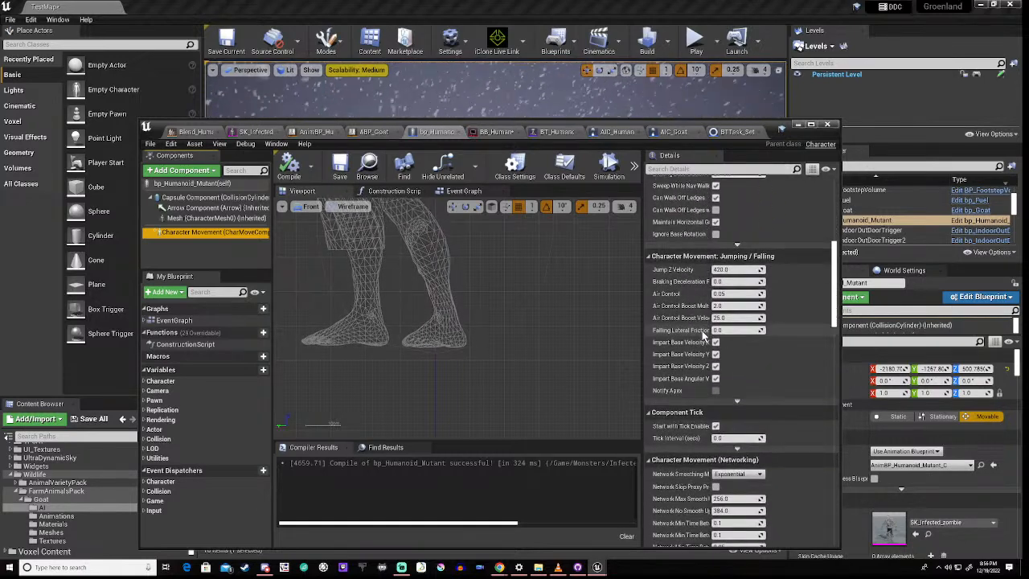
pyautogui.scroll(-3, 703, 337)
pyautogui.scroll(-3, 703, 336)
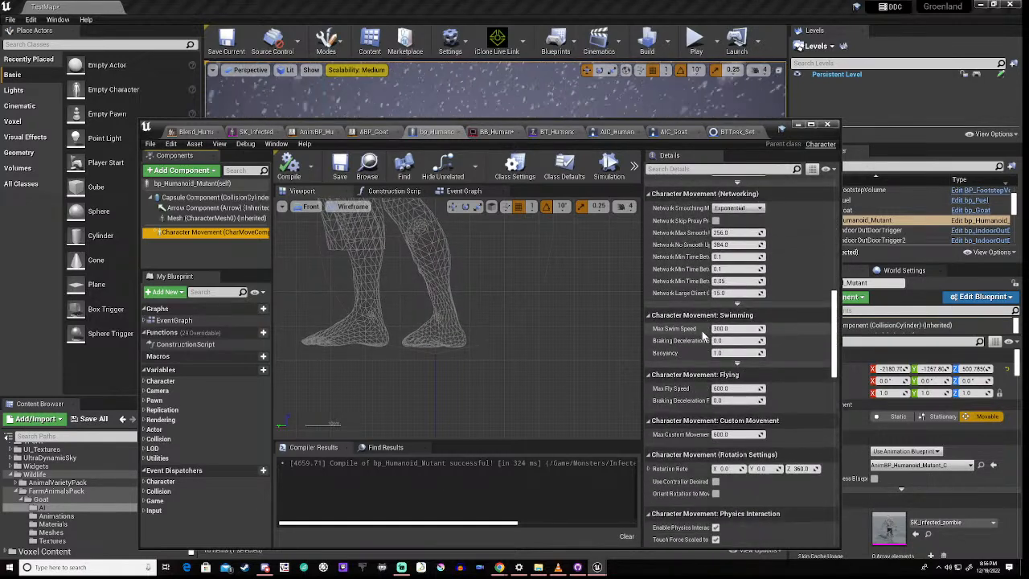
pyautogui.scroll(-3, 704, 337)
pyautogui.scroll(-2, 703, 336)
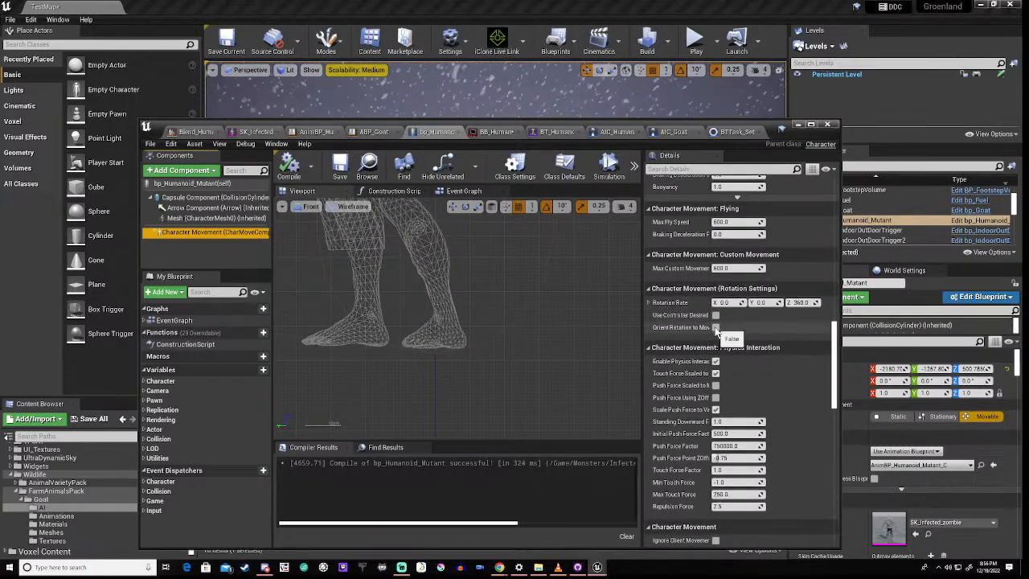
pyautogui.click(289, 169)
# Step: Review the class defaults of bp_Humanoid_Mutant, from the Pawn controller rotation and AI possession options through Replication, Collision and Input
pyautogui.click(183, 183)
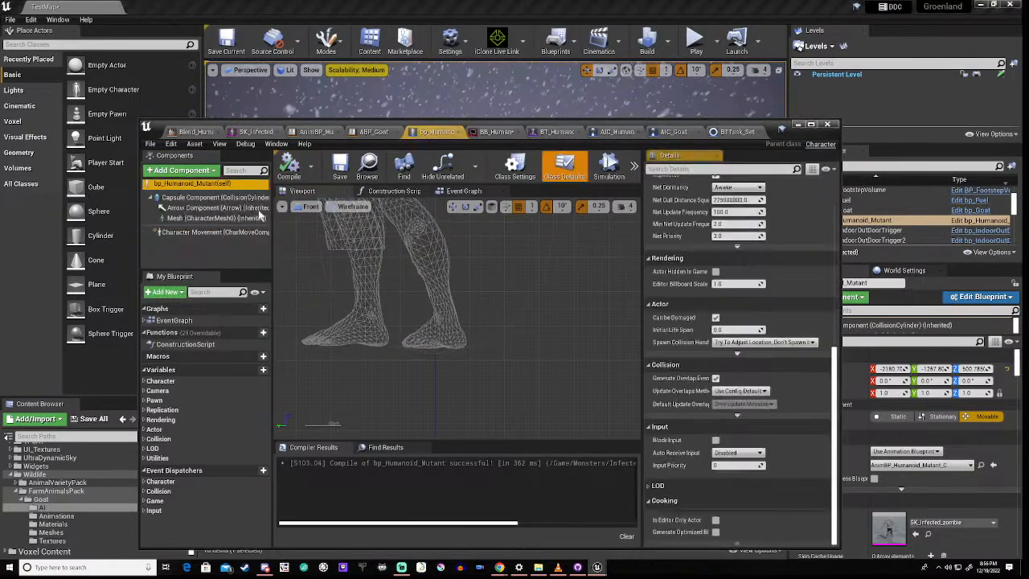
pyautogui.scroll(10, 775, 221)
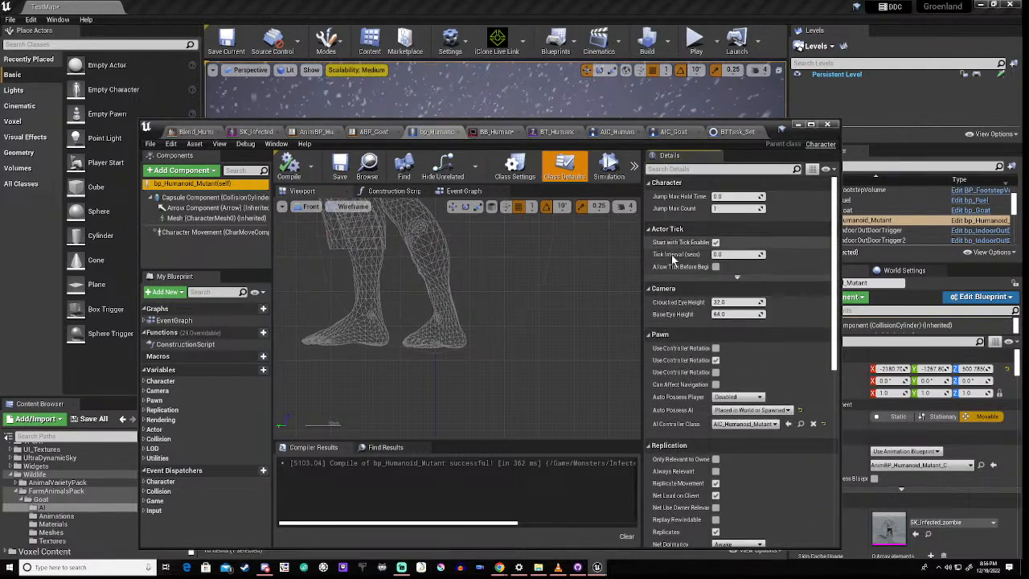
pyautogui.scroll(-3, 682, 319)
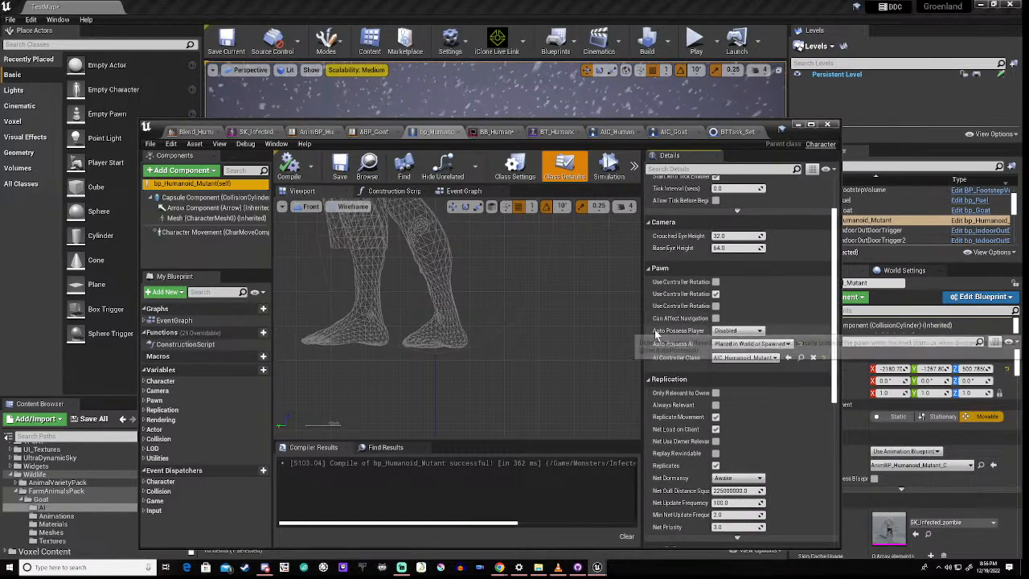
pyautogui.moveTo(679, 321)
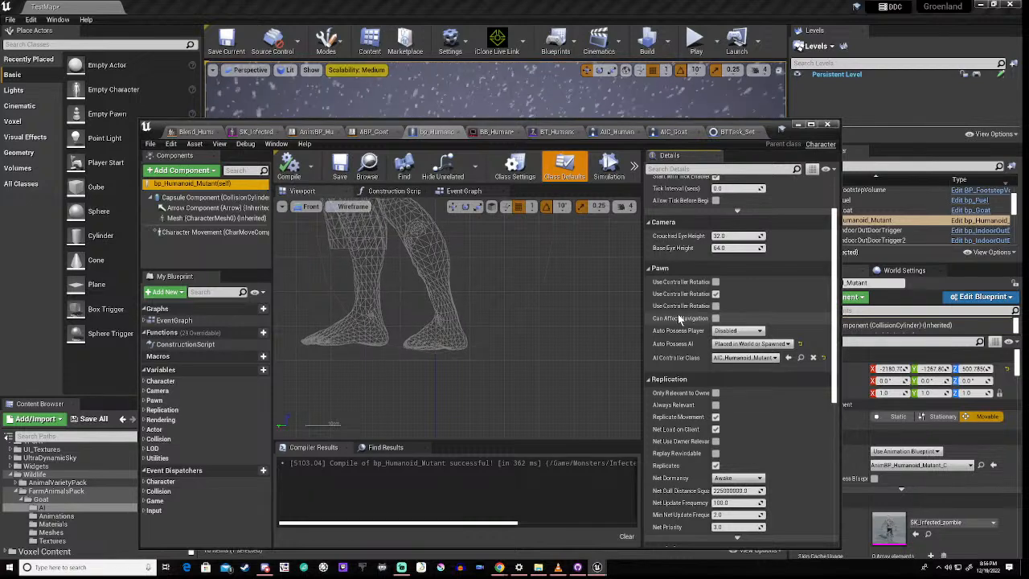
pyautogui.scroll(-2, 680, 319)
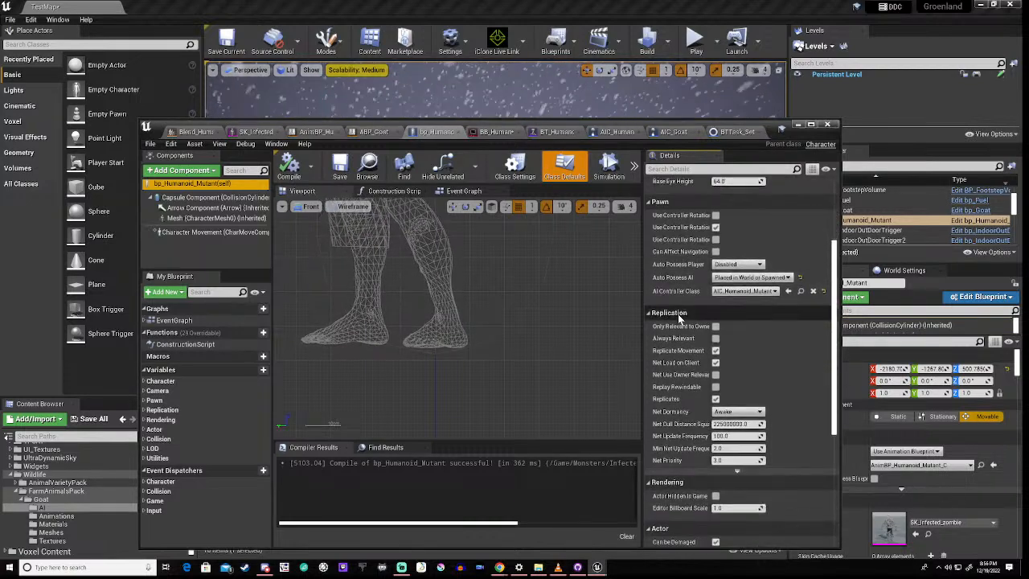
pyautogui.scroll(-2, 680, 319)
pyautogui.scroll(-2, 682, 308)
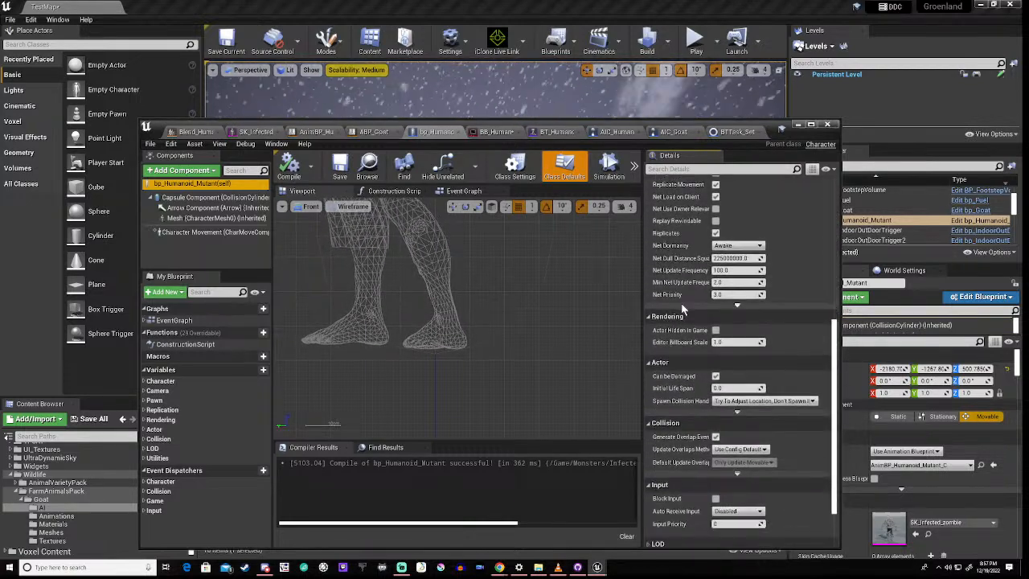
pyautogui.scroll(-2, 682, 308)
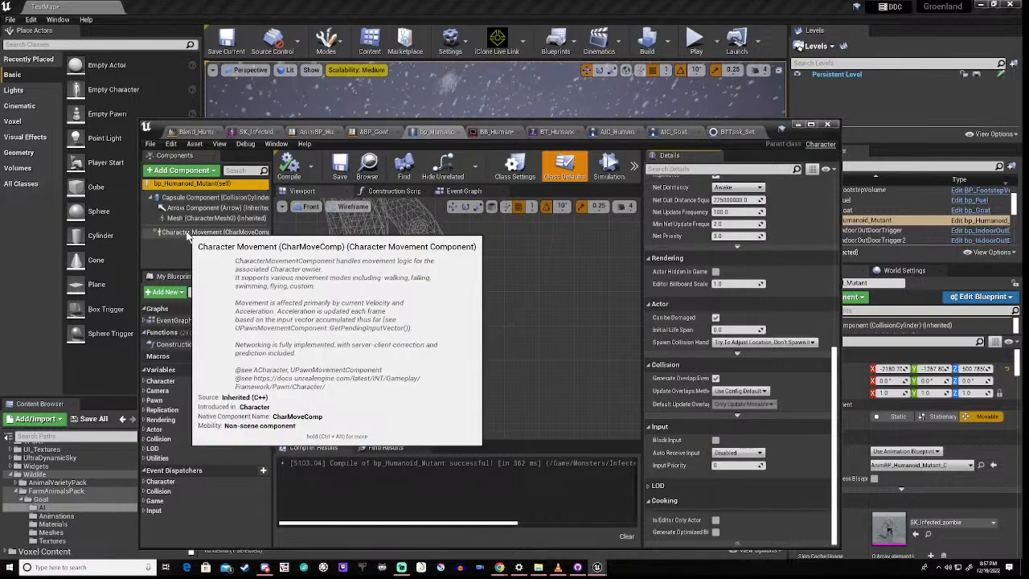
# Step: Review the mutant's Character Movement settings from General and Walking through Rotation Settings and Physics Interaction
pyautogui.click(183, 232)
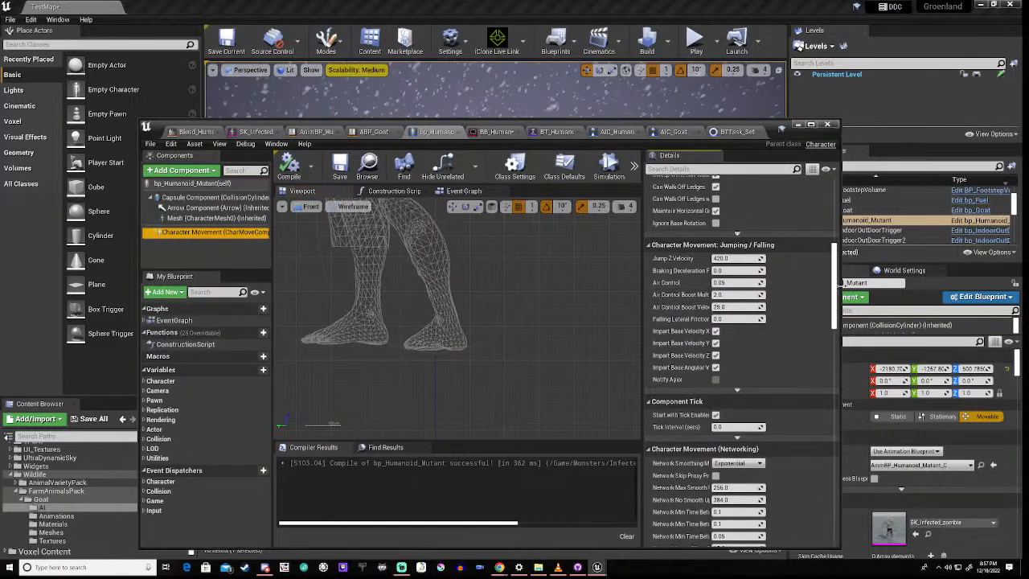
pyautogui.moveTo(839, 281); pyautogui.dragTo(830, 208)
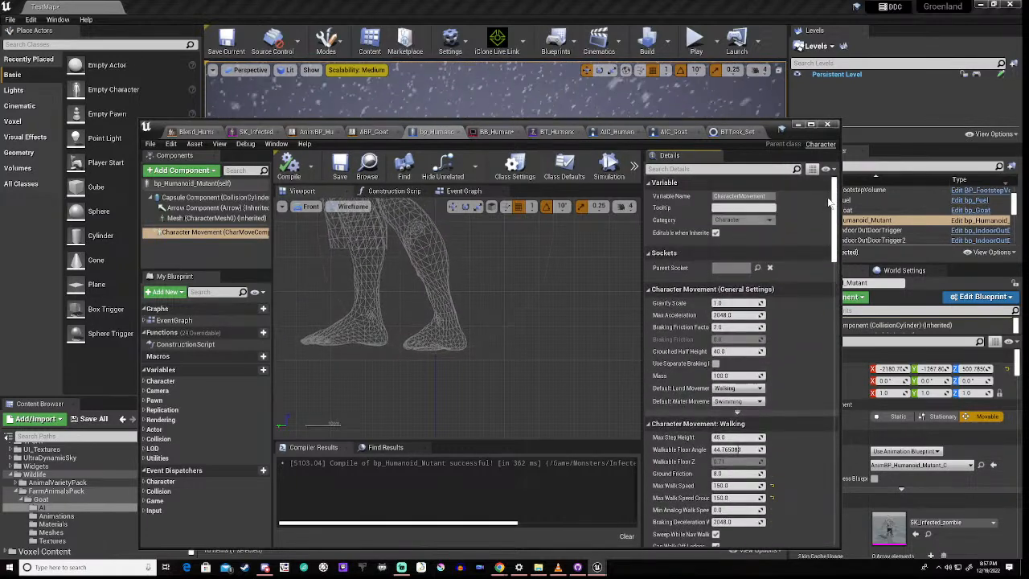
pyautogui.scroll(-6, 696, 337)
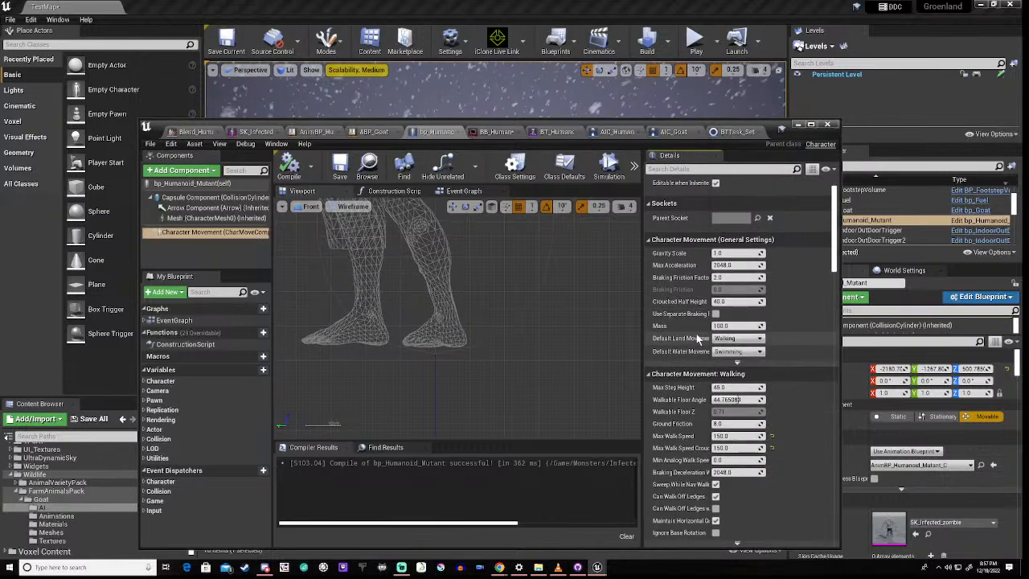
pyautogui.scroll(-2, 692, 360)
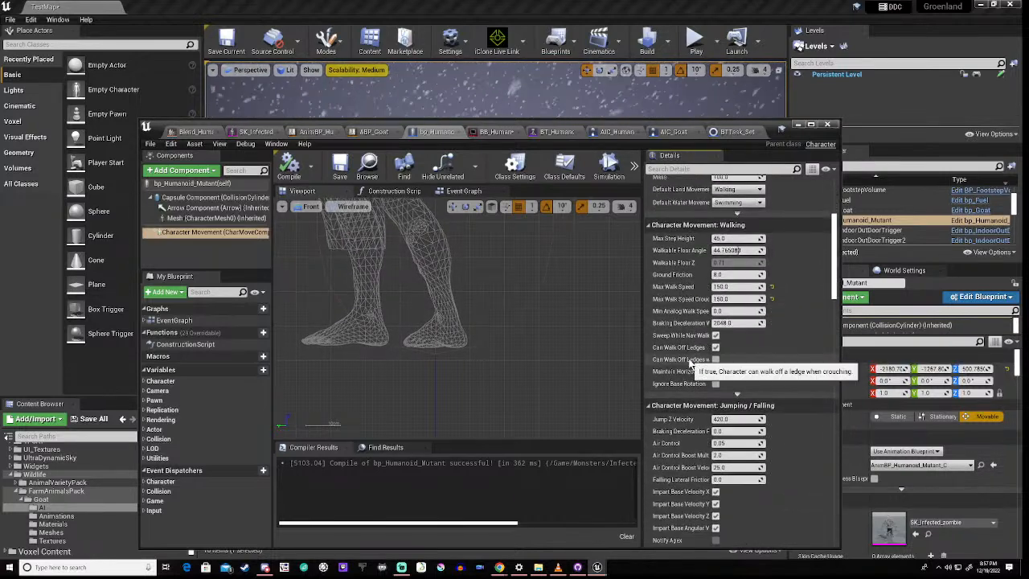
pyautogui.scroll(-3, 689, 364)
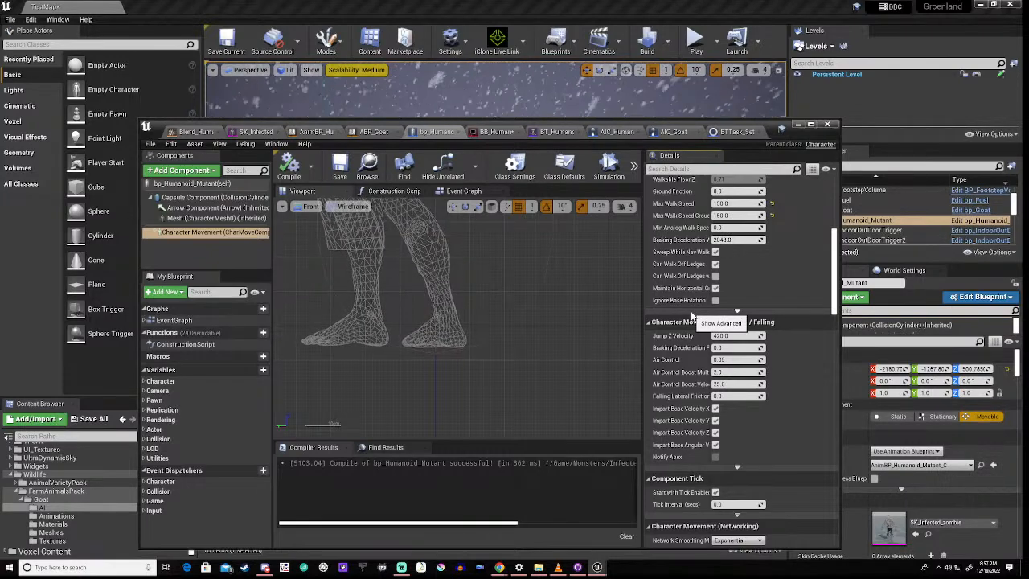
pyautogui.scroll(-3, 691, 315)
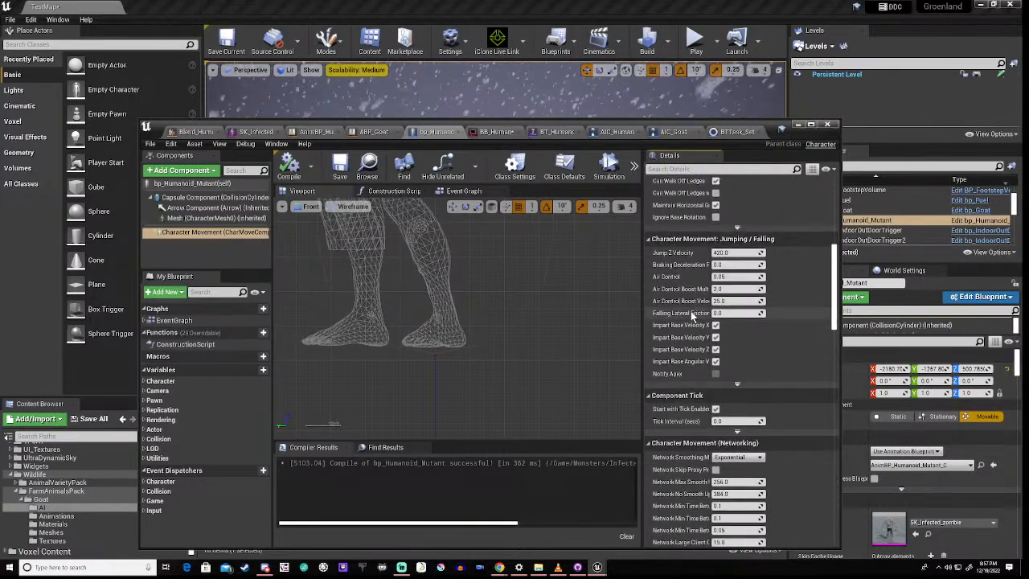
pyautogui.scroll(-4, 691, 316)
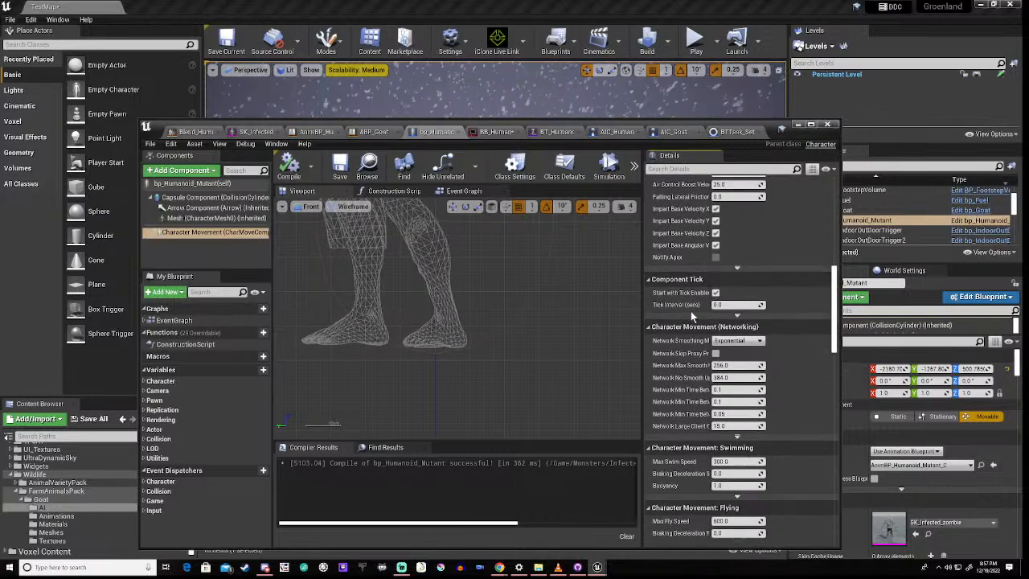
pyautogui.scroll(-2, 691, 316)
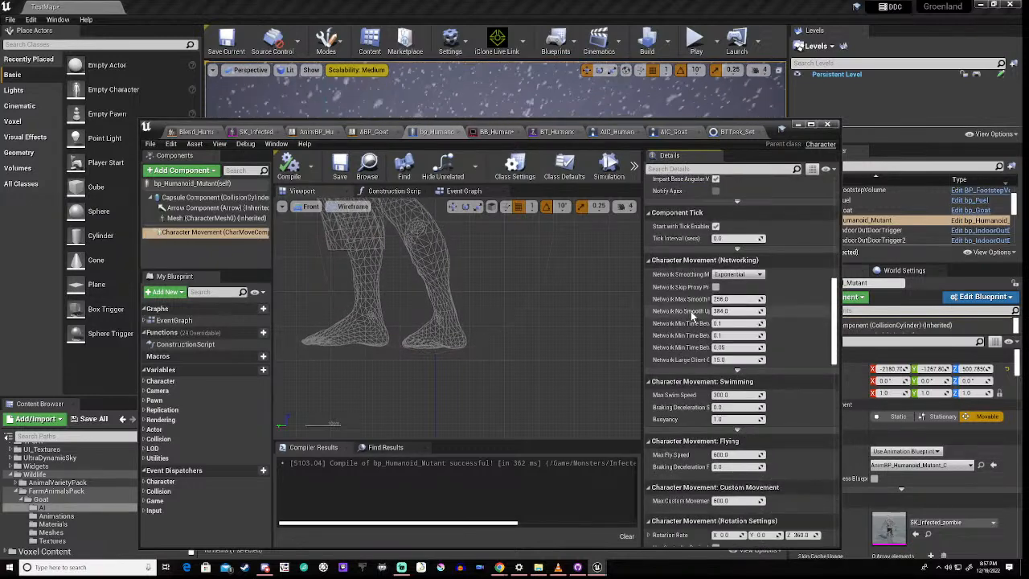
pyautogui.scroll(-7, 691, 316)
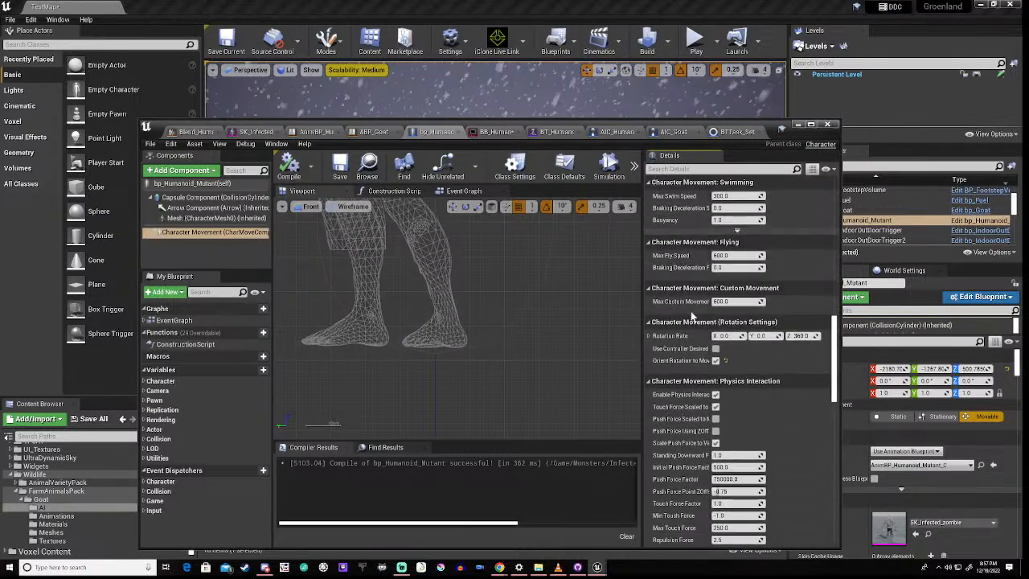
pyautogui.scroll(-1, 692, 316)
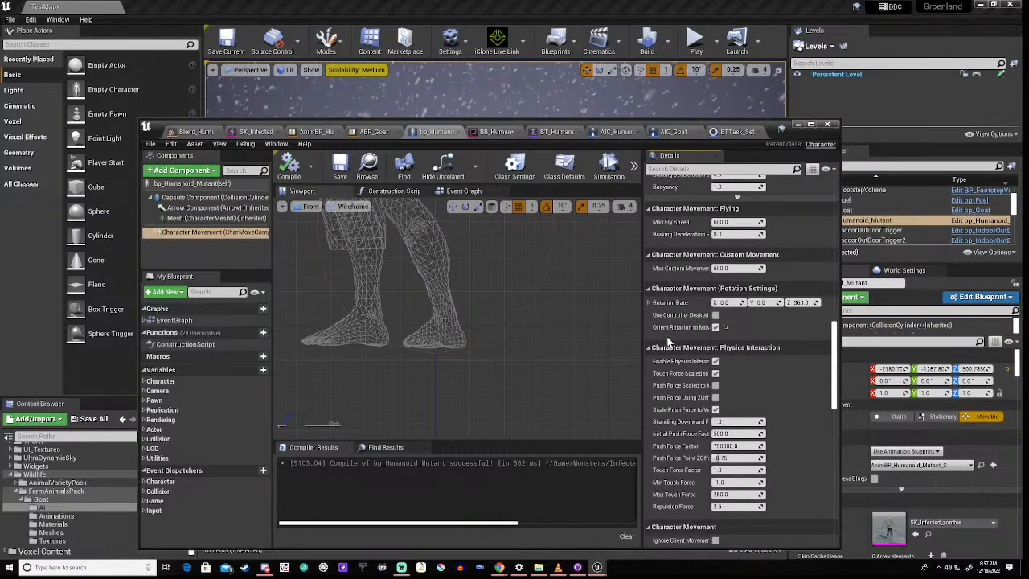
pyautogui.moveTo(688, 321)
pyautogui.scroll(-2, 690, 319)
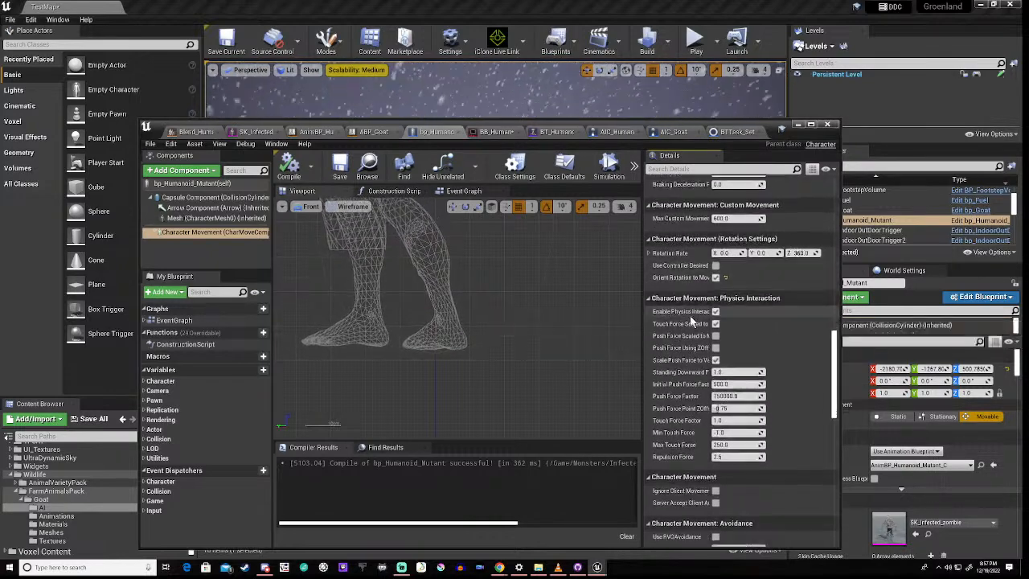
# Step: Review the mutant's remaining Character Movement settings from Physics Interaction through Avoidance, the Nav Movement capabilities, Planar Movement and Events
pyautogui.scroll(-2, 691, 320)
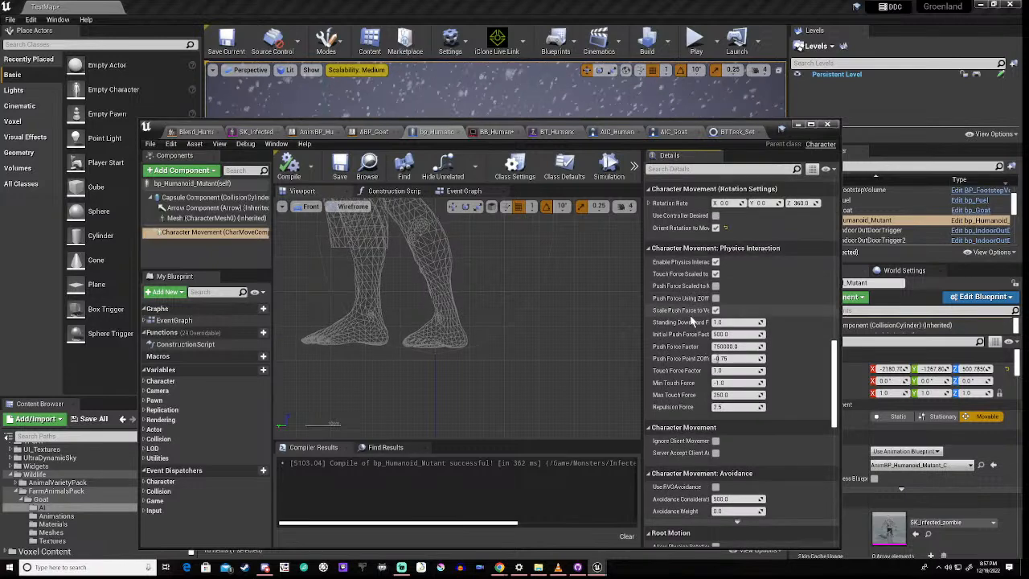
pyautogui.scroll(-4, 690, 319)
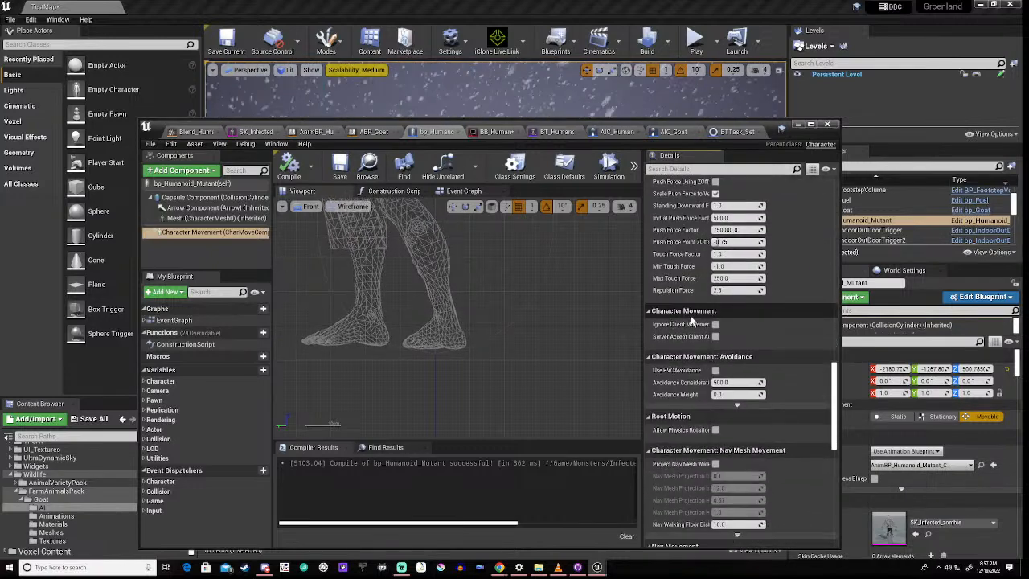
pyautogui.scroll(-2, 691, 320)
pyautogui.scroll(-2, 690, 320)
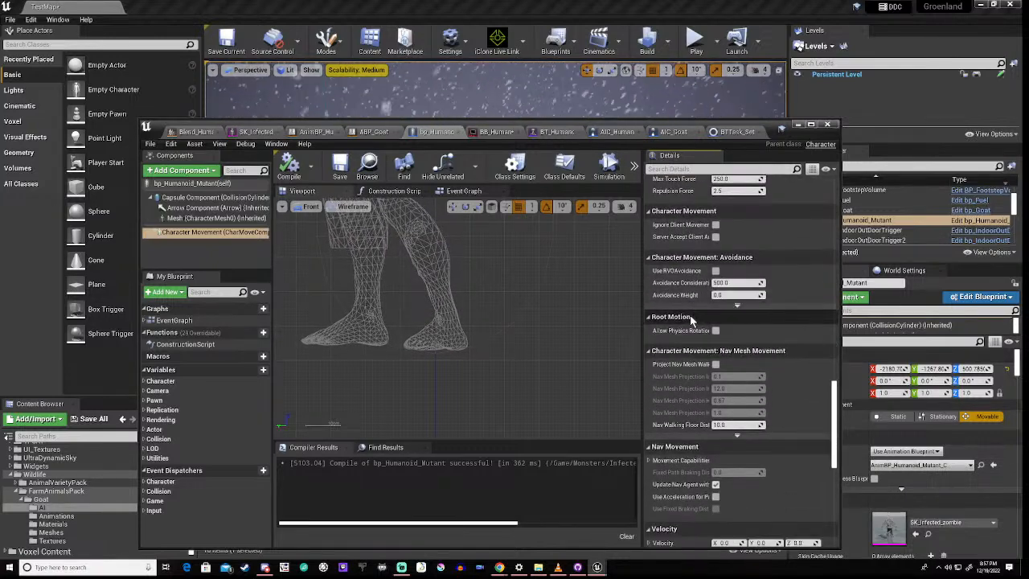
pyautogui.scroll(-3, 691, 319)
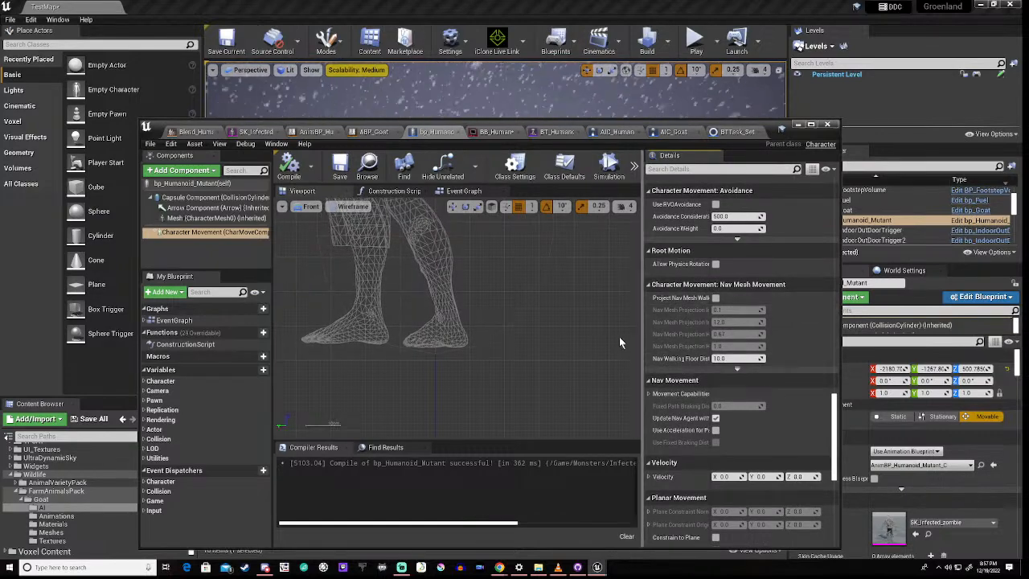
pyautogui.scroll(-3, 680, 354)
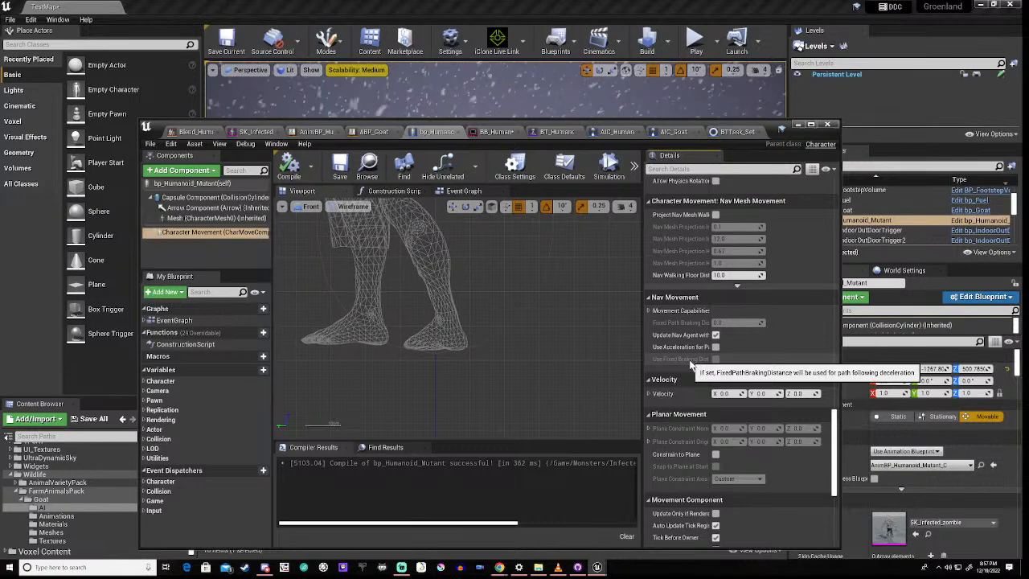
pyautogui.click(648, 310)
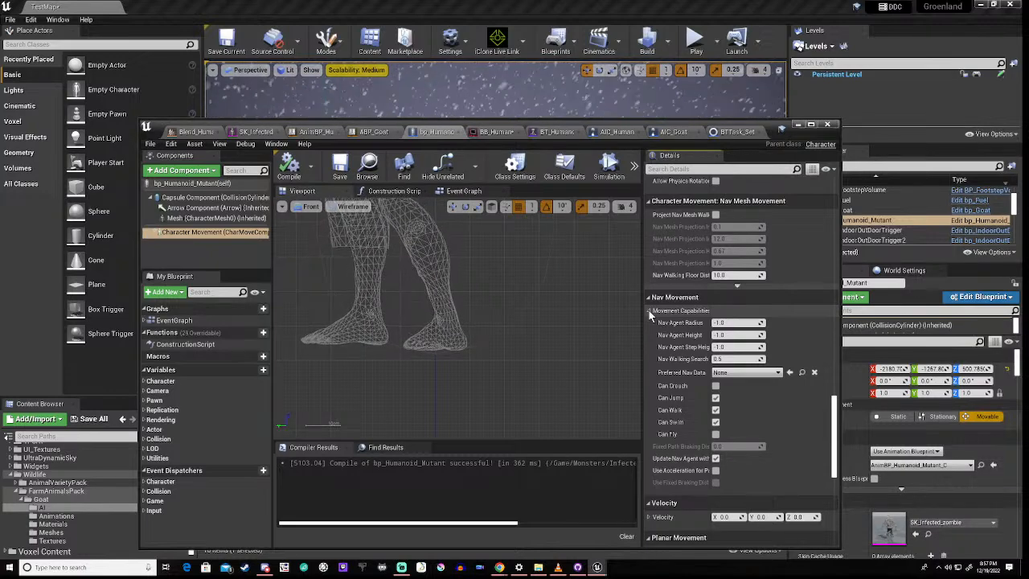
pyautogui.click(649, 311)
pyautogui.scroll(-3, 683, 381)
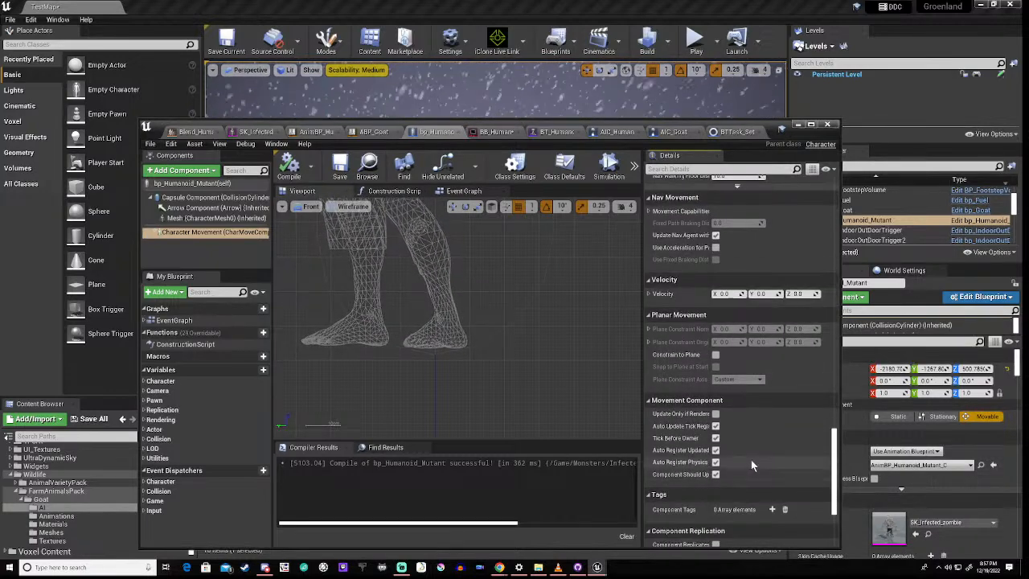
pyautogui.scroll(-4, 680, 450)
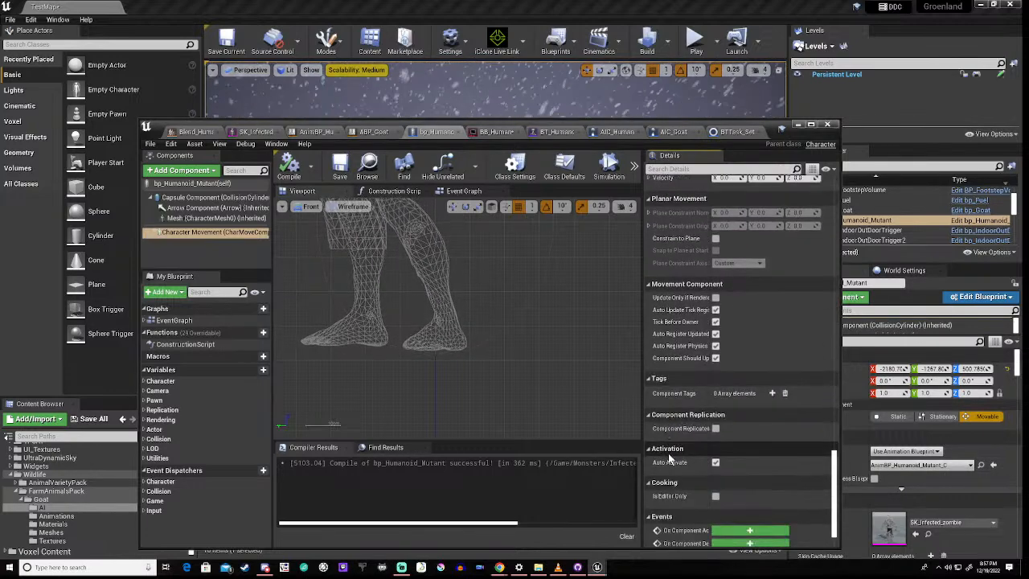
pyautogui.scroll(-1, 669, 458)
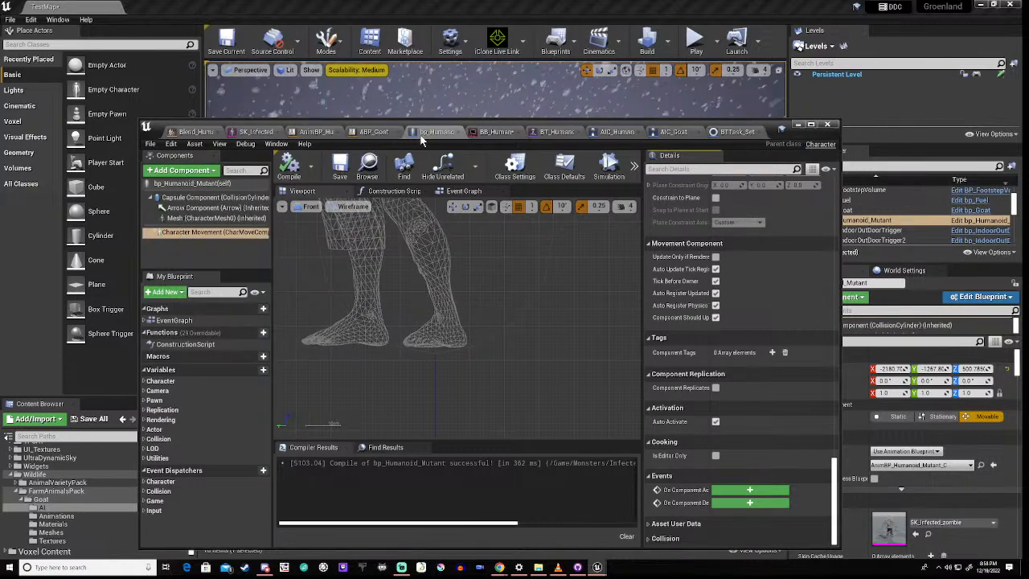
# Step: Review the settings of the mutant's Mesh component from Transform, Animation and Materials through Clothing, Physics, Collision, Events and Skeletal Mesh
pyautogui.click(181, 217)
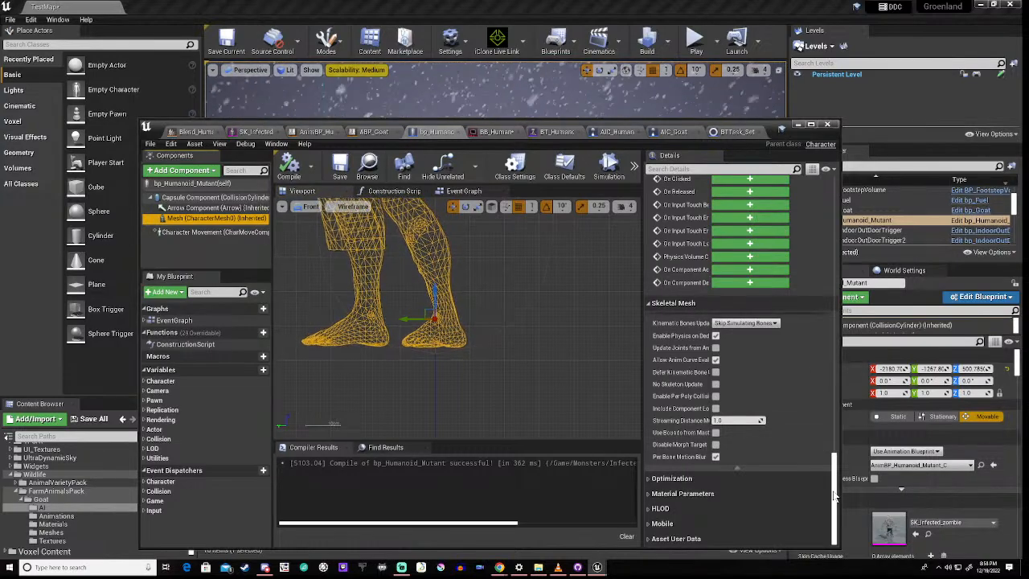
pyautogui.moveTo(835, 497); pyautogui.dragTo(835, 178)
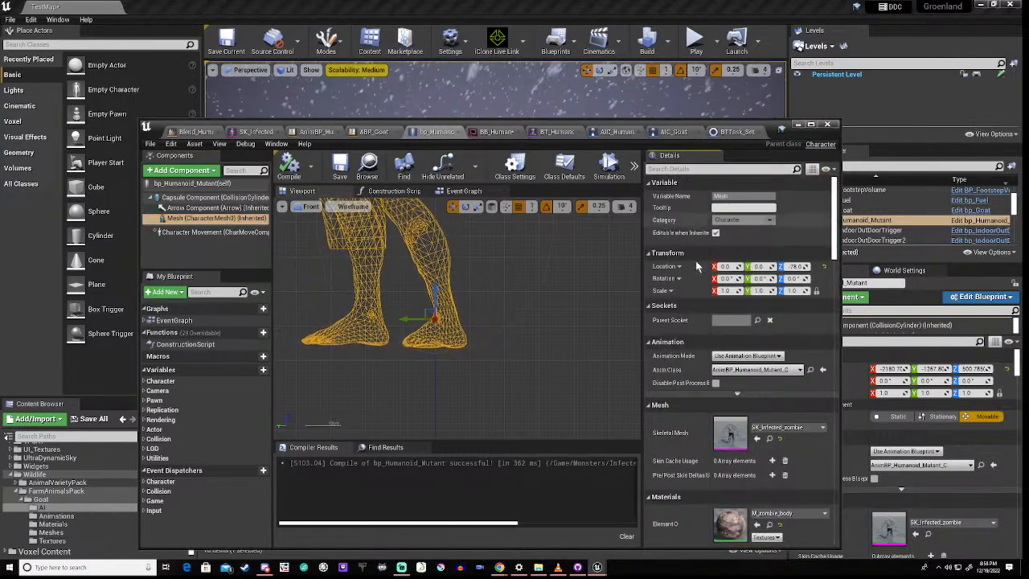
pyautogui.scroll(-3, 692, 305)
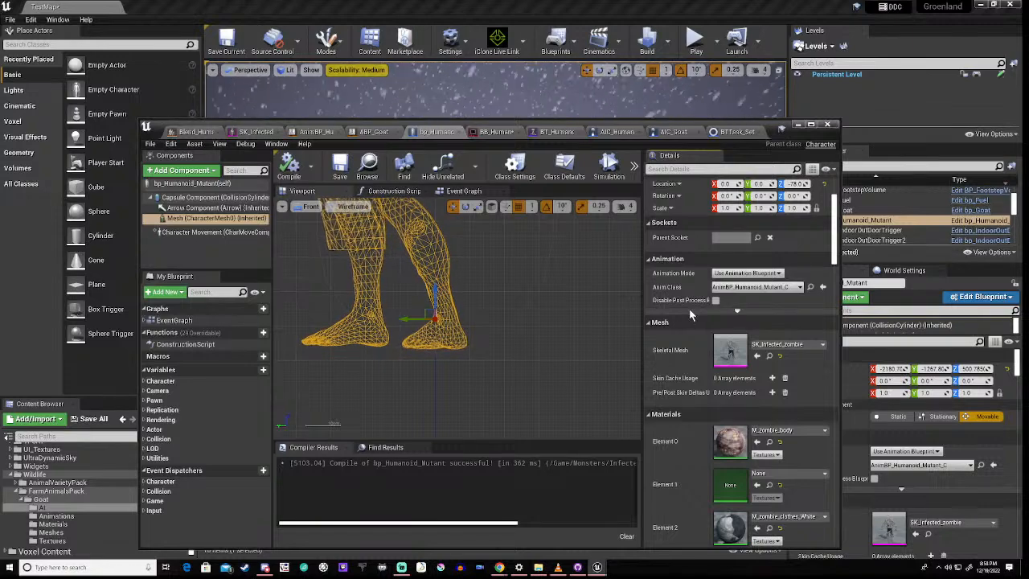
pyautogui.scroll(-1, 689, 309)
pyautogui.scroll(-3, 690, 308)
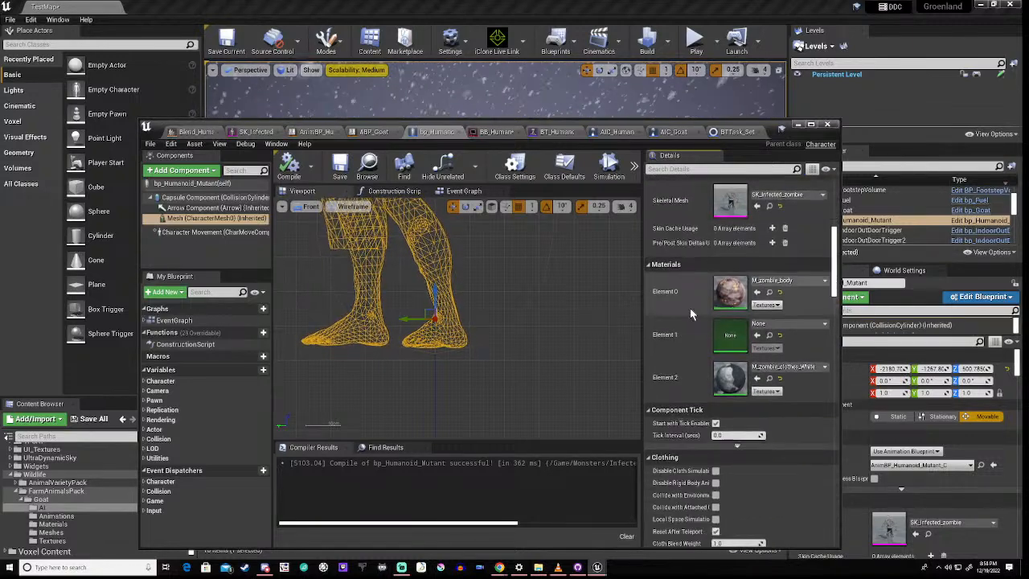
pyautogui.scroll(-4, 690, 308)
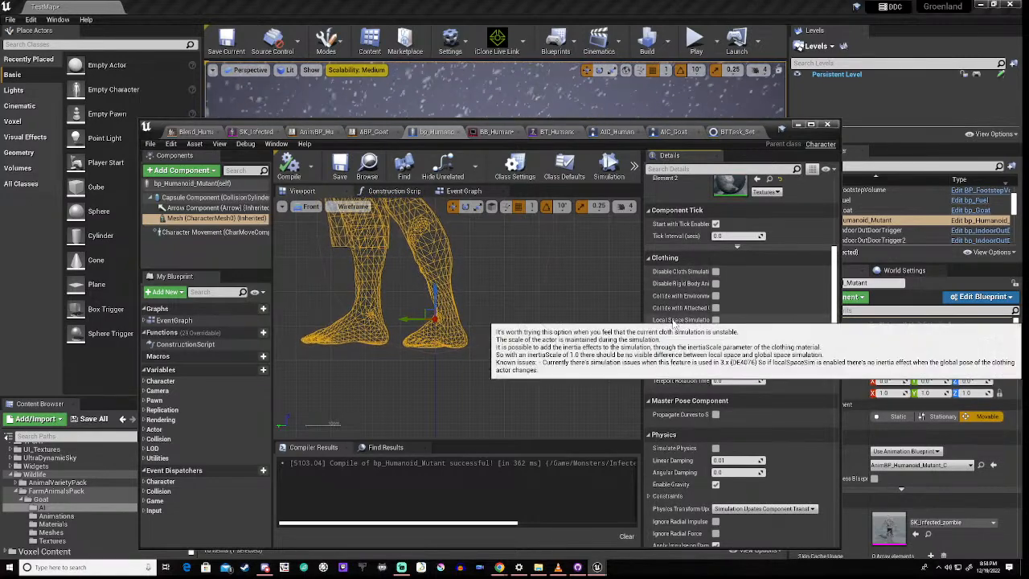
pyautogui.scroll(-3, 676, 317)
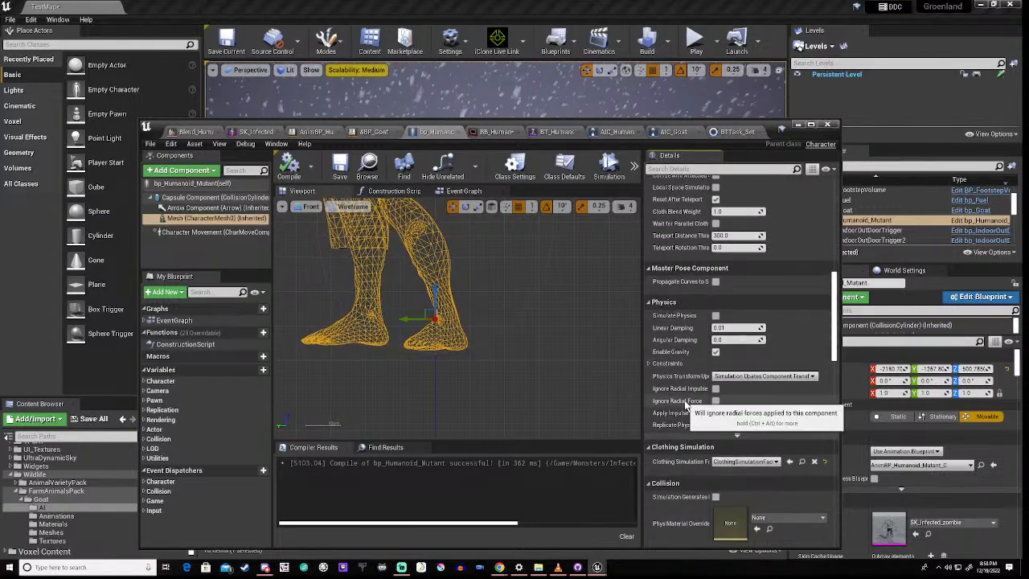
pyautogui.scroll(-2, 685, 399)
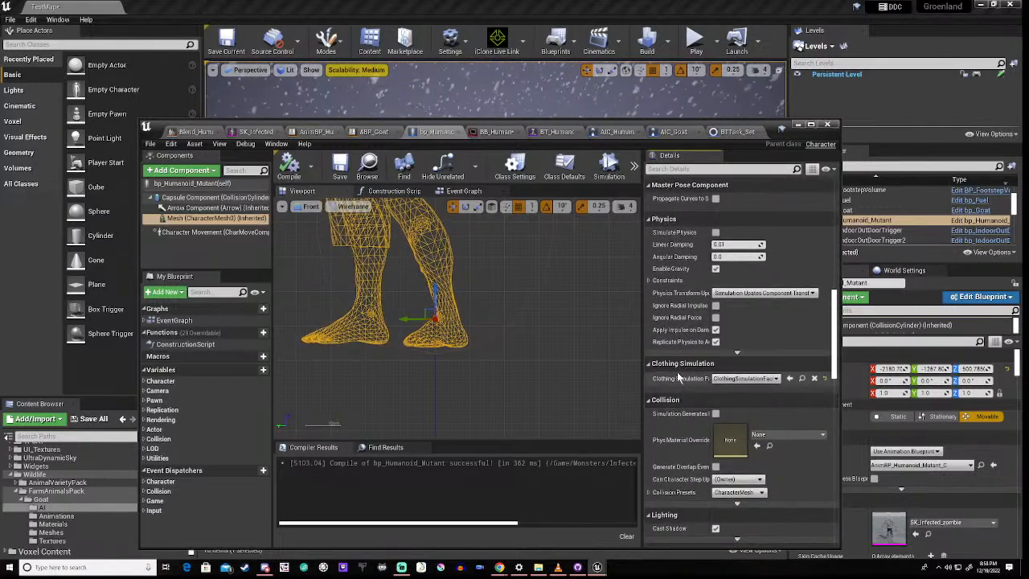
pyautogui.scroll(-3, 684, 321)
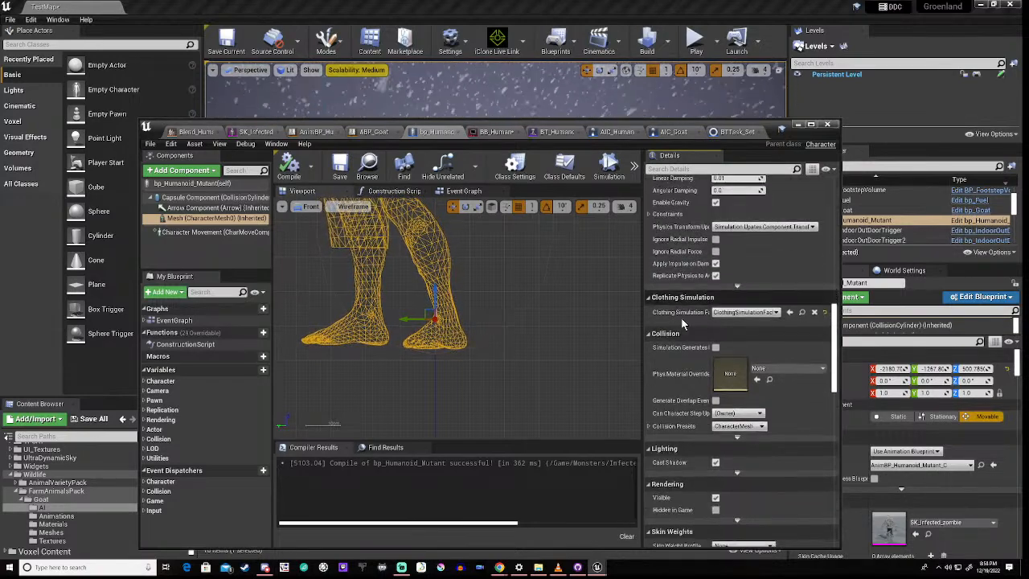
pyautogui.scroll(-4, 683, 322)
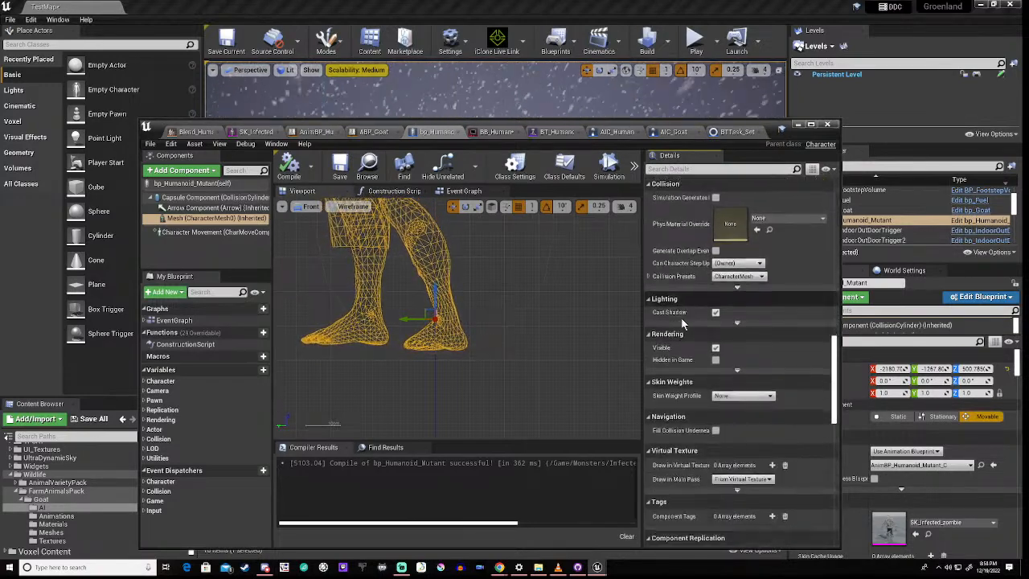
pyautogui.scroll(-3, 681, 317)
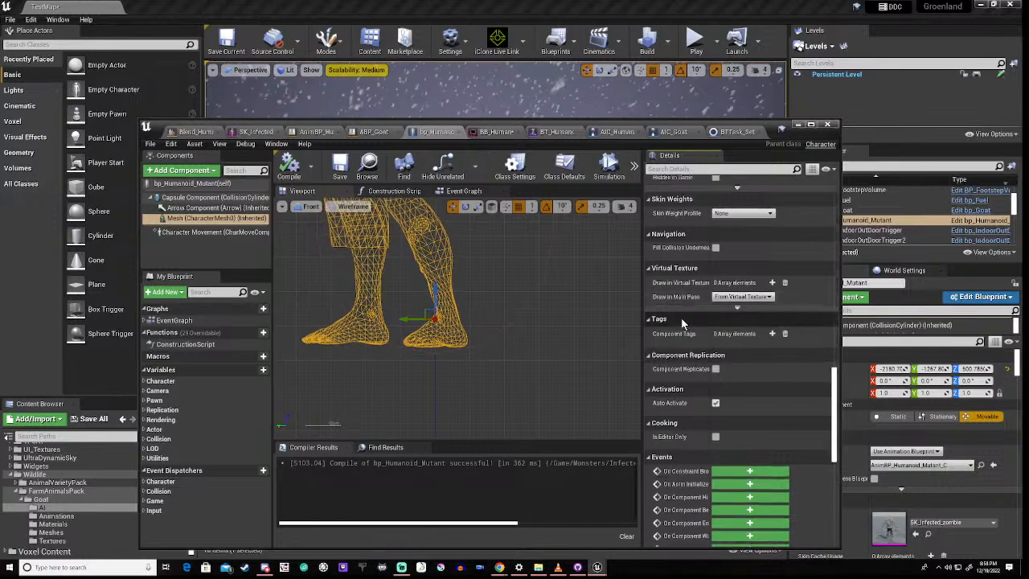
pyautogui.scroll(-5, 681, 323)
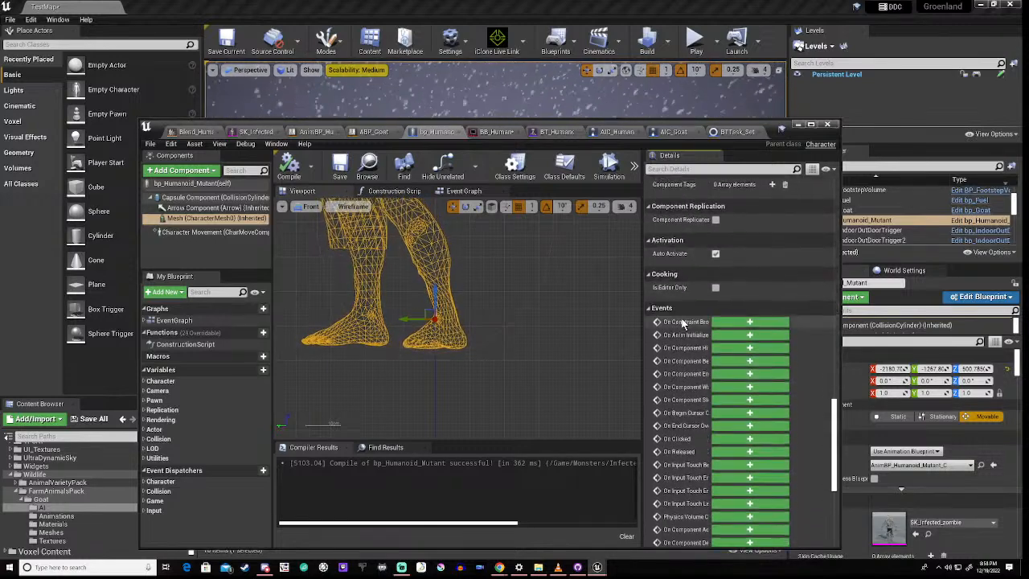
pyautogui.scroll(-3, 683, 322)
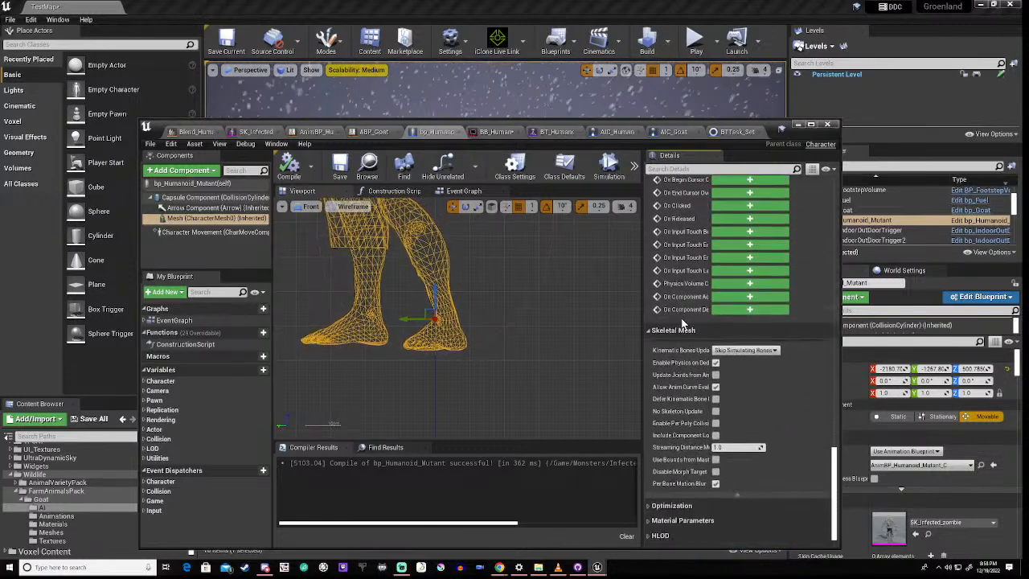
pyautogui.scroll(-1, 683, 323)
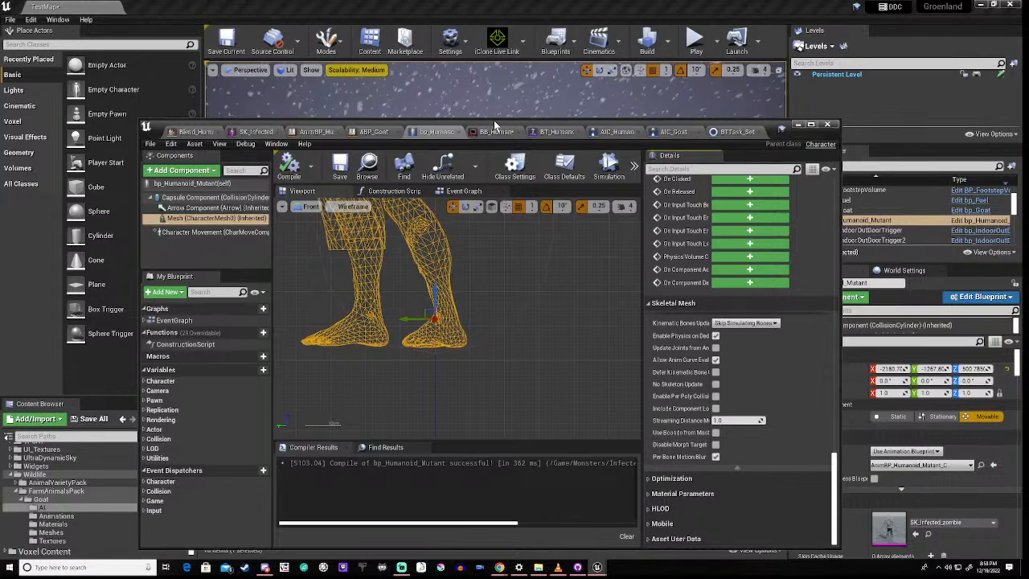
# Step: Play test the level, follow the roaming mutant through the grass area to observe which way it faces while walking, and end the session
pyautogui.moveTo(496, 126); pyautogui.dragTo(494, 410)
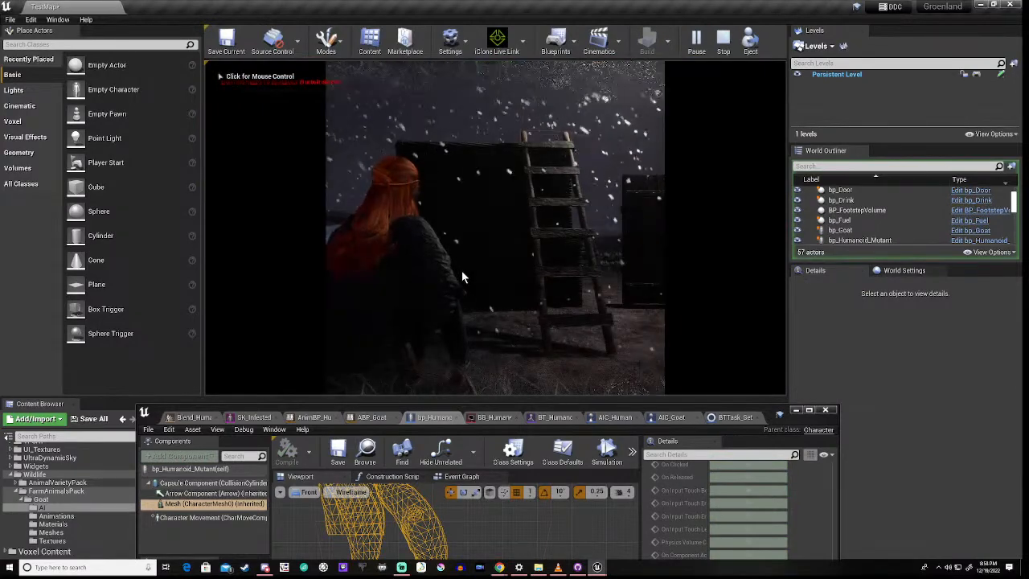
pyautogui.click(462, 271)
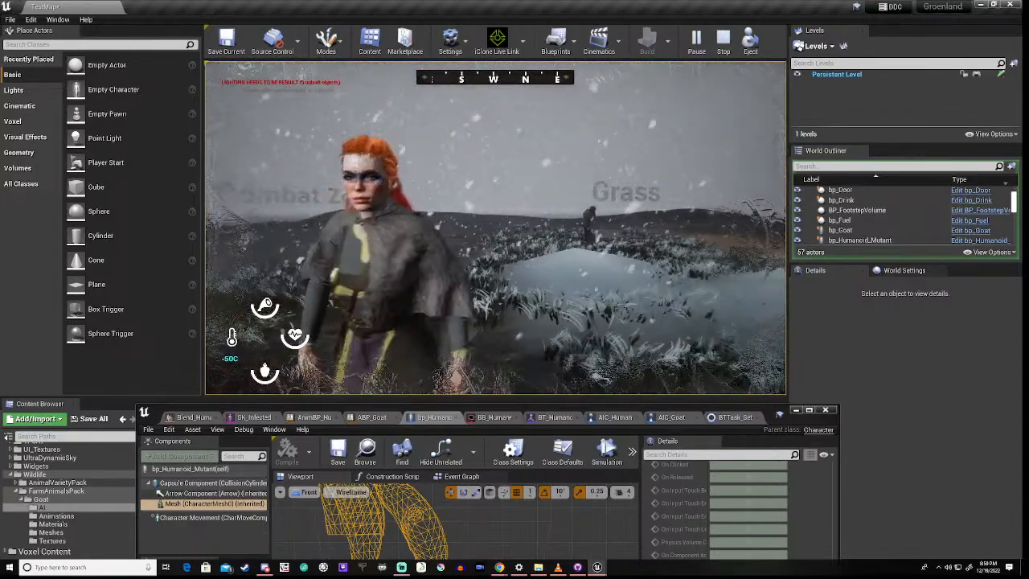
pyautogui.press('d')
pyautogui.press('w')
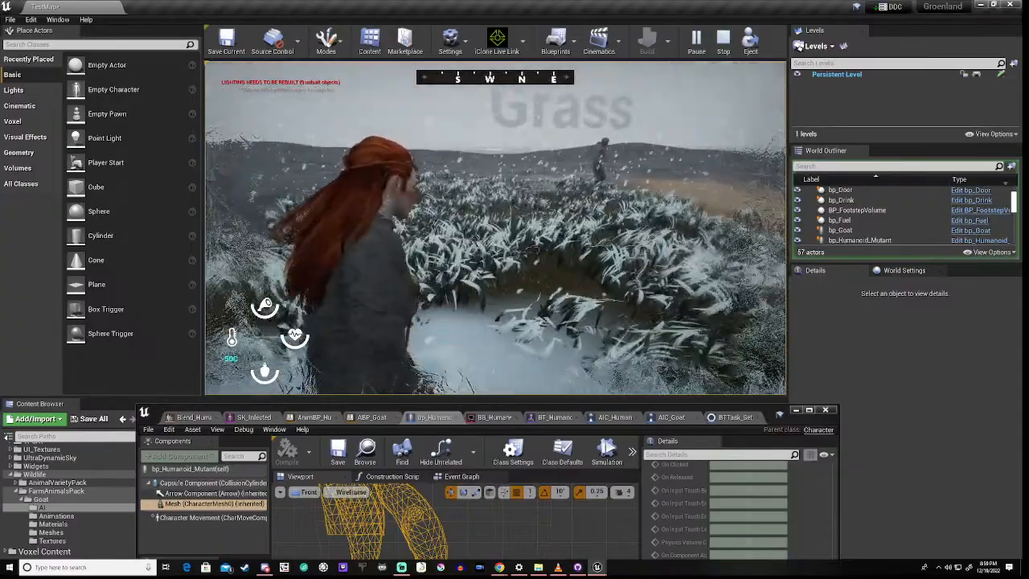
pyautogui.press('d')
pyautogui.press('w')
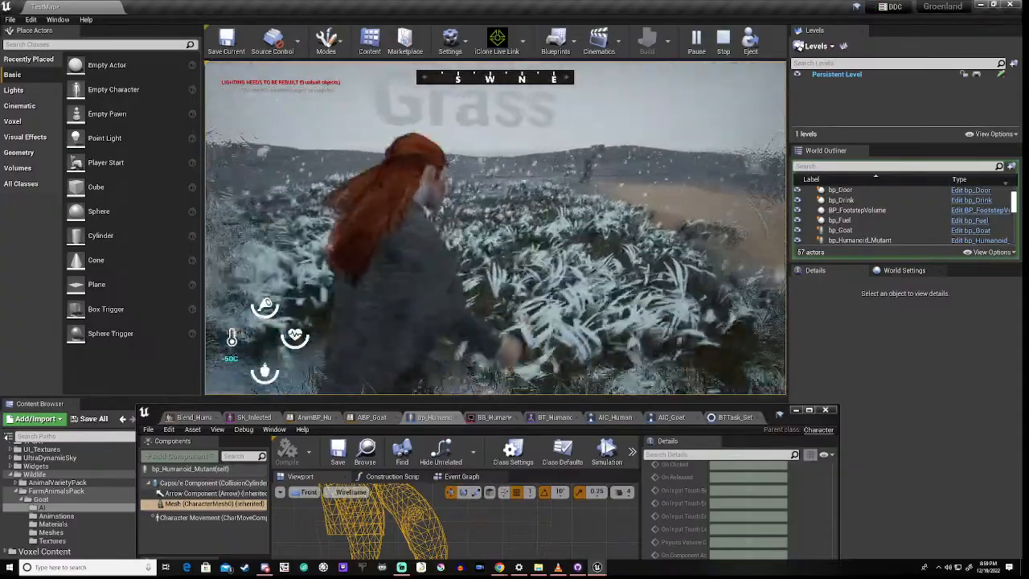
pyautogui.press('w')
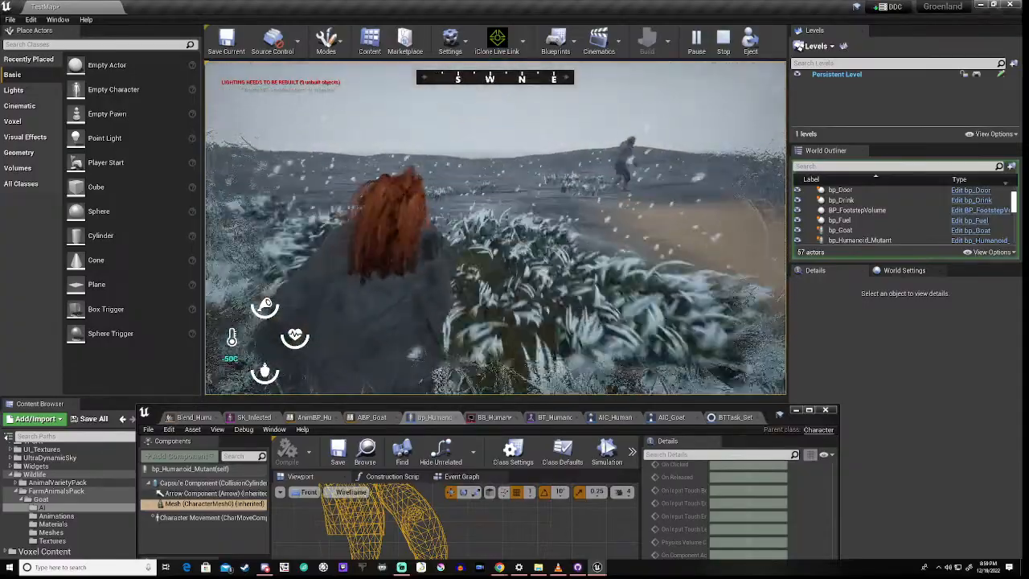
pyautogui.press('a')
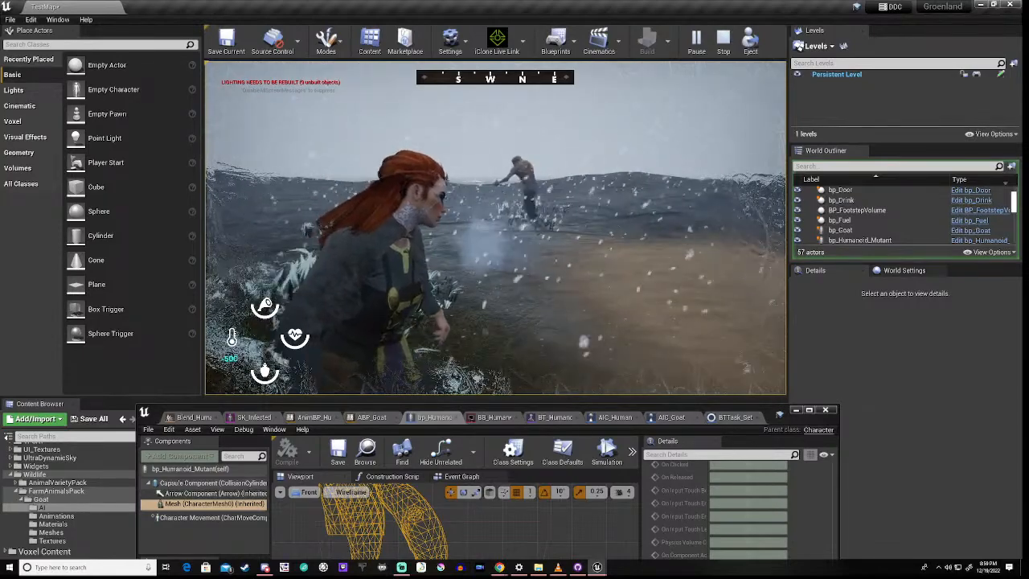
pyautogui.press('a')
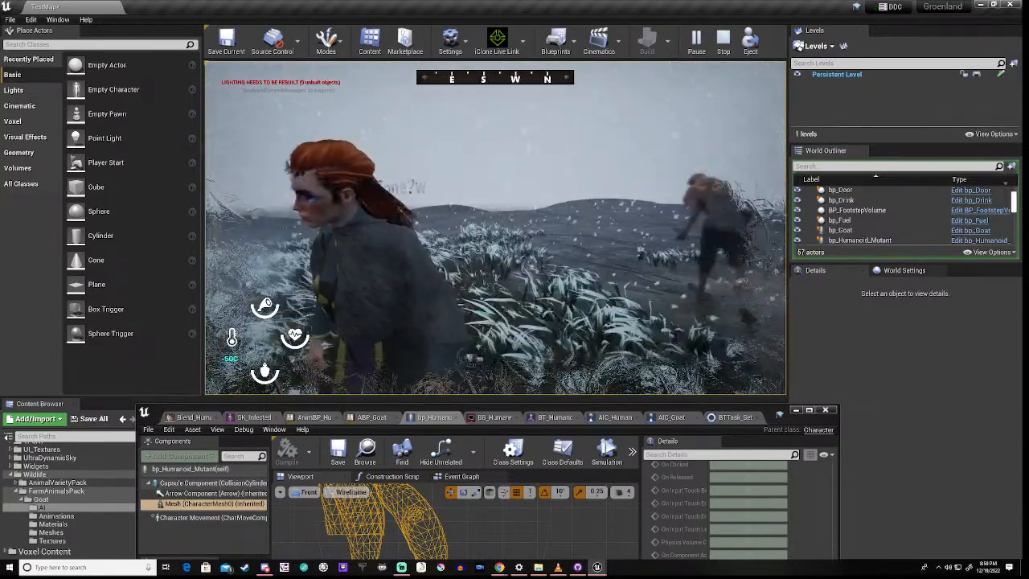
pyautogui.press('s')
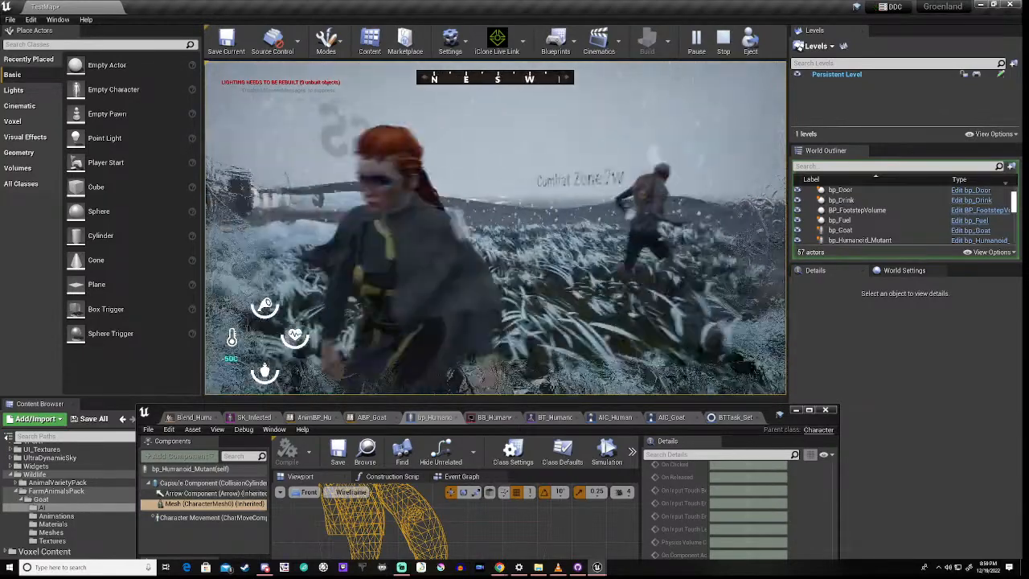
pyautogui.press('w')
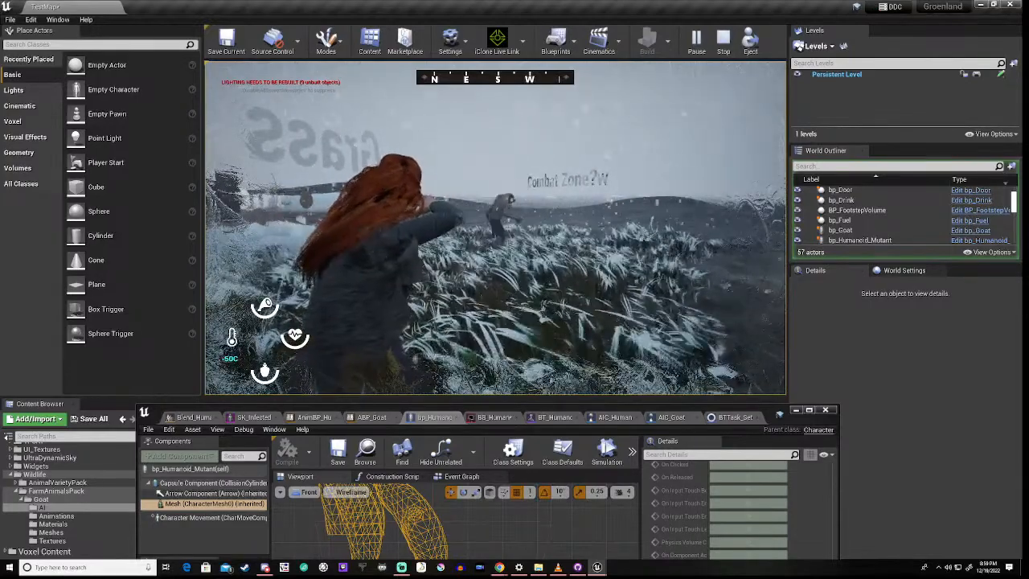
pyautogui.press('Escape')
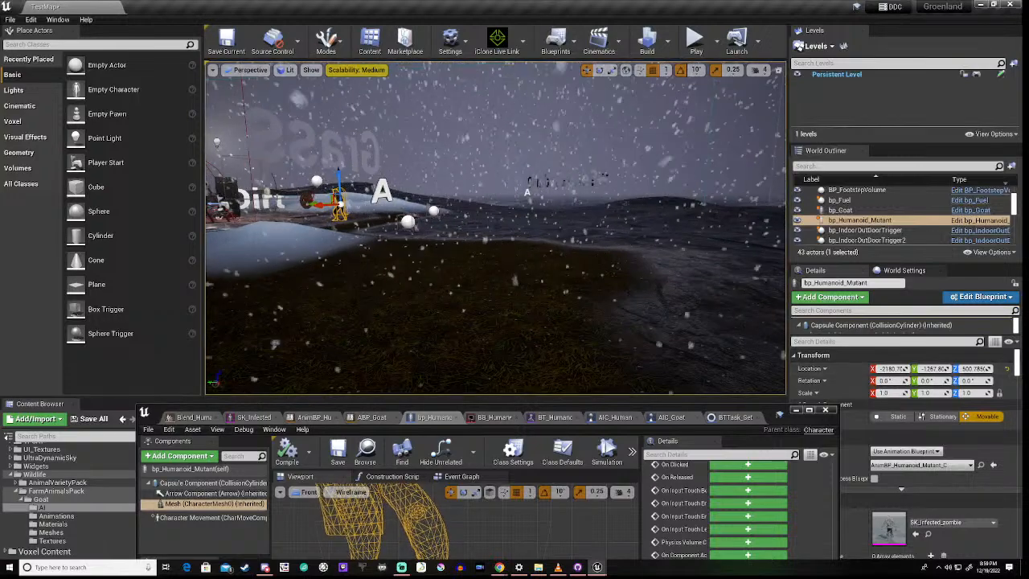
# Step: Bring the bp_Humanoid_Mutant blueprint back into view and switch its viewport from the front wireframe to perspective
pyautogui.moveTo(484, 408); pyautogui.dragTo(484, 153)
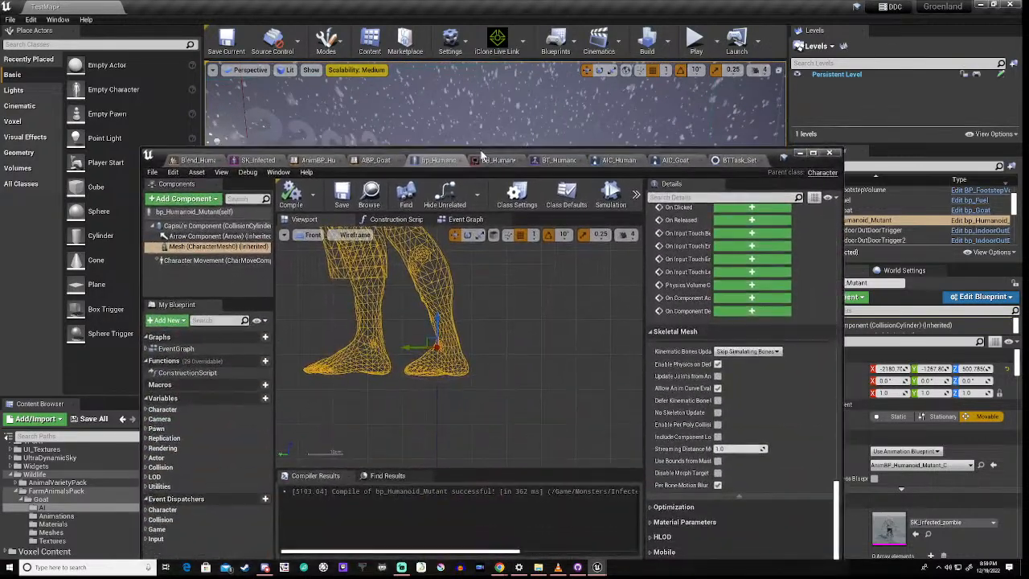
pyautogui.click(313, 234)
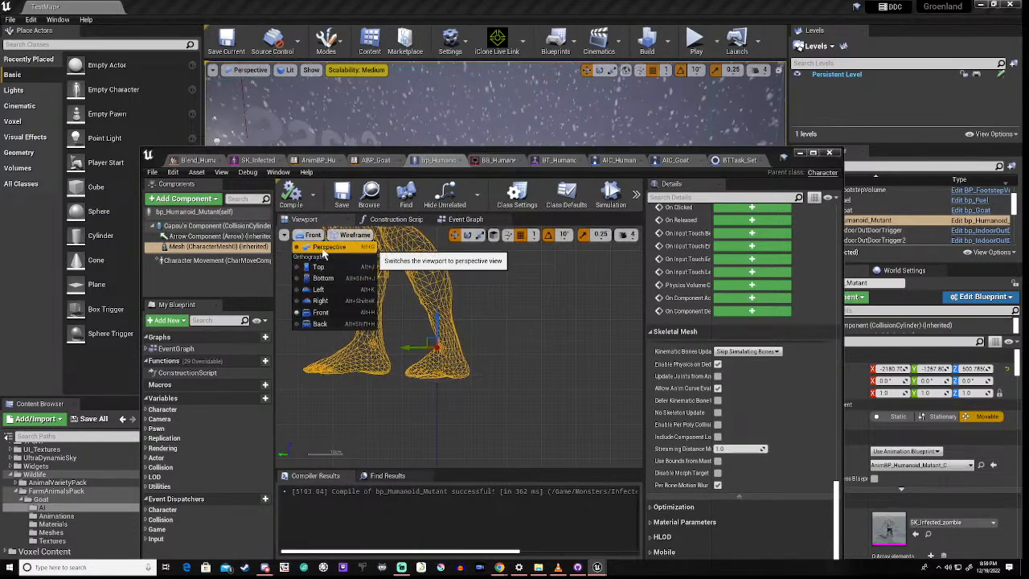
pyautogui.click(323, 249)
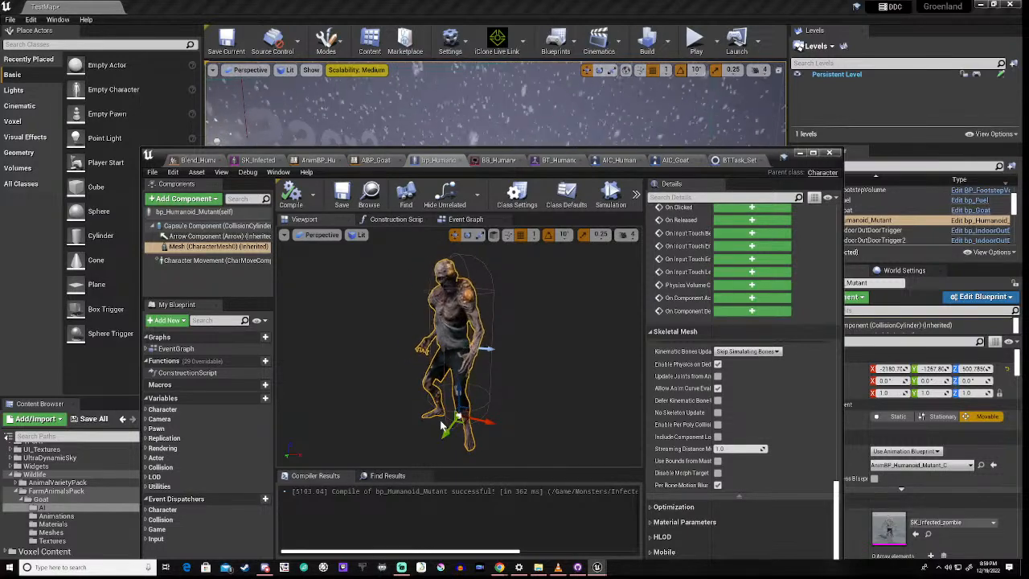
# Step: Rotate the mutant's mesh about its vertical axis to face along the Arrow Component's direction and compile the blueprint
pyautogui.press('e')
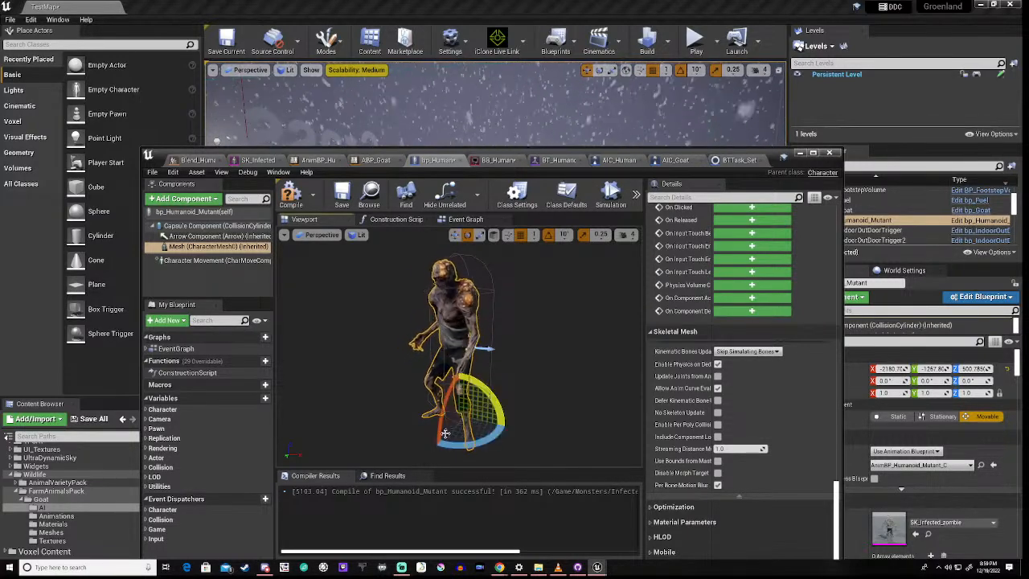
pyautogui.moveTo(484, 437); pyautogui.dragTo(473, 397)
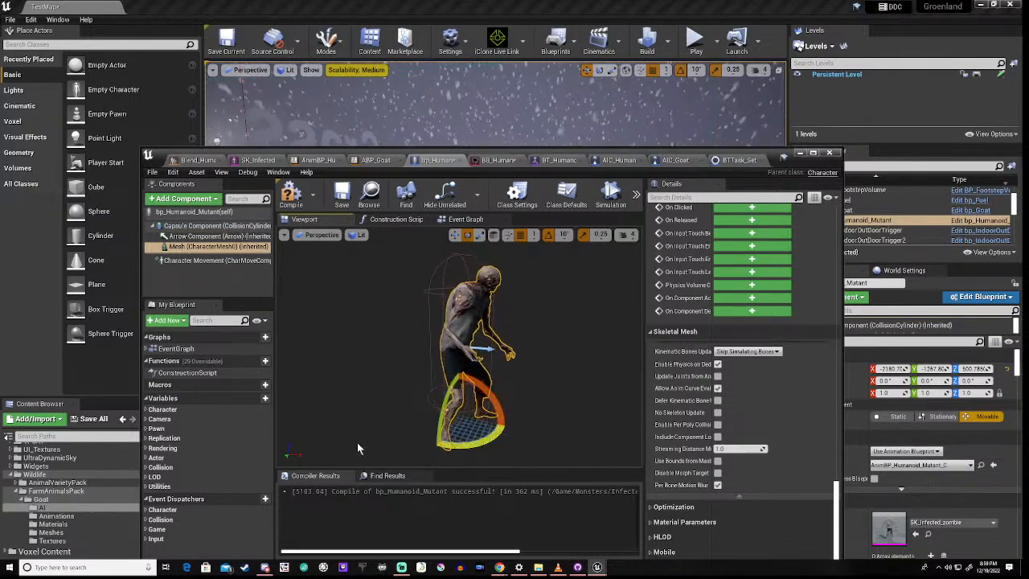
pyautogui.click(290, 195)
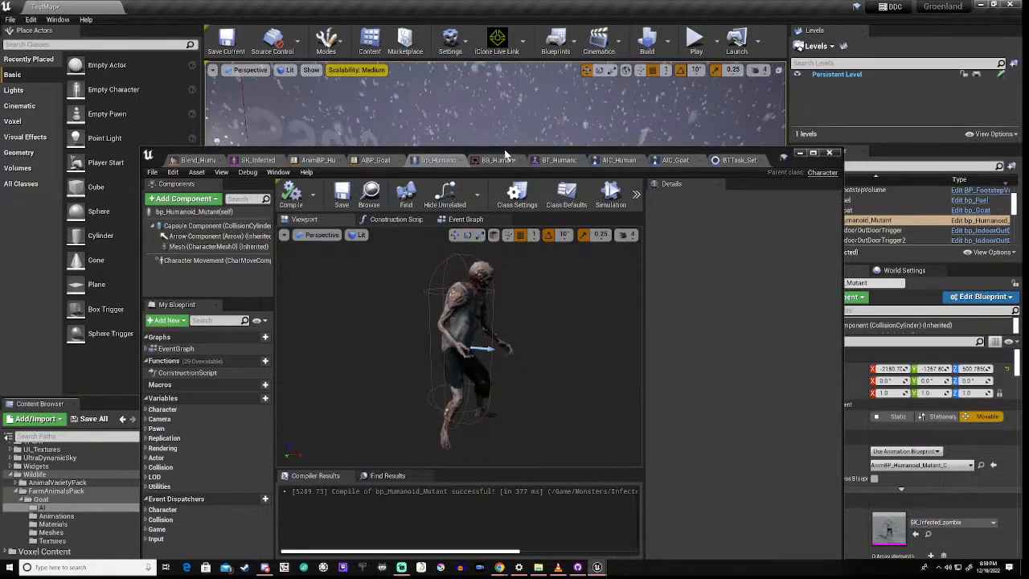
pyautogui.moveTo(505, 152); pyautogui.dragTo(512, 382)
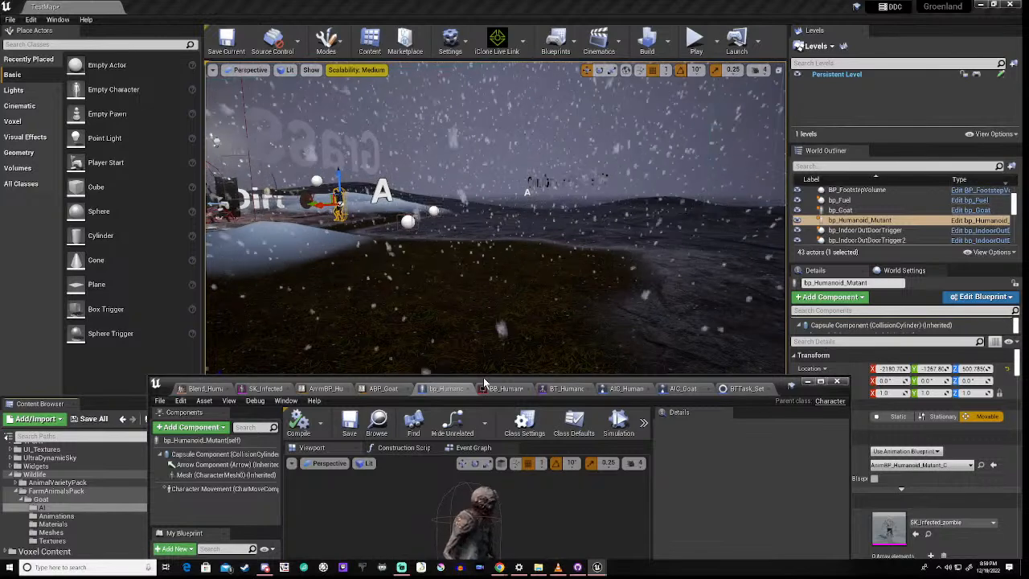
pyautogui.moveTo(483, 378); pyautogui.dragTo(484, 125)
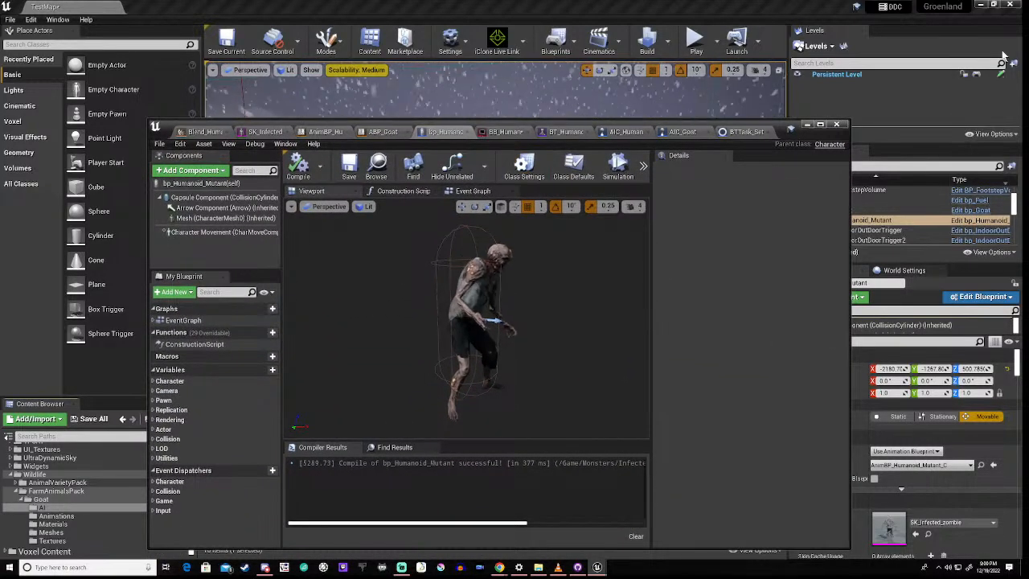